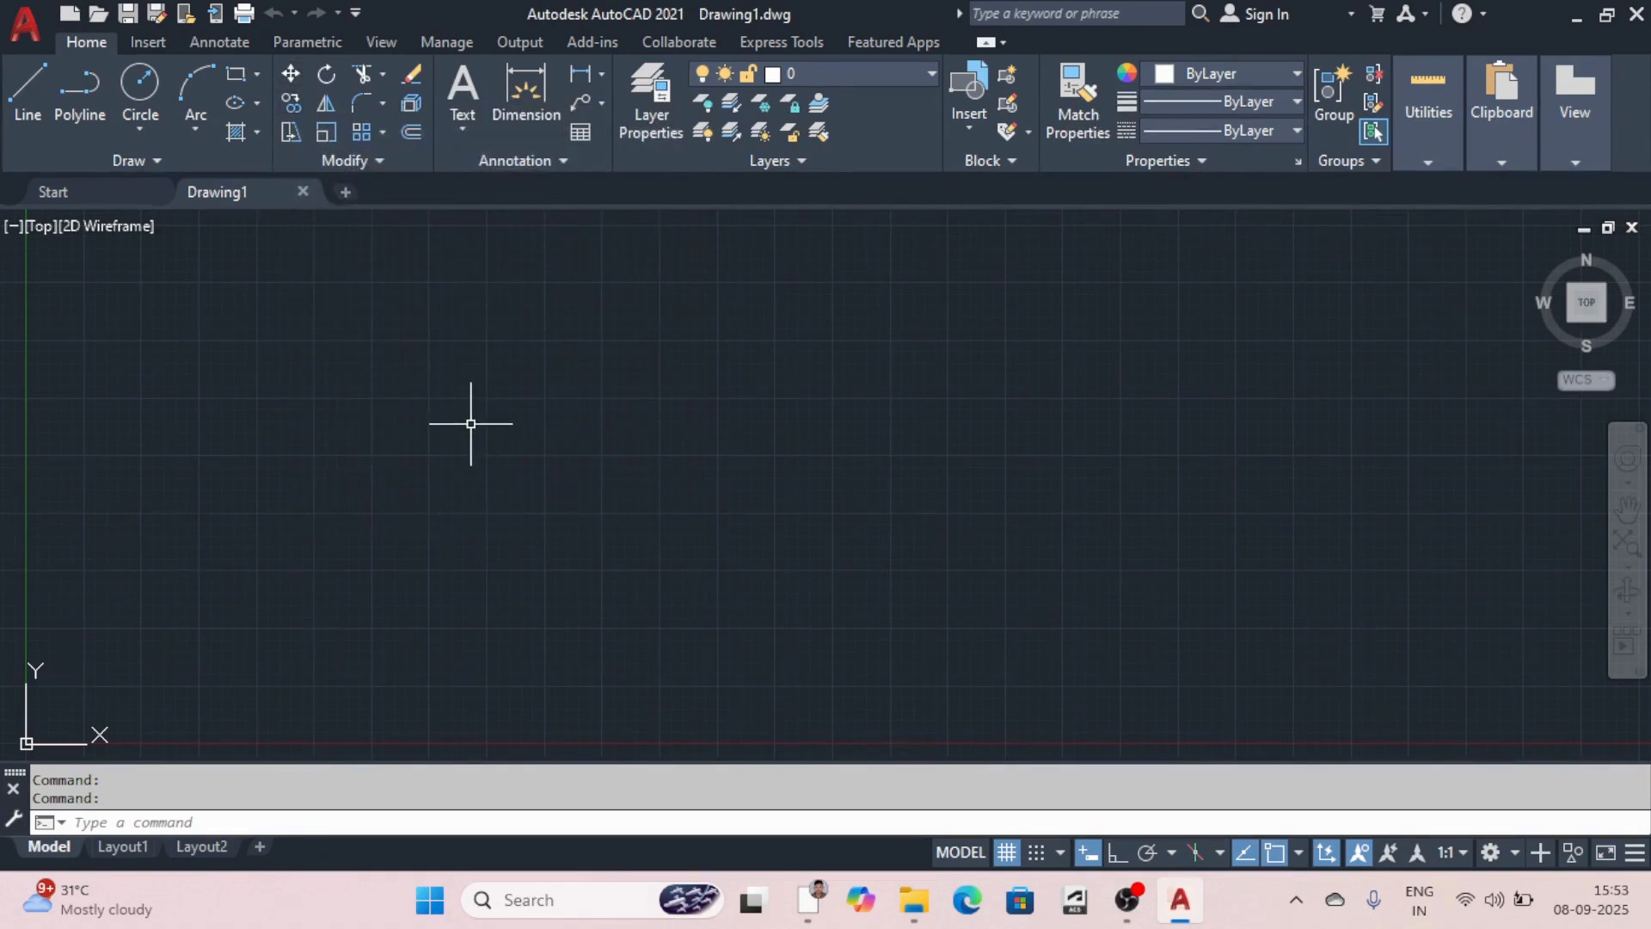
Step: Draw a rectangle in the empty drawing area by picking two opposite corners
{"action": "type", "text": "REC"}
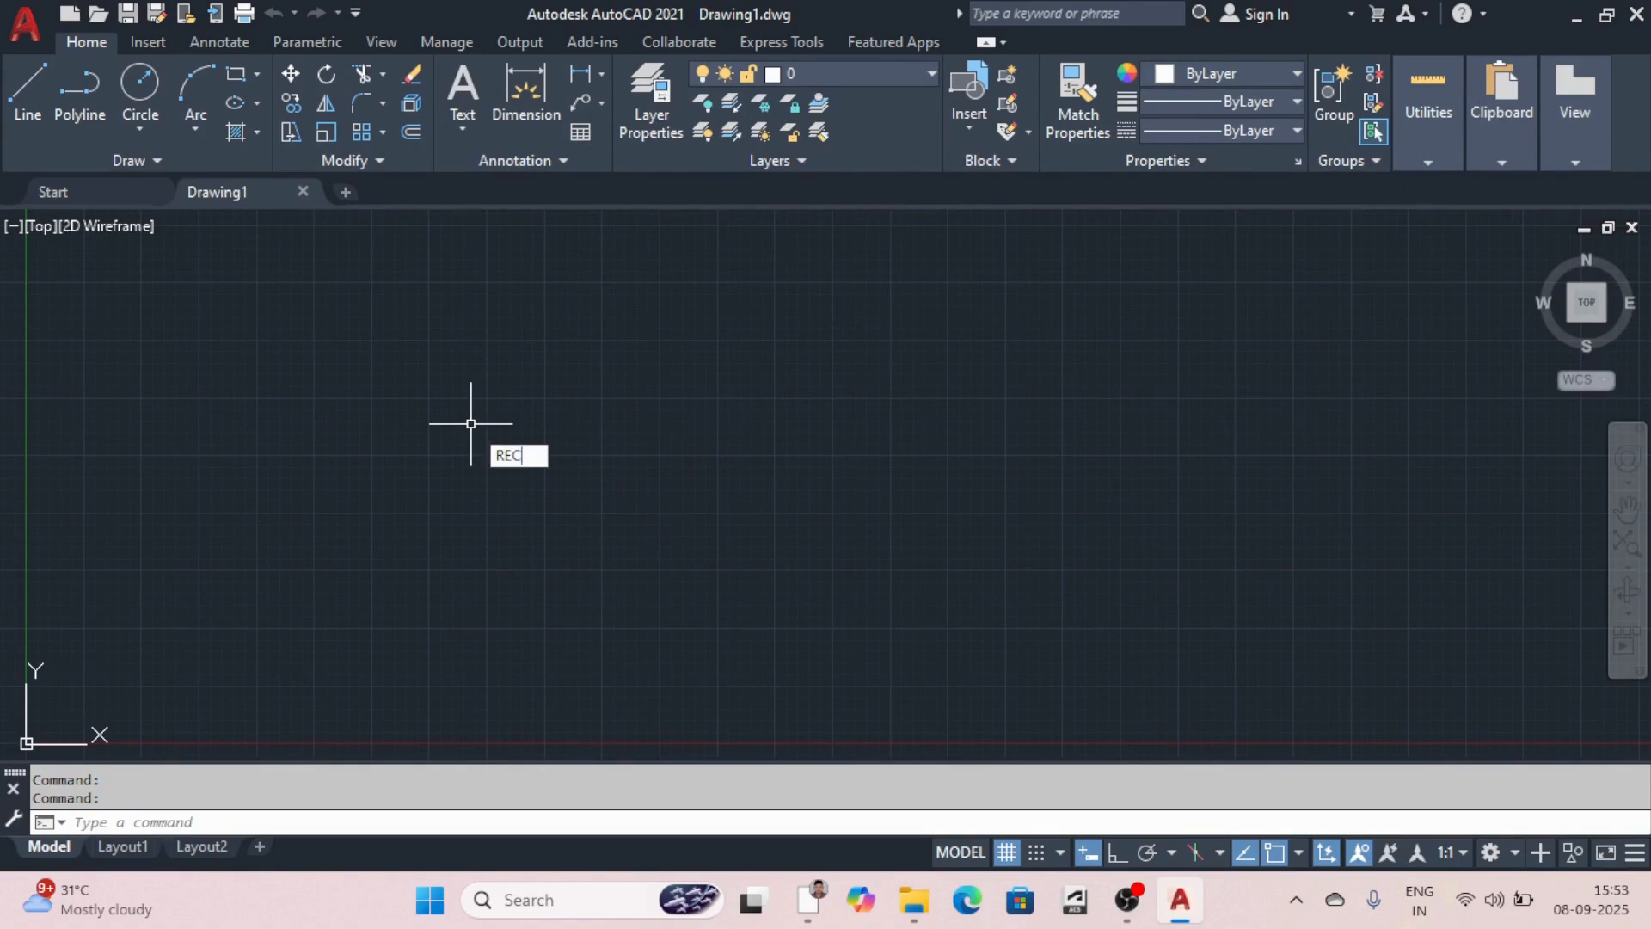
{"action": "key", "text": "Return"}
{"action": "left_click", "coordinate": [477, 497]}
{"action": "left_click", "coordinate": [745, 339]}
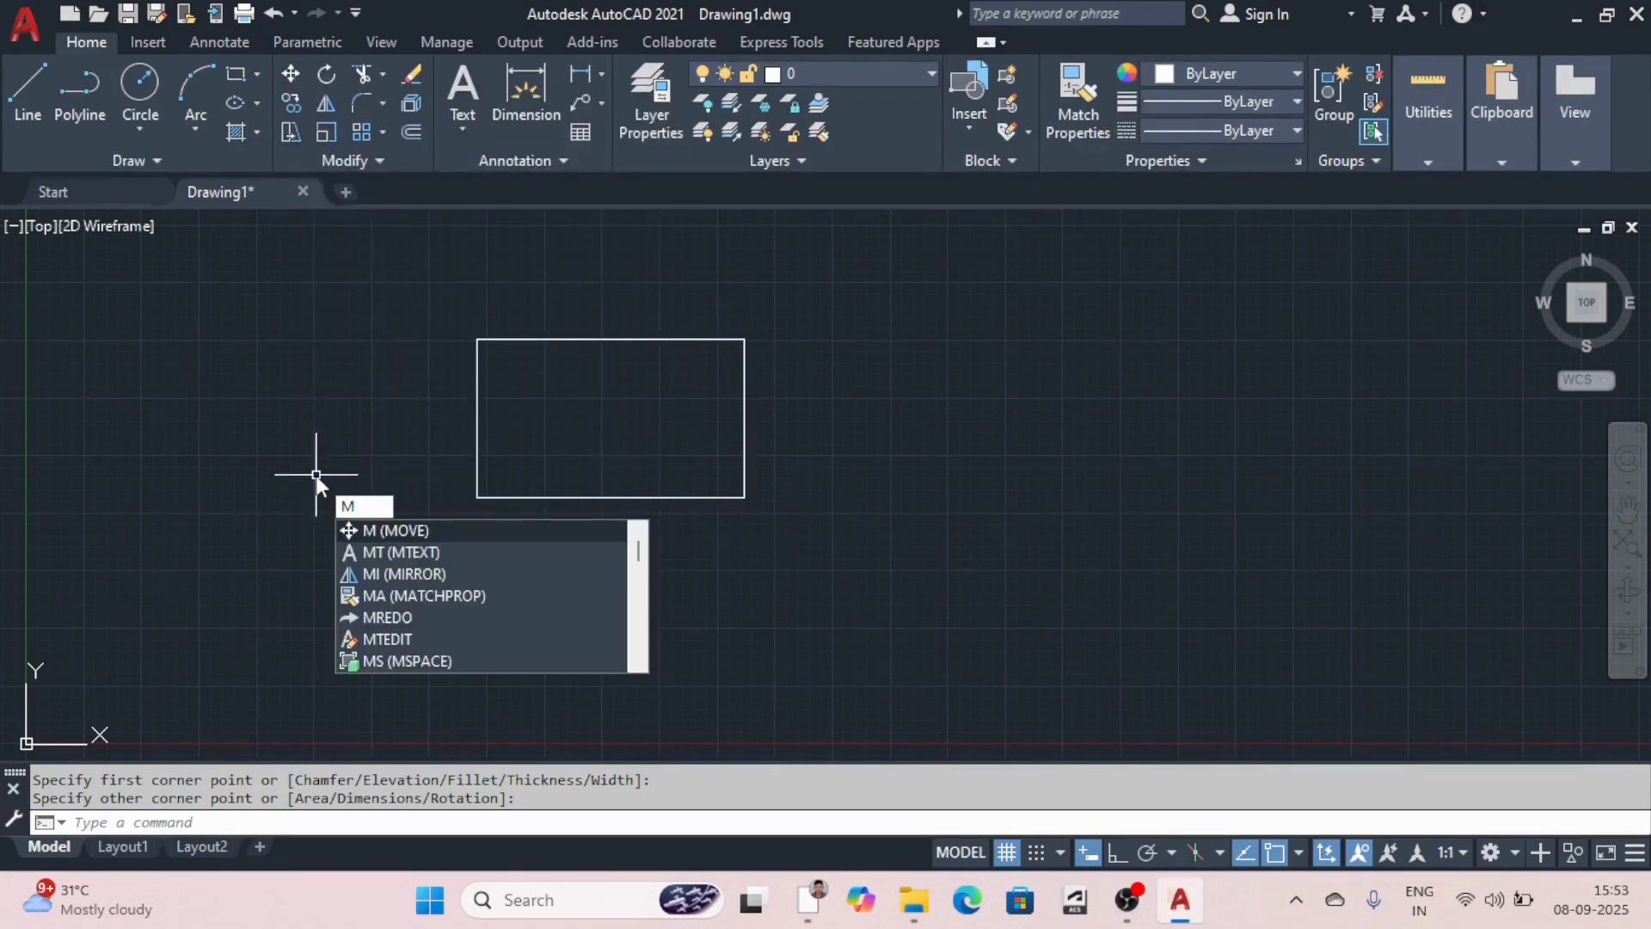
Step: Move the rectangle horizontally to the right by about 26.9 units, using its lower-left corner as the base point
{"action": "key", "text": "Return"}
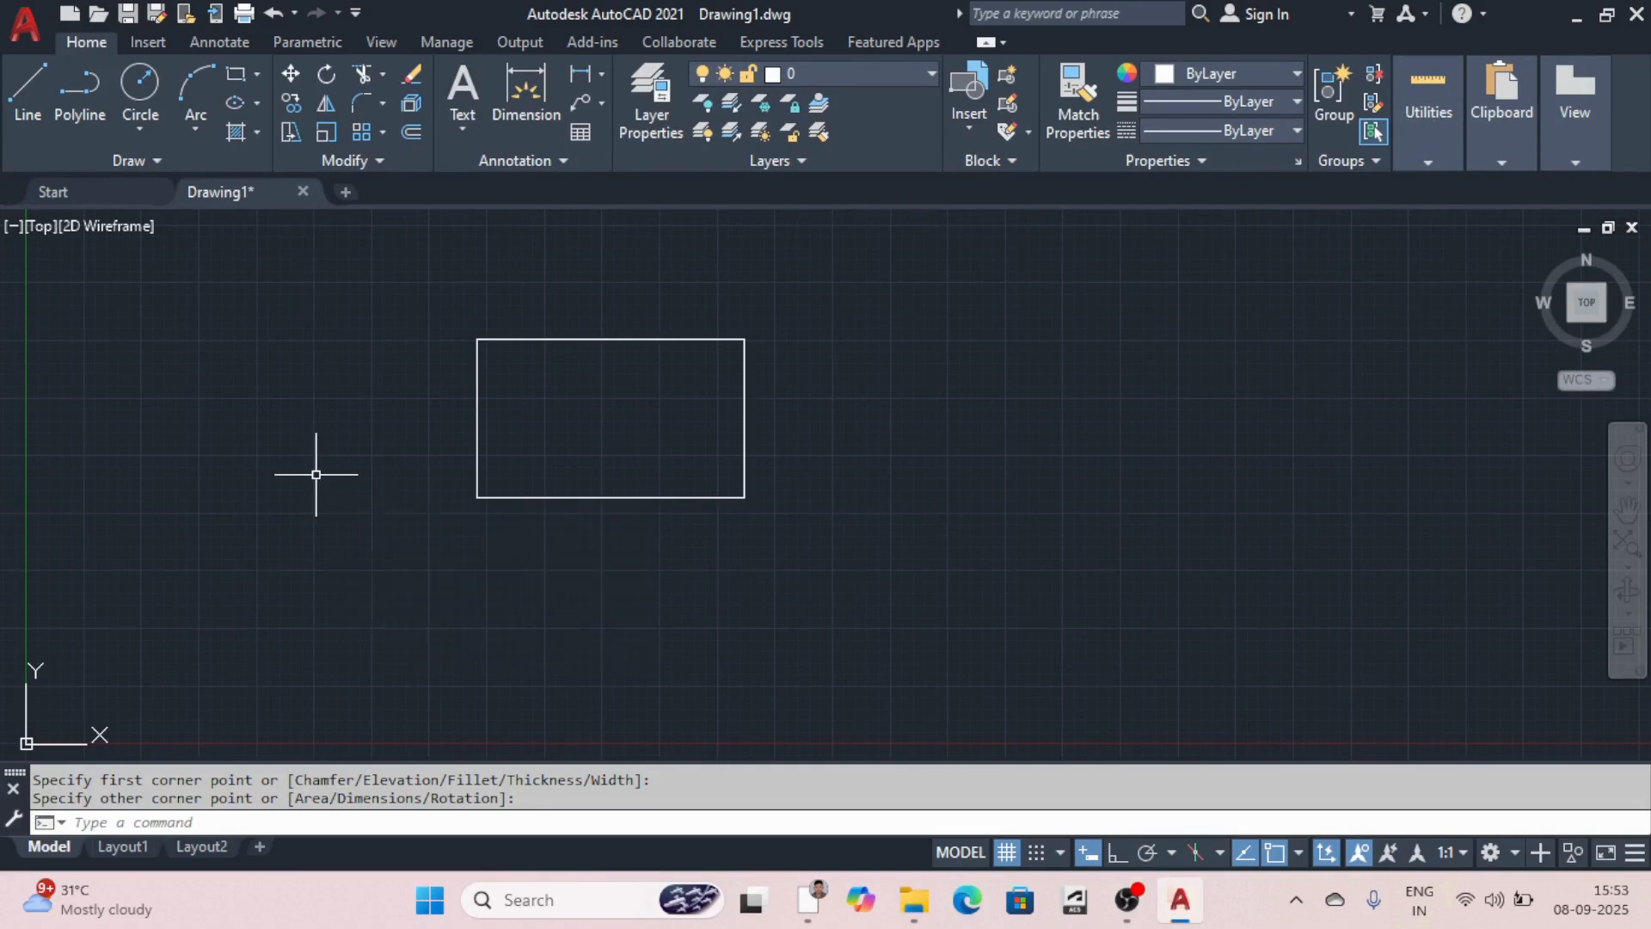
{"action": "left_click", "coordinate": [379, 295]}
{"action": "left_click", "coordinate": [836, 587]}
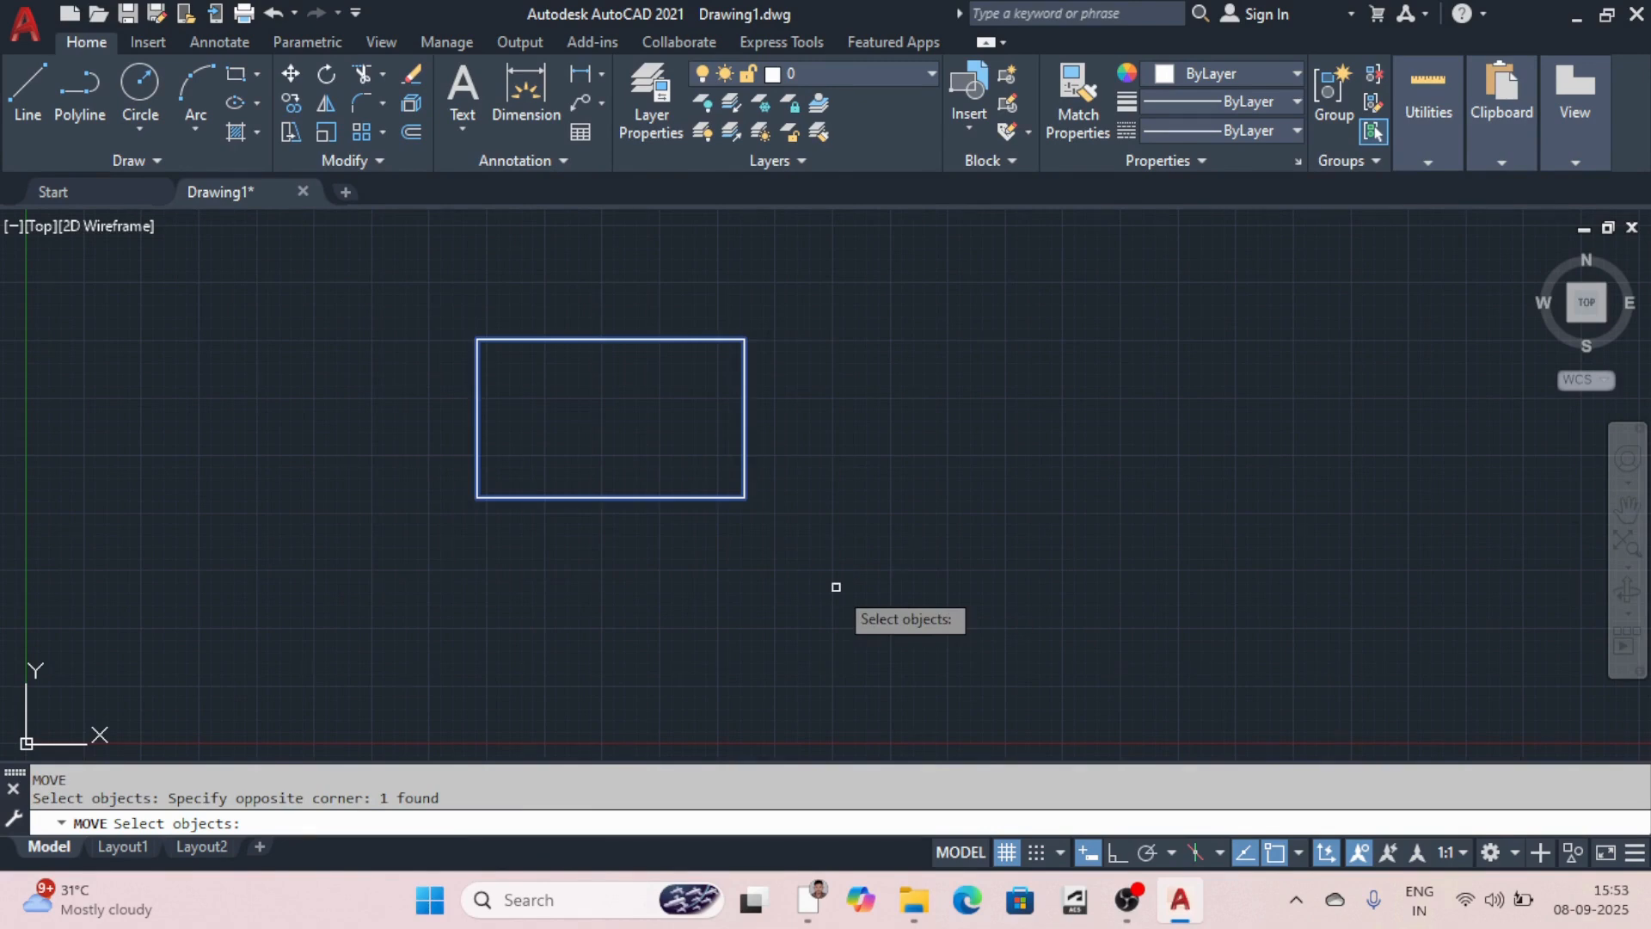
{"action": "key", "text": "Return"}
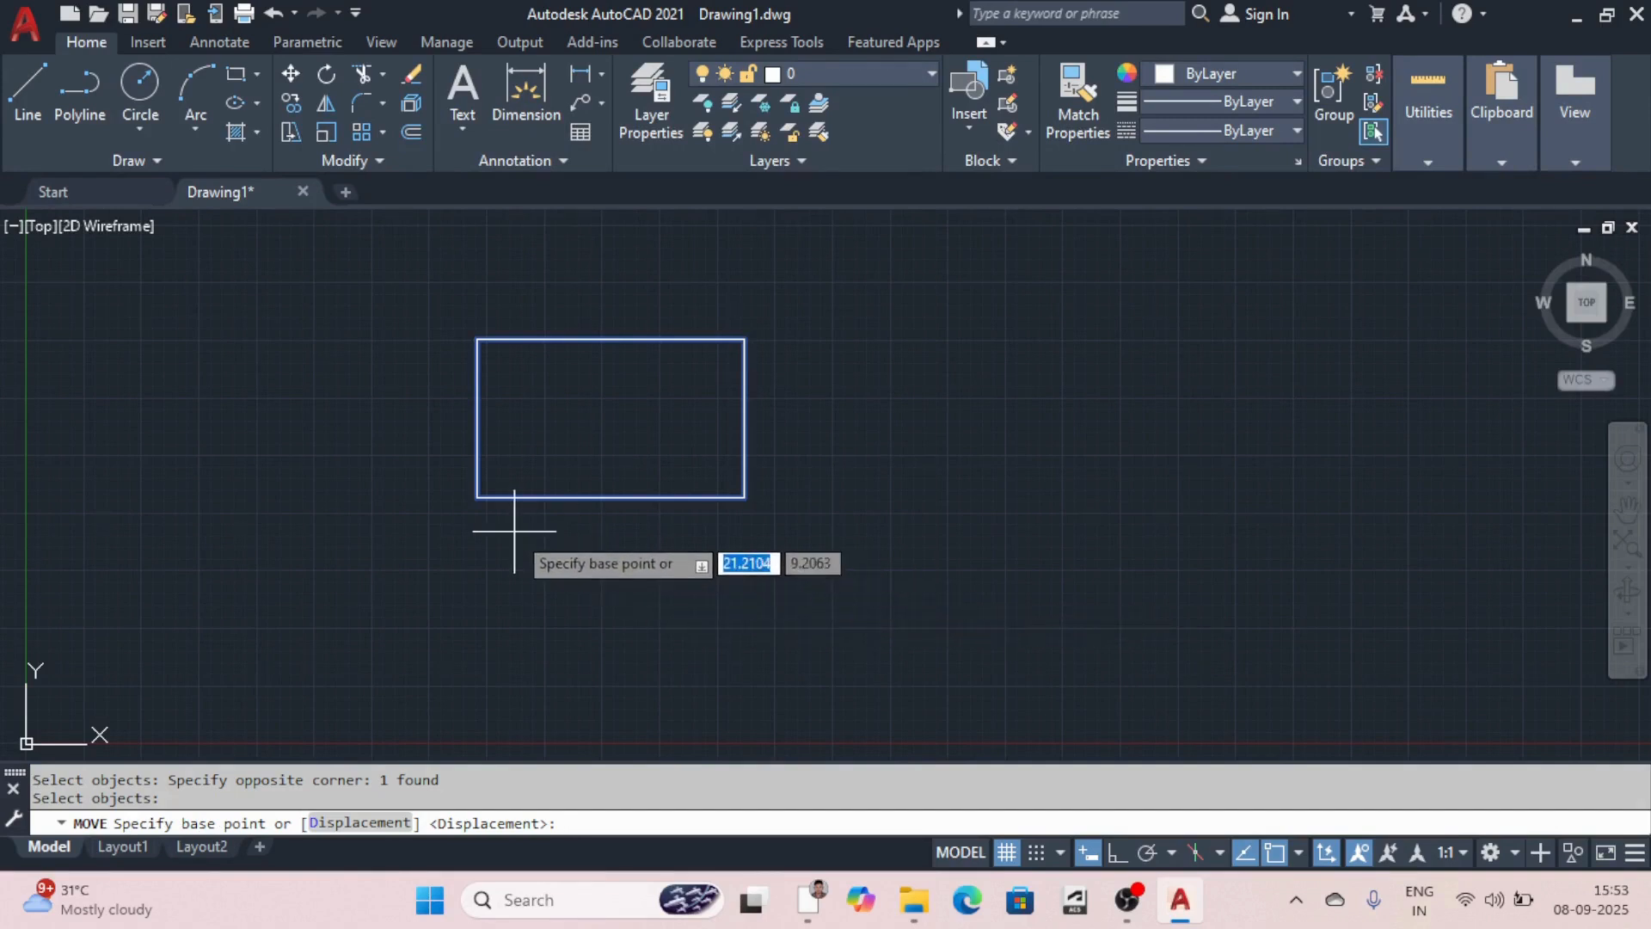
{"action": "left_click", "coordinate": [477, 498]}
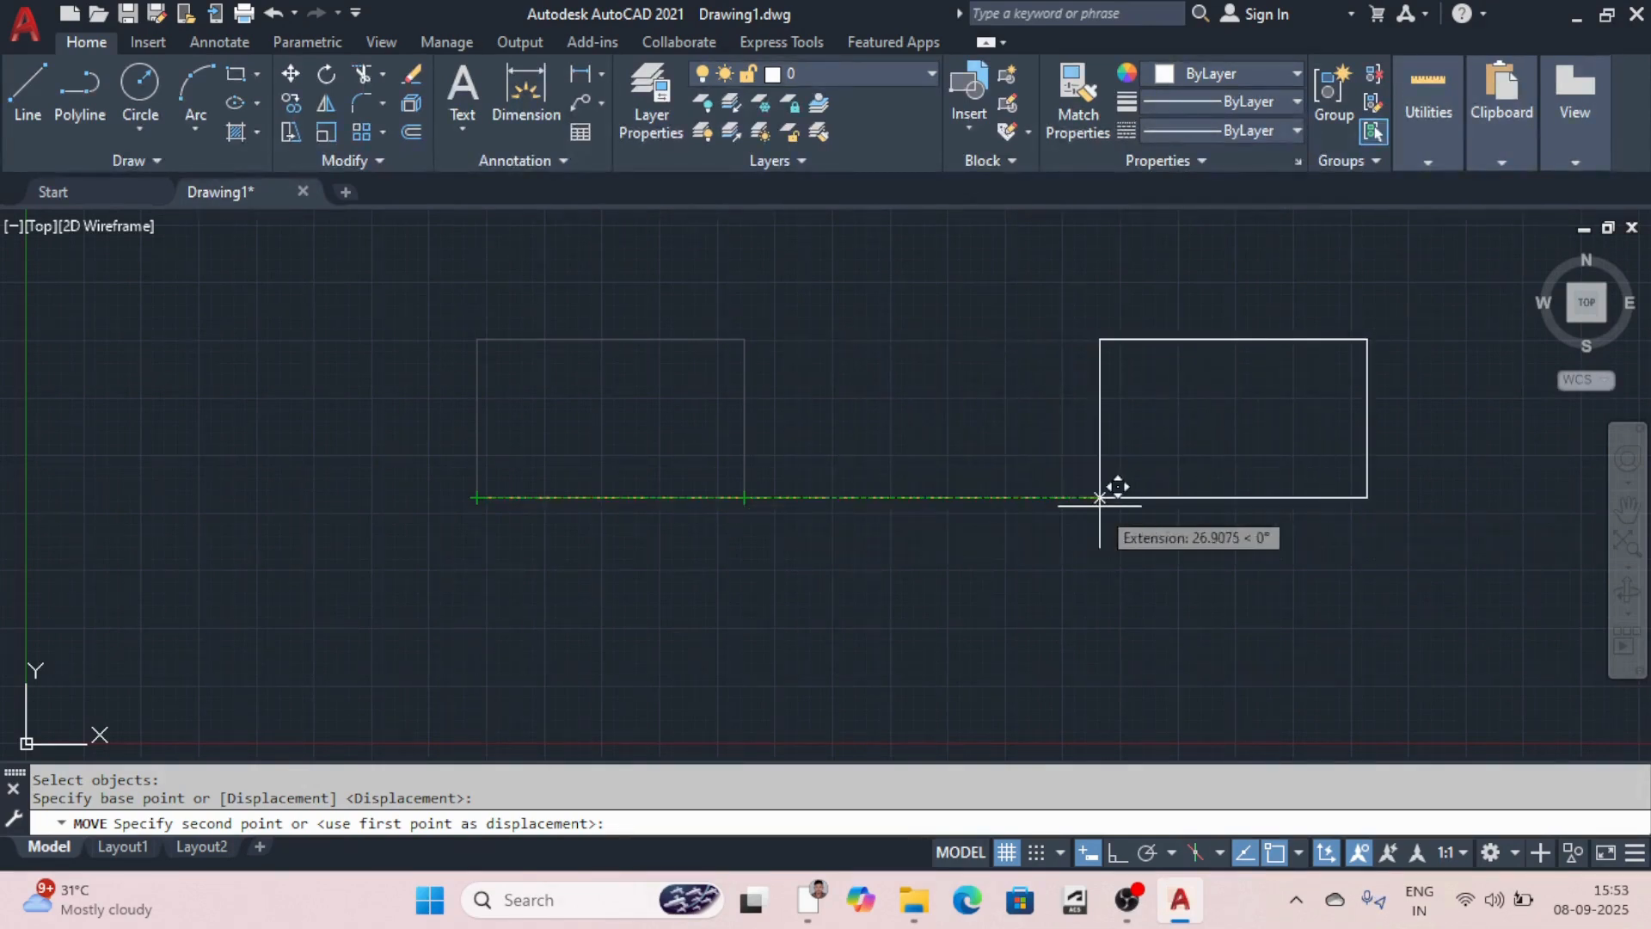
{"action": "left_click", "coordinate": [1100, 504]}
Step: Preselect the rectangle and move it horizontally further right from its lower-left corner
{"action": "scroll", "coordinate": [476, 486], "scroll_direction": "down", "scroll_amount": 8}
{"action": "scroll", "coordinate": [545, 467], "scroll_direction": "up", "scroll_amount": 6}
{"action": "scroll", "coordinate": [638, 472], "scroll_direction": "down", "scroll_amount": 5}
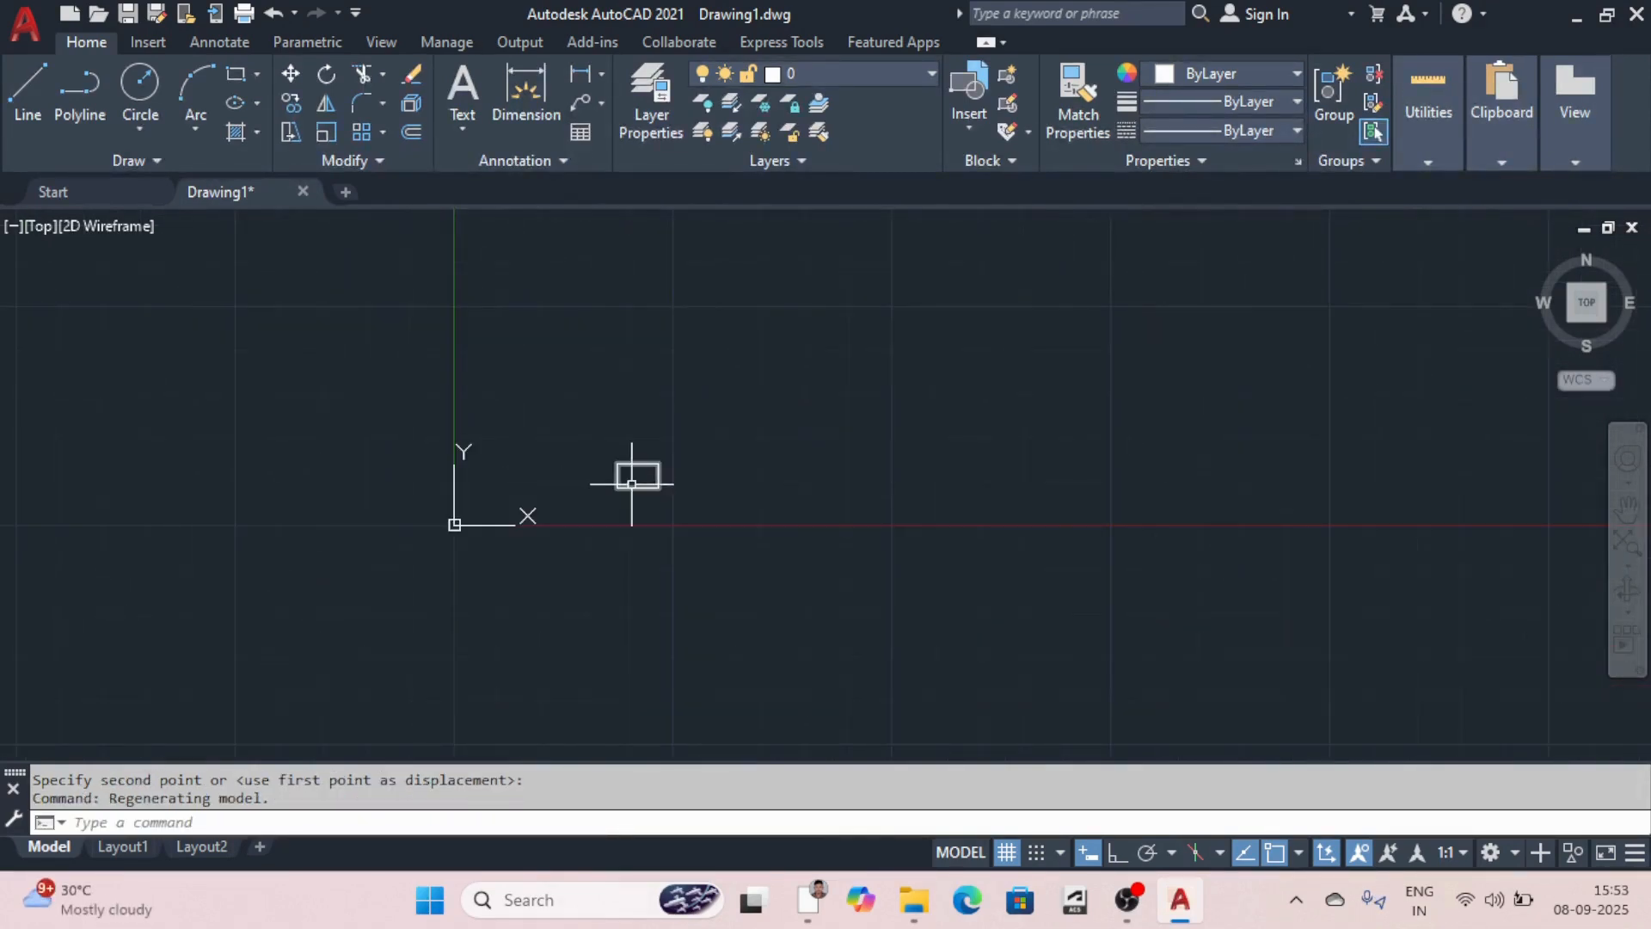
{"action": "scroll", "coordinate": [634, 483], "scroll_direction": "up", "scroll_amount": 7}
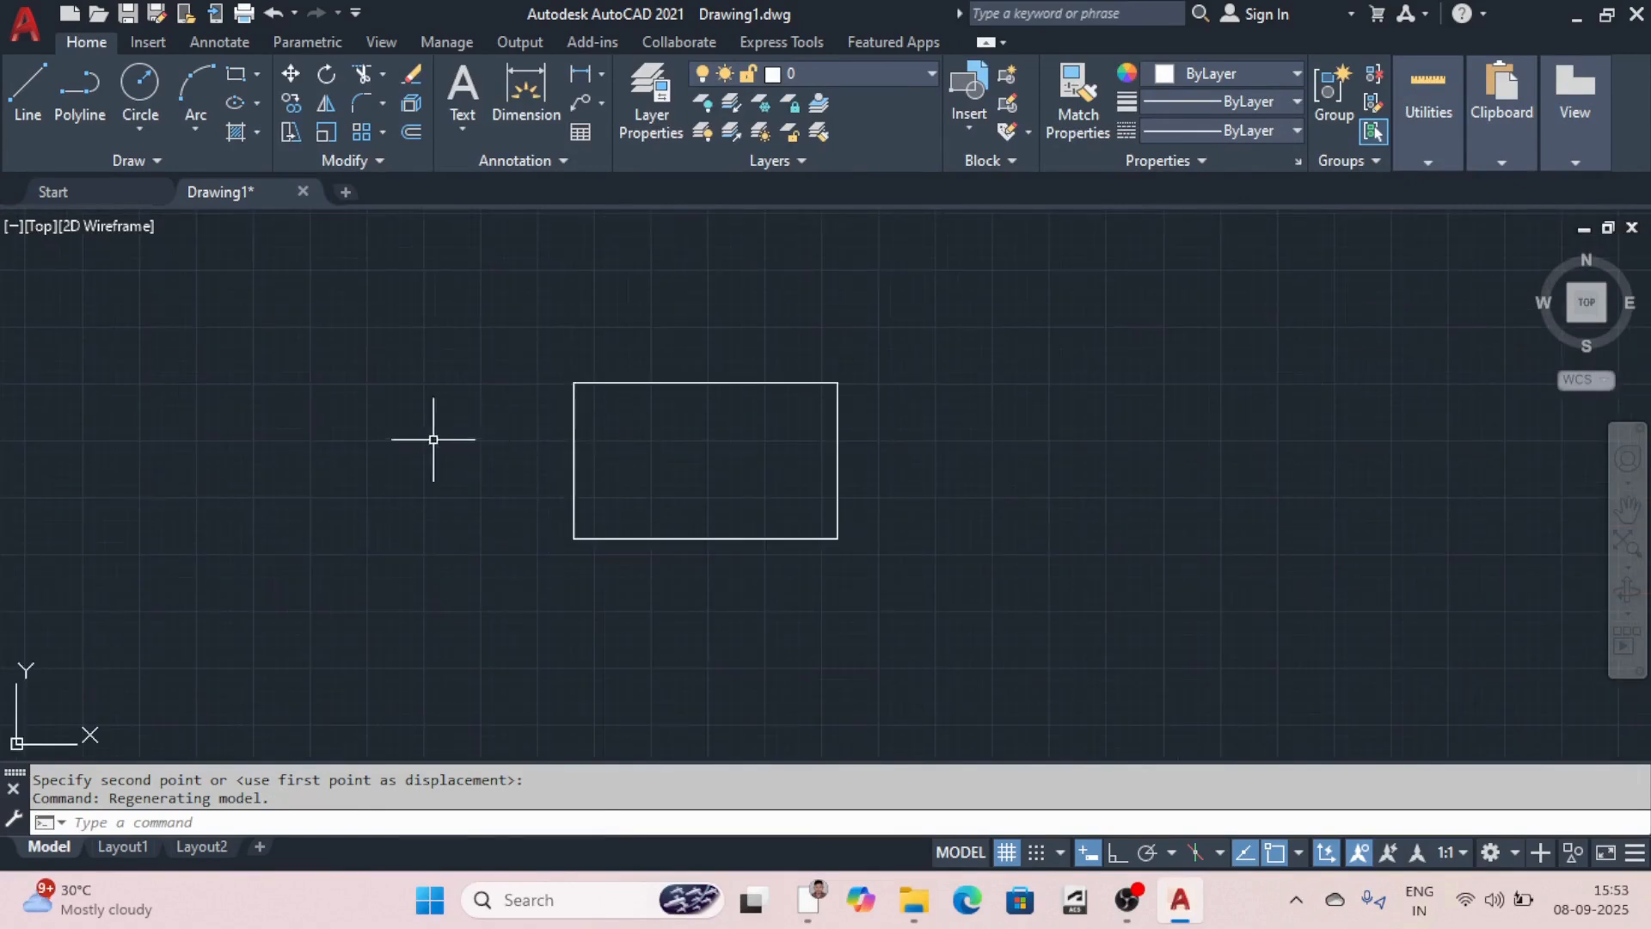
{"action": "left_click", "coordinate": [468, 321]}
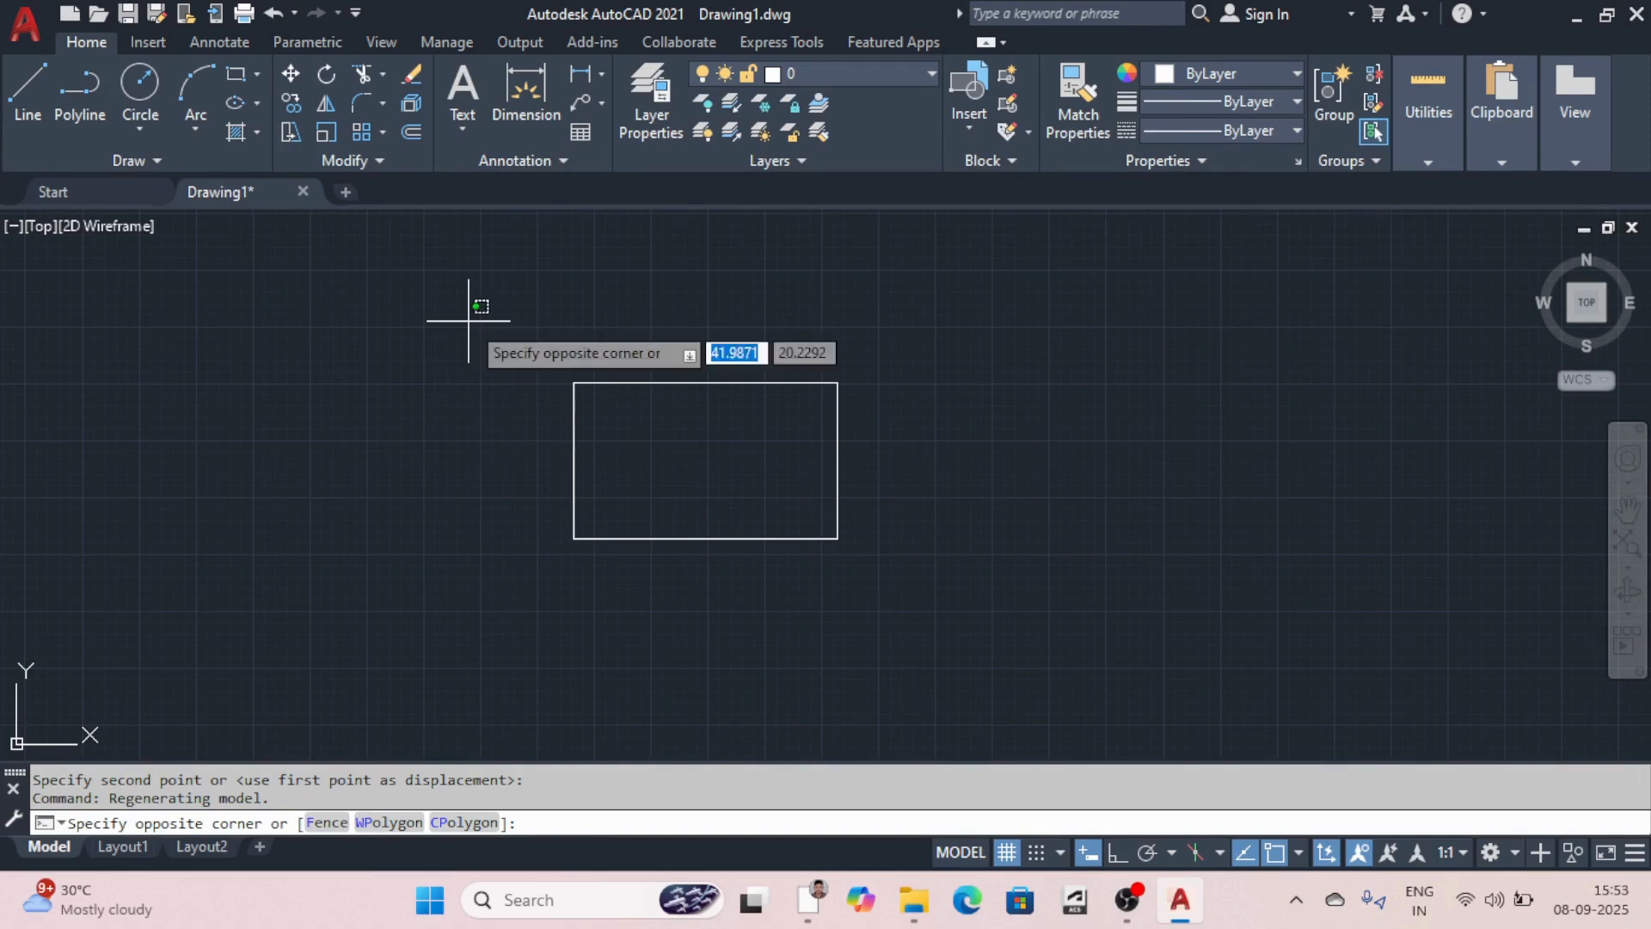
{"action": "left_click", "coordinate": [964, 612]}
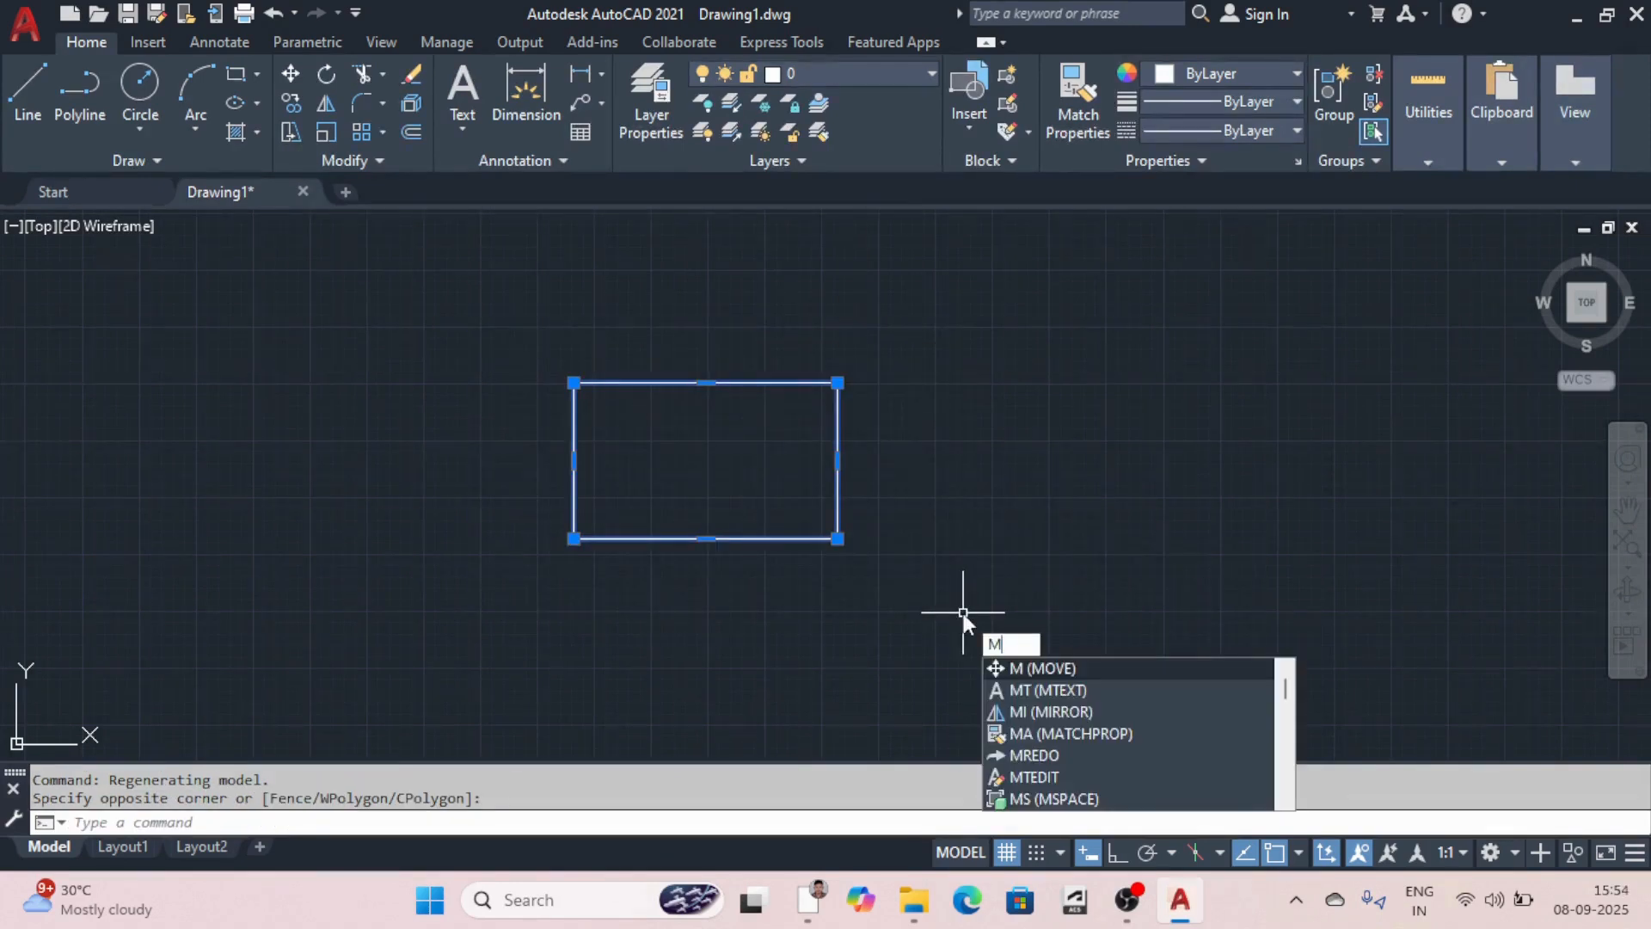
{"action": "key", "text": "Return"}
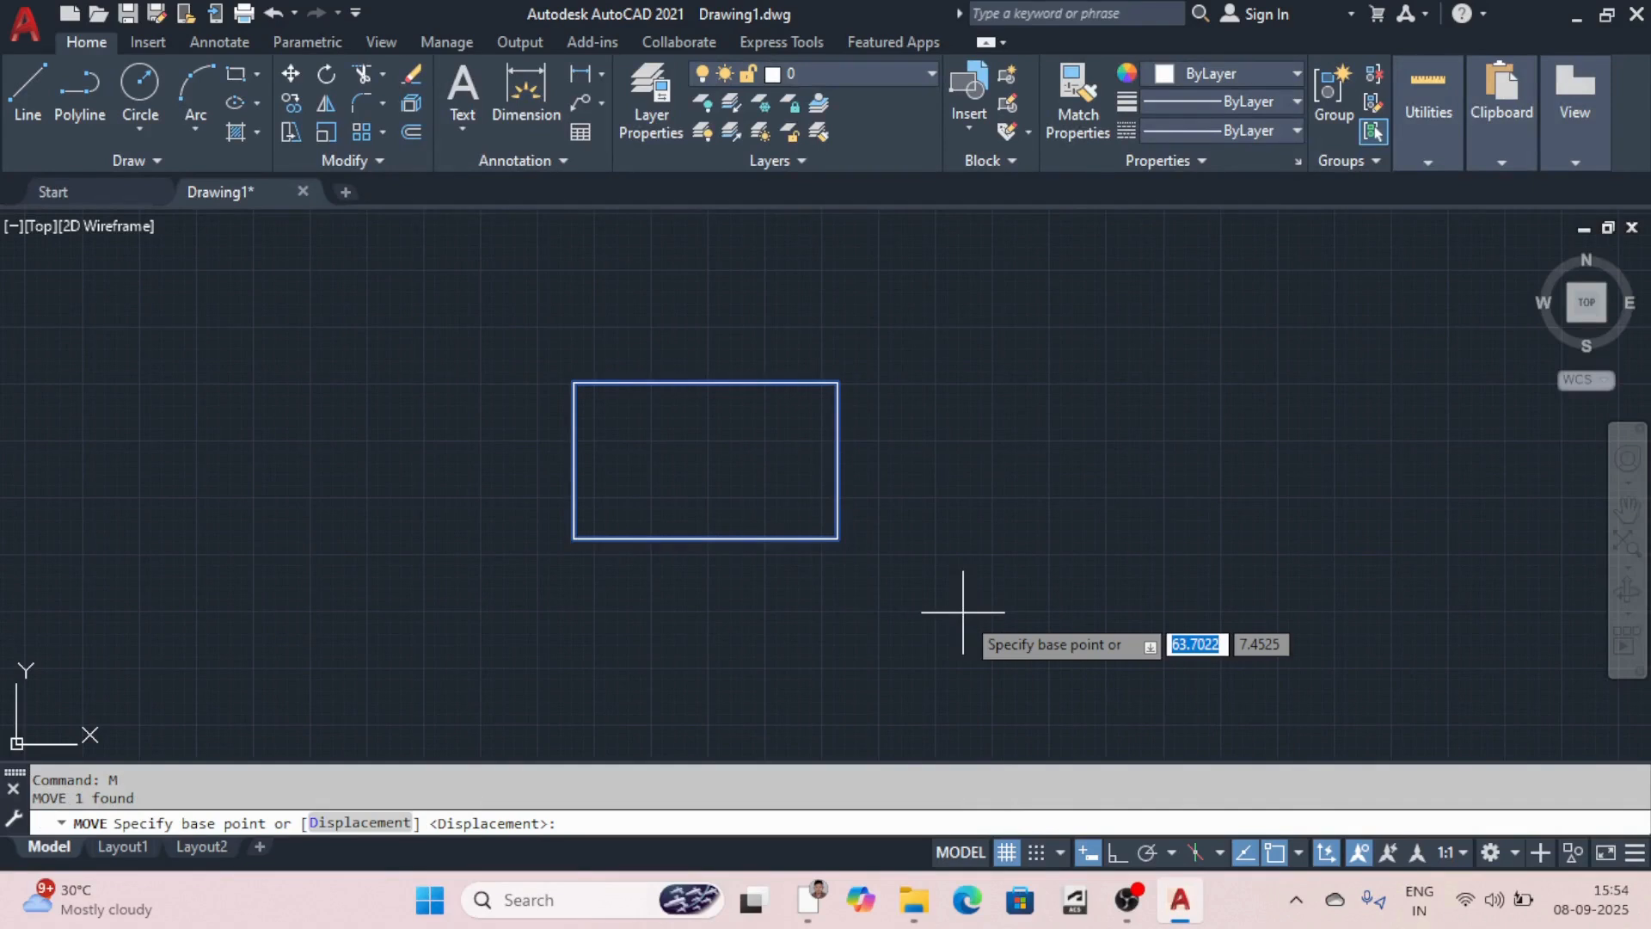
{"action": "left_click", "coordinate": [575, 538]}
{"action": "left_click", "coordinate": [1136, 538]}
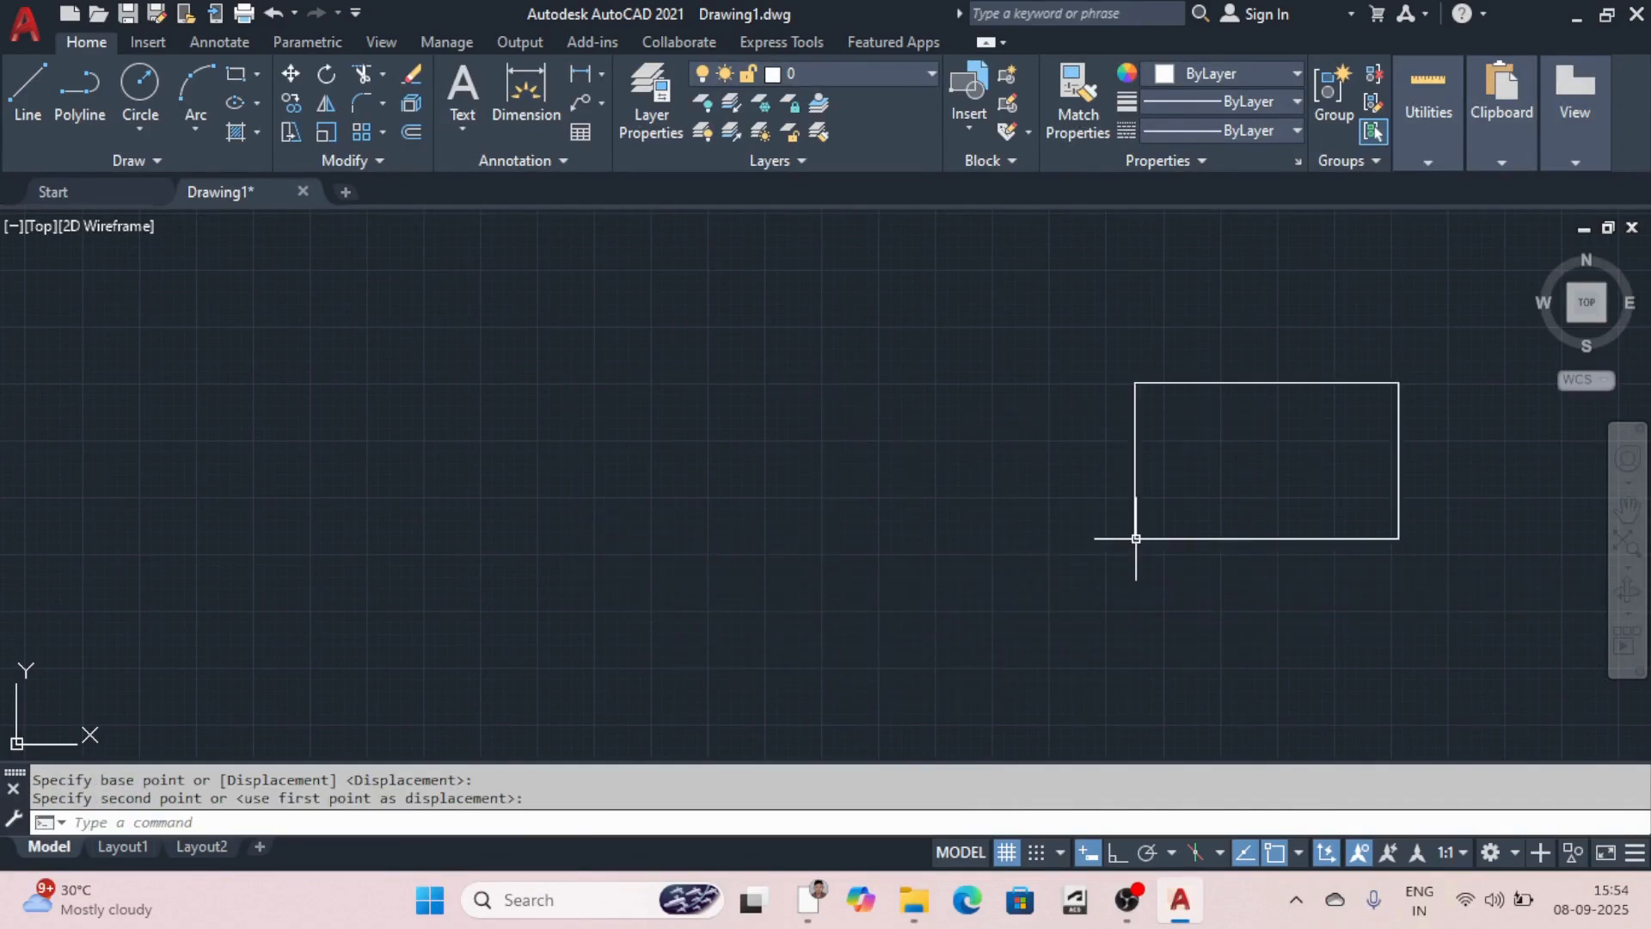
Step: Try rotating the rectangle 45 degrees about its lower-left corner and undo the rotation
{"action": "scroll", "coordinate": [826, 478], "scroll_direction": "down", "scroll_amount": 2}
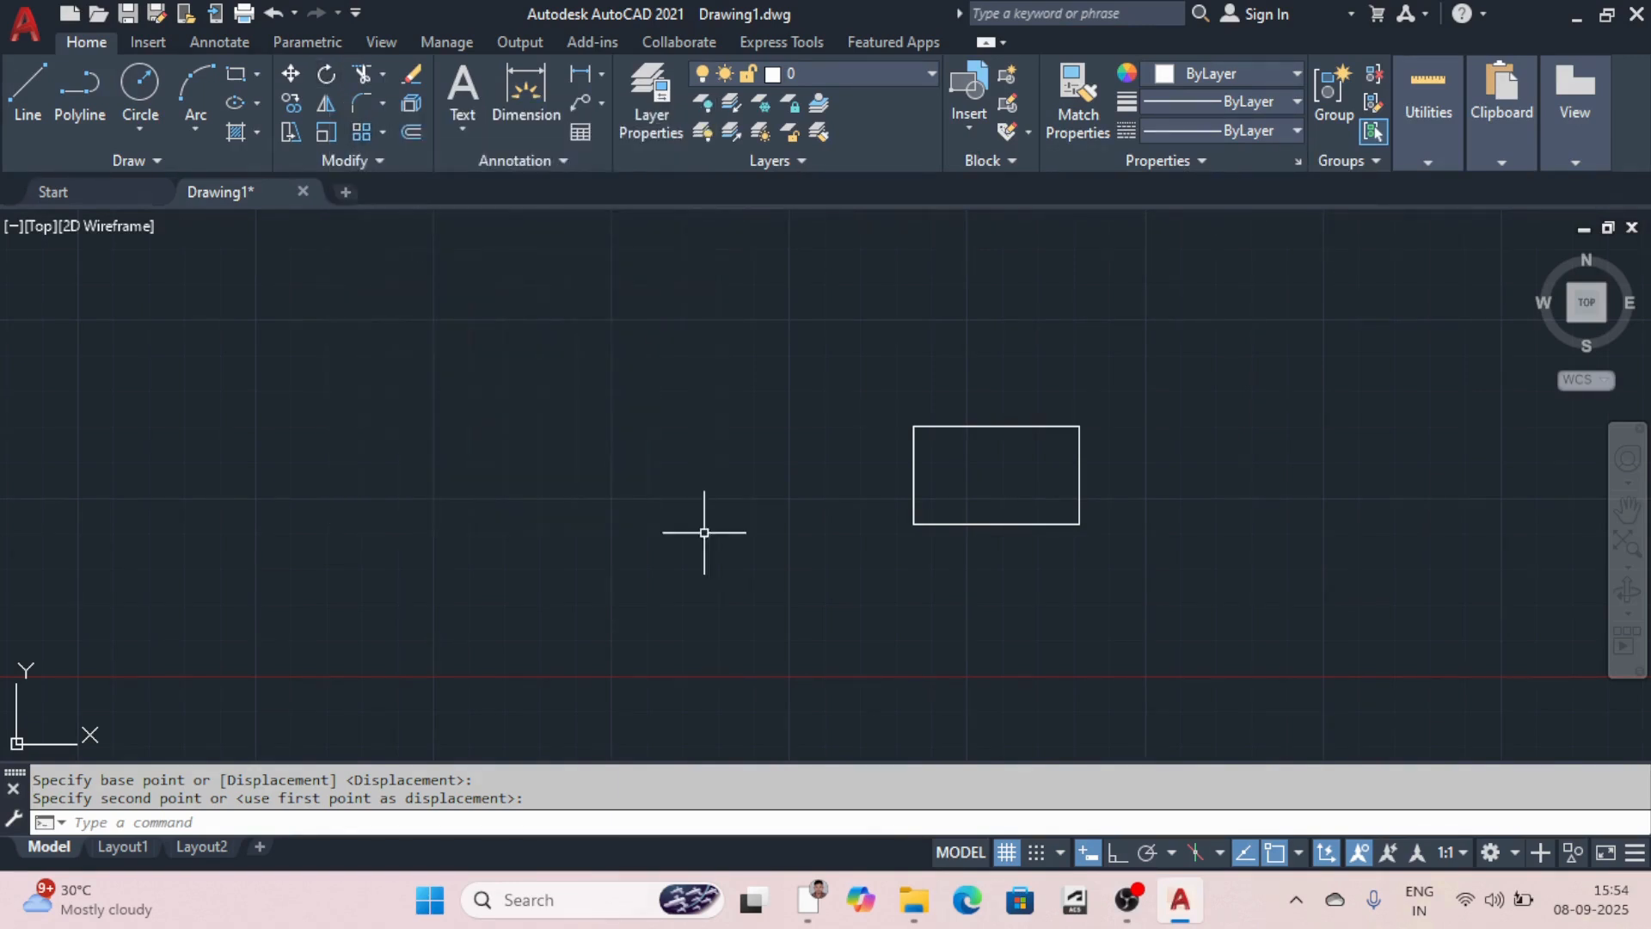
{"action": "left_click", "coordinate": [325, 73]}
{"action": "left_click", "coordinate": [735, 343]}
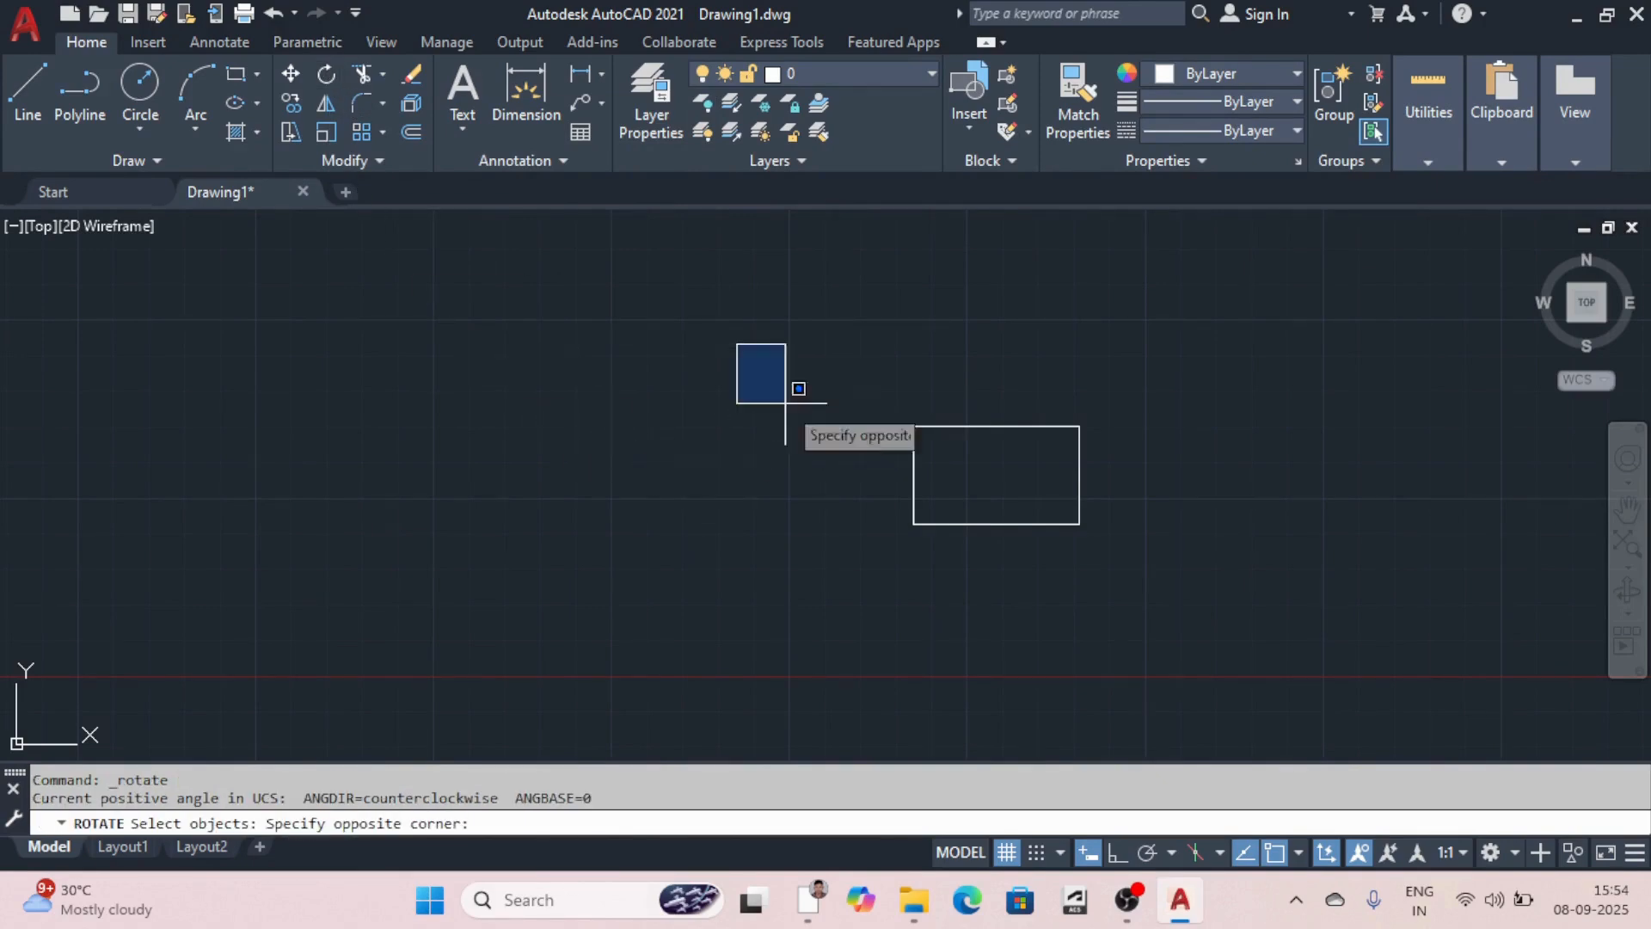
{"action": "left_click", "coordinate": [1190, 620]}
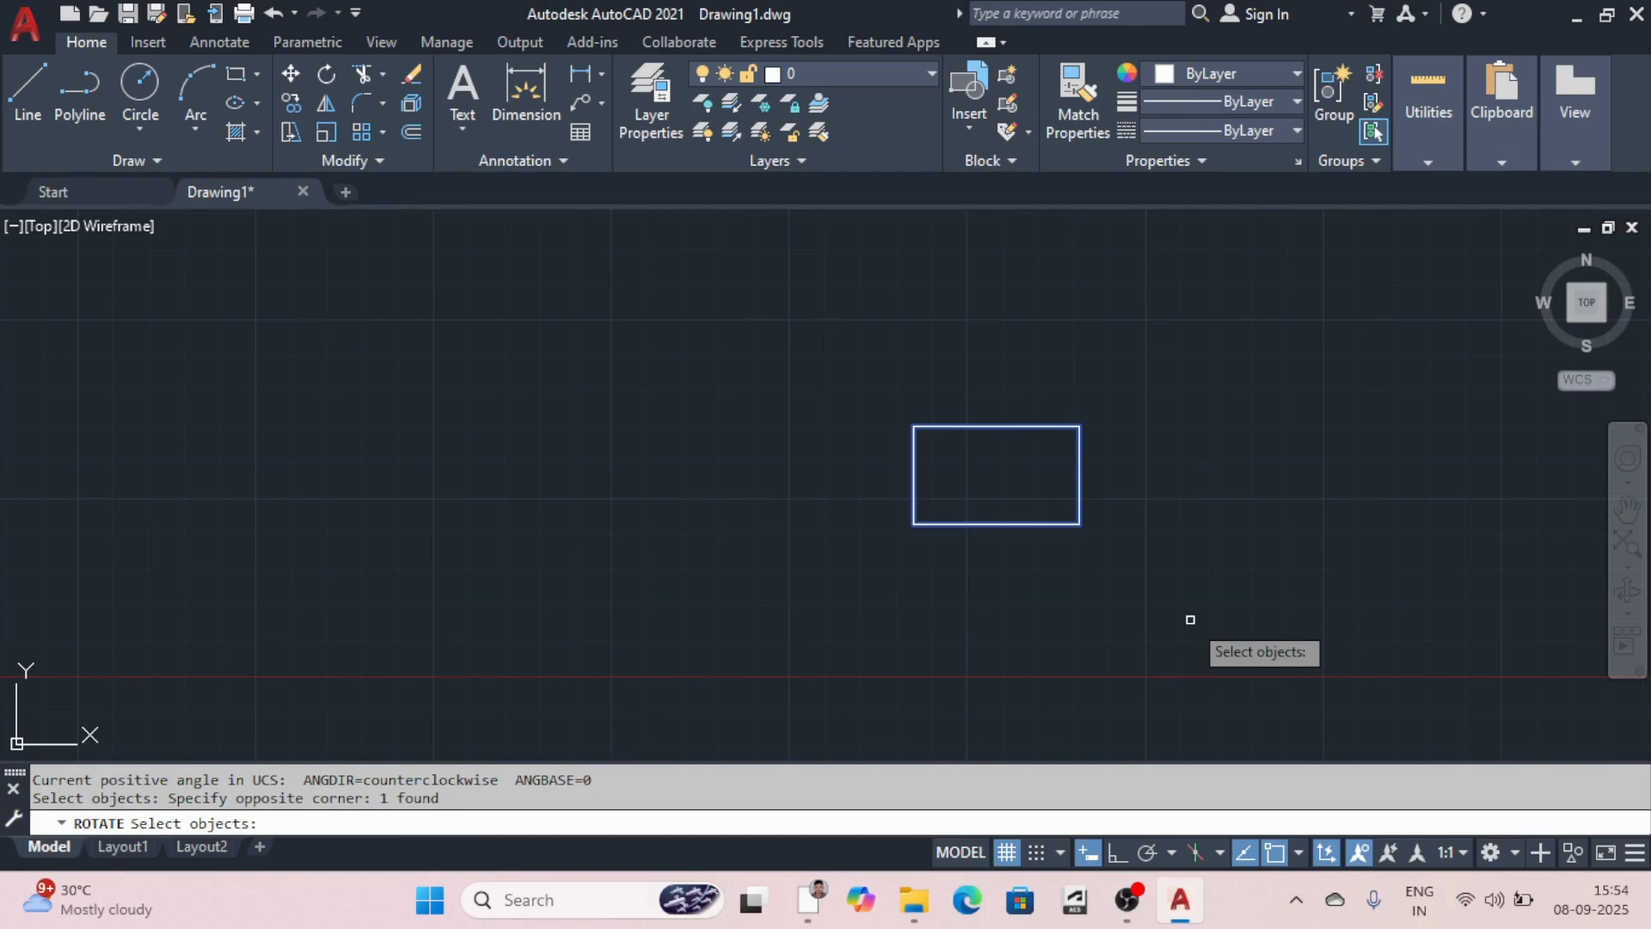
{"action": "key", "text": "Return"}
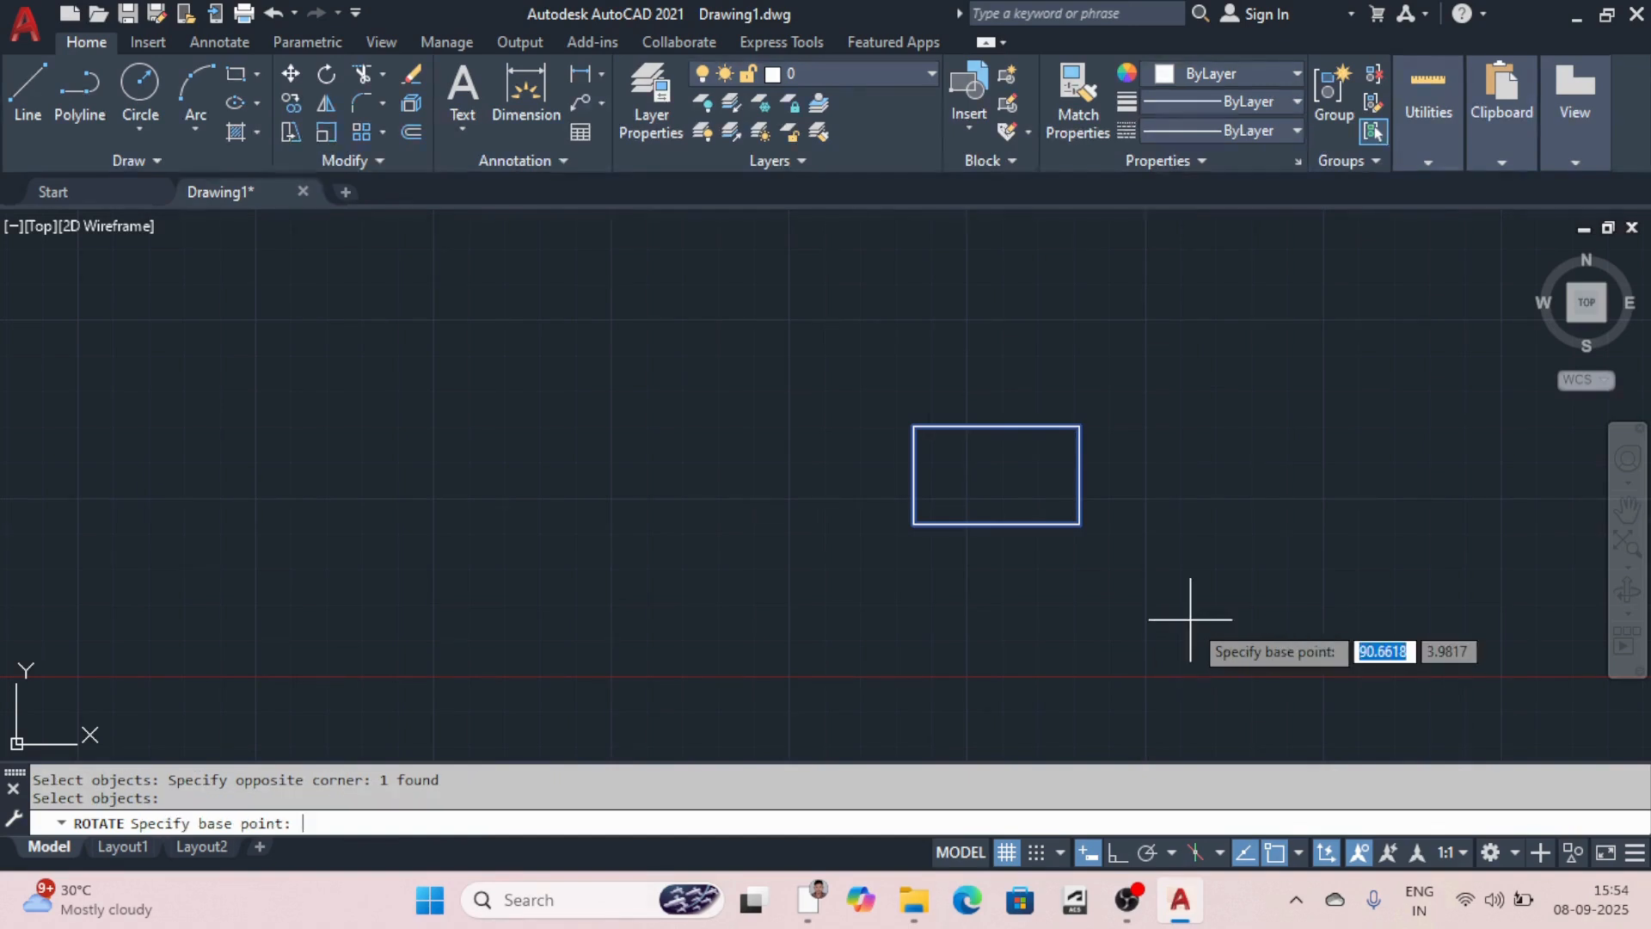
{"action": "left_click", "coordinate": [914, 524]}
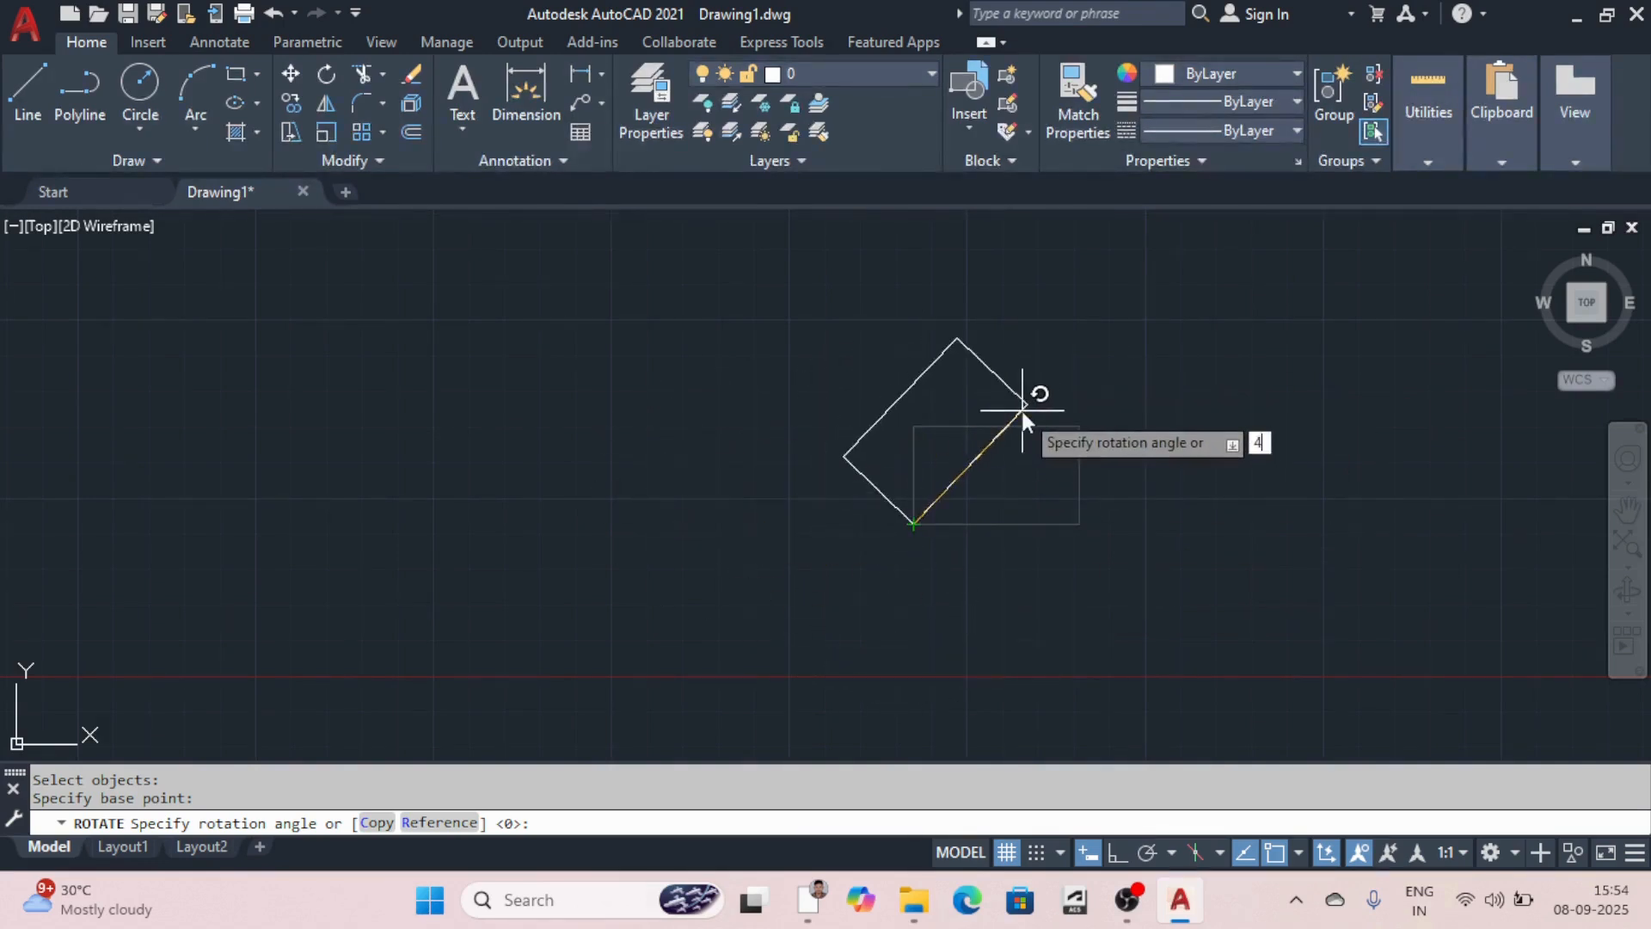
{"action": "type", "text": "5"}
{"action": "key", "text": "Return"}
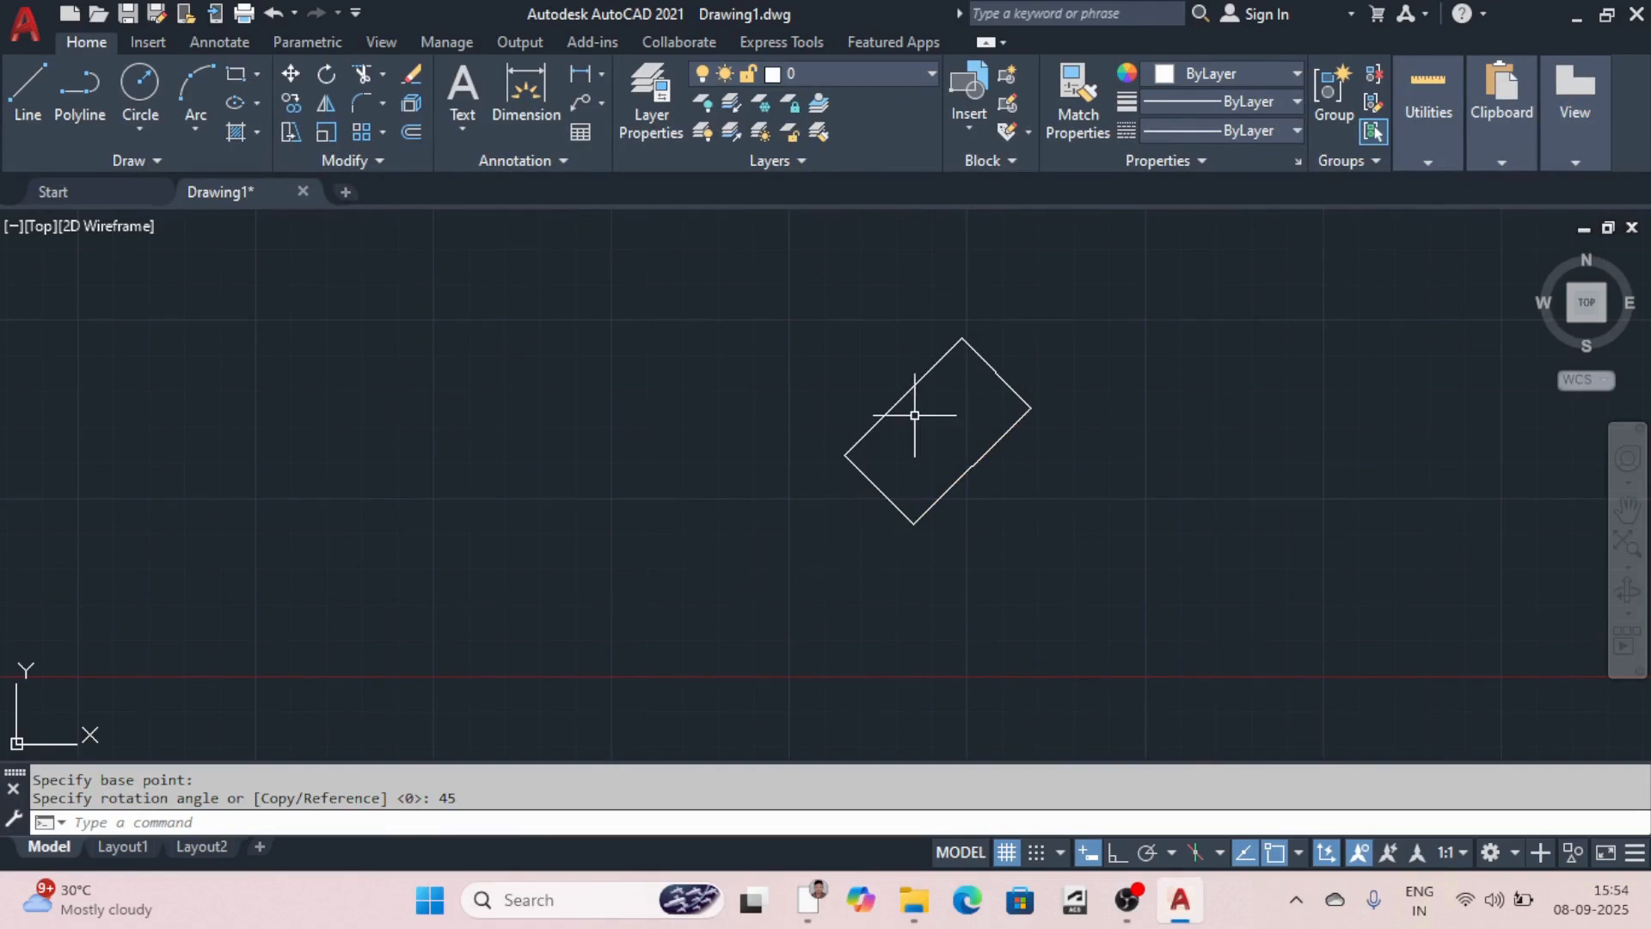
{"action": "key", "text": "ctrl+z"}
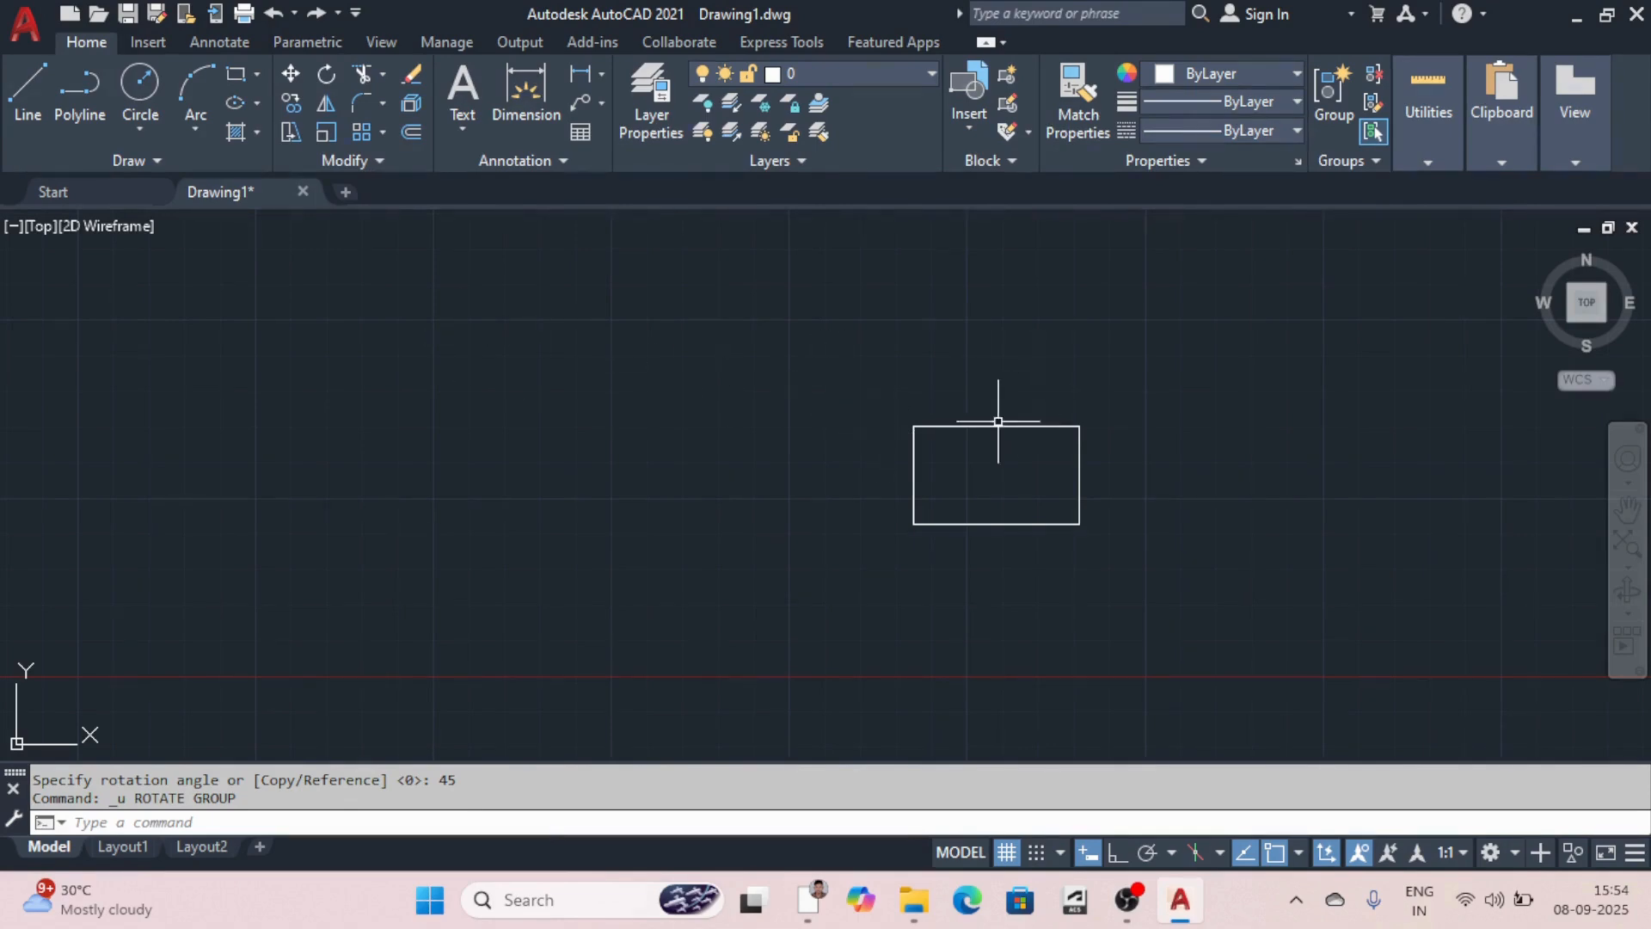
Step: Rotate the rectangle 30 degrees about the midpoint of its bottom edge
{"action": "left_click", "coordinate": [833, 358]}
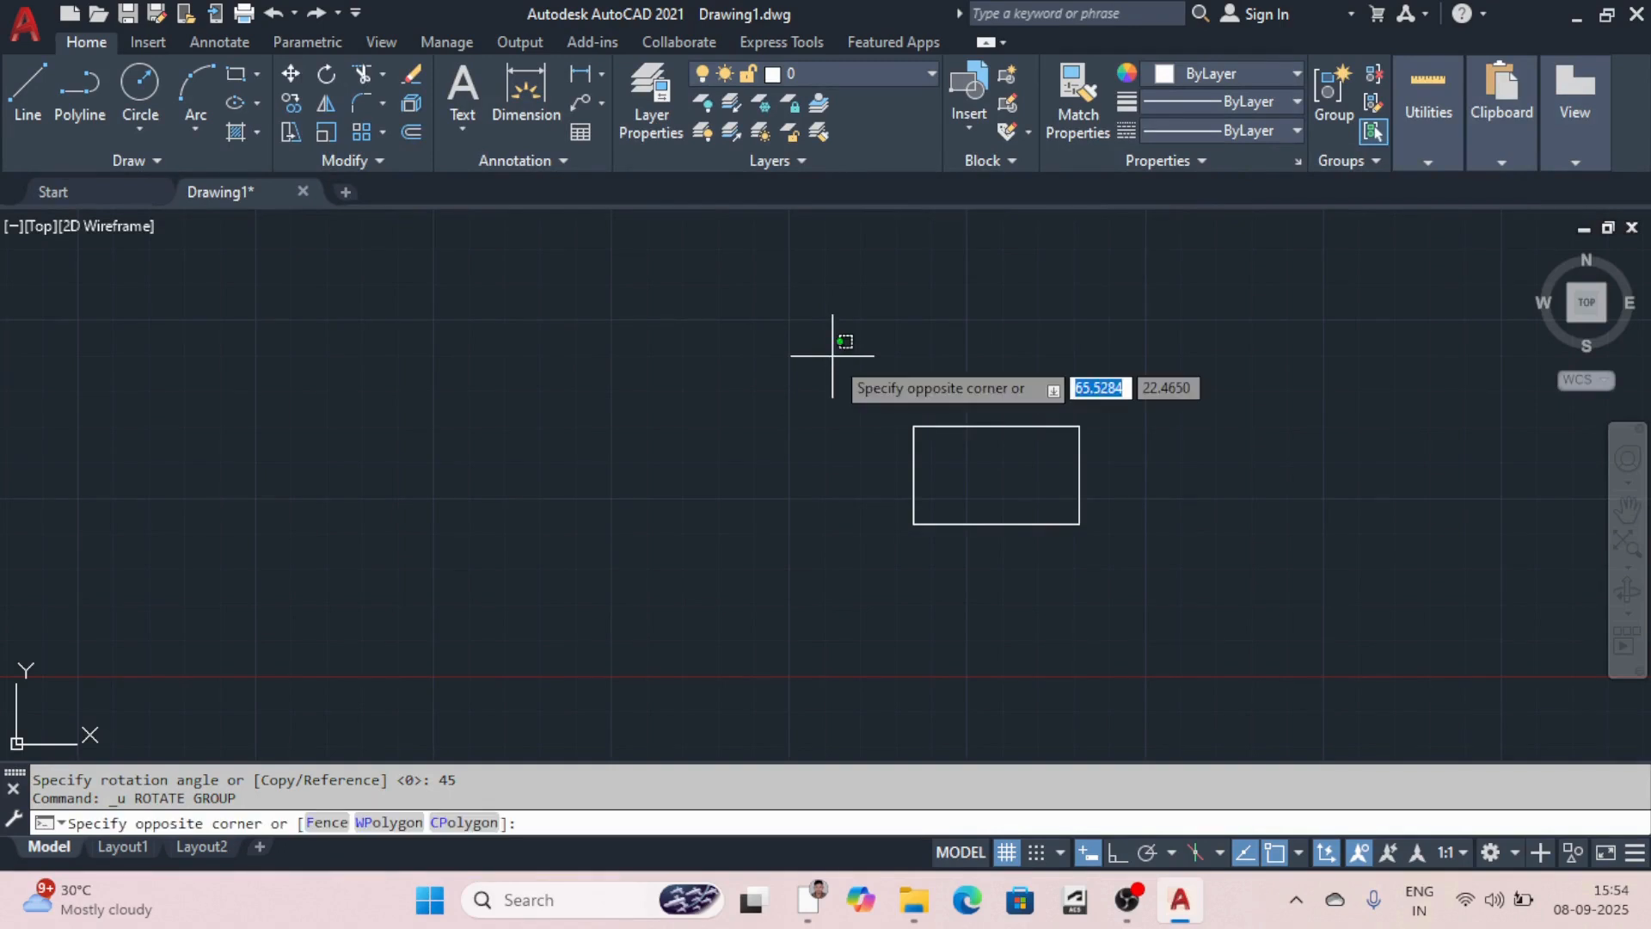
{"action": "left_click", "coordinate": [1205, 634]}
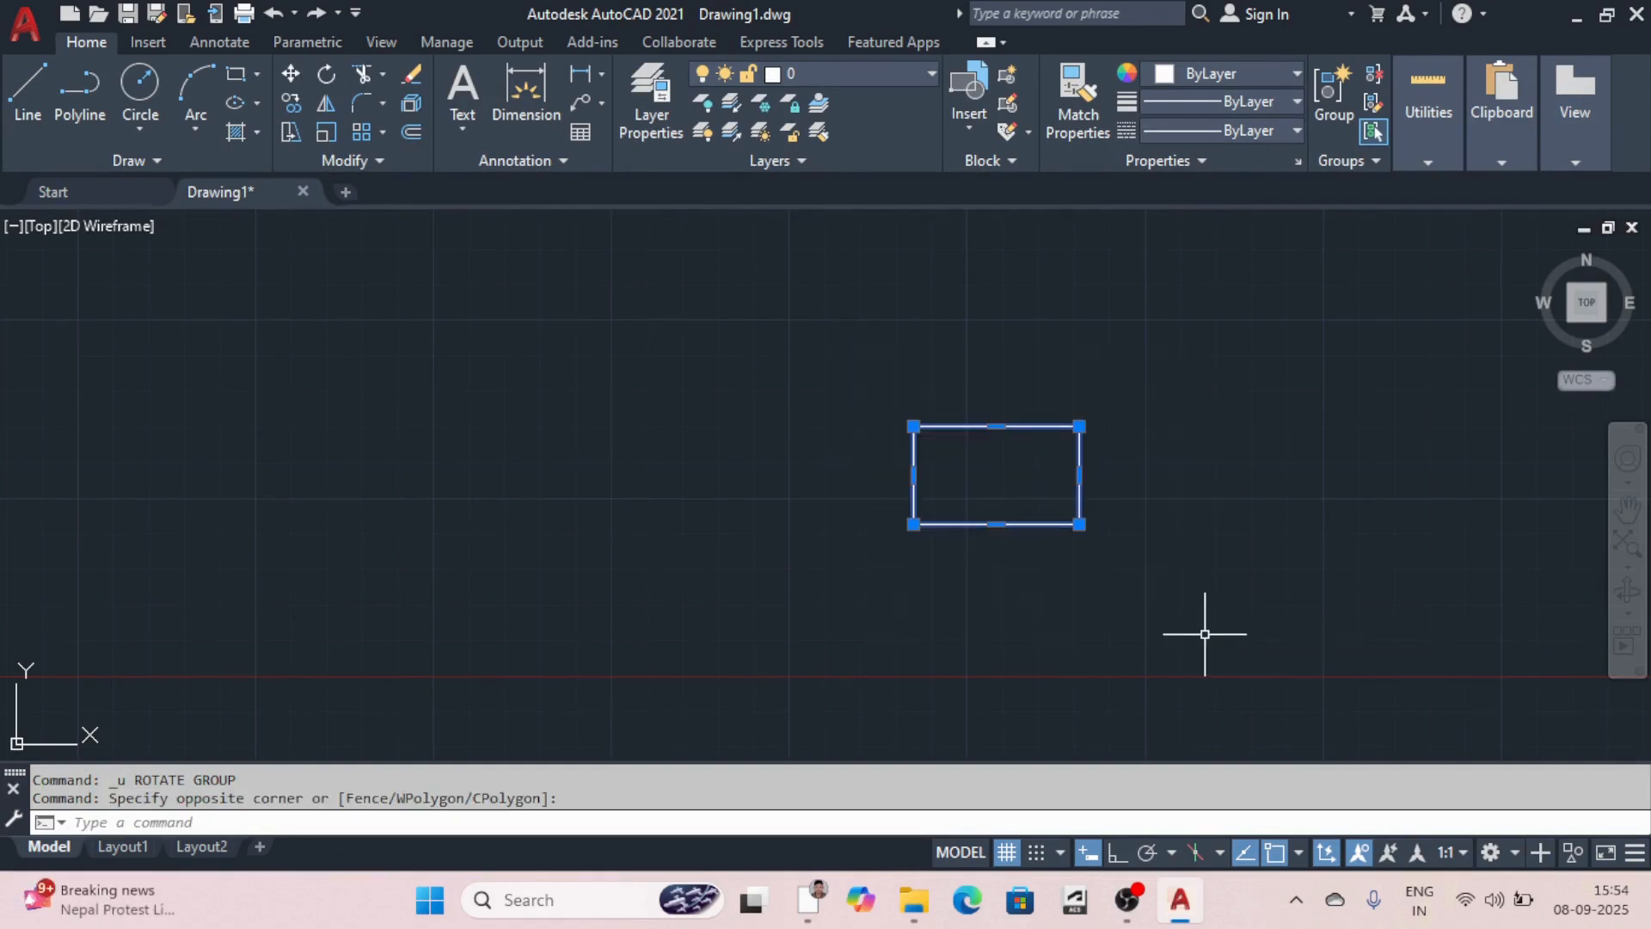
{"action": "type", "text": "RO"}
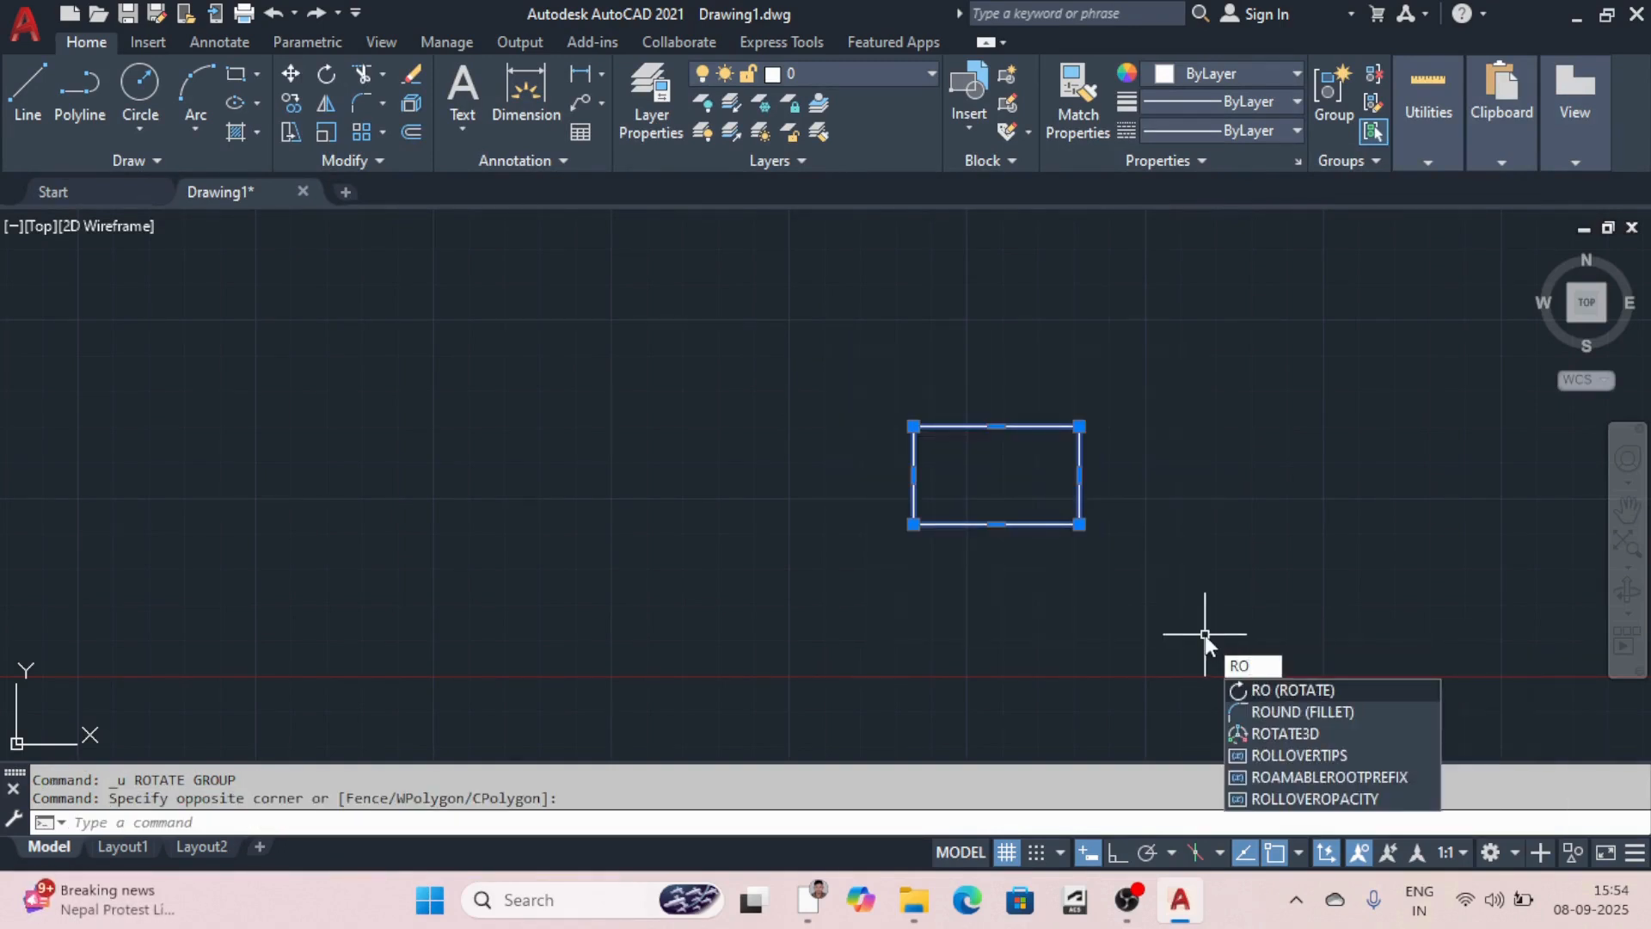
{"action": "key", "text": "Return"}
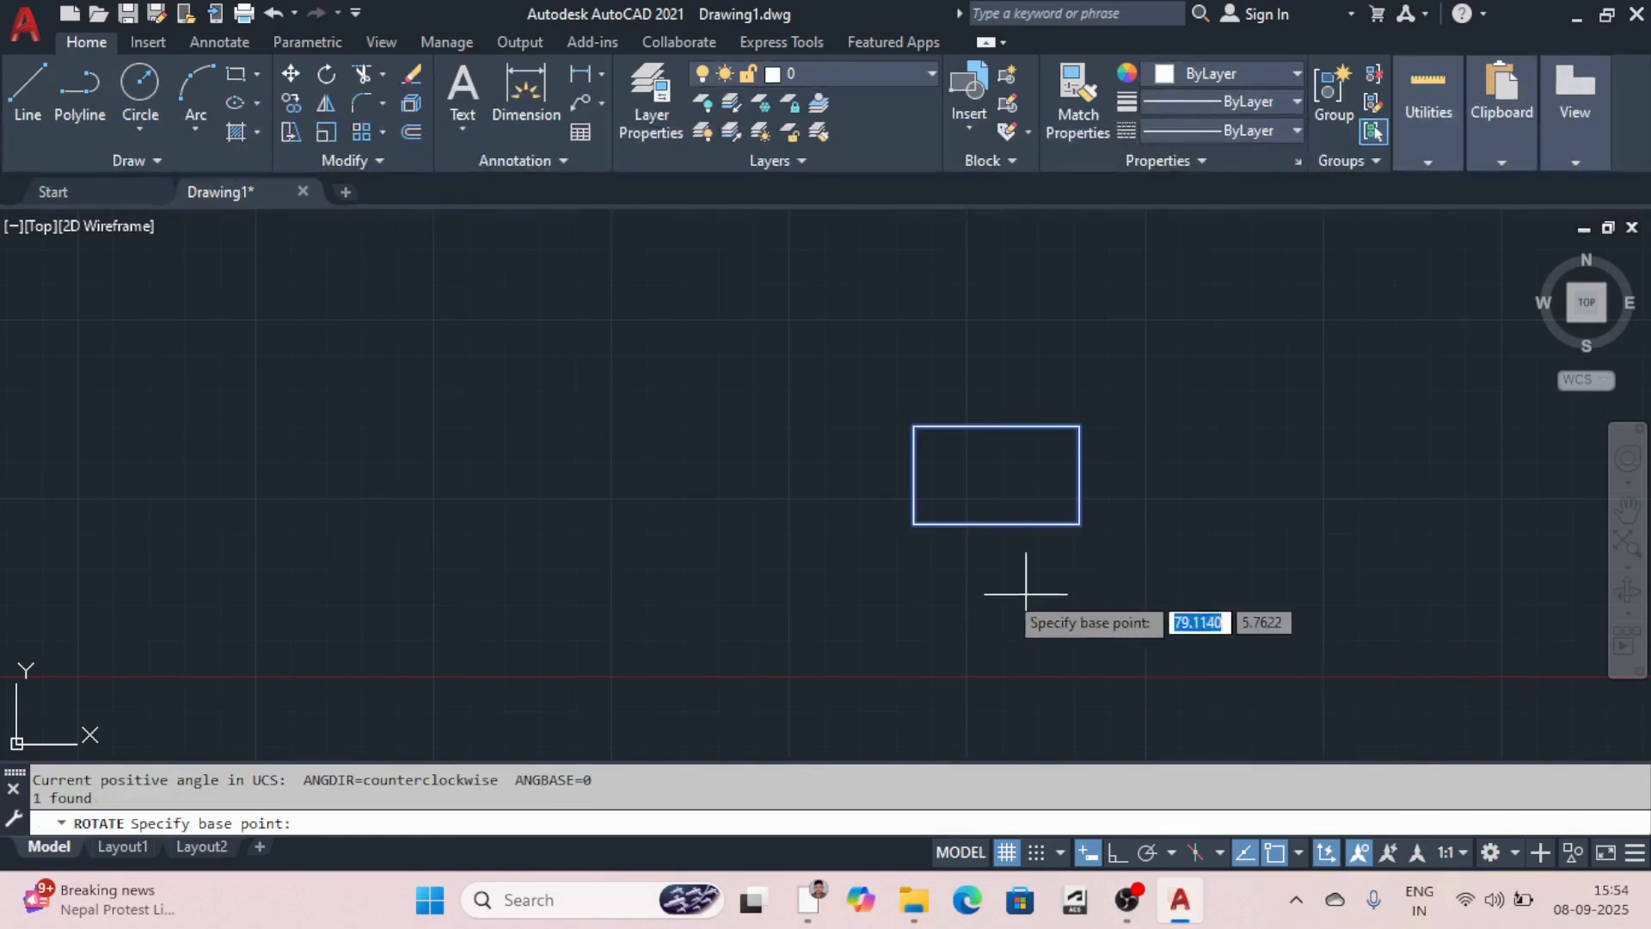
{"action": "left_click", "coordinate": [996, 522]}
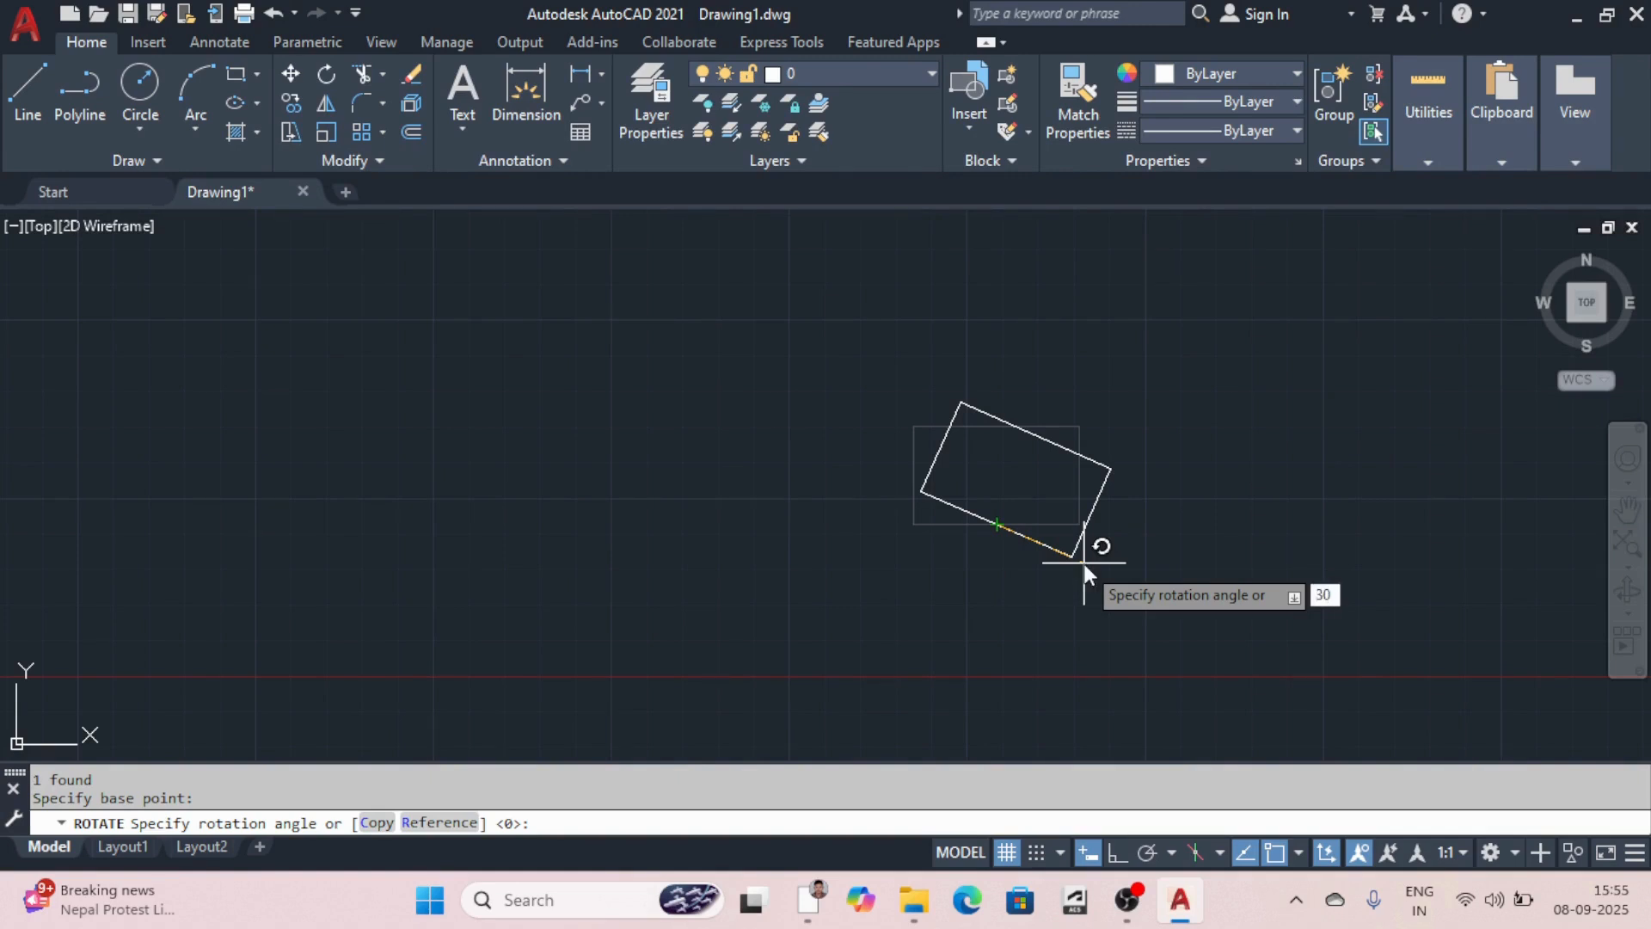
{"action": "key", "text": "Return"}
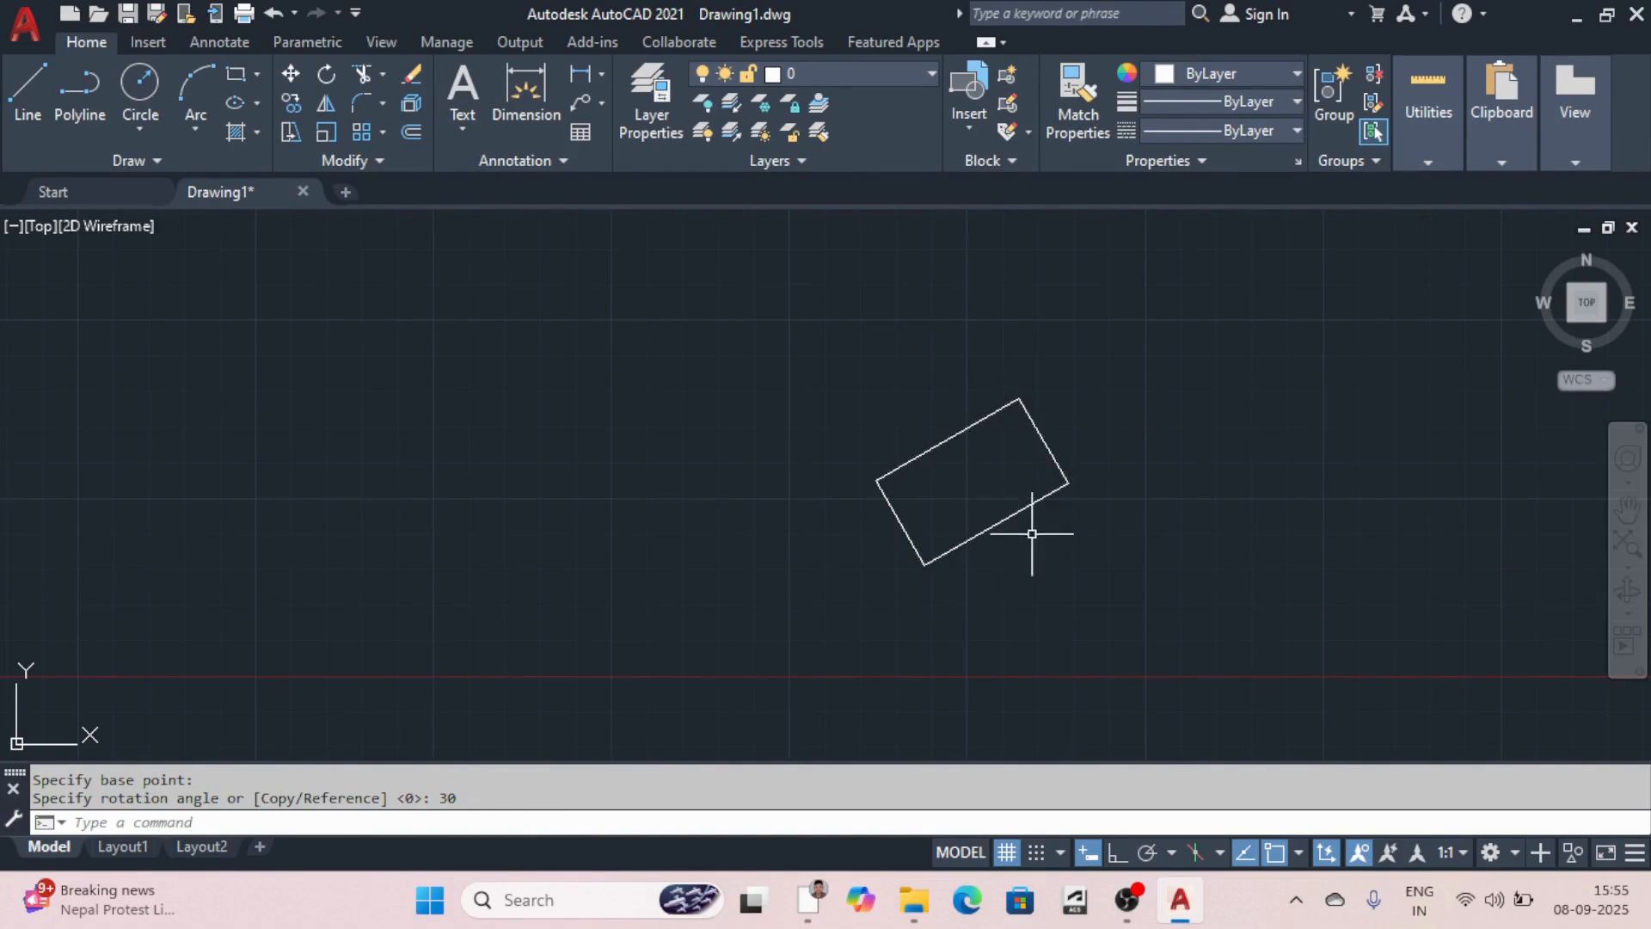
Step: Draw a horizontal reference line to the right from the midpoint of the rotated rectangle's lower long edge
{"action": "type", "text": "l"}
{"action": "key", "text": "Return"}
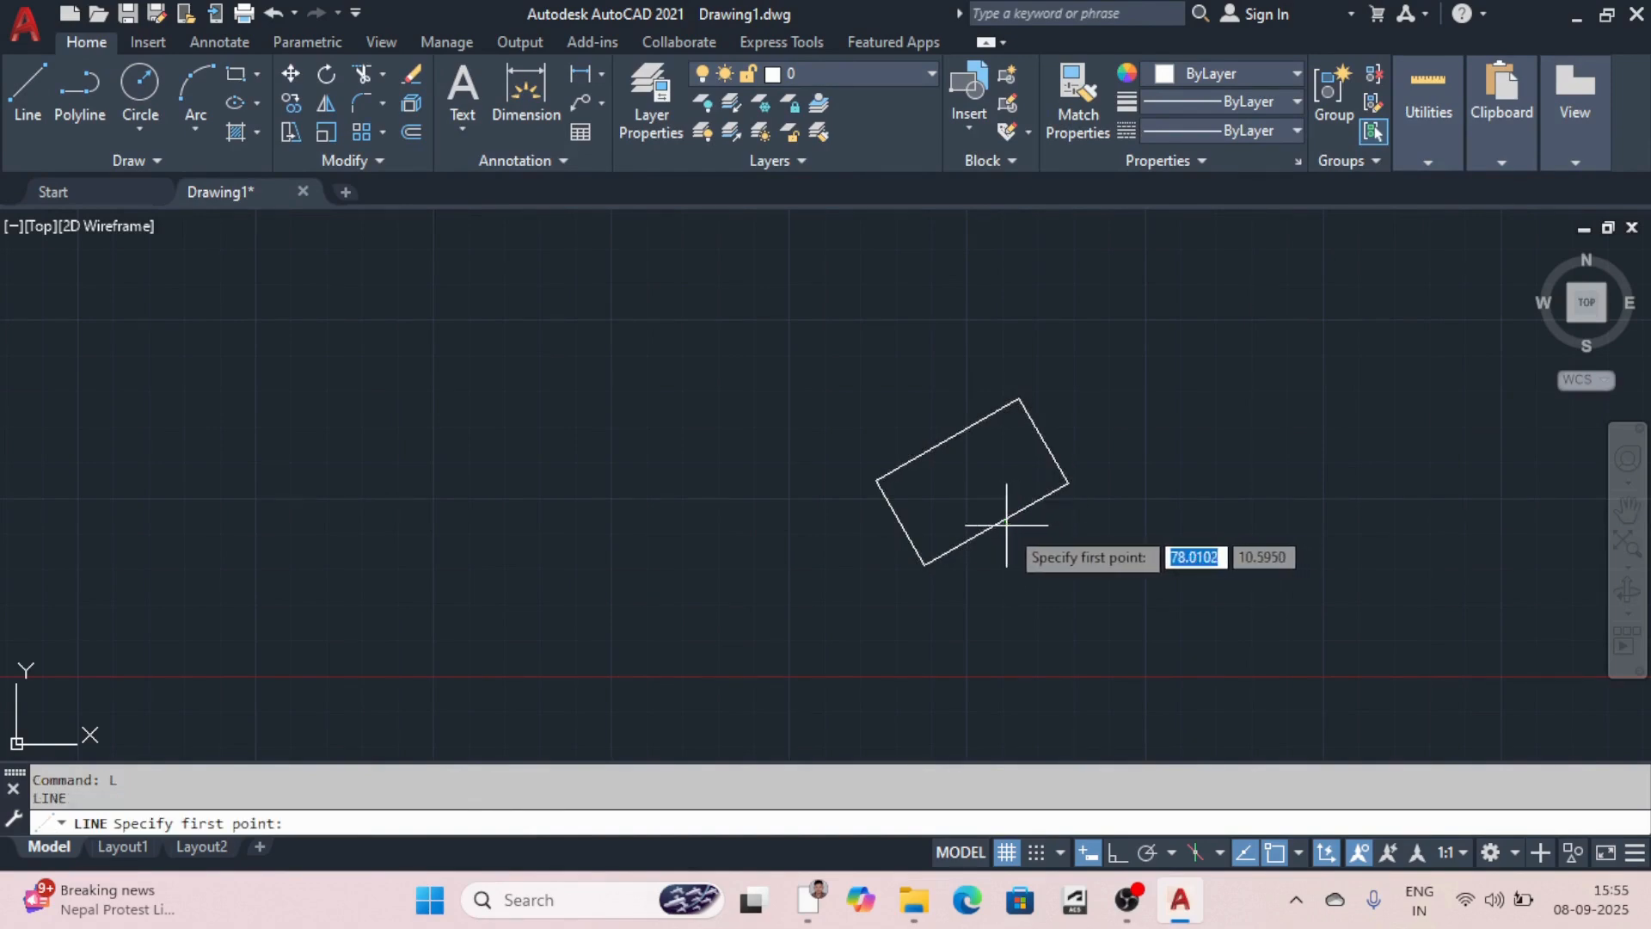
{"action": "left_click", "coordinate": [996, 523]}
{"action": "left_click", "coordinate": [1183, 524]}
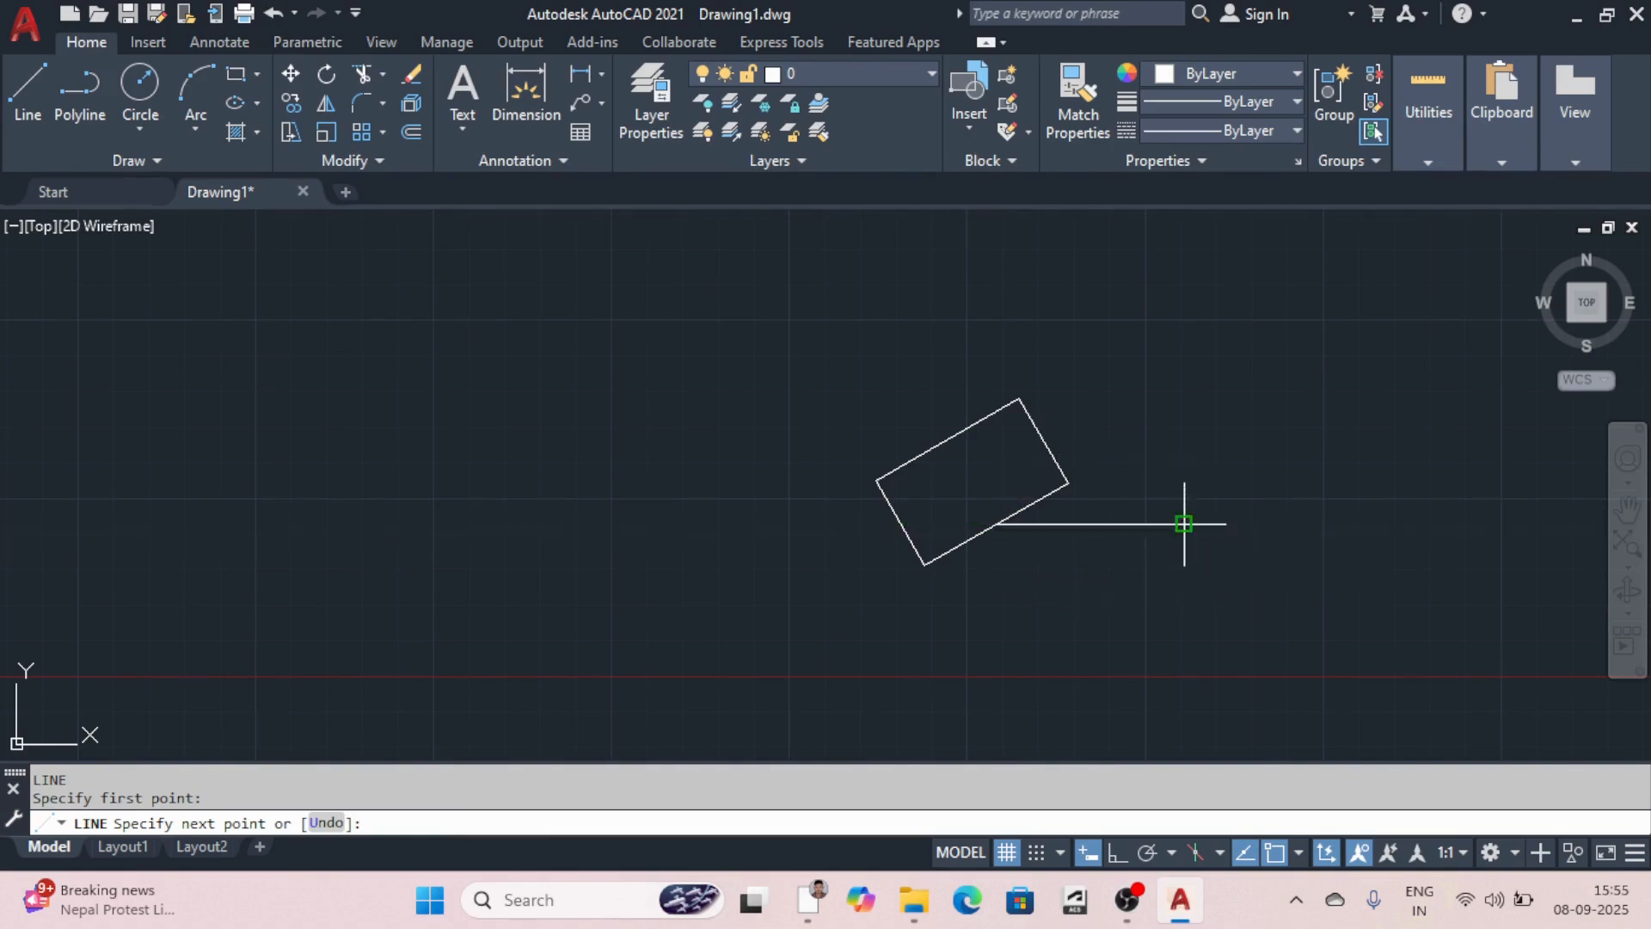
{"action": "key", "text": "Escape"}
Step: Add an angular dimension between the rectangle's lower long edge and the horizontal reference line
{"action": "scroll", "coordinate": [1032, 544], "scroll_direction": "up", "scroll_amount": 3}
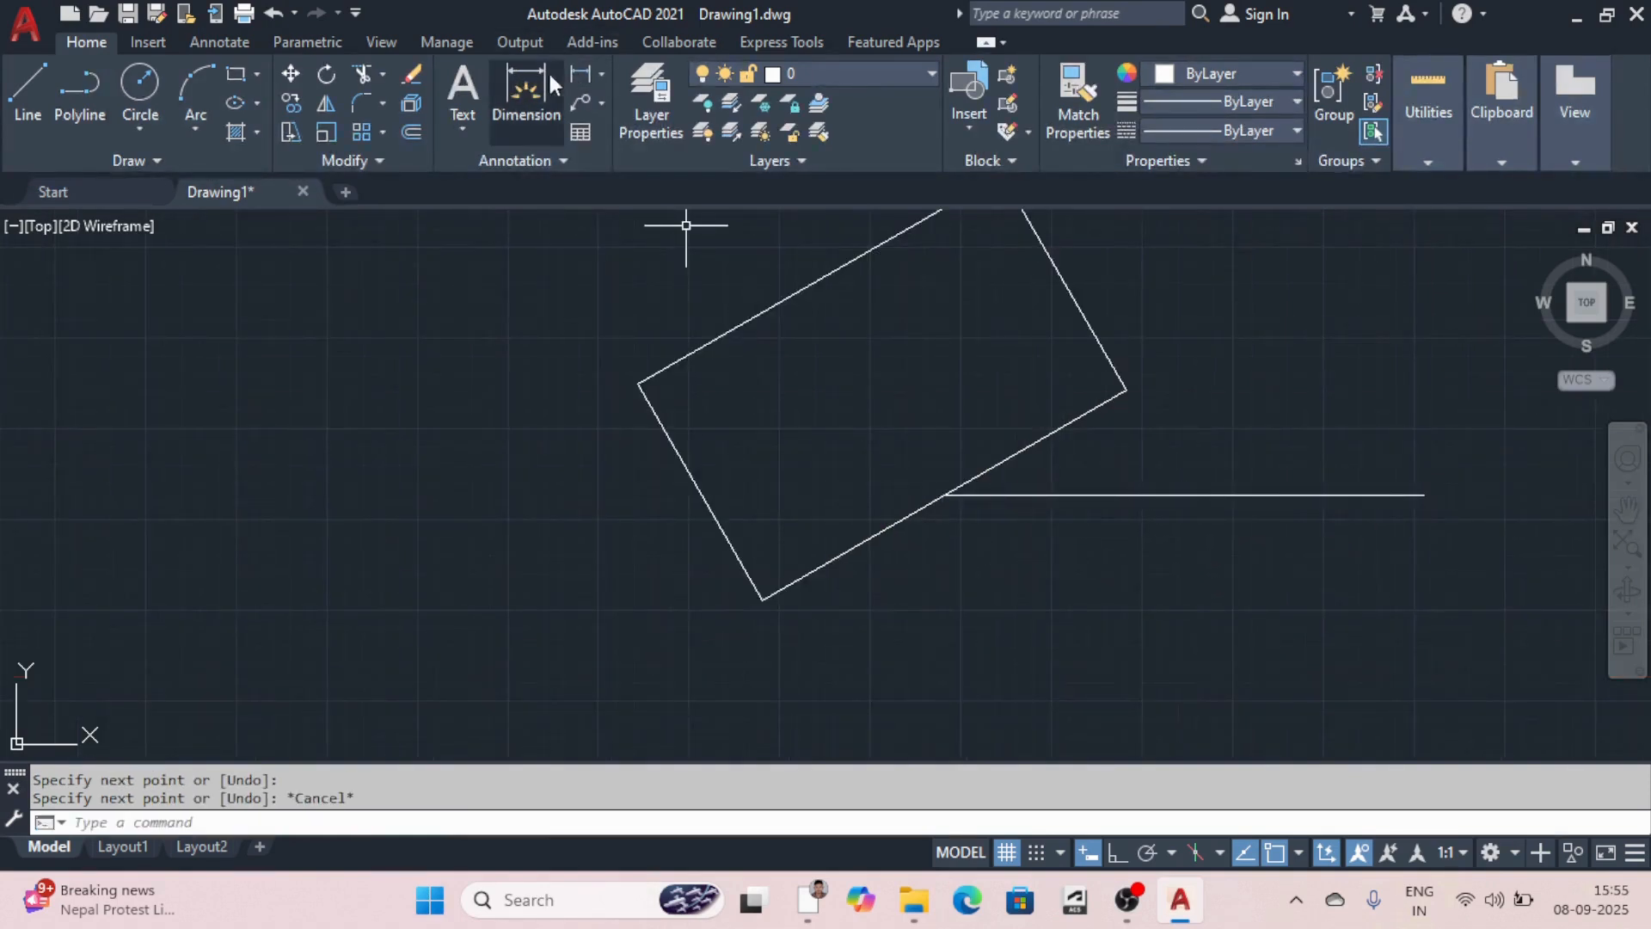
{"action": "left_click", "coordinate": [598, 74]}
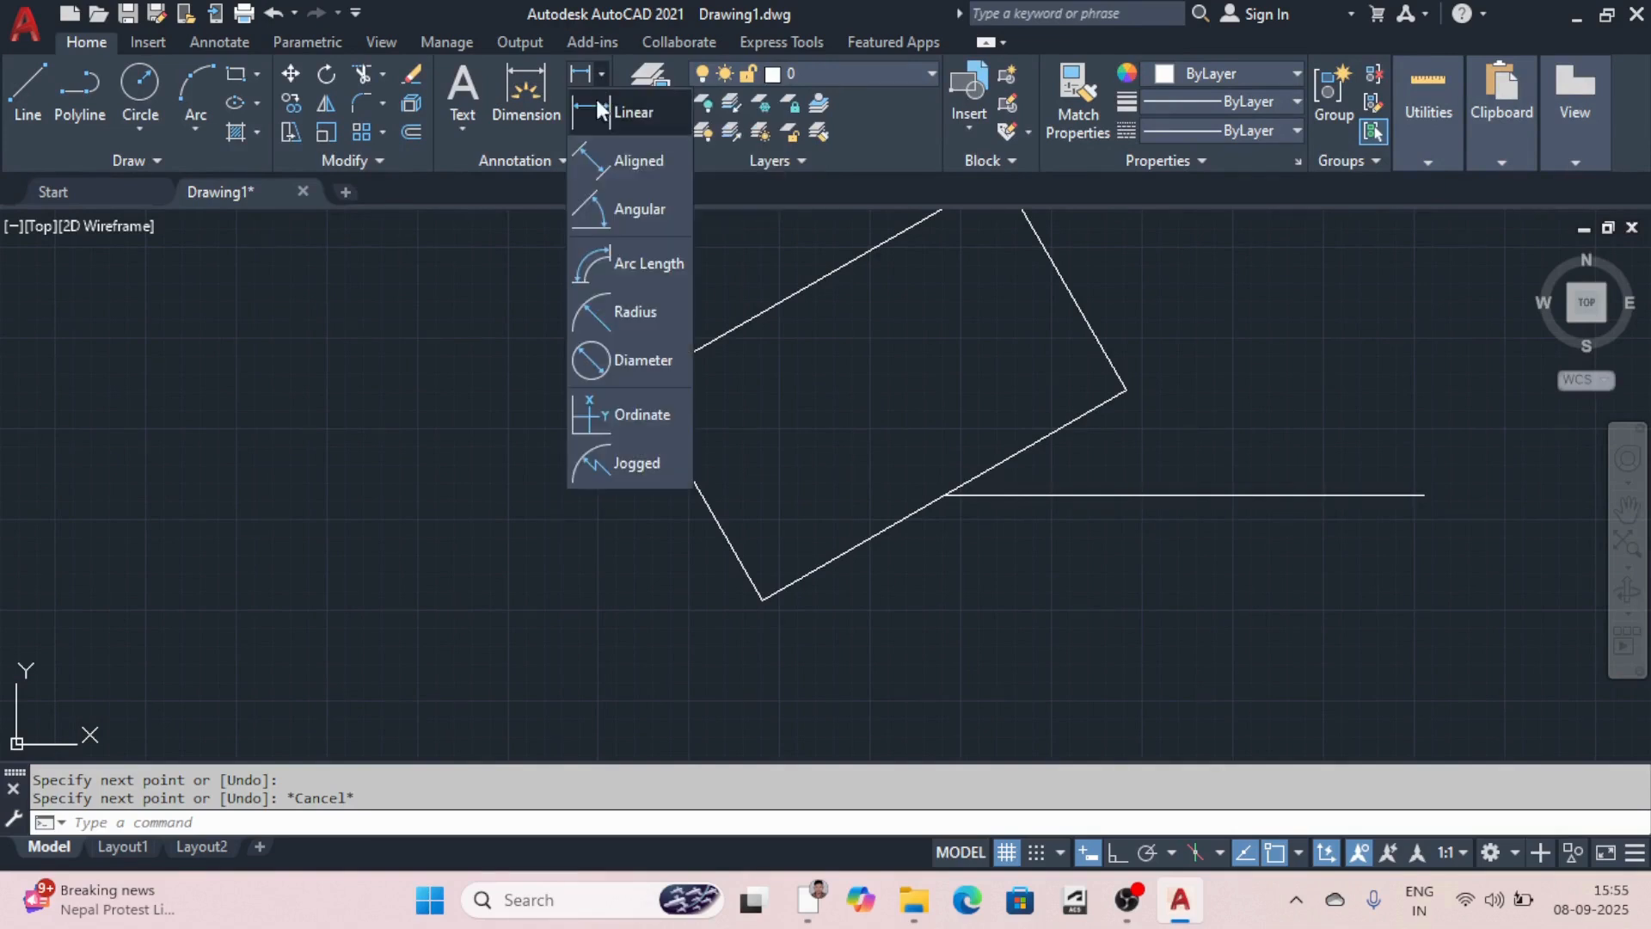
{"action": "left_click", "coordinate": [649, 209]}
{"action": "left_click", "coordinate": [1035, 444]}
{"action": "left_click", "coordinate": [1042, 493]}
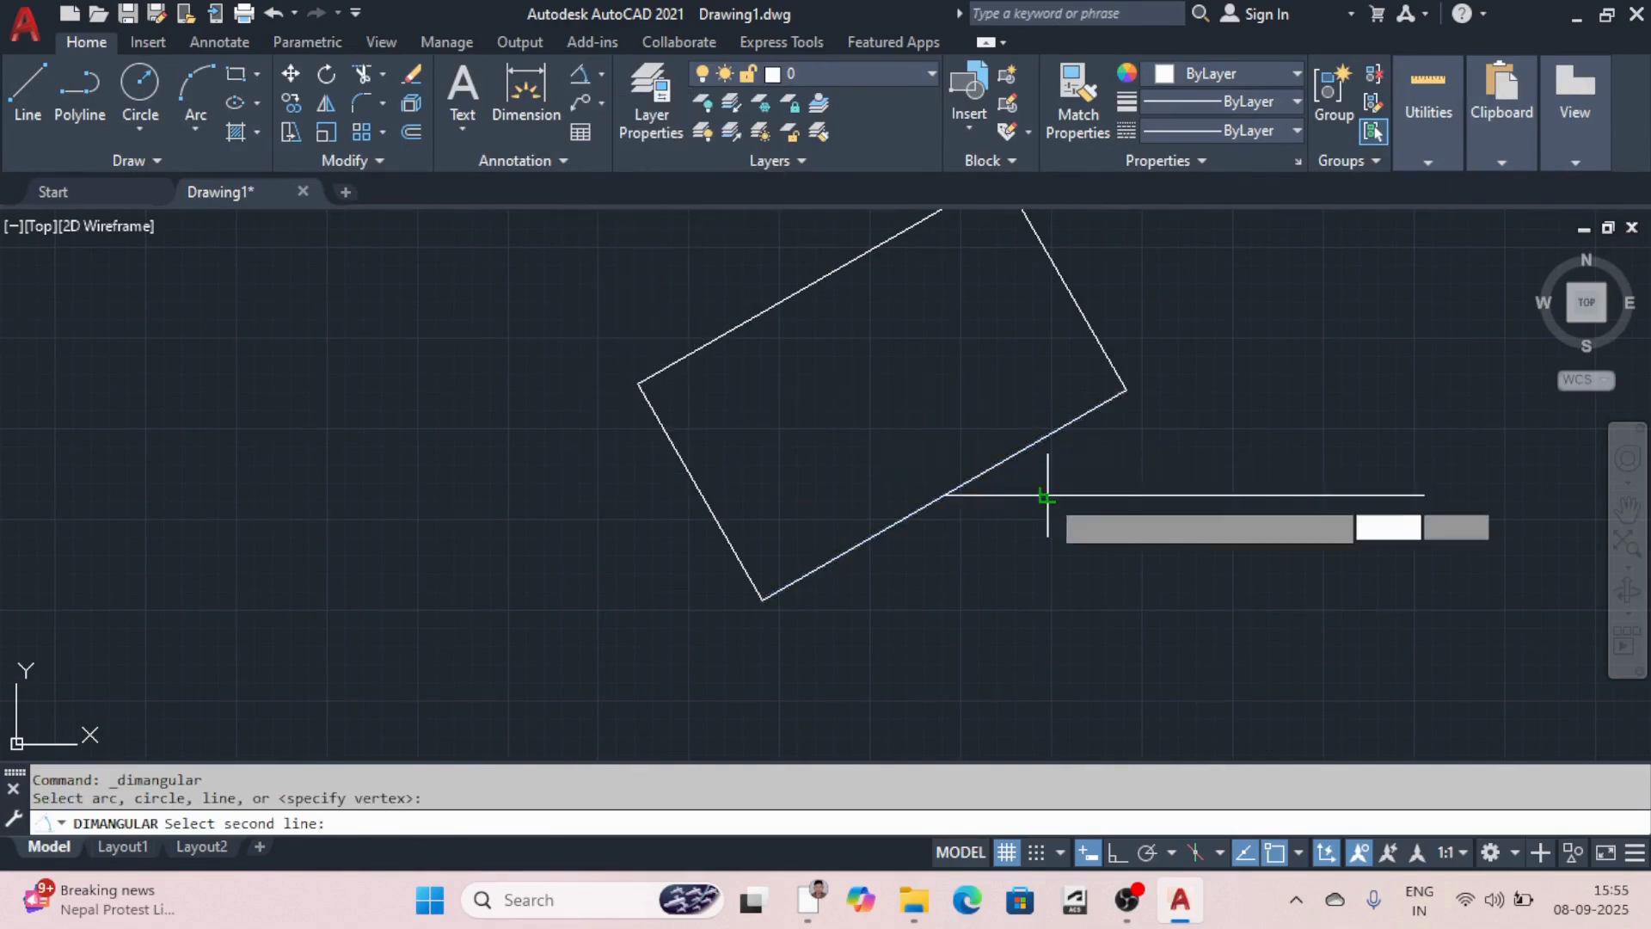
{"action": "scroll", "coordinate": [1062, 470], "scroll_direction": "up", "scroll_amount": 3}
{"action": "left_click", "coordinate": [1068, 460]}
Step: Examine the angular dimension between the rotated rectangle's edge and the horizontal line up close
{"action": "scroll", "coordinate": [1118, 451], "scroll_direction": "up", "scroll_amount": 6}
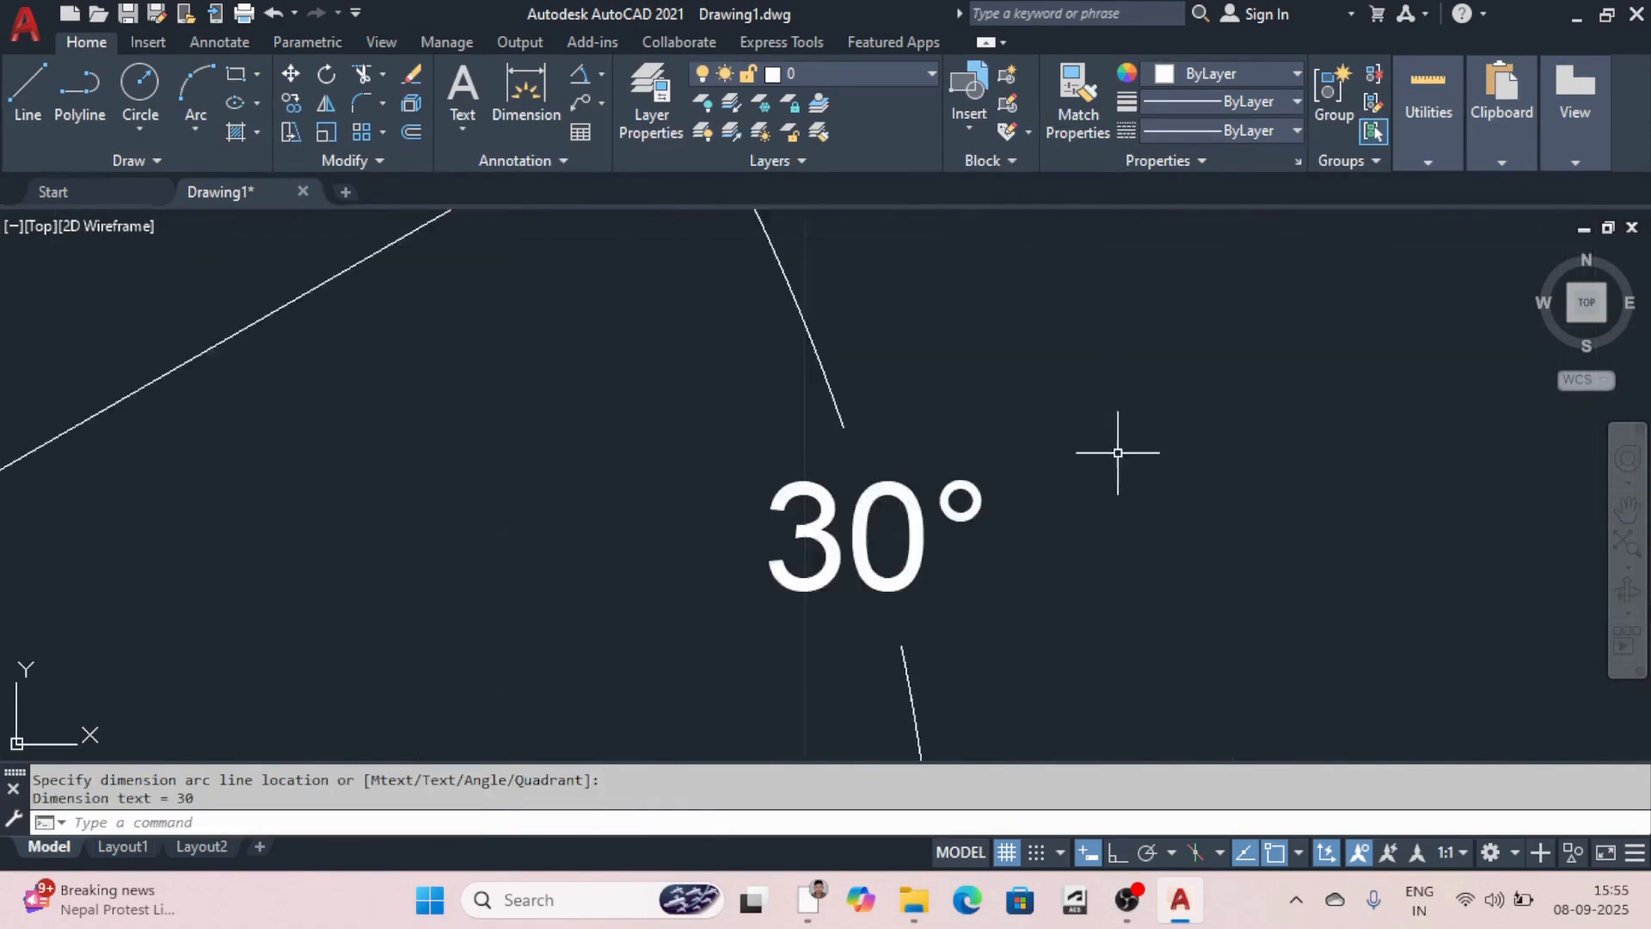
{"action": "scroll", "coordinate": [1118, 451], "scroll_direction": "down", "scroll_amount": 4}
{"action": "scroll", "coordinate": [1114, 477], "scroll_direction": "down", "scroll_amount": 2}
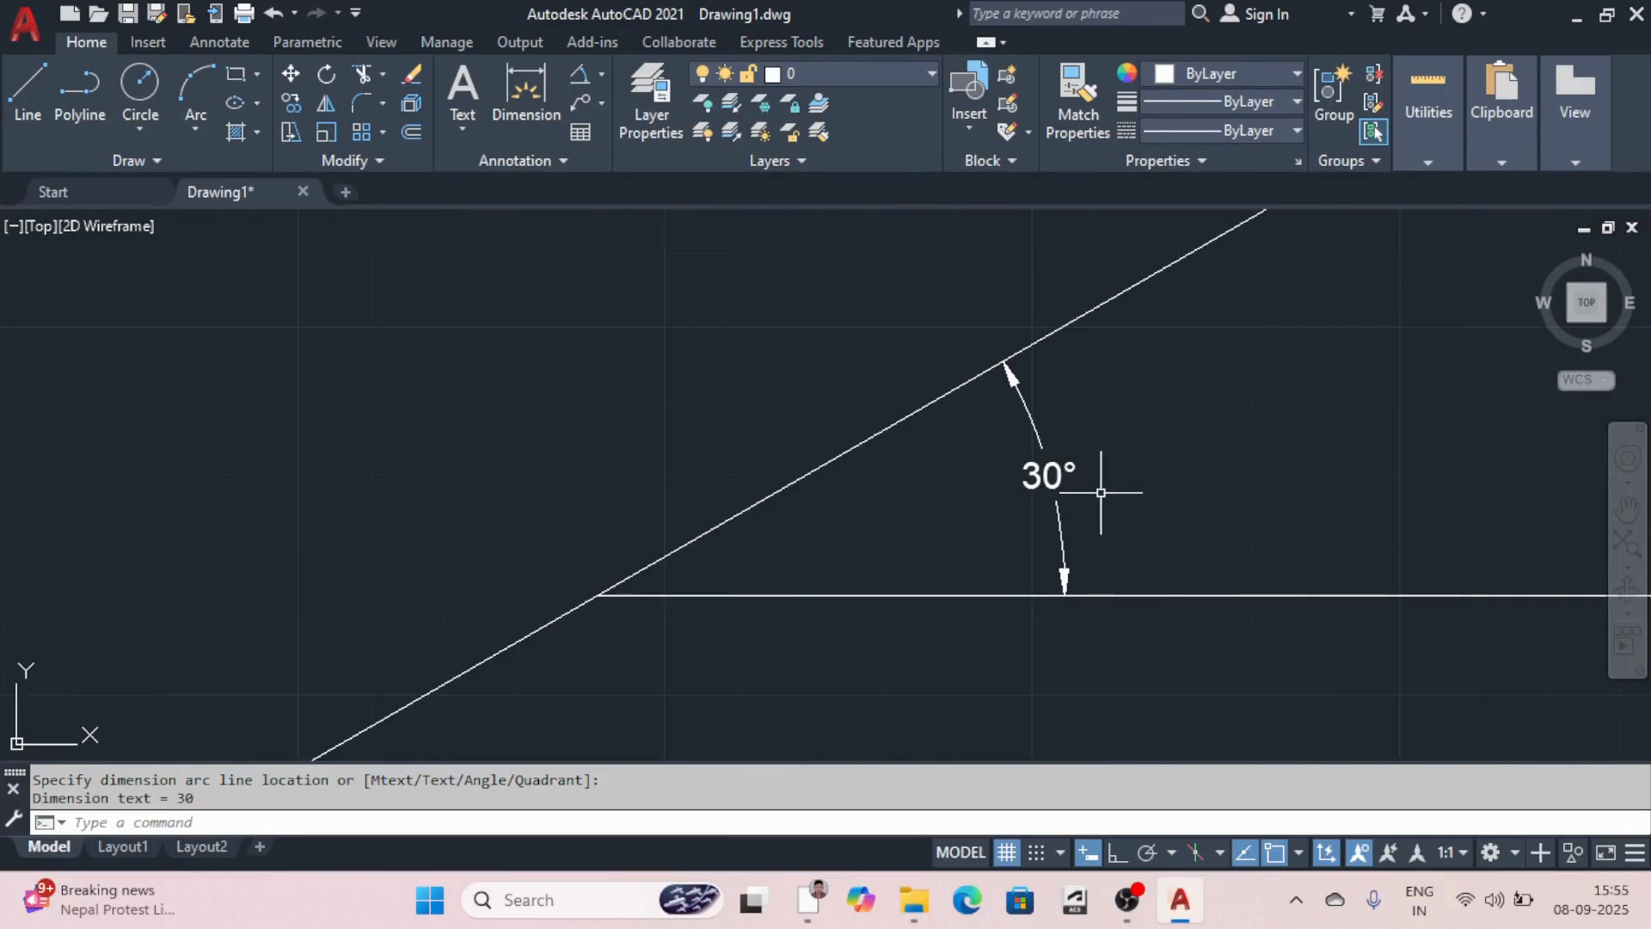
{"action": "scroll", "coordinate": [1096, 494], "scroll_direction": "down", "scroll_amount": 3}
{"action": "scroll", "coordinate": [1106, 490], "scroll_direction": "up", "scroll_amount": 3}
{"action": "scroll", "coordinate": [1088, 490], "scroll_direction": "down", "scroll_amount": 8}
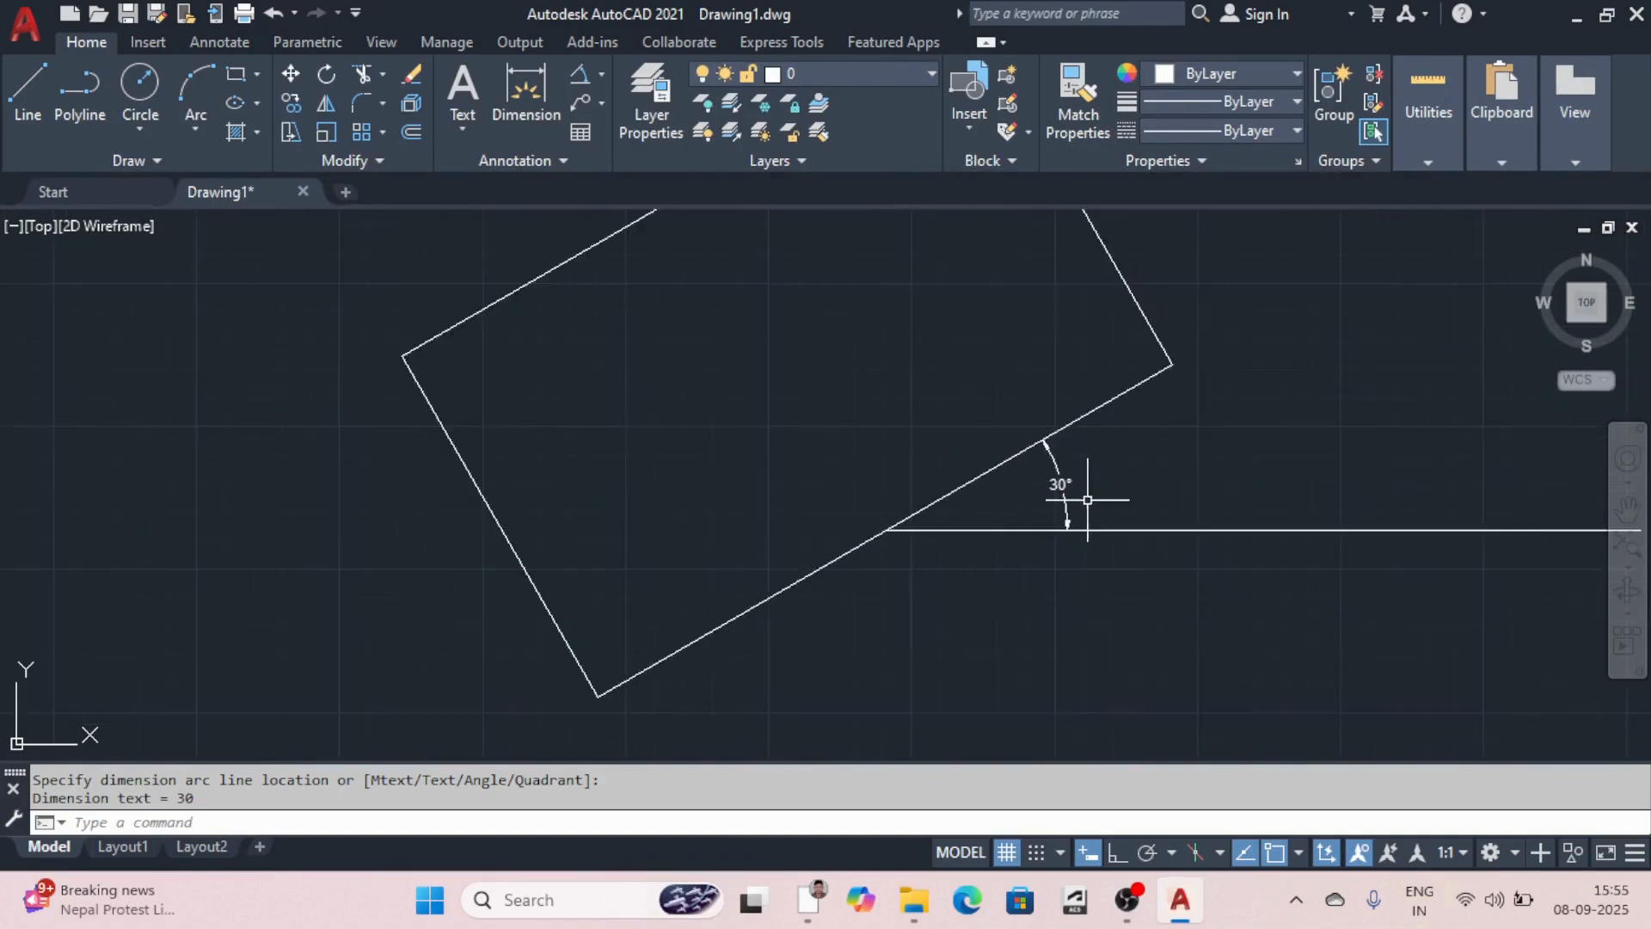
{"action": "scroll", "coordinate": [1119, 486], "scroll_direction": "up", "scroll_amount": 2}
{"action": "key", "text": "Escape"}
{"action": "scroll", "coordinate": [1112, 537], "scroll_direction": "up", "scroll_amount": 4}
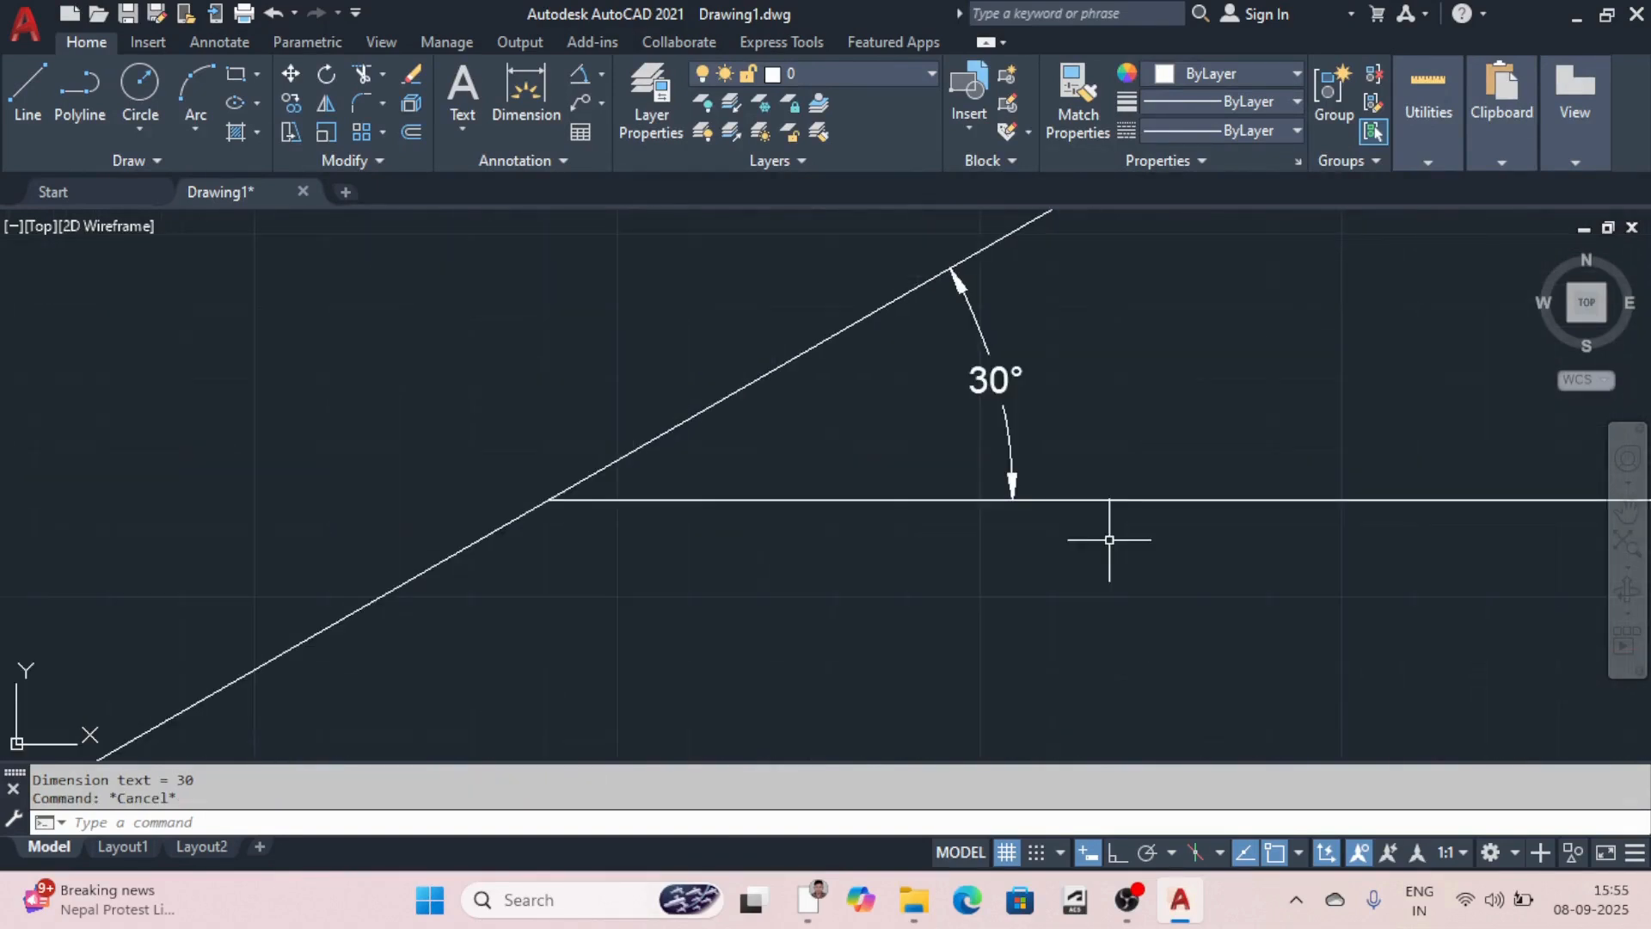
Step: Delete the angular dimension and the horizontal reference line beside the rotated rectangle
{"action": "left_click", "coordinate": [382, 75]}
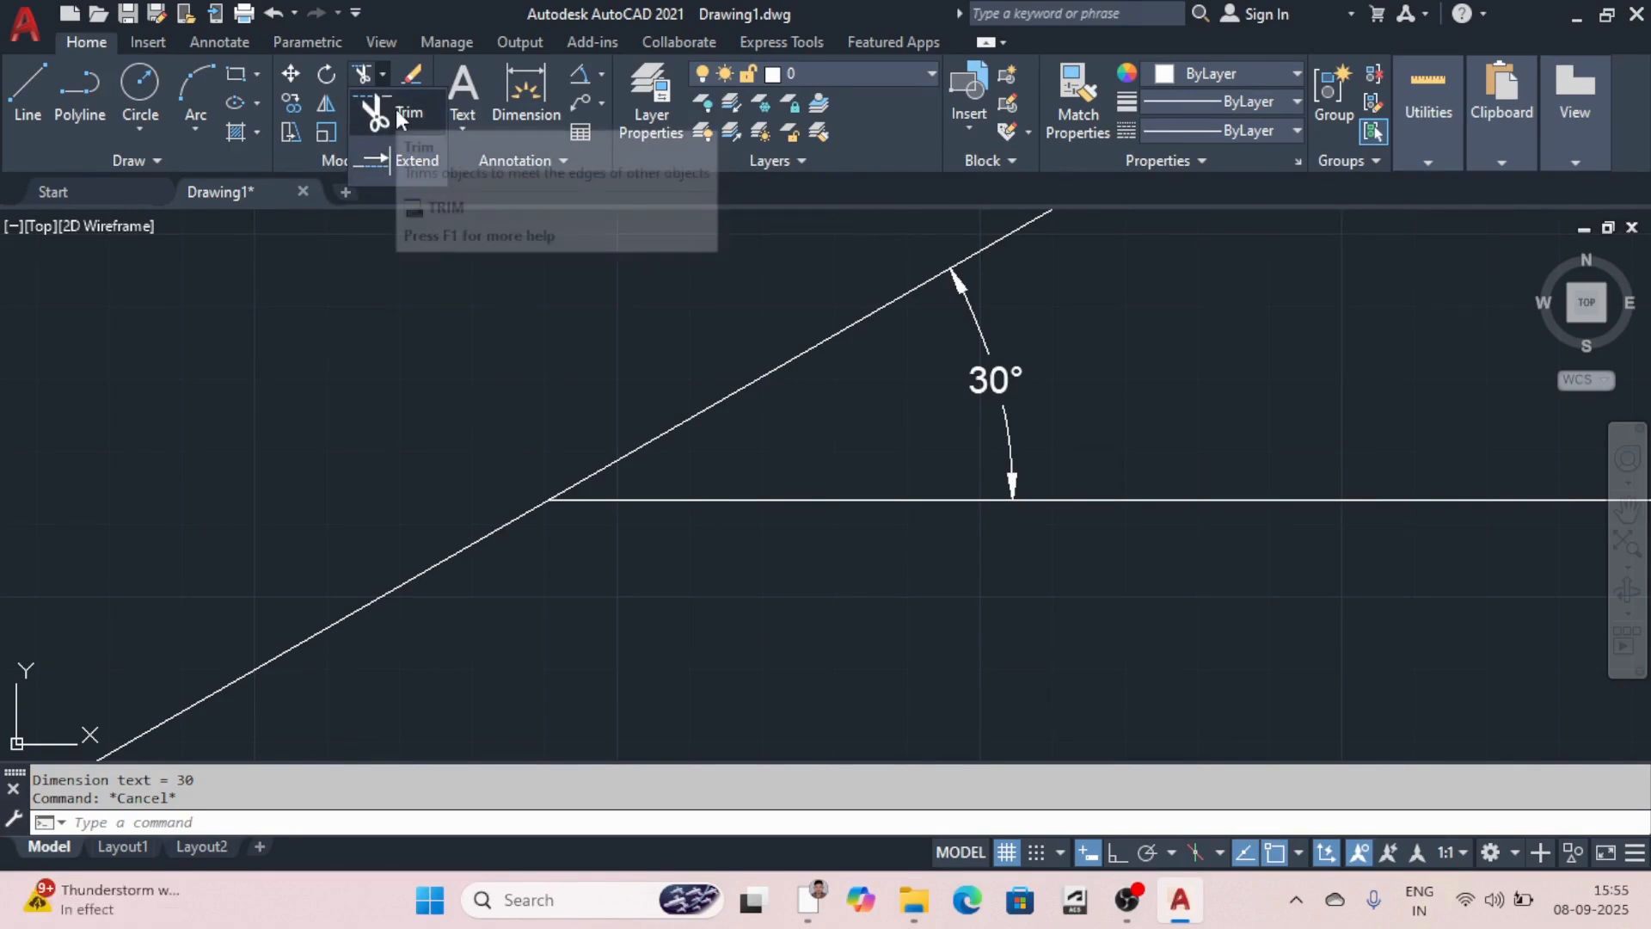
{"action": "scroll", "coordinate": [704, 339], "scroll_direction": "down", "scroll_amount": 5}
{"action": "scroll", "coordinate": [870, 414], "scroll_direction": "down", "scroll_amount": 4}
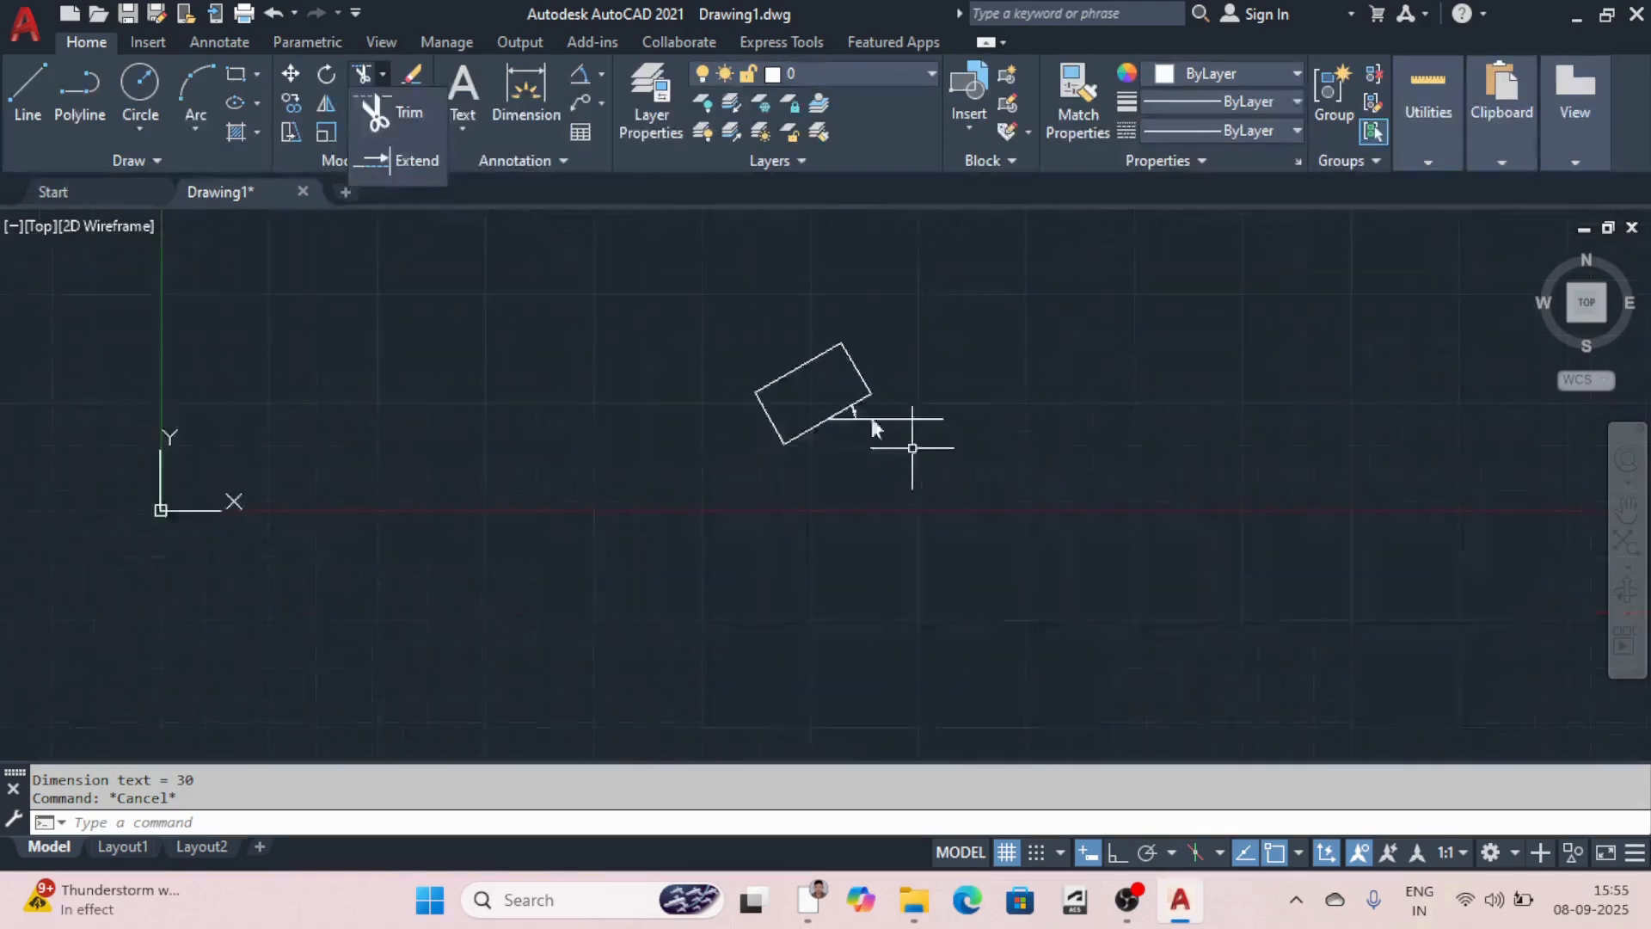
{"action": "scroll", "coordinate": [831, 357], "scroll_direction": "up", "scroll_amount": 4}
{"action": "scroll", "coordinate": [813, 358], "scroll_direction": "down", "scroll_amount": 4}
{"action": "scroll", "coordinate": [813, 358], "scroll_direction": "up", "scroll_amount": 4}
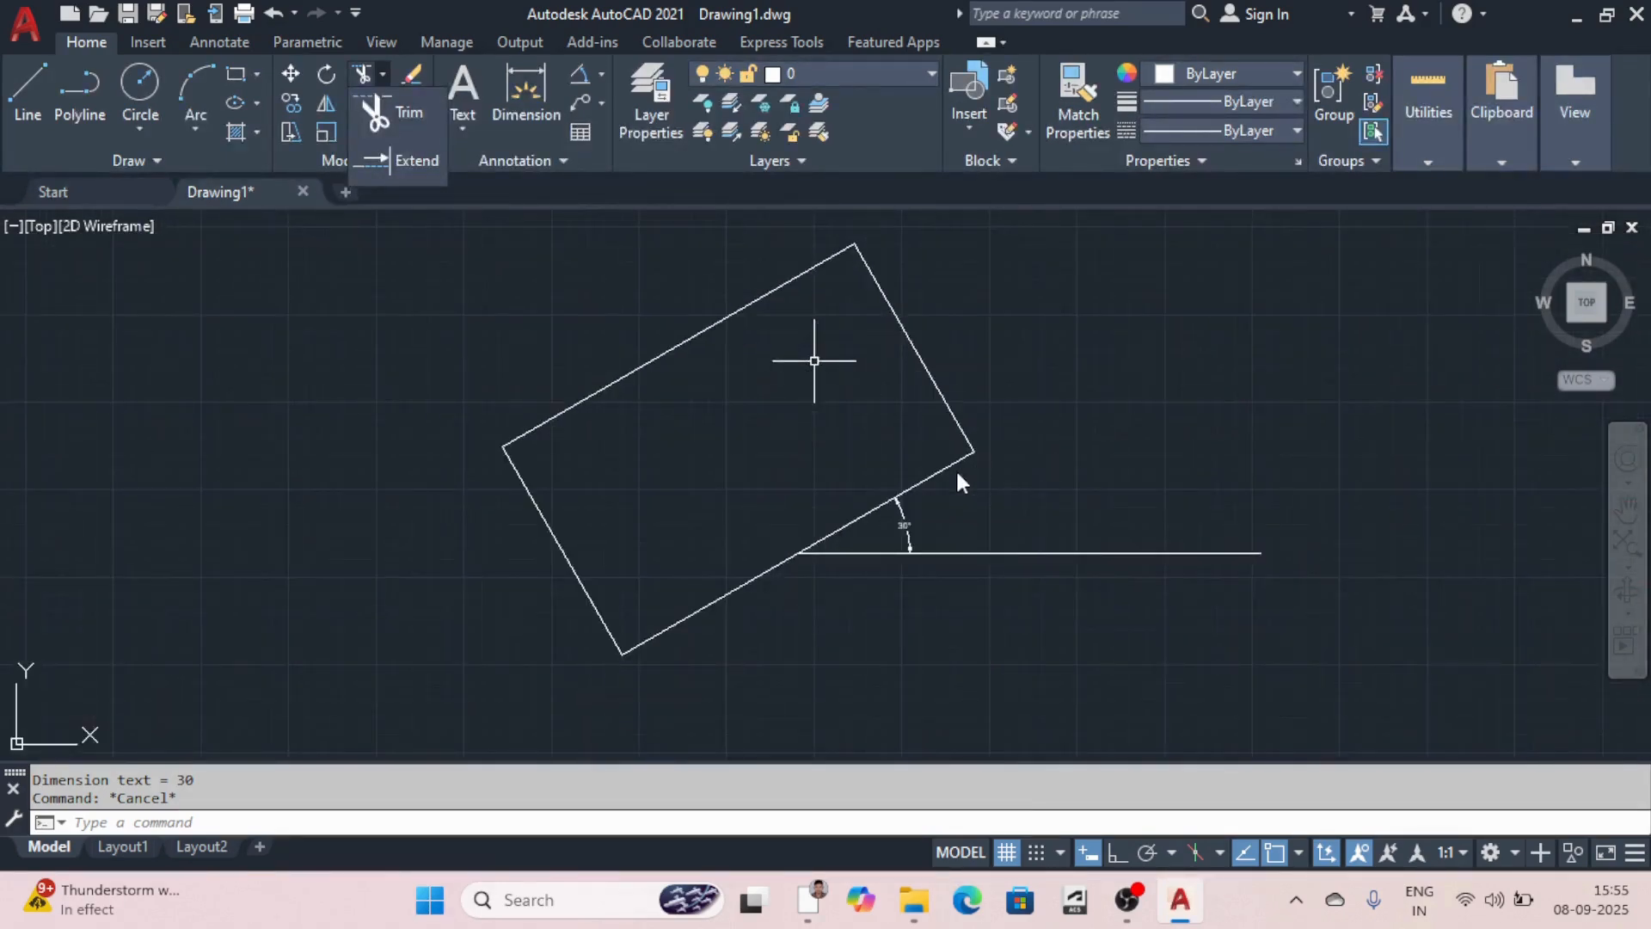
{"action": "left_click", "coordinate": [1017, 584]}
{"action": "left_click", "coordinate": [877, 529]}
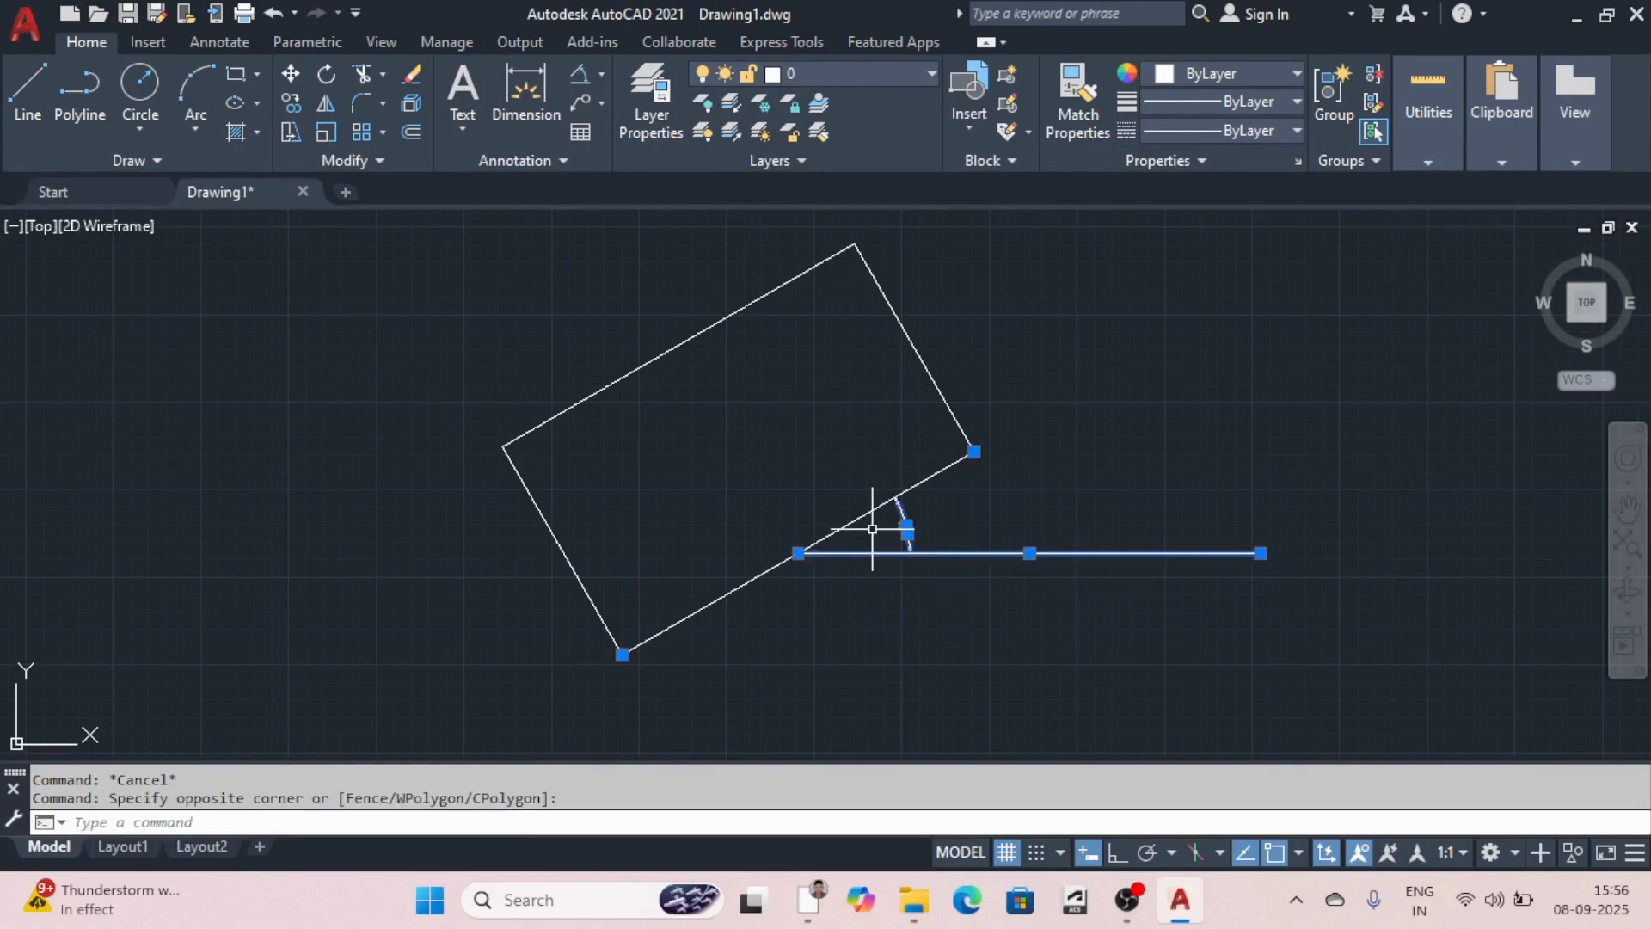
{"action": "key", "text": "Delete"}
{"action": "scroll", "coordinate": [1058, 477], "scroll_direction": "down", "scroll_amount": 3}
{"action": "left_click", "coordinate": [809, 371]}
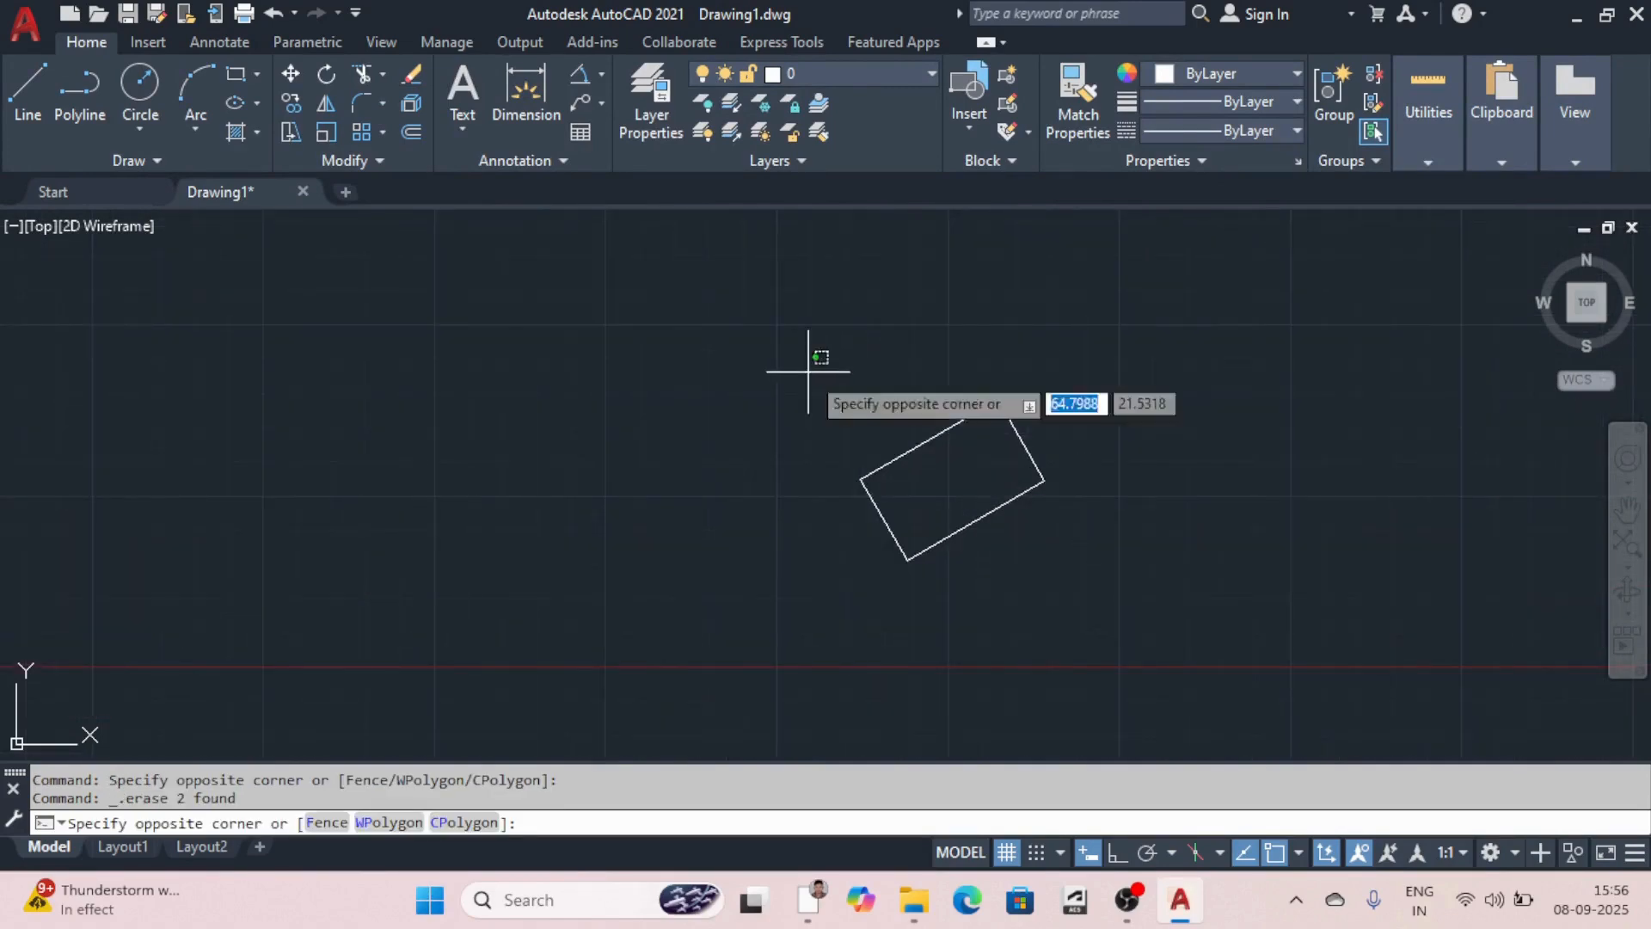
{"action": "key", "text": "Escape"}
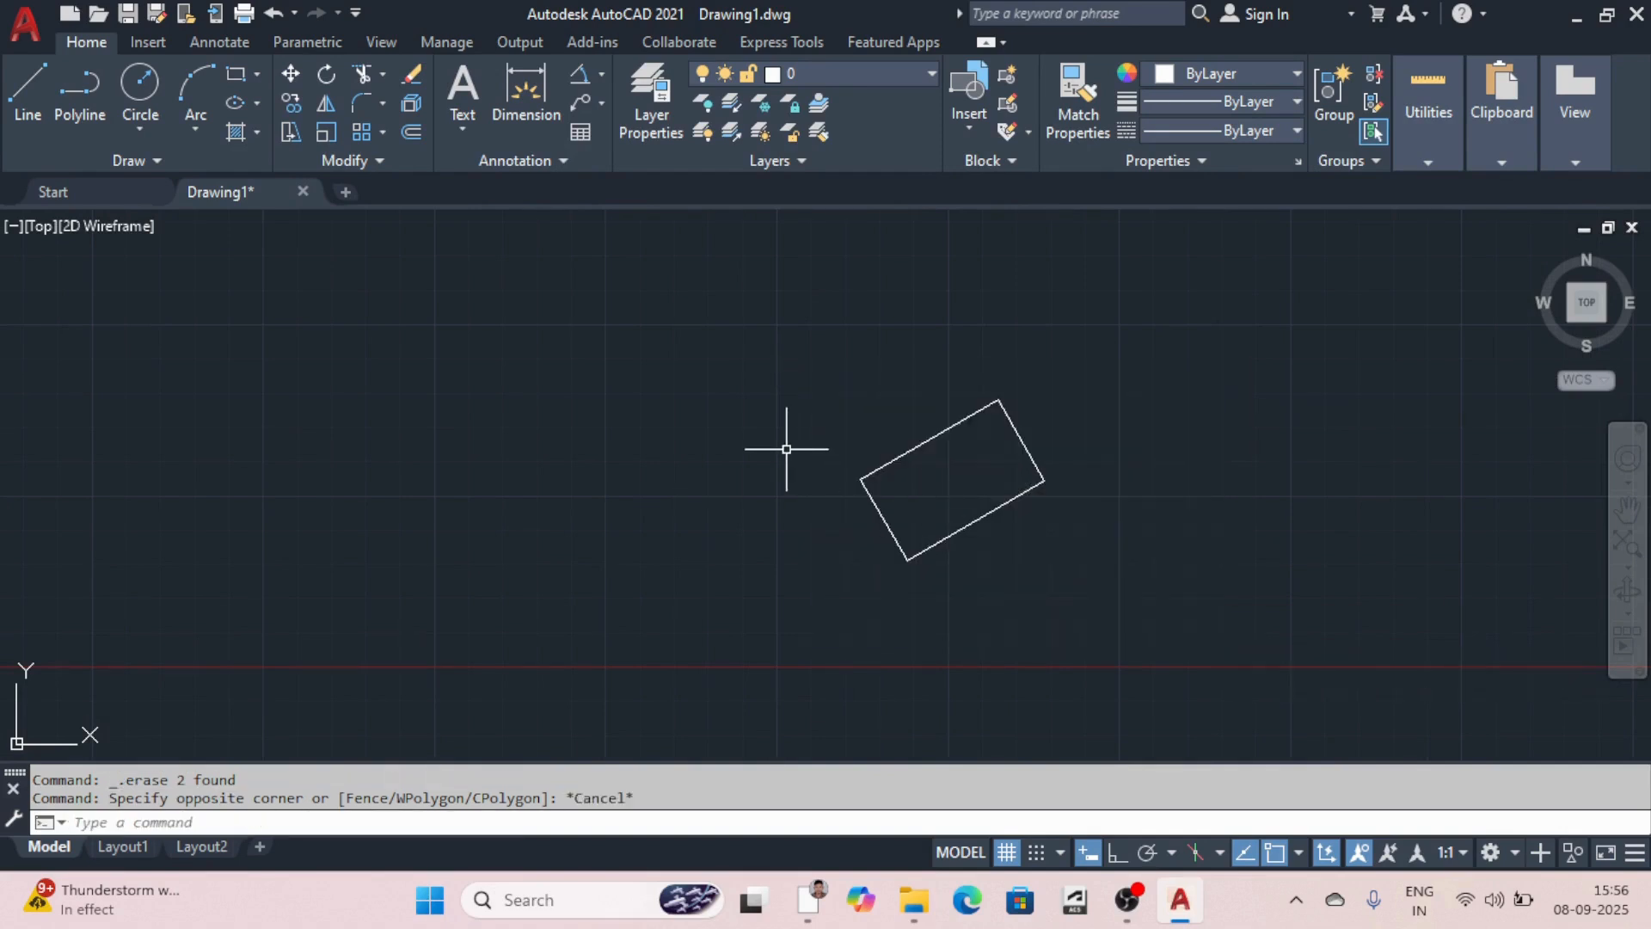
Step: Draw a freehand chain of seven connected lines beside the rectangle, crossing itself and ending in a short zigzag
{"action": "left_click", "coordinate": [685, 483]}
{"action": "left_click", "coordinate": [533, 336]}
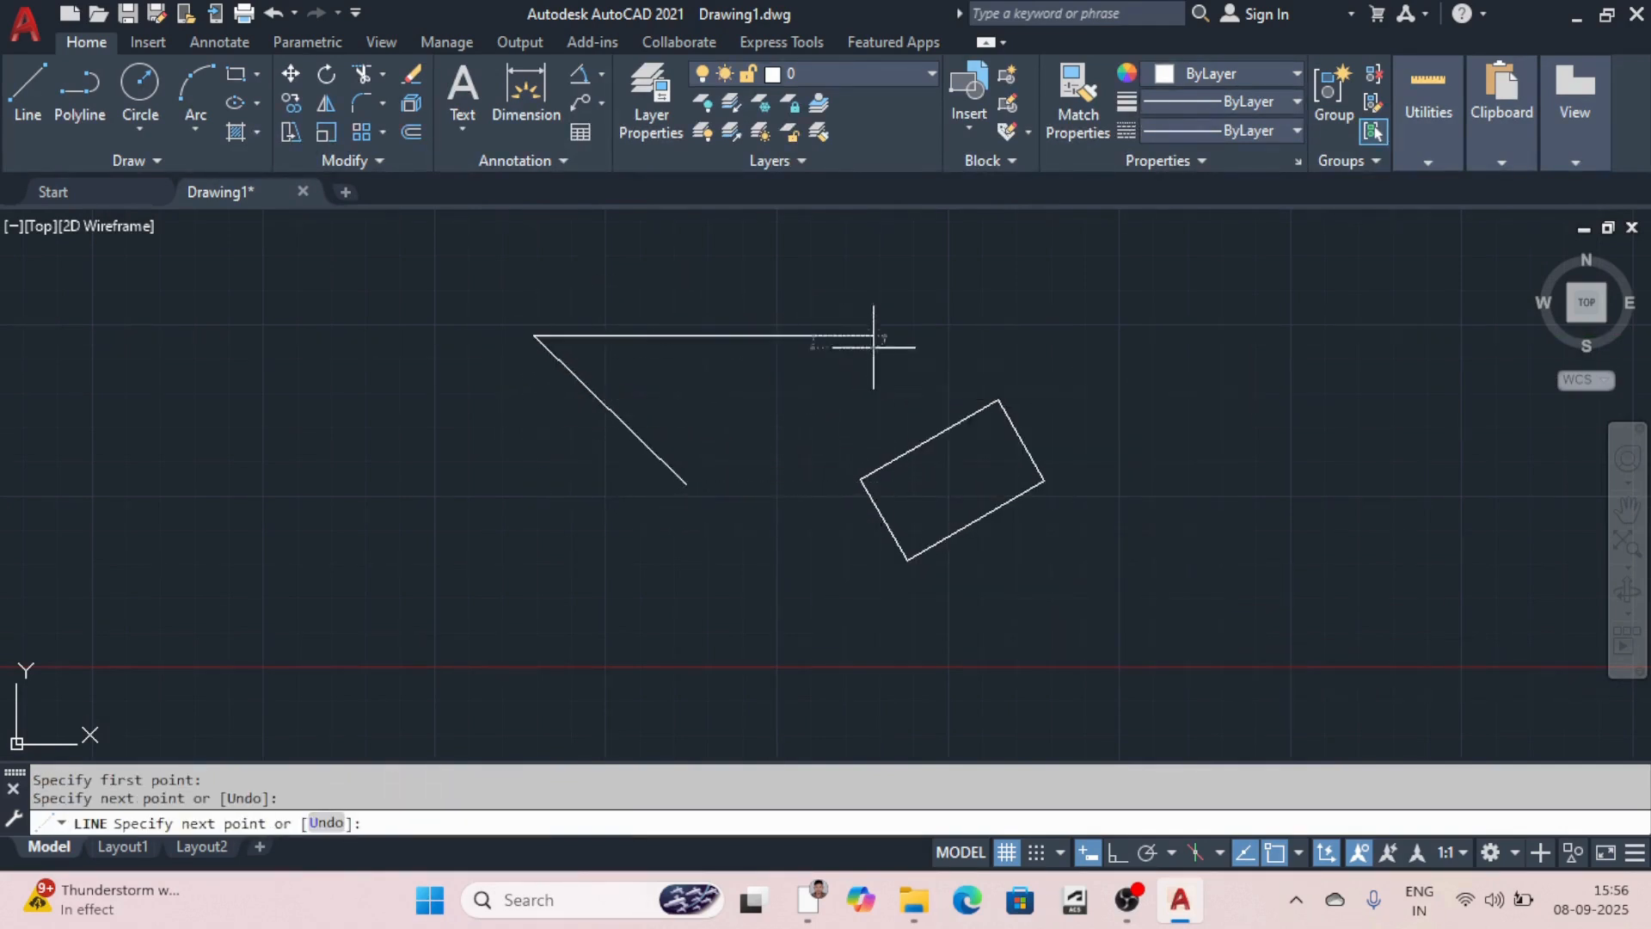
{"action": "left_click", "coordinate": [874, 336]}
{"action": "left_click", "coordinate": [495, 498]}
{"action": "left_click", "coordinate": [651, 361]}
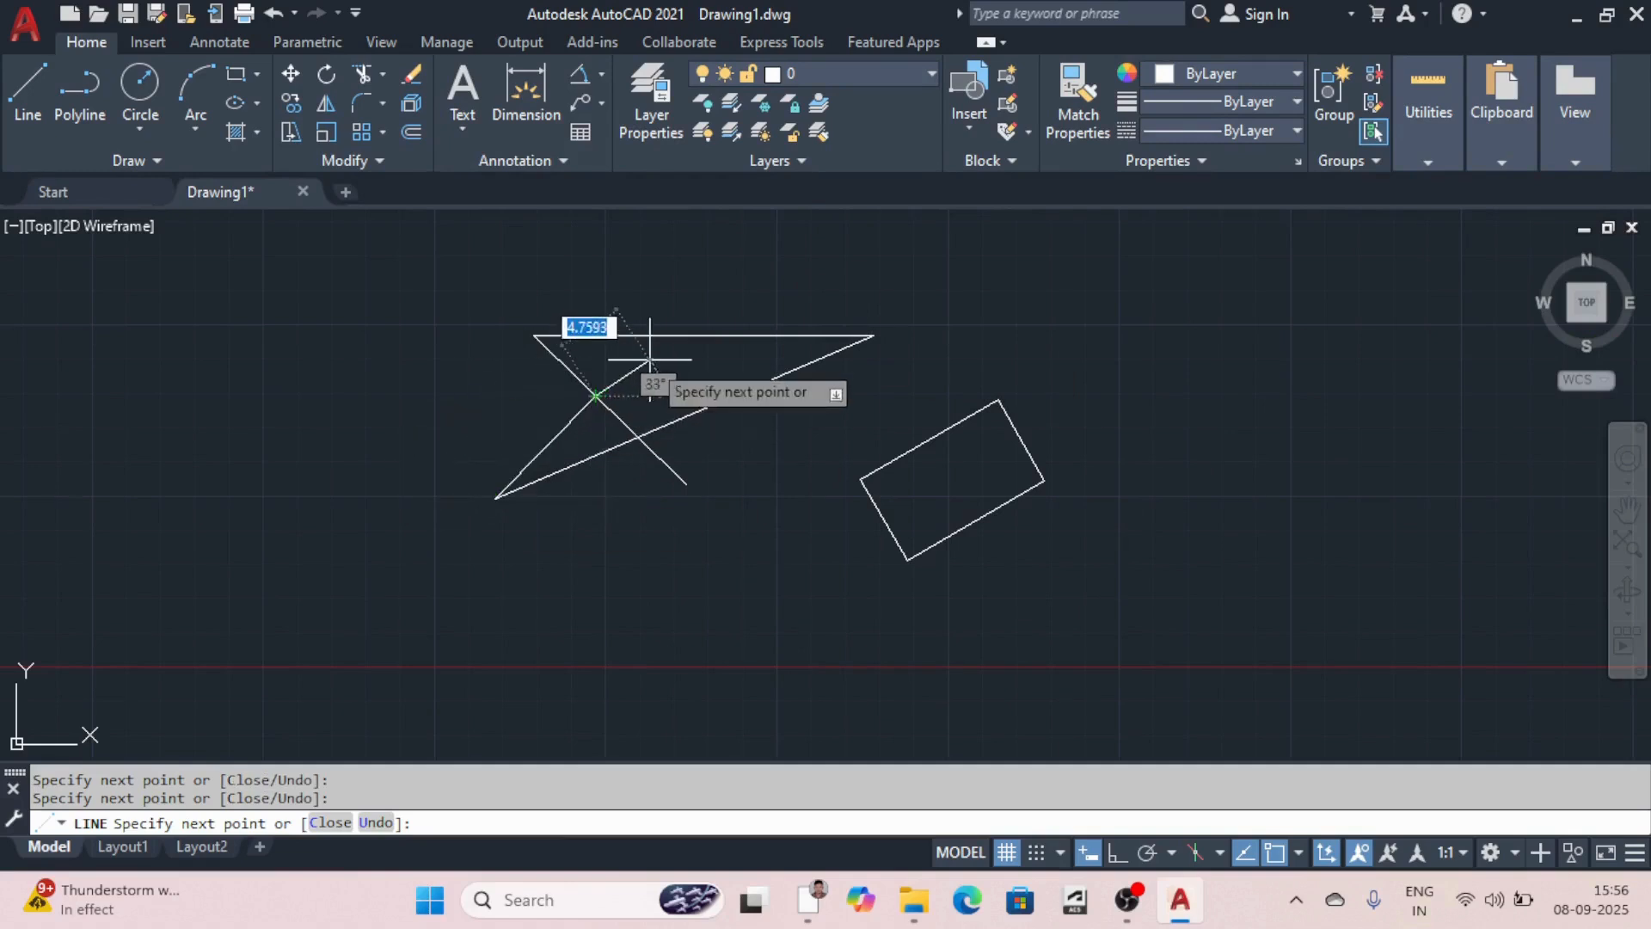
{"action": "left_click", "coordinate": [704, 392]}
{"action": "left_click", "coordinate": [751, 356]}
{"action": "key", "text": "Escape"}
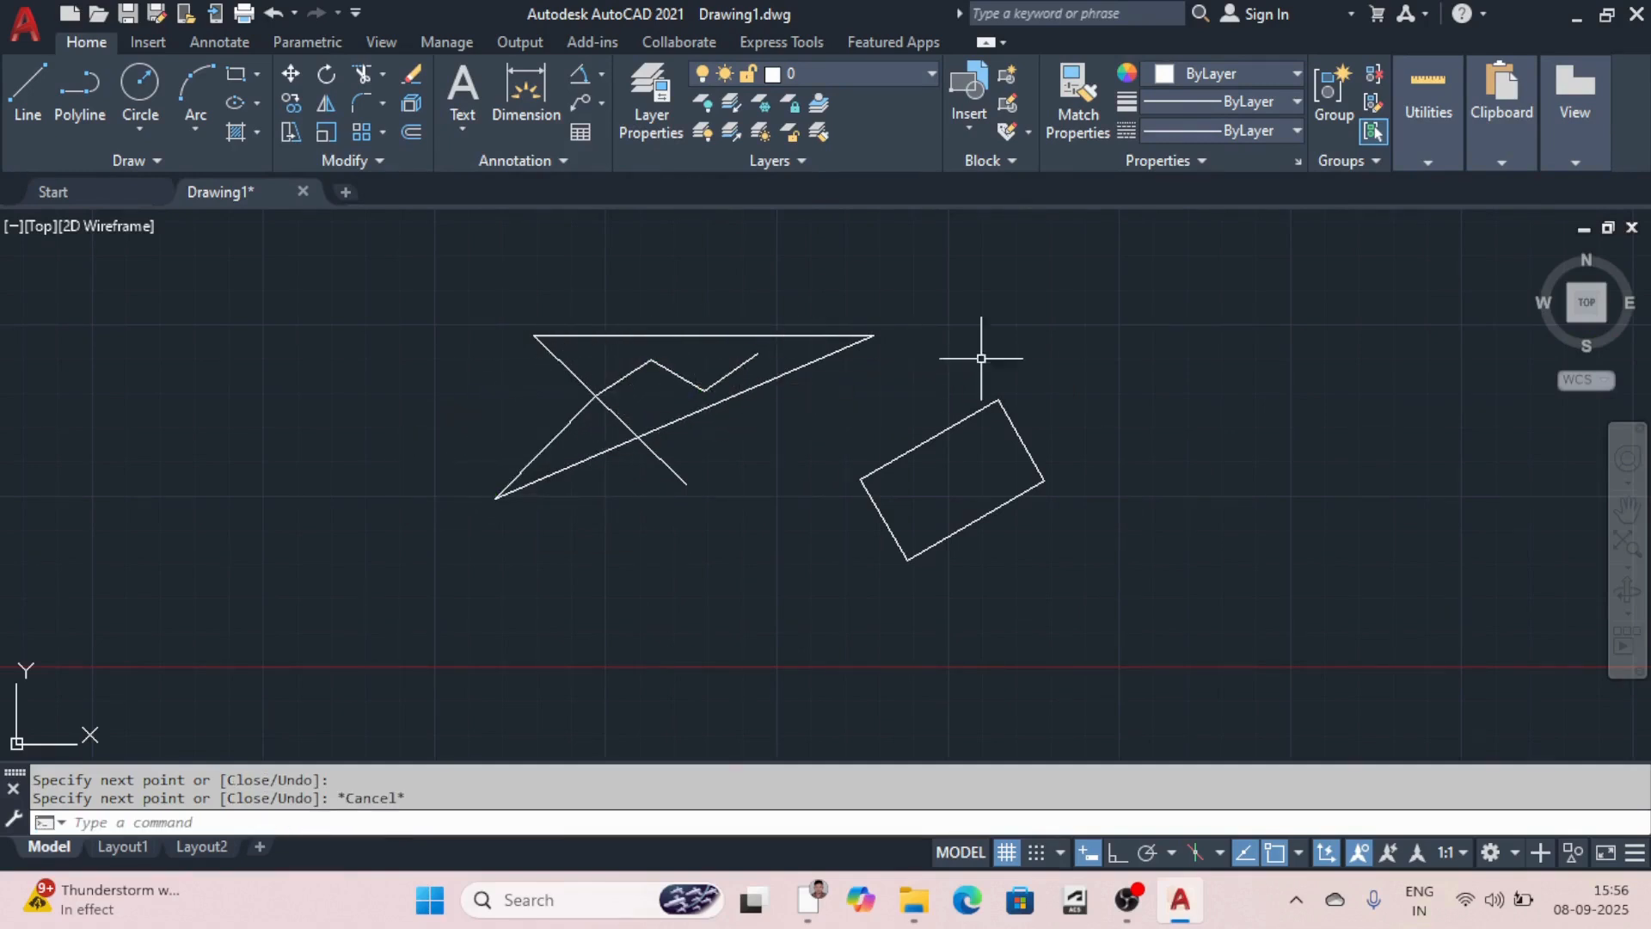
Step: Trim away the rectangle's upper long edge and the last two zigzag segments of the line chain
{"action": "scroll", "coordinate": [751, 356], "scroll_direction": "down", "scroll_amount": 2}
{"action": "scroll", "coordinate": [747, 341], "scroll_direction": "up", "scroll_amount": 2}
{"action": "scroll", "coordinate": [745, 336], "scroll_direction": "up", "scroll_amount": 2}
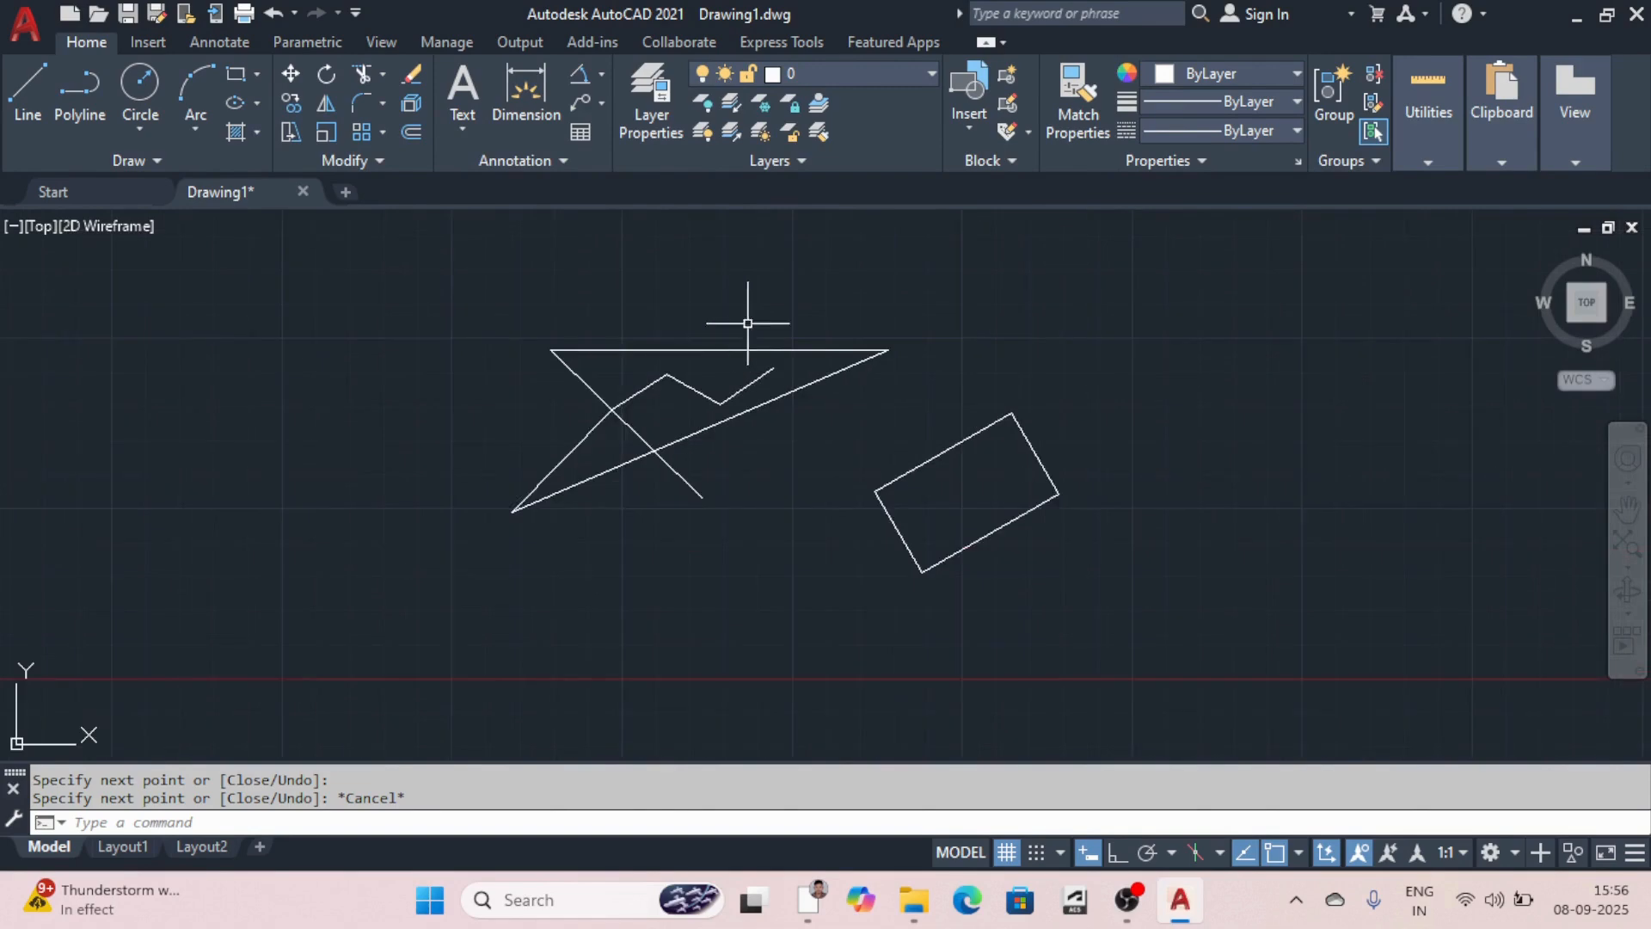
{"action": "left_click", "coordinate": [383, 75]}
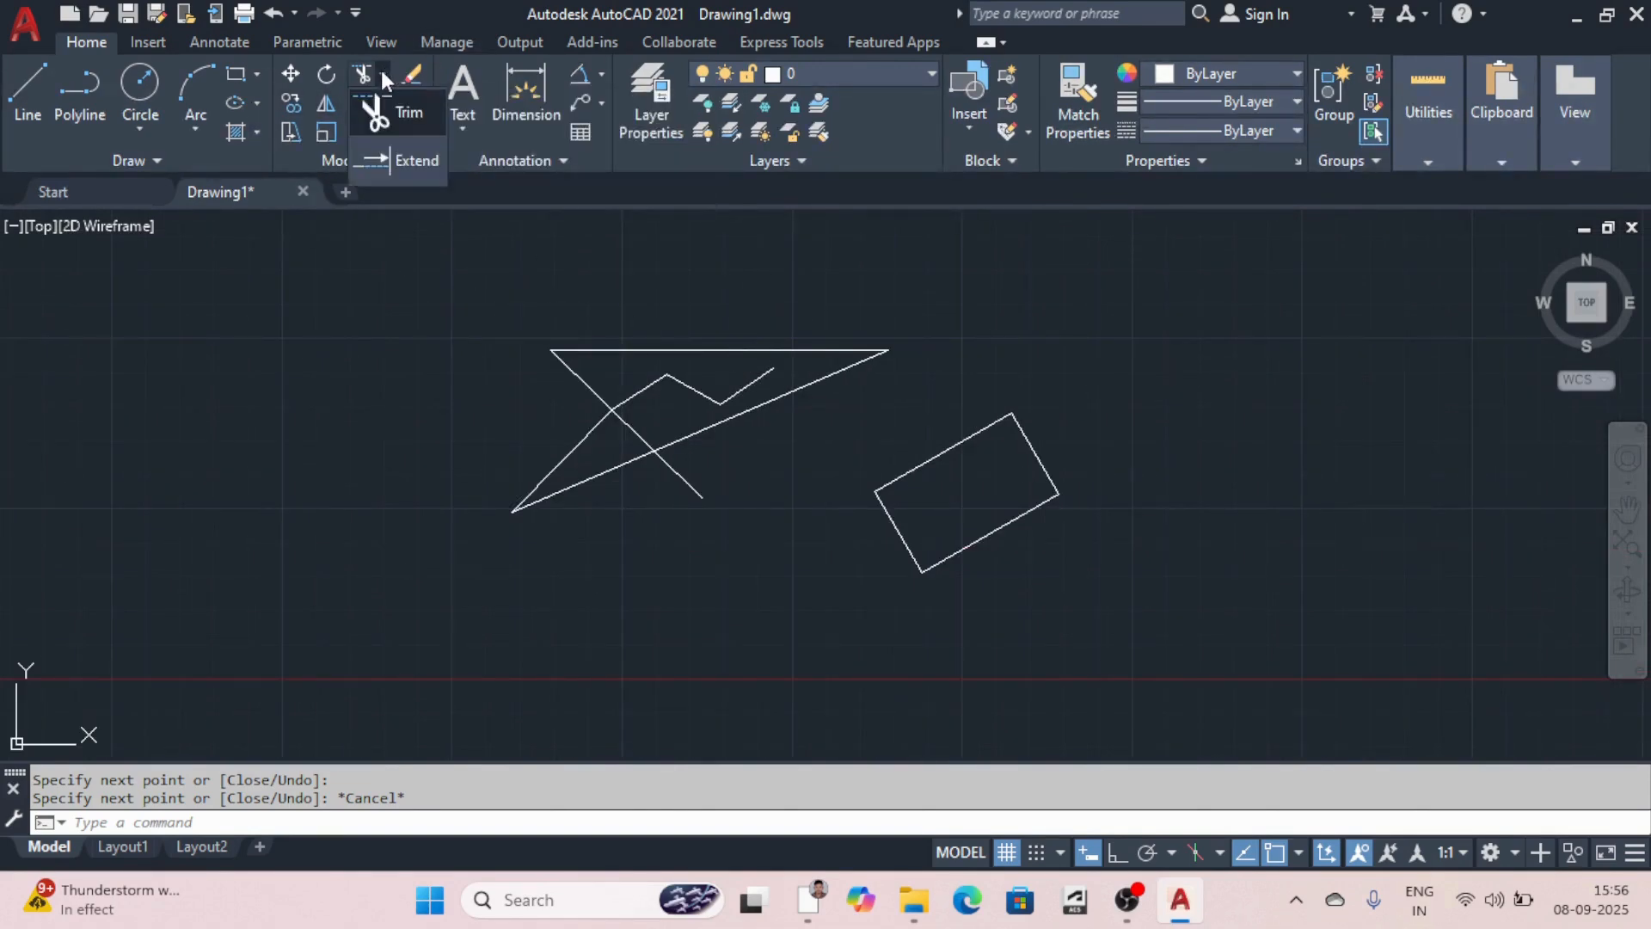
{"action": "left_click", "coordinate": [404, 122]}
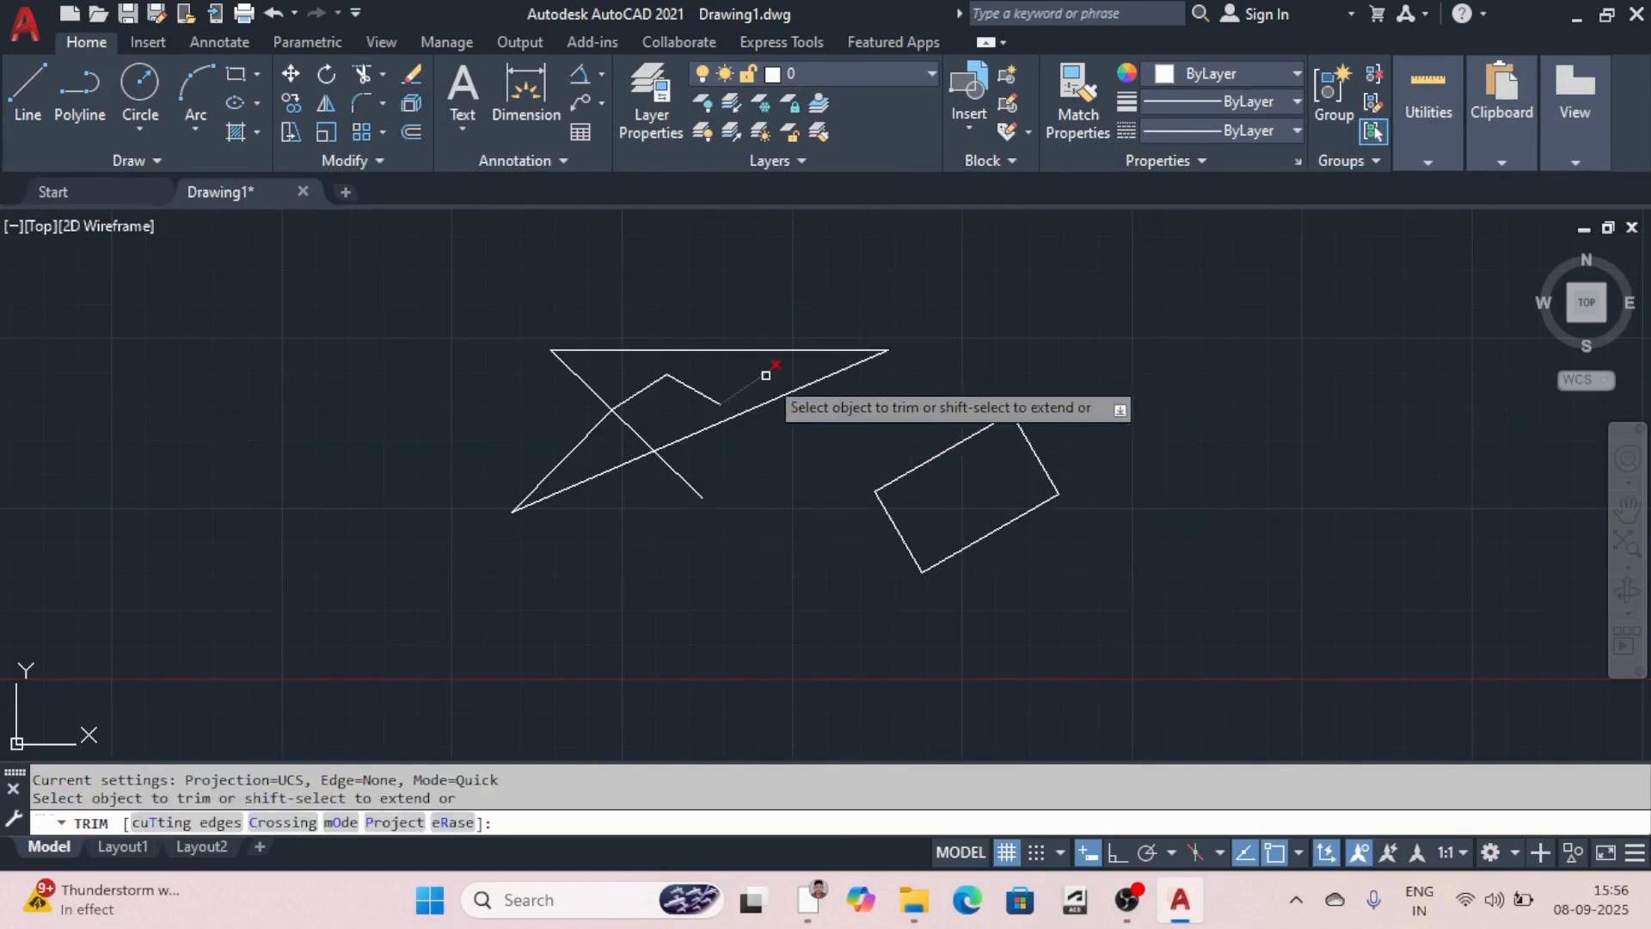
{"action": "scroll", "coordinate": [926, 458], "scroll_direction": "up", "scroll_amount": 5}
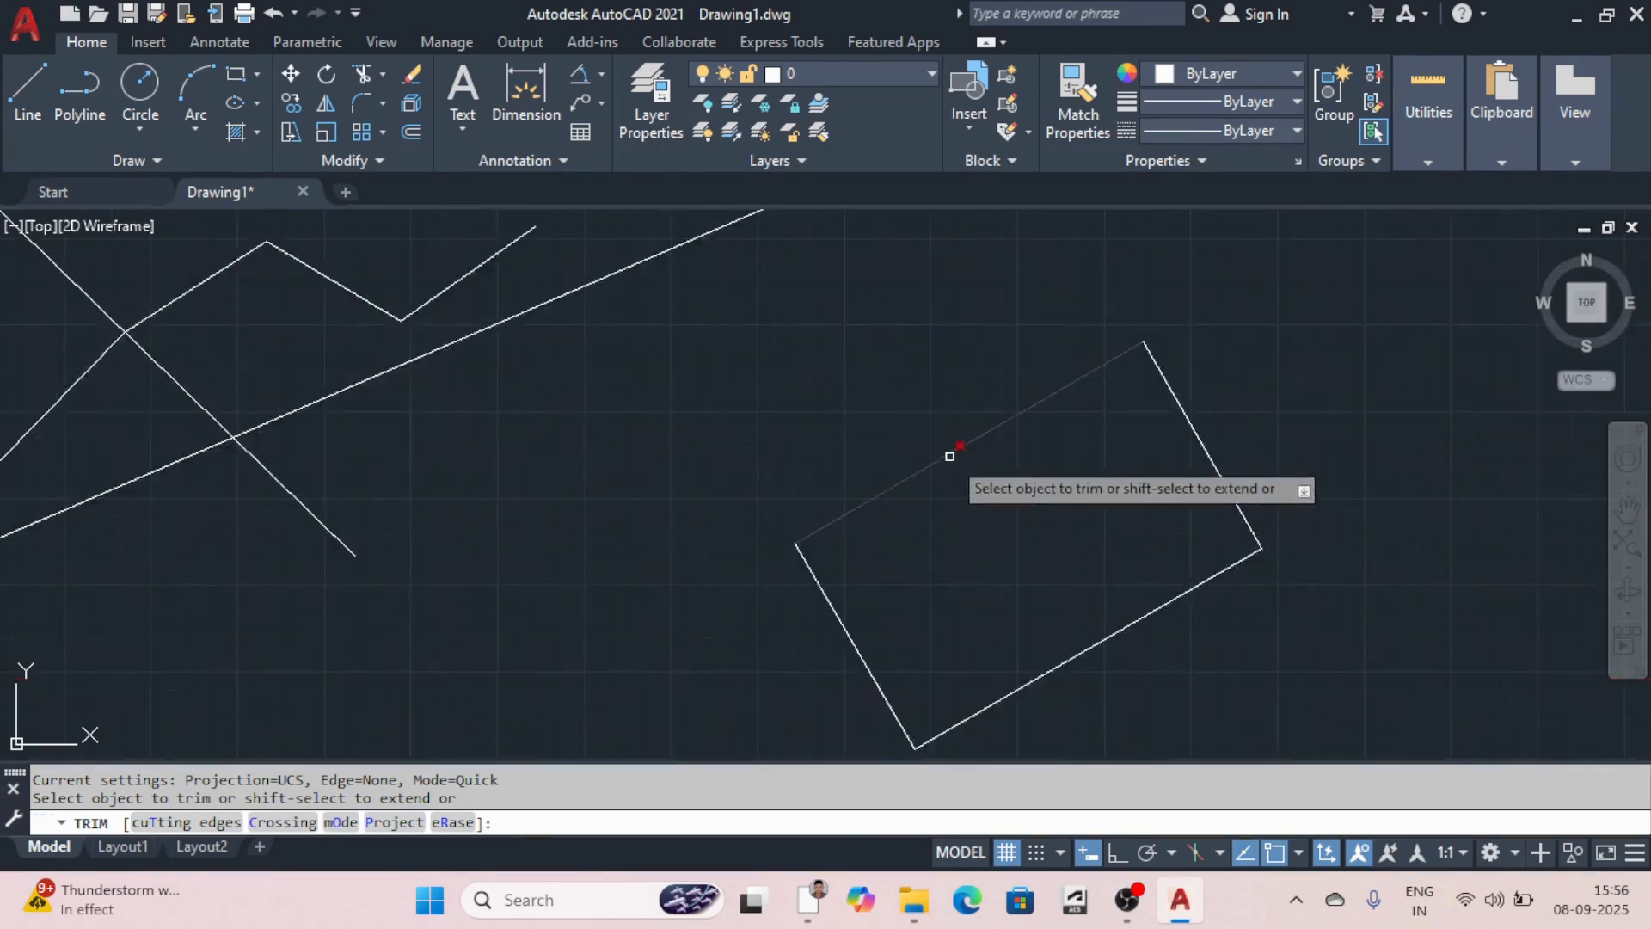
{"action": "left_click", "coordinate": [949, 456]}
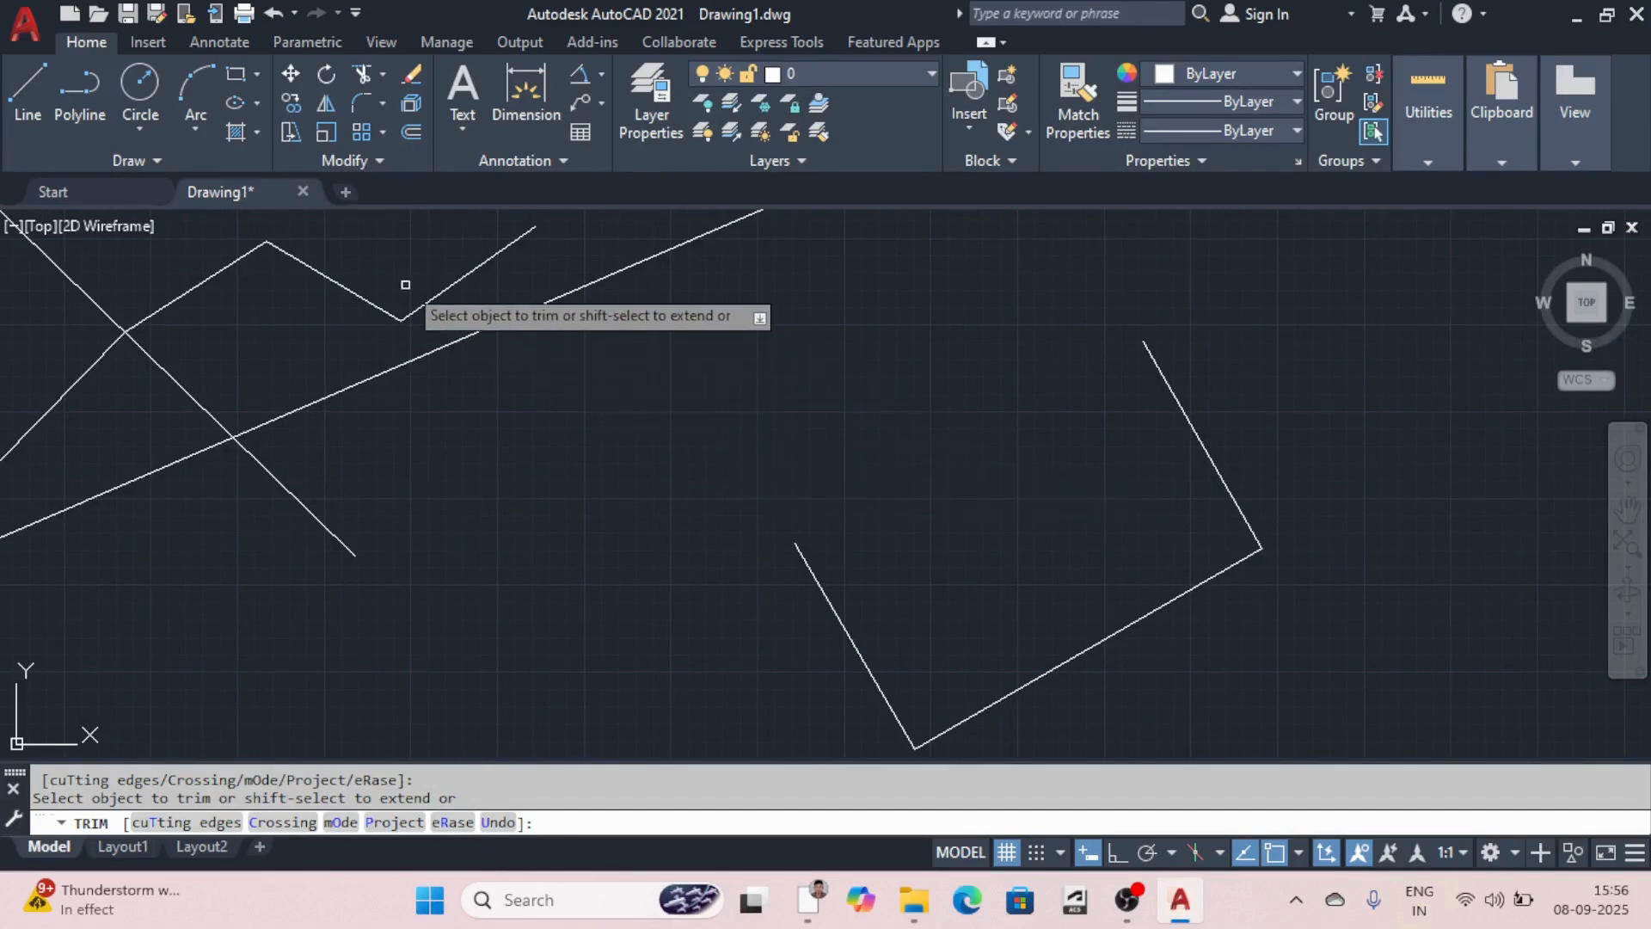
{"action": "left_click", "coordinate": [438, 292]}
{"action": "left_click", "coordinate": [343, 286]}
Step: Trim away both short sides of the rotated rectangle and end the Trim command
{"action": "scroll", "coordinate": [511, 333], "scroll_direction": "down", "scroll_amount": 4}
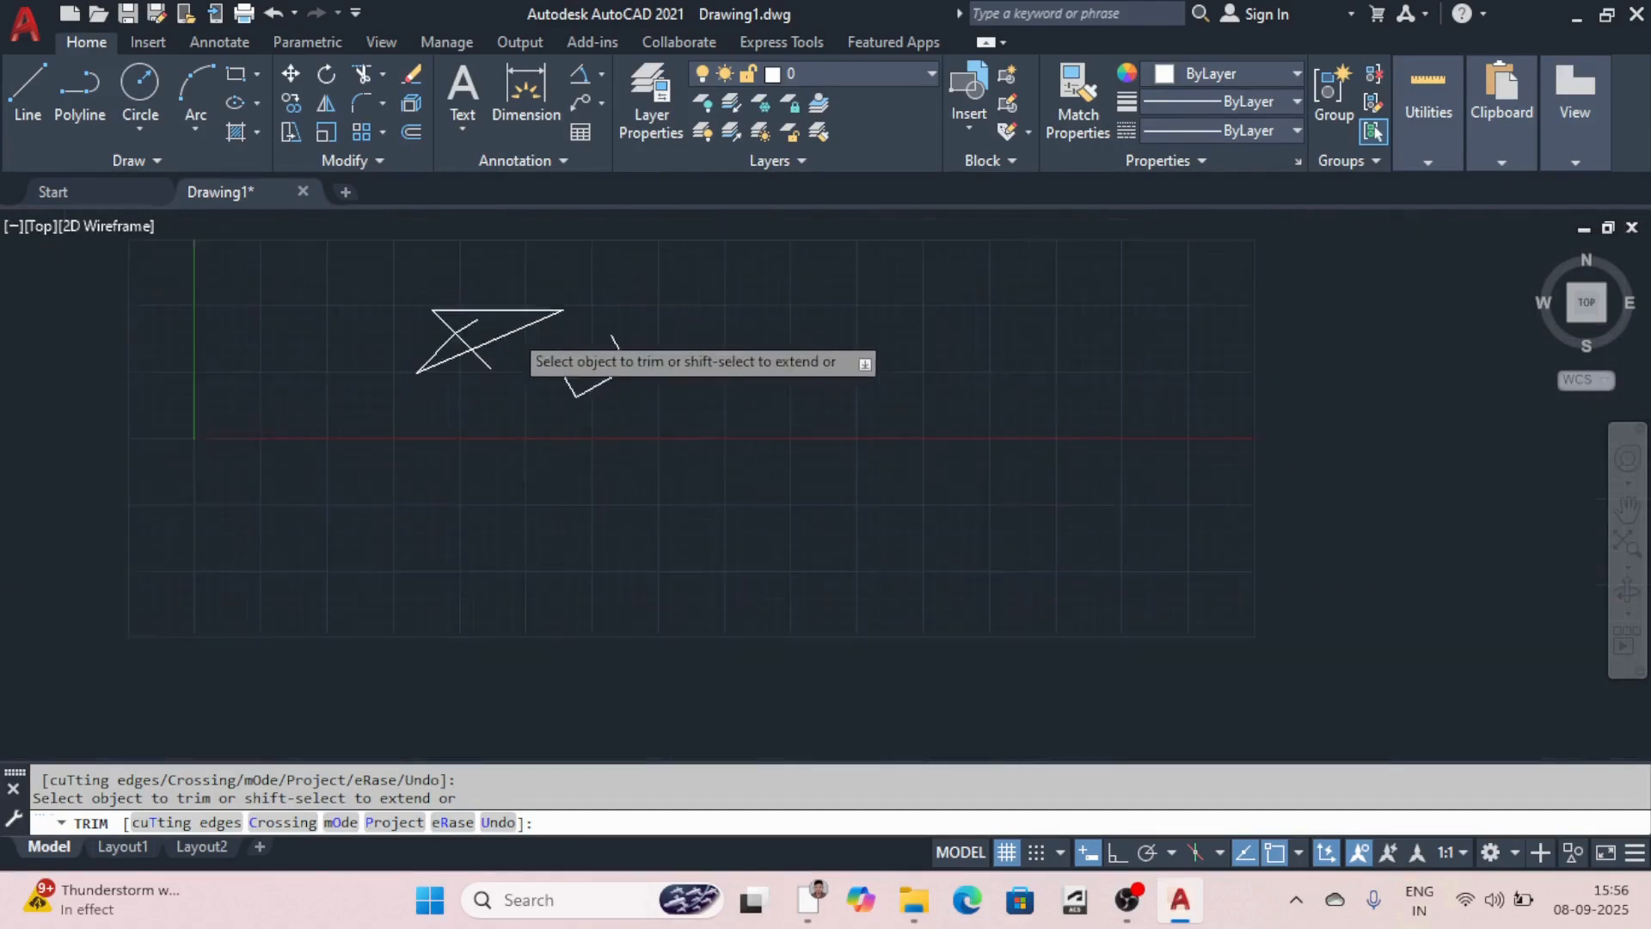
{"action": "scroll", "coordinate": [455, 321], "scroll_direction": "up", "scroll_amount": 2}
{"action": "scroll", "coordinate": [455, 322], "scroll_direction": "up", "scroll_amount": 2}
{"action": "scroll", "coordinate": [526, 337], "scroll_direction": "down", "scroll_amount": 8}
{"action": "scroll", "coordinate": [515, 381], "scroll_direction": "up", "scroll_amount": 6}
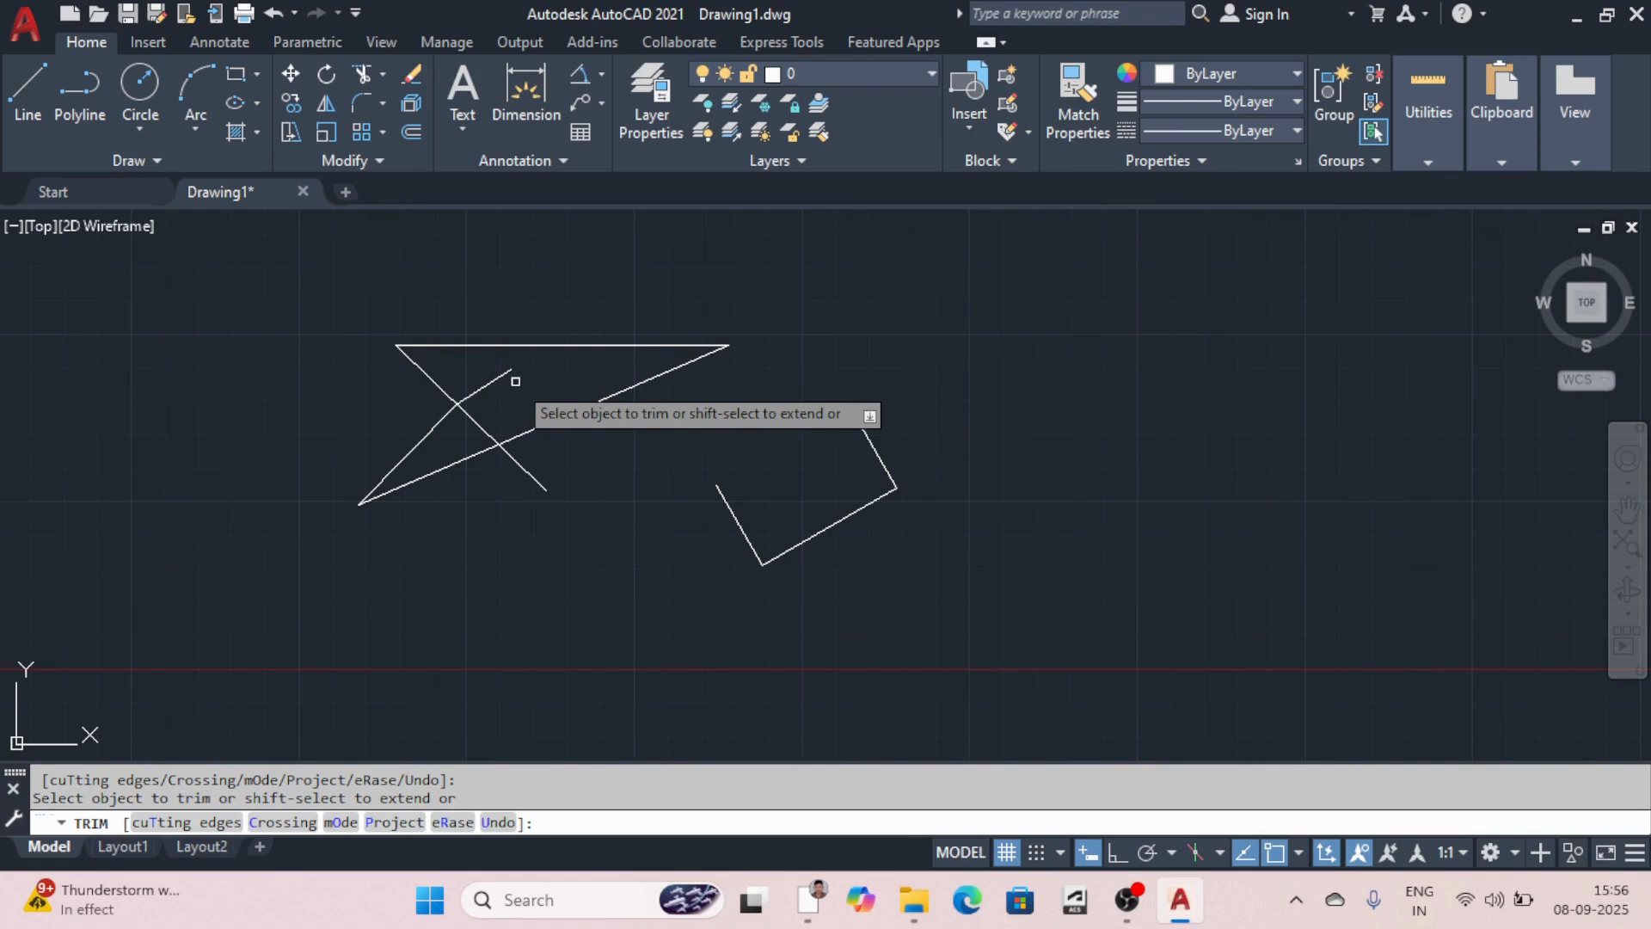
{"action": "scroll", "coordinate": [550, 384], "scroll_direction": "down", "scroll_amount": 2}
{"action": "scroll", "coordinate": [539, 375], "scroll_direction": "up", "scroll_amount": 6}
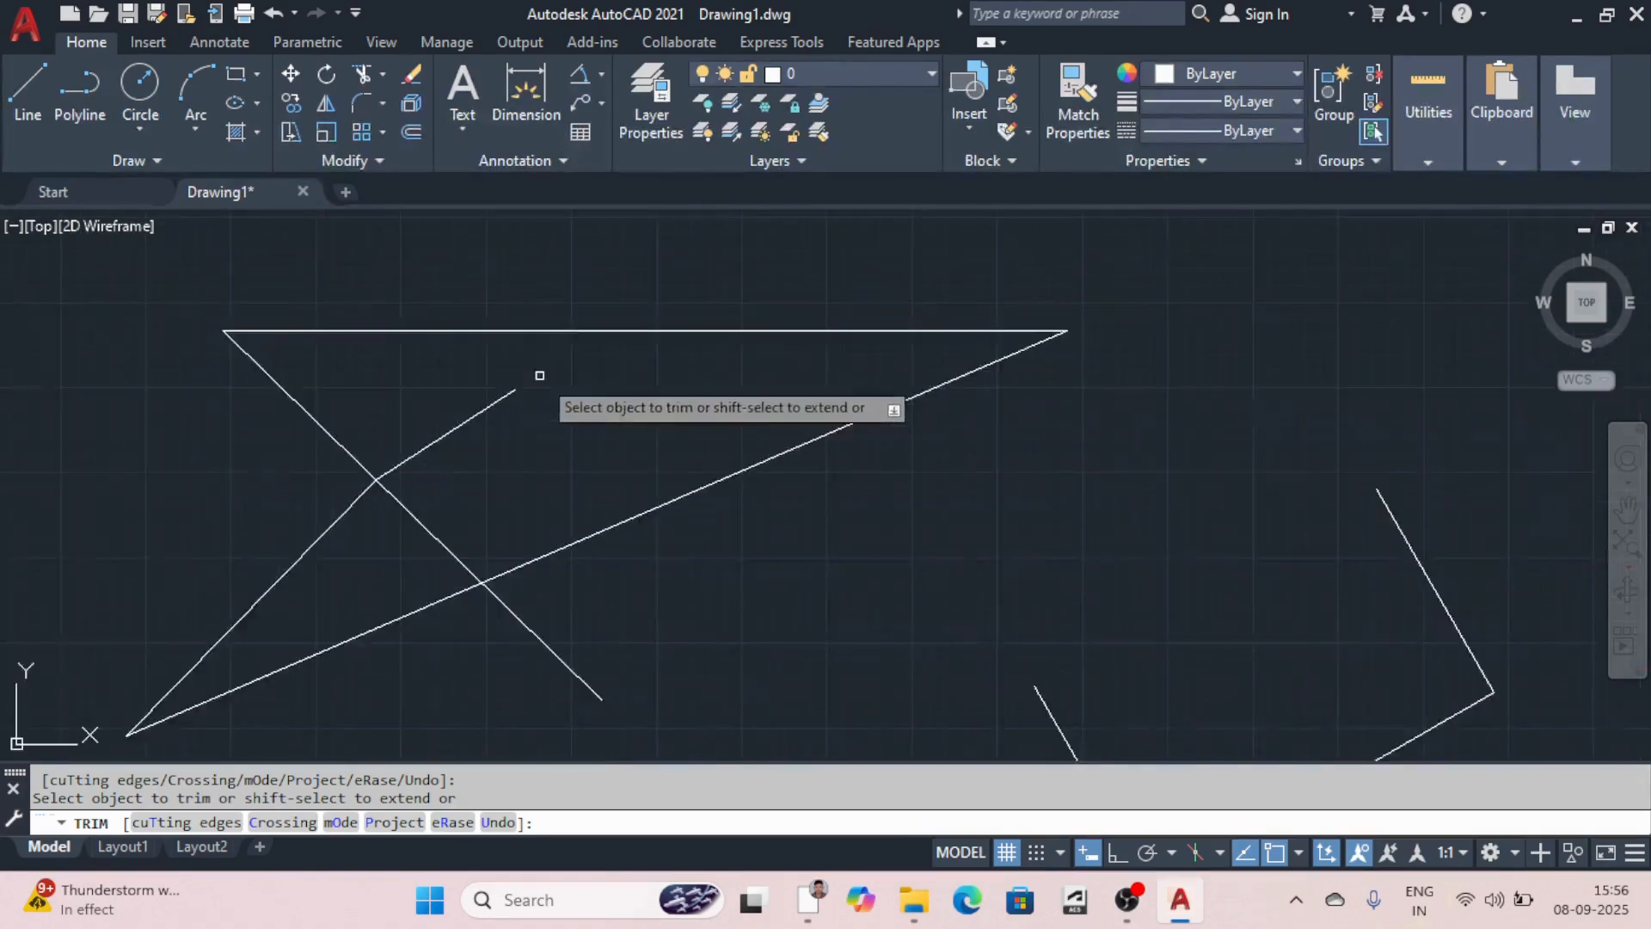
{"action": "scroll", "coordinate": [591, 387], "scroll_direction": "down", "scroll_amount": 4}
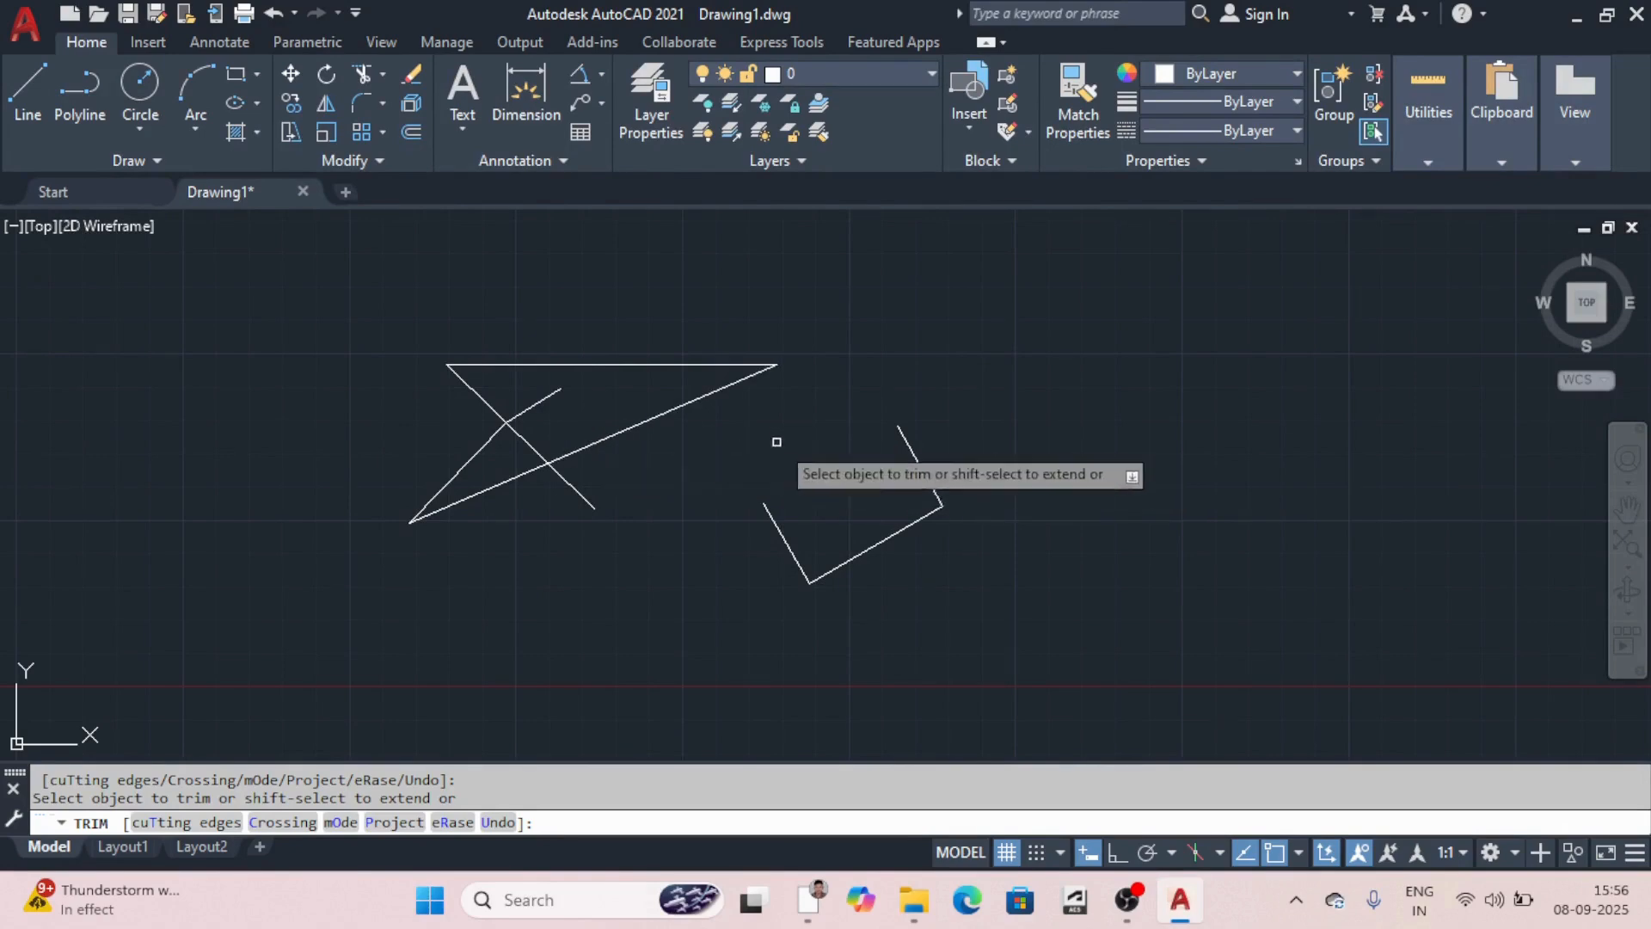
{"action": "left_click", "coordinate": [769, 516]}
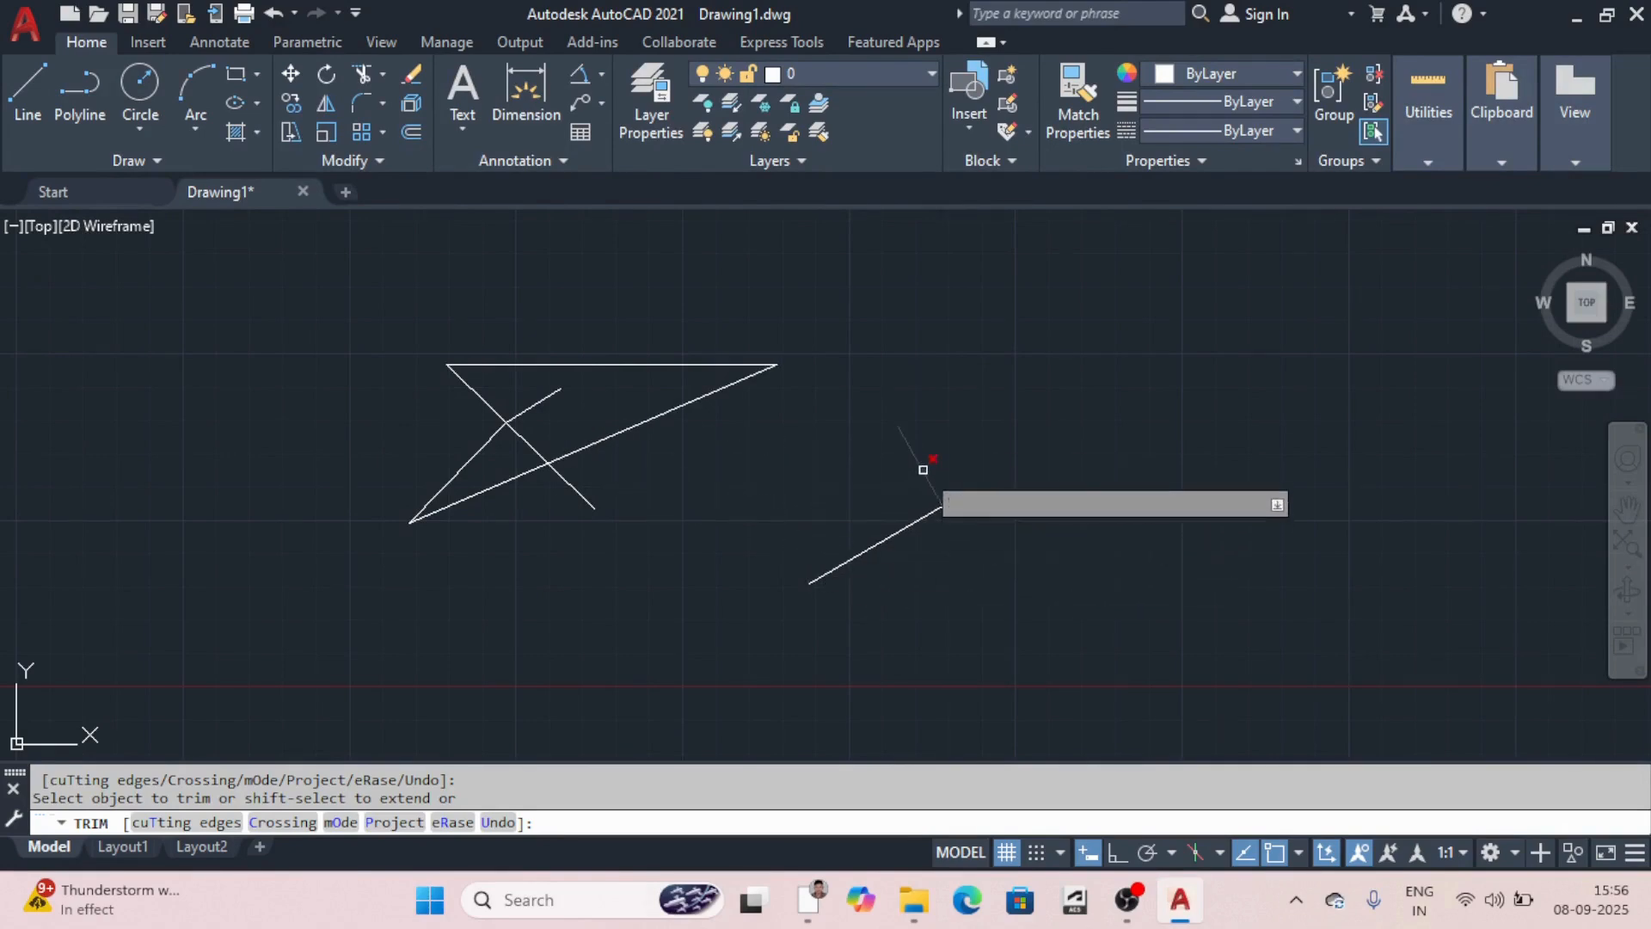
{"action": "left_click", "coordinate": [922, 470]}
{"action": "key", "text": "Escape"}
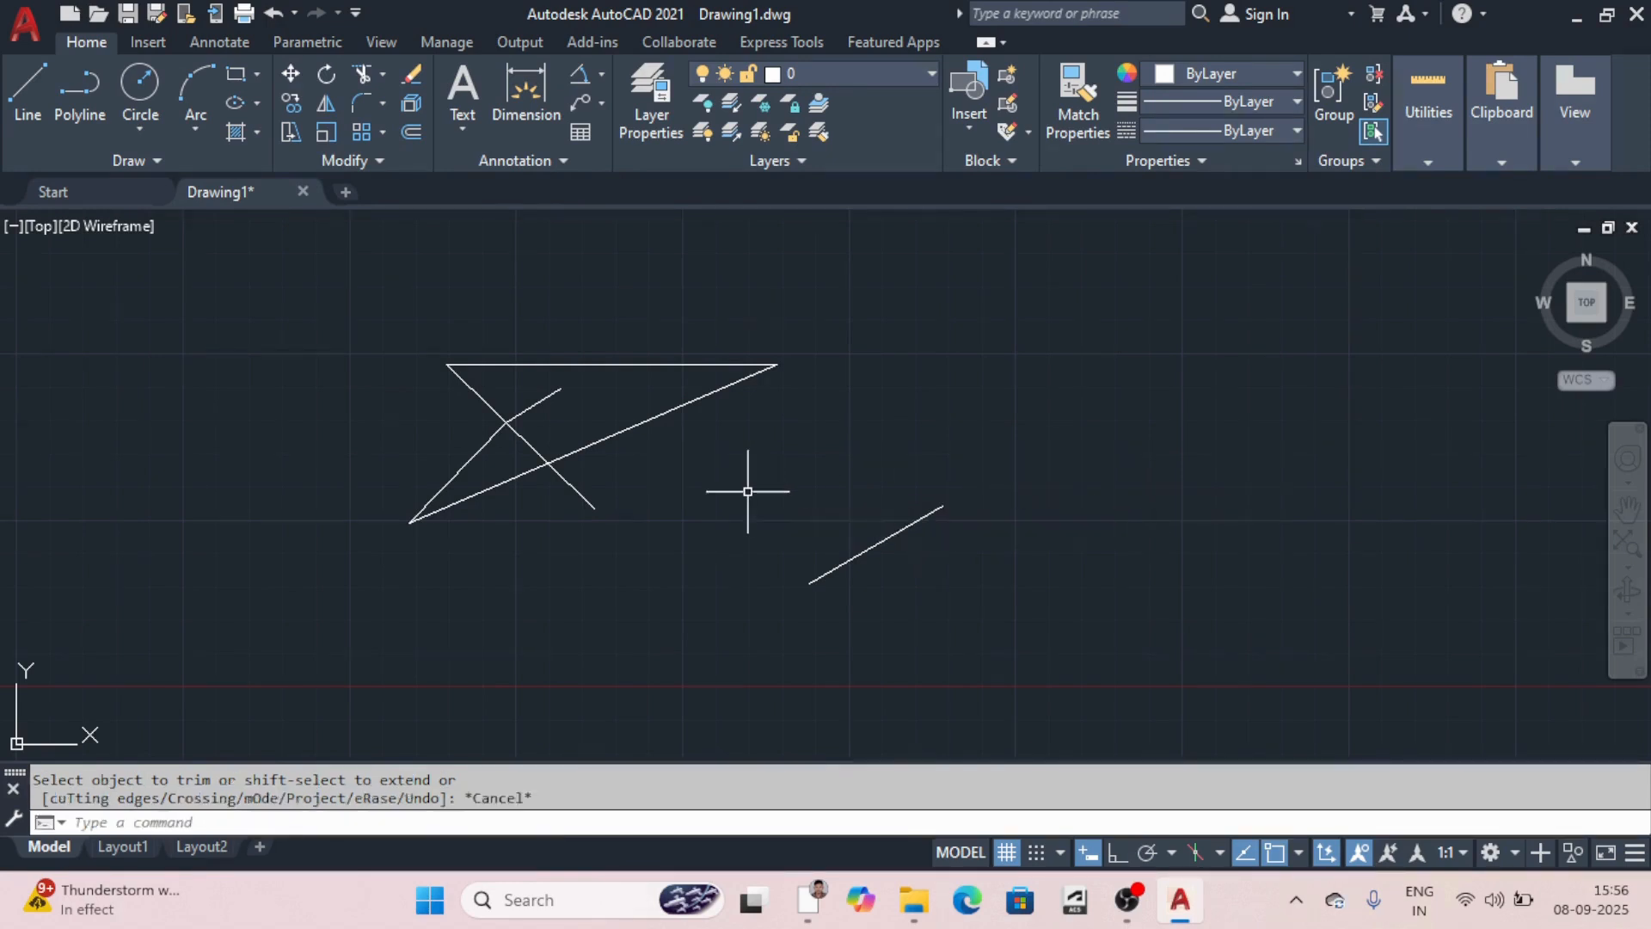
{"action": "key", "text": "Escape"}
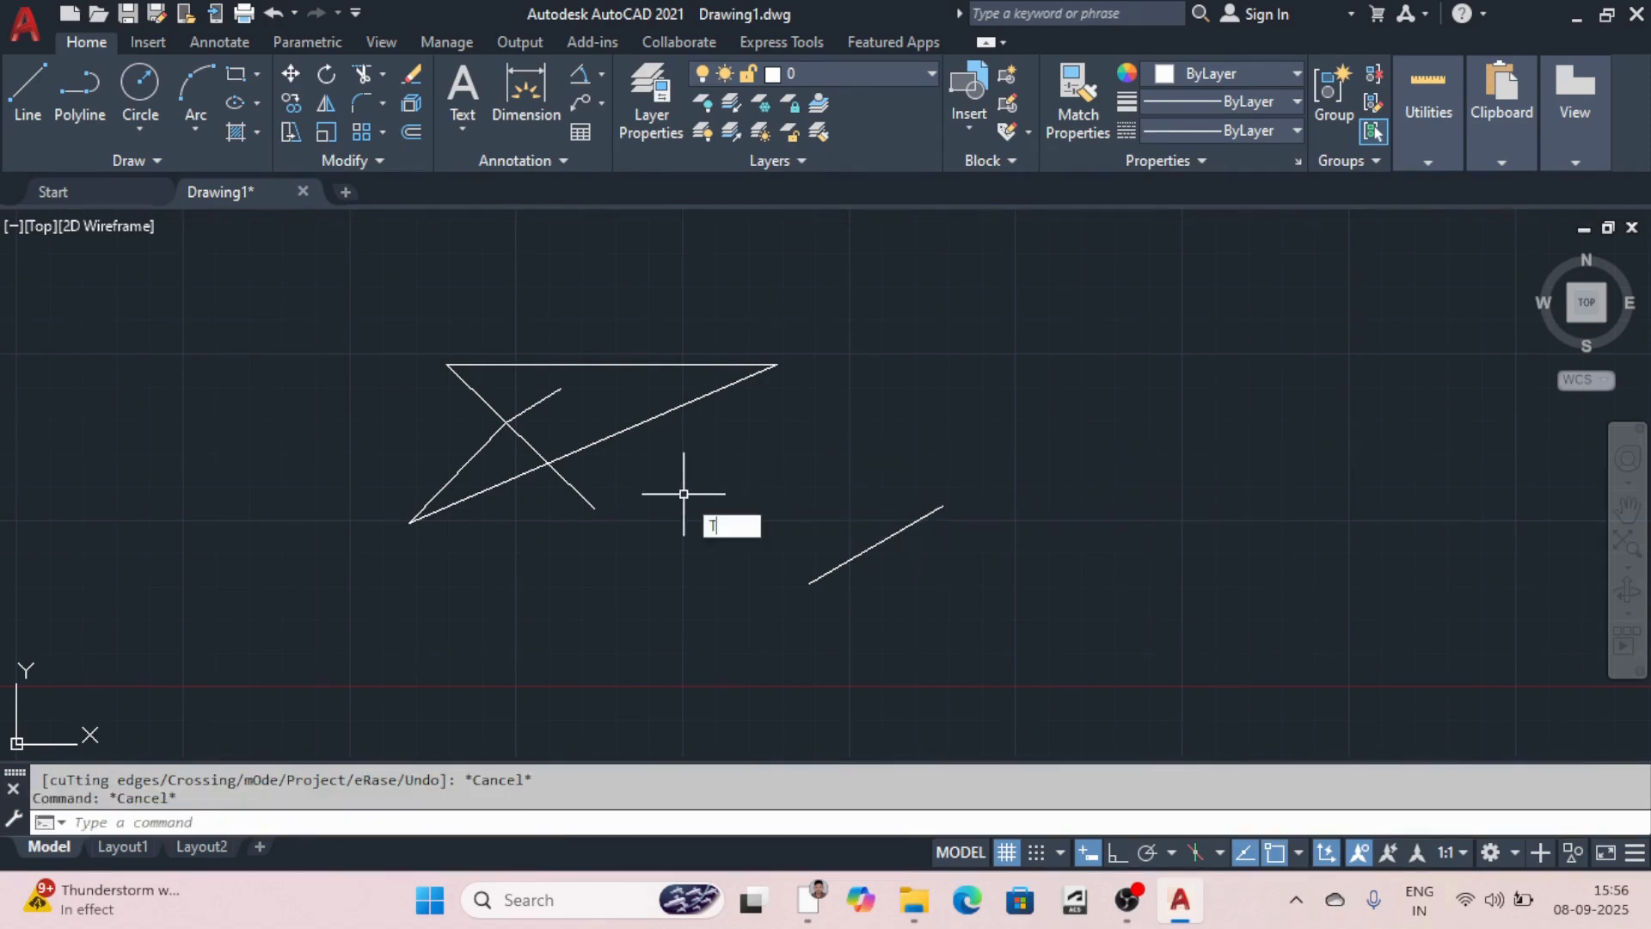
Step: Trim away the last rectangle edge, the crossing diagonal's lower tail and the two segments meeting at the diagonal's upper crossing
{"action": "type", "text": "TR"}
{"action": "key", "text": "Return"}
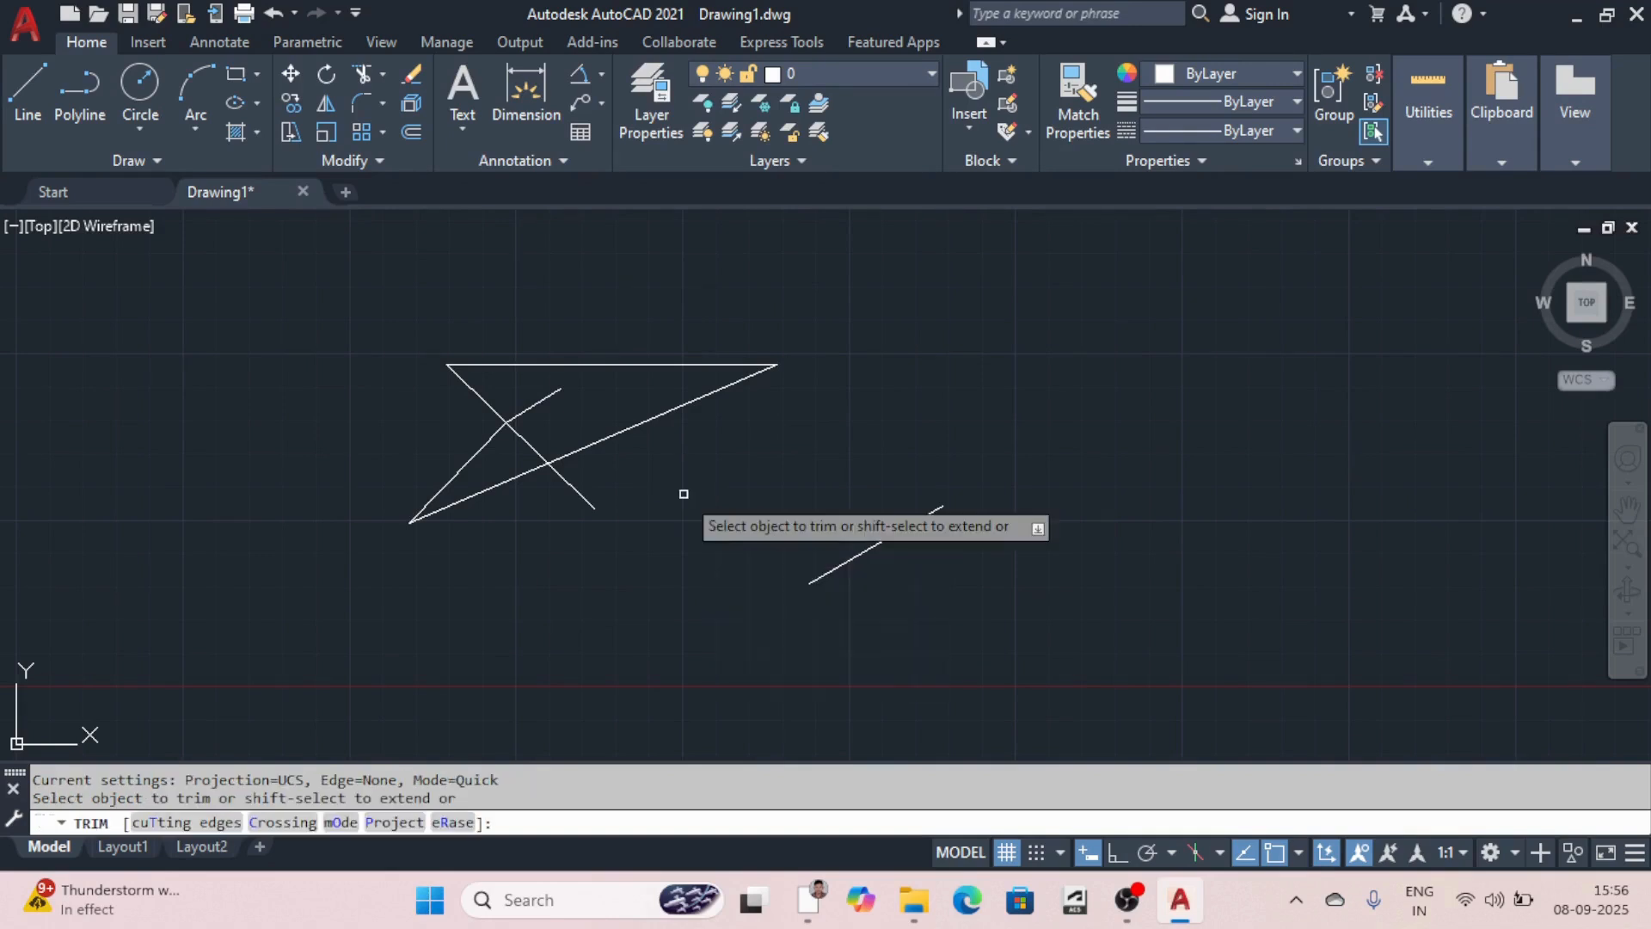
{"action": "left_click", "coordinate": [872, 551]}
{"action": "left_click", "coordinate": [571, 484]}
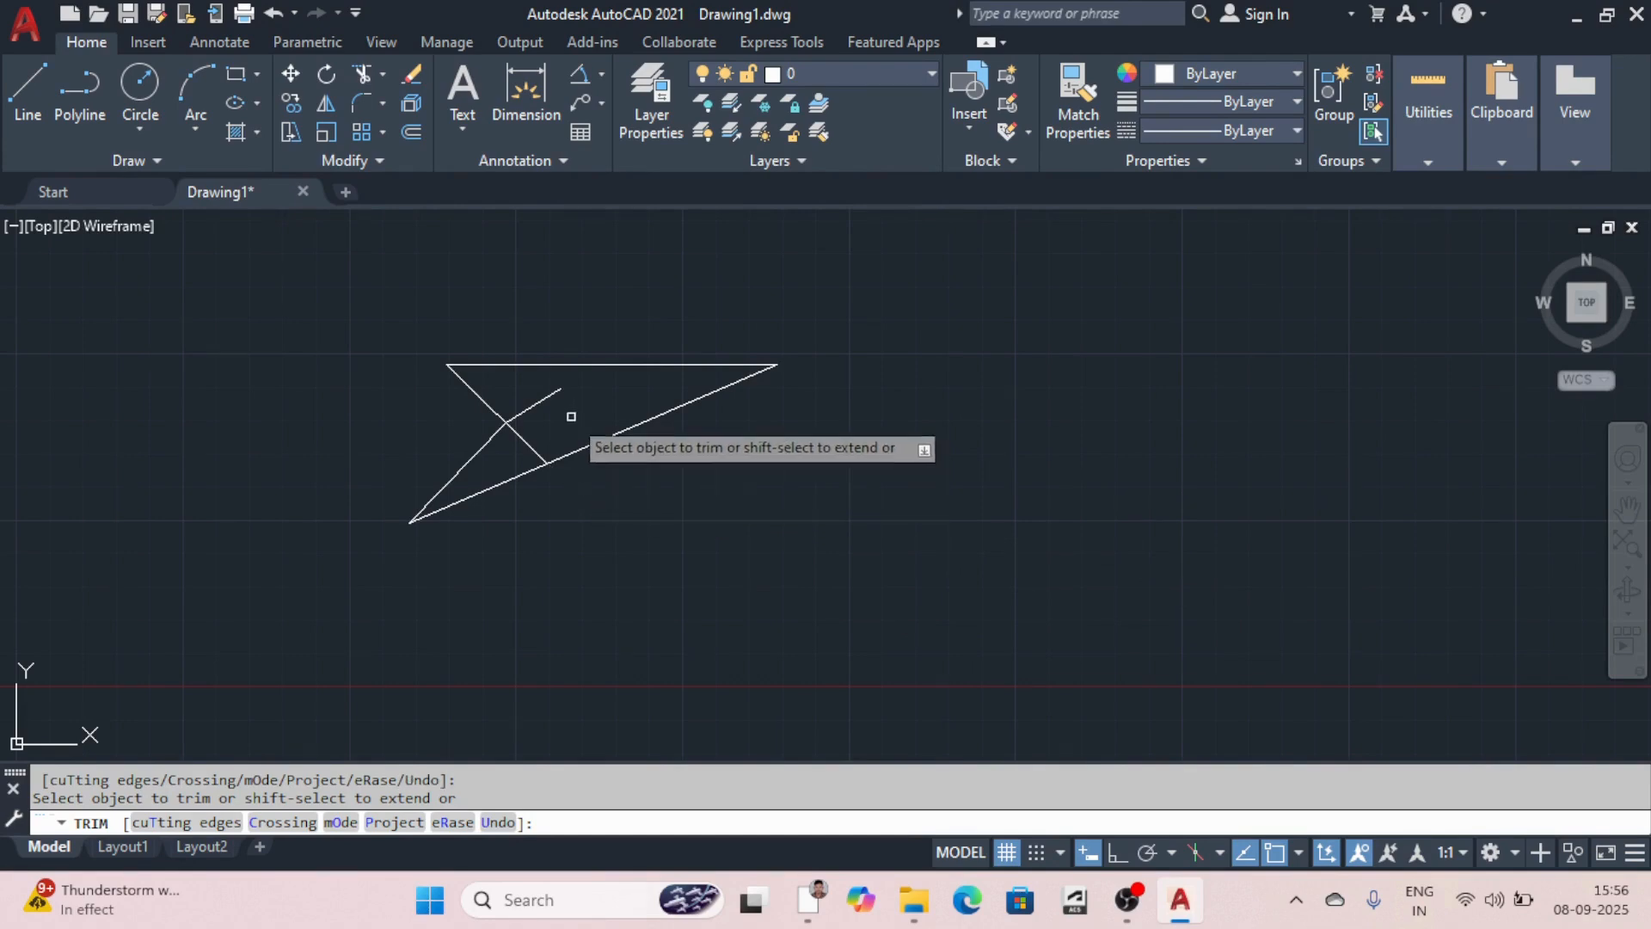
{"action": "left_click", "coordinate": [536, 403]}
{"action": "left_click", "coordinate": [483, 454]}
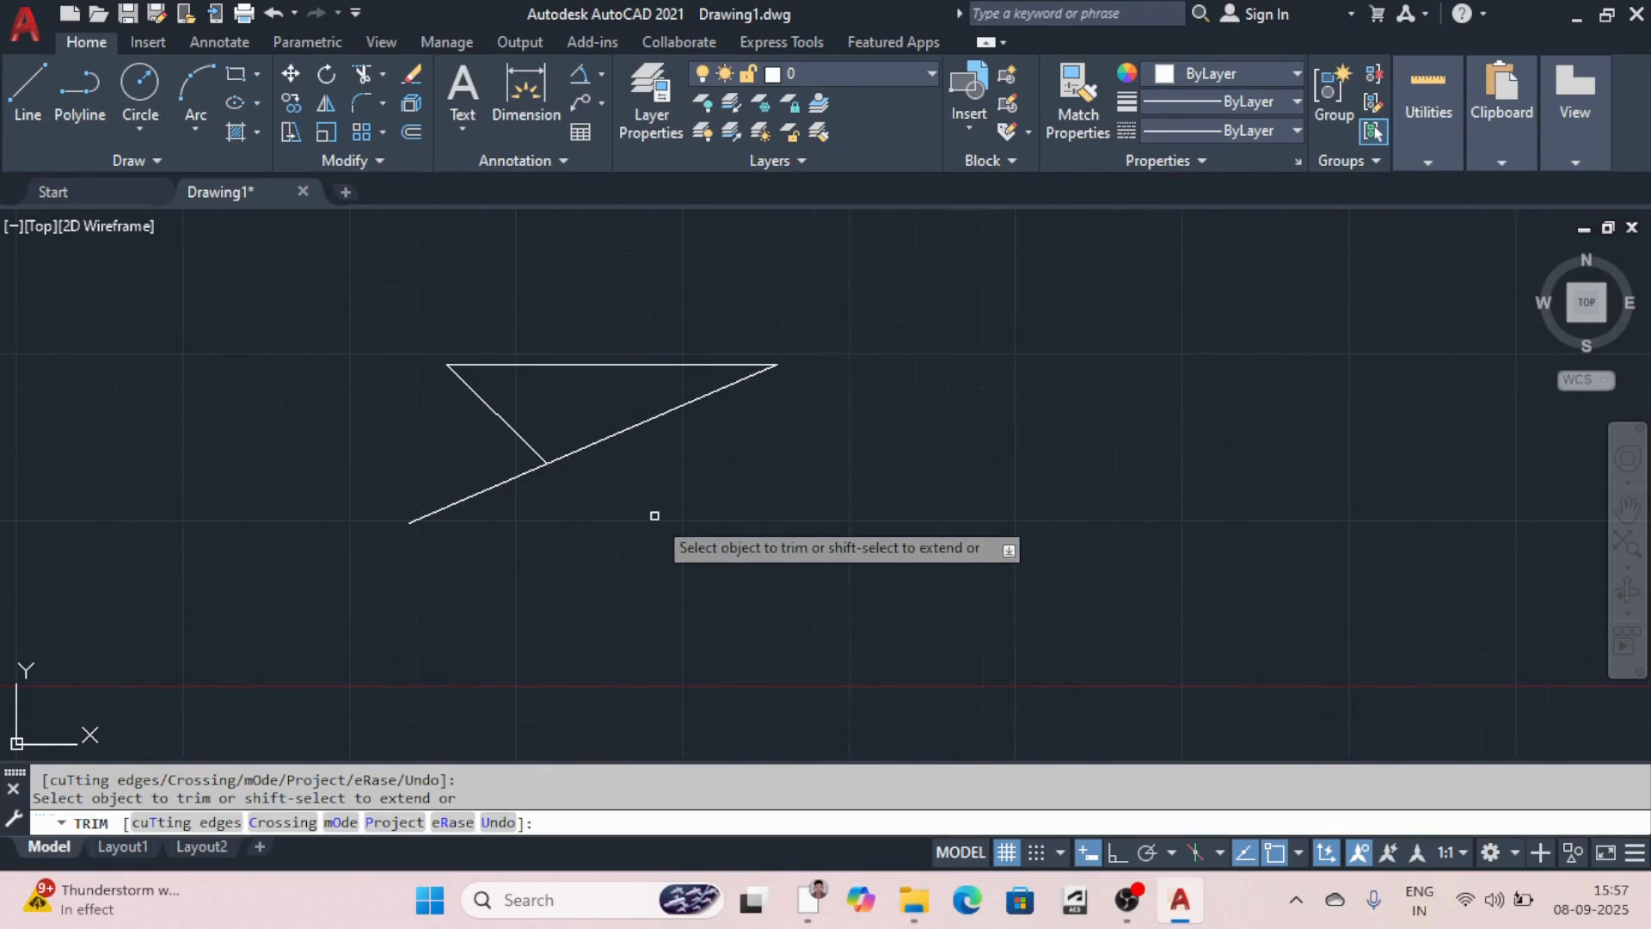
{"action": "key", "text": "Escape"}
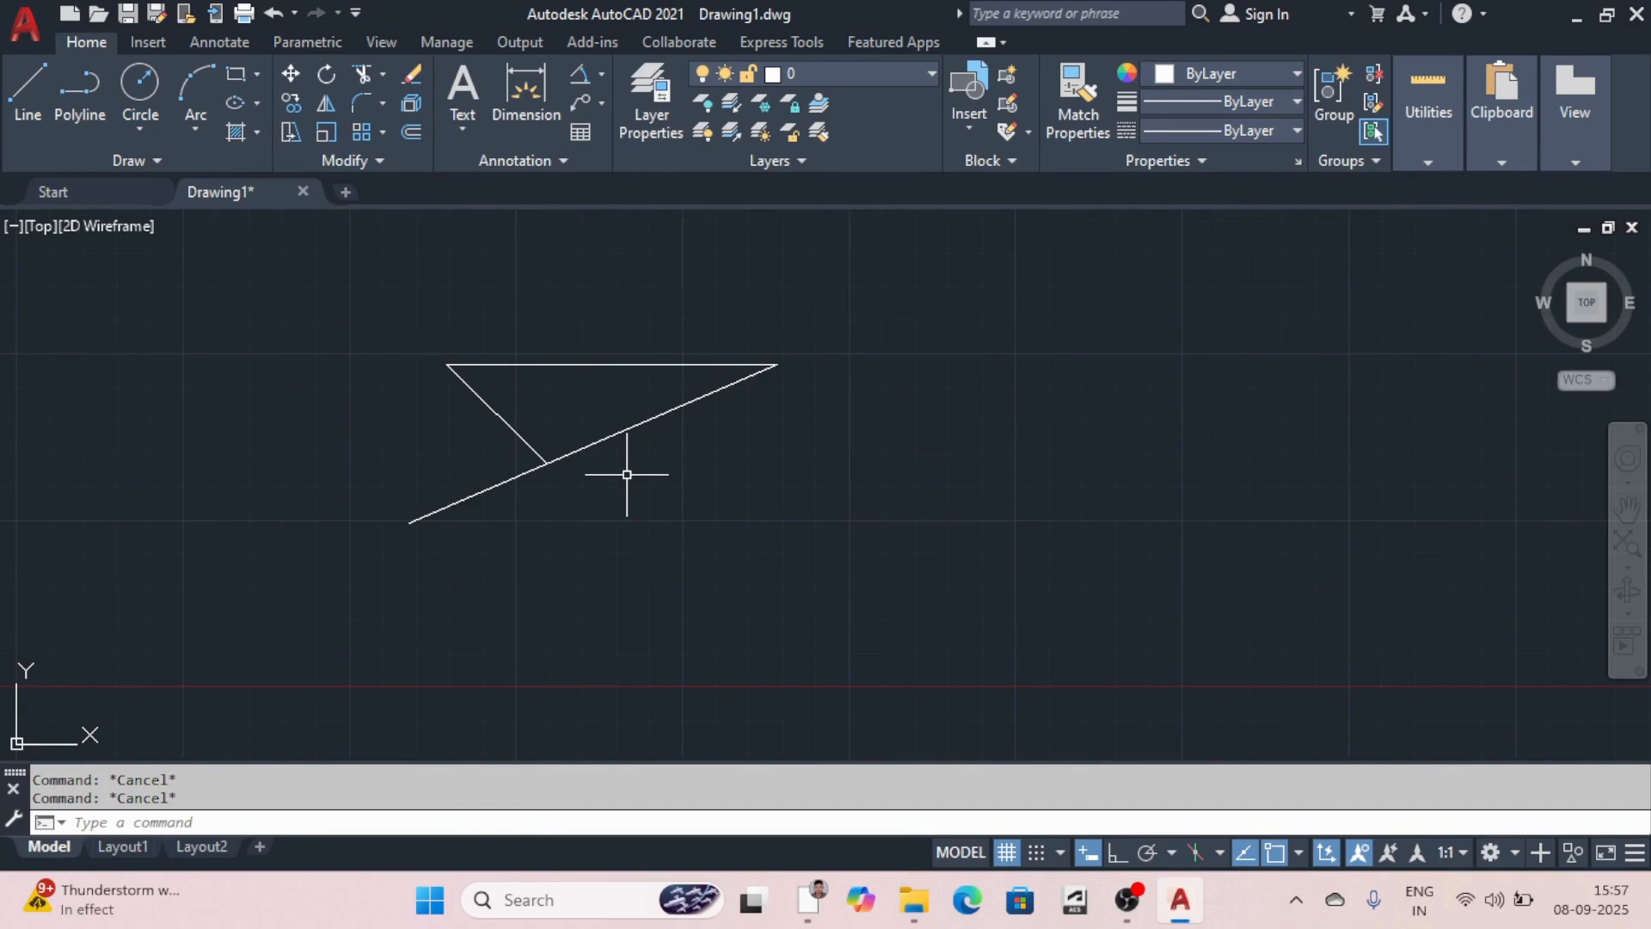
Step: Draw a second freehand chain of six connected lines beside the trimmed figure, with a self-crossing triangle and a zigzag inside
{"action": "type", "text": "l"}
{"action": "key", "text": "Return"}
{"action": "left_click", "coordinate": [759, 550]}
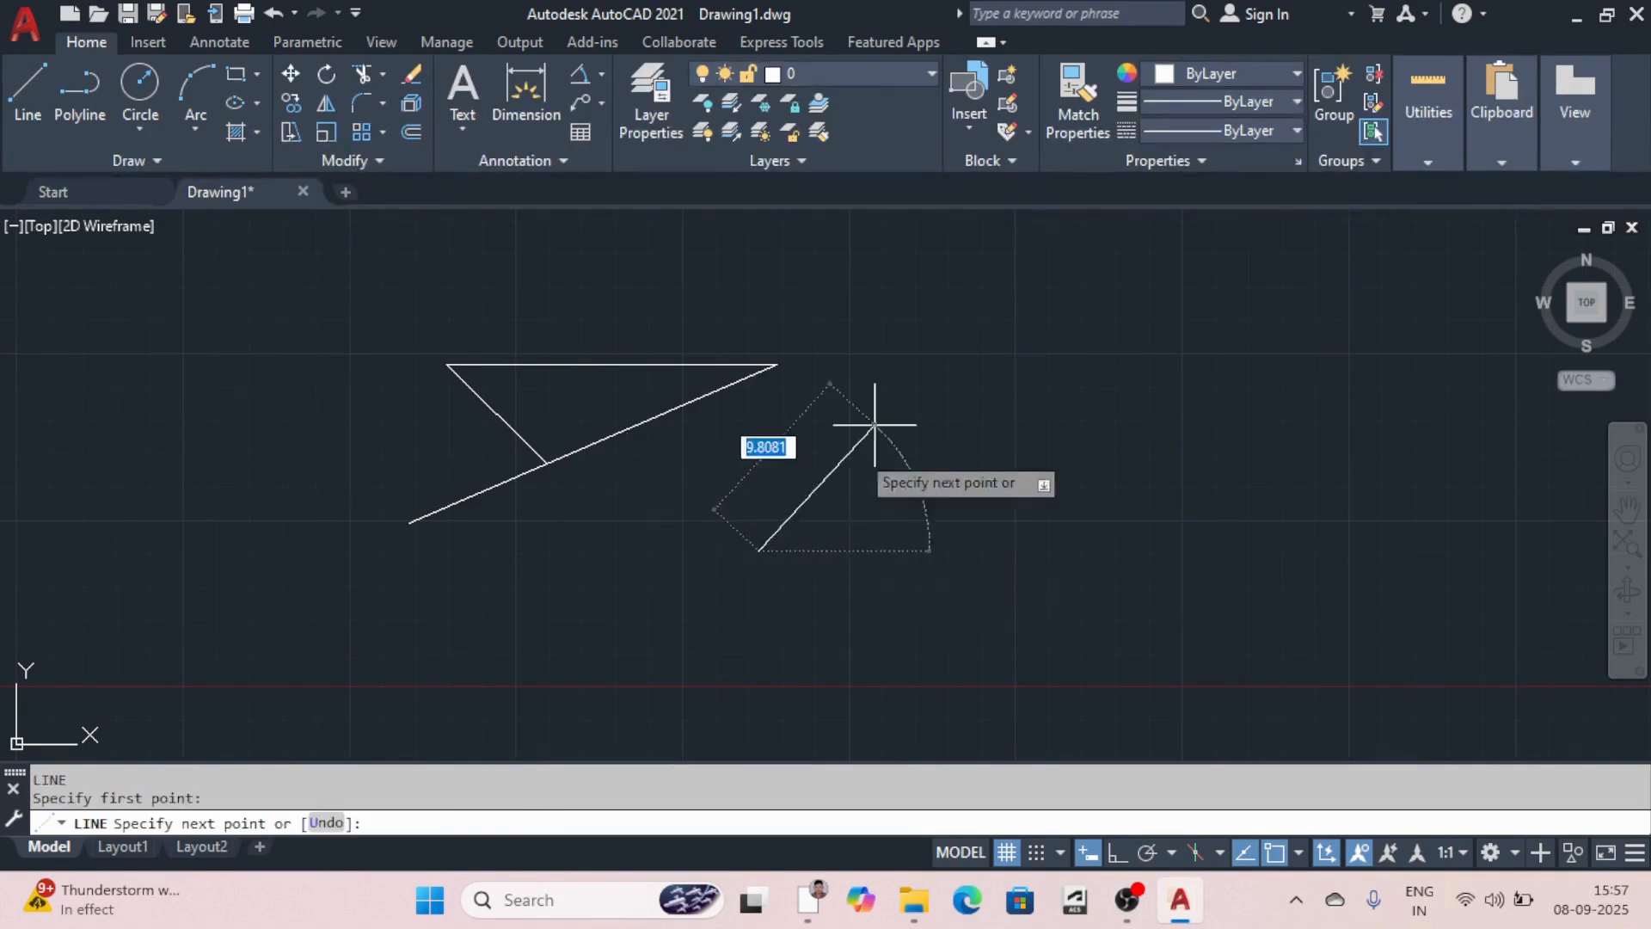
{"action": "left_click", "coordinate": [897, 378]}
{"action": "left_click", "coordinate": [1109, 544]}
{"action": "left_click", "coordinate": [791, 479]}
{"action": "left_click", "coordinate": [912, 454]}
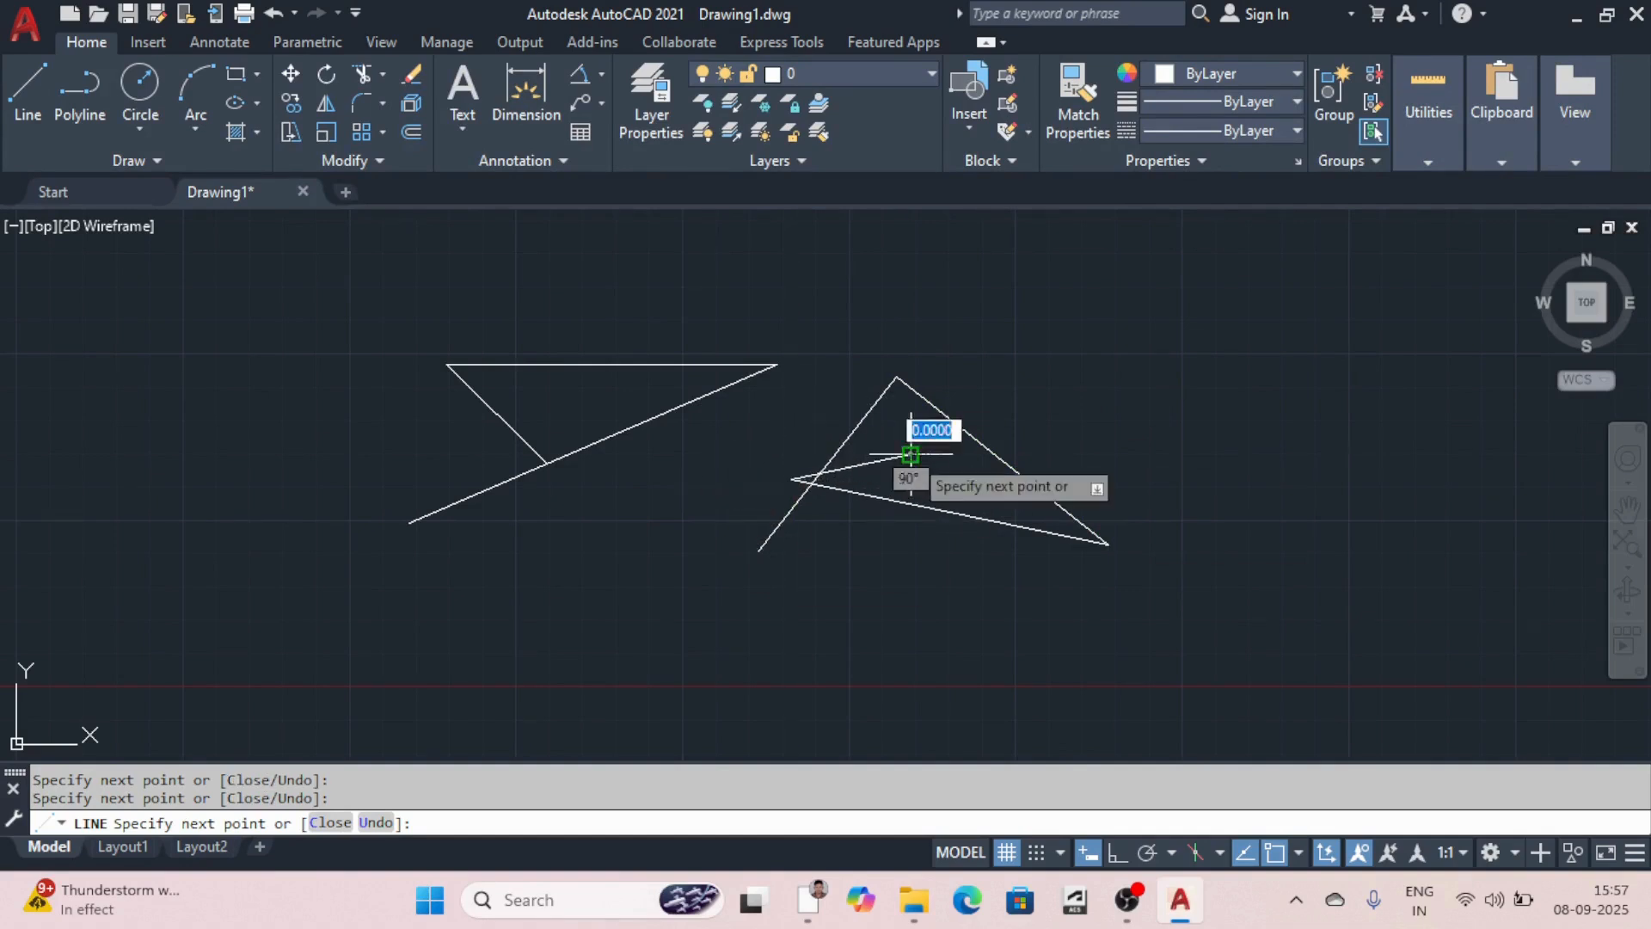
{"action": "left_click", "coordinate": [932, 553]}
{"action": "left_click", "coordinate": [977, 492]}
{"action": "key", "text": "Escape"}
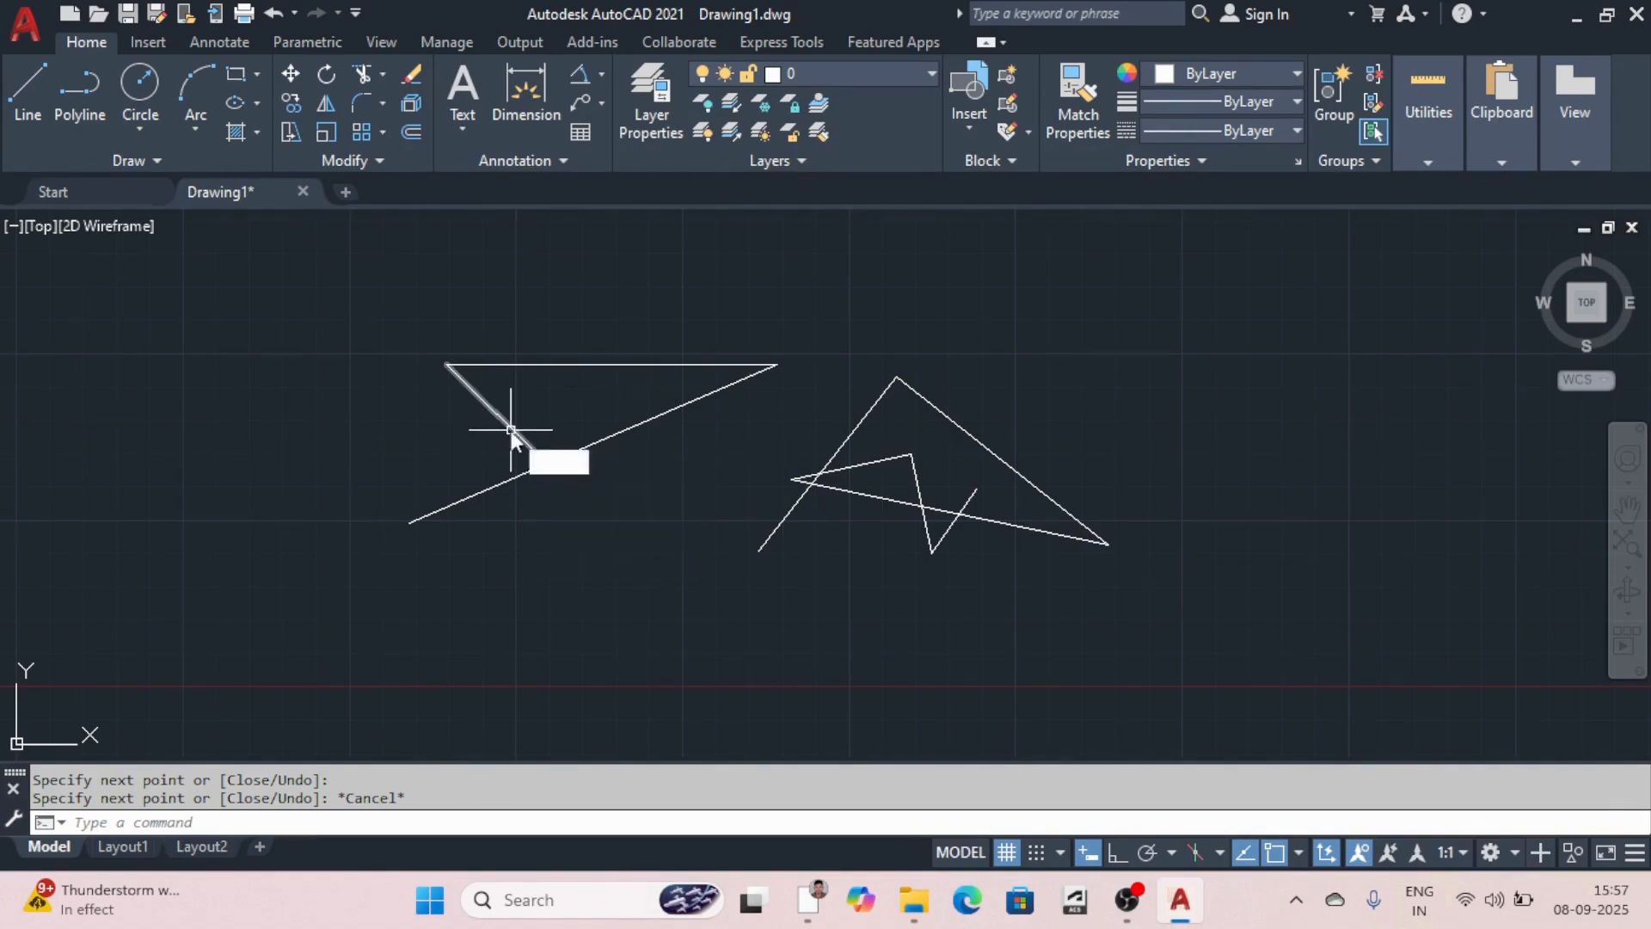
Step: Within the Trim command, extend the second figure's three short inner segments until they meet its outer sloping sides
{"action": "key", "text": "Return"}
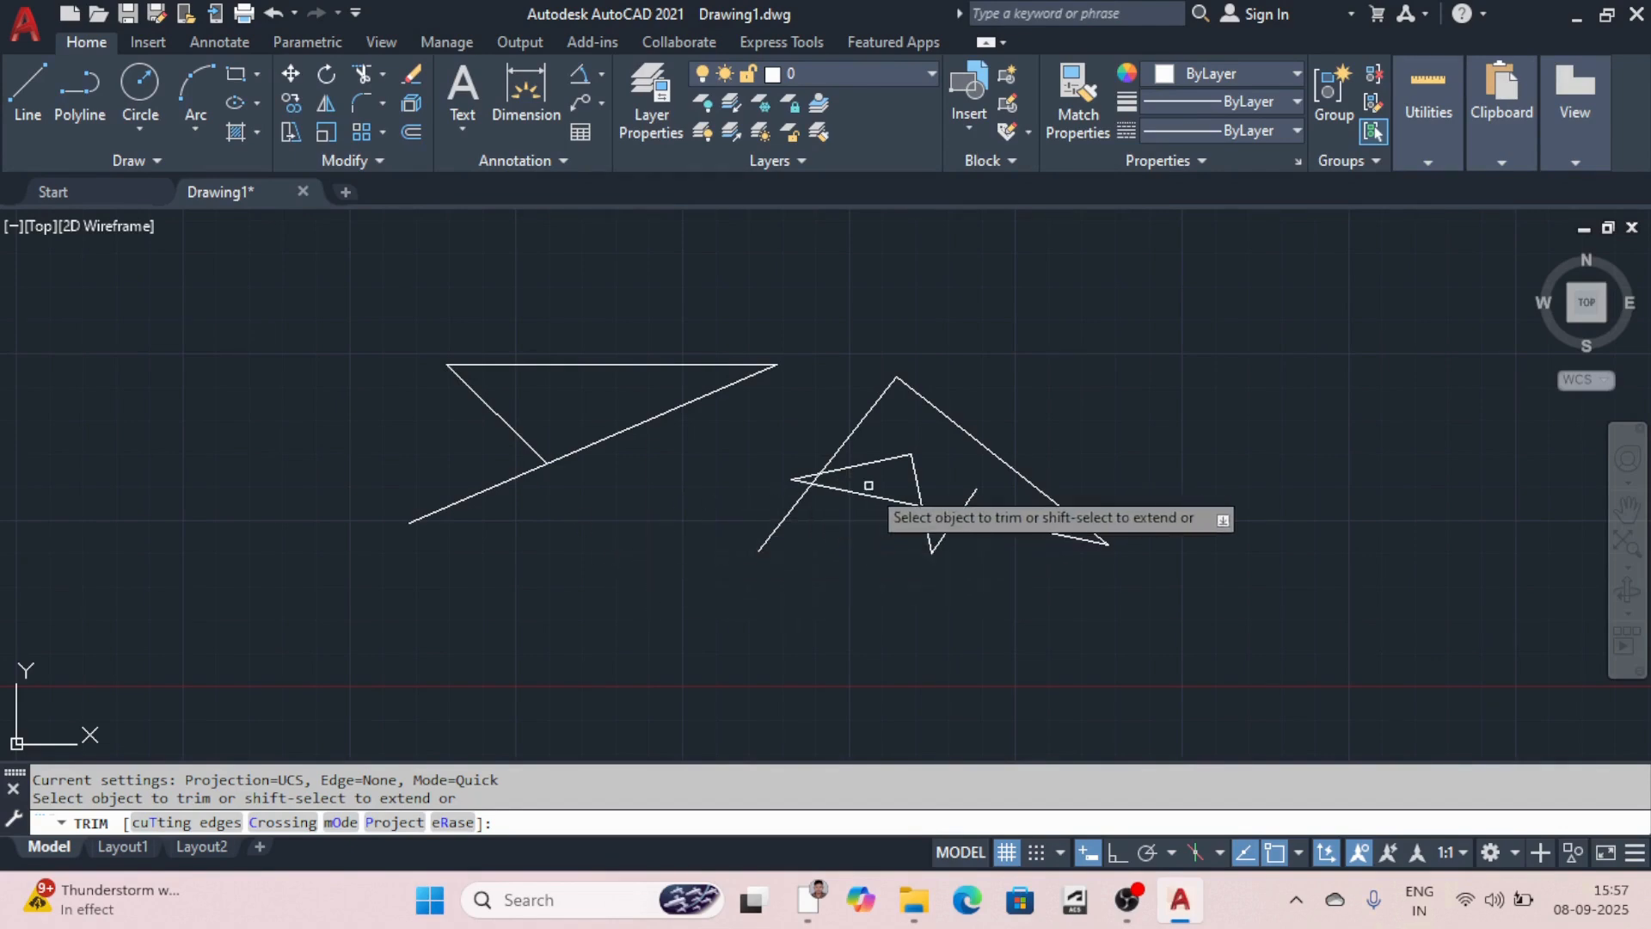
{"action": "left_click", "coordinate": [973, 493]}
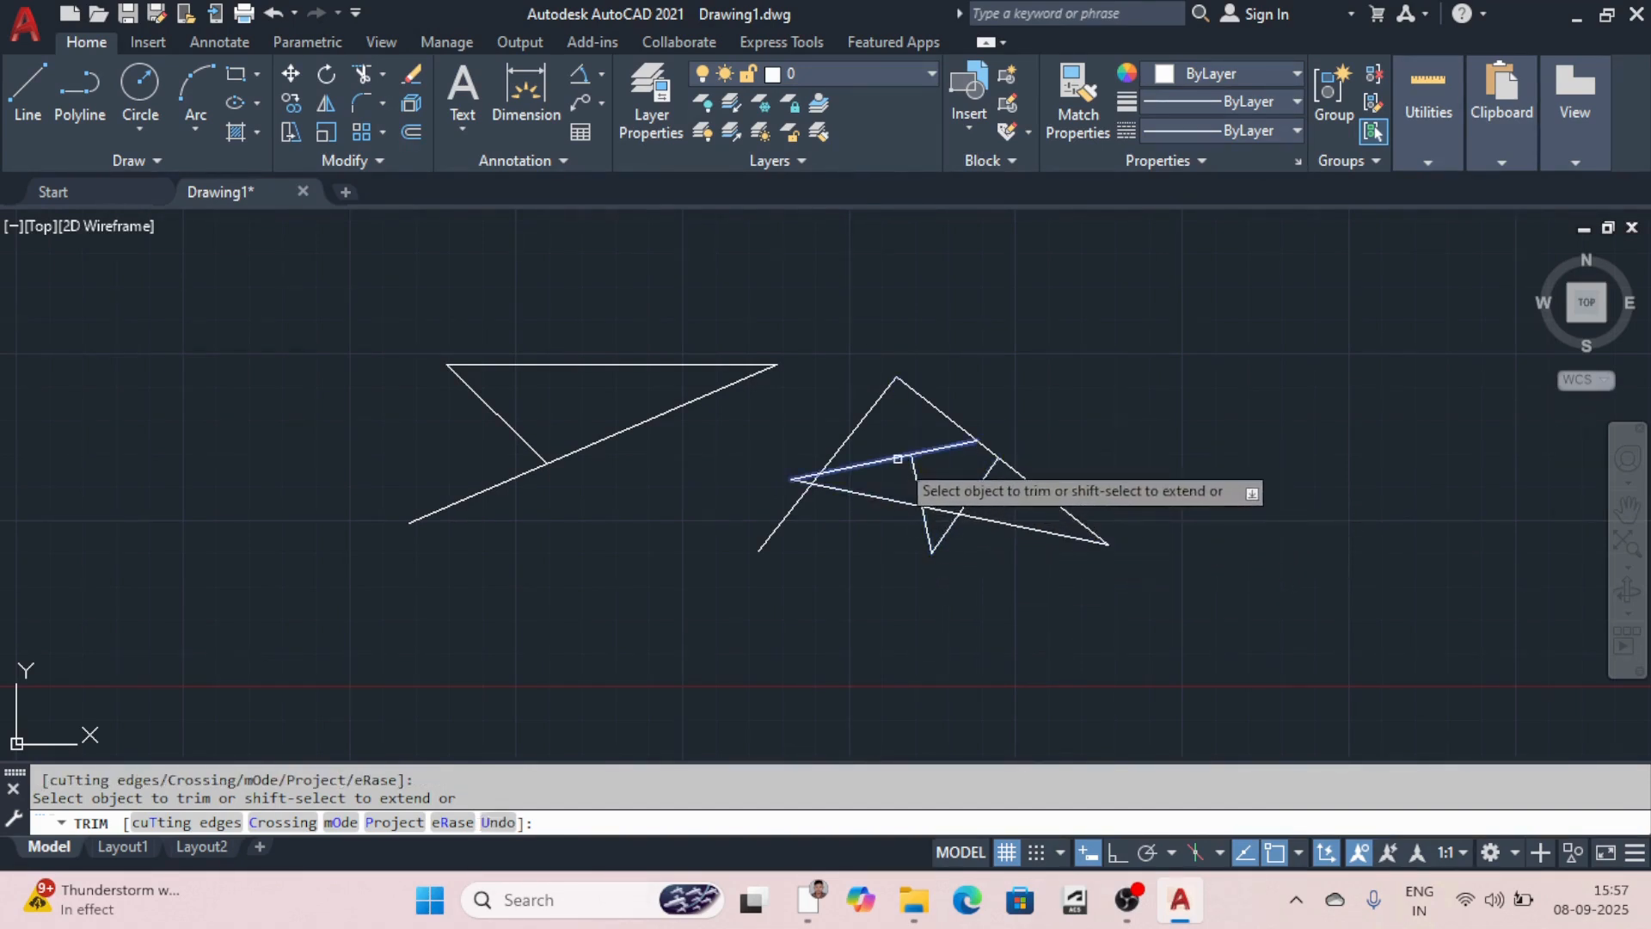
{"action": "scroll", "coordinate": [912, 472], "scroll_direction": "up", "scroll_amount": 5}
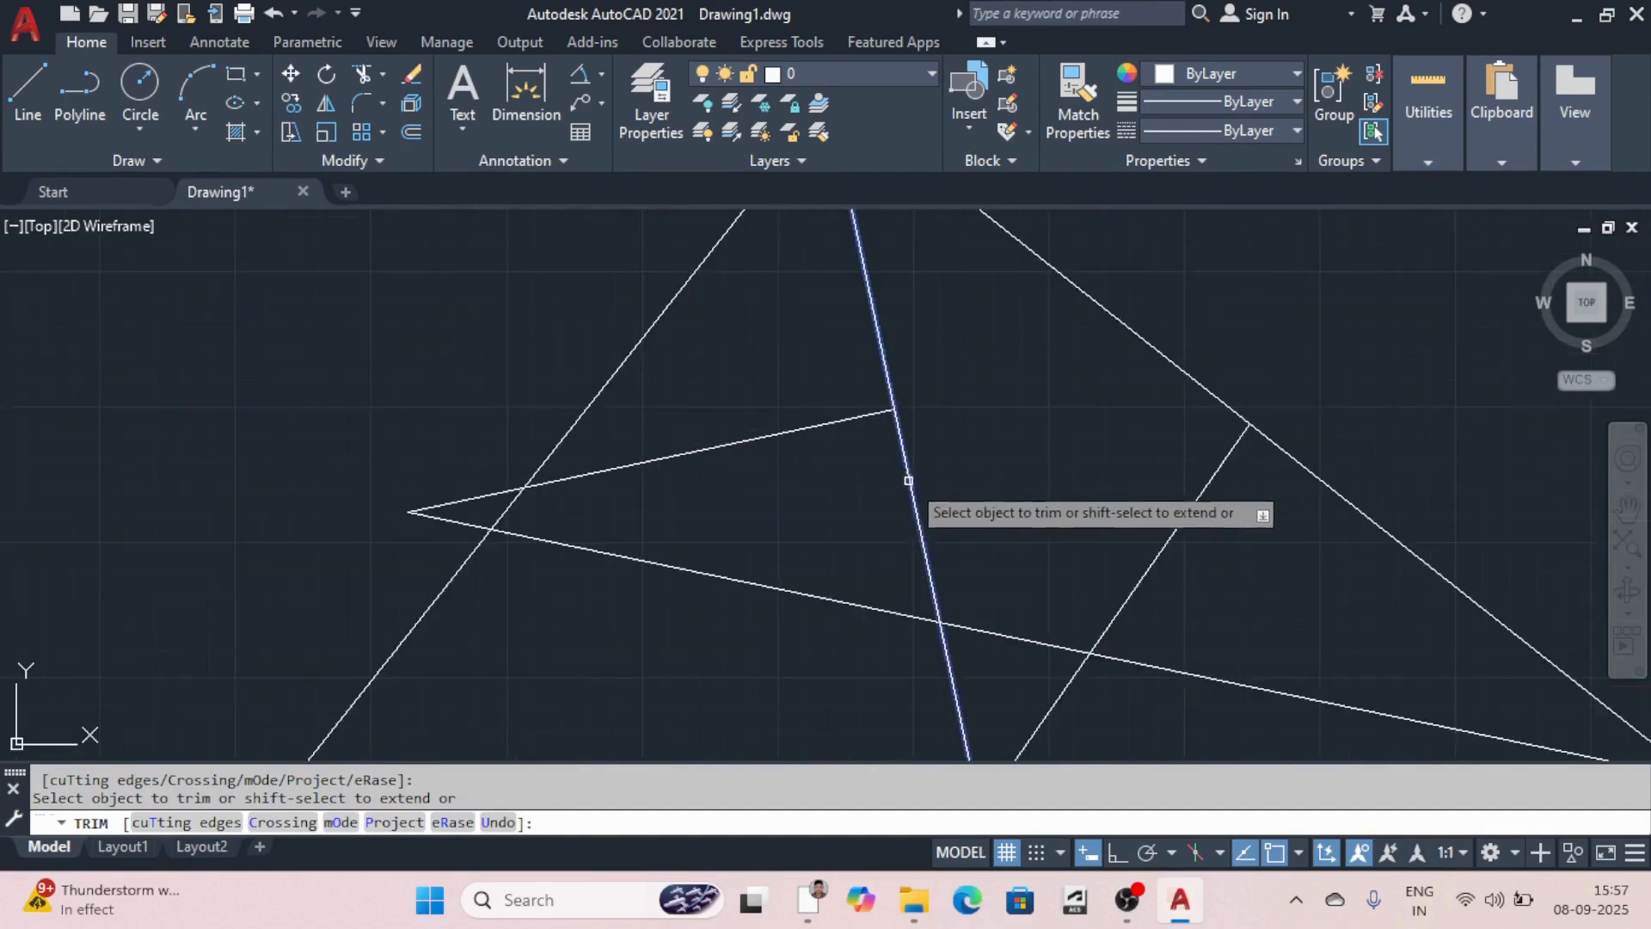
{"action": "left_click", "coordinate": [811, 433], "text": "shift"}
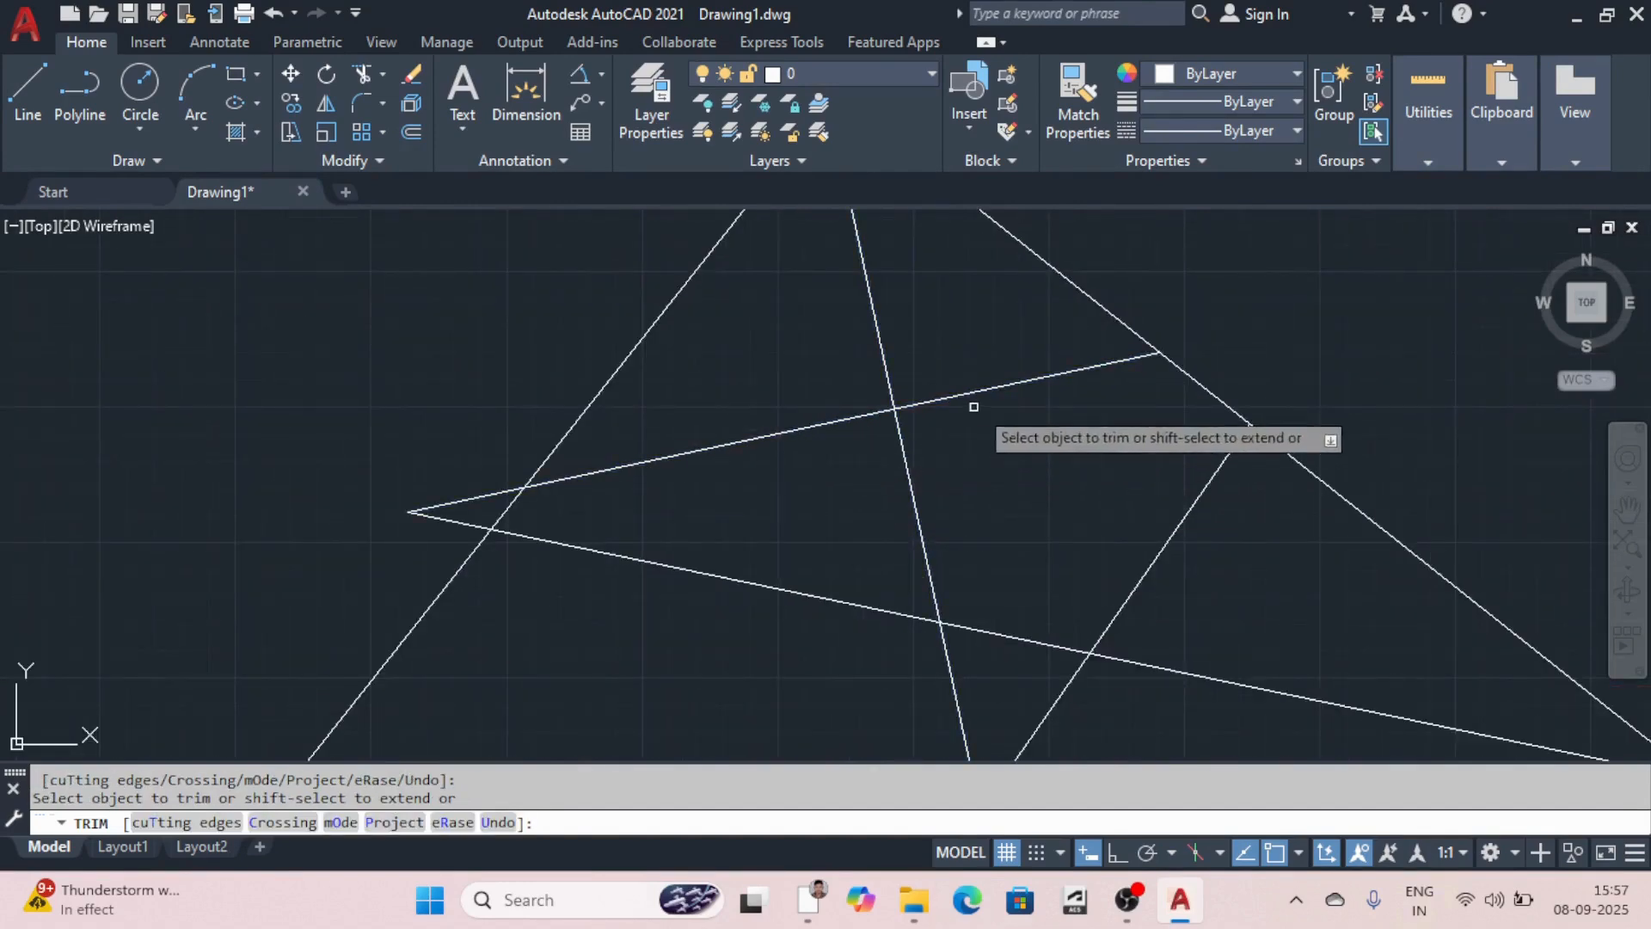
{"action": "scroll", "coordinate": [984, 438], "scroll_direction": "down", "scroll_amount": 5}
{"action": "scroll", "coordinate": [929, 435], "scroll_direction": "up", "scroll_amount": 3}
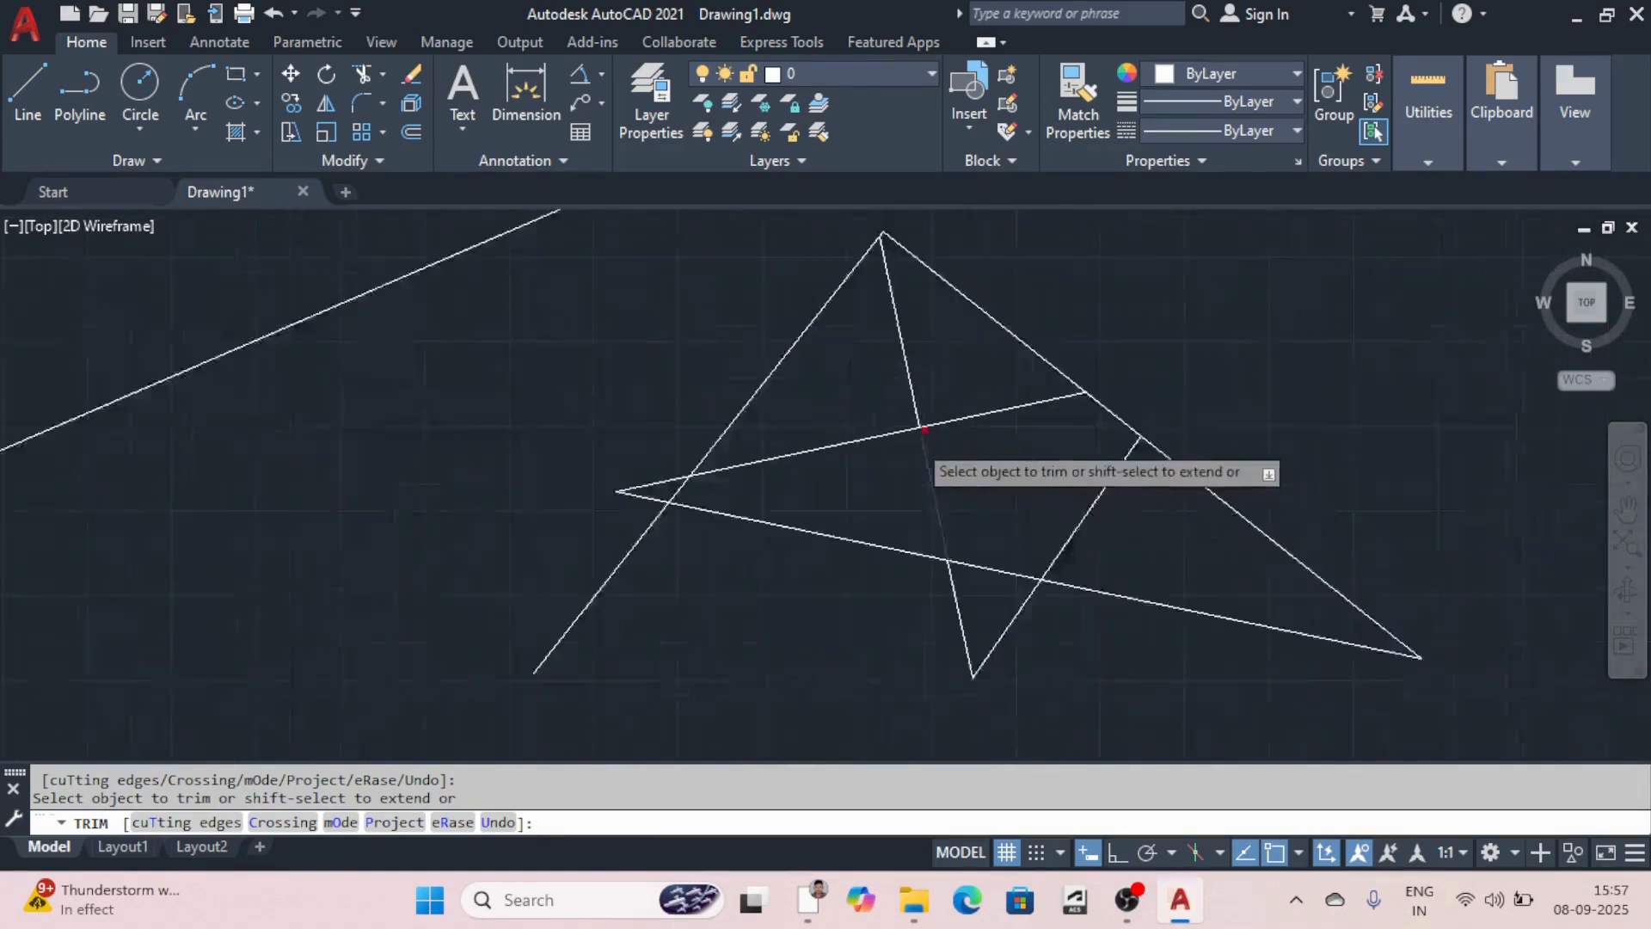
{"action": "scroll", "coordinate": [925, 429], "scroll_direction": "down", "scroll_amount": 4}
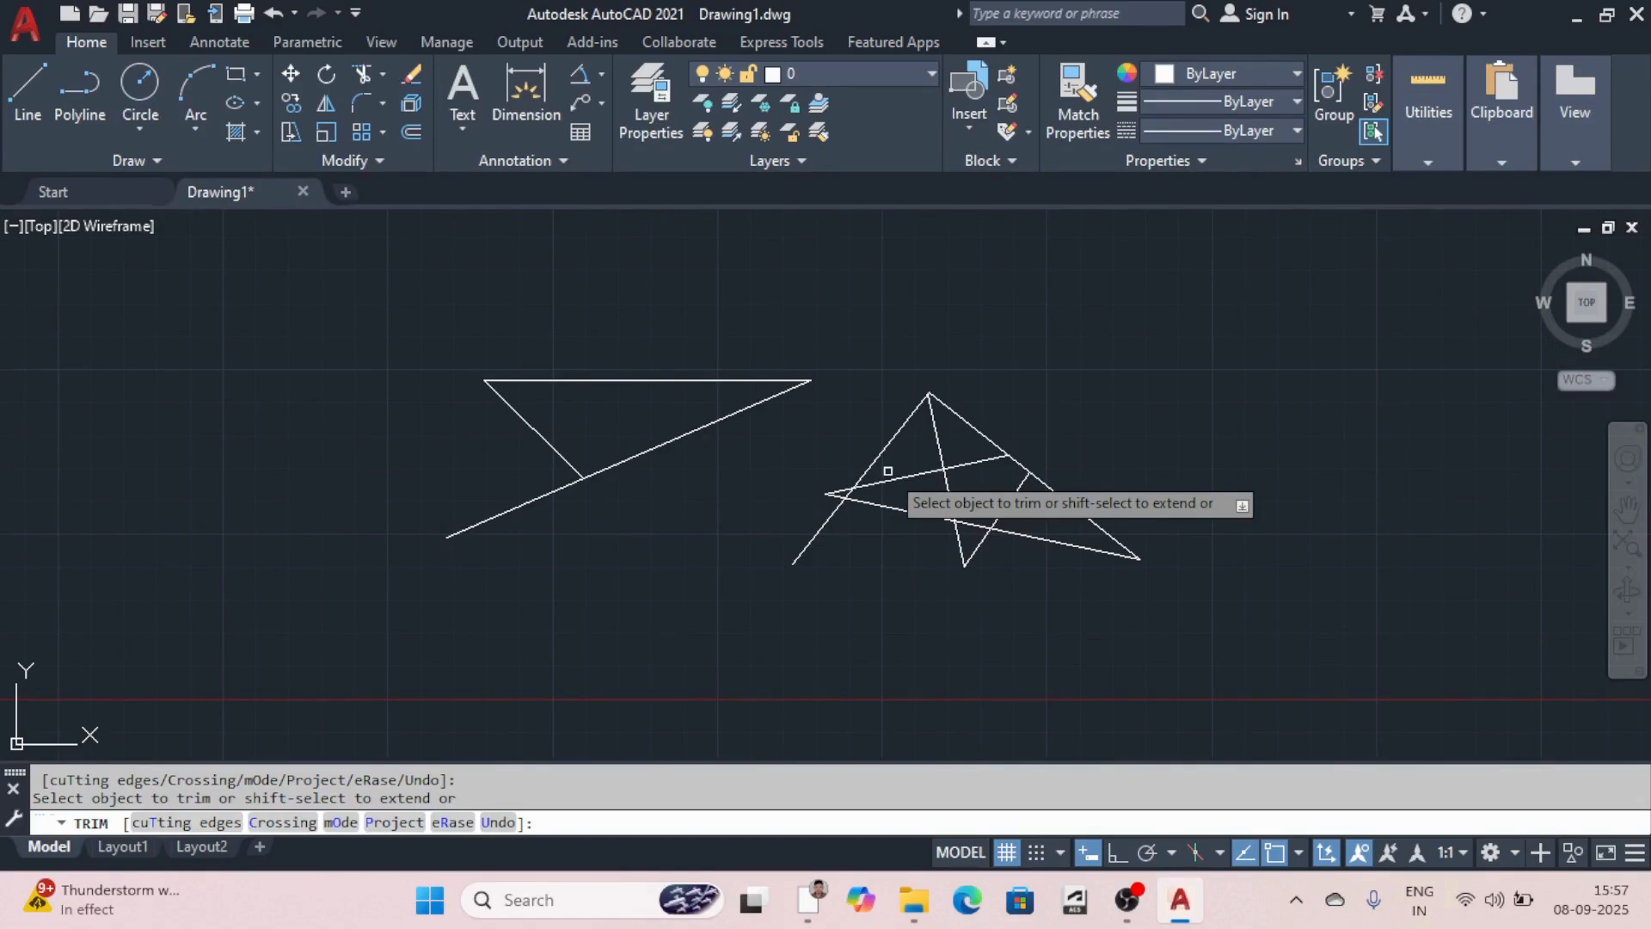
{"action": "scroll", "coordinate": [634, 457], "scroll_direction": "up", "scroll_amount": 3}
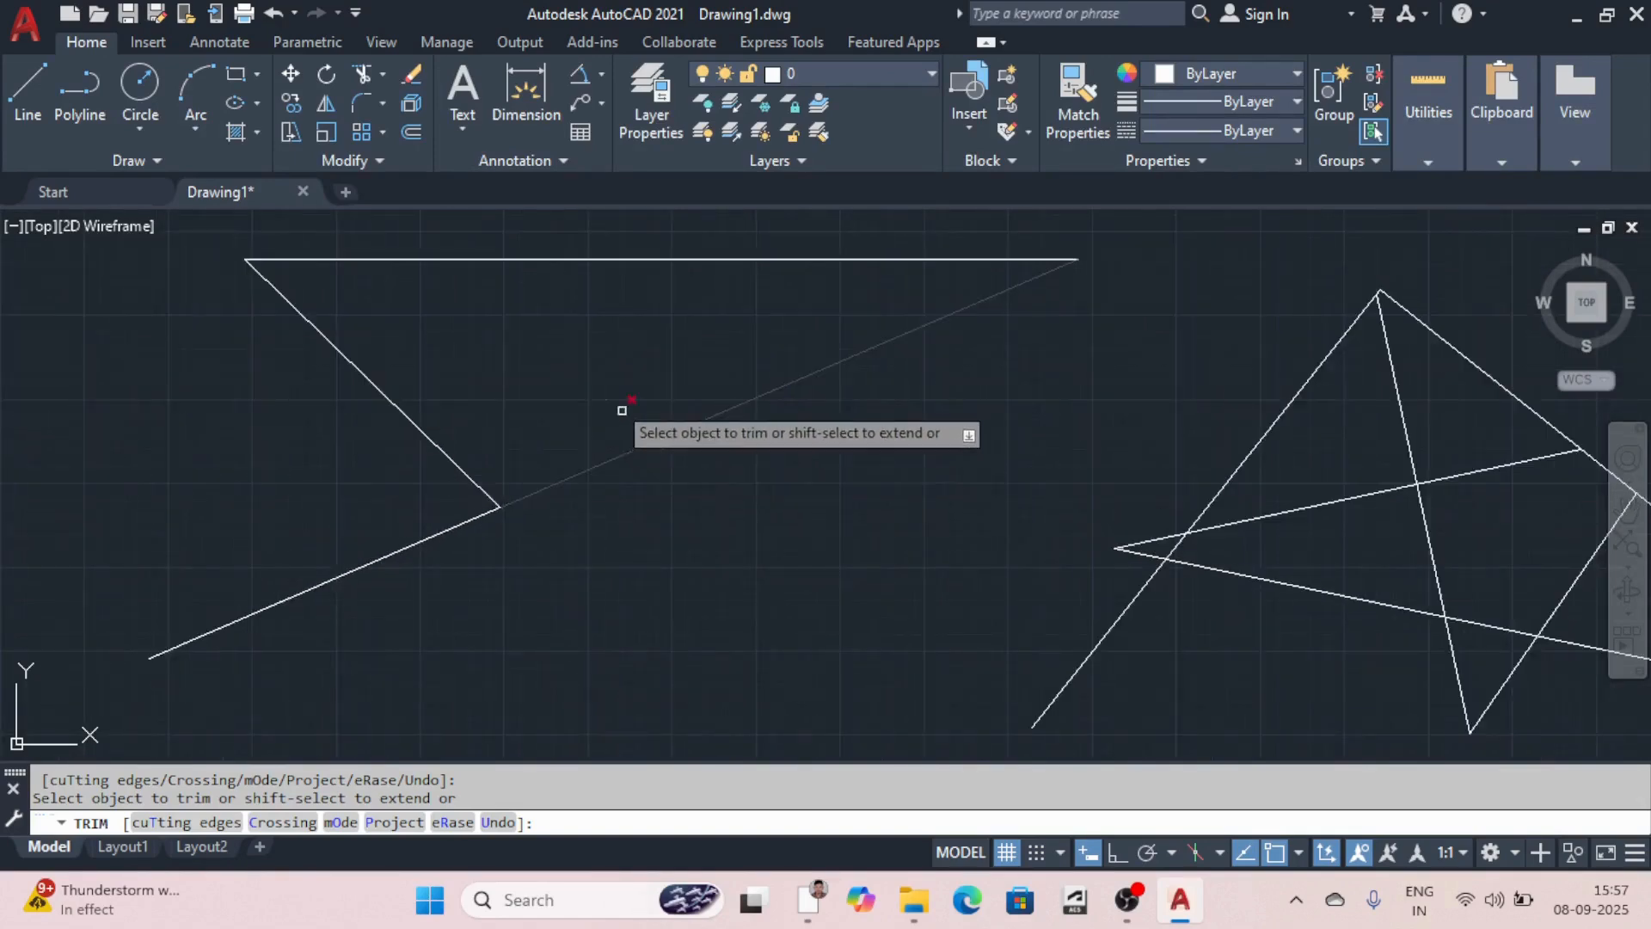
Step: Examine the trimmed first figure and the extended second figure up close, and end the Trim command
{"action": "scroll", "coordinate": [615, 430], "scroll_direction": "down", "scroll_amount": 3}
{"action": "scroll", "coordinate": [616, 430], "scroll_direction": "up", "scroll_amount": 5}
{"action": "scroll", "coordinate": [597, 447], "scroll_direction": "down", "scroll_amount": 2}
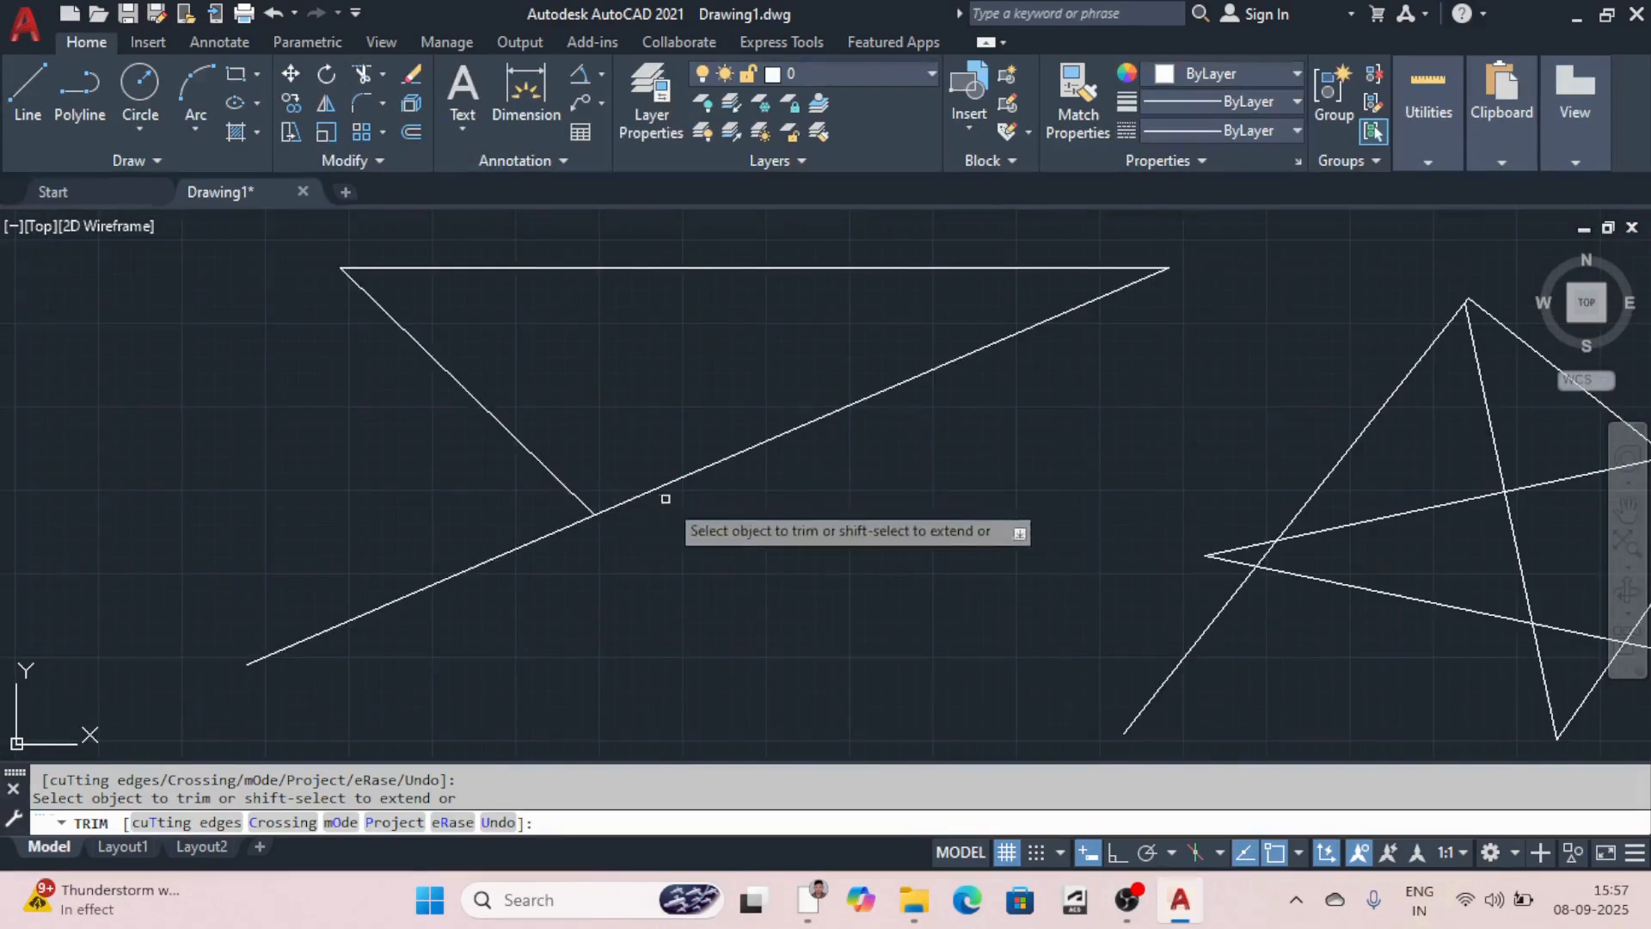
{"action": "scroll", "coordinate": [671, 521], "scroll_direction": "down", "scroll_amount": 4}
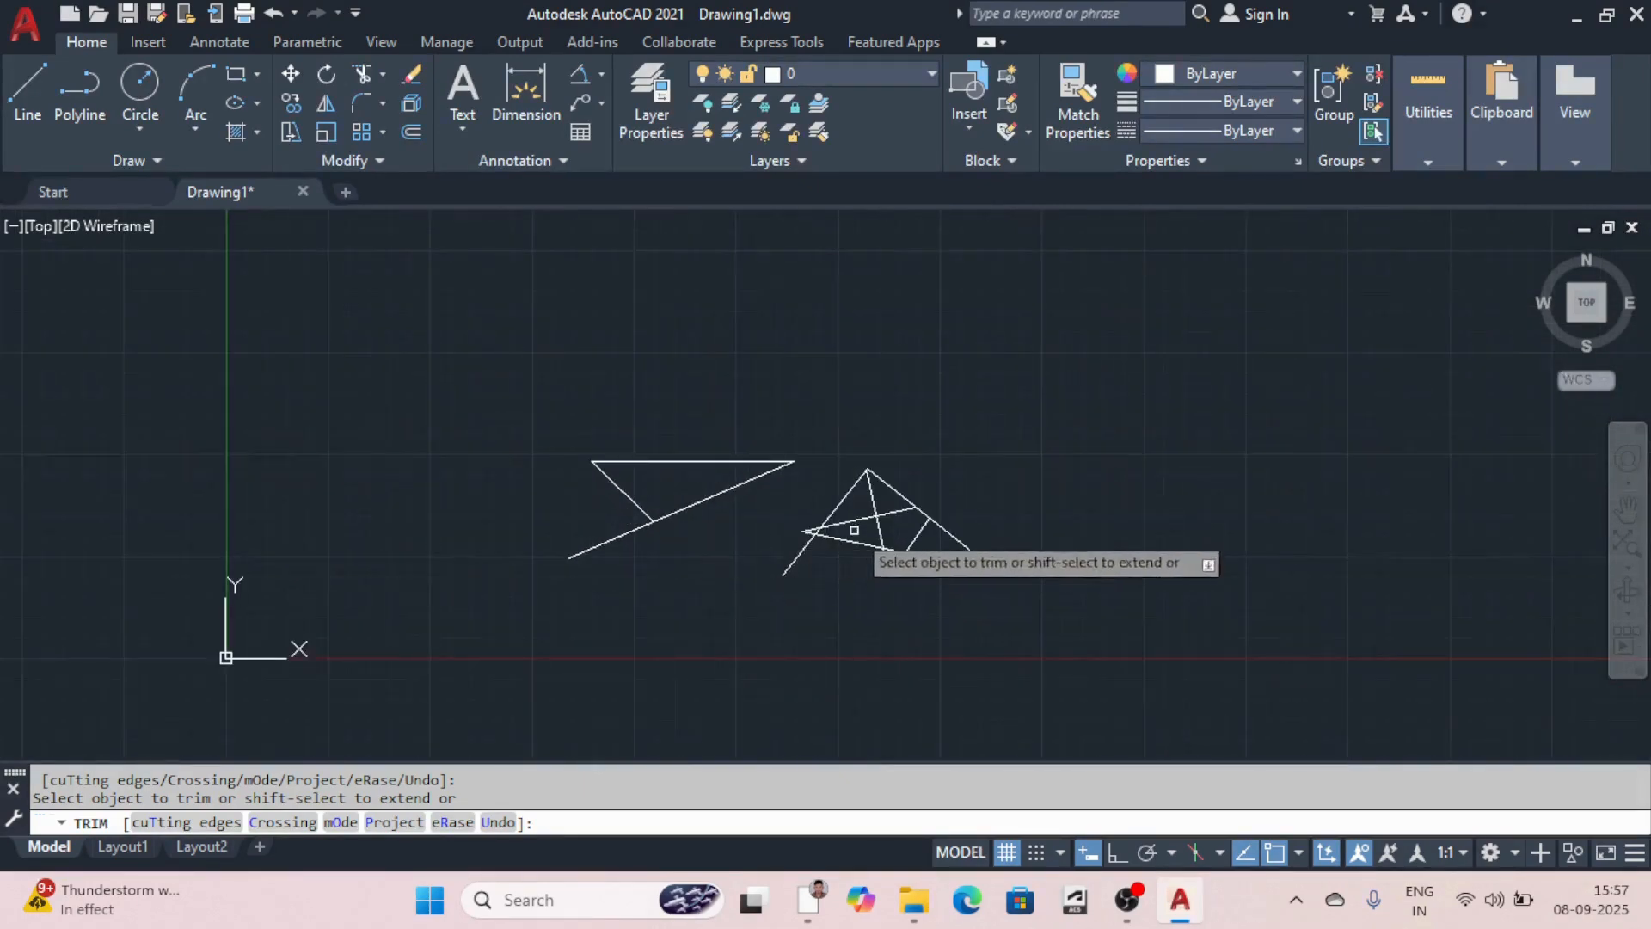
{"action": "scroll", "coordinate": [842, 524], "scroll_direction": "up", "scroll_amount": 3}
{"action": "scroll", "coordinate": [884, 517], "scroll_direction": "up", "scroll_amount": 2}
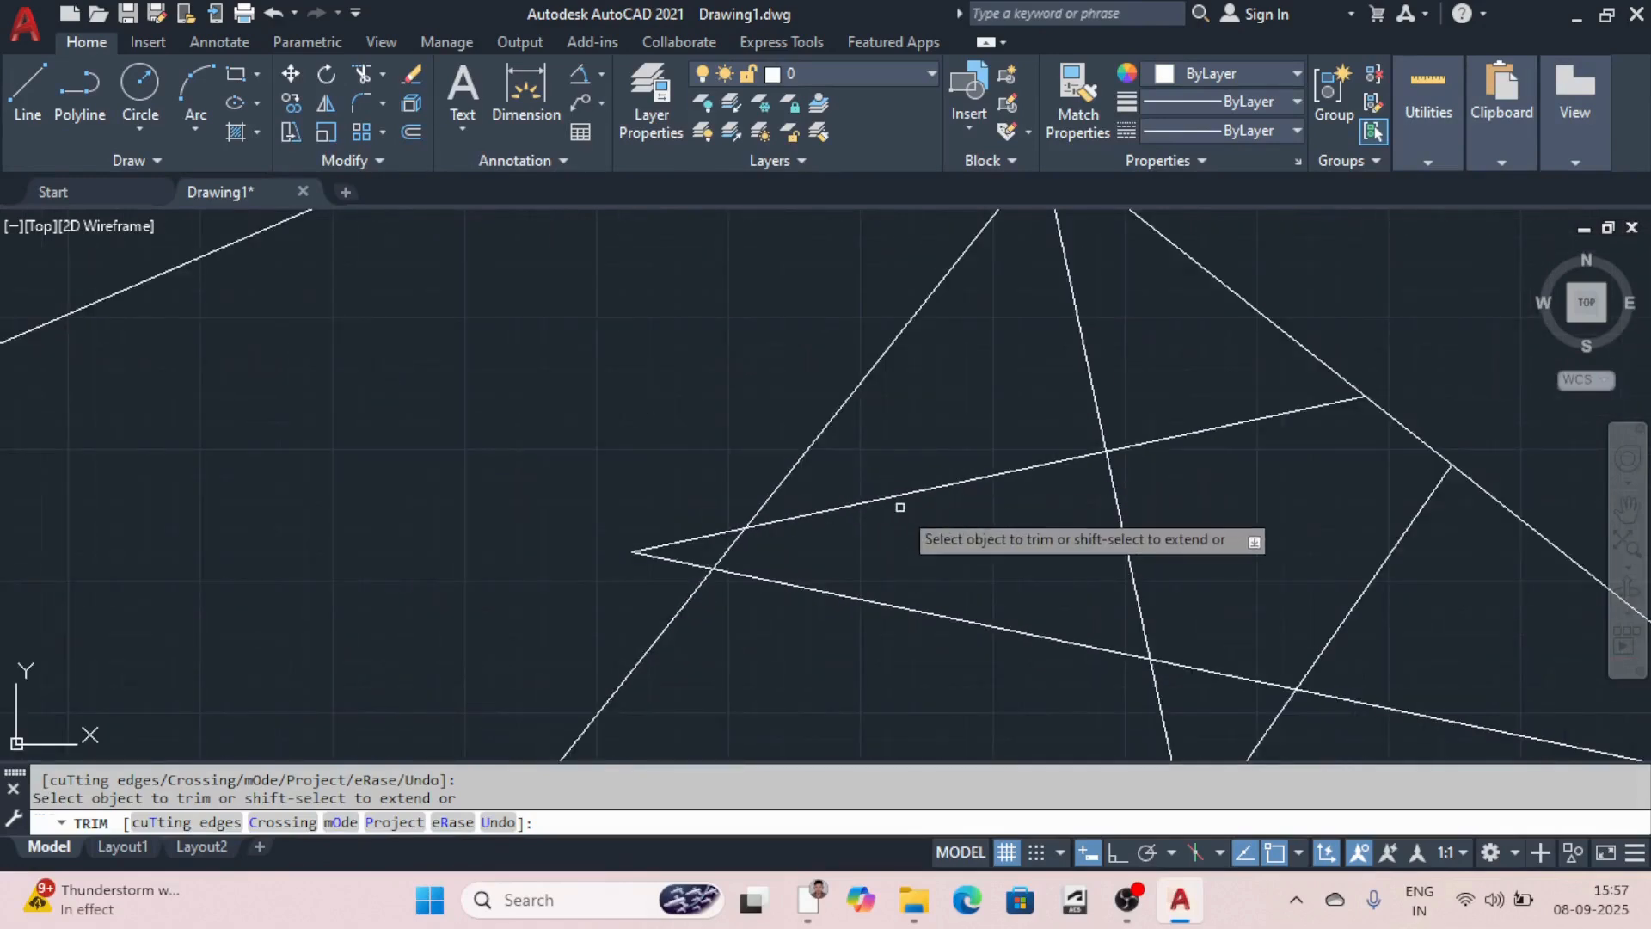
{"action": "scroll", "coordinate": [907, 490], "scroll_direction": "down", "scroll_amount": 2}
{"action": "scroll", "coordinate": [915, 473], "scroll_direction": "up", "scroll_amount": 2}
{"action": "scroll", "coordinate": [903, 524], "scroll_direction": "down", "scroll_amount": 3}
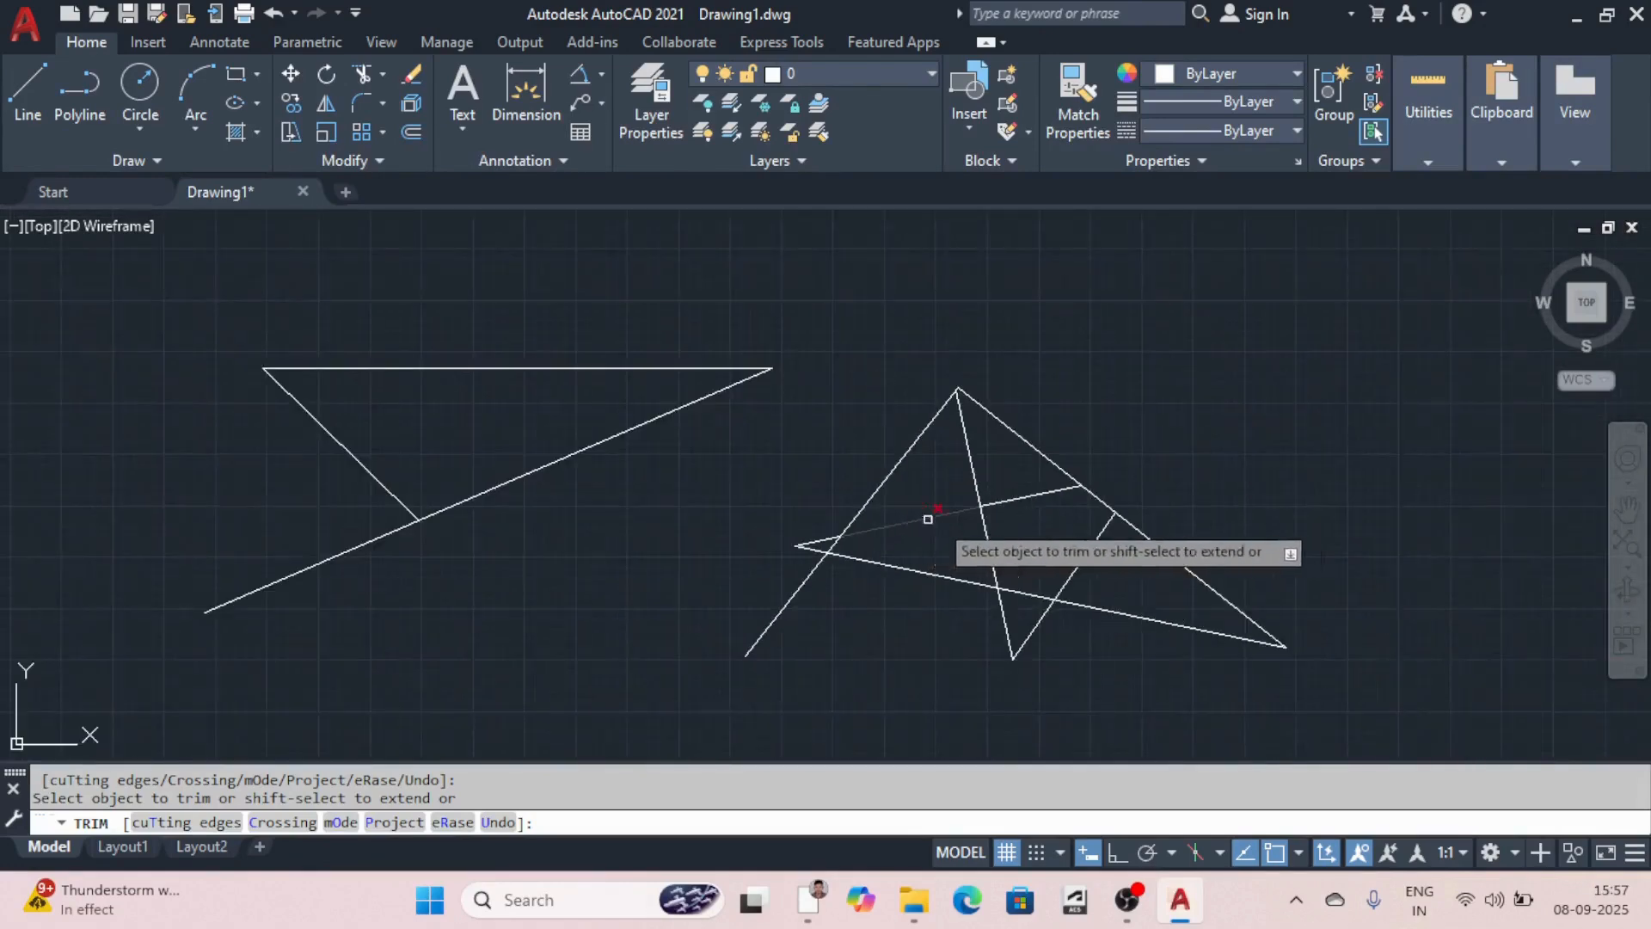
{"action": "scroll", "coordinate": [1043, 627], "scroll_direction": "up", "scroll_amount": 2}
{"action": "scroll", "coordinate": [1032, 634], "scroll_direction": "down", "scroll_amount": 2}
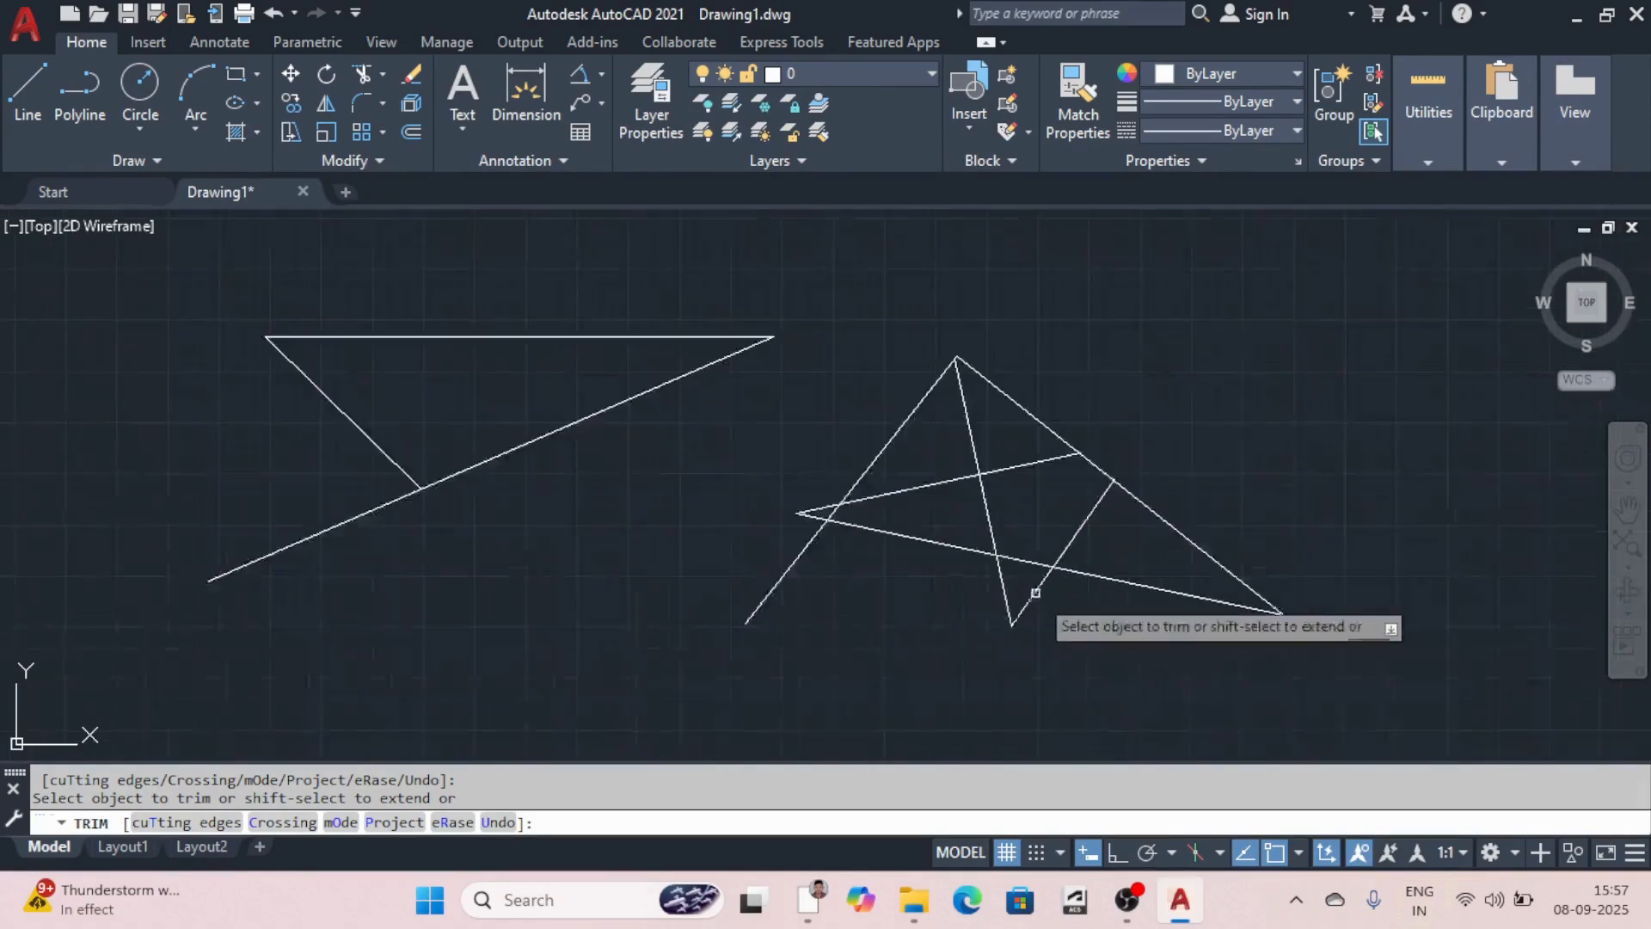
{"action": "key", "text": "Escape"}
{"action": "key", "text": "Escape"}
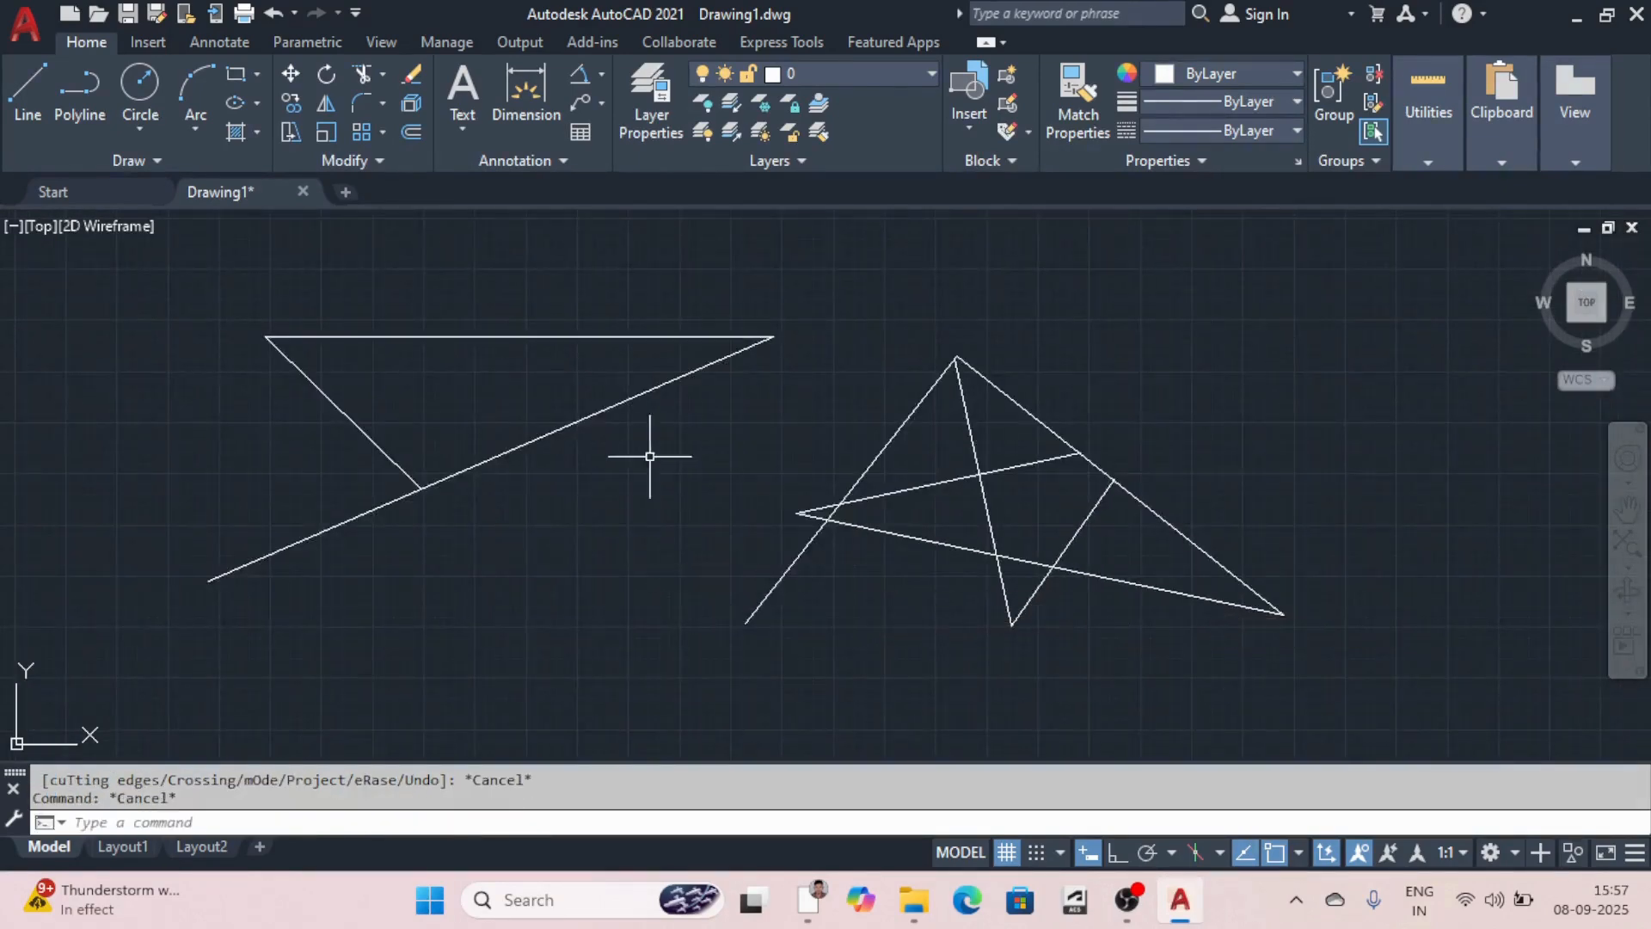
Step: Draw a roughly square freehand rectangle to the right of the two line figures
{"action": "scroll", "coordinate": [647, 469], "scroll_direction": "down", "scroll_amount": 2}
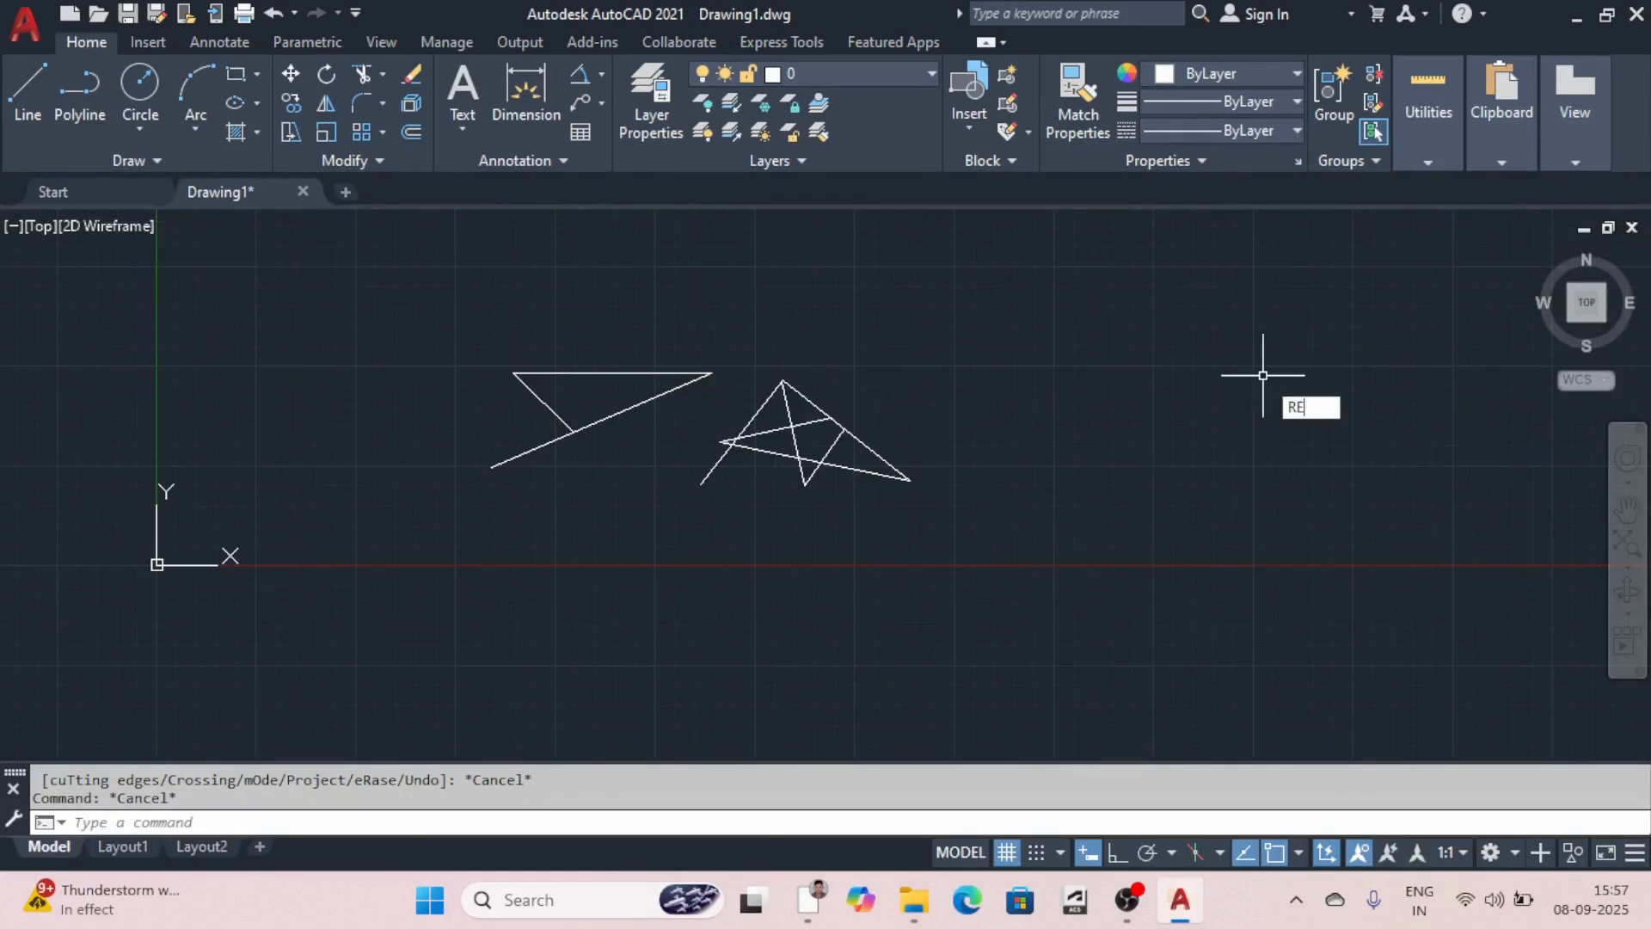
{"action": "type", "text": "rec"}
{"action": "key", "text": "Return"}
{"action": "left_click", "coordinate": [1051, 449]}
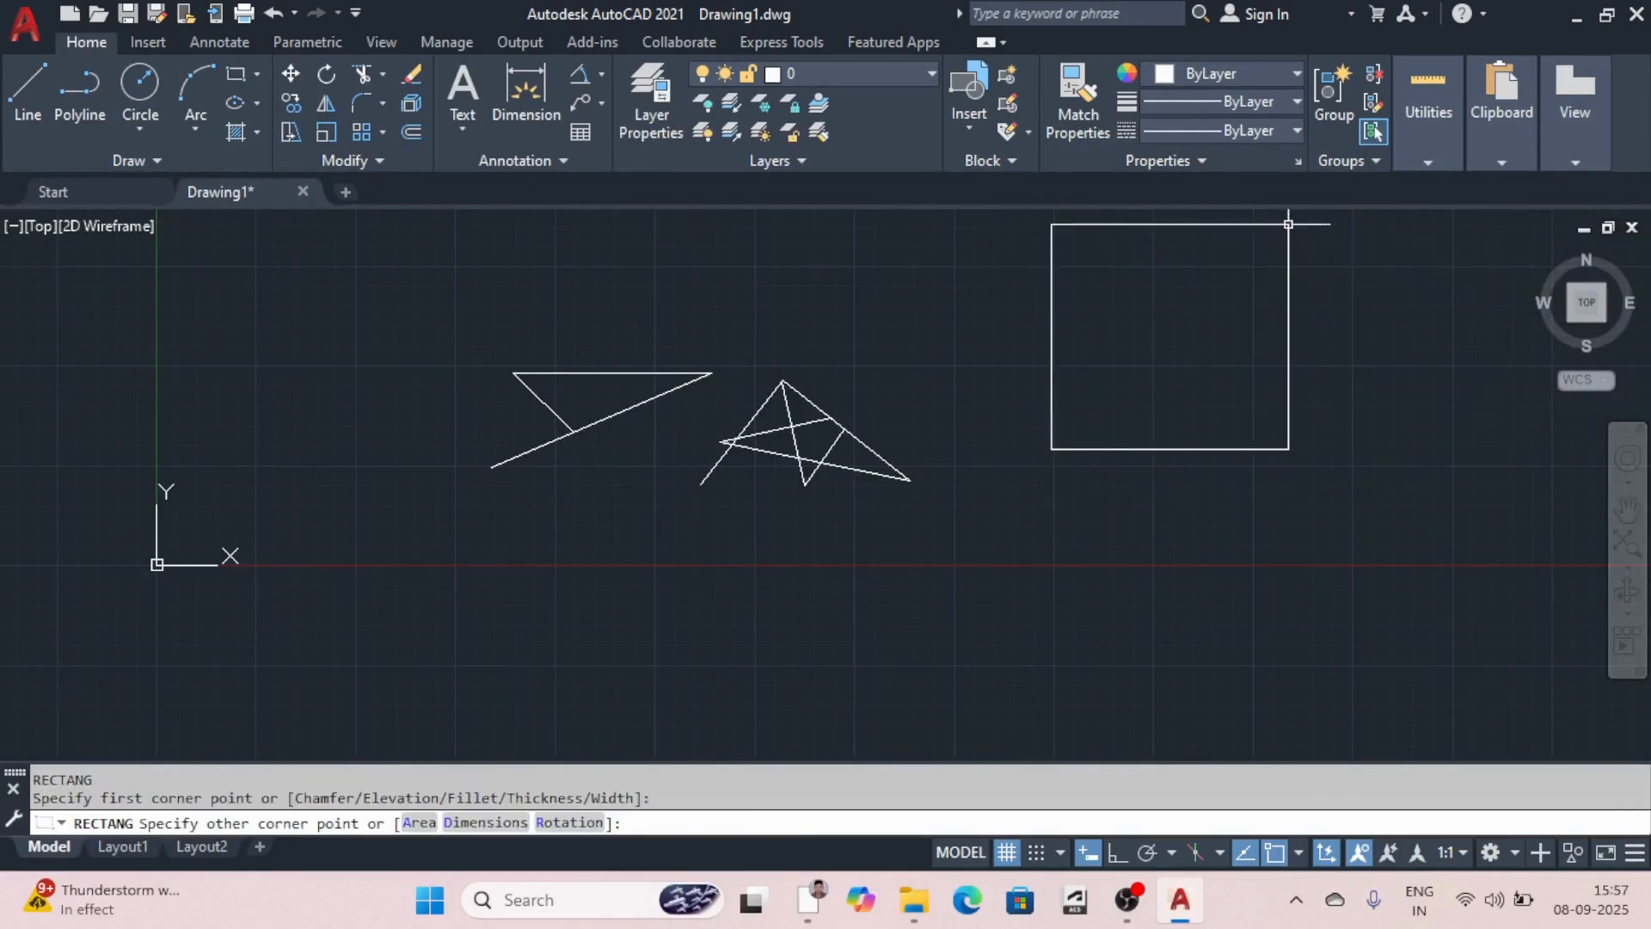
{"action": "left_click", "coordinate": [1288, 225]}
{"action": "scroll", "coordinate": [1075, 341], "scroll_direction": "down", "scroll_amount": 3}
{"action": "scroll", "coordinate": [1051, 372], "scroll_direction": "up", "scroll_amount": 3}
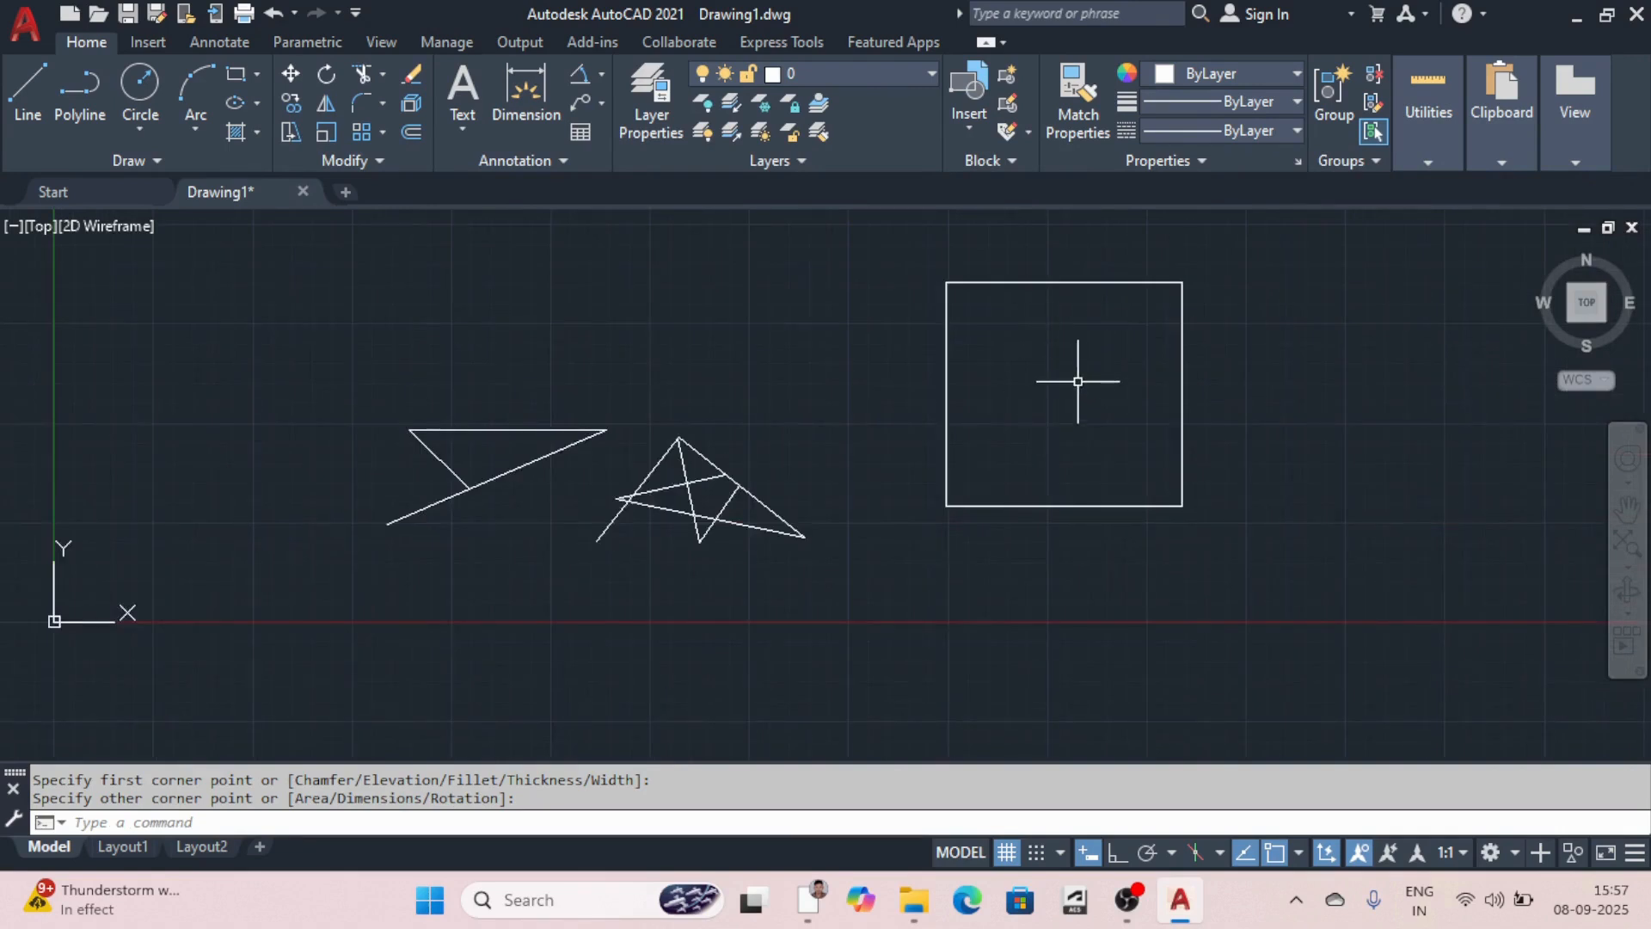
Step: Draw a freehand chain of connected lines crossing the new rectangle and zigzagging above it, ending in a short diagonal tail
{"action": "scroll", "coordinate": [1050, 407], "scroll_direction": "down", "scroll_amount": 3}
{"action": "key", "text": "Return"}
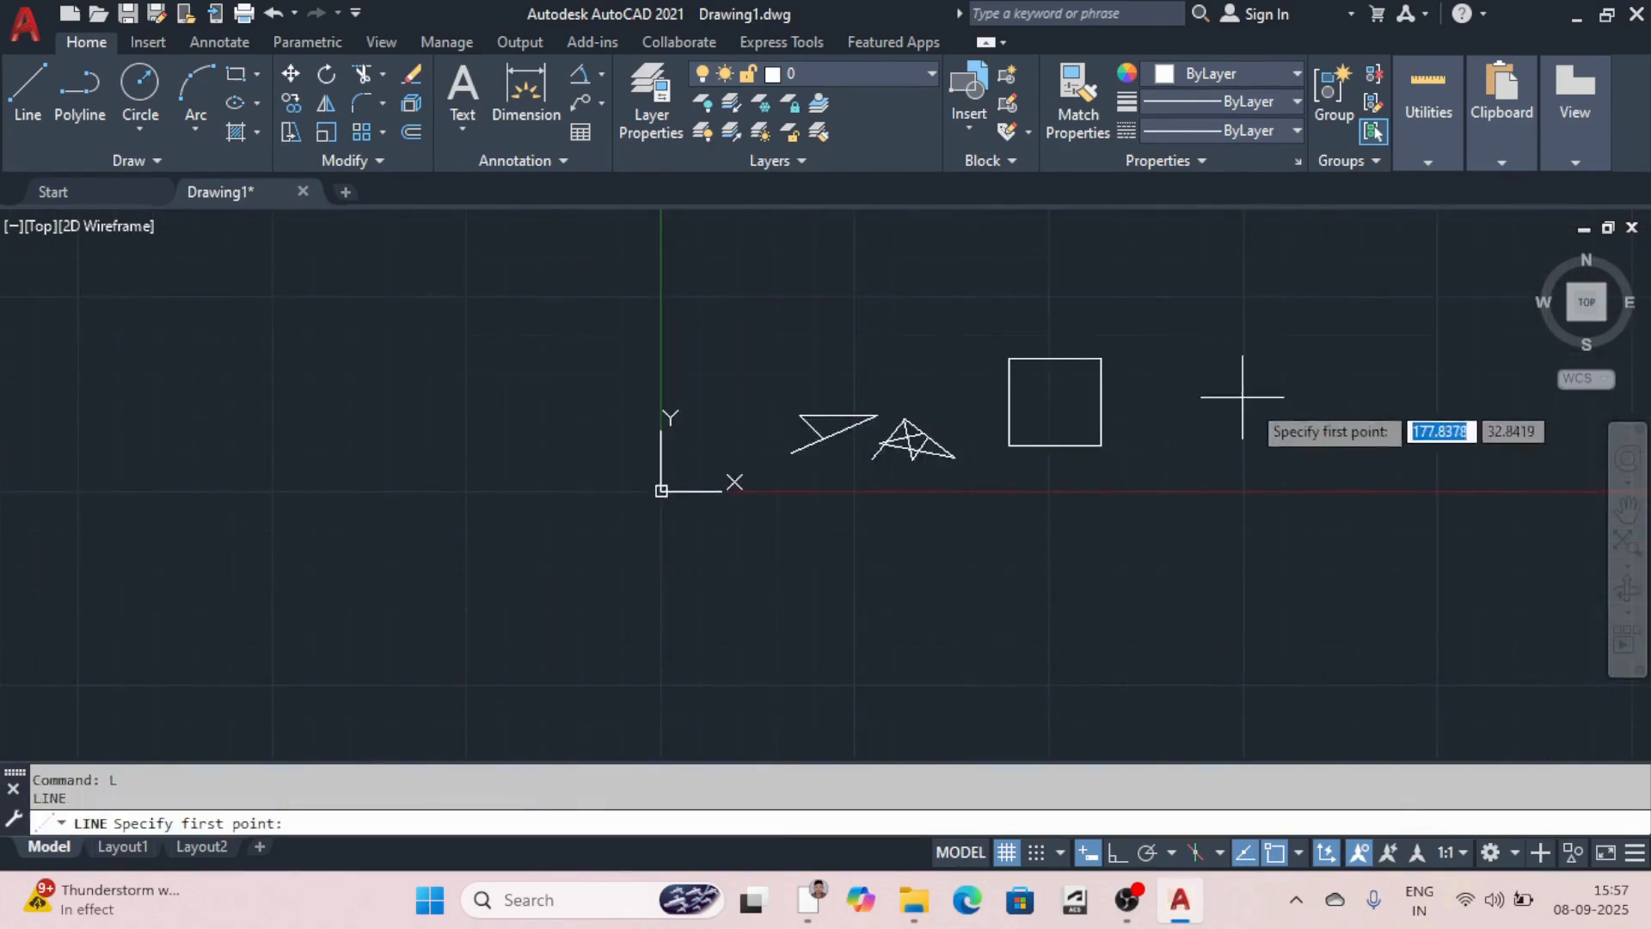
{"action": "left_click", "coordinate": [1251, 400]}
{"action": "left_click", "coordinate": [1009, 372]}
{"action": "left_click", "coordinate": [983, 268]}
{"action": "left_click", "coordinate": [1151, 328]}
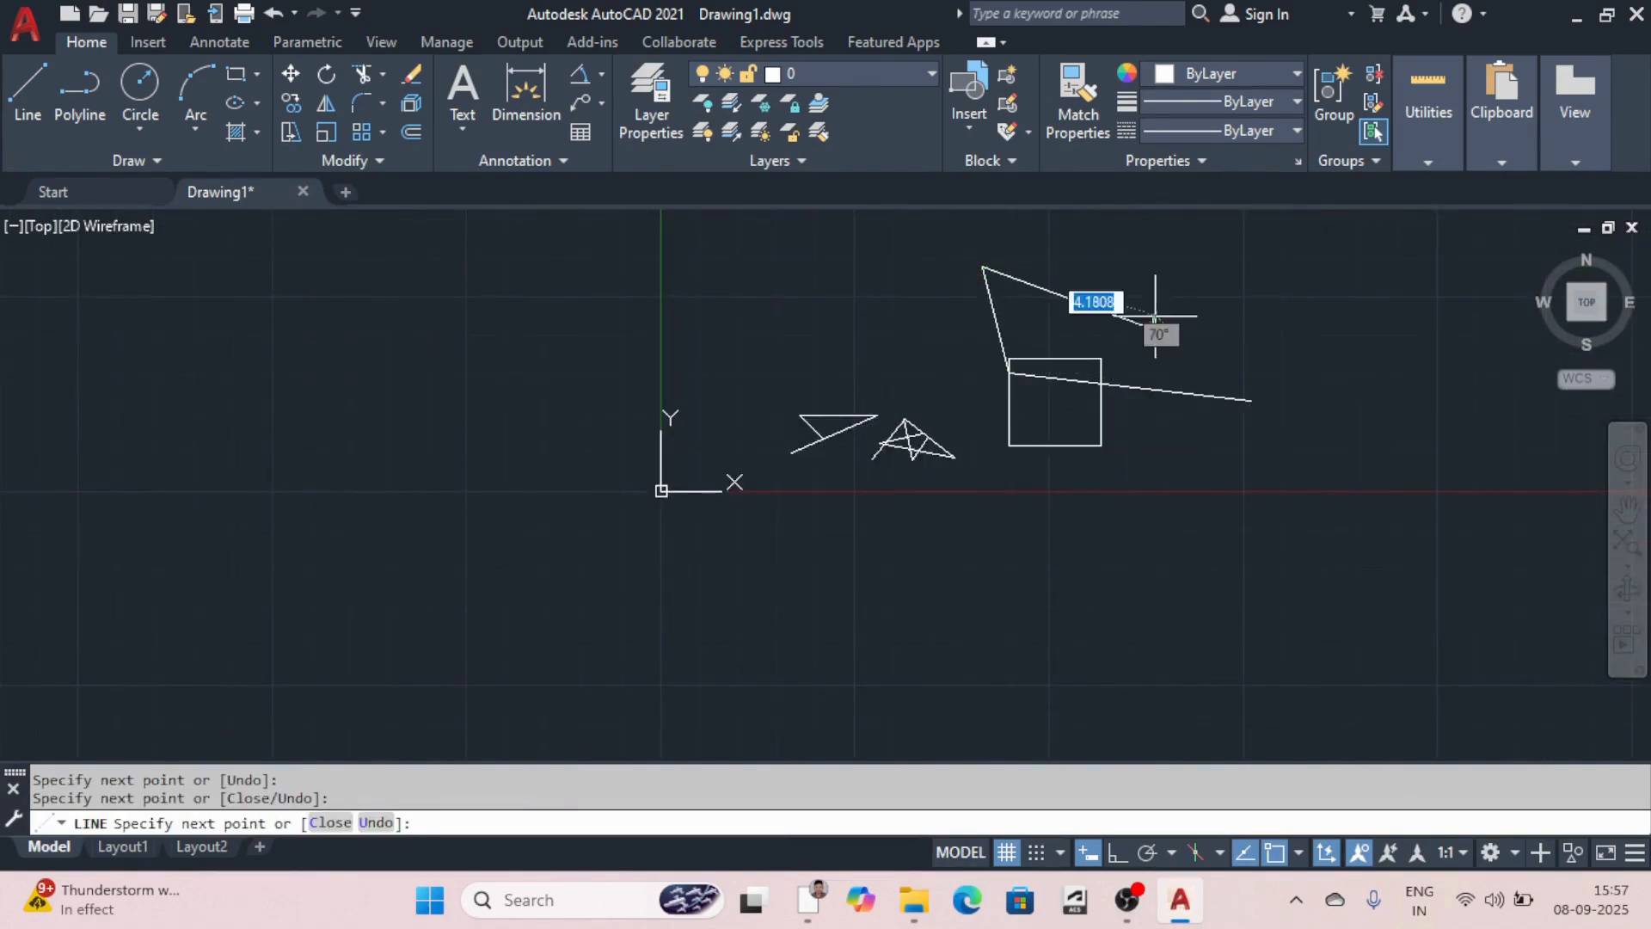
{"action": "left_click", "coordinate": [1175, 262]}
{"action": "left_click", "coordinate": [1113, 277]}
{"action": "left_click", "coordinate": [1134, 291]}
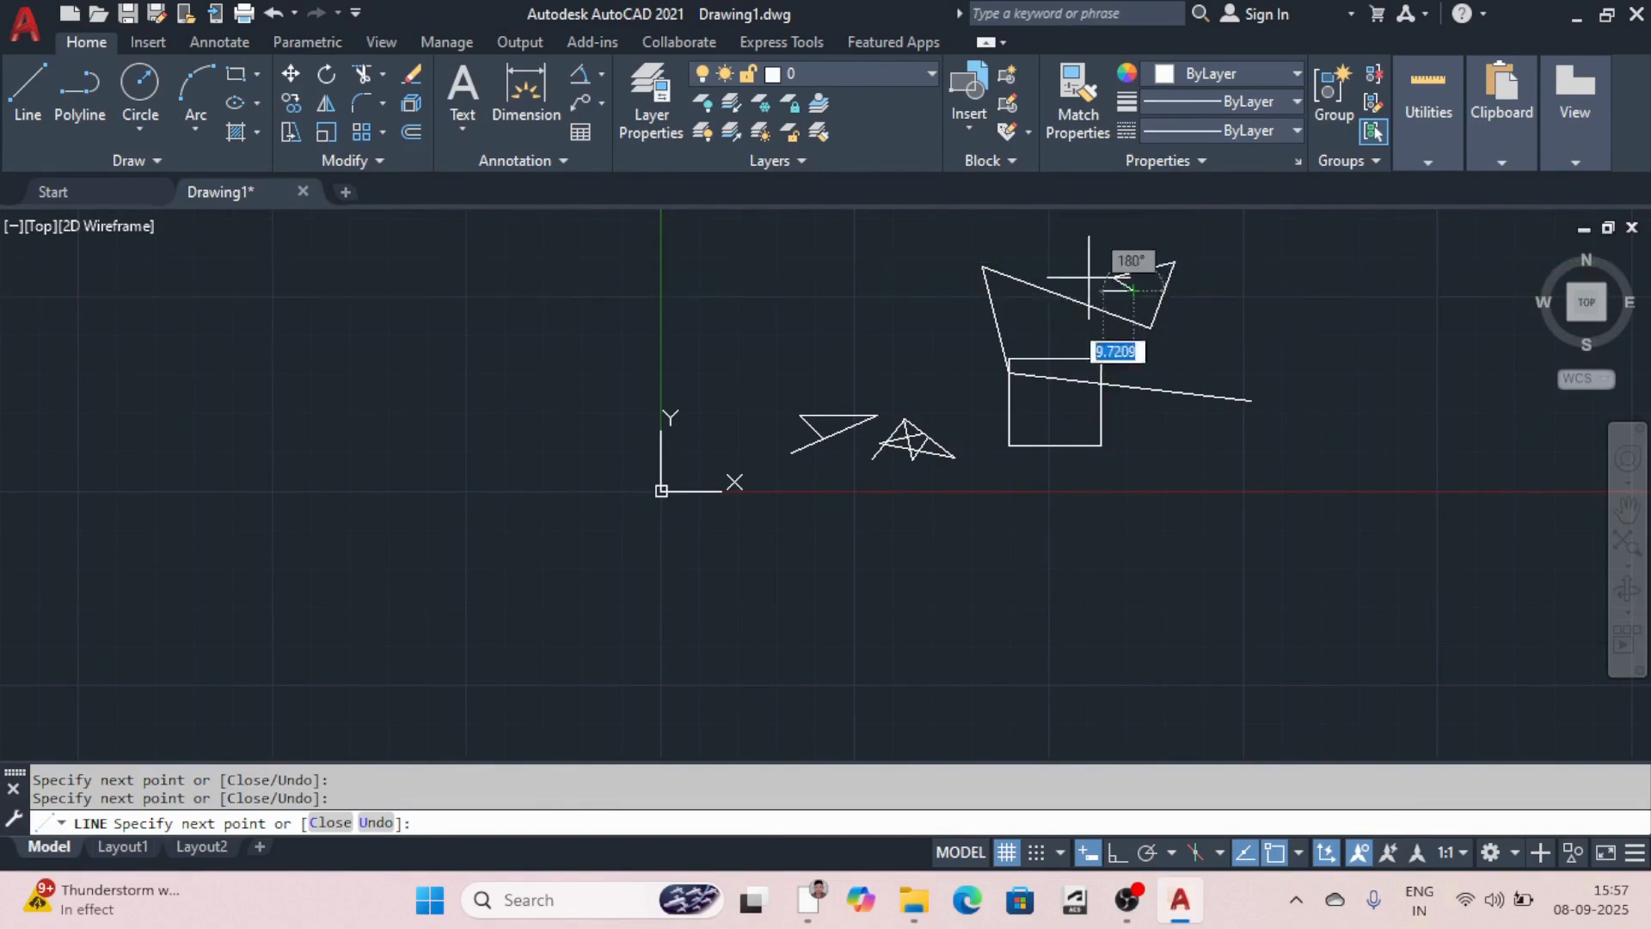
{"action": "left_click", "coordinate": [1071, 251]}
{"action": "left_click", "coordinate": [1071, 273]}
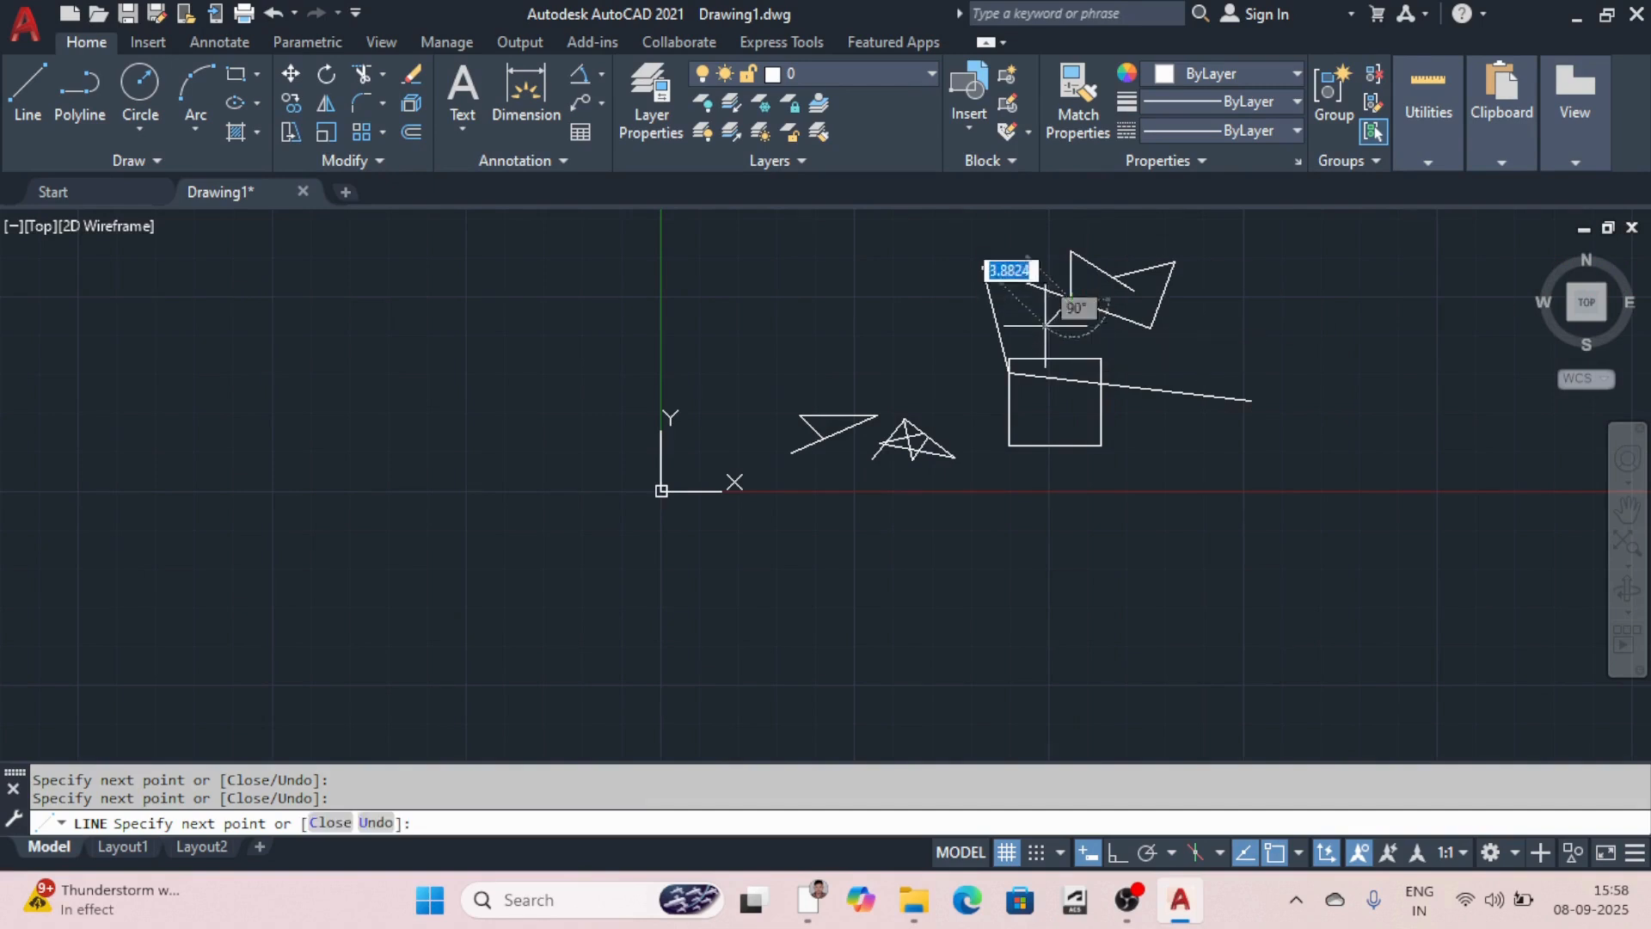
{"action": "key", "text": "Escape"}
Step: With the Extend command, lengthen the two short inner lines of the zigzag to the vertical line and the sloping outer side
{"action": "scroll", "coordinate": [1096, 242], "scroll_direction": "down", "scroll_amount": 5}
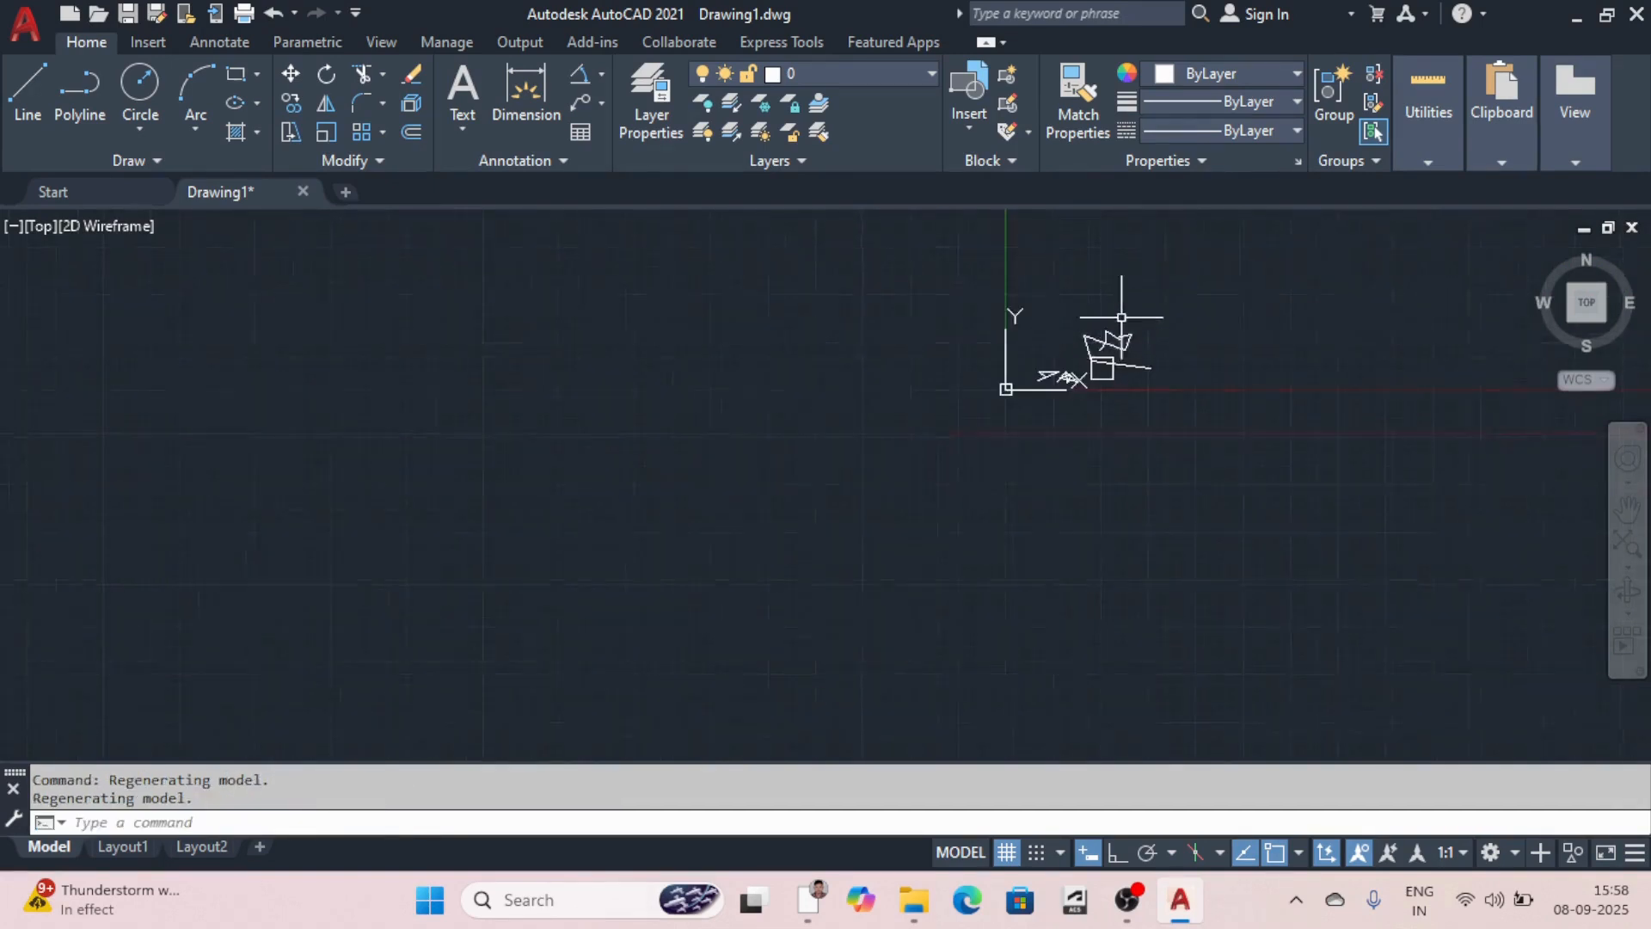
{"action": "scroll", "coordinate": [1086, 333], "scroll_direction": "up", "scroll_amount": 5}
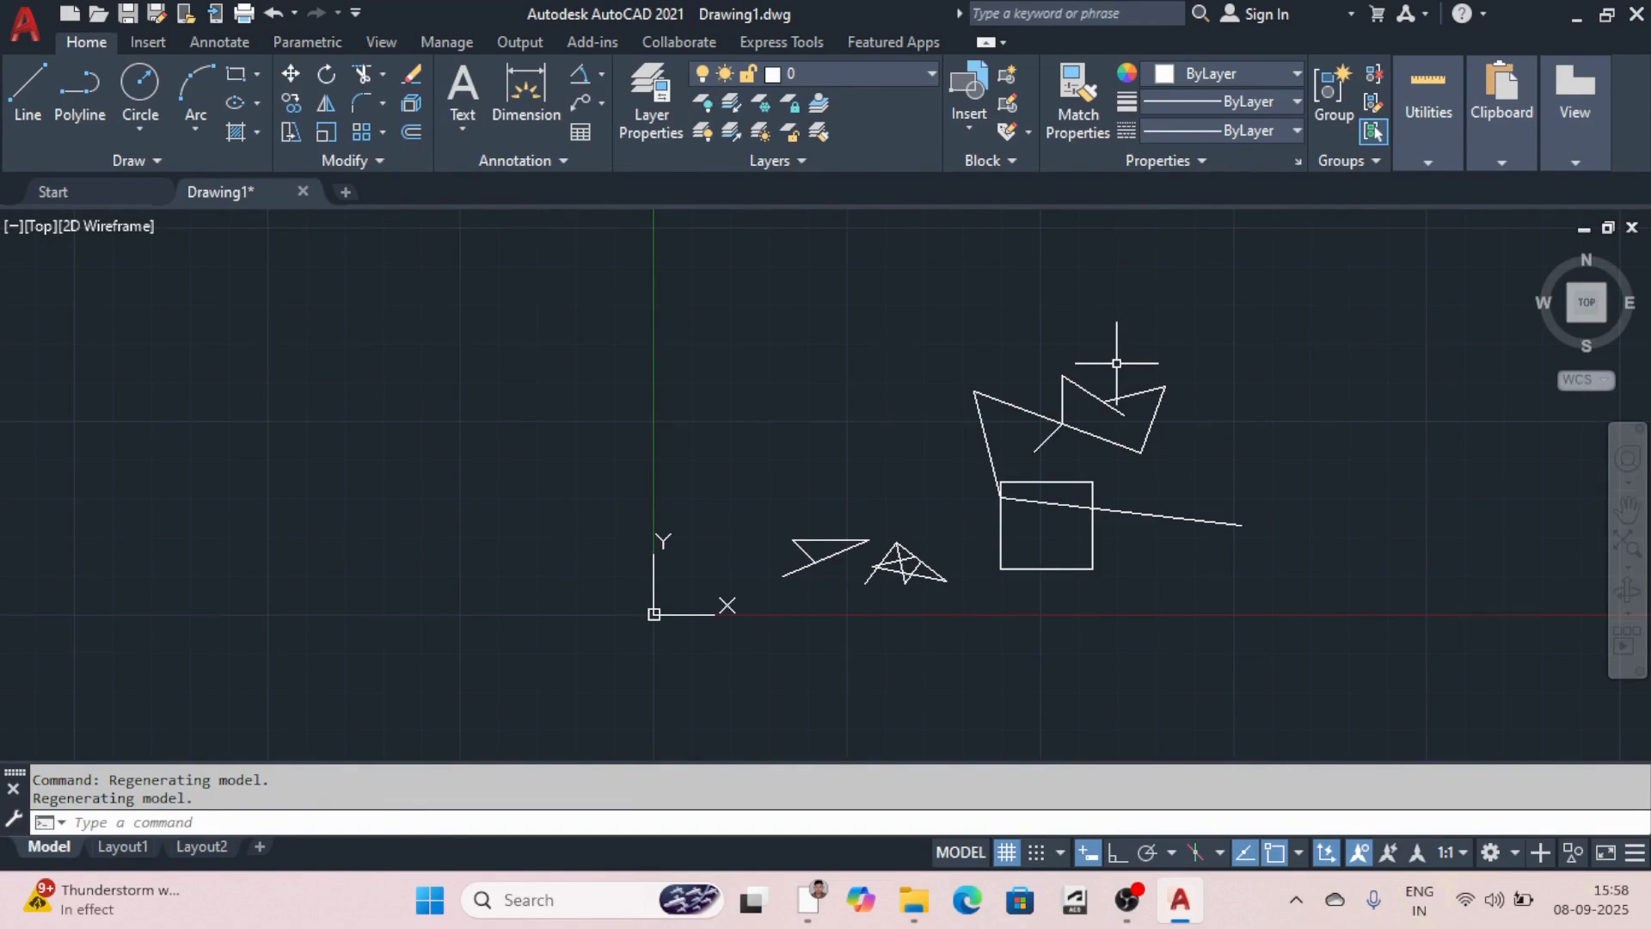
{"action": "type", "text": "E"}
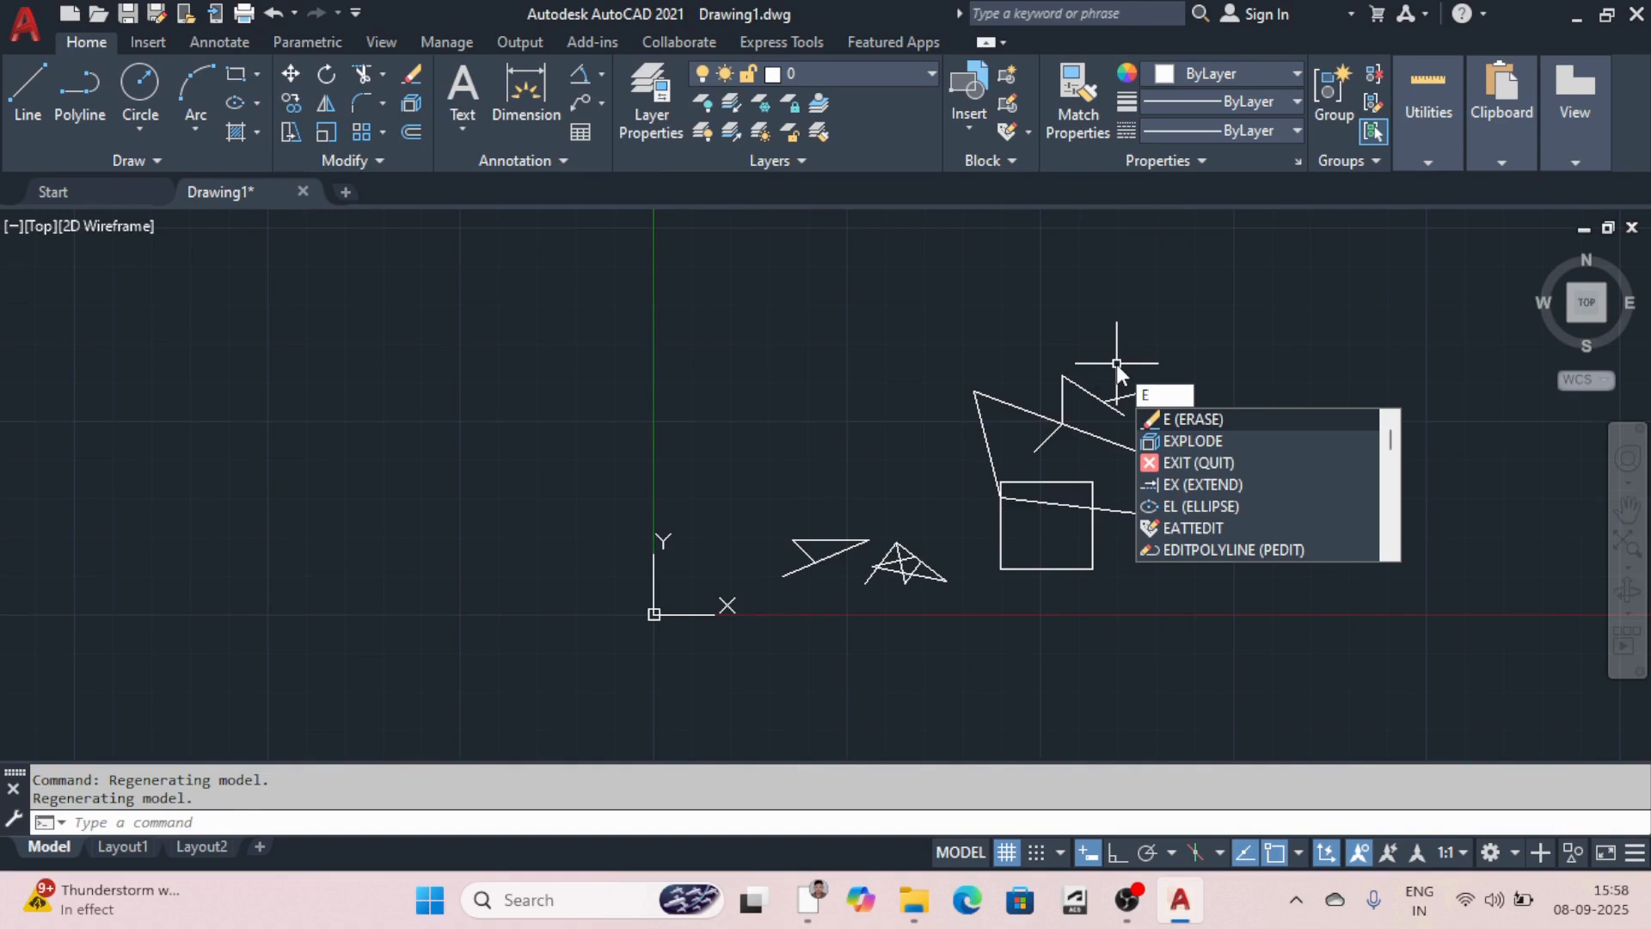
{"action": "type", "text": "X"}
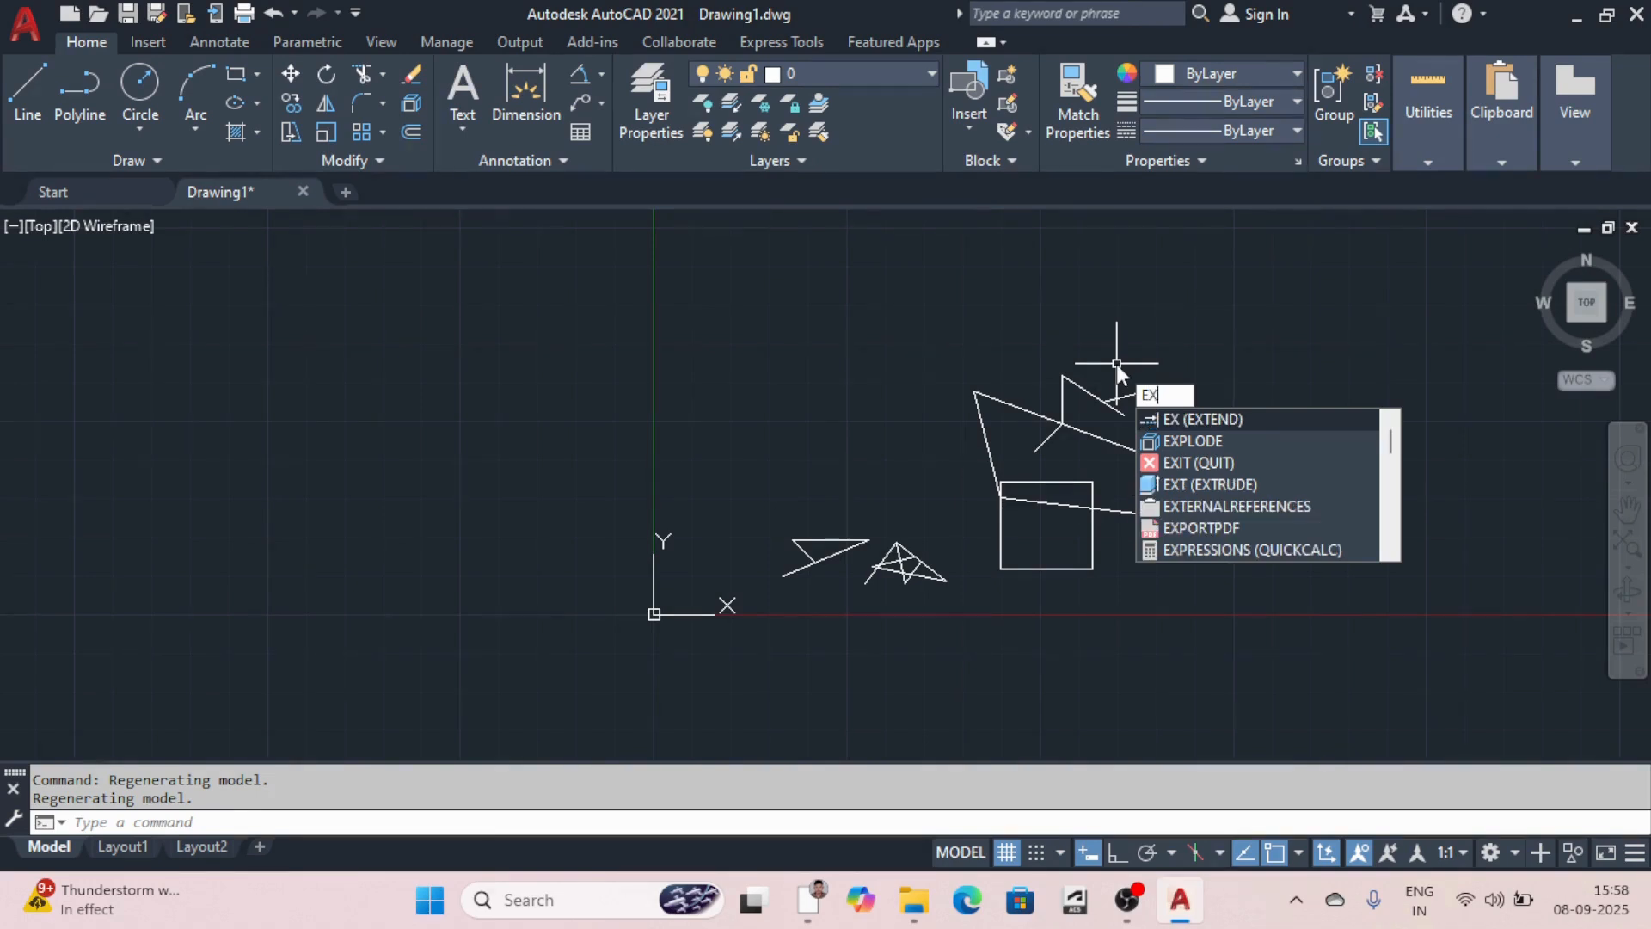
{"action": "key", "text": "Return"}
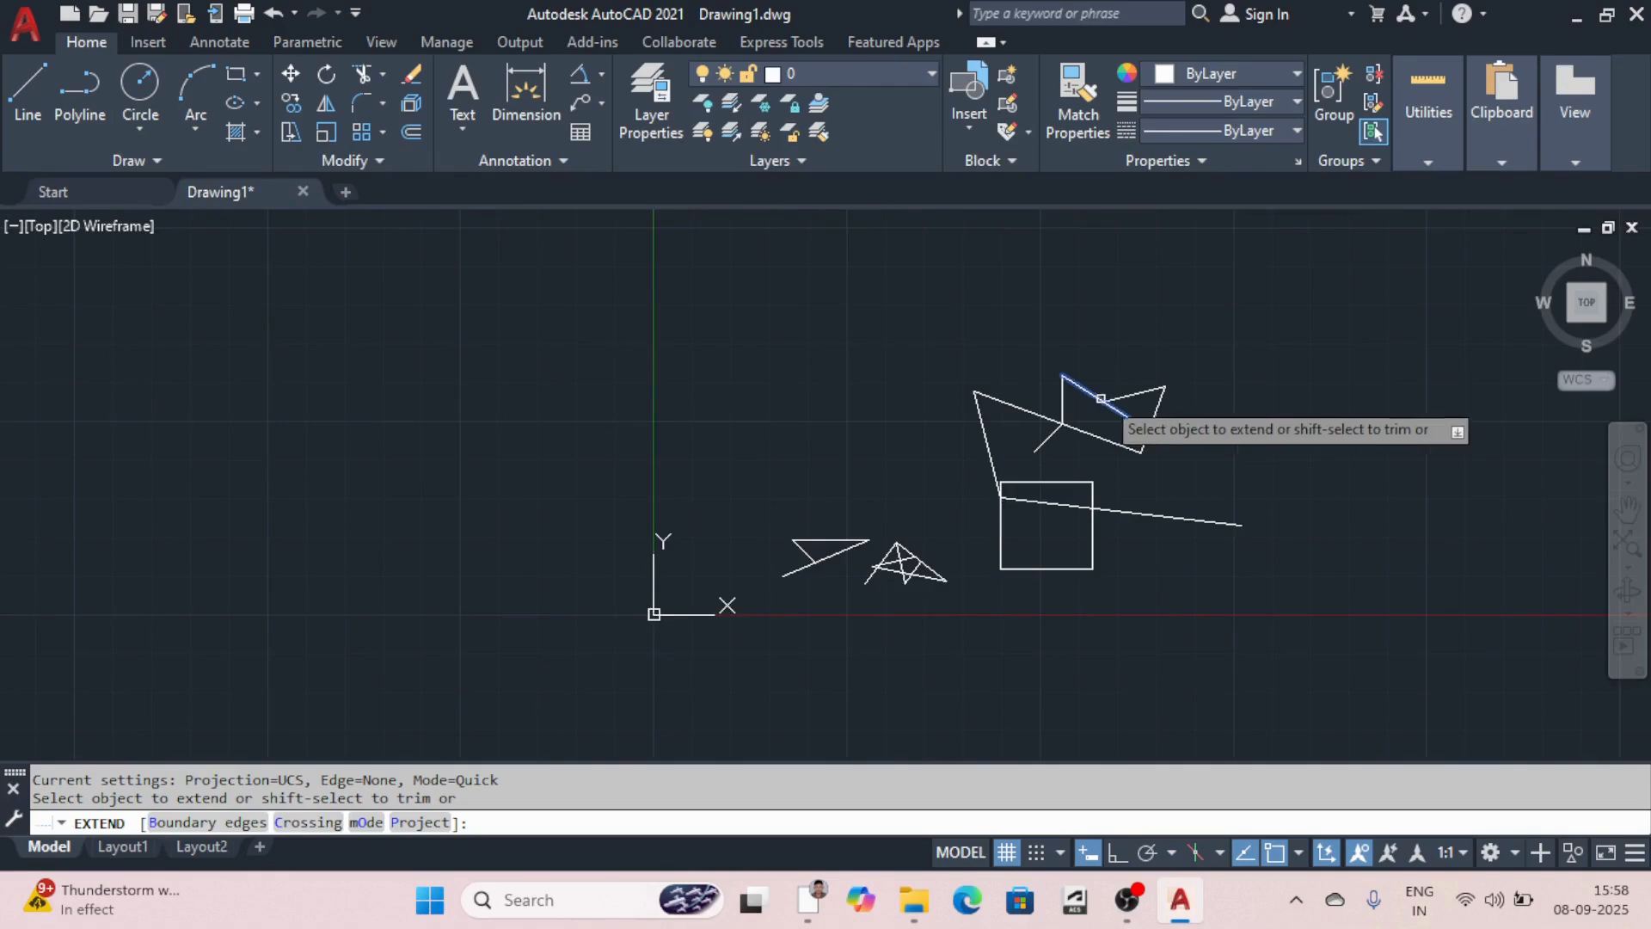
{"action": "scroll", "coordinate": [1105, 383], "scroll_direction": "up", "scroll_amount": 8}
{"action": "scroll", "coordinate": [1129, 438], "scroll_direction": "down", "scroll_amount": 8}
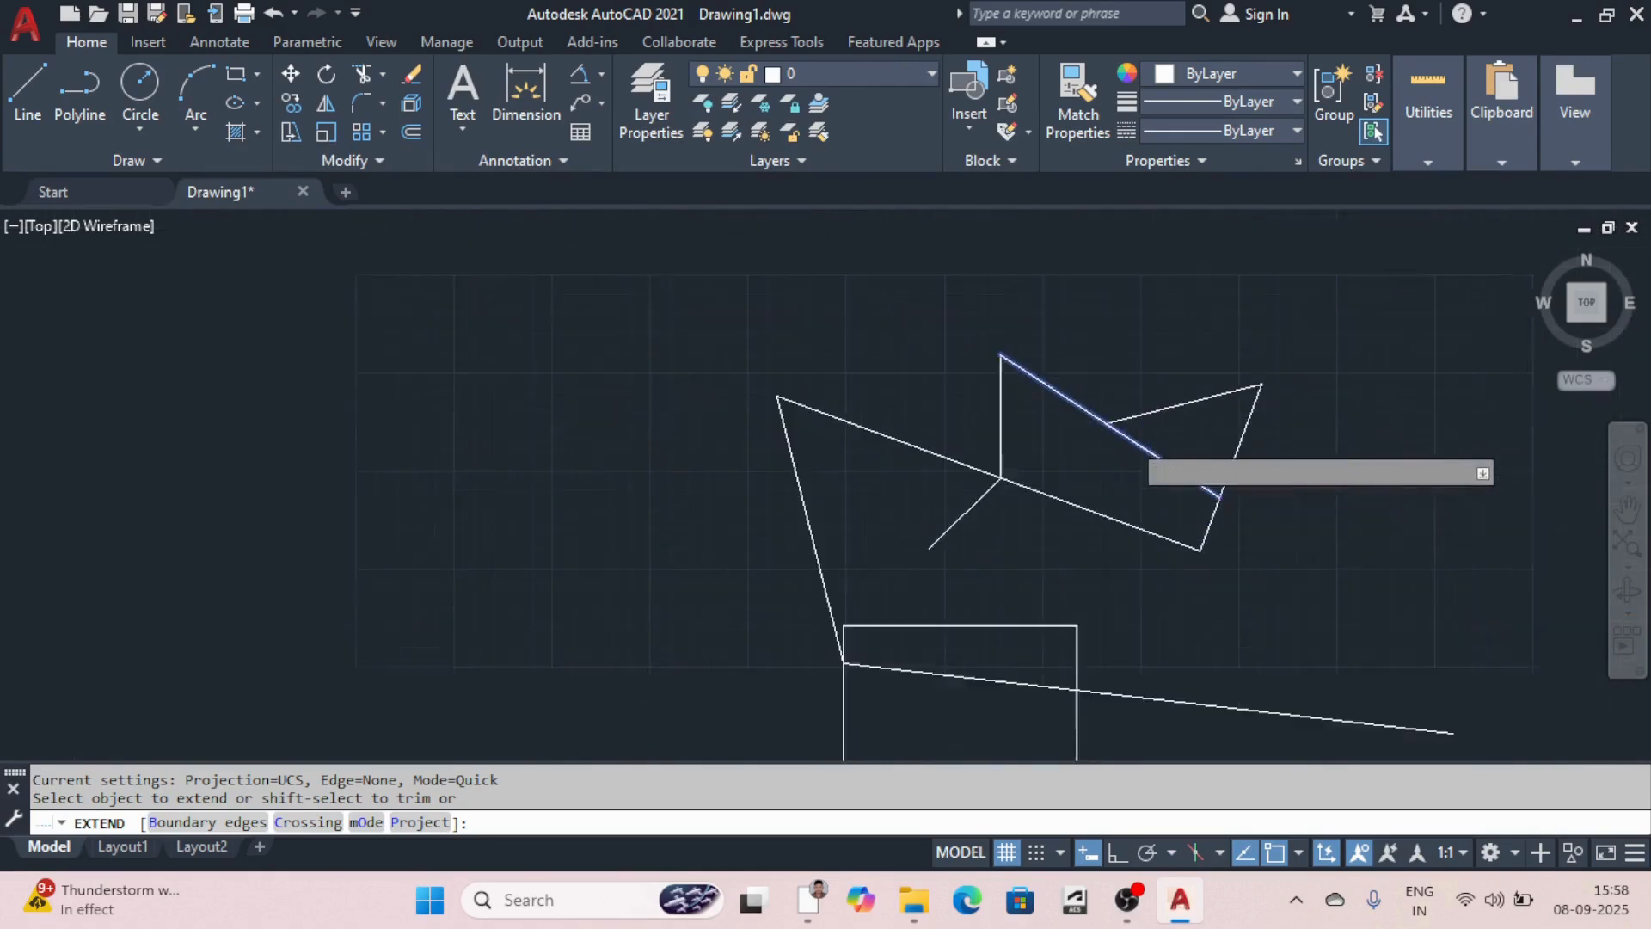
{"action": "scroll", "coordinate": [1194, 339], "scroll_direction": "up", "scroll_amount": 2}
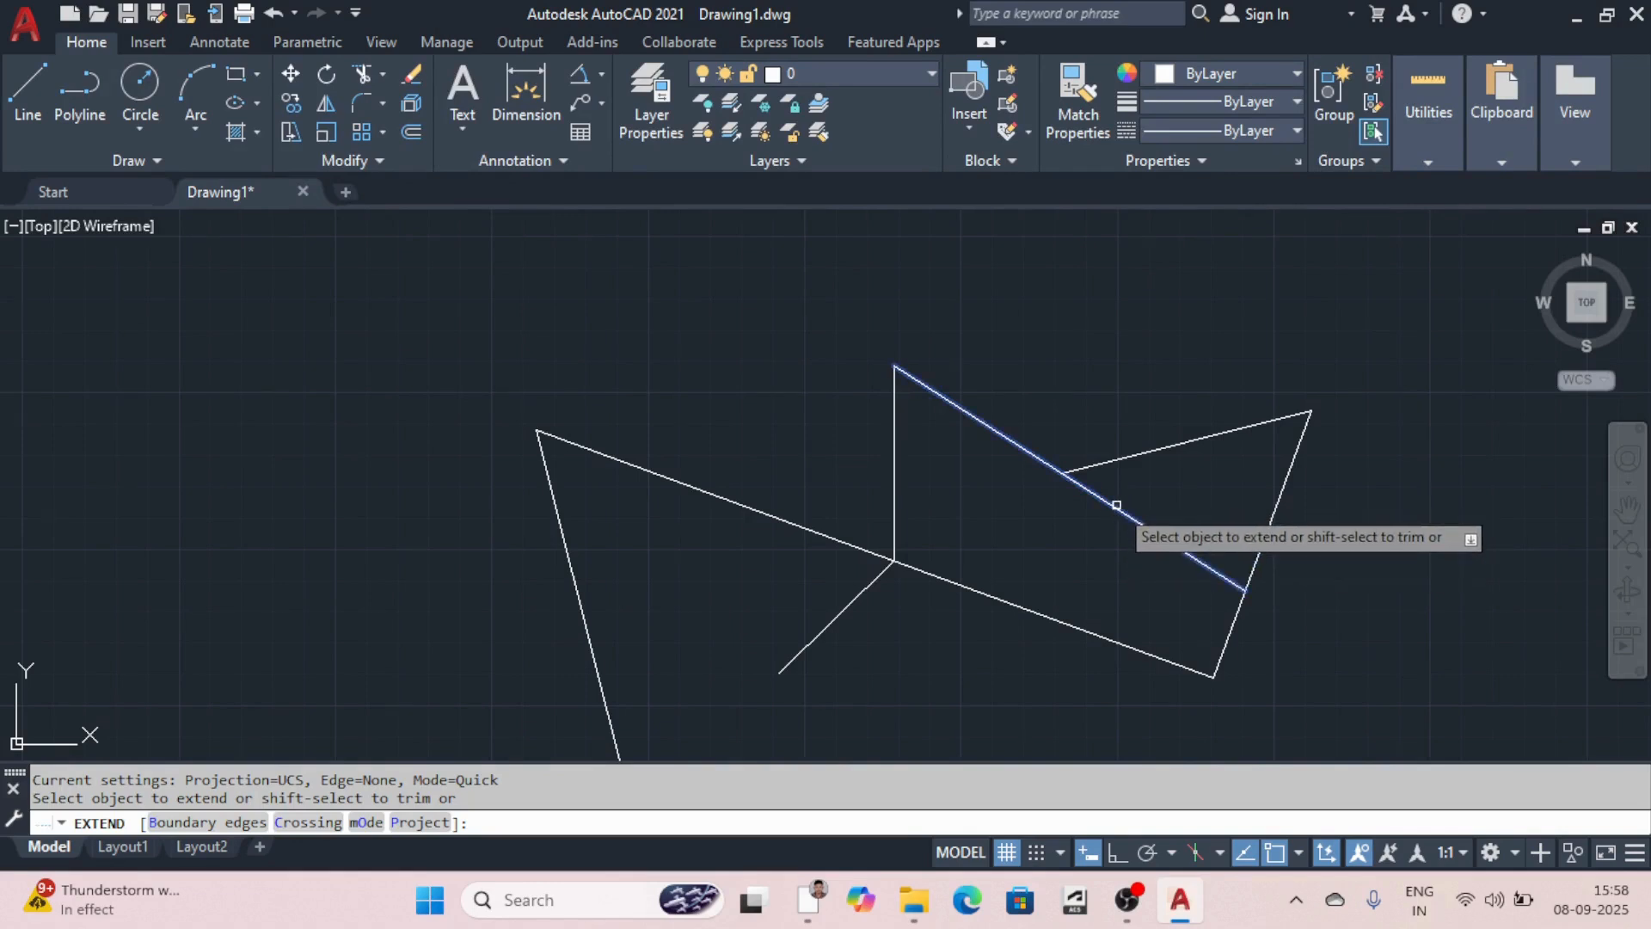
{"action": "scroll", "coordinate": [1117, 505], "scroll_direction": "up", "scroll_amount": 4}
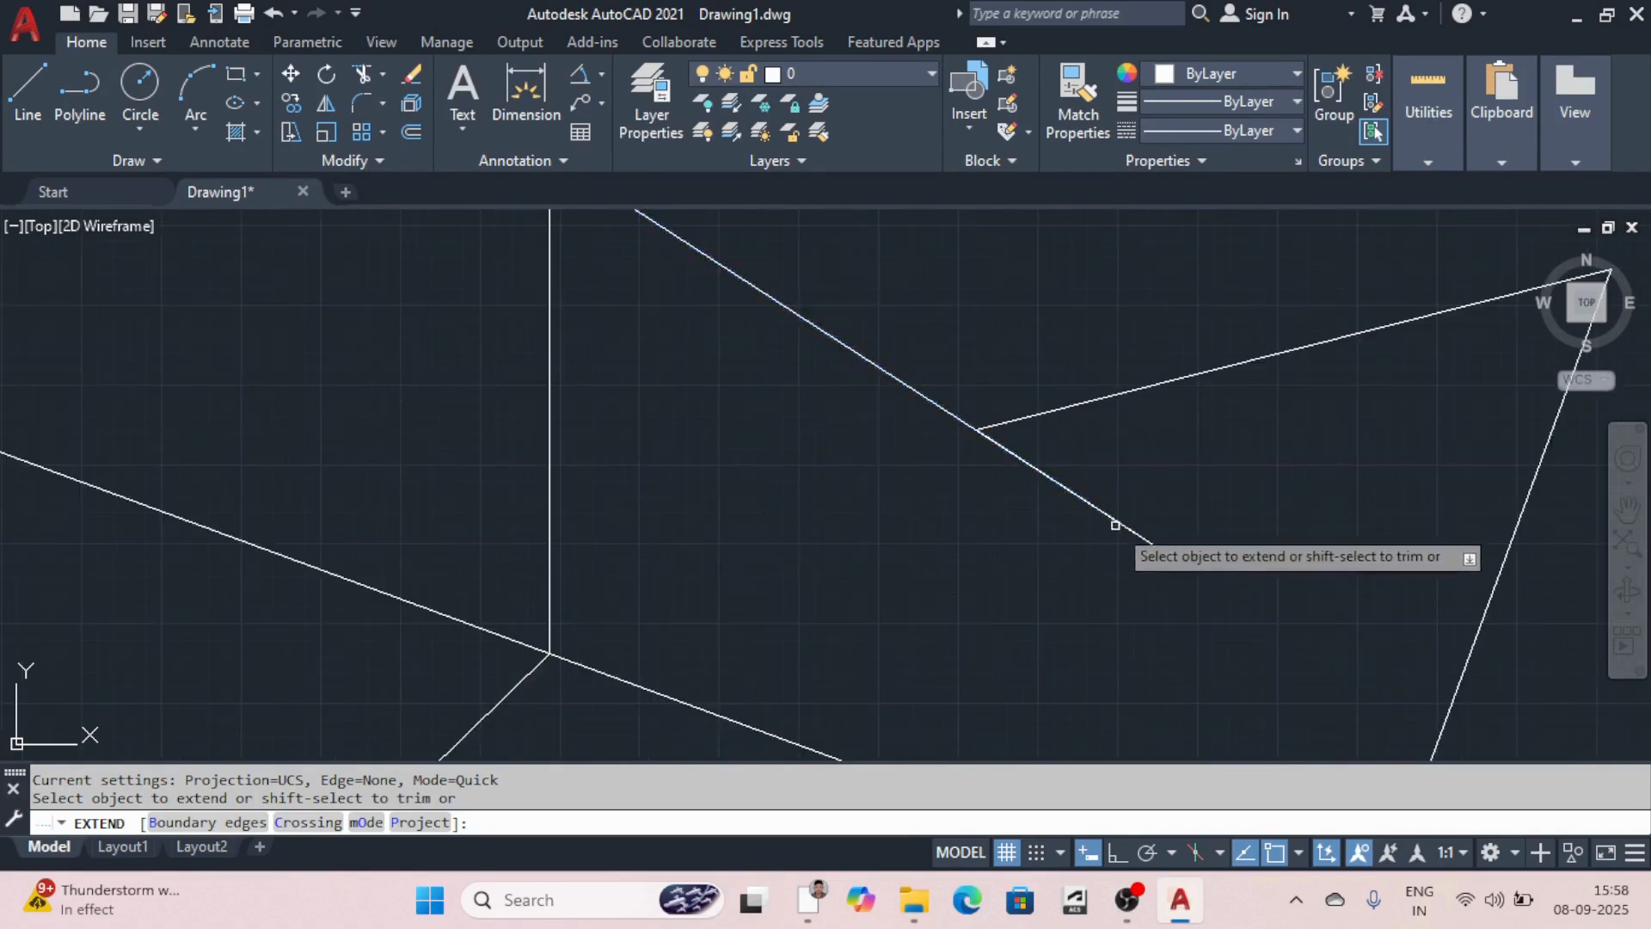
{"action": "scroll", "coordinate": [1116, 520], "scroll_direction": "down", "scroll_amount": 2}
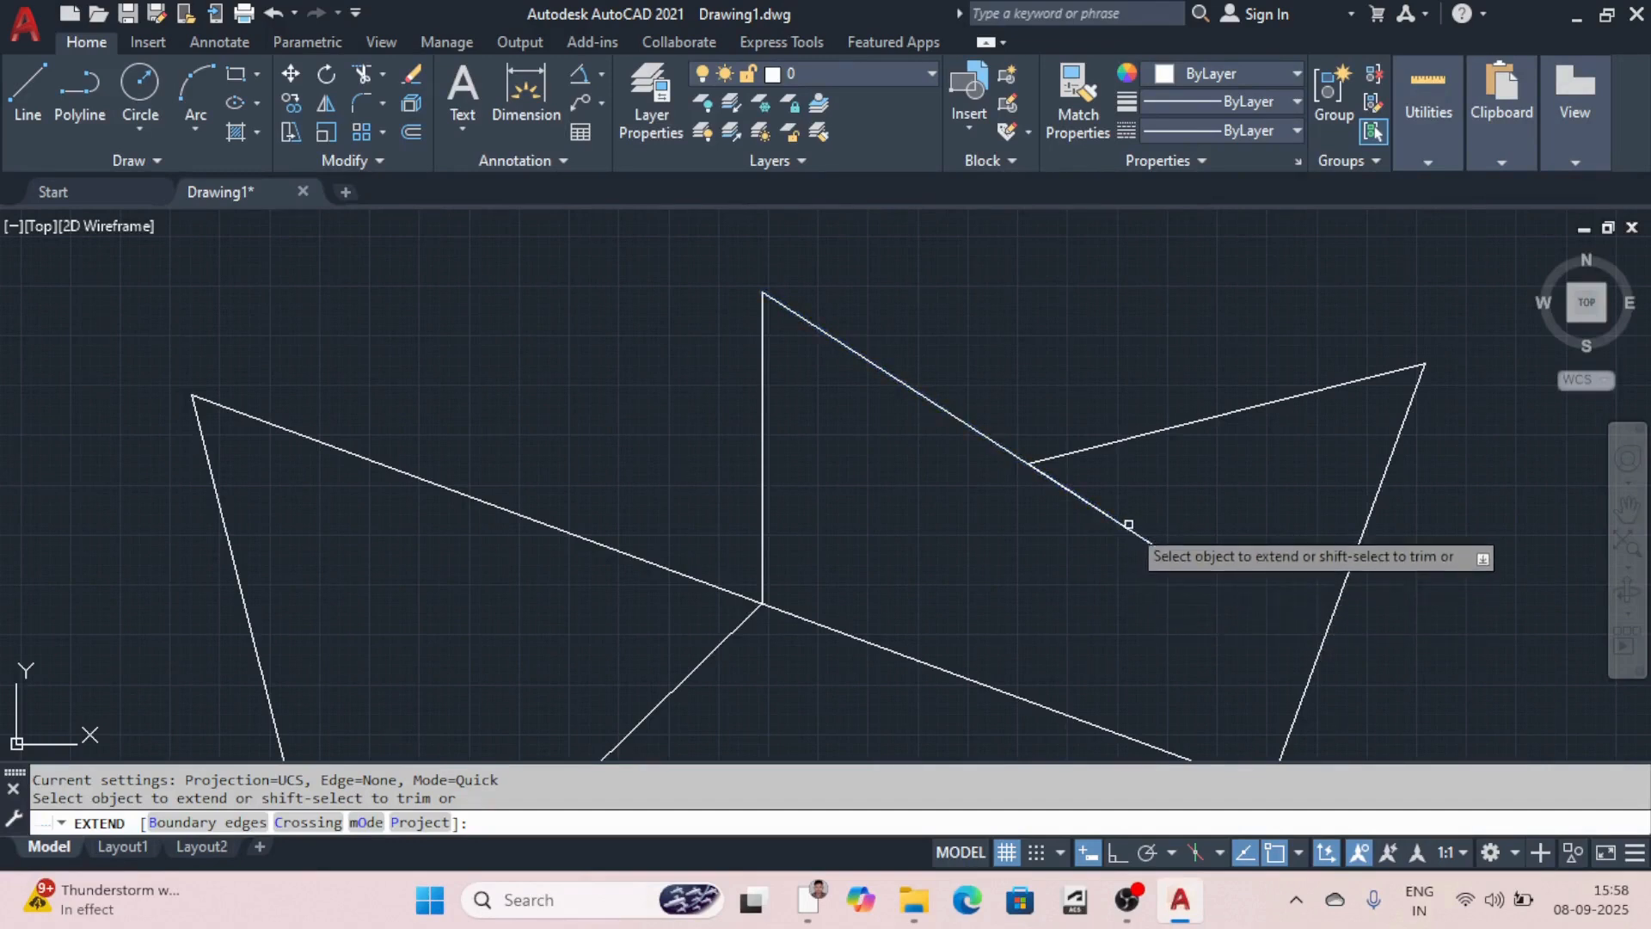
{"action": "left_click", "coordinate": [1093, 449]}
{"action": "left_click", "coordinate": [1108, 515]}
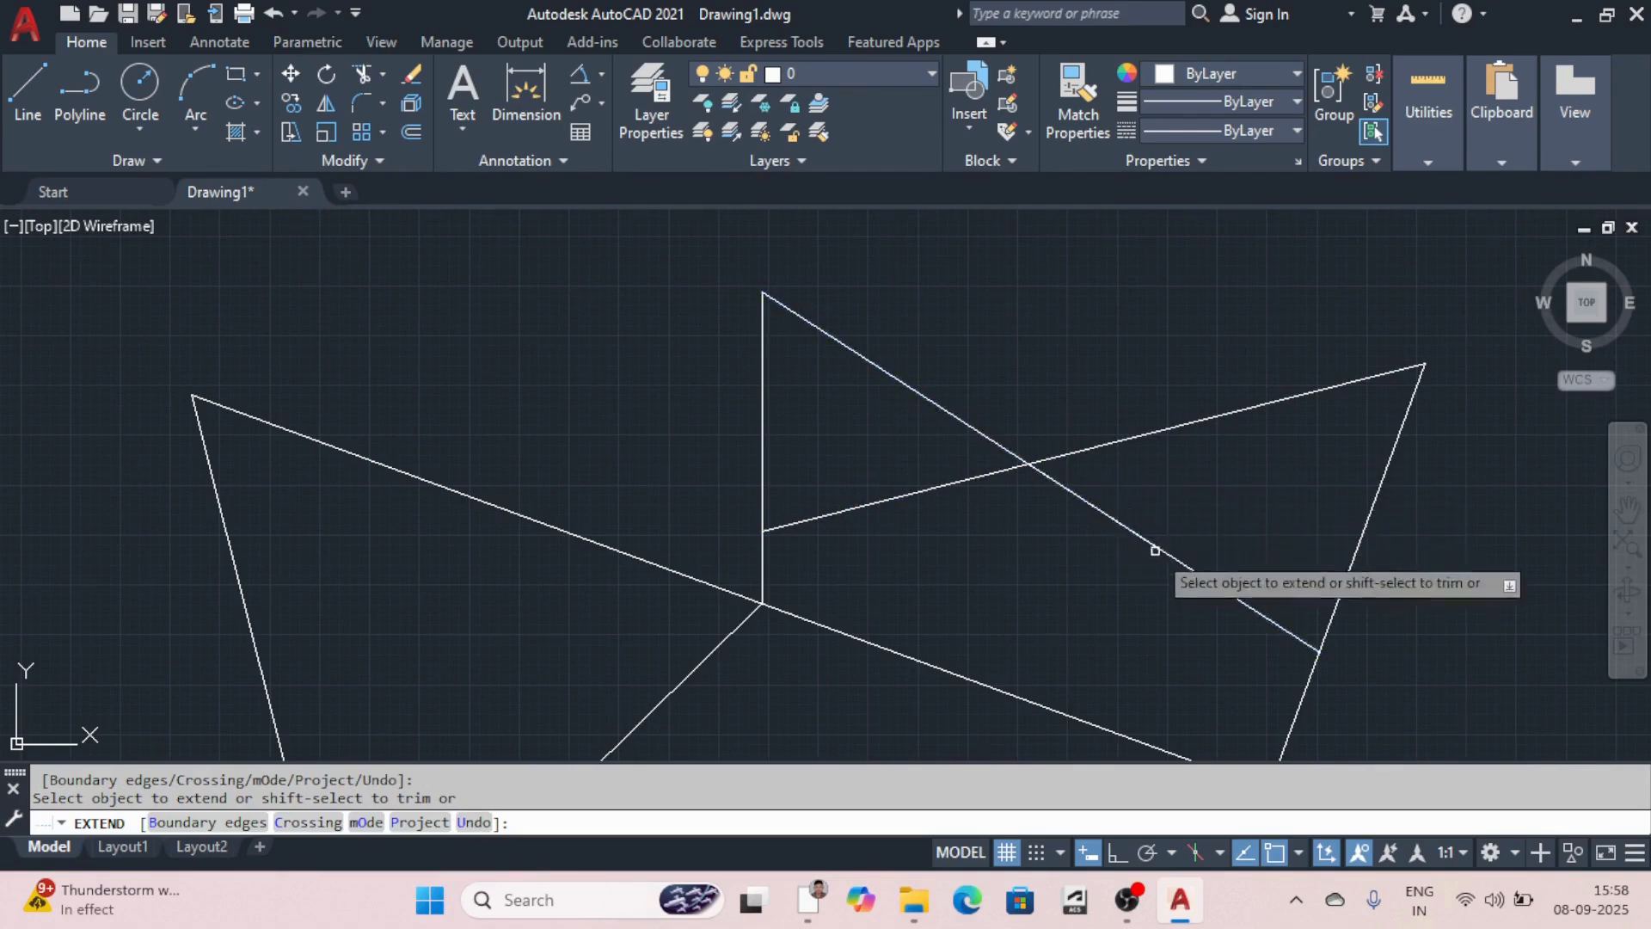
Step: Extend the zigzag's short diagonal tail down to the upper edge of the rectangle
{"action": "scroll", "coordinate": [1153, 550], "scroll_direction": "down", "scroll_amount": 5}
{"action": "left_click", "coordinate": [1029, 595]}
{"action": "scroll", "coordinate": [1024, 603], "scroll_direction": "down", "scroll_amount": 5}
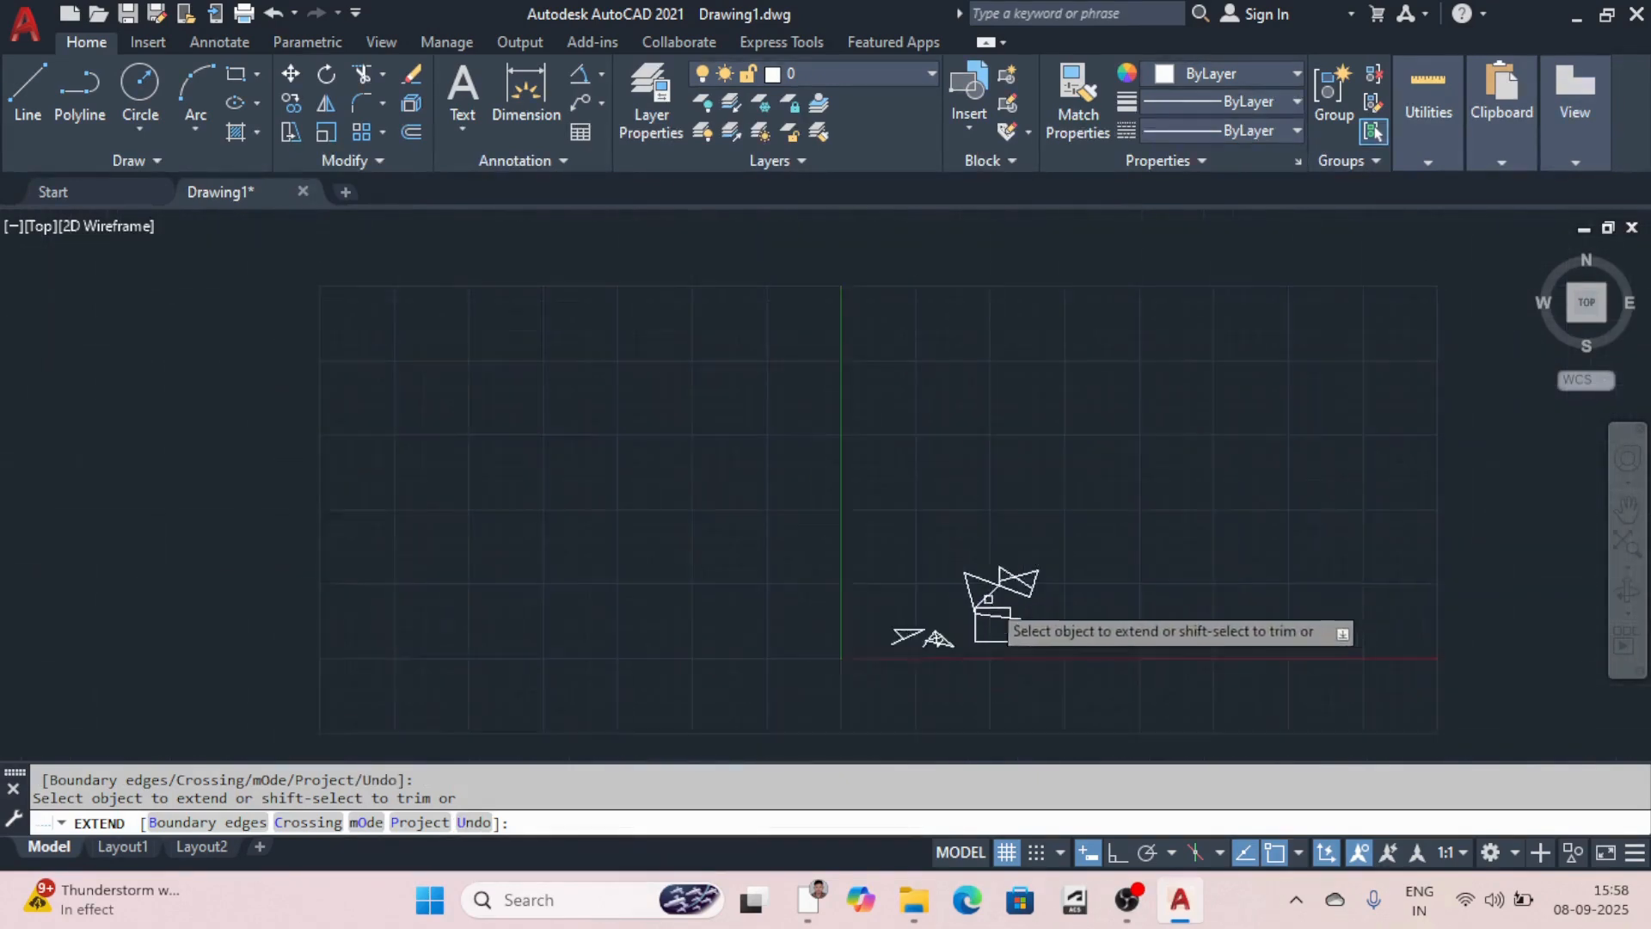
Step: Within the Extend command, trim away the diagonal tail and the extended inner line segments around their crossing
{"action": "scroll", "coordinate": [989, 593], "scroll_direction": "up", "scroll_amount": 5}
{"action": "scroll", "coordinate": [998, 512], "scroll_direction": "up", "scroll_amount": 5}
{"action": "scroll", "coordinate": [1076, 468], "scroll_direction": "down", "scroll_amount": 5}
{"action": "scroll", "coordinate": [1073, 472], "scroll_direction": "up", "scroll_amount": 4}
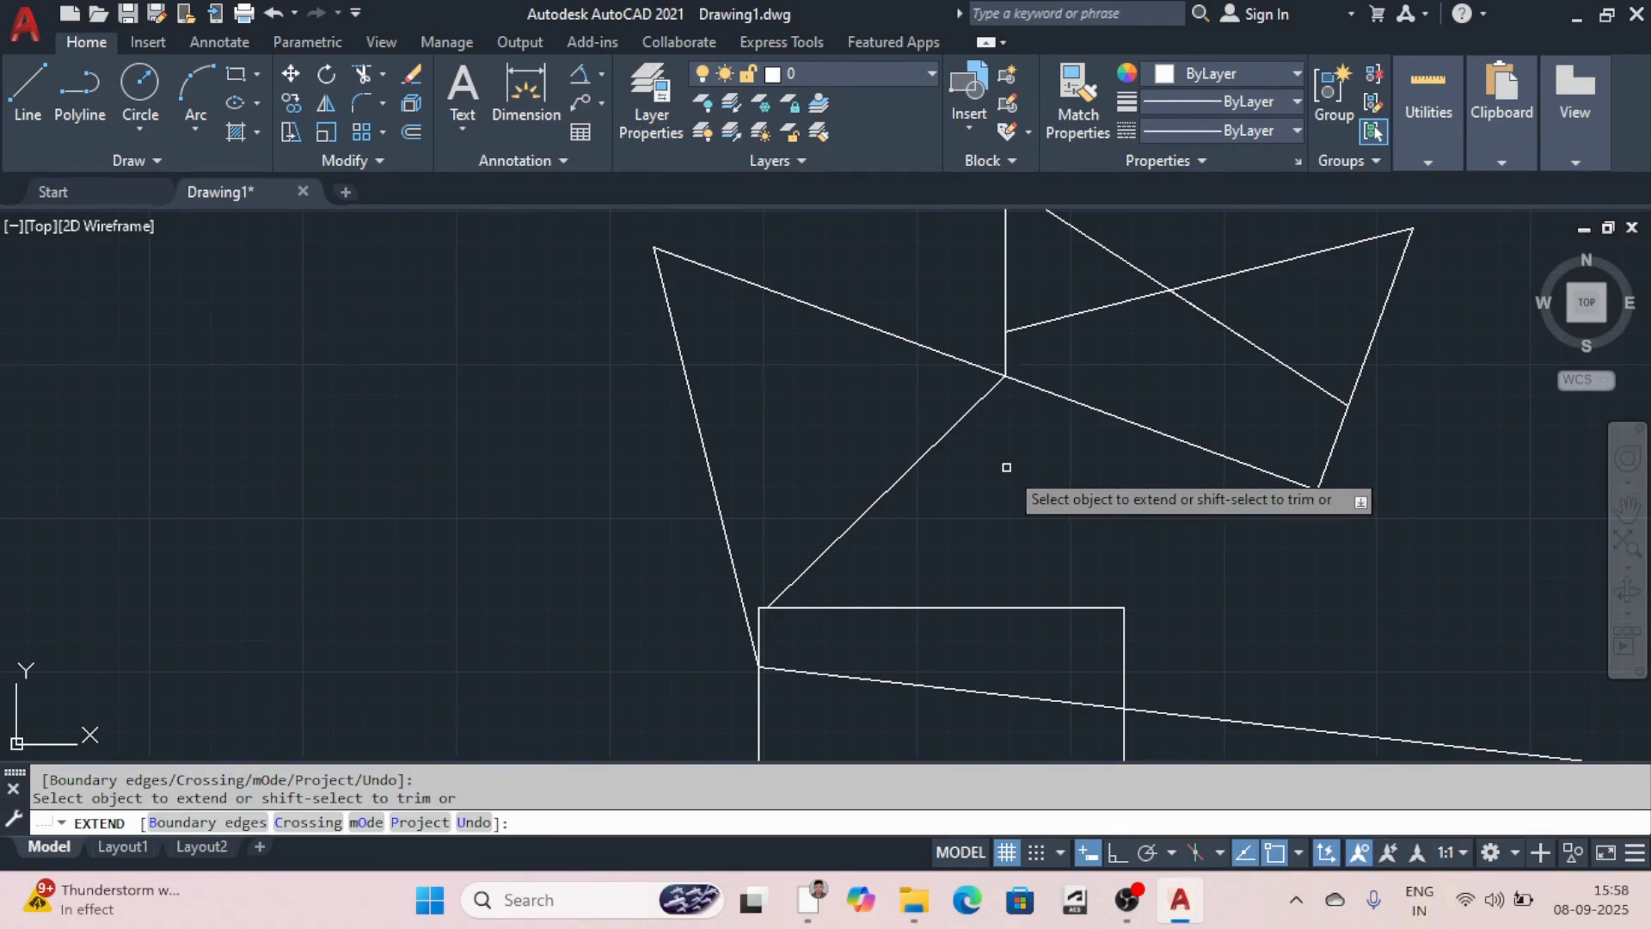
{"action": "left_click", "coordinate": [891, 487], "text": "shift"}
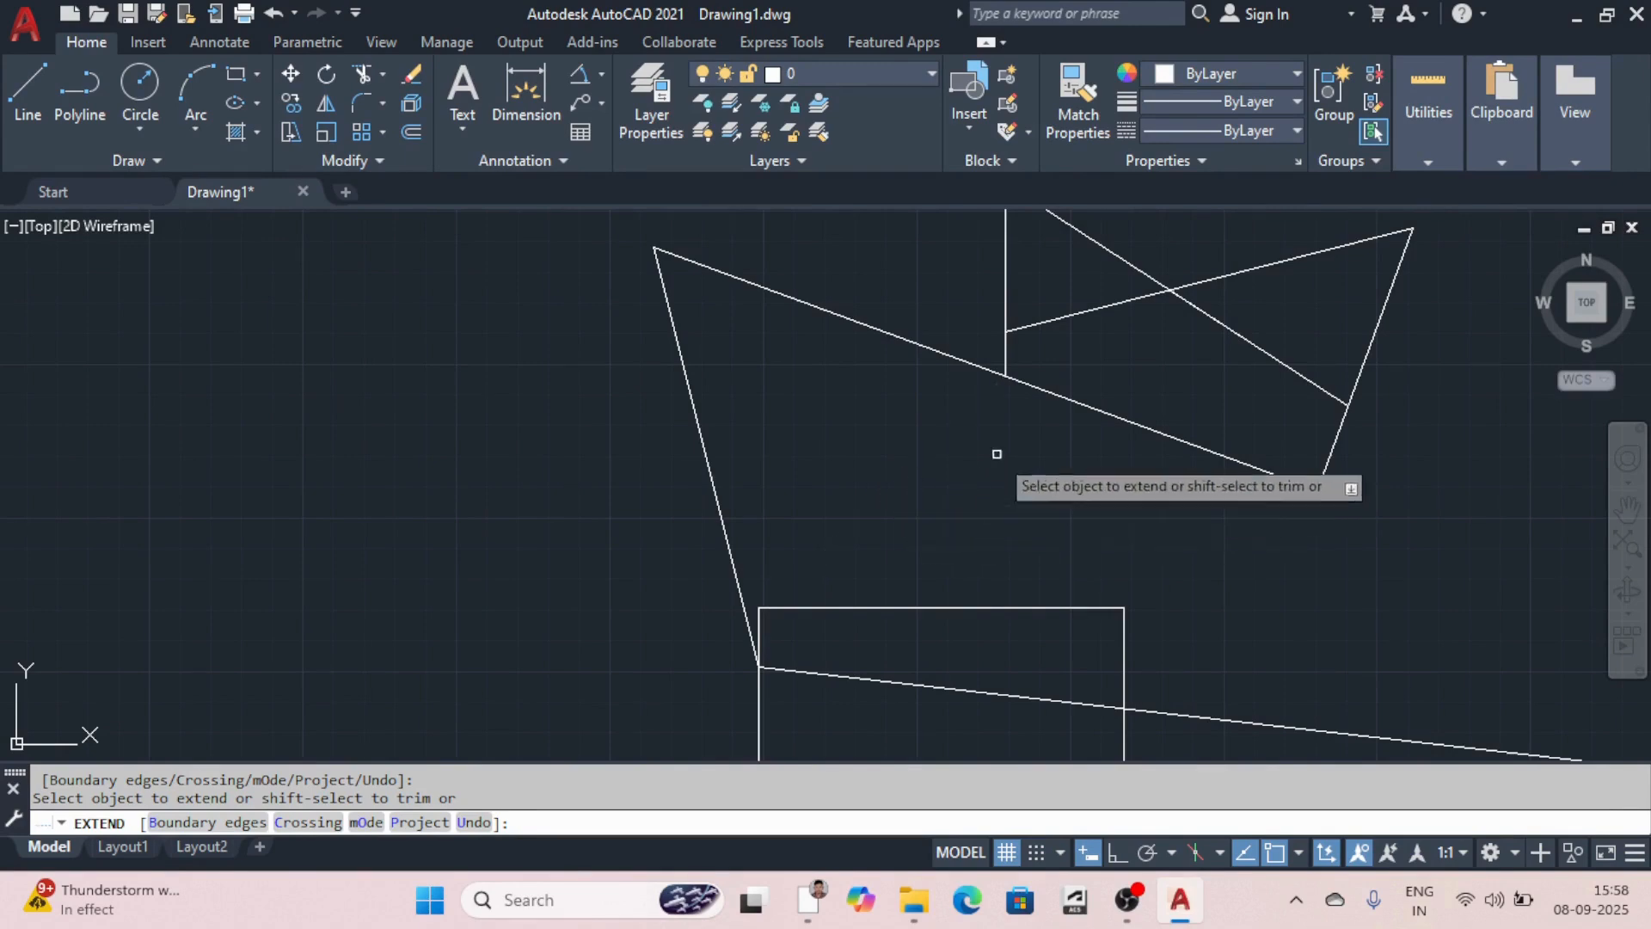
{"action": "left_click", "coordinate": [1086, 313], "text": "shift"}
{"action": "left_click", "coordinate": [1249, 340], "text": "shift"}
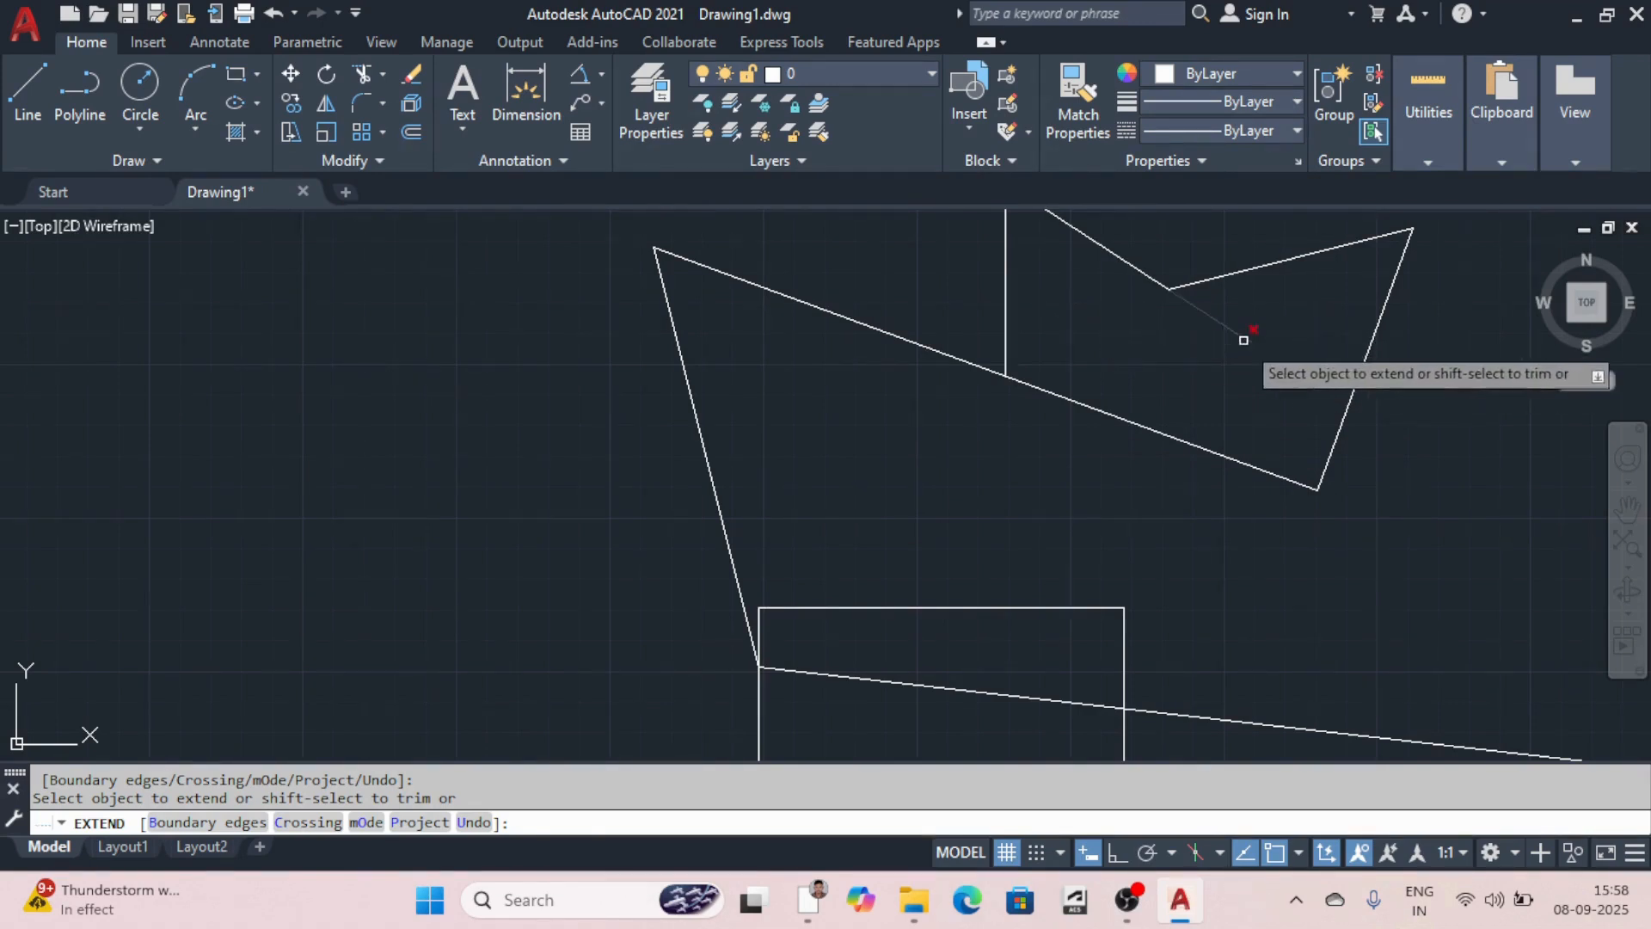
Step: End the Extend command and erase all figures in the drawing together
{"action": "scroll", "coordinate": [1238, 378], "scroll_direction": "down", "scroll_amount": 5}
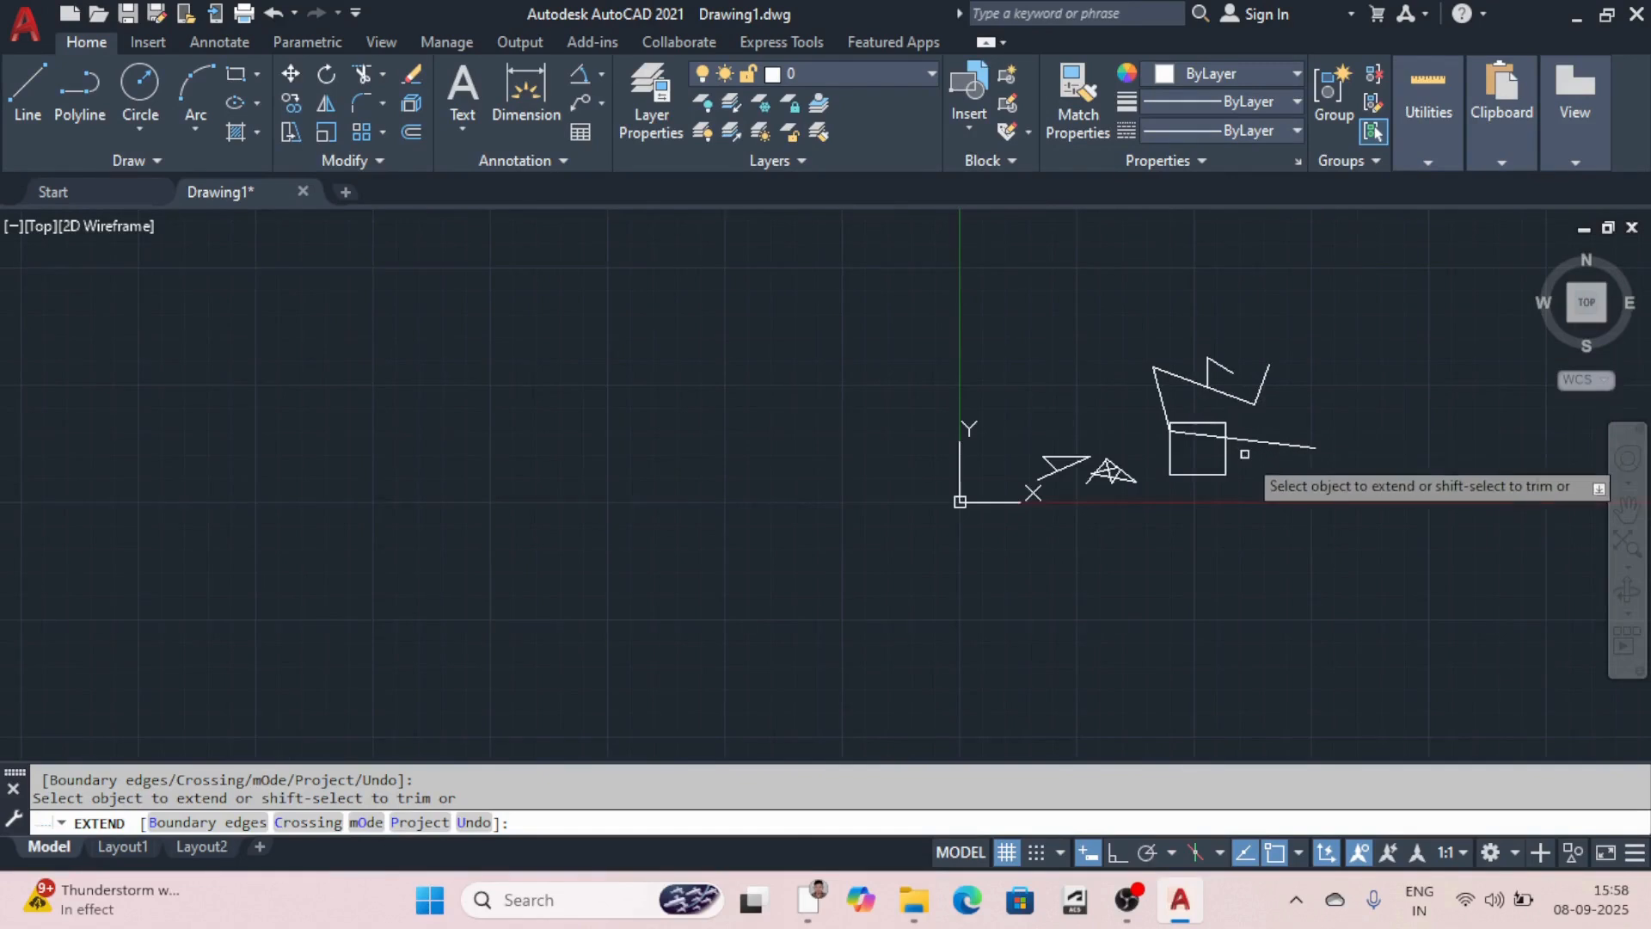
{"action": "scroll", "coordinate": [1140, 422], "scroll_direction": "up", "scroll_amount": 2}
{"action": "scroll", "coordinate": [1070, 435], "scroll_direction": "down", "scroll_amount": 5}
{"action": "scroll", "coordinate": [1110, 443], "scroll_direction": "up", "scroll_amount": 3}
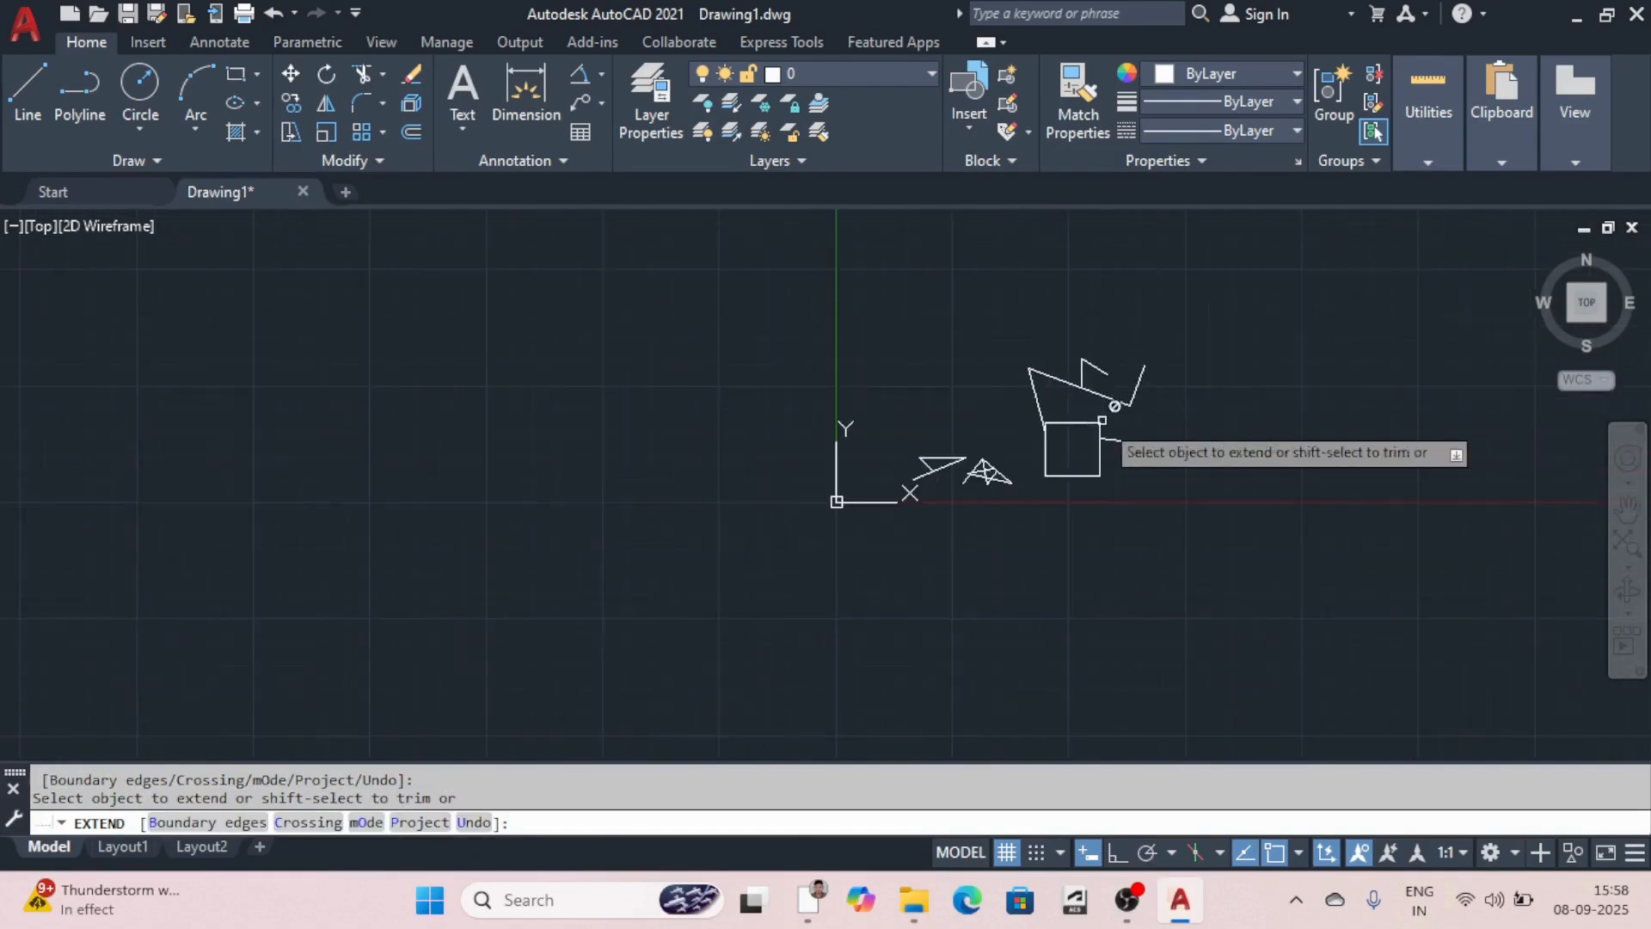
{"action": "key", "text": "Escape"}
{"action": "left_click", "coordinate": [707, 304]}
{"action": "left_click", "coordinate": [1284, 529]}
{"action": "key", "text": "Delete"}
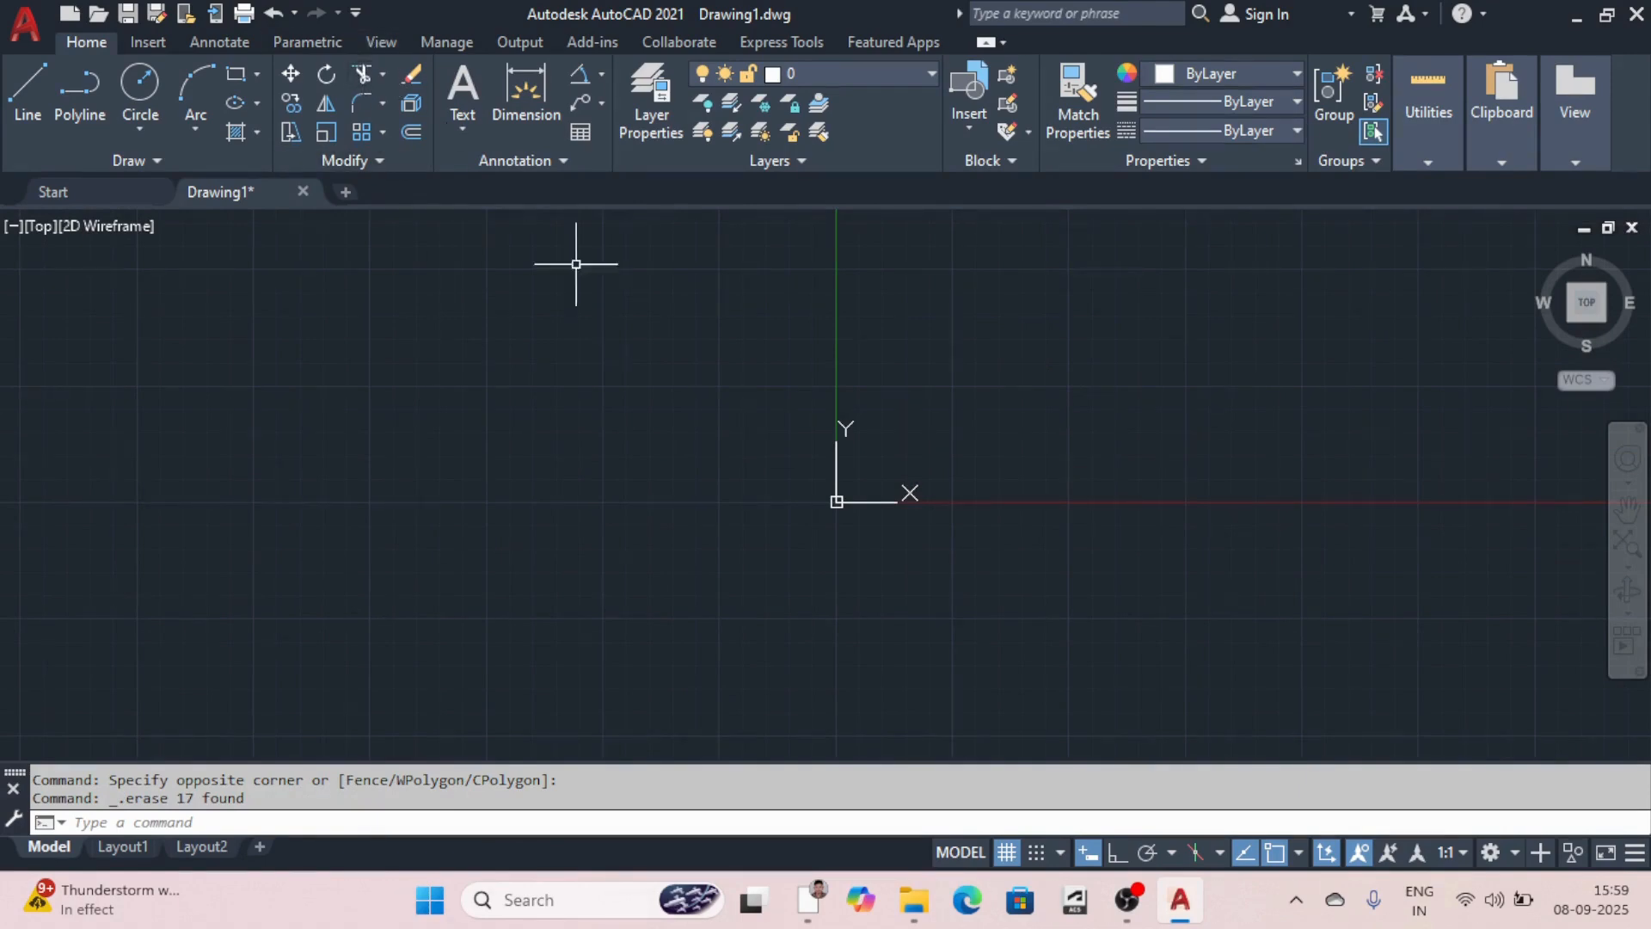
Step: Draw a new freehand rectangle to the right of the origin, just above the X axis
{"action": "type", "text": "REC"}
{"action": "key", "text": "Return"}
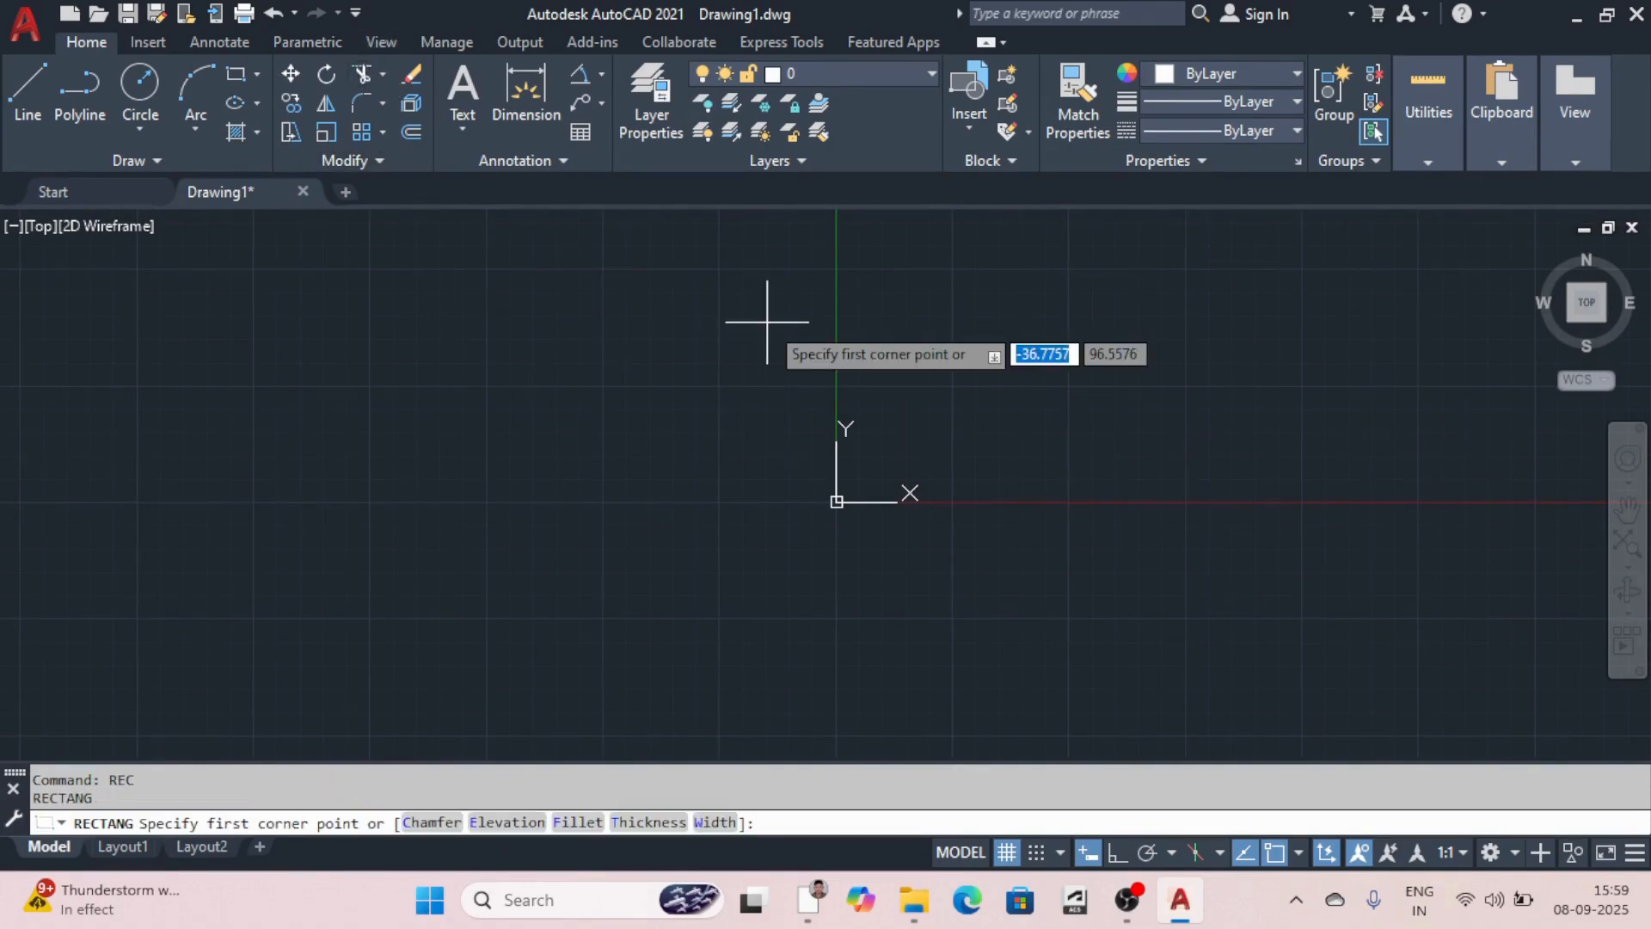
{"action": "left_click", "coordinate": [1163, 462]}
{"action": "left_click", "coordinate": [1412, 299]}
{"action": "scroll", "coordinate": [903, 343], "scroll_direction": "down", "scroll_amount": 5}
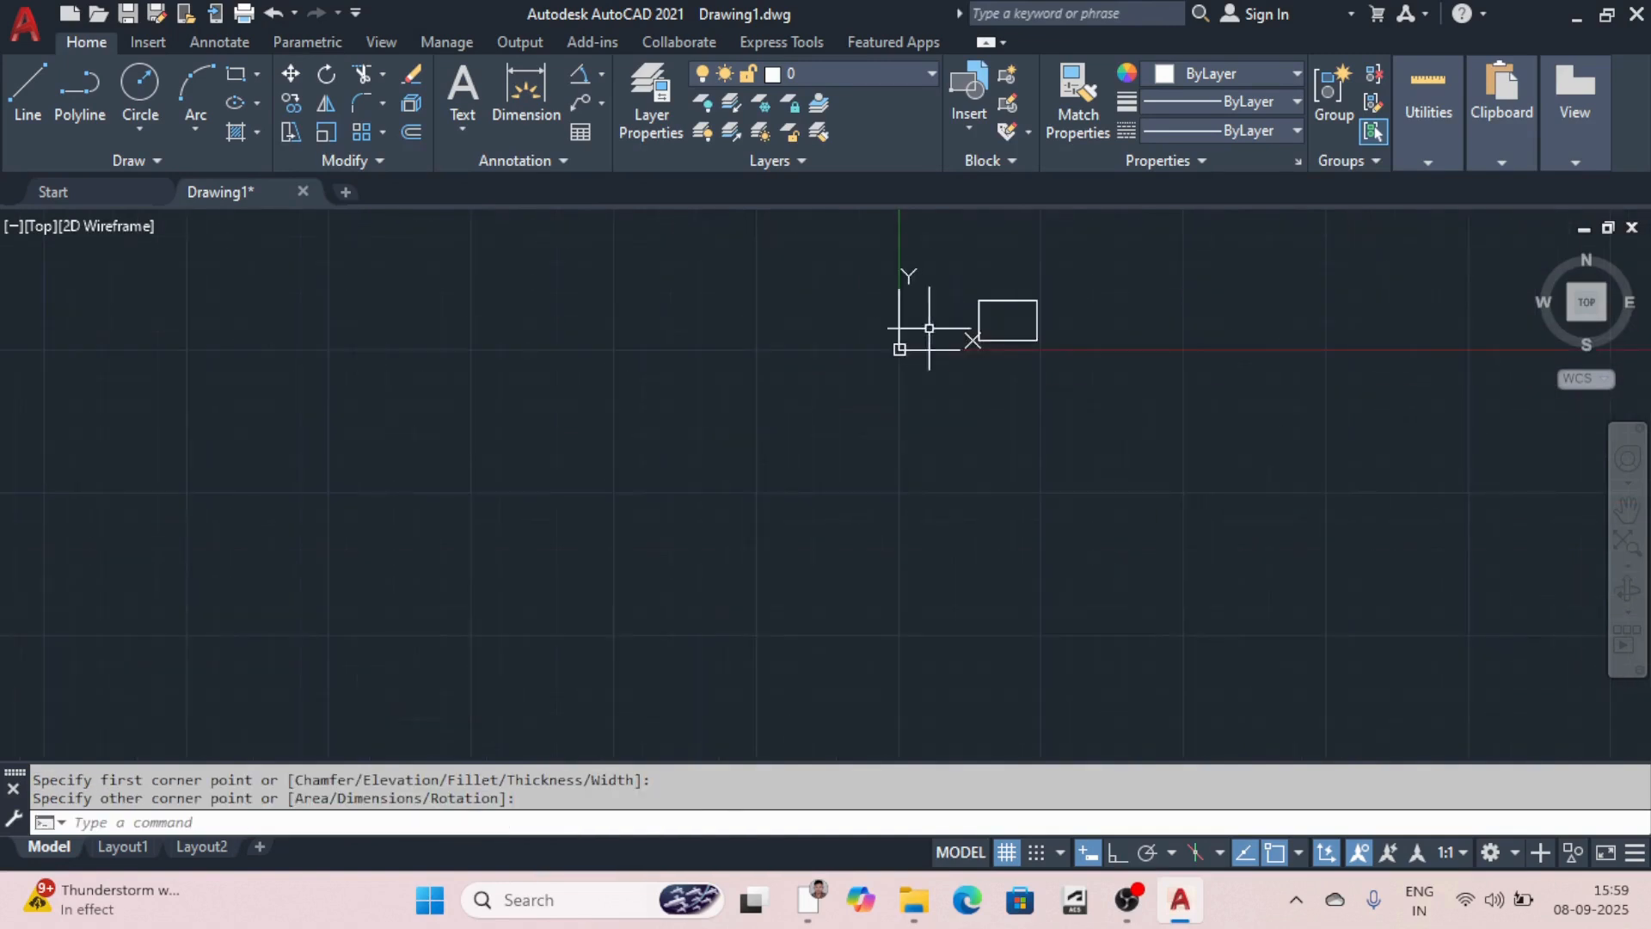
Step: Copy the rectangle twice freehand, placing one copy to its right on the X axis and another up and to the right
{"action": "scroll", "coordinate": [1061, 310], "scroll_direction": "up", "scroll_amount": 5}
{"action": "left_click", "coordinate": [685, 240]}
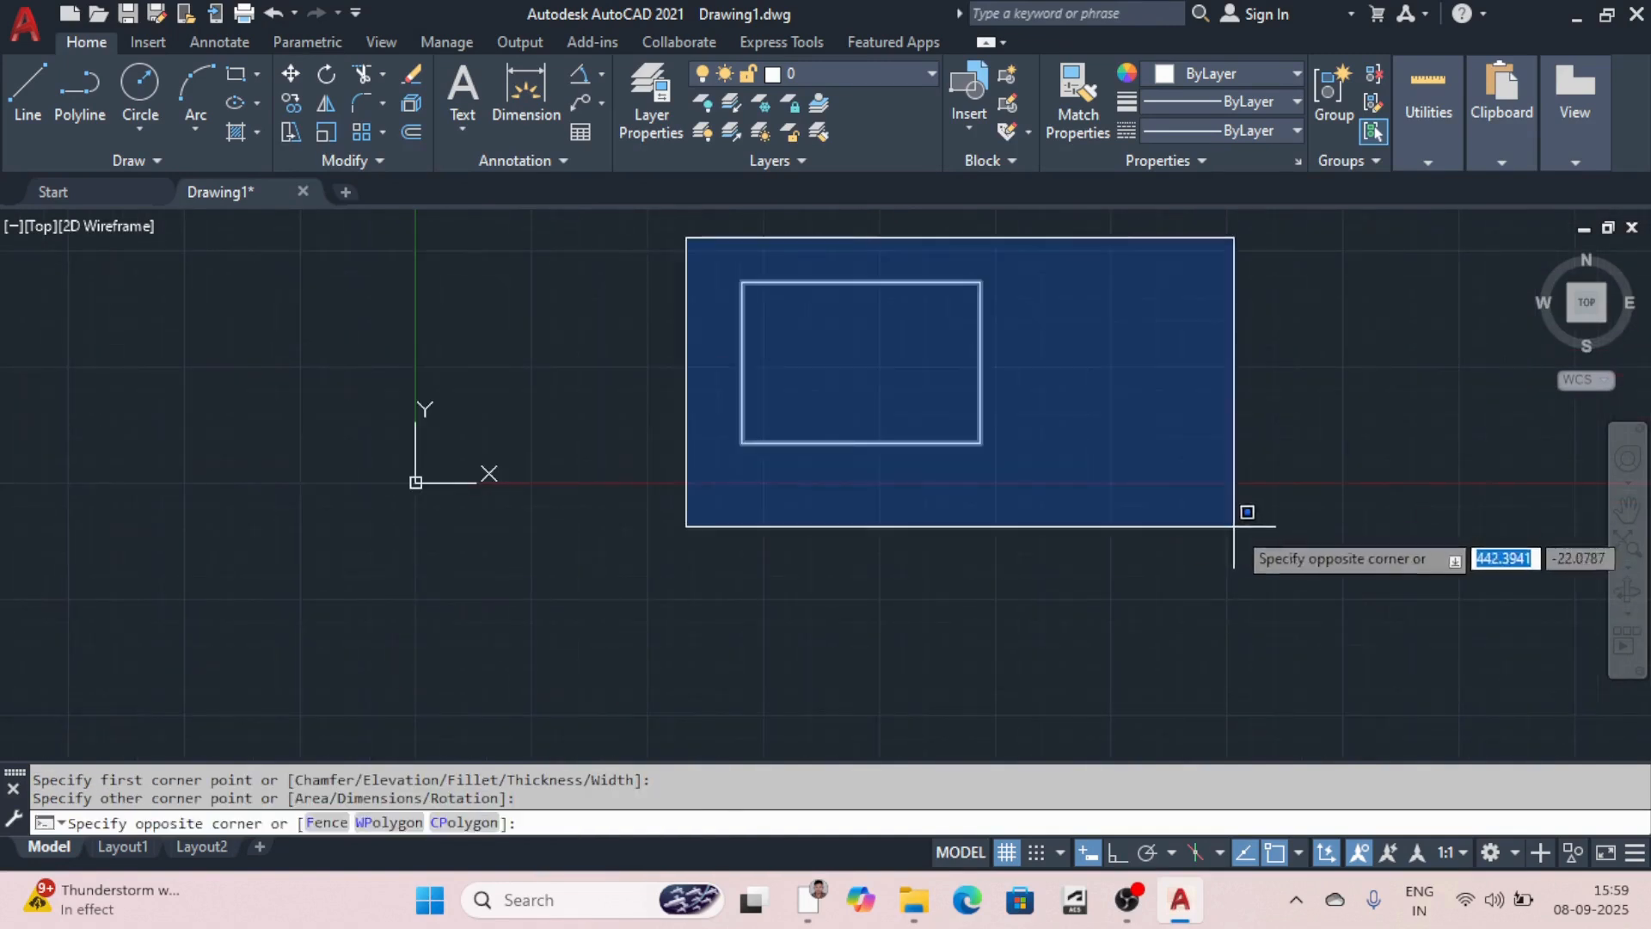
{"action": "left_click", "coordinate": [1243, 518]}
{"action": "type", "text": "CO"}
{"action": "key", "text": "Return"}
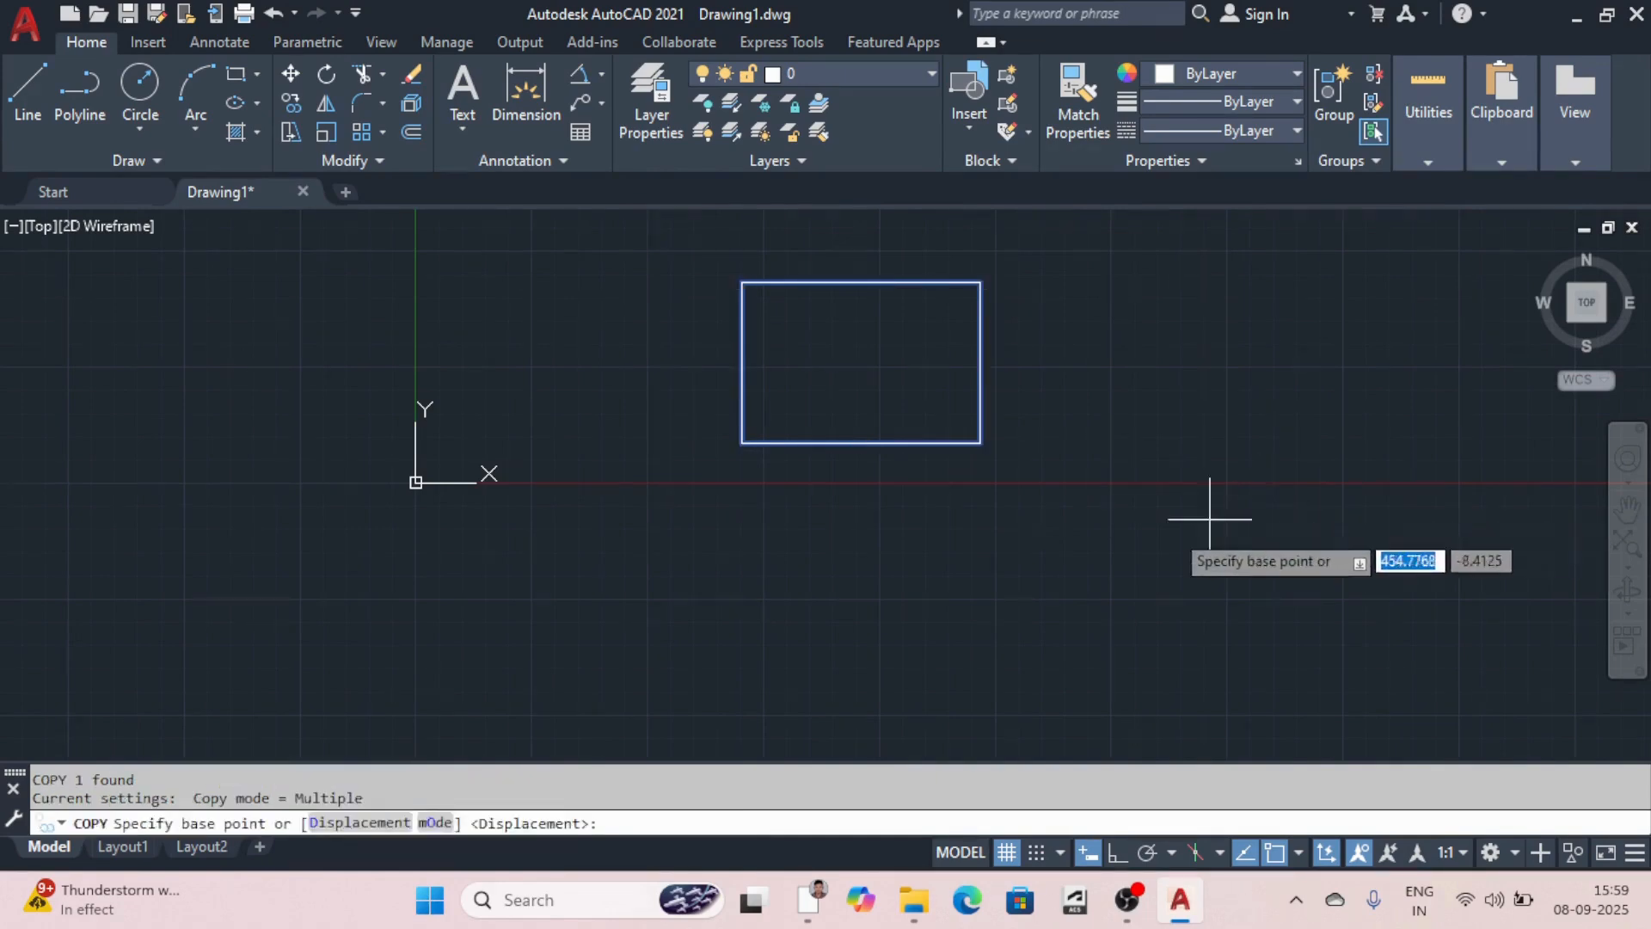
{"action": "left_click", "coordinate": [912, 560]}
{"action": "left_click", "coordinate": [1341, 600]}
{"action": "scroll", "coordinate": [1216, 603], "scroll_direction": "down", "scroll_amount": 6}
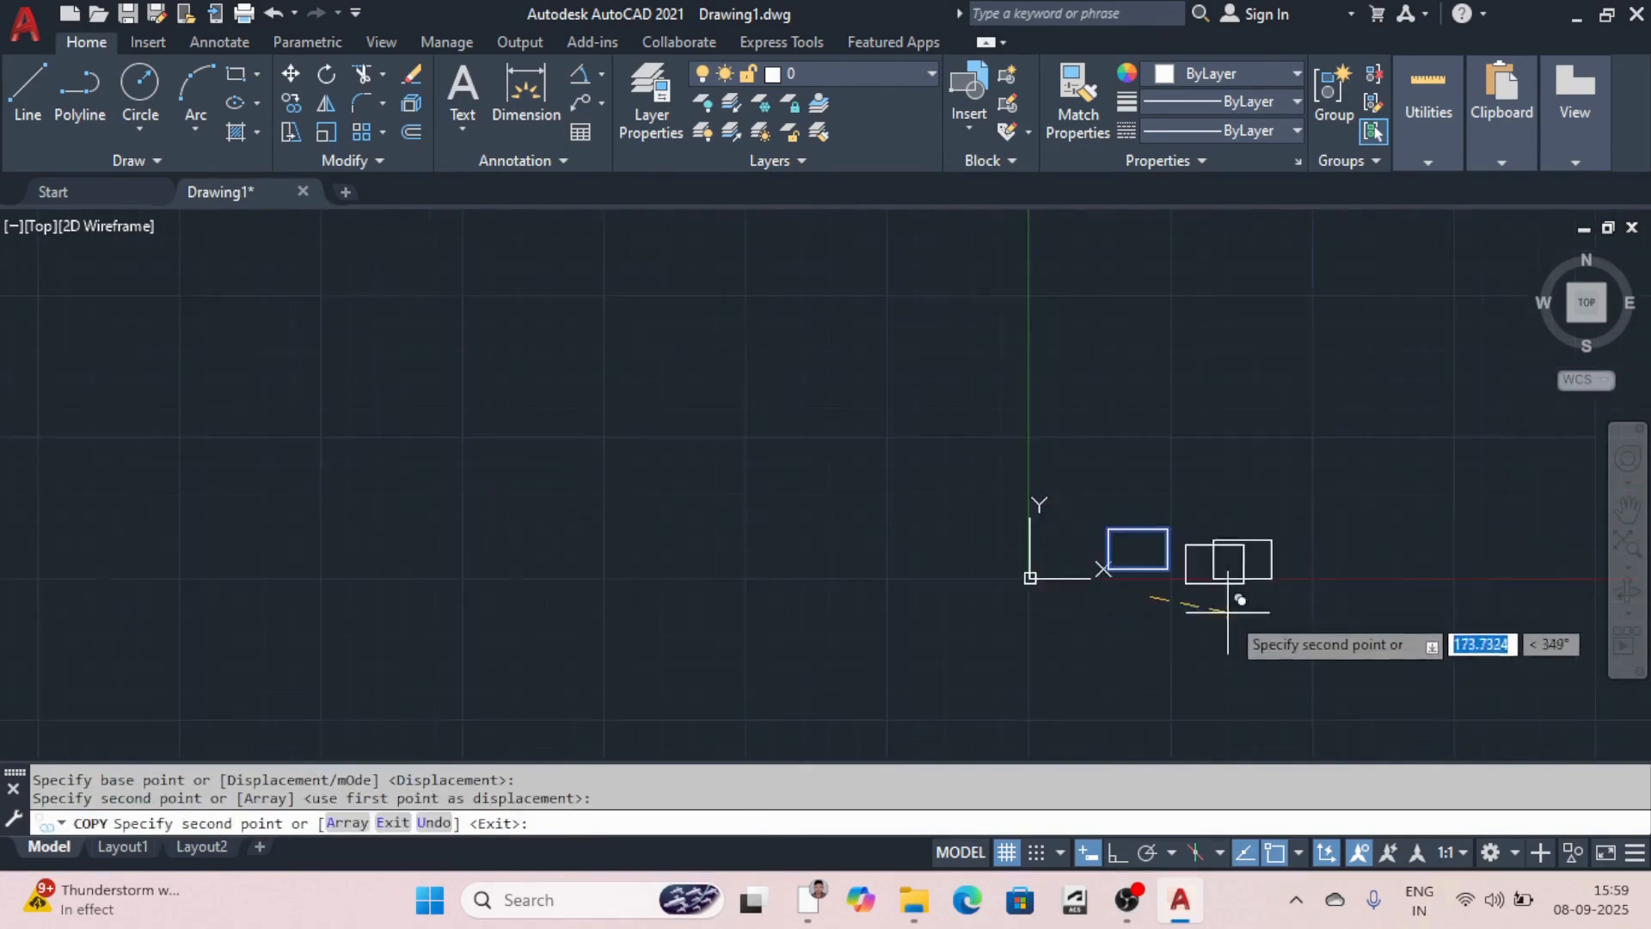
{"action": "scroll", "coordinate": [1222, 503], "scroll_direction": "up", "scroll_amount": 4}
{"action": "key", "text": "Escape"}
{"action": "middle_click_drag", "start_coordinate": [1143, 481], "coordinate": [1075, 520]}
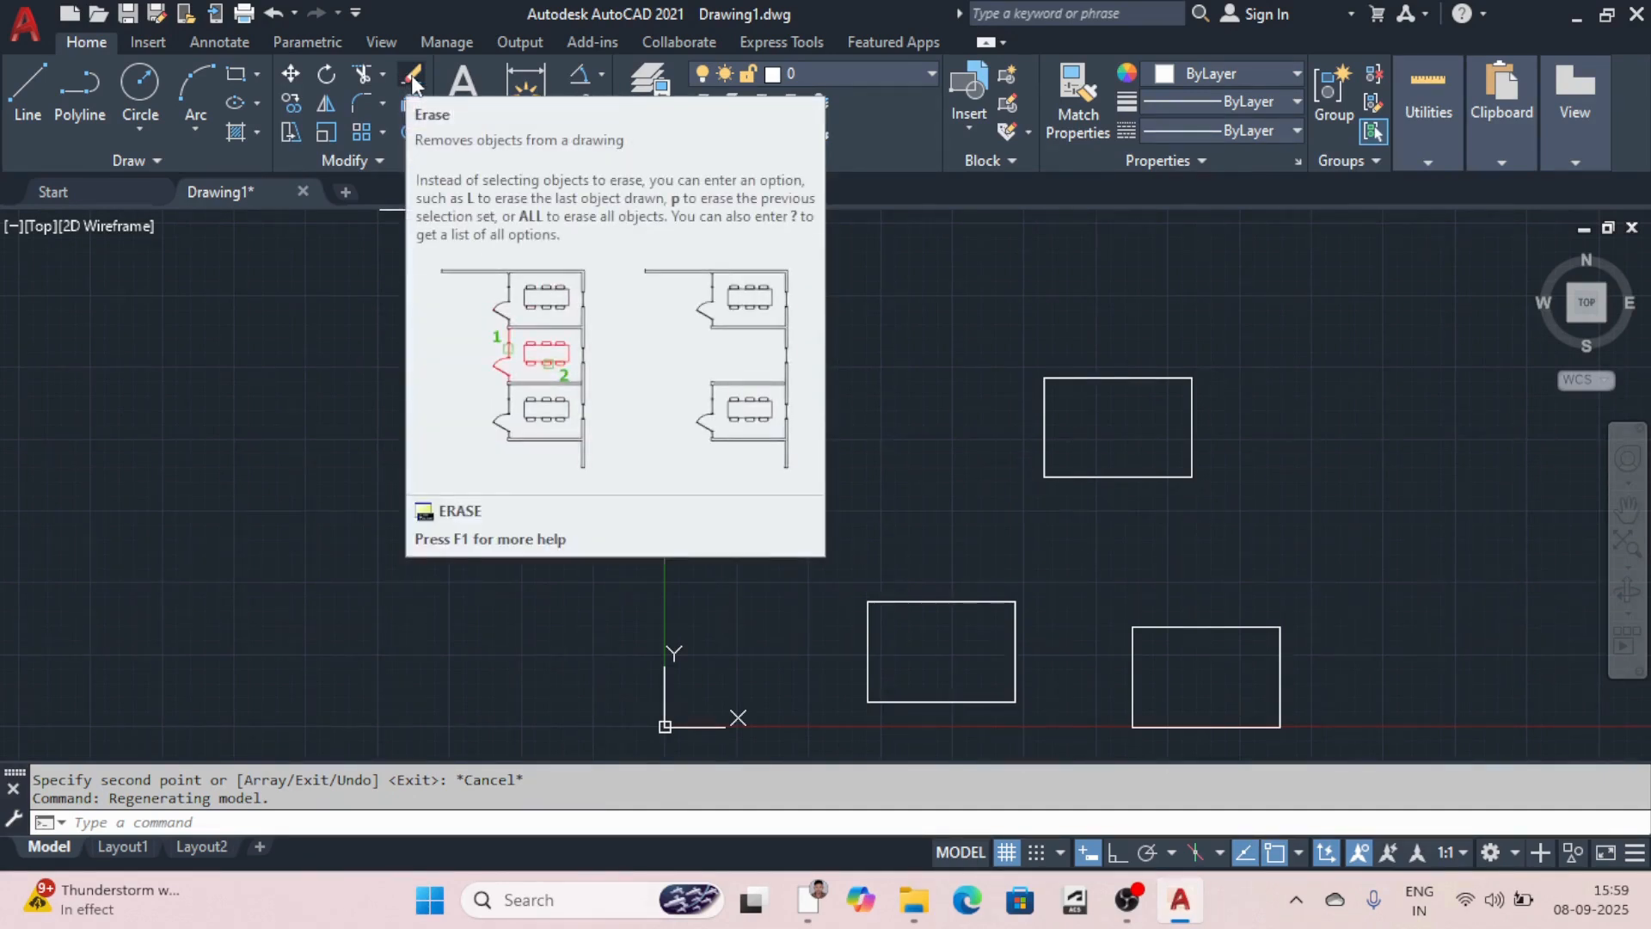
Step: Erase the original rectangle nearest the origin, keeping its two copies
{"action": "left_click", "coordinate": [413, 79]}
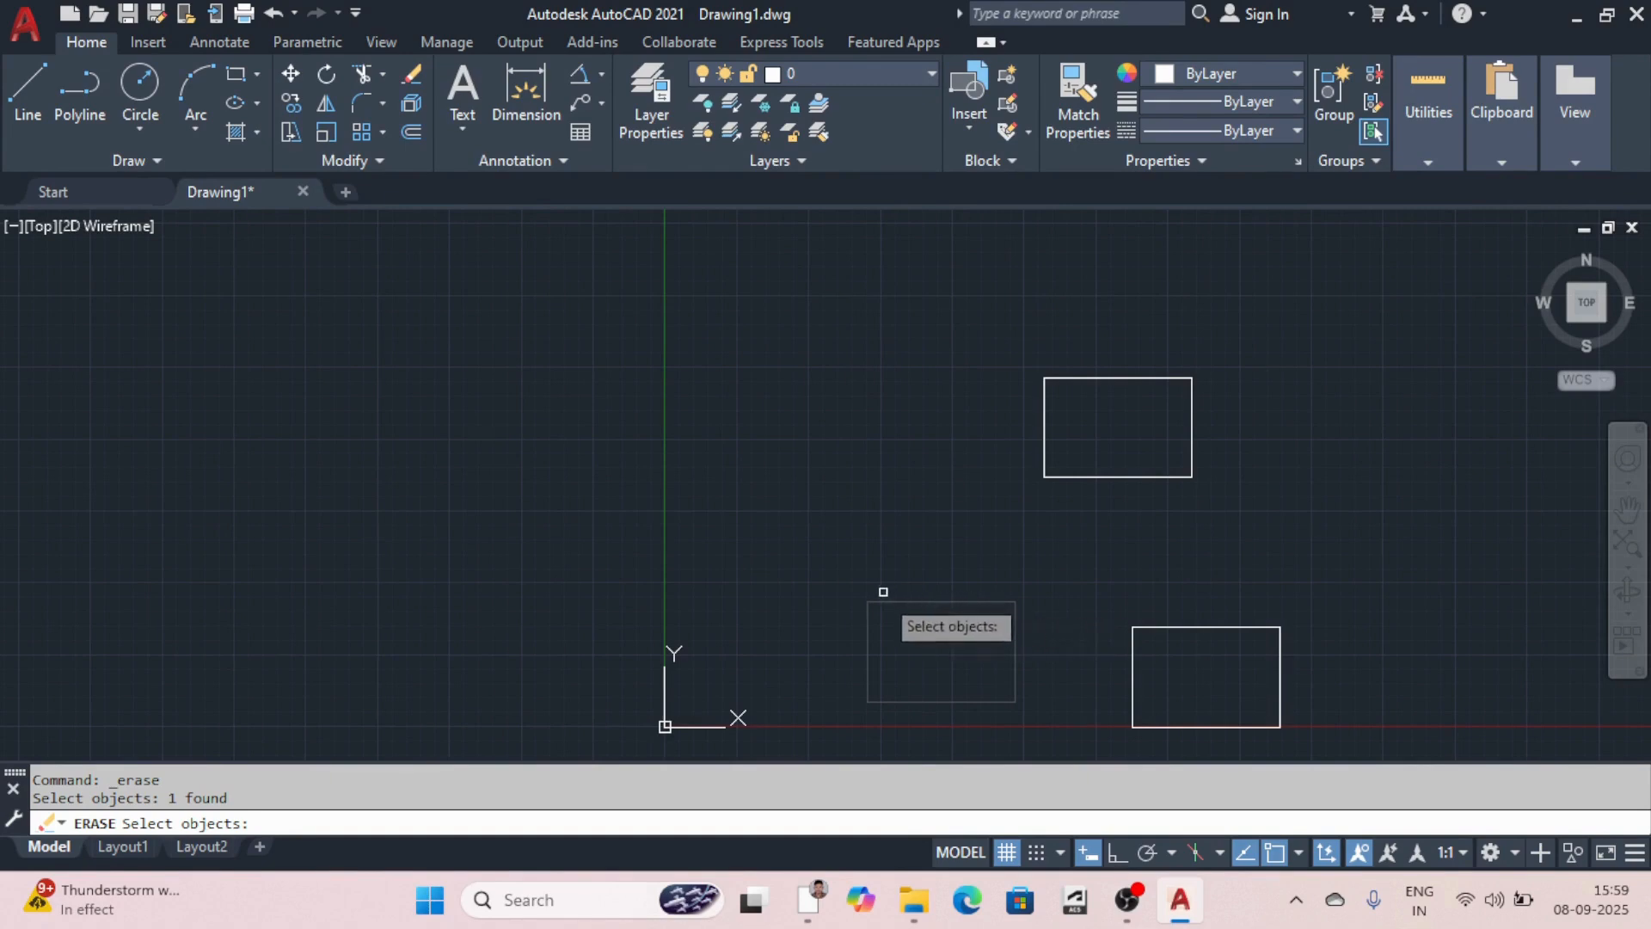
{"action": "scroll", "coordinate": [886, 623], "scroll_direction": "down", "scroll_amount": 4}
{"action": "scroll", "coordinate": [896, 591], "scroll_direction": "up", "scroll_amount": 4}
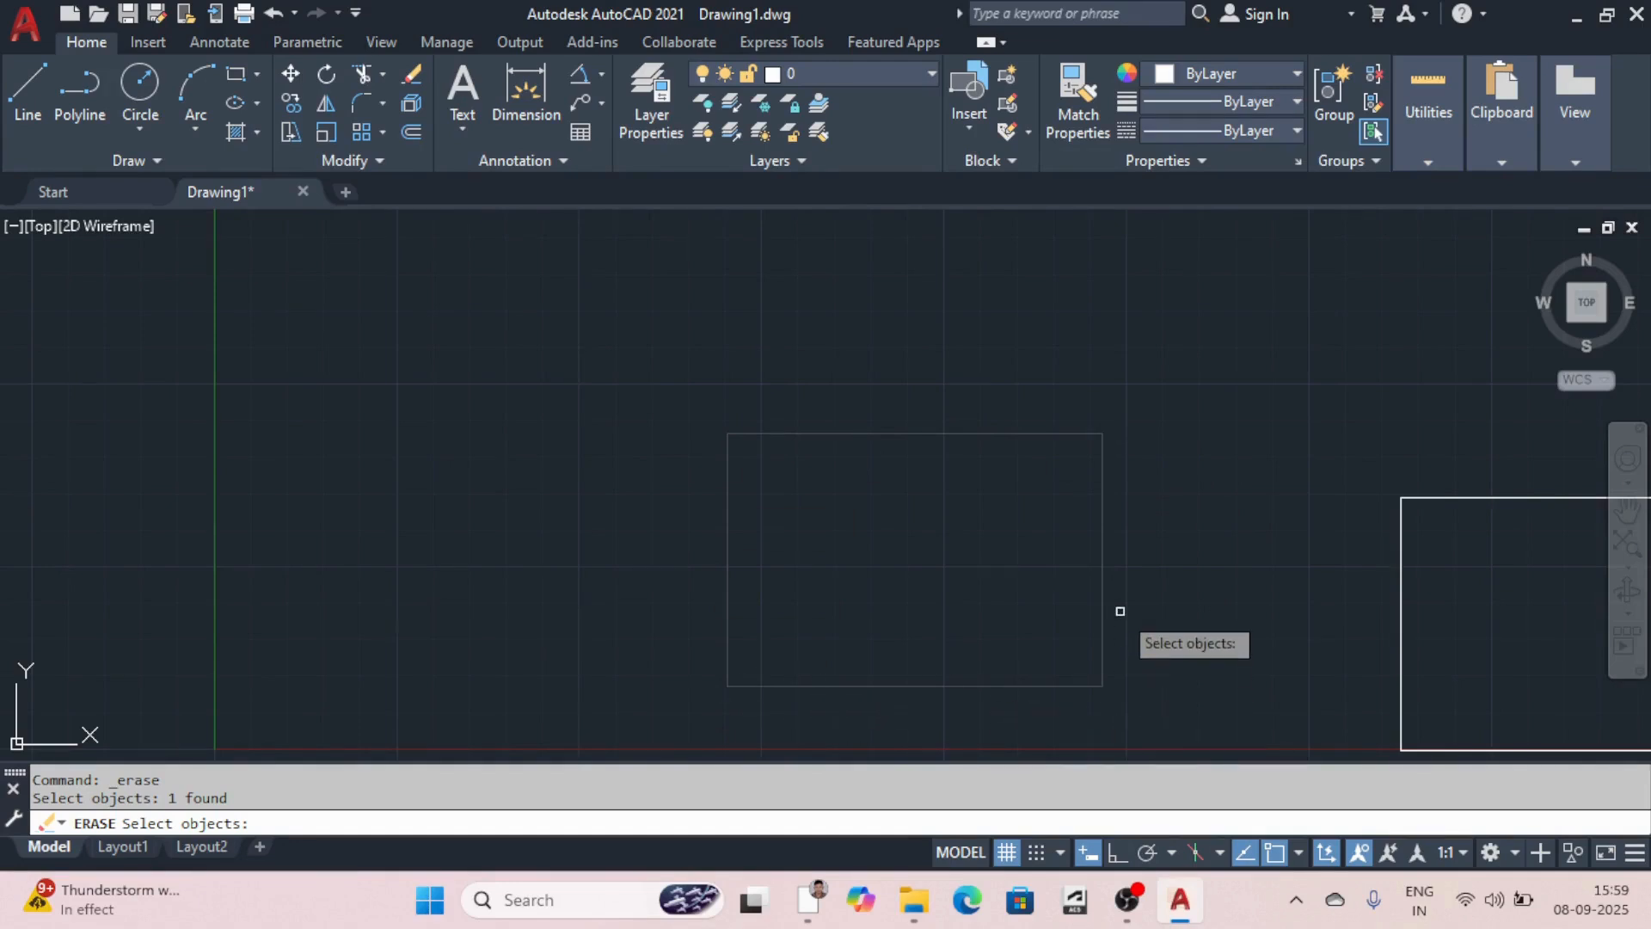
{"action": "key", "text": "Return"}
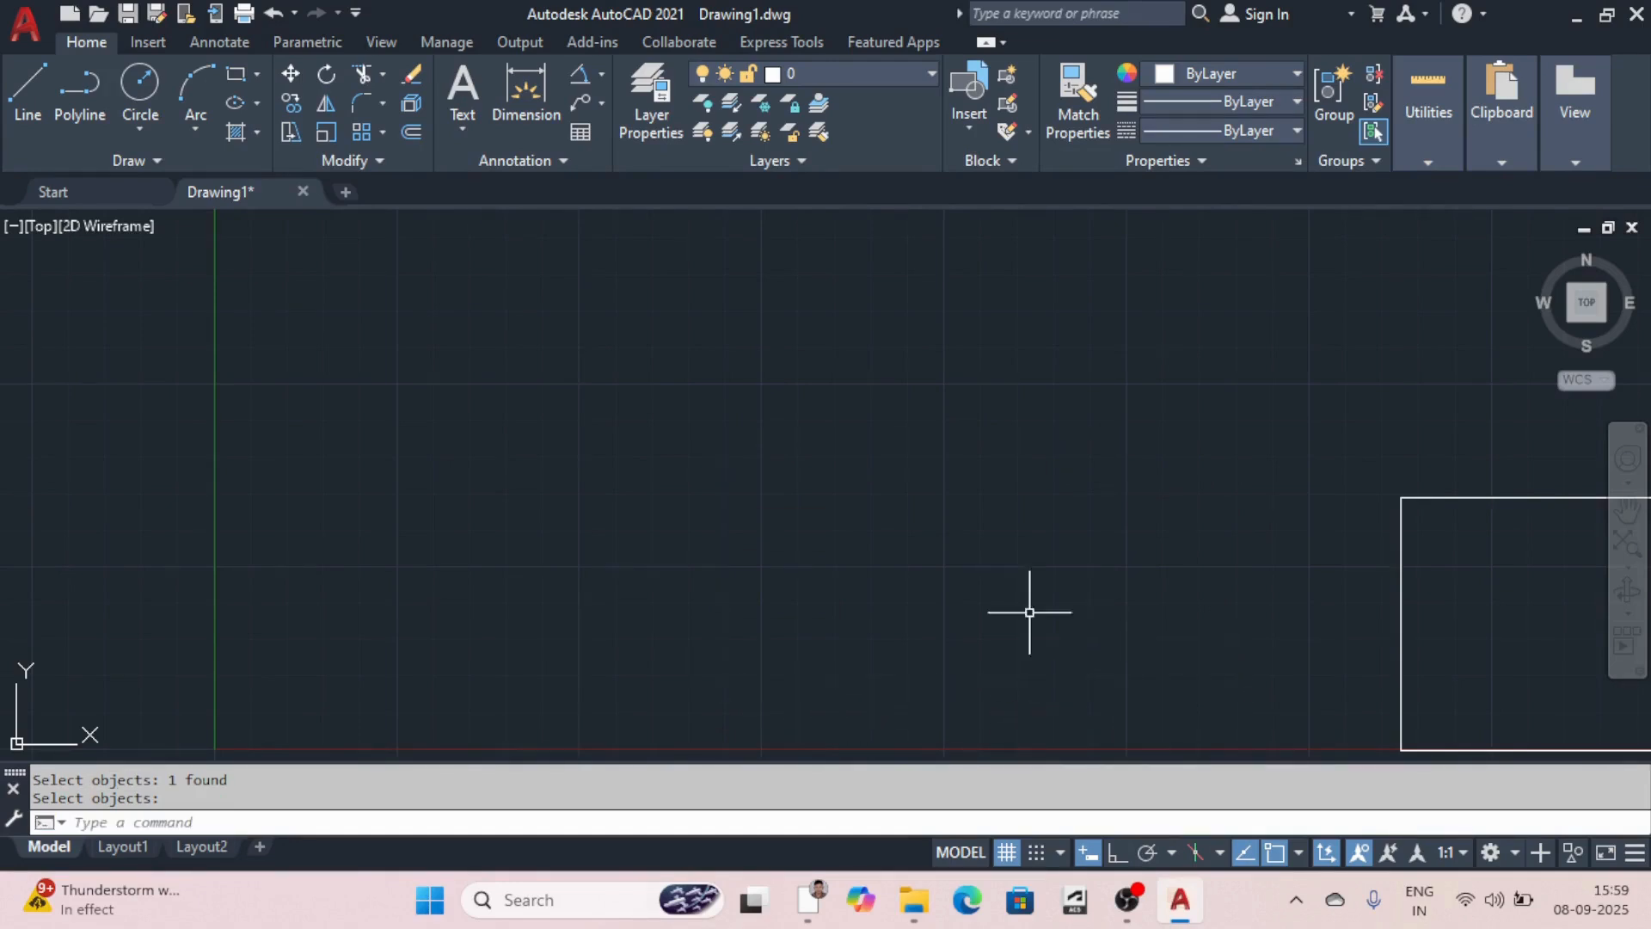
{"action": "scroll", "coordinate": [855, 457], "scroll_direction": "down", "scroll_amount": 4}
{"action": "scroll", "coordinate": [855, 467], "scroll_direction": "up", "scroll_amount": 4}
{"action": "scroll", "coordinate": [854, 467], "scroll_direction": "down", "scroll_amount": 5}
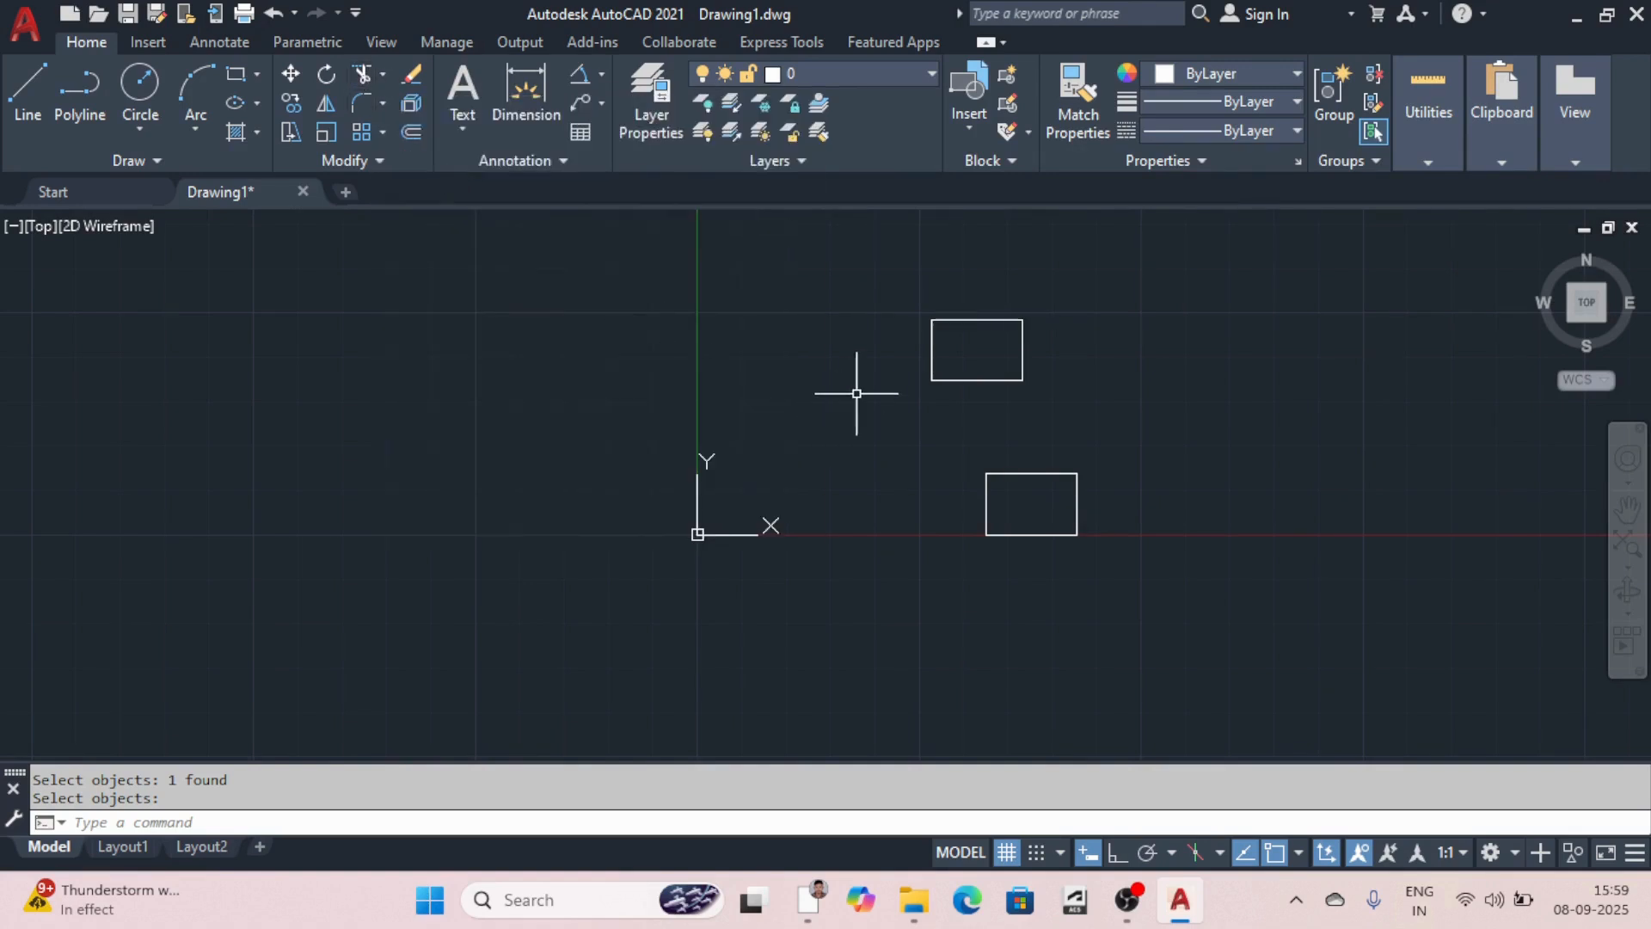
{"action": "scroll", "coordinate": [1041, 473], "scroll_direction": "up", "scroll_amount": 5}
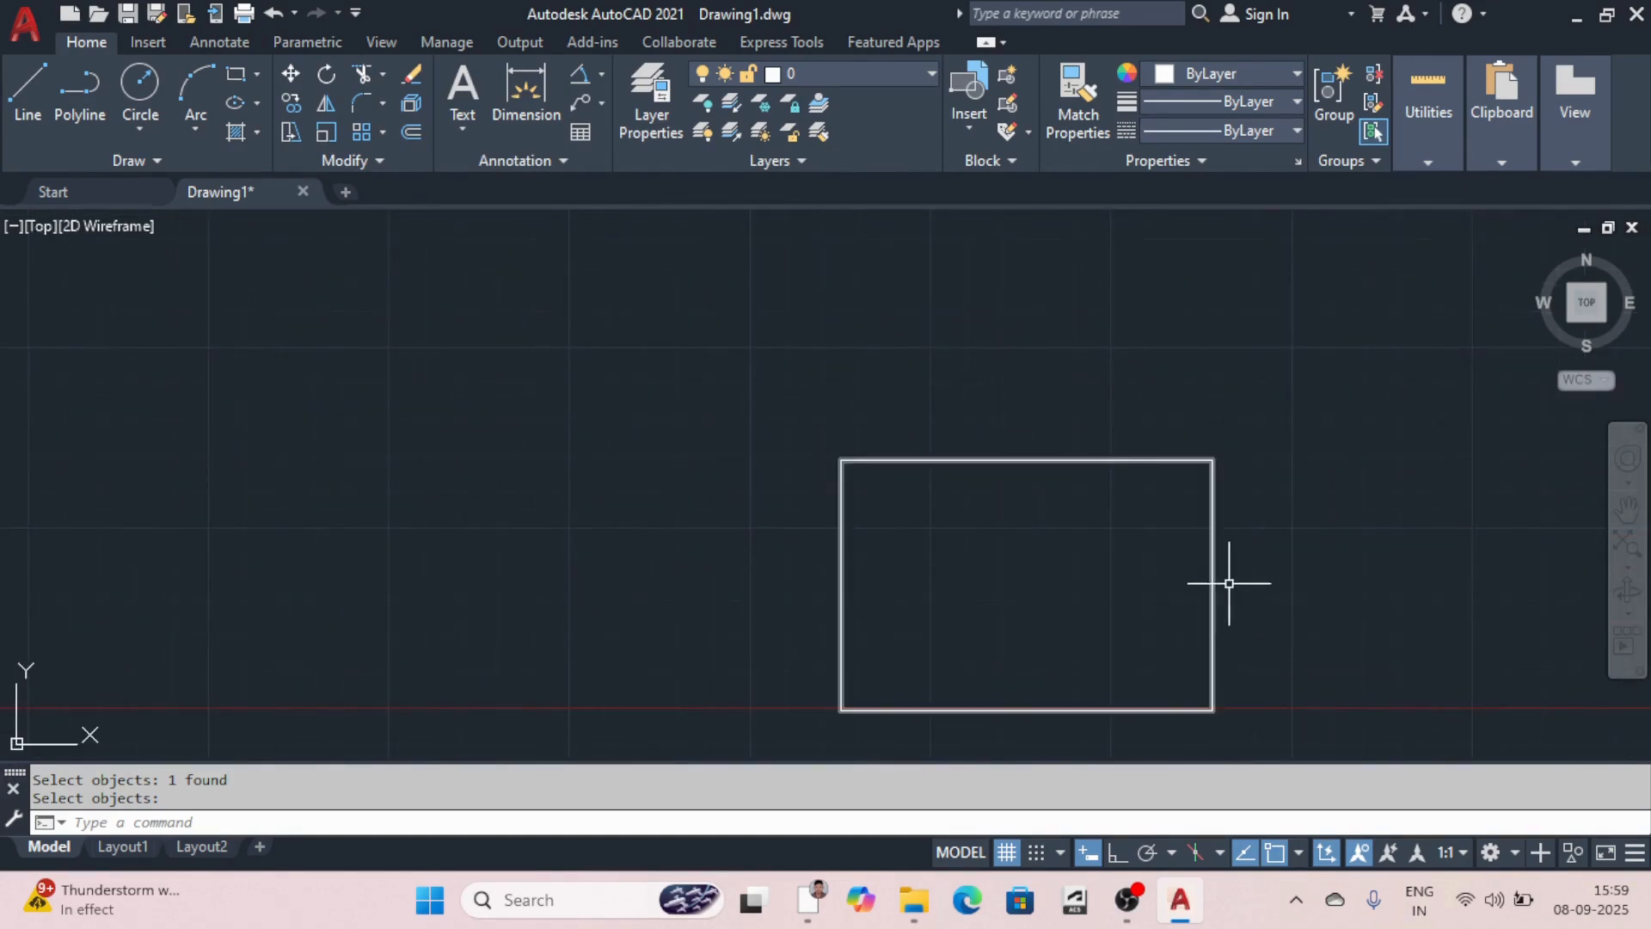
{"action": "scroll", "coordinate": [963, 542], "scroll_direction": "down", "scroll_amount": 3}
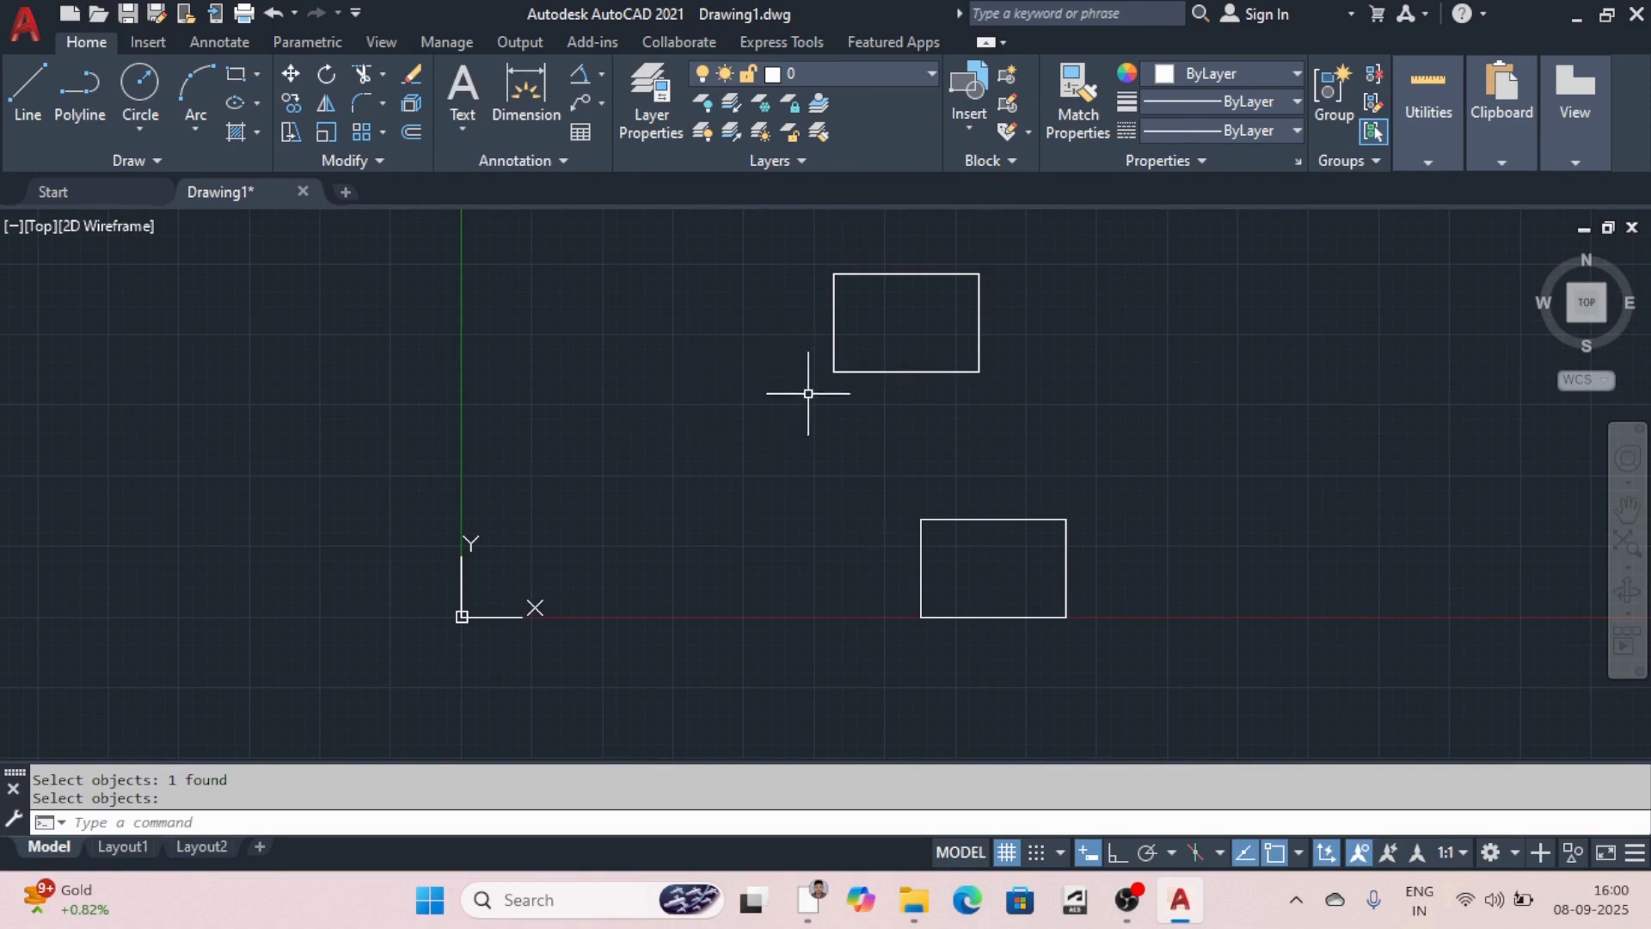
Step: Erase the upper rectangle with the ERASE command, keeping only the one on the X axis
{"action": "key", "text": "Escape"}
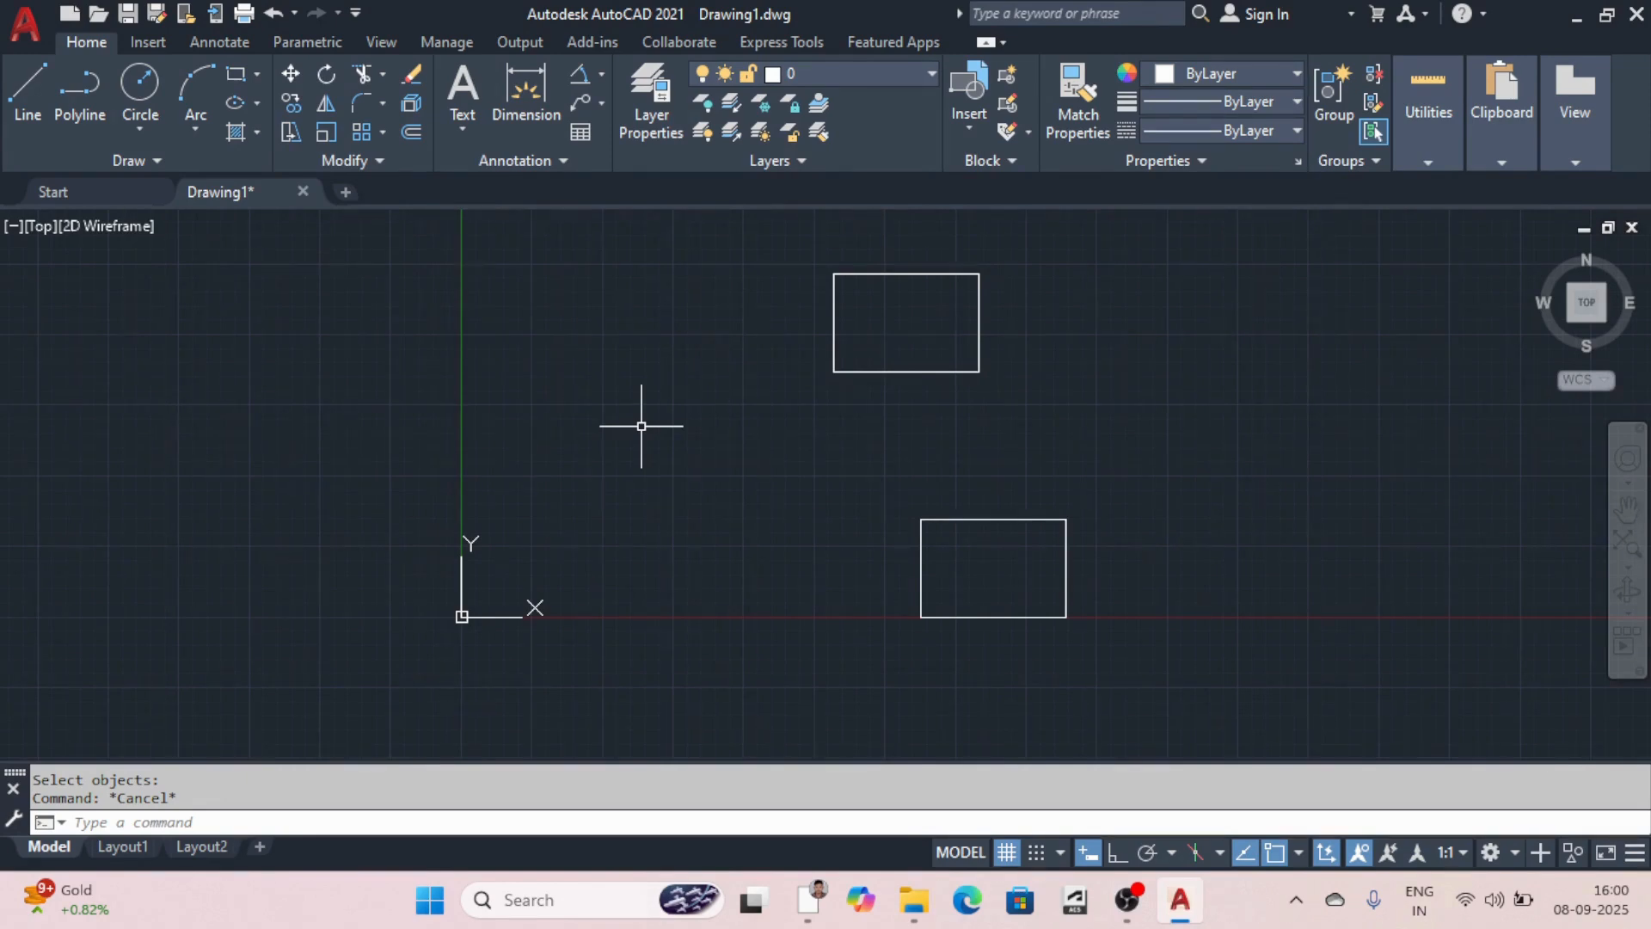
{"action": "type", "text": "ER"}
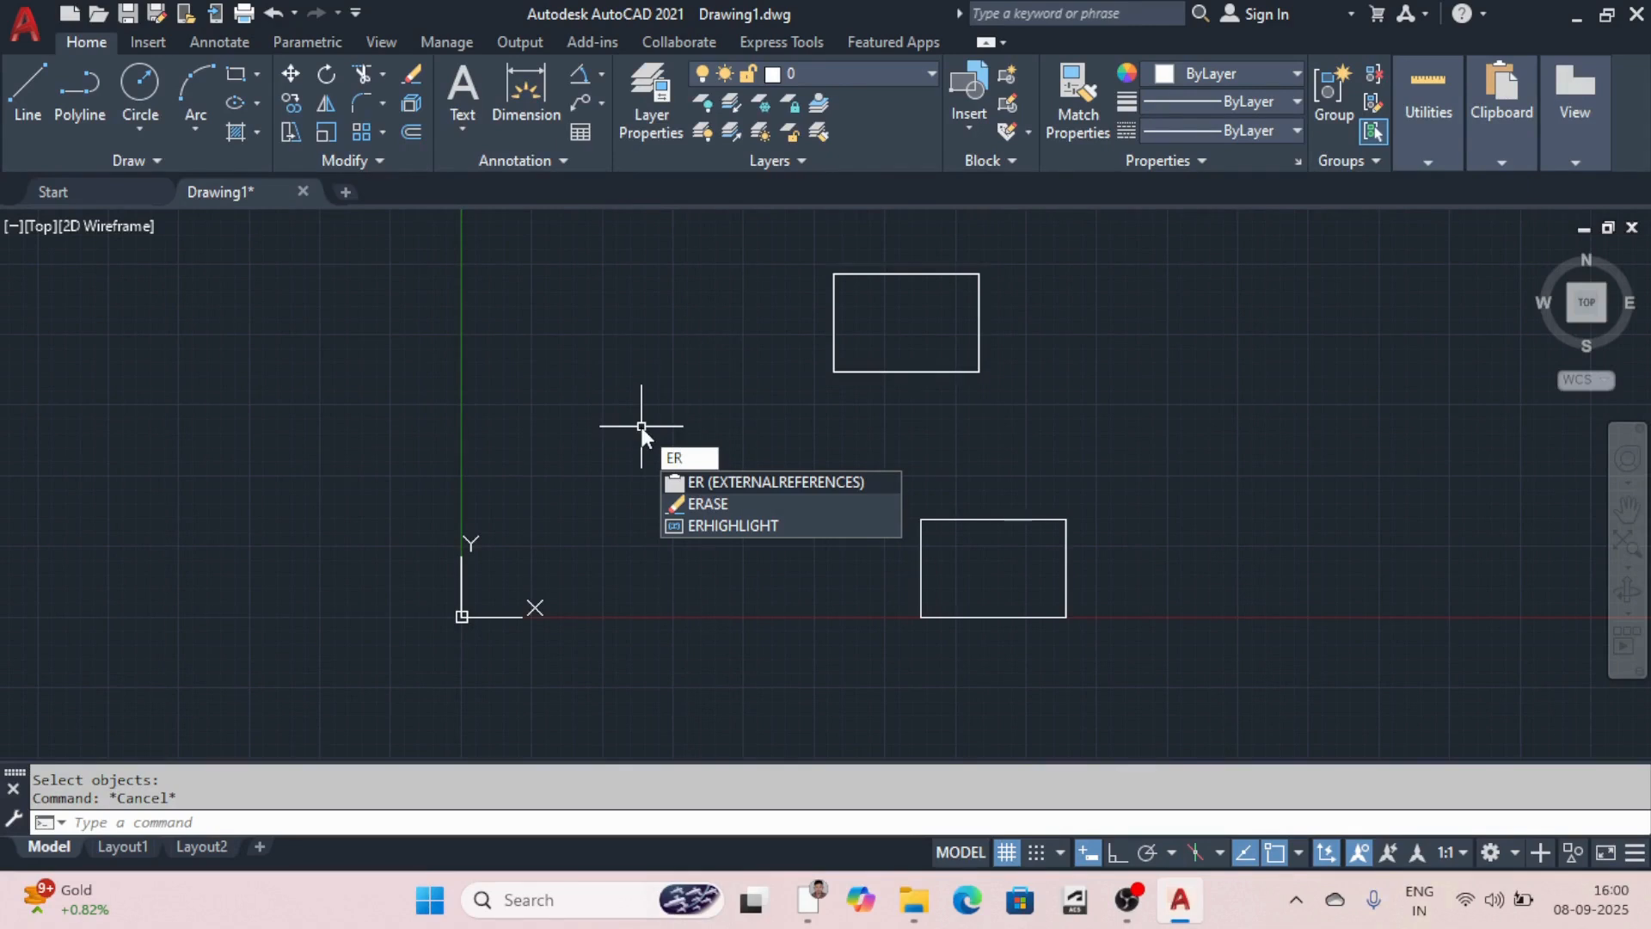
{"action": "type", "text": "AS"}
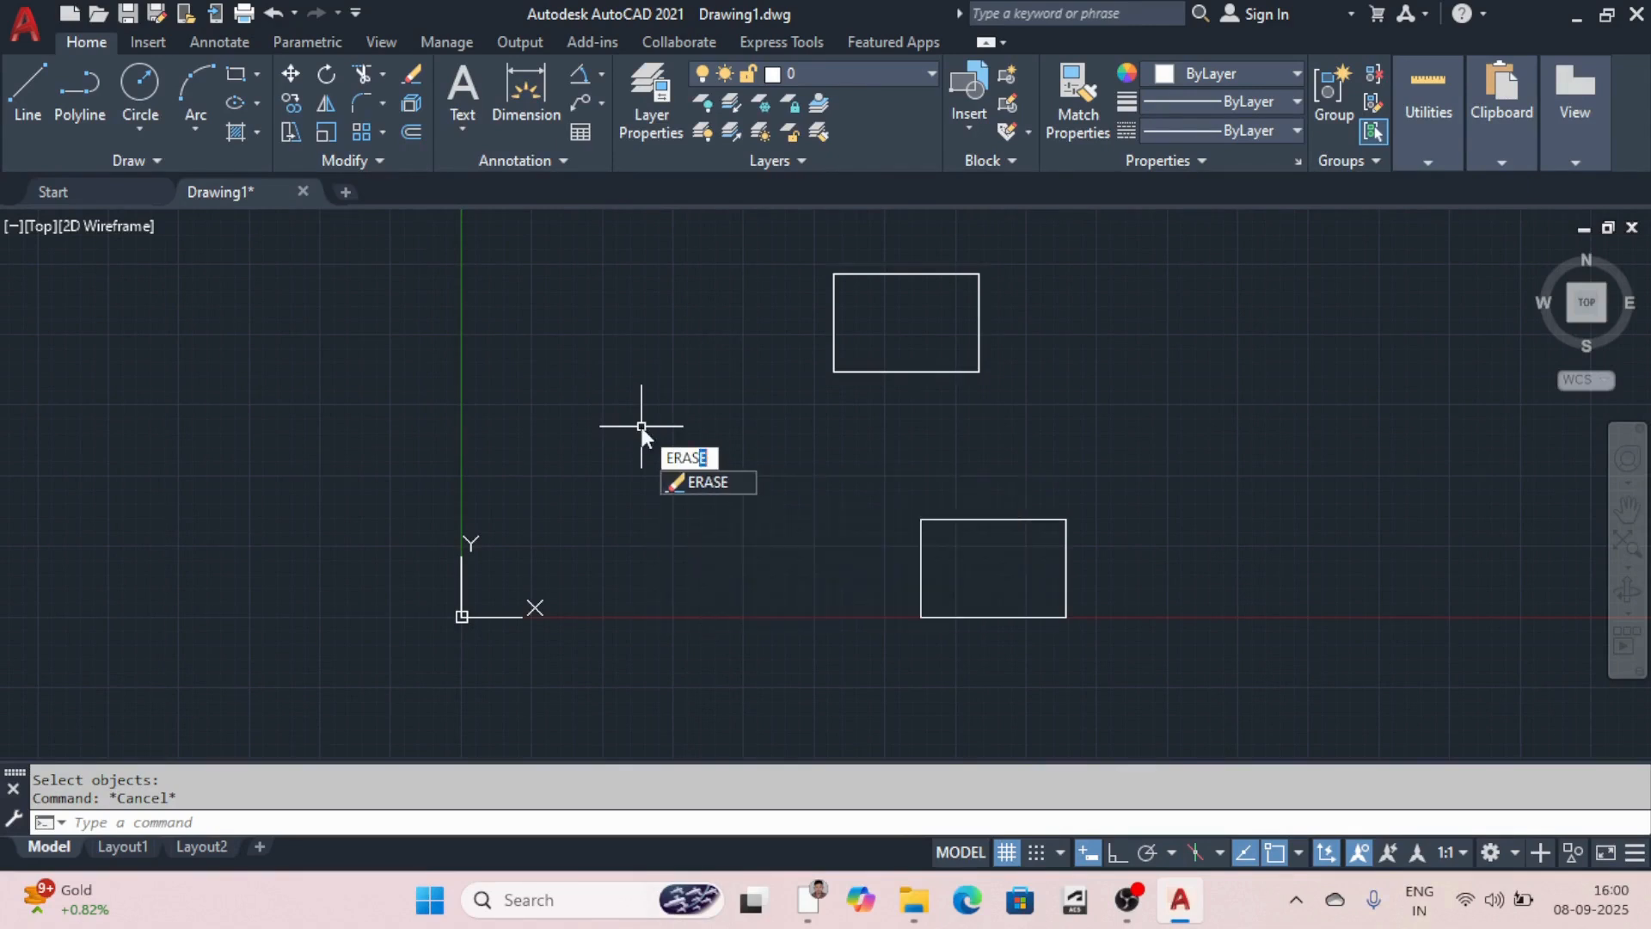
{"action": "type", "text": "E"}
{"action": "key", "text": "Return"}
{"action": "left_click", "coordinate": [883, 371]}
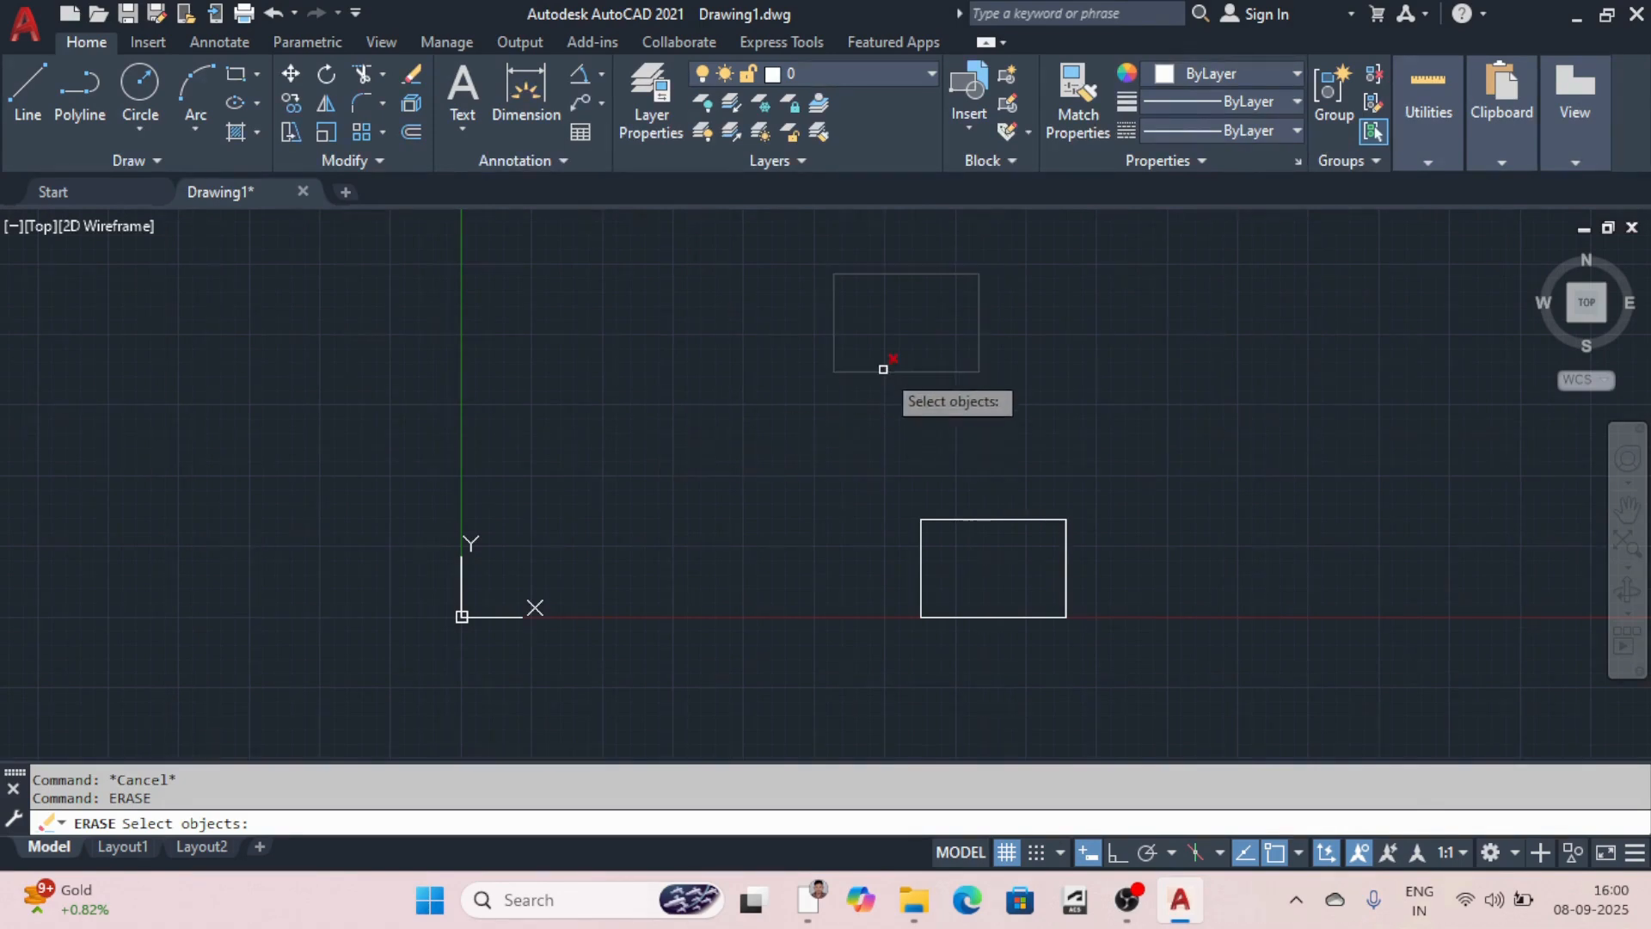
{"action": "key", "text": "Return"}
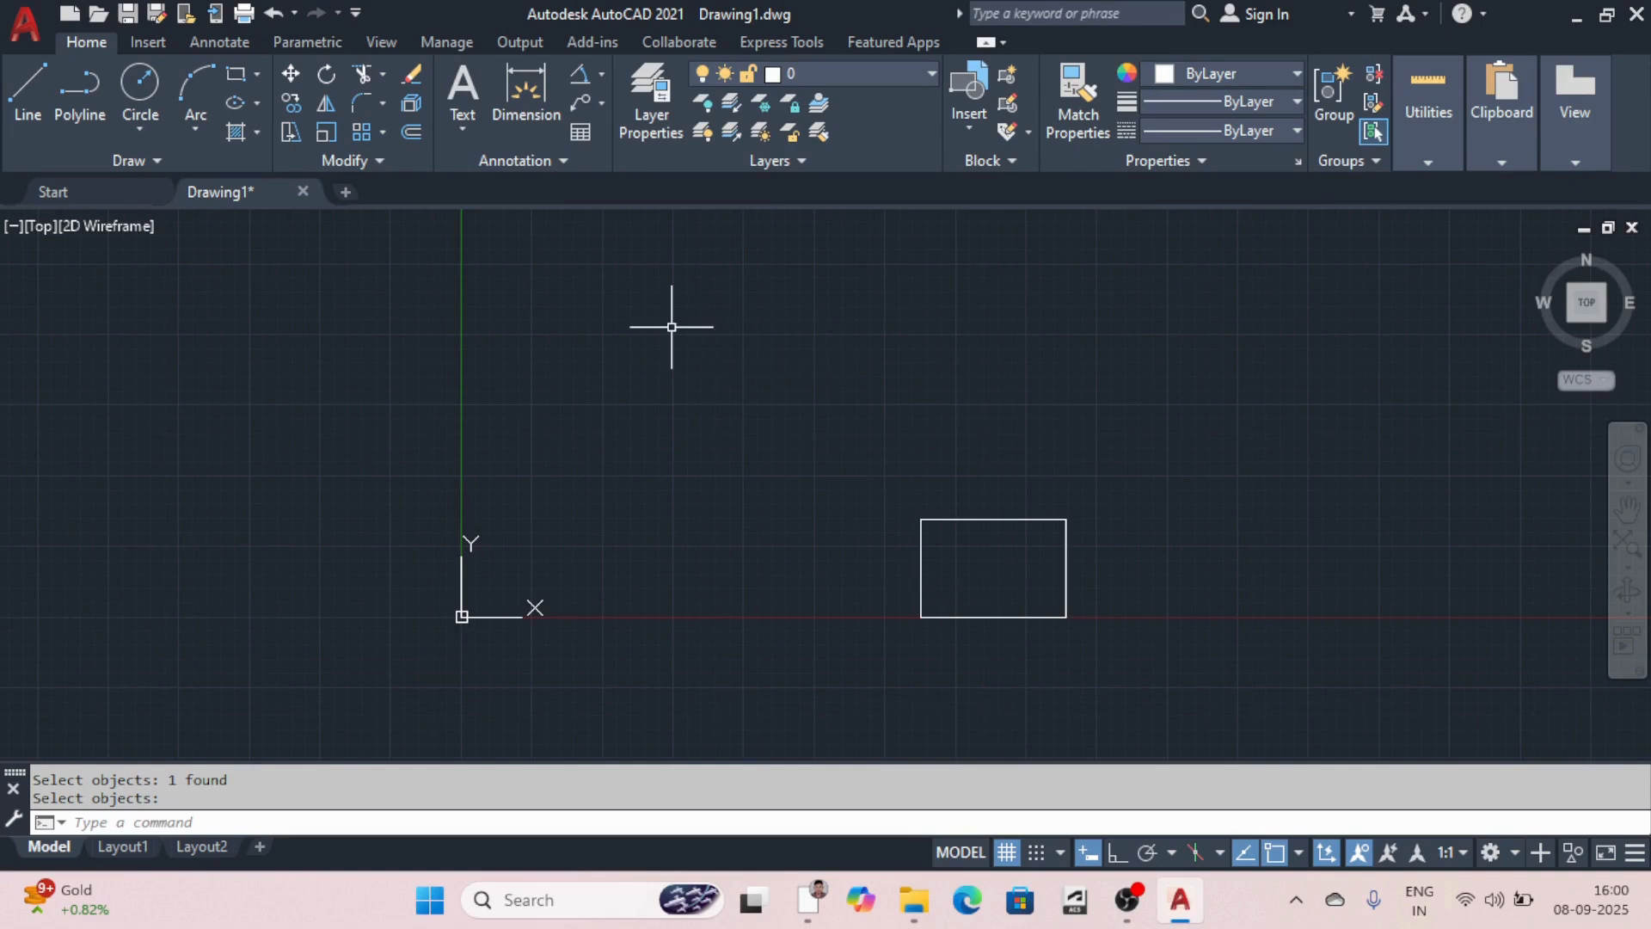
{"action": "key", "text": "Escape"}
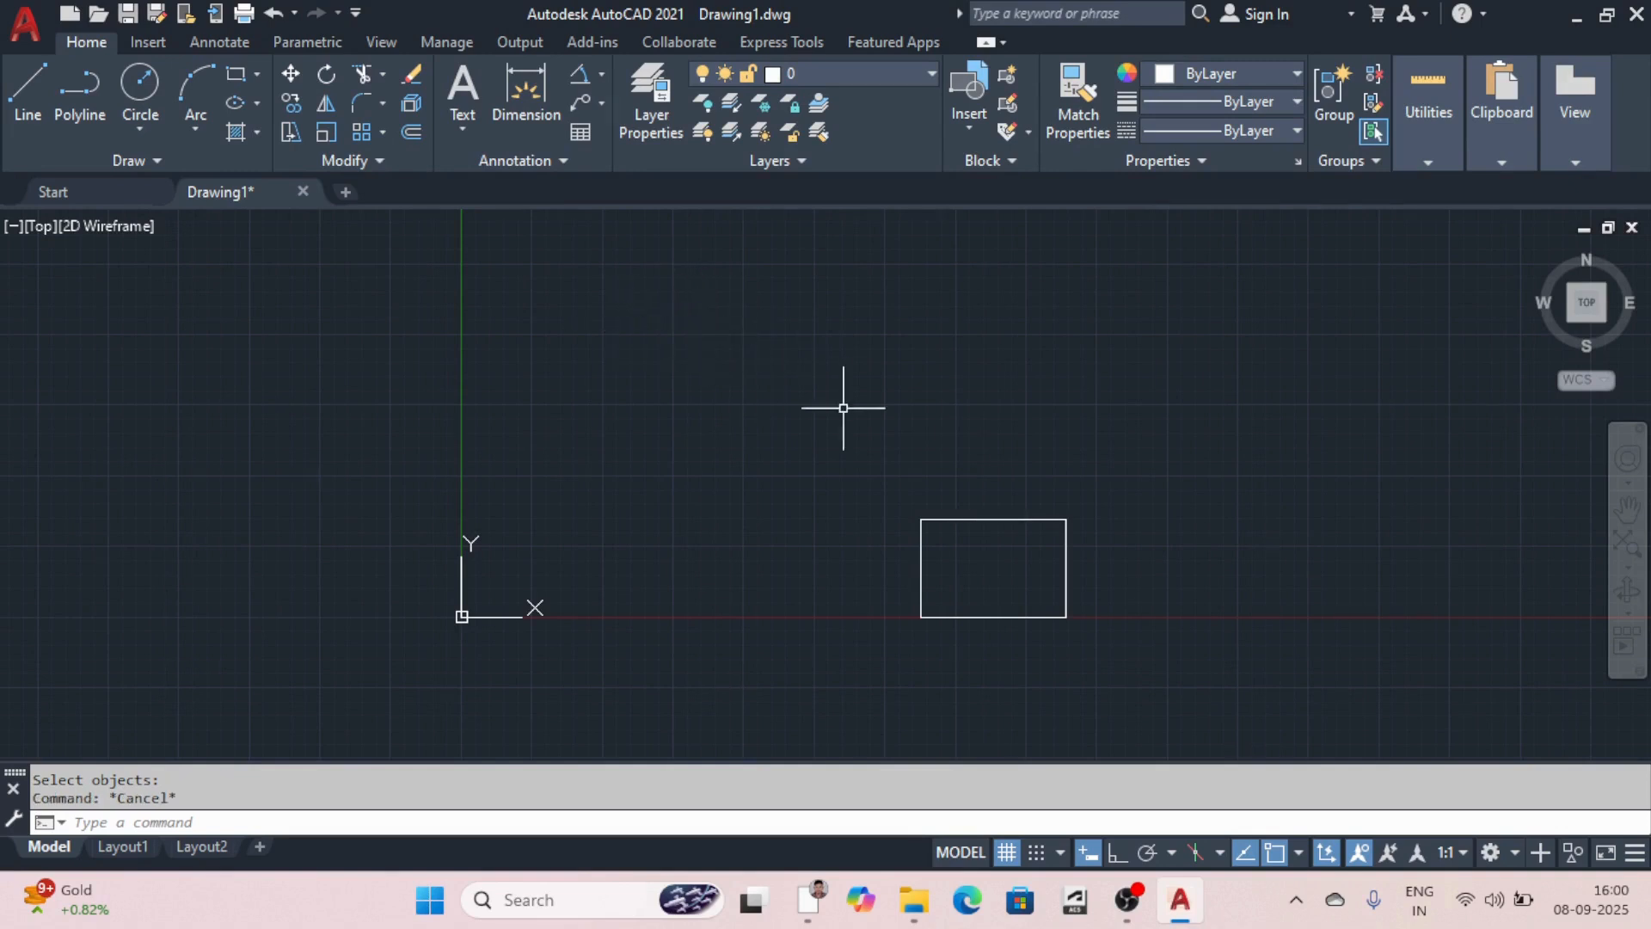
Step: Copy the remaining rectangle by its lower-left corner four times to the right, forming a spaced row along the X axis
{"action": "left_click", "coordinate": [292, 106]}
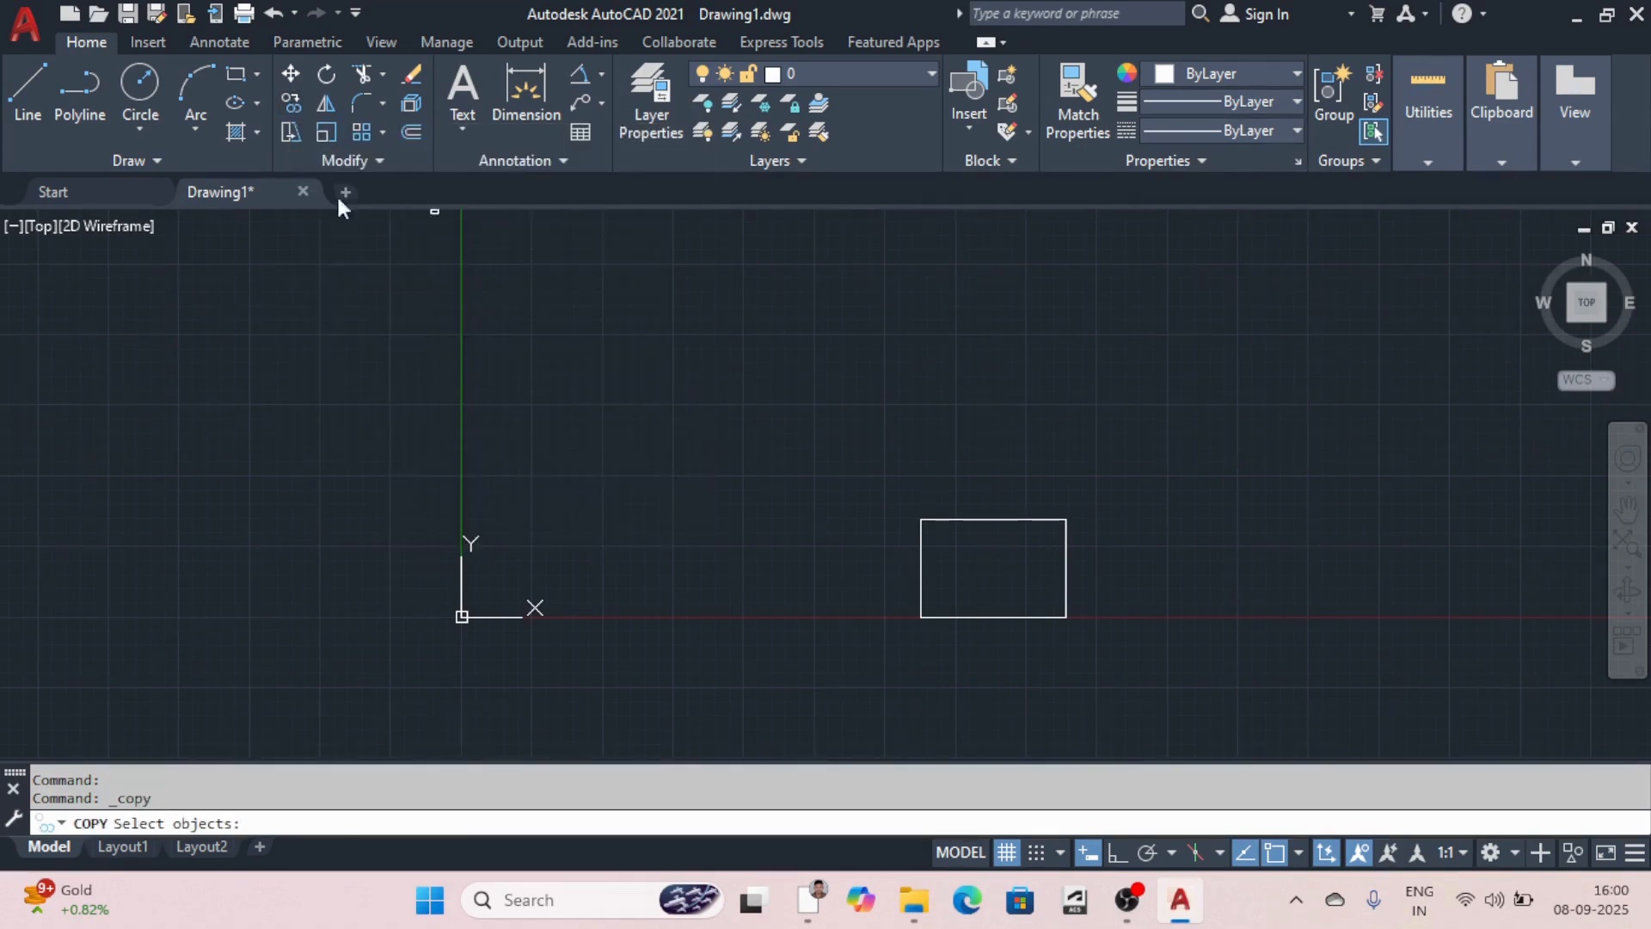
{"action": "left_click", "coordinate": [726, 379]}
{"action": "left_click", "coordinate": [1205, 672]}
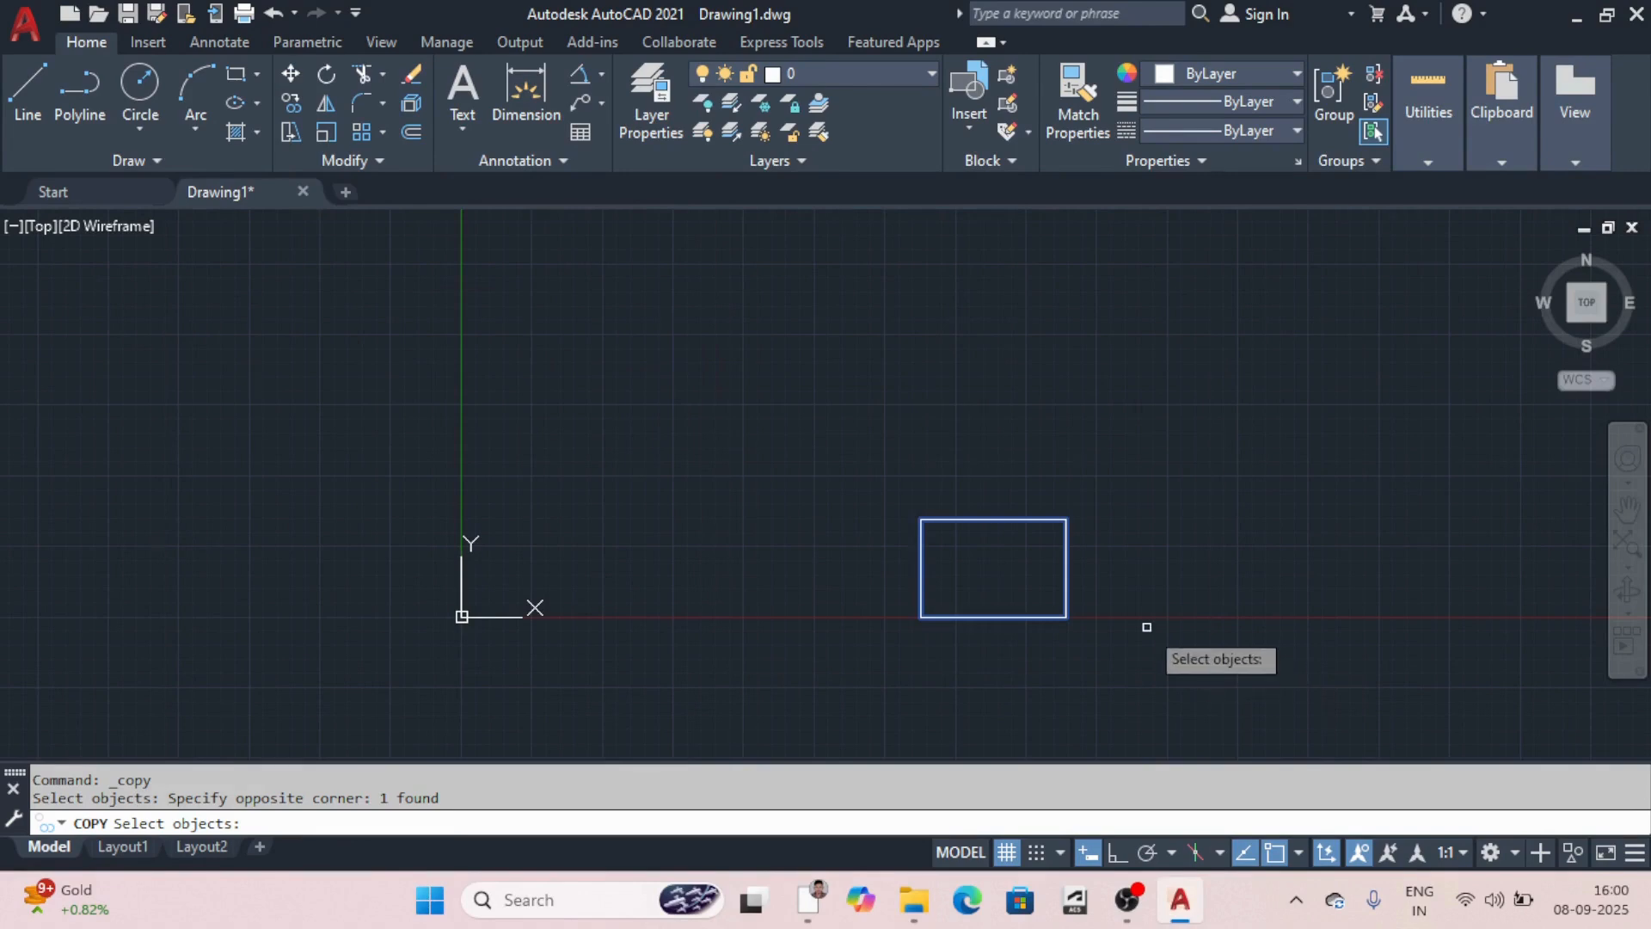
{"action": "key", "text": "Return"}
{"action": "scroll", "coordinate": [805, 559], "scroll_direction": "down", "scroll_amount": 3}
{"action": "scroll", "coordinate": [771, 561], "scroll_direction": "up", "scroll_amount": 3}
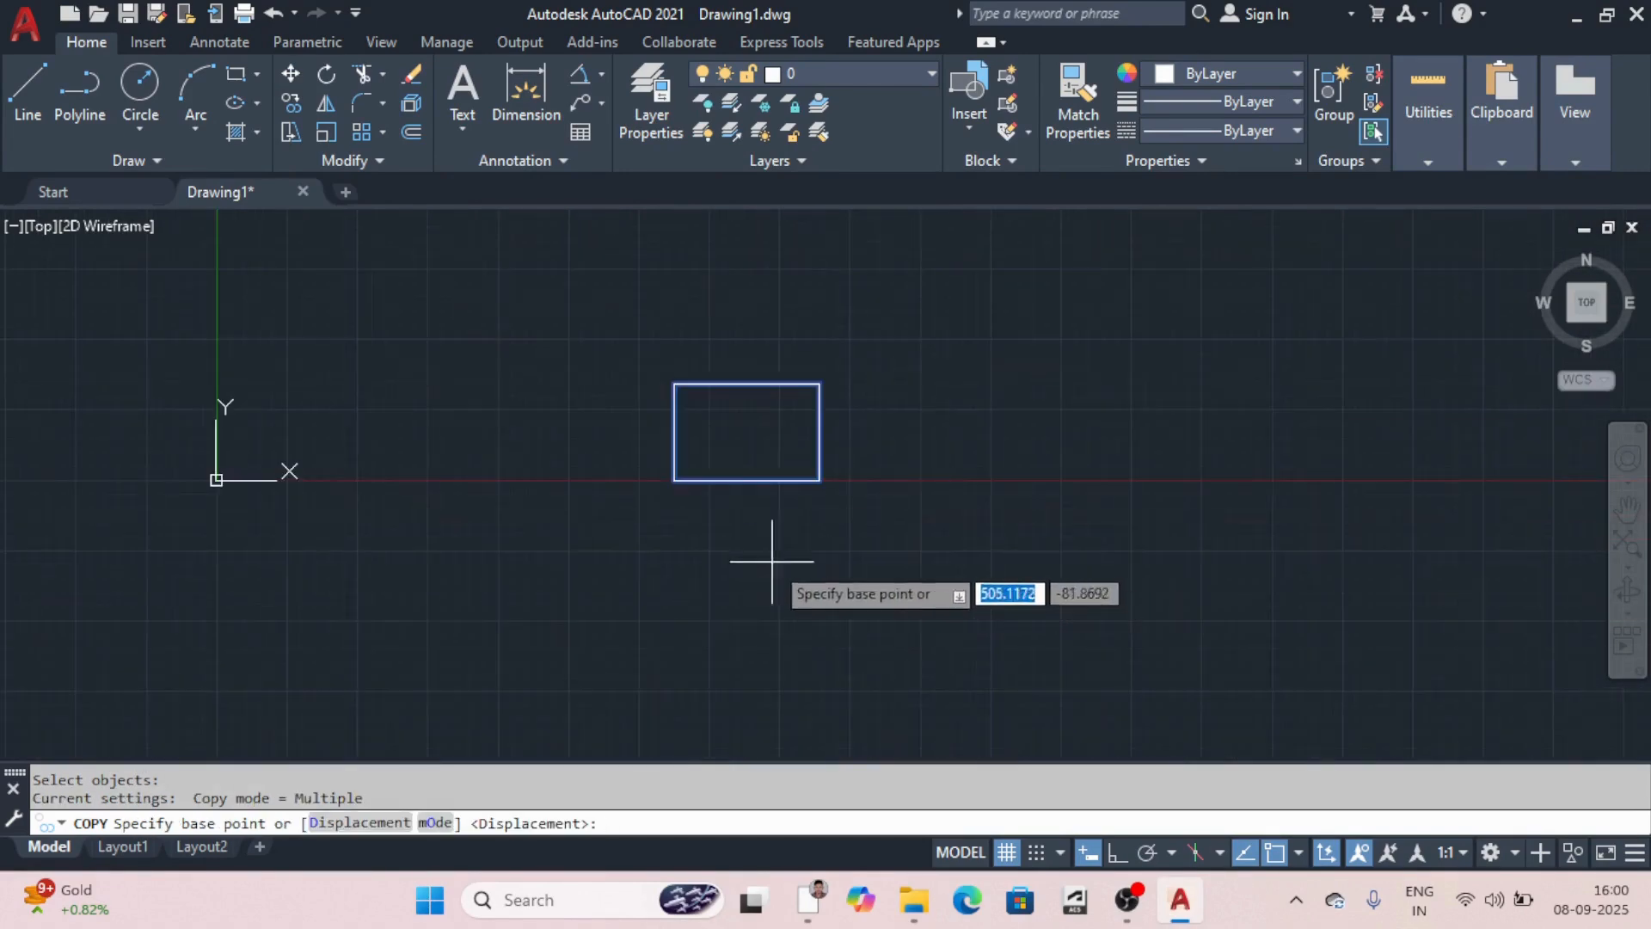
{"action": "left_click", "coordinate": [676, 480]}
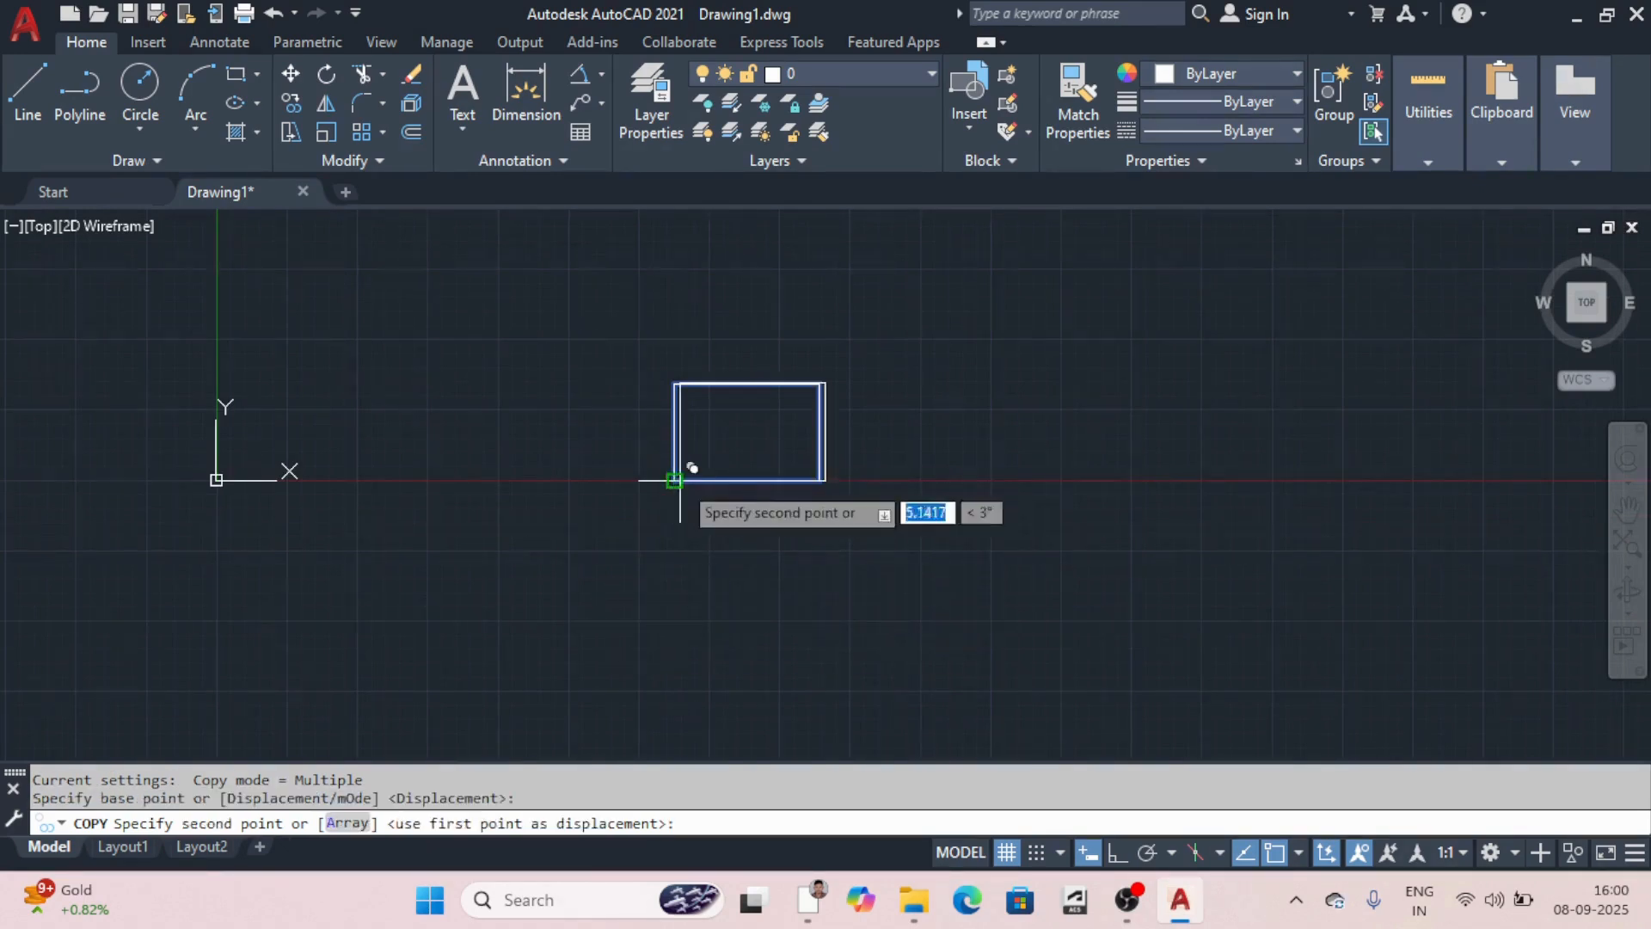
{"action": "left_click", "coordinate": [930, 480]}
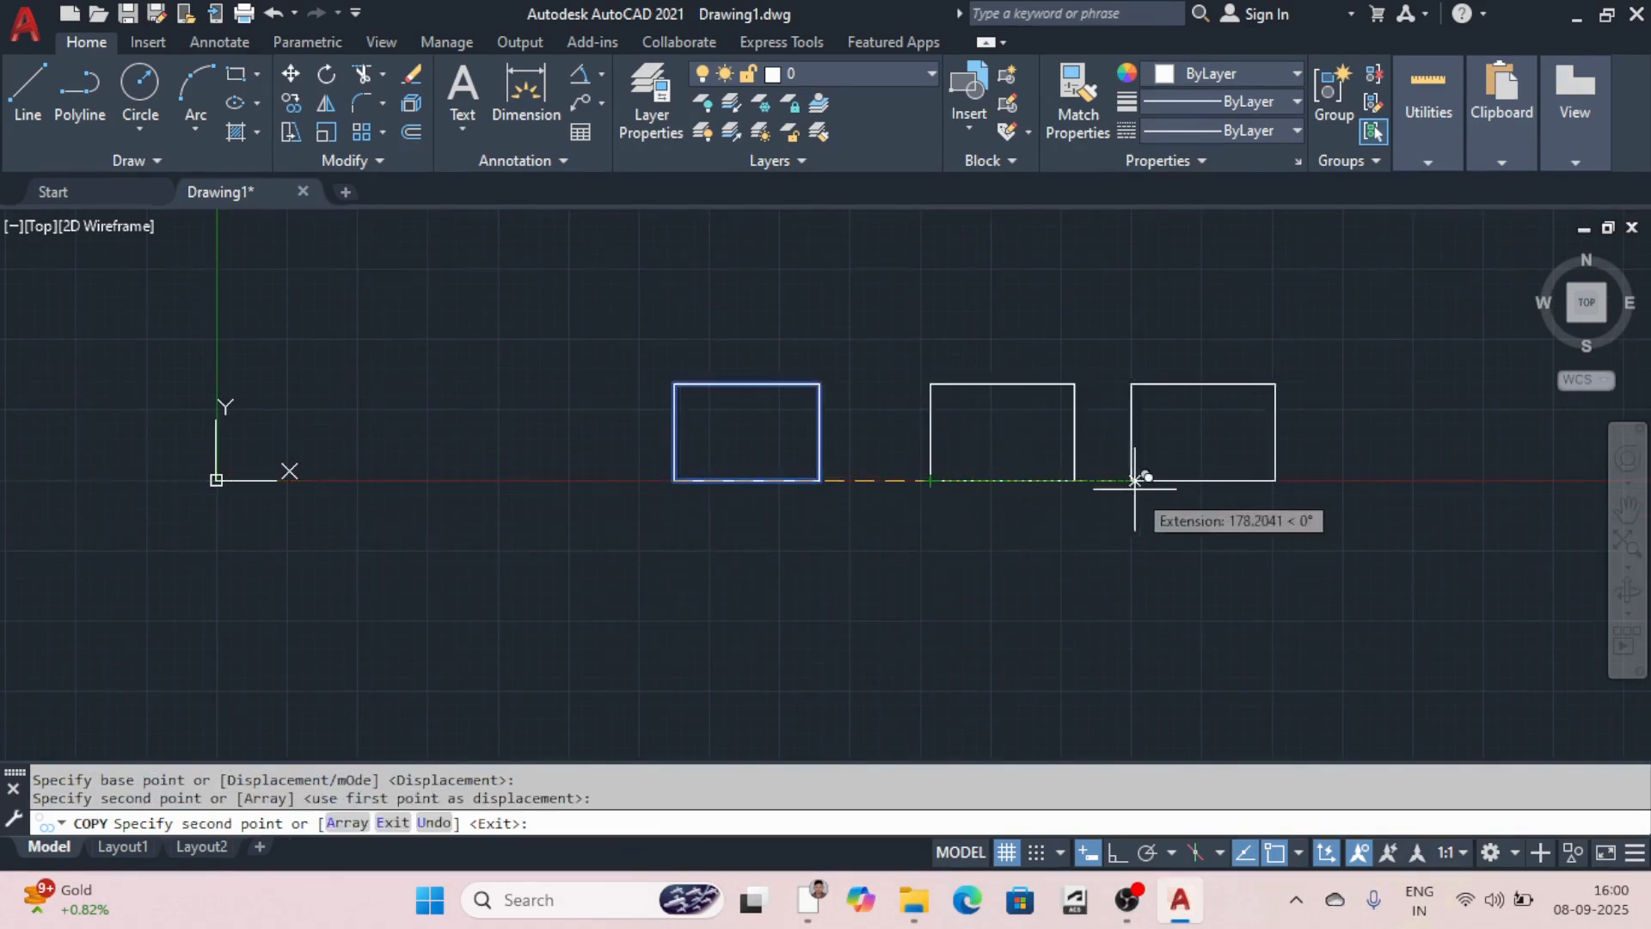
{"action": "left_click", "coordinate": [1171, 480]}
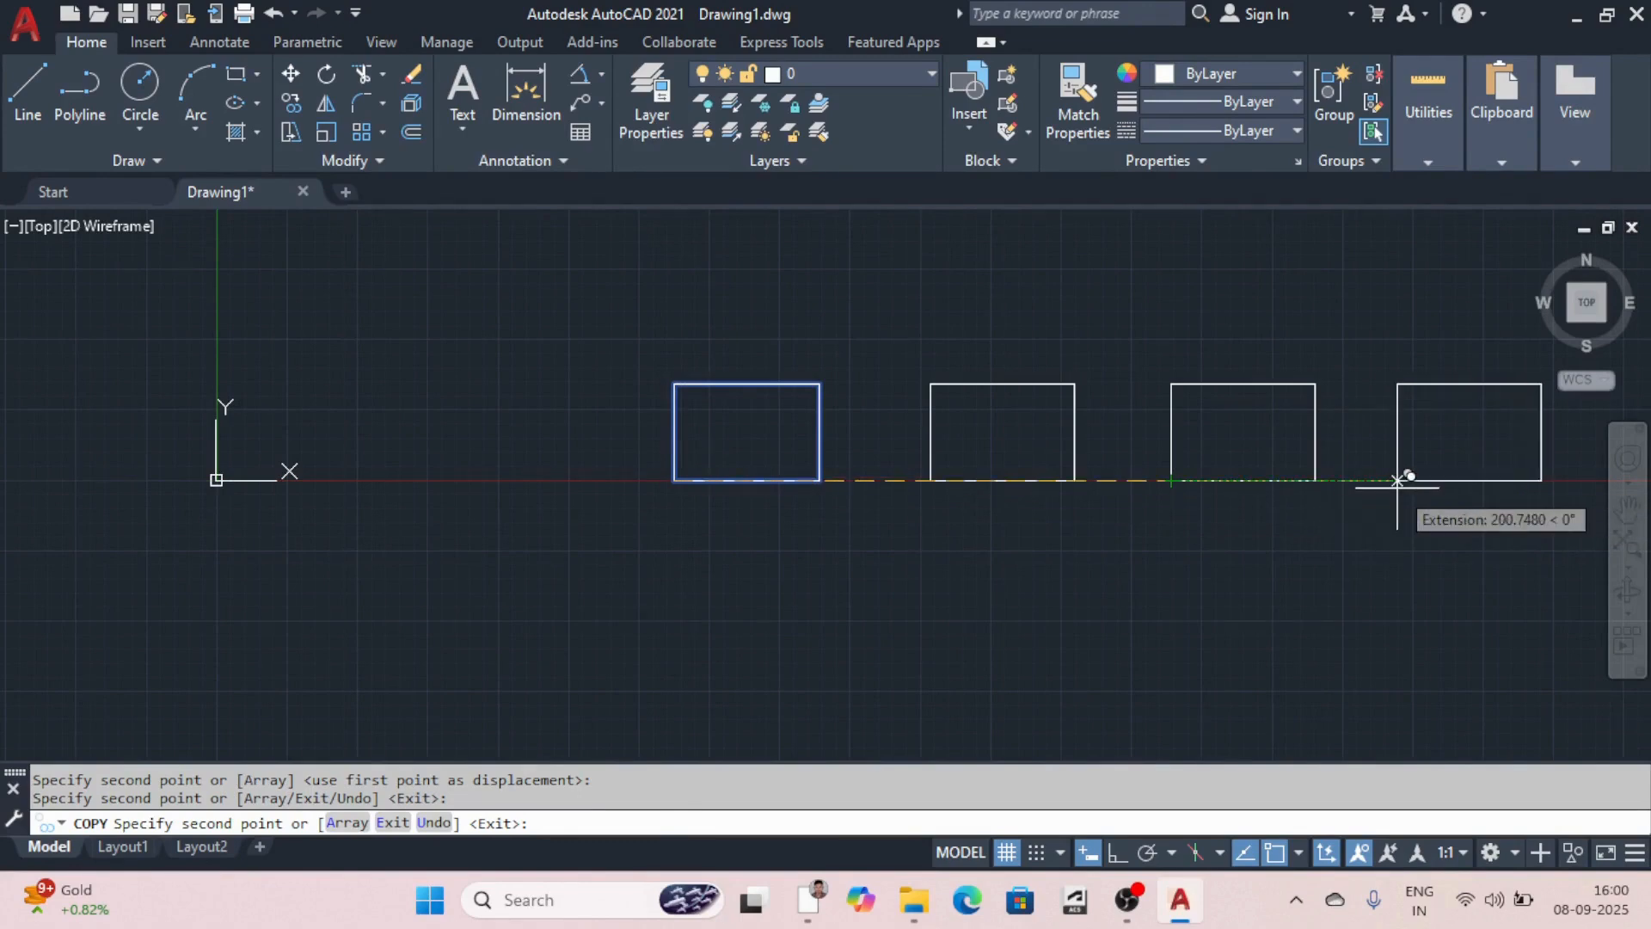
{"action": "left_click", "coordinate": [1398, 480]}
{"action": "scroll", "coordinate": [1204, 490], "scroll_direction": "down", "scroll_amount": 5}
{"action": "scroll", "coordinate": [1118, 508], "scroll_direction": "up", "scroll_amount": 4}
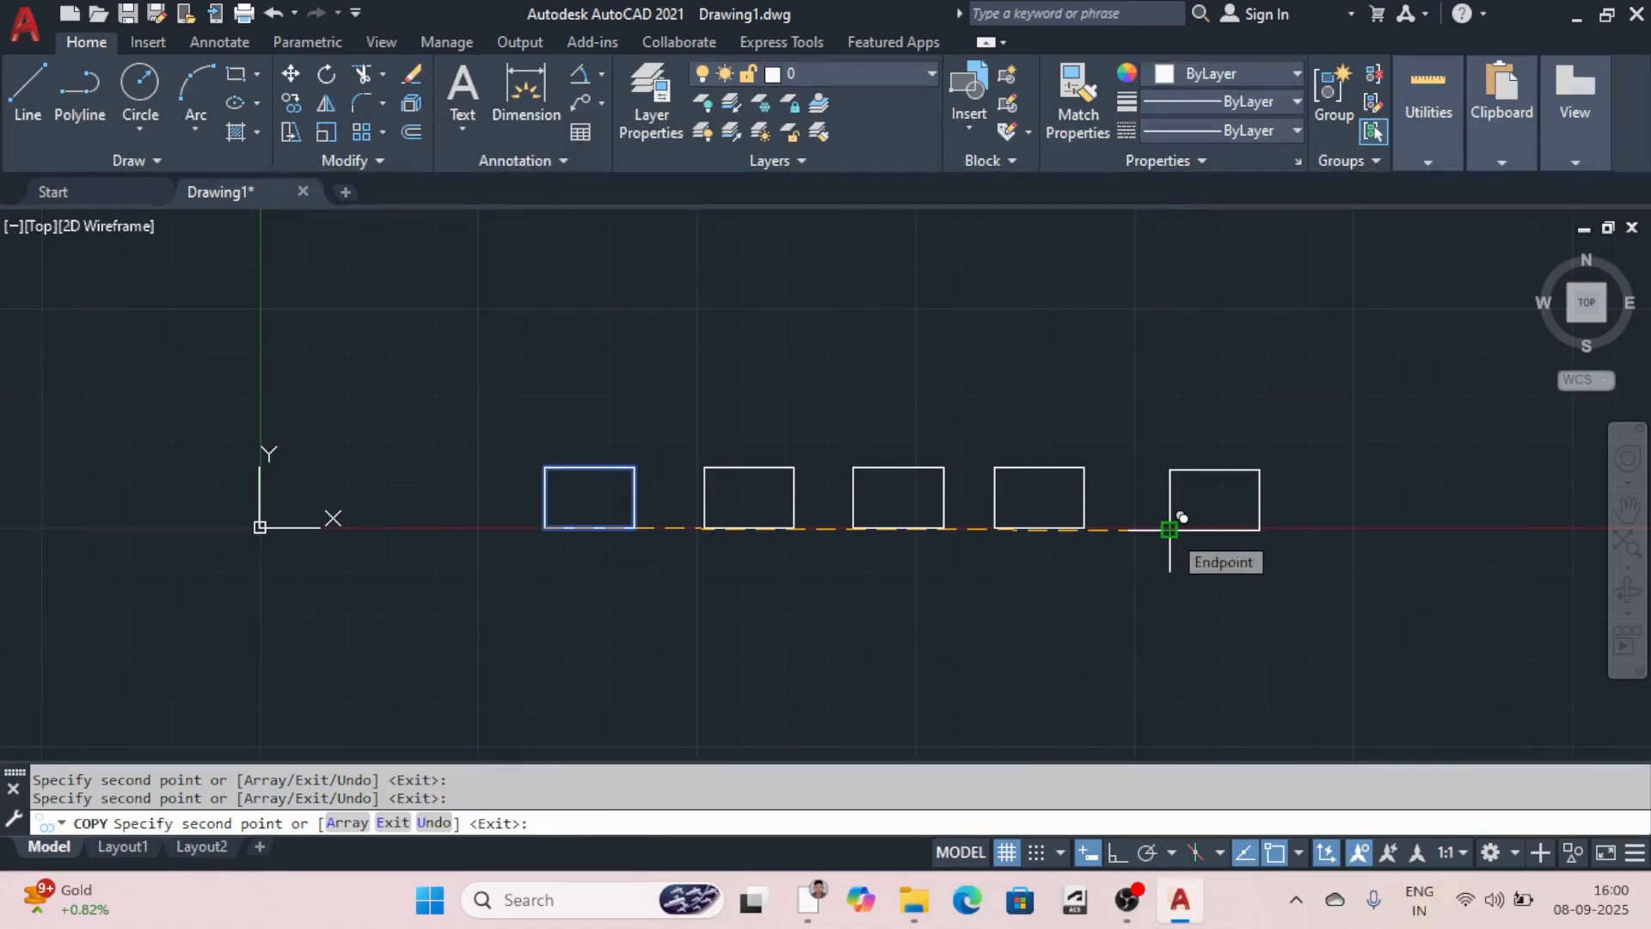
{"action": "key", "text": "Escape"}
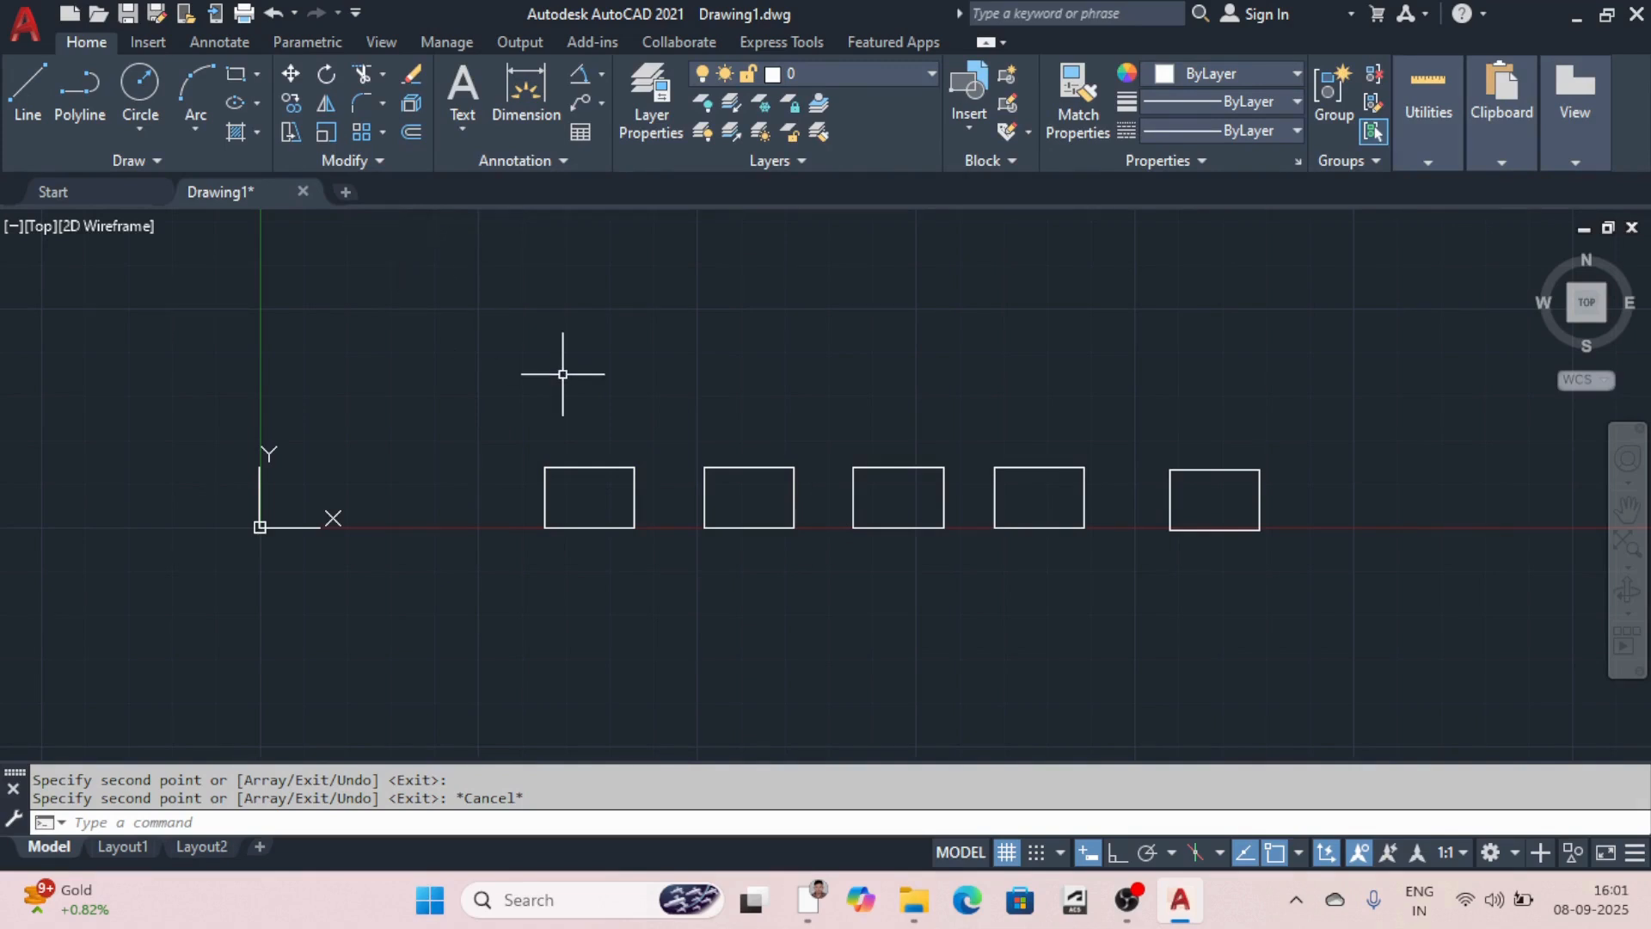
Step: Copy the row's leftmost rectangle by its lower-left corner to two spots straight above it, starting a middle and a top row
{"action": "type", "text": "CO"}
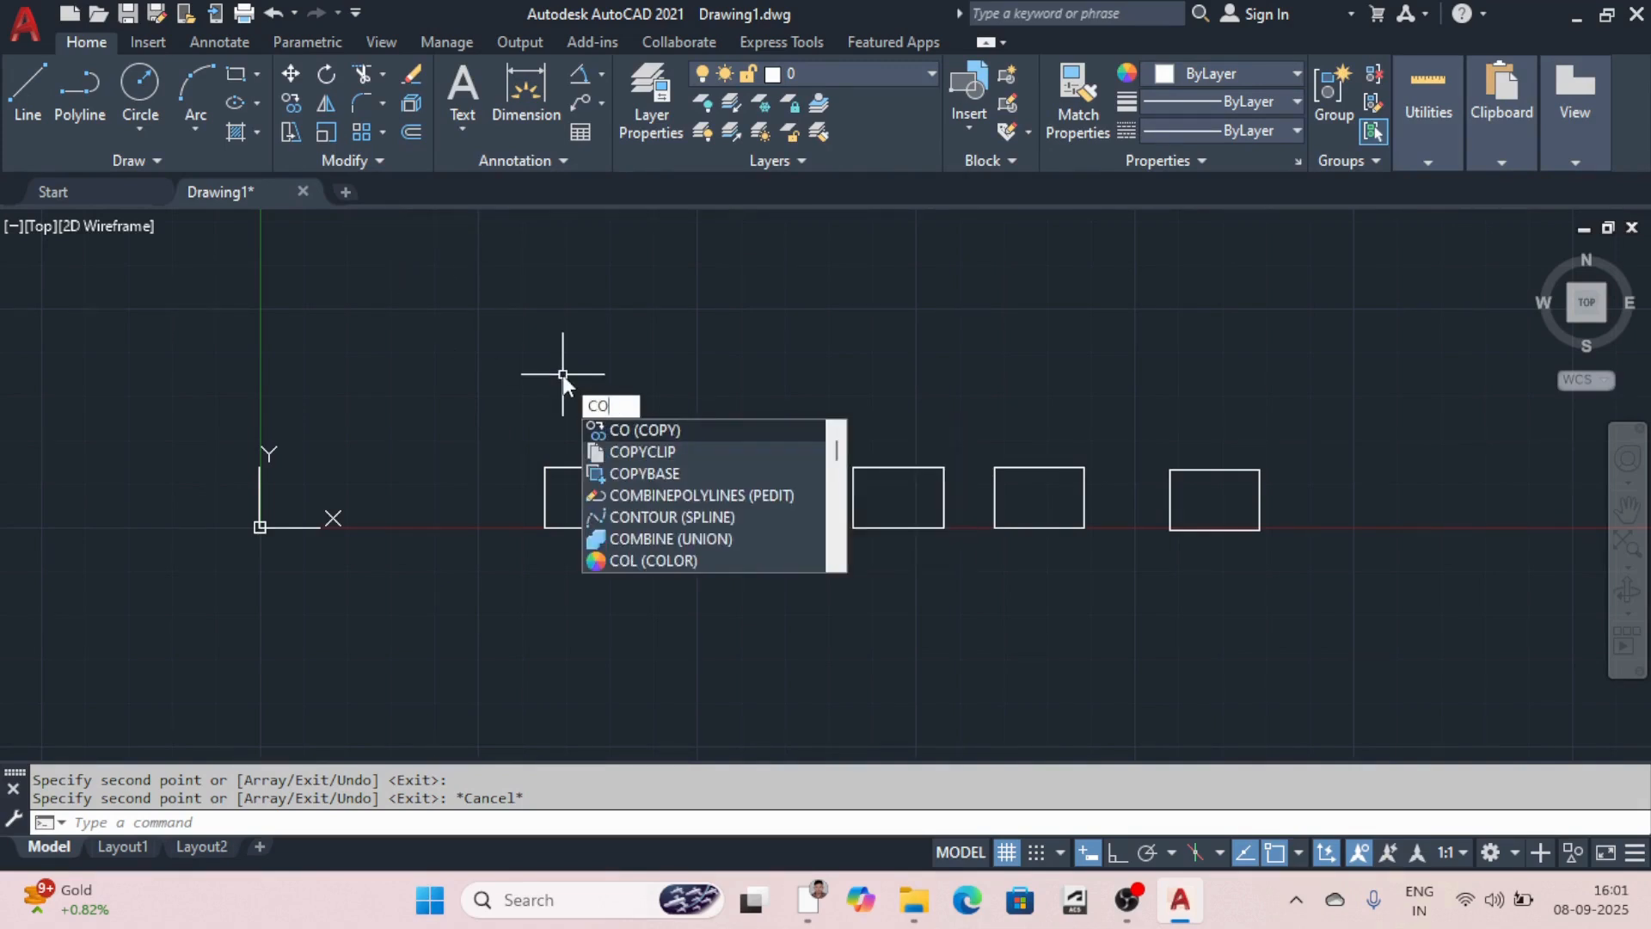
{"action": "key", "text": "Return"}
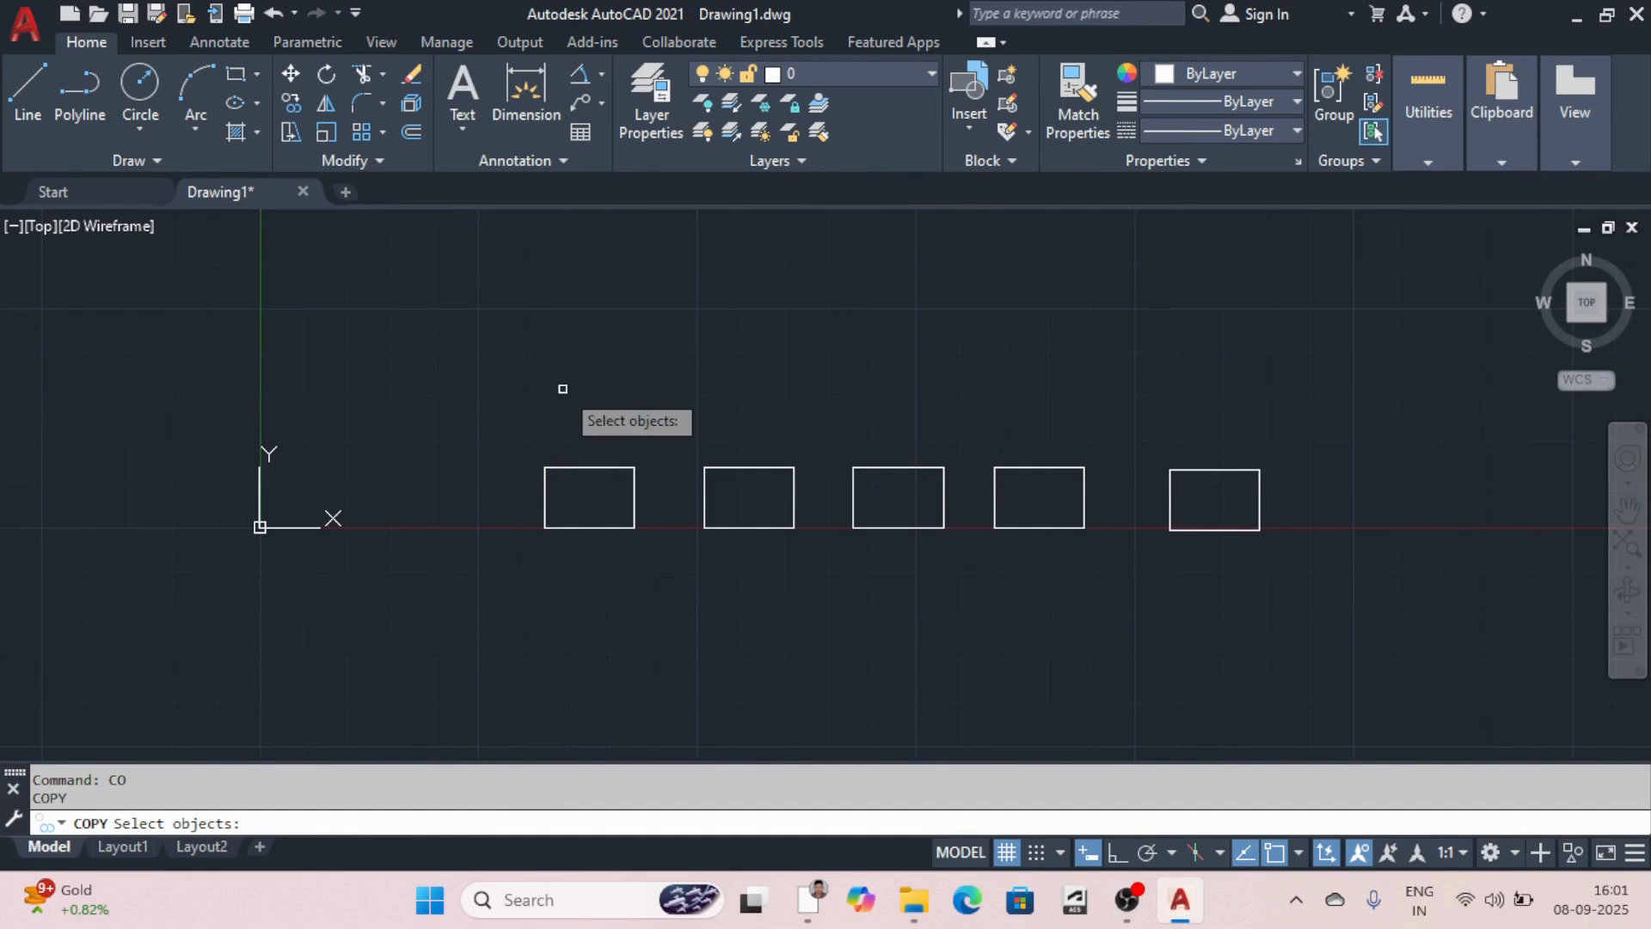
{"action": "left_click", "coordinate": [489, 389]}
{"action": "left_click", "coordinate": [675, 609]}
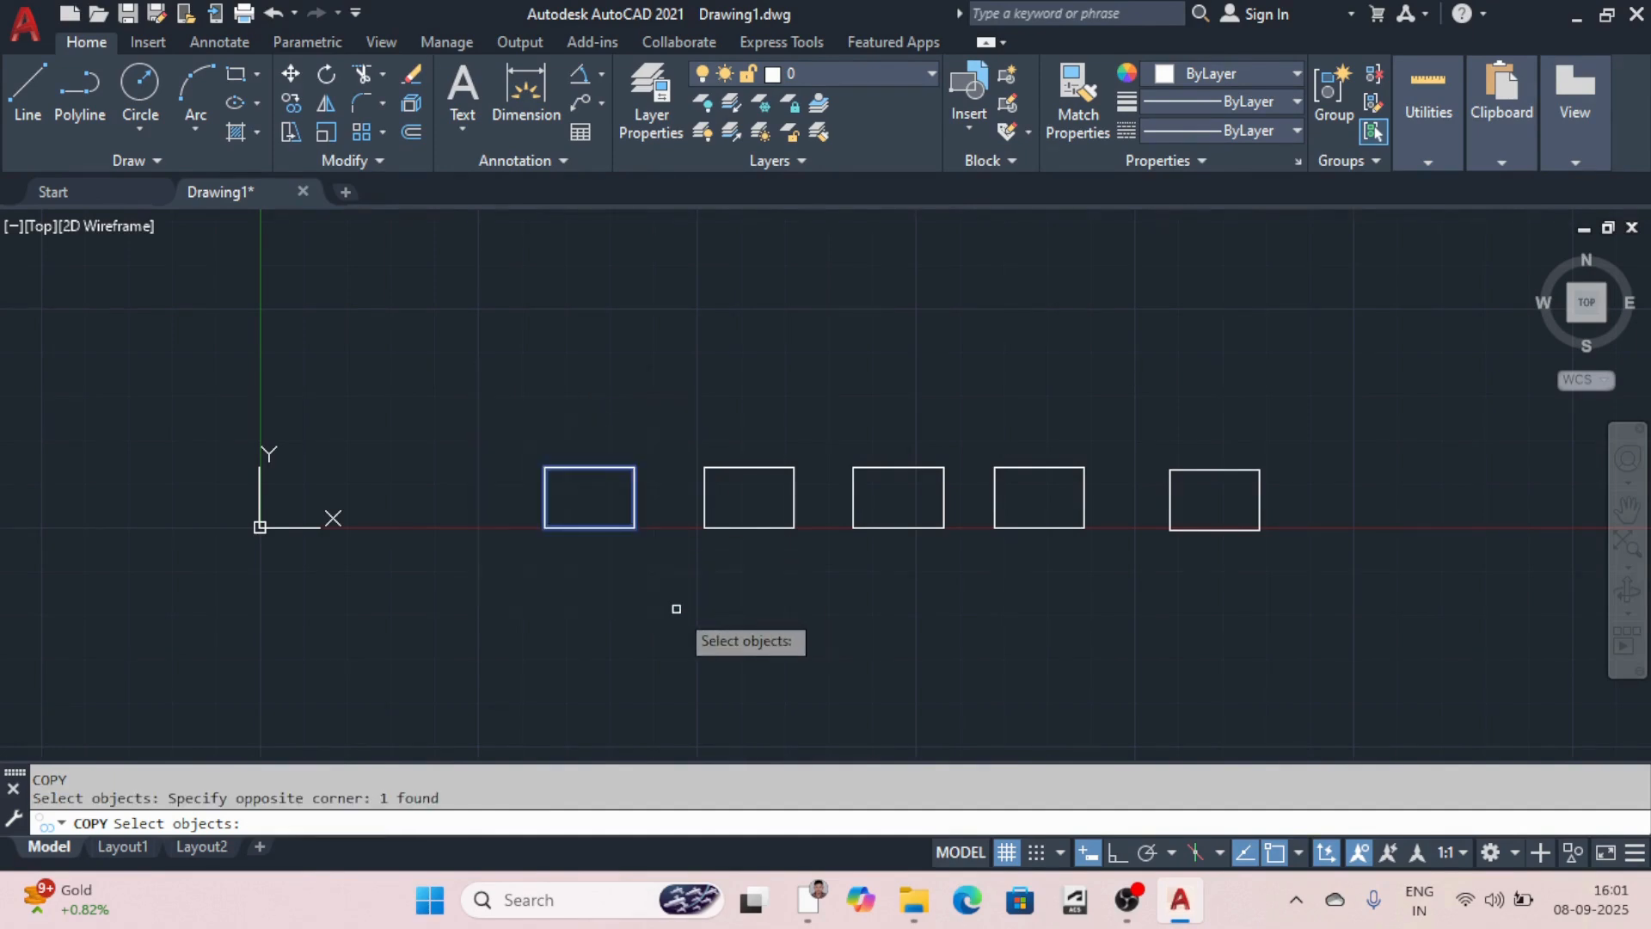
{"action": "key", "text": "Return"}
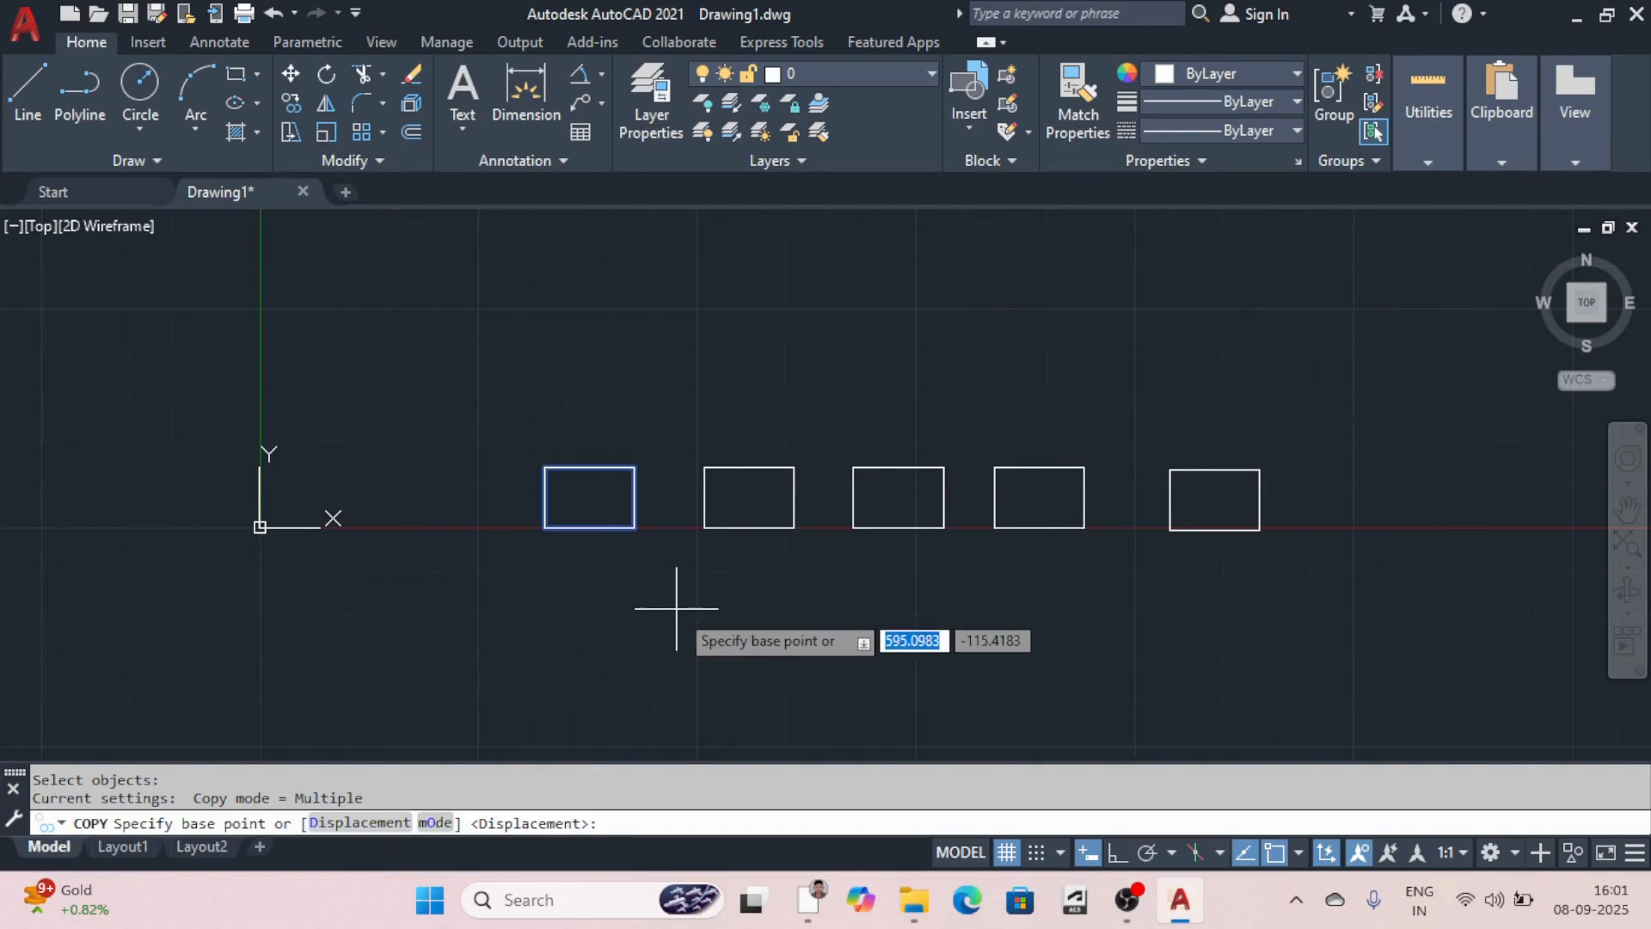
{"action": "left_click", "coordinate": [545, 527]}
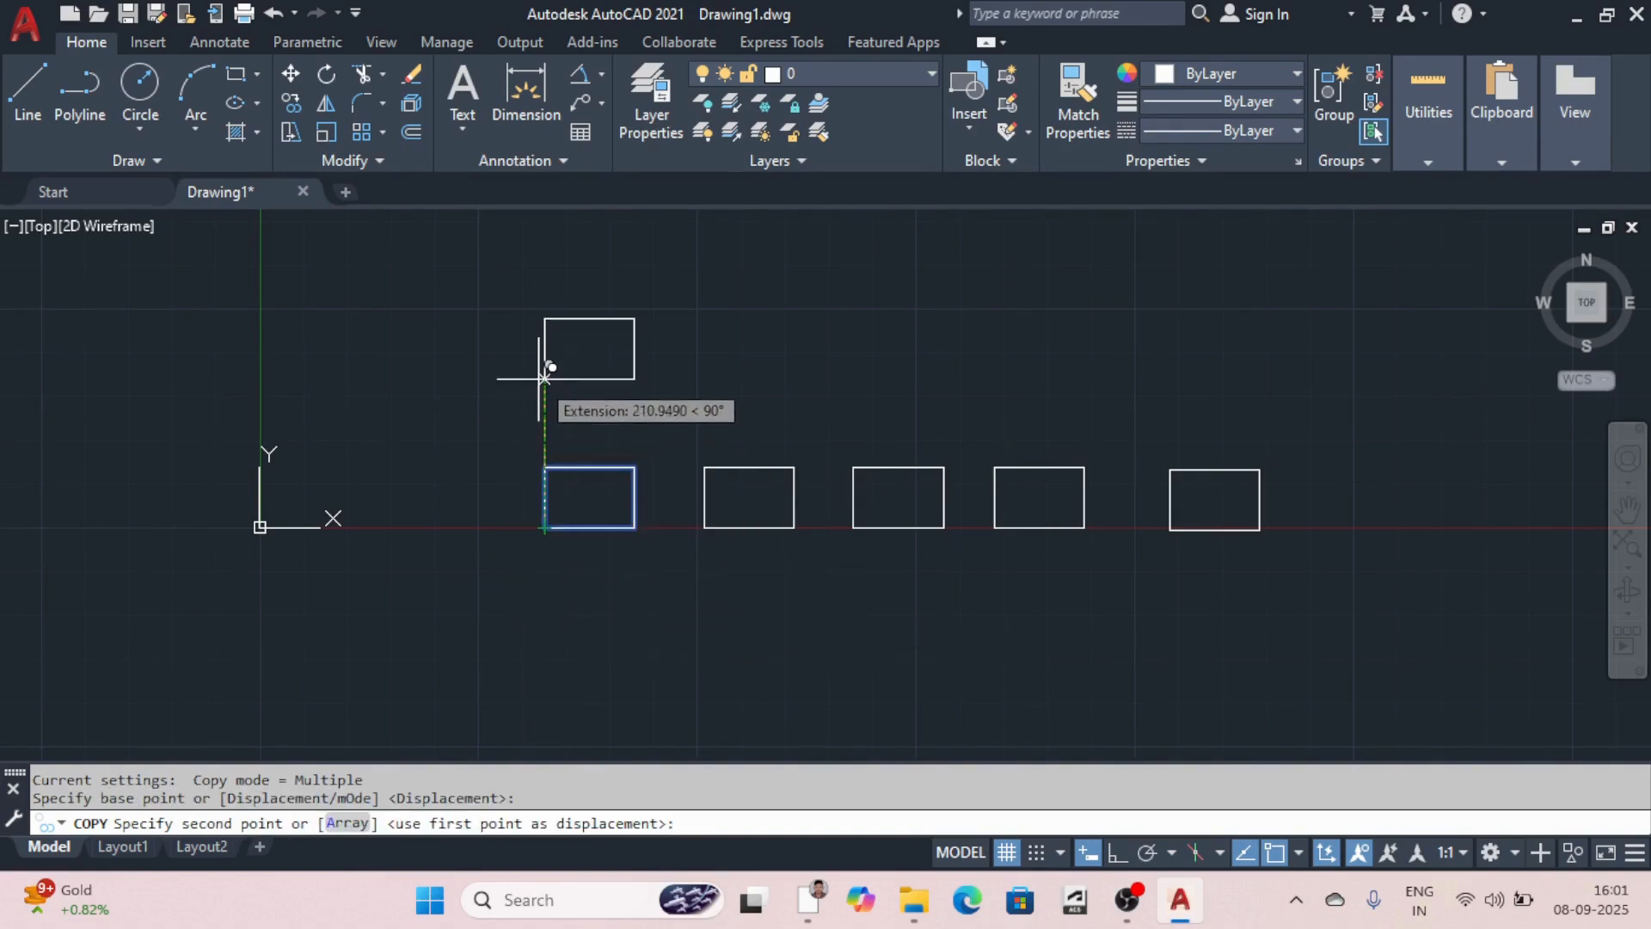
{"action": "left_click", "coordinate": [539, 378]}
{"action": "scroll", "coordinate": [535, 347], "scroll_direction": "down", "scroll_amount": 5}
{"action": "scroll", "coordinate": [536, 321], "scroll_direction": "up", "scroll_amount": 5}
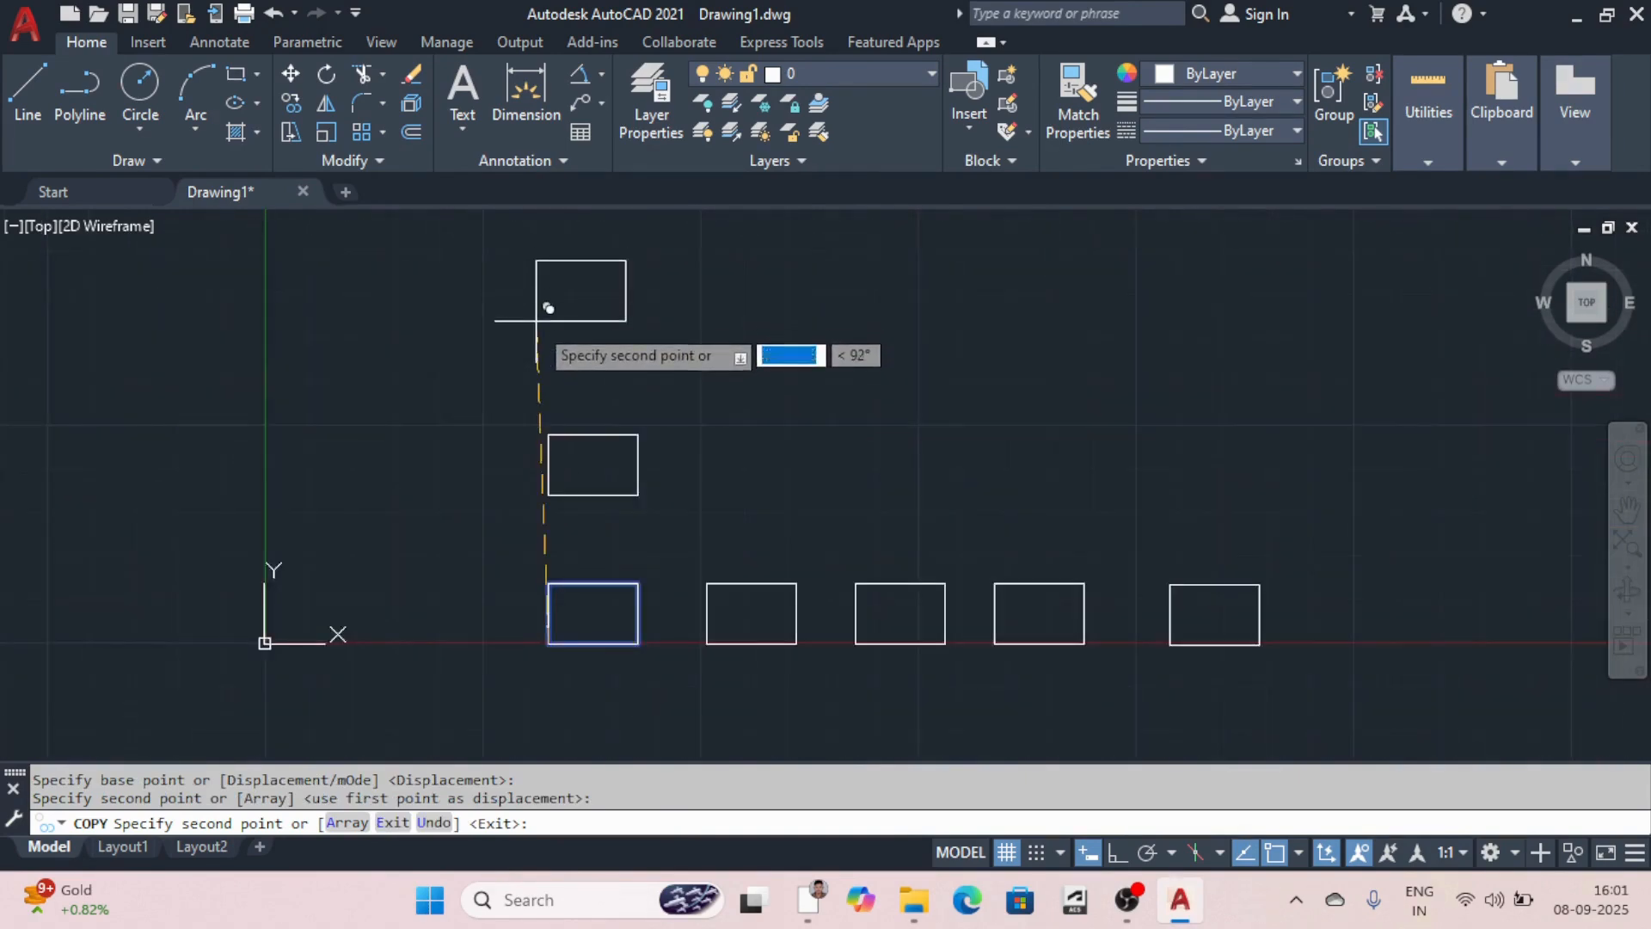
{"action": "left_click", "coordinate": [548, 363]}
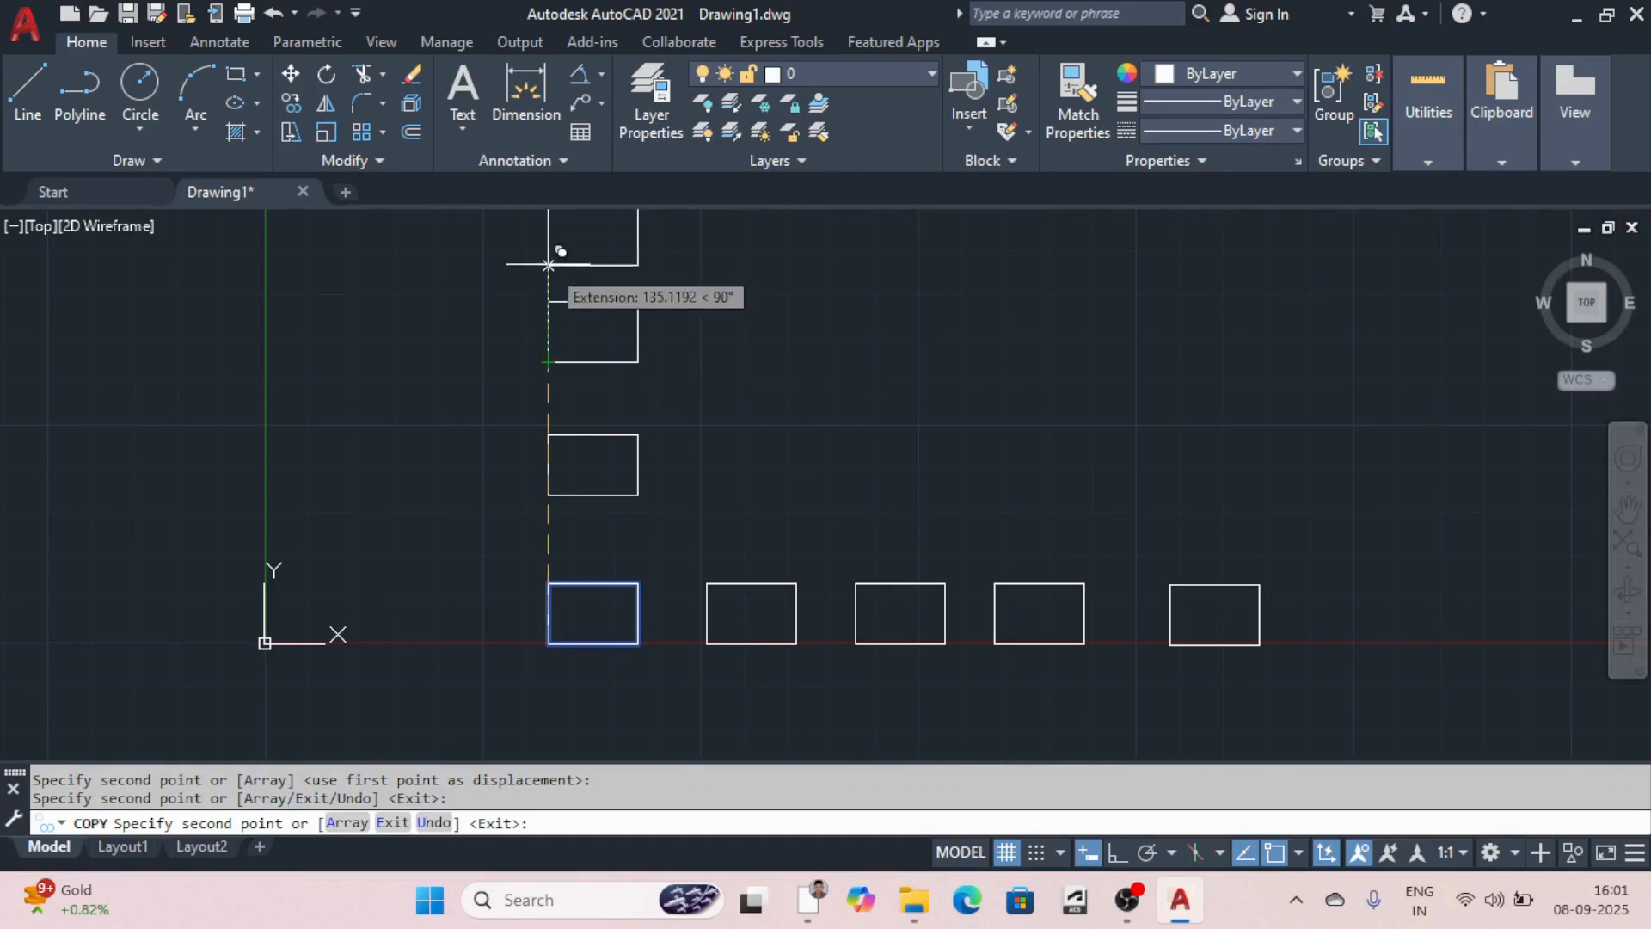
Step: Within the same Copy command, place four more rectangle copies to the right in the middle row
{"action": "left_click", "coordinate": [704, 494]}
{"action": "left_click", "coordinate": [884, 494]}
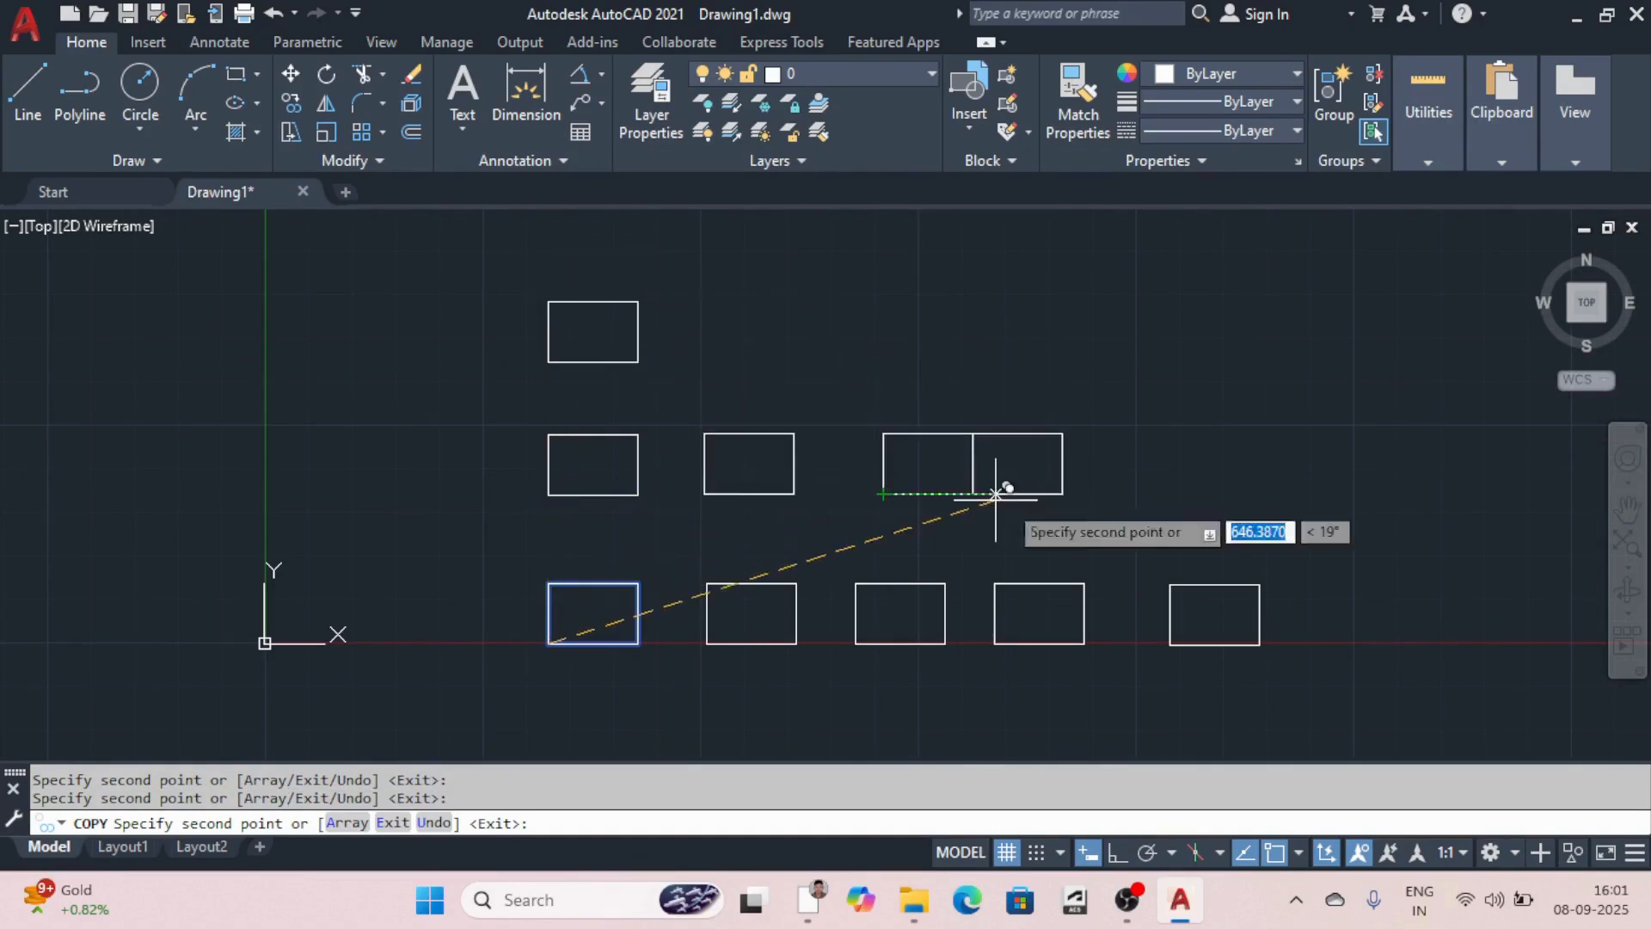
{"action": "left_click", "coordinate": [1071, 495]}
{"action": "left_click", "coordinate": [1283, 508]}
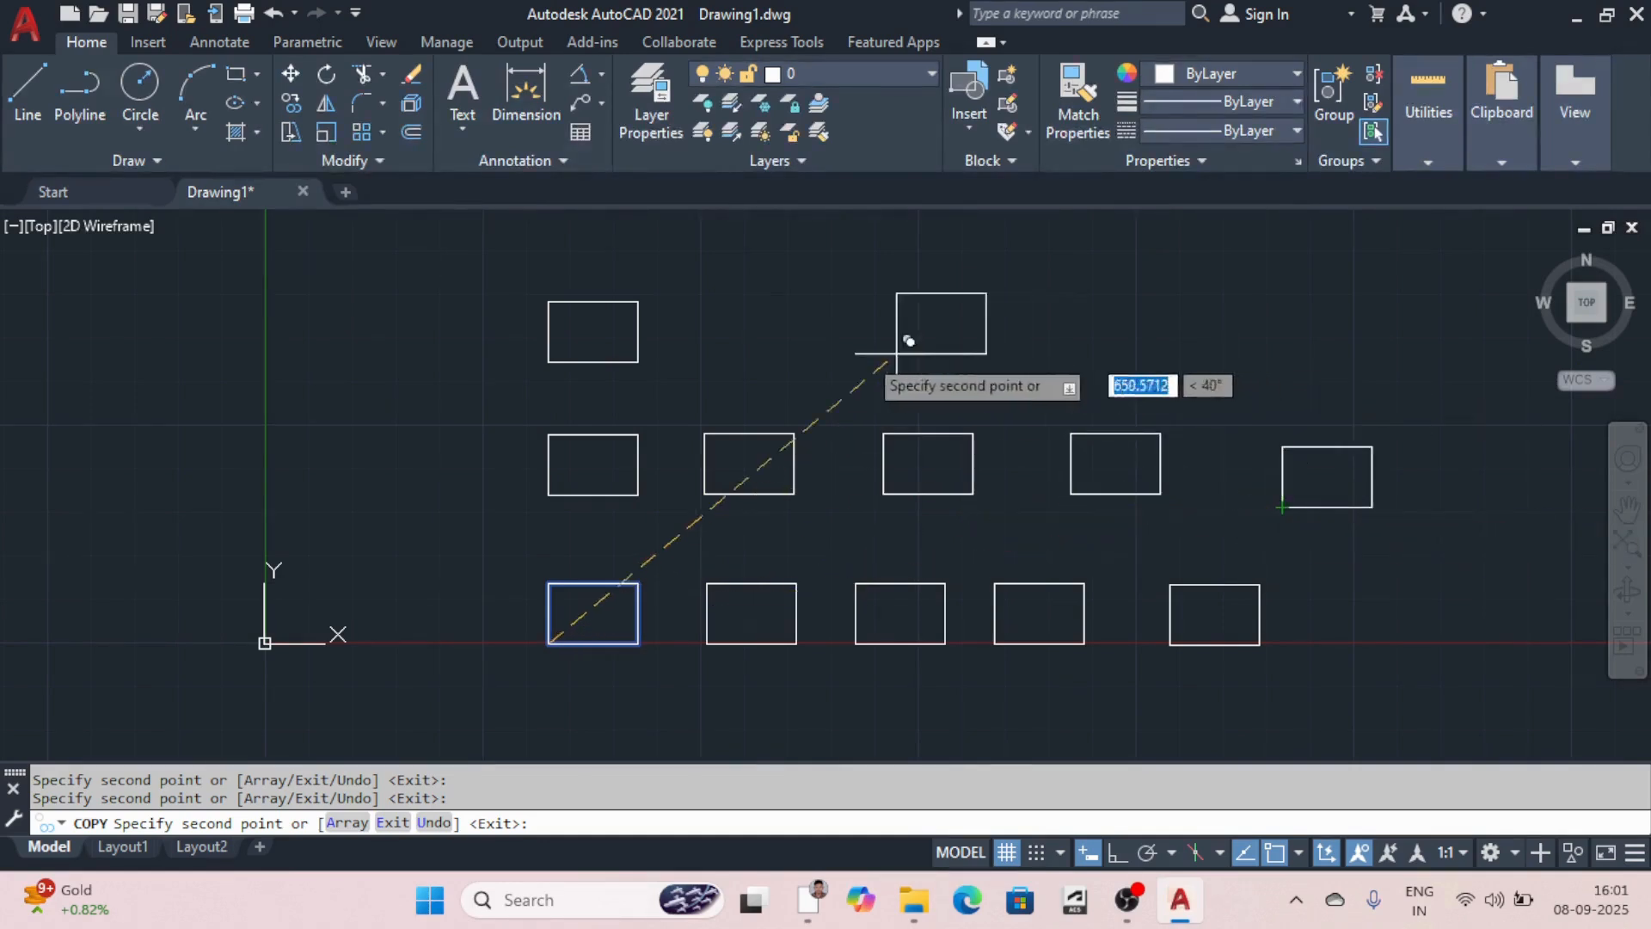
Step: Place four more rectangle copies to the right in the top row and end the Copy command
{"action": "left_click", "coordinate": [726, 359]}
{"action": "left_click", "coordinate": [897, 354]}
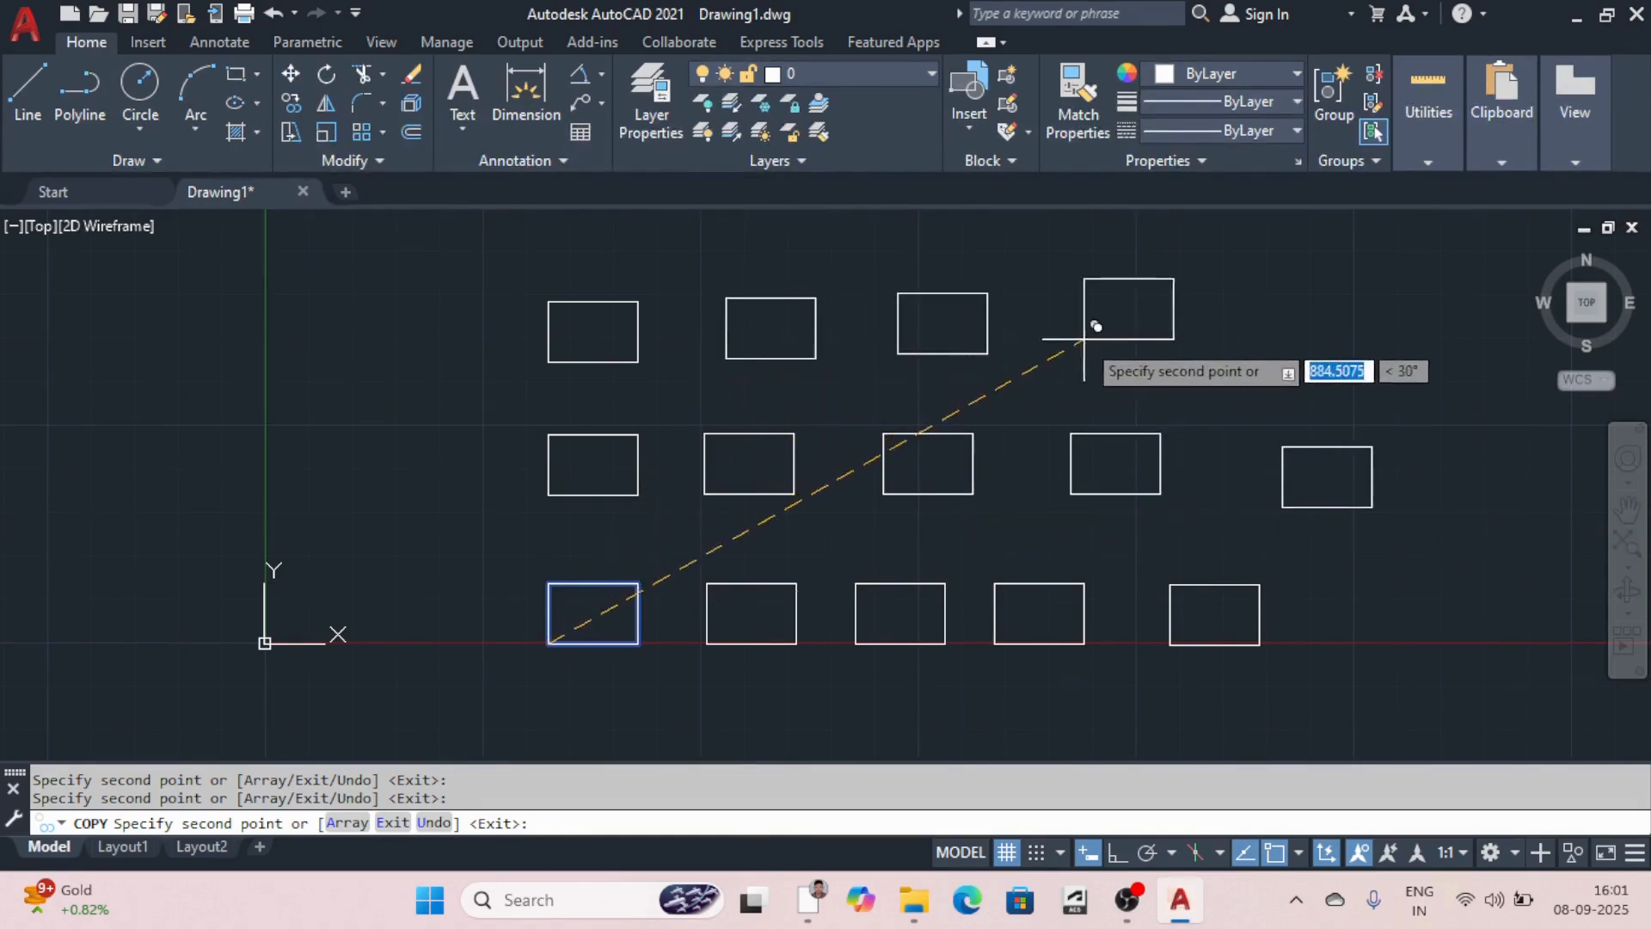
{"action": "left_click", "coordinate": [1083, 339]}
{"action": "left_click", "coordinate": [1301, 341]}
{"action": "key", "text": "Escape"}
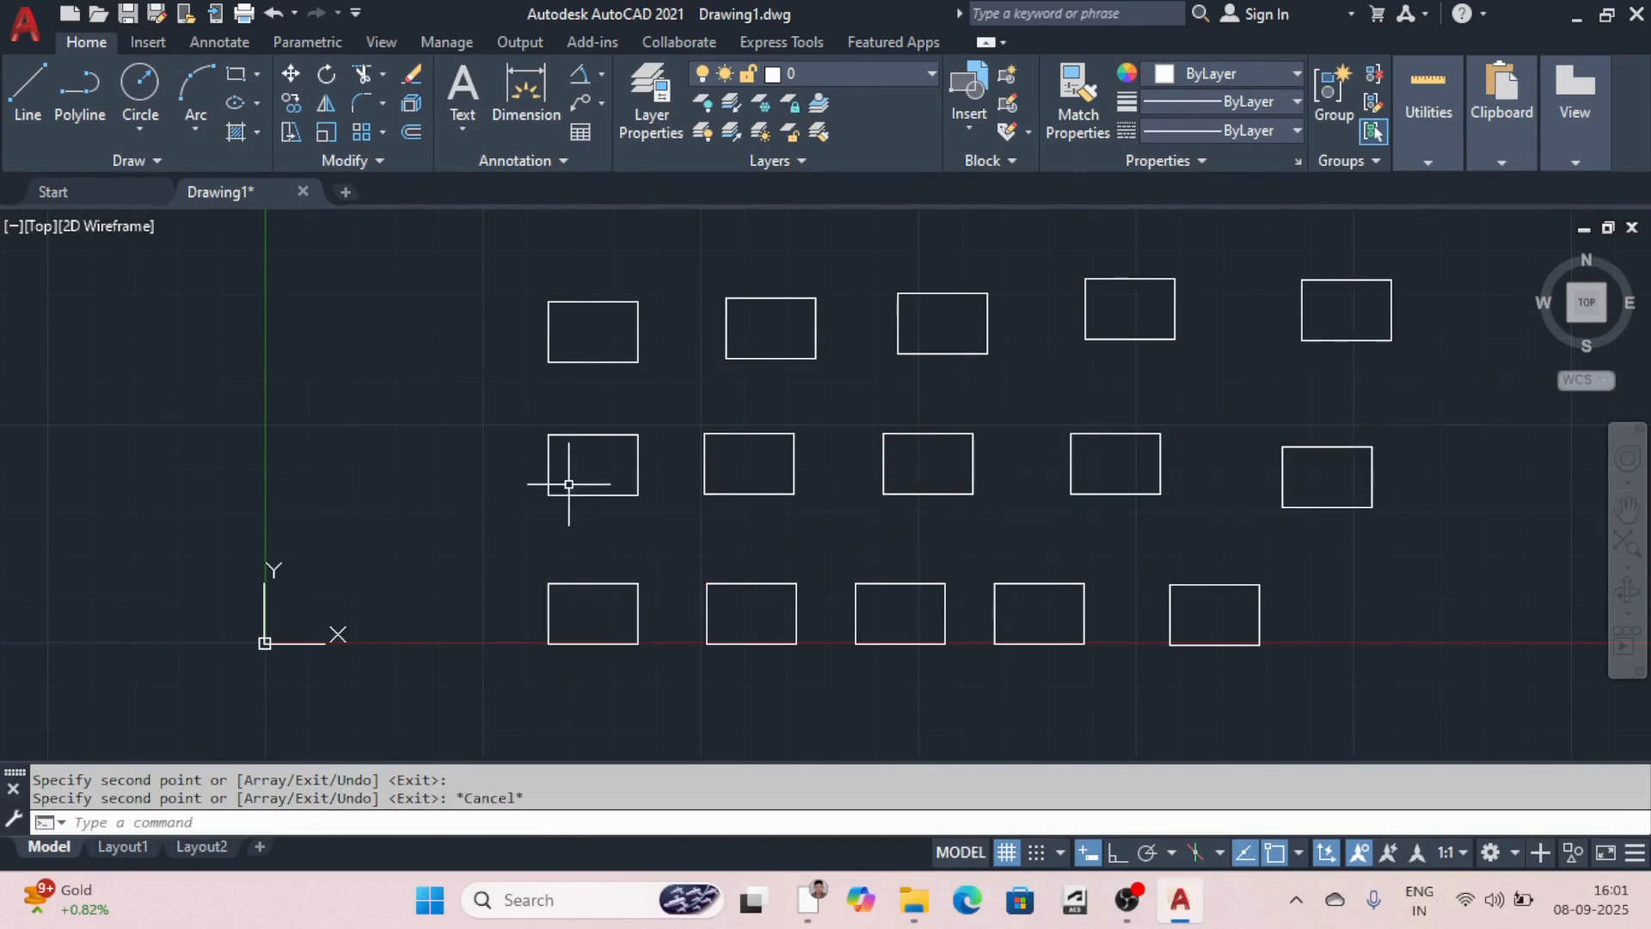
{"action": "scroll", "coordinate": [737, 461], "scroll_direction": "down", "scroll_amount": 3}
{"action": "scroll", "coordinate": [803, 461], "scroll_direction": "up", "scroll_amount": 5}
{"action": "scroll", "coordinate": [674, 472], "scroll_direction": "down", "scroll_amount": 5}
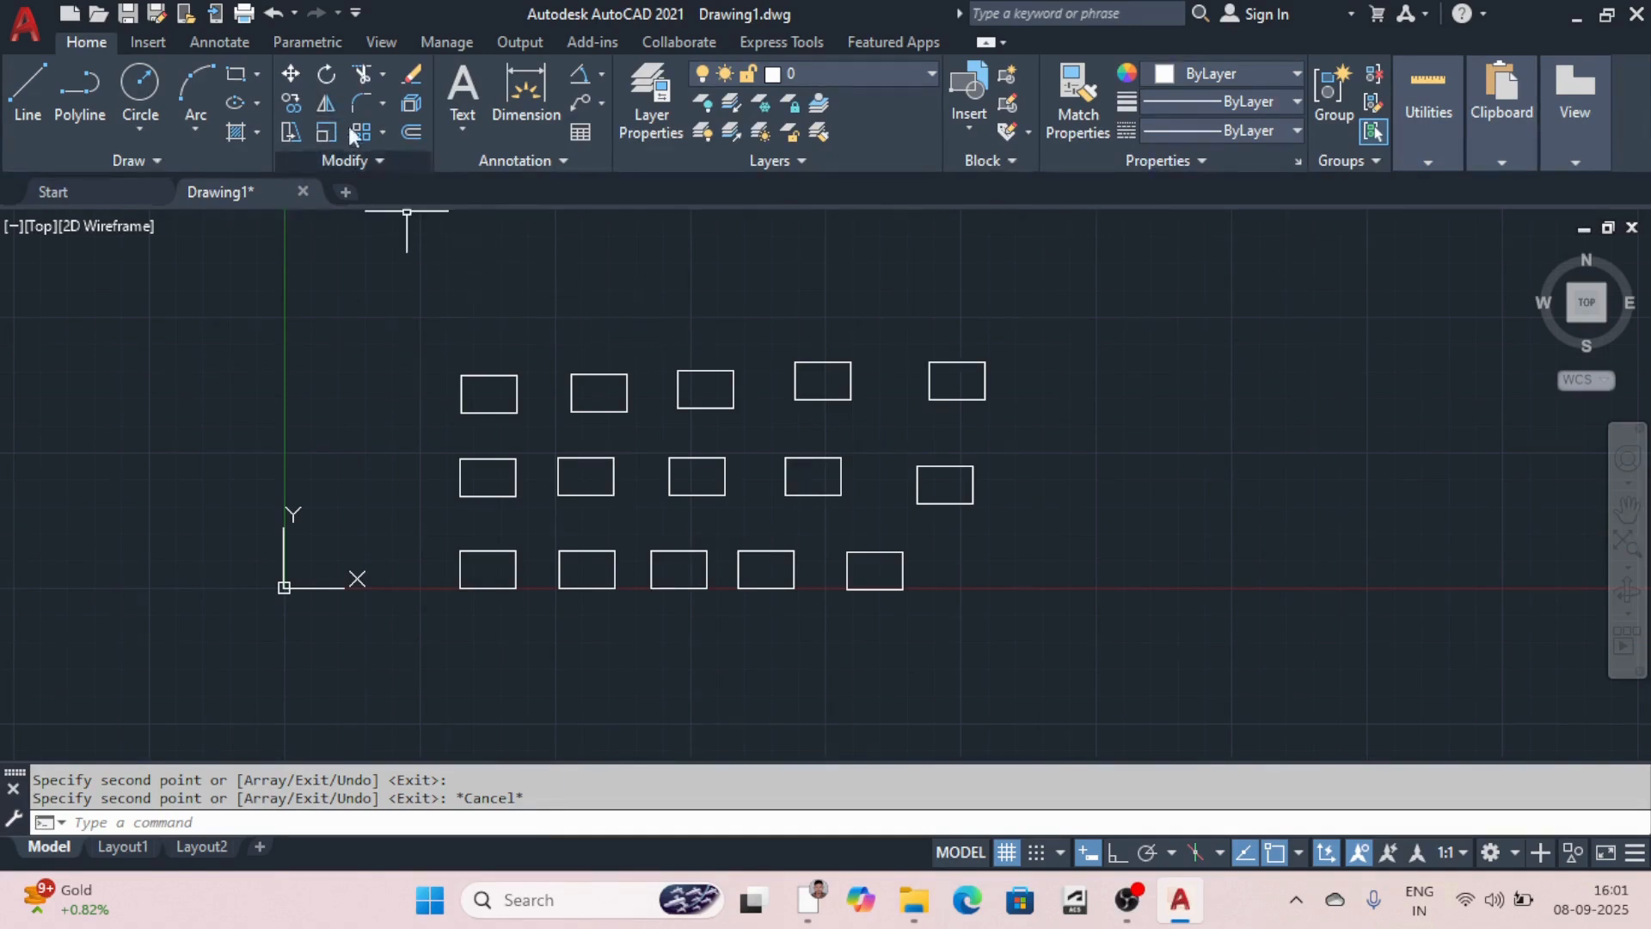
{"action": "scroll", "coordinate": [730, 335], "scroll_direction": "down", "scroll_amount": 4}
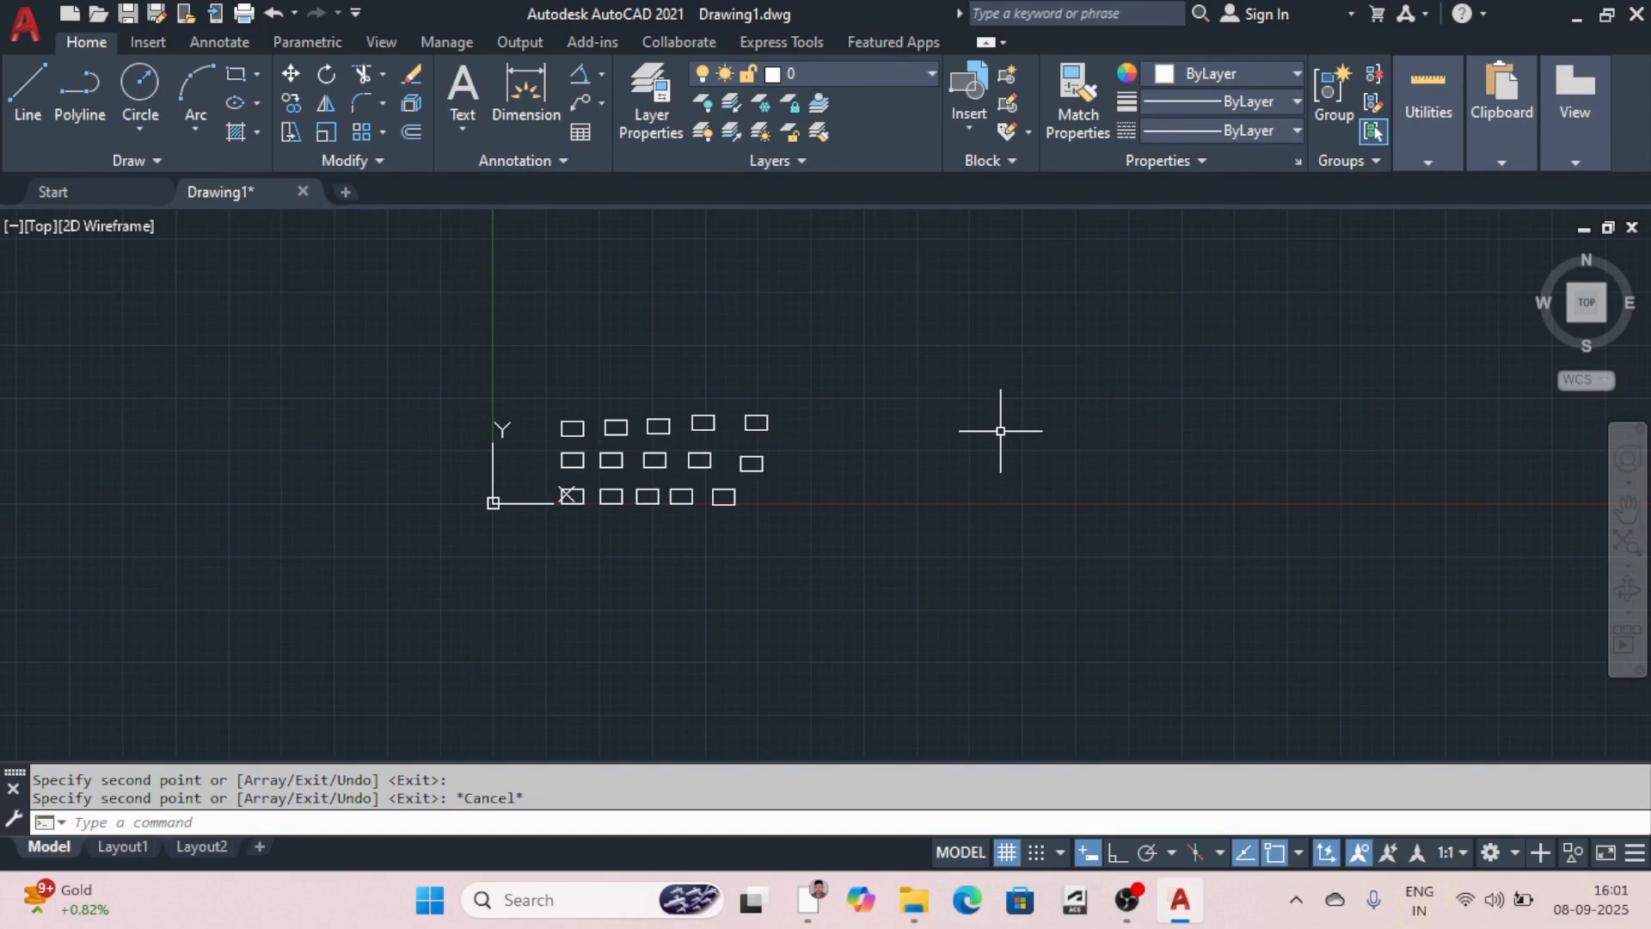
{"action": "scroll", "coordinate": [741, 417], "scroll_direction": "up", "scroll_amount": 3}
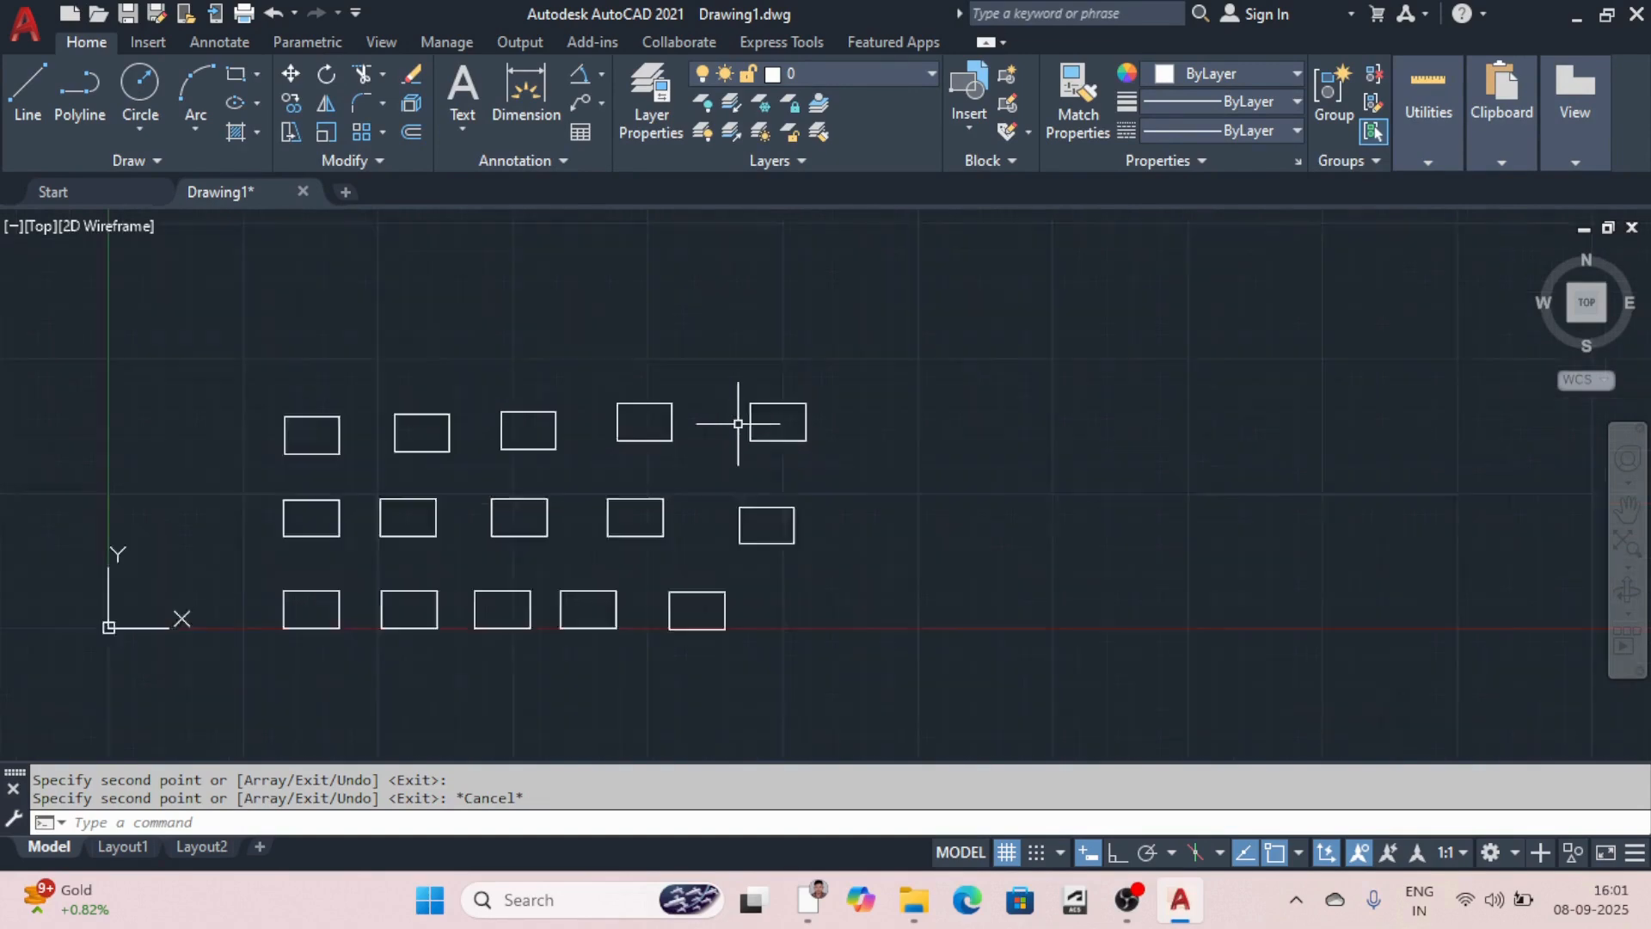
Step: Move the rightmost rectangle of the top row to an empty area well to the right of the other rectangles
{"action": "scroll", "coordinate": [711, 450], "scroll_direction": "down", "scroll_amount": 2}
{"action": "scroll", "coordinate": [617, 437], "scroll_direction": "up", "scroll_amount": 4}
{"action": "left_click", "coordinate": [582, 394]}
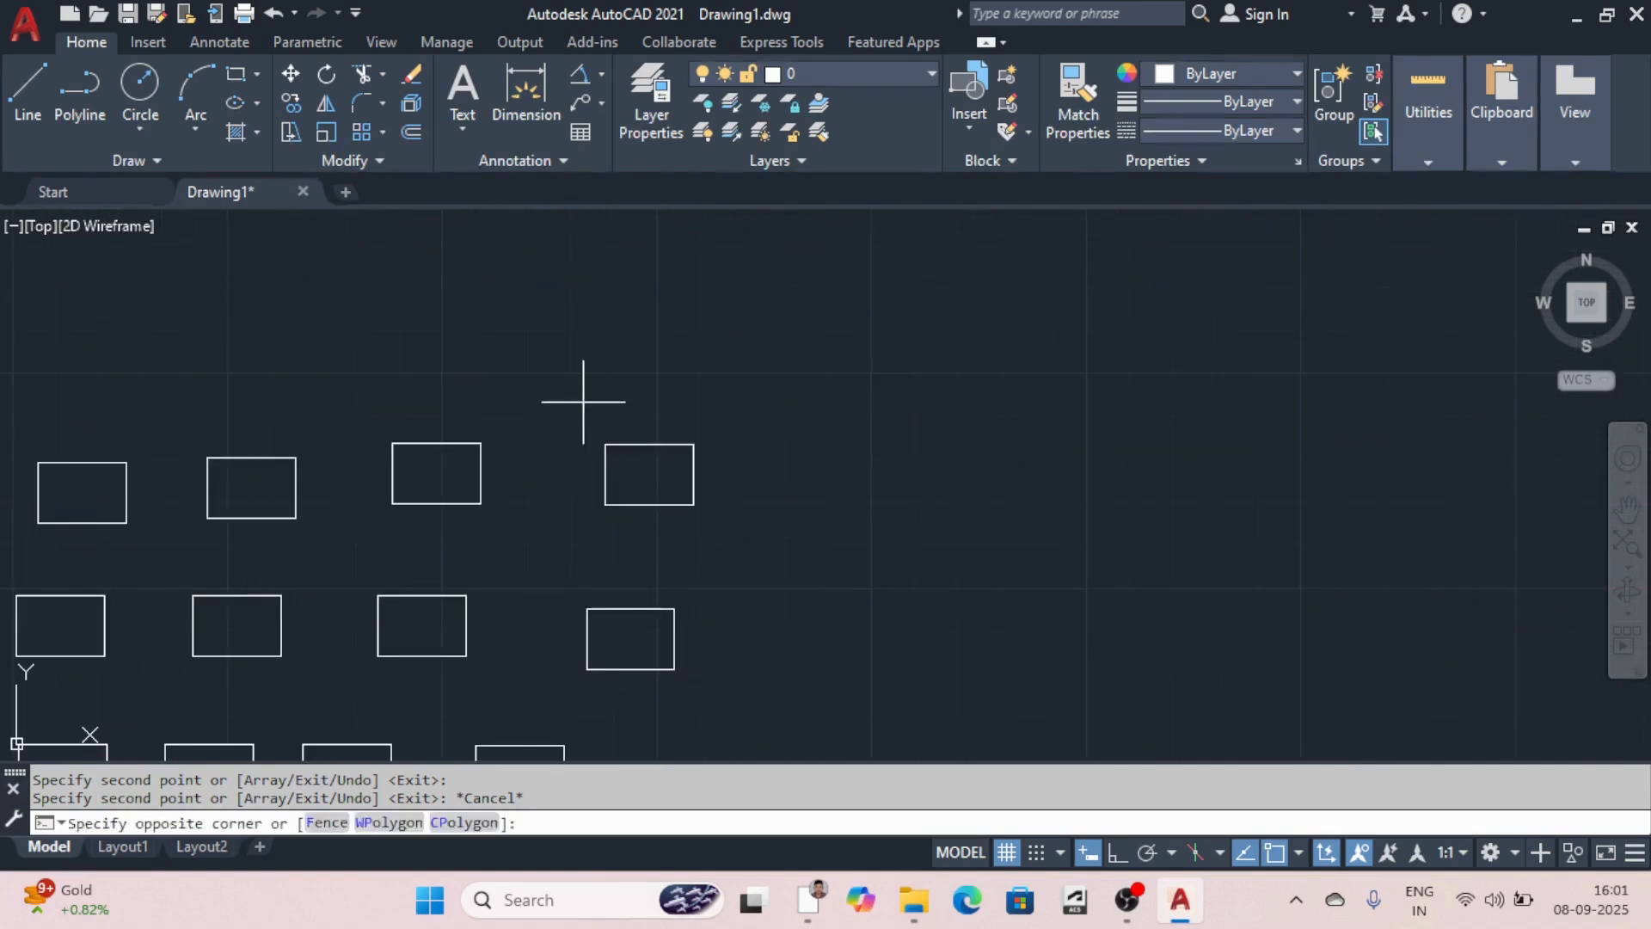
{"action": "left_click", "coordinate": [750, 559]}
{"action": "type", "text": "M"}
{"action": "key", "text": "Return"}
{"action": "left_click", "coordinate": [753, 557]}
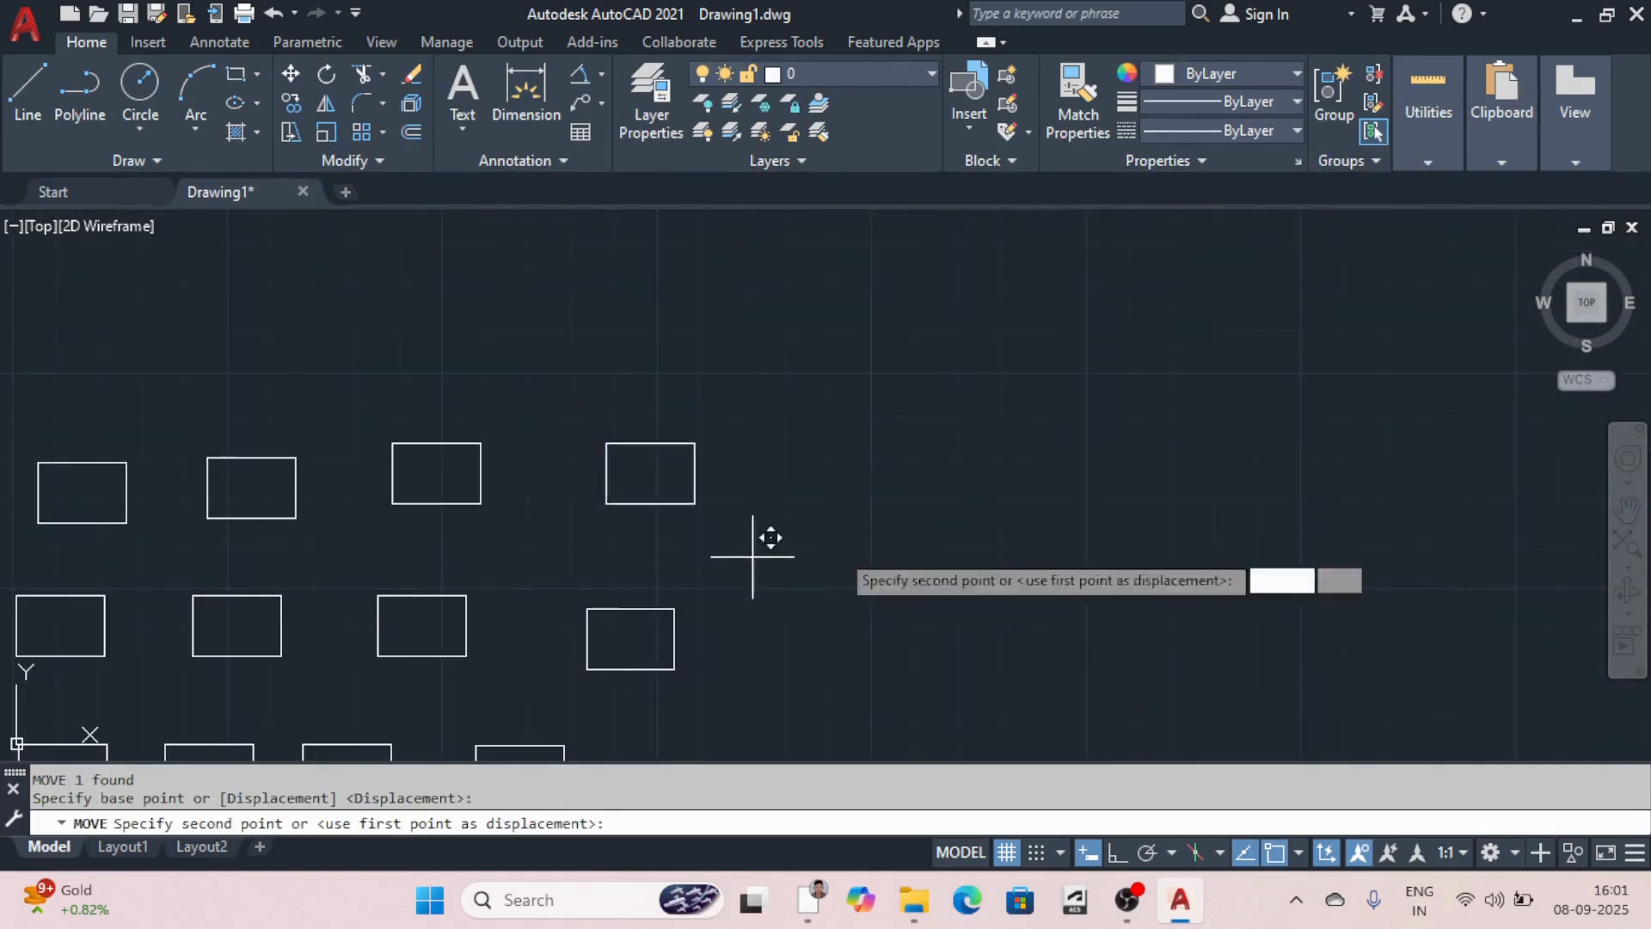
{"action": "left_click", "coordinate": [1184, 534]}
{"action": "key", "text": "Escape"}
Step: Mirror the separated rectangle about its right edge and erase the source object
{"action": "scroll", "coordinate": [892, 512], "scroll_direction": "down", "scroll_amount": 3}
{"action": "scroll", "coordinate": [943, 468], "scroll_direction": "up", "scroll_amount": 4}
{"action": "scroll", "coordinate": [944, 332], "scroll_direction": "up", "scroll_amount": 3}
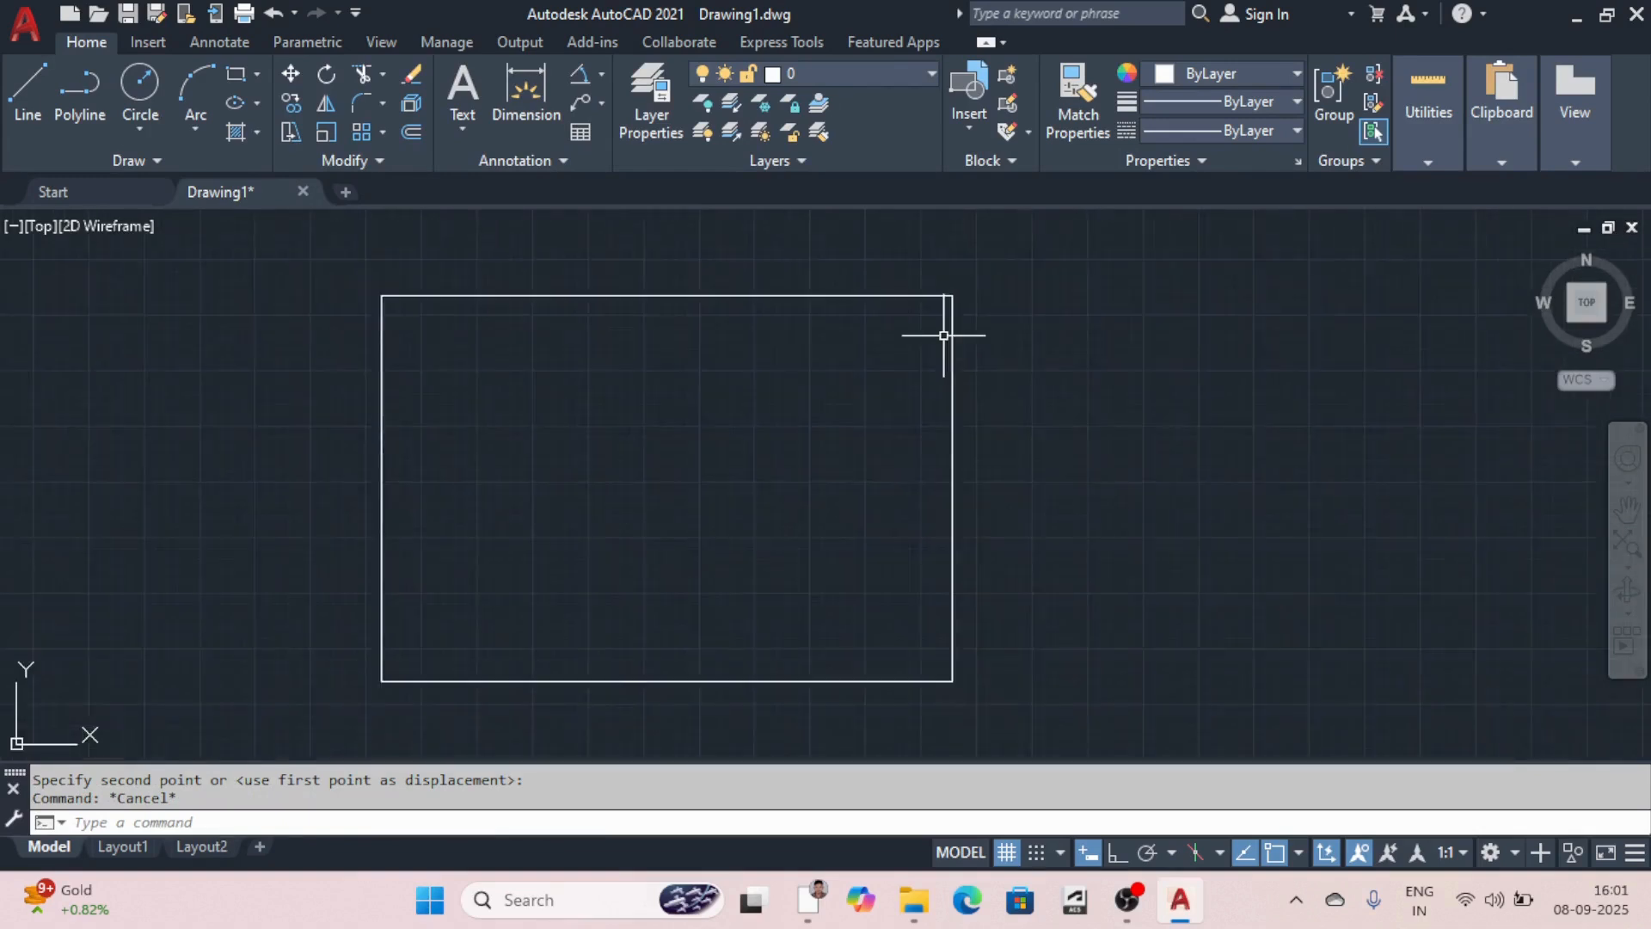
{"action": "scroll", "coordinate": [973, 265], "scroll_direction": "down", "scroll_amount": 2}
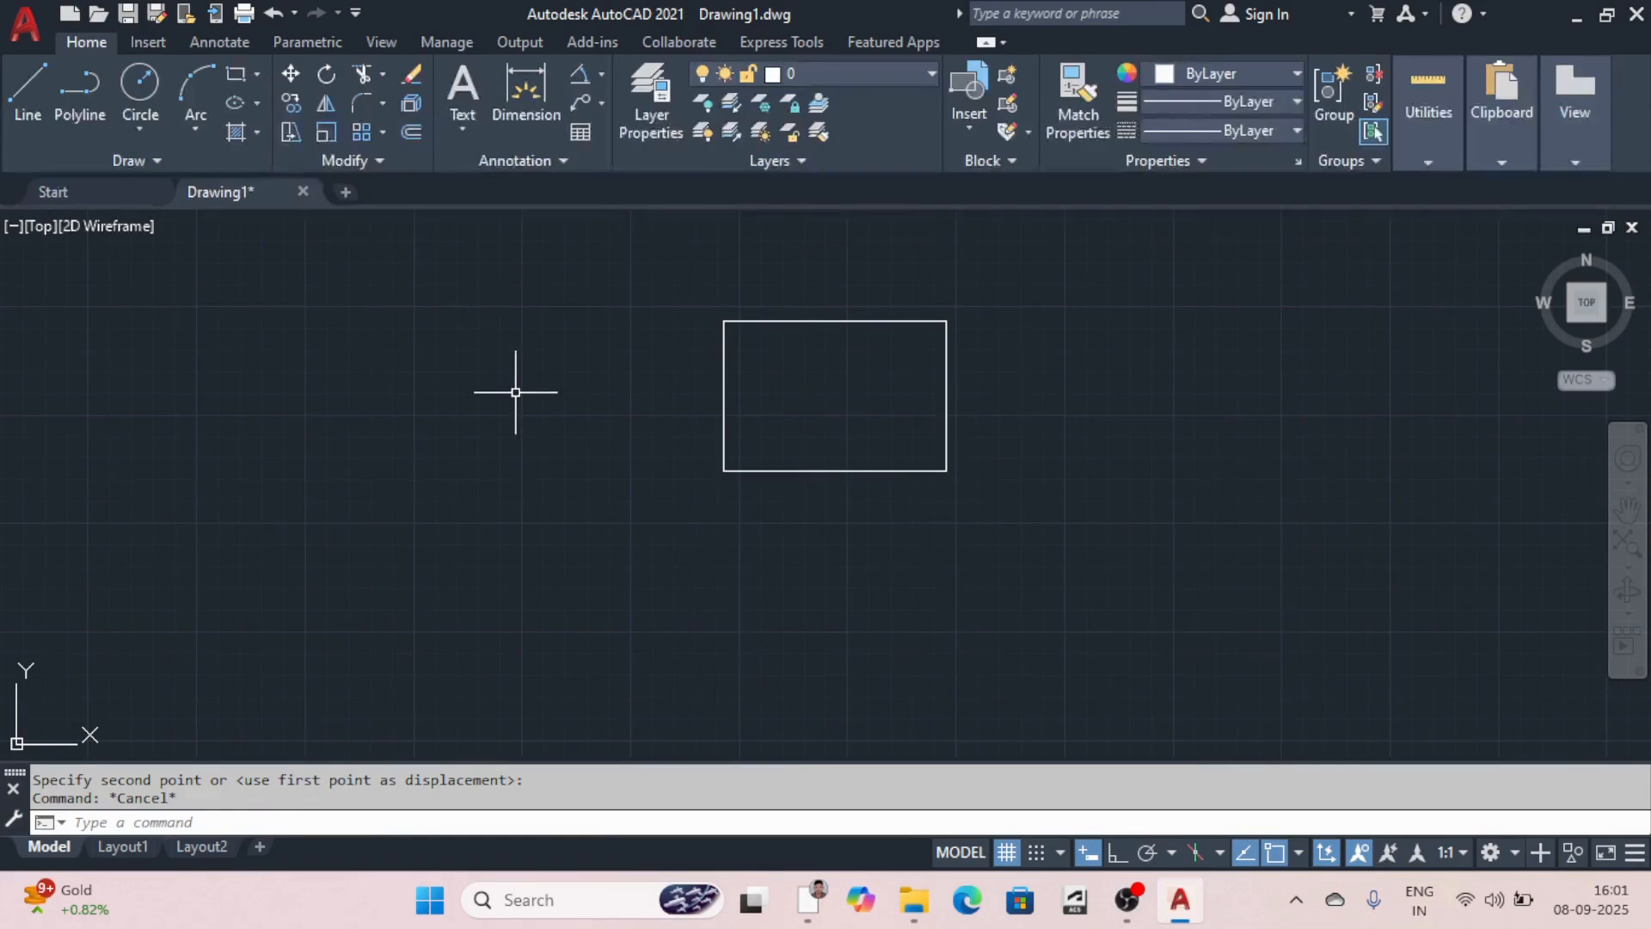
{"action": "left_click", "coordinate": [331, 105]}
{"action": "left_click", "coordinate": [594, 263]}
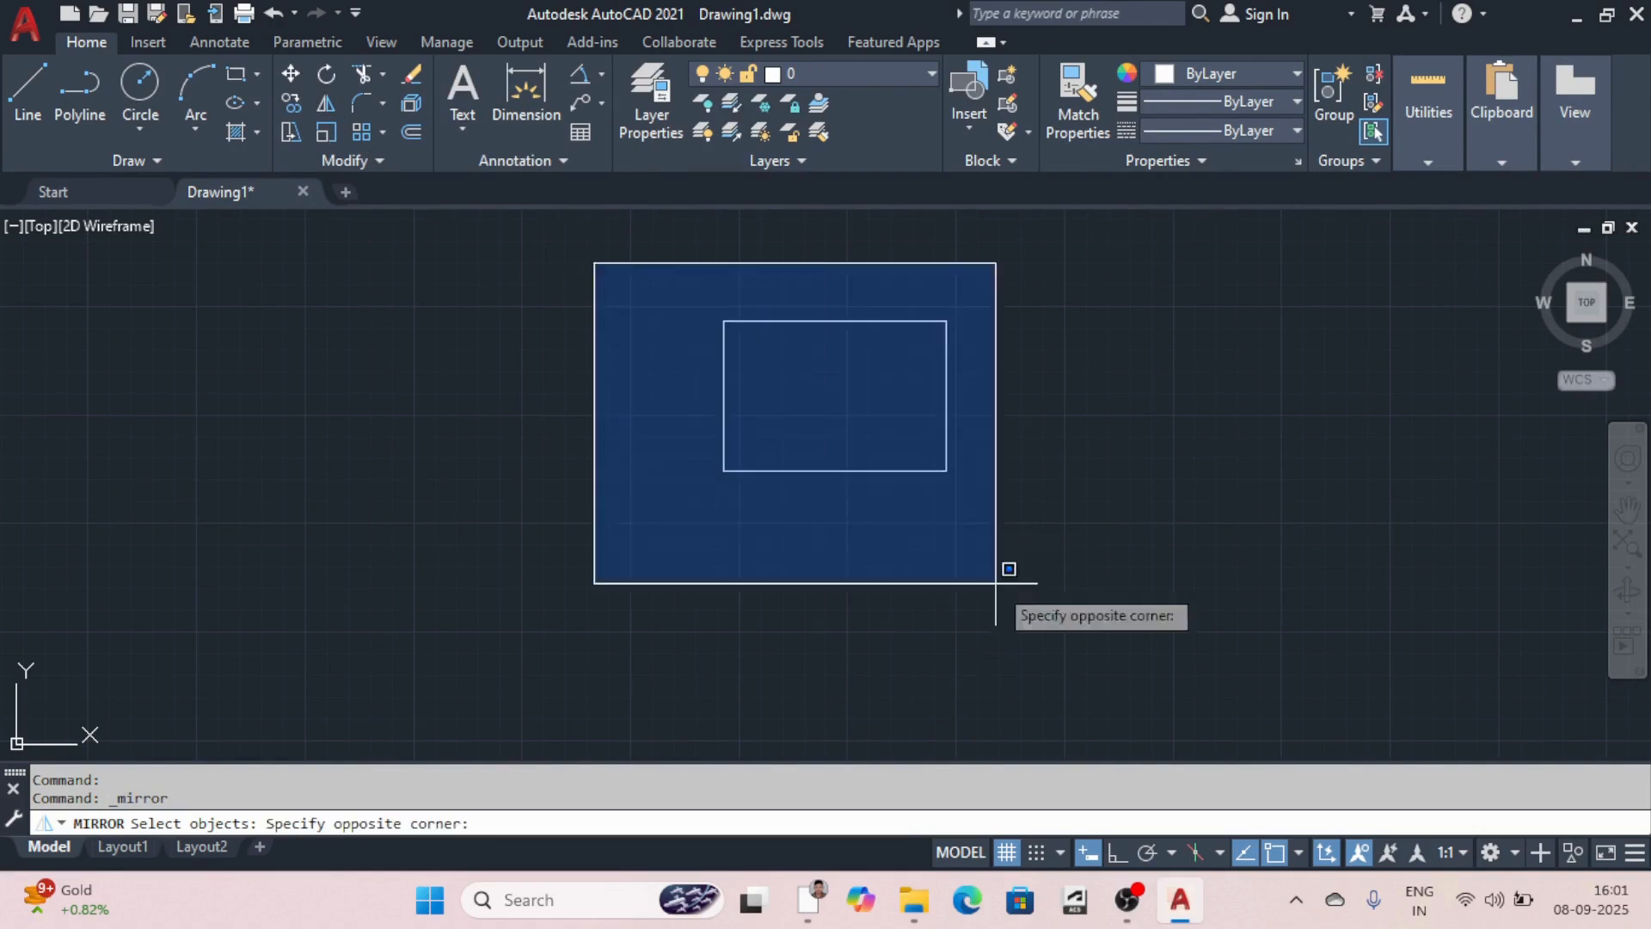
{"action": "left_click", "coordinate": [996, 583]}
{"action": "key", "text": "Return"}
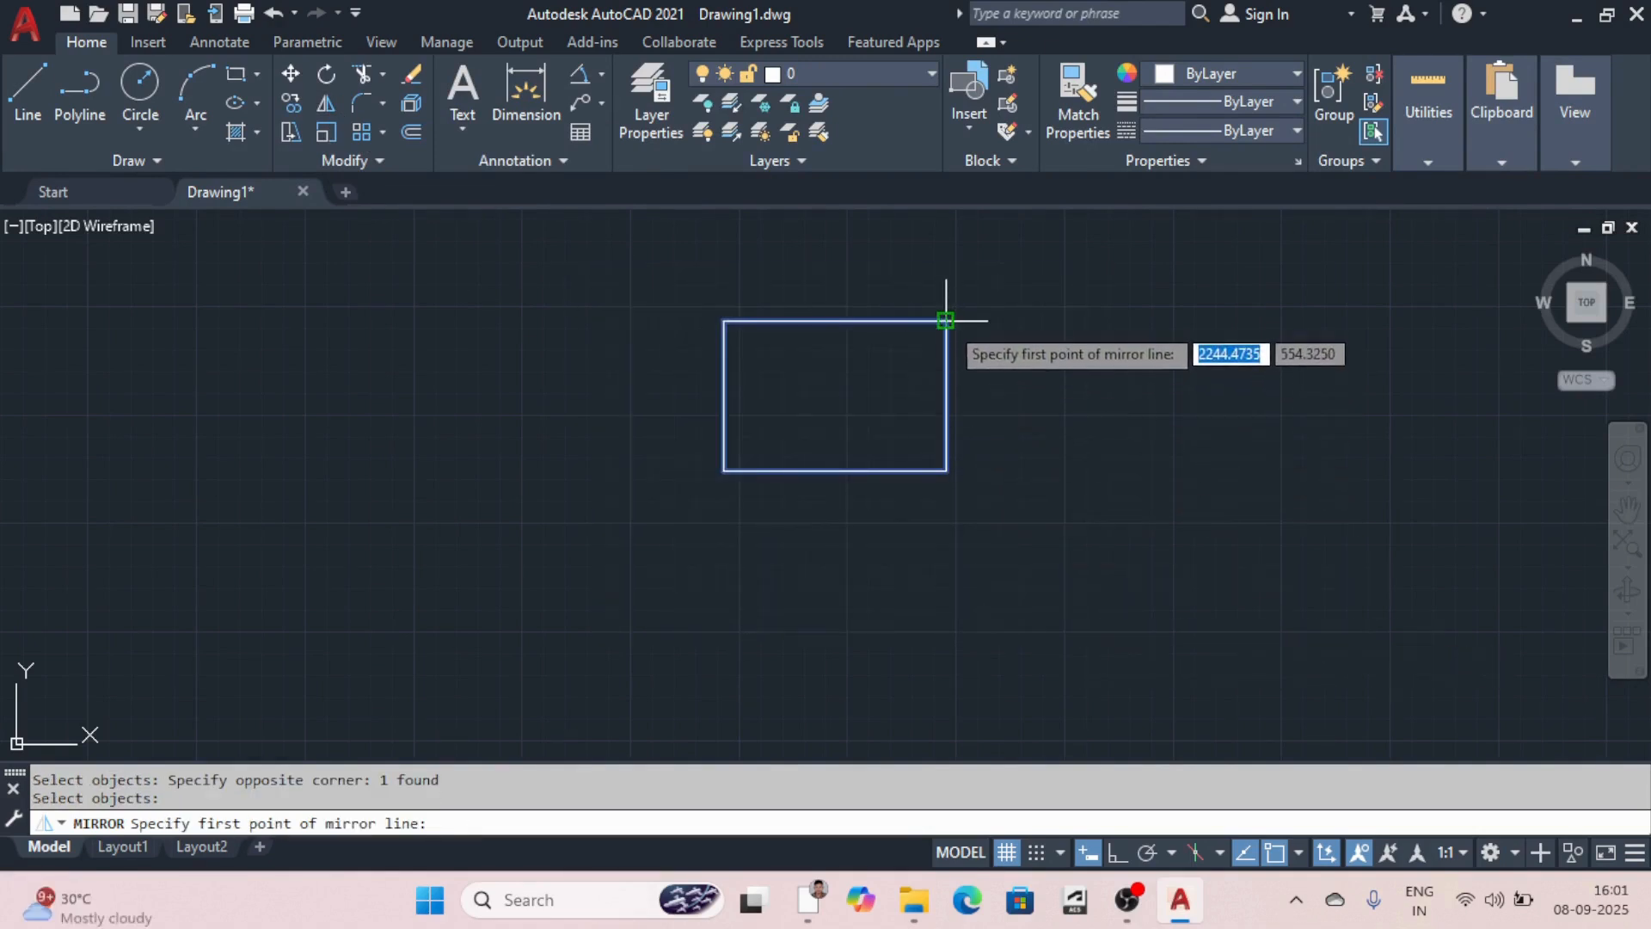
{"action": "left_click", "coordinate": [946, 320]}
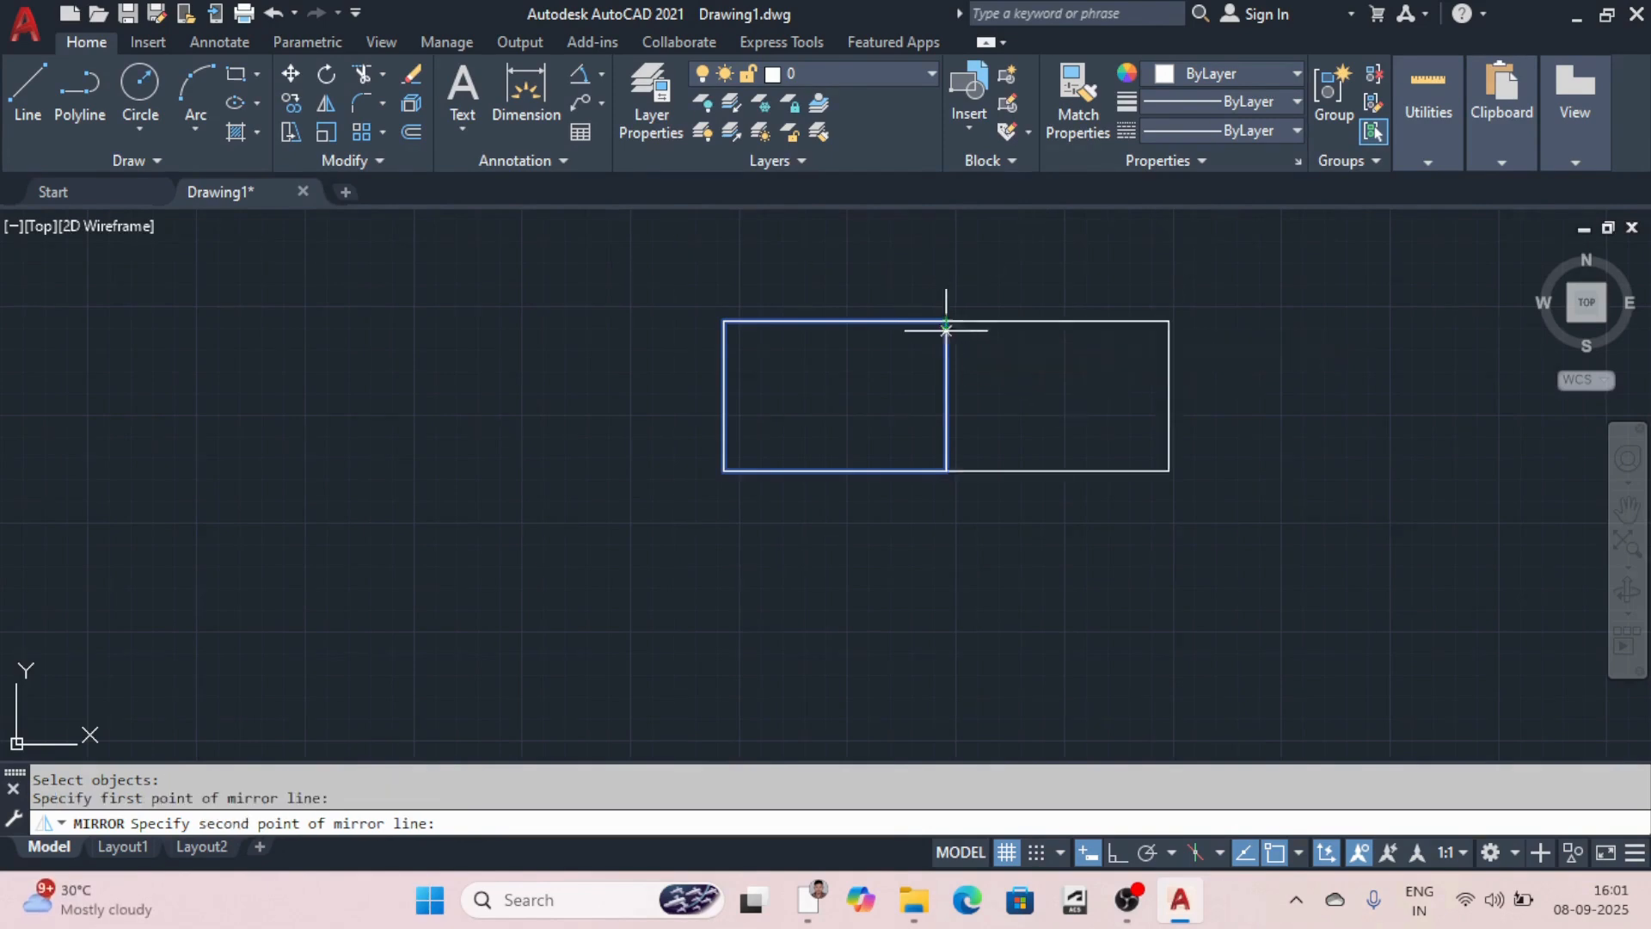
{"action": "left_click", "coordinate": [947, 471]}
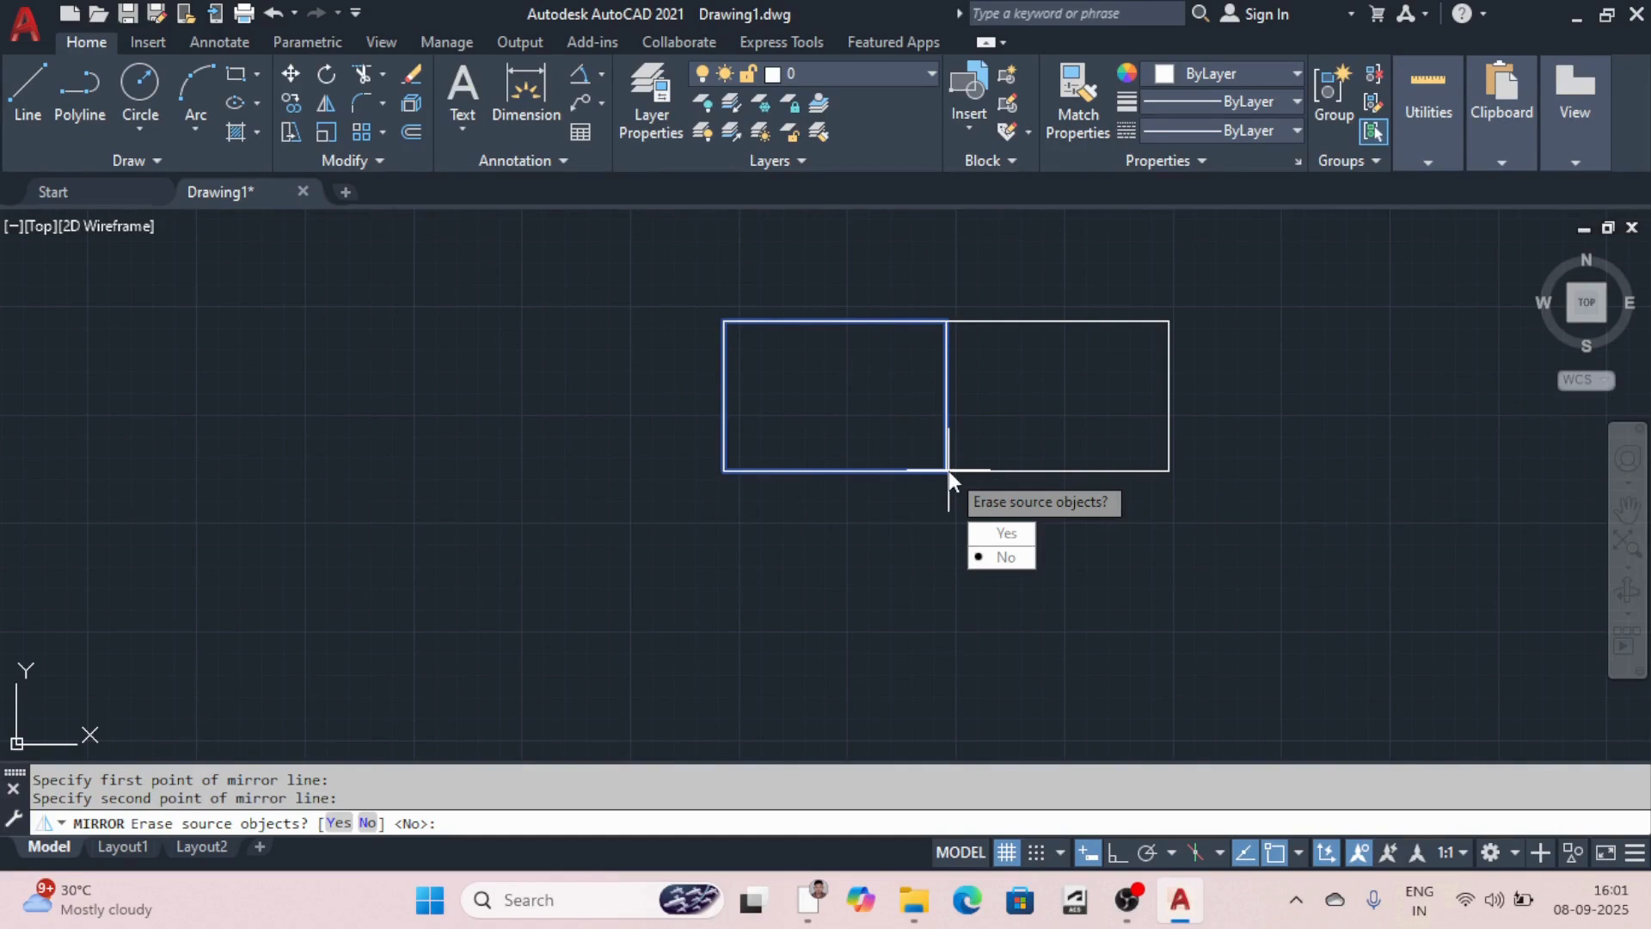
{"action": "left_click", "coordinate": [1006, 535]}
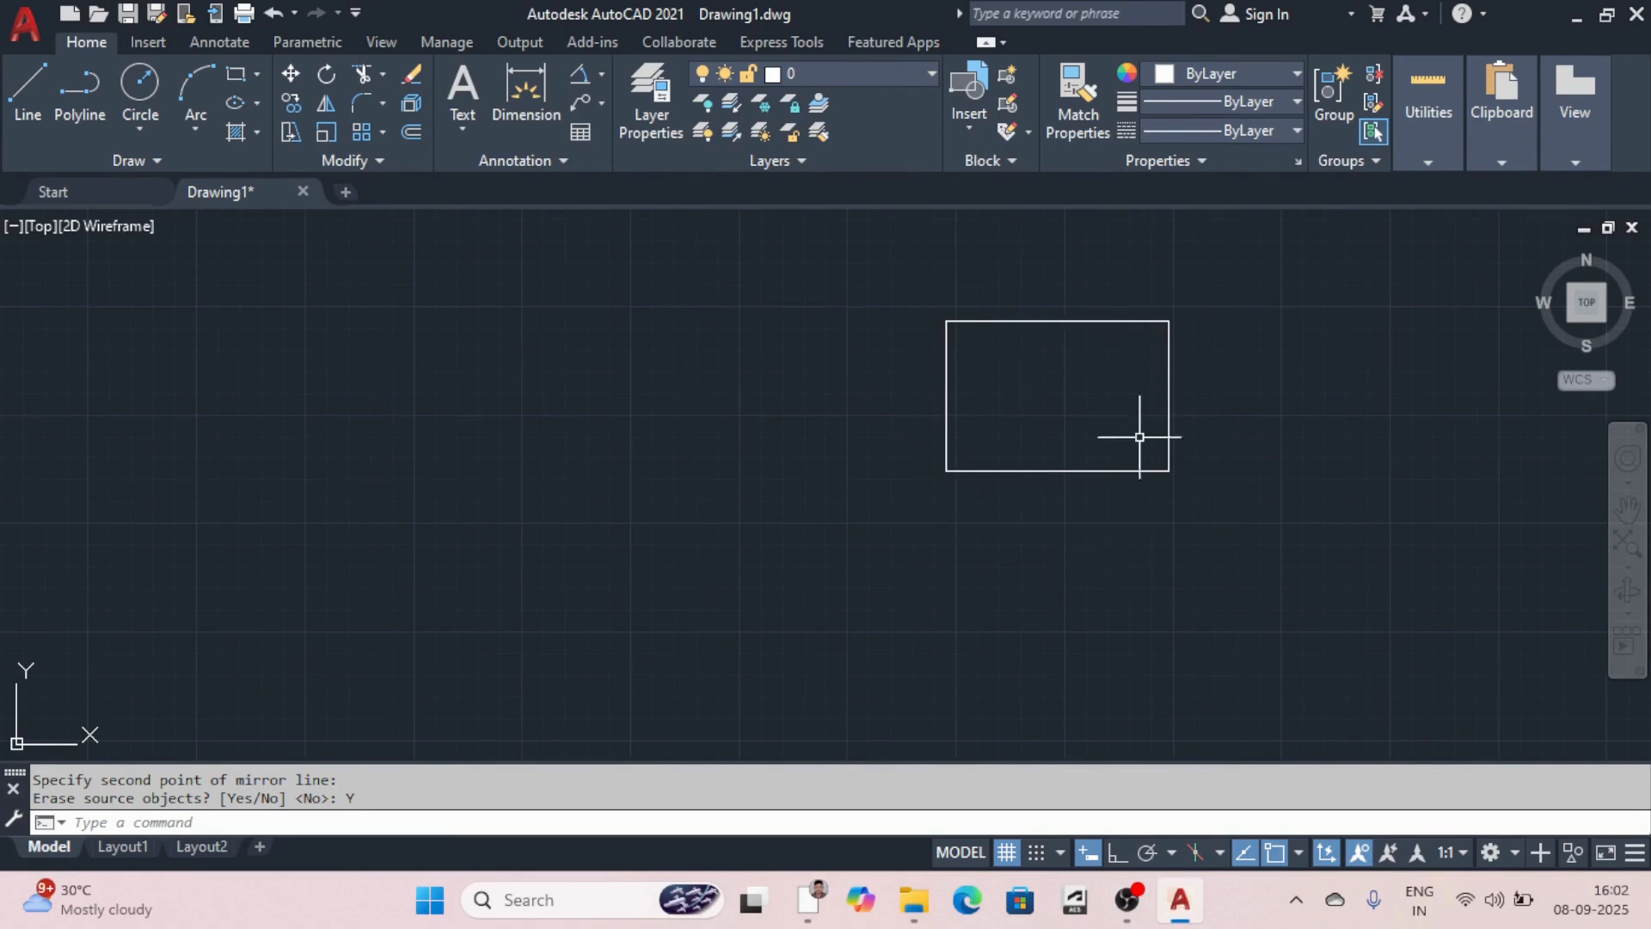
Step: Mirror the rectangle downward about its bottom edge and keep the source object
{"action": "left_click", "coordinate": [893, 279]}
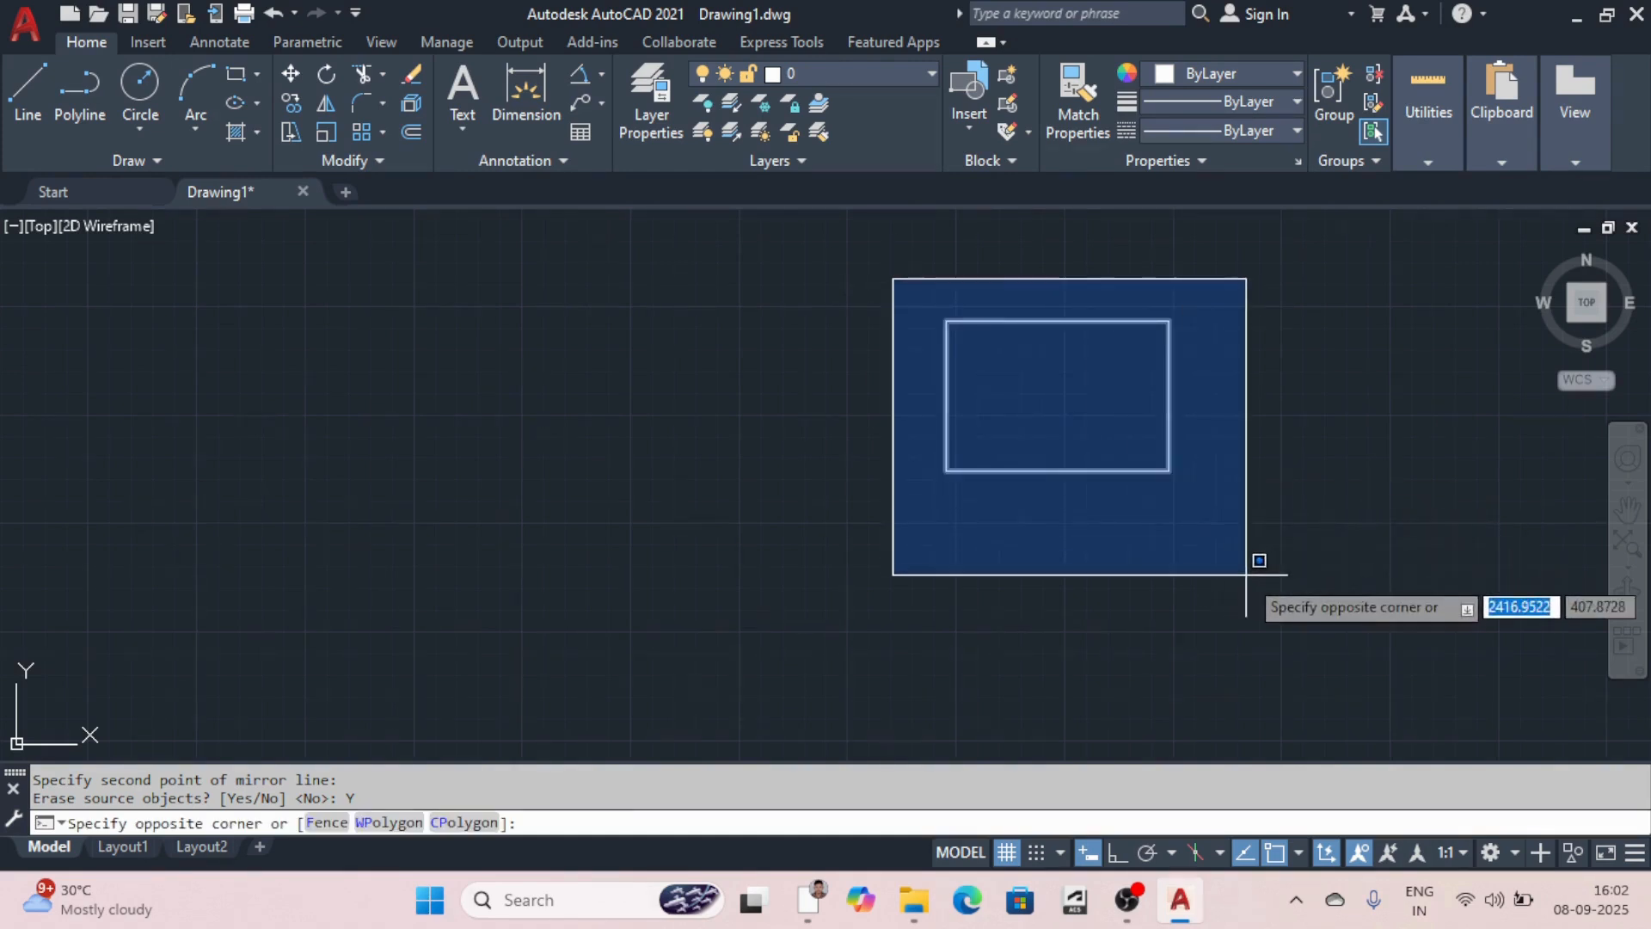
{"action": "key", "text": "Escape"}
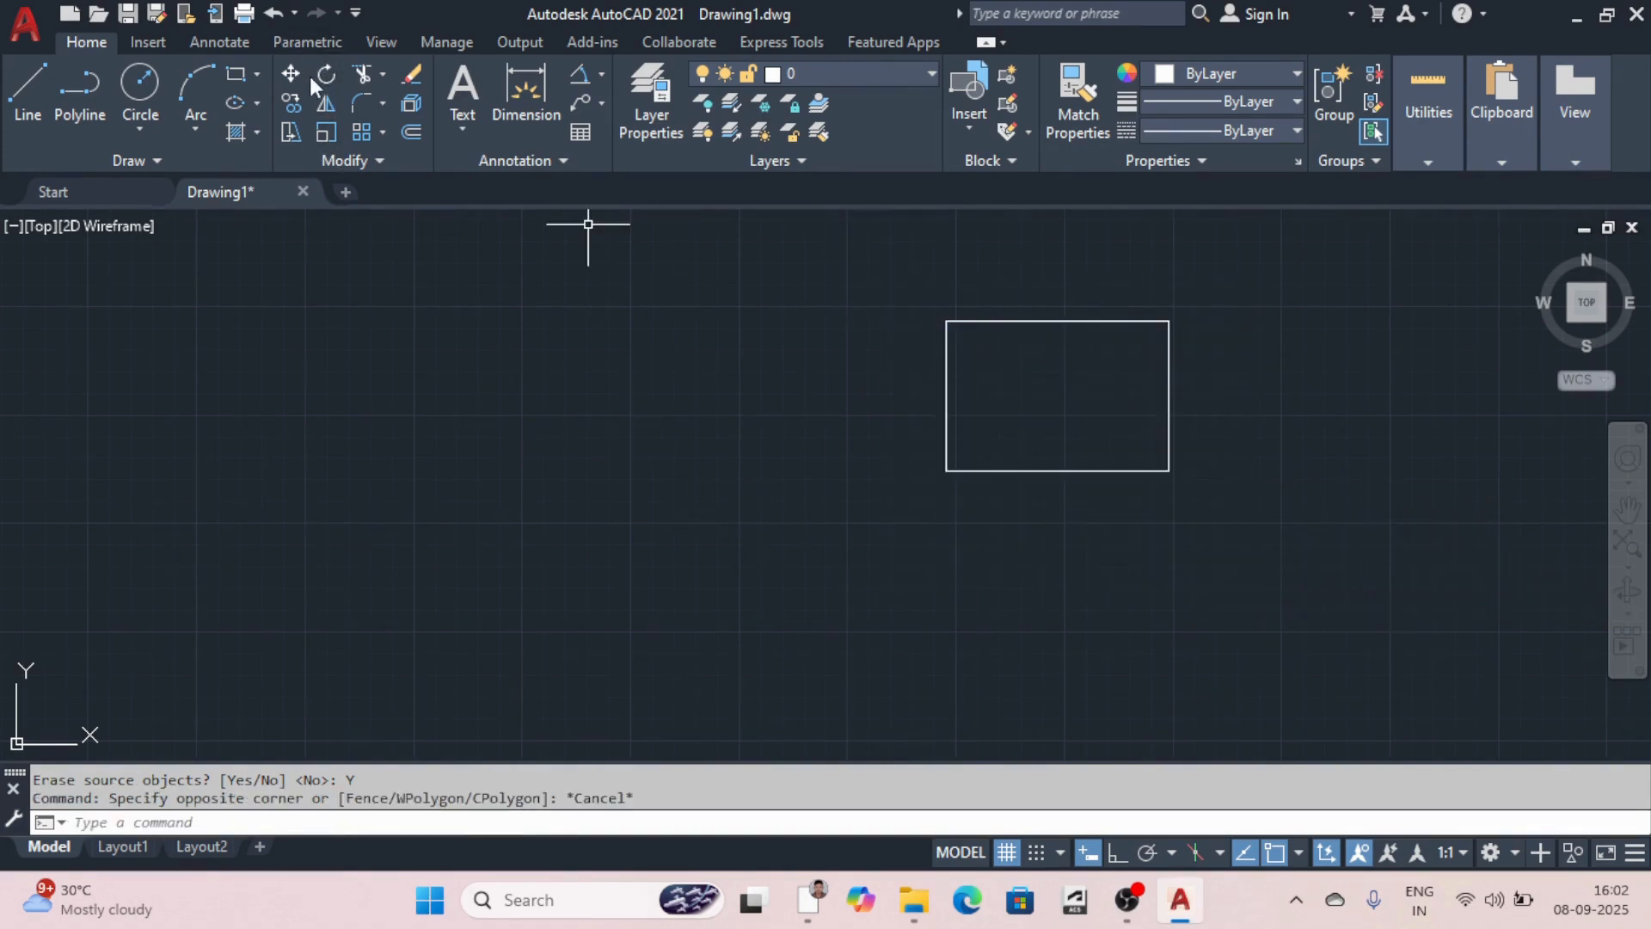
{"action": "type", "text": "MI"}
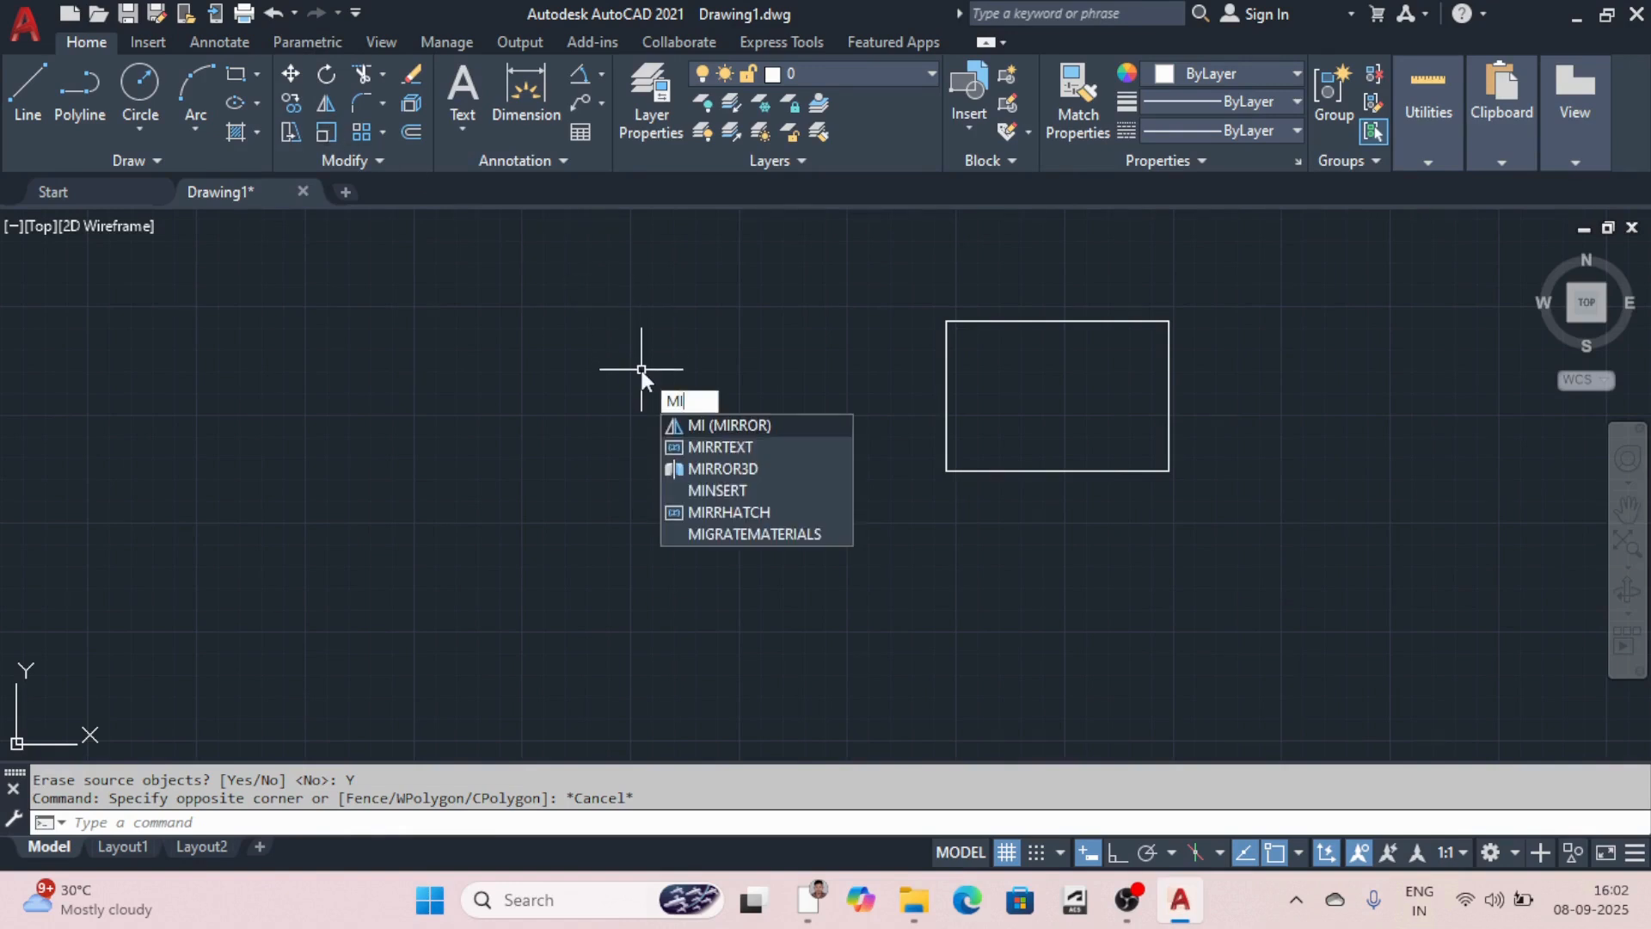
{"action": "key", "text": "Return"}
{"action": "left_click", "coordinate": [741, 302]}
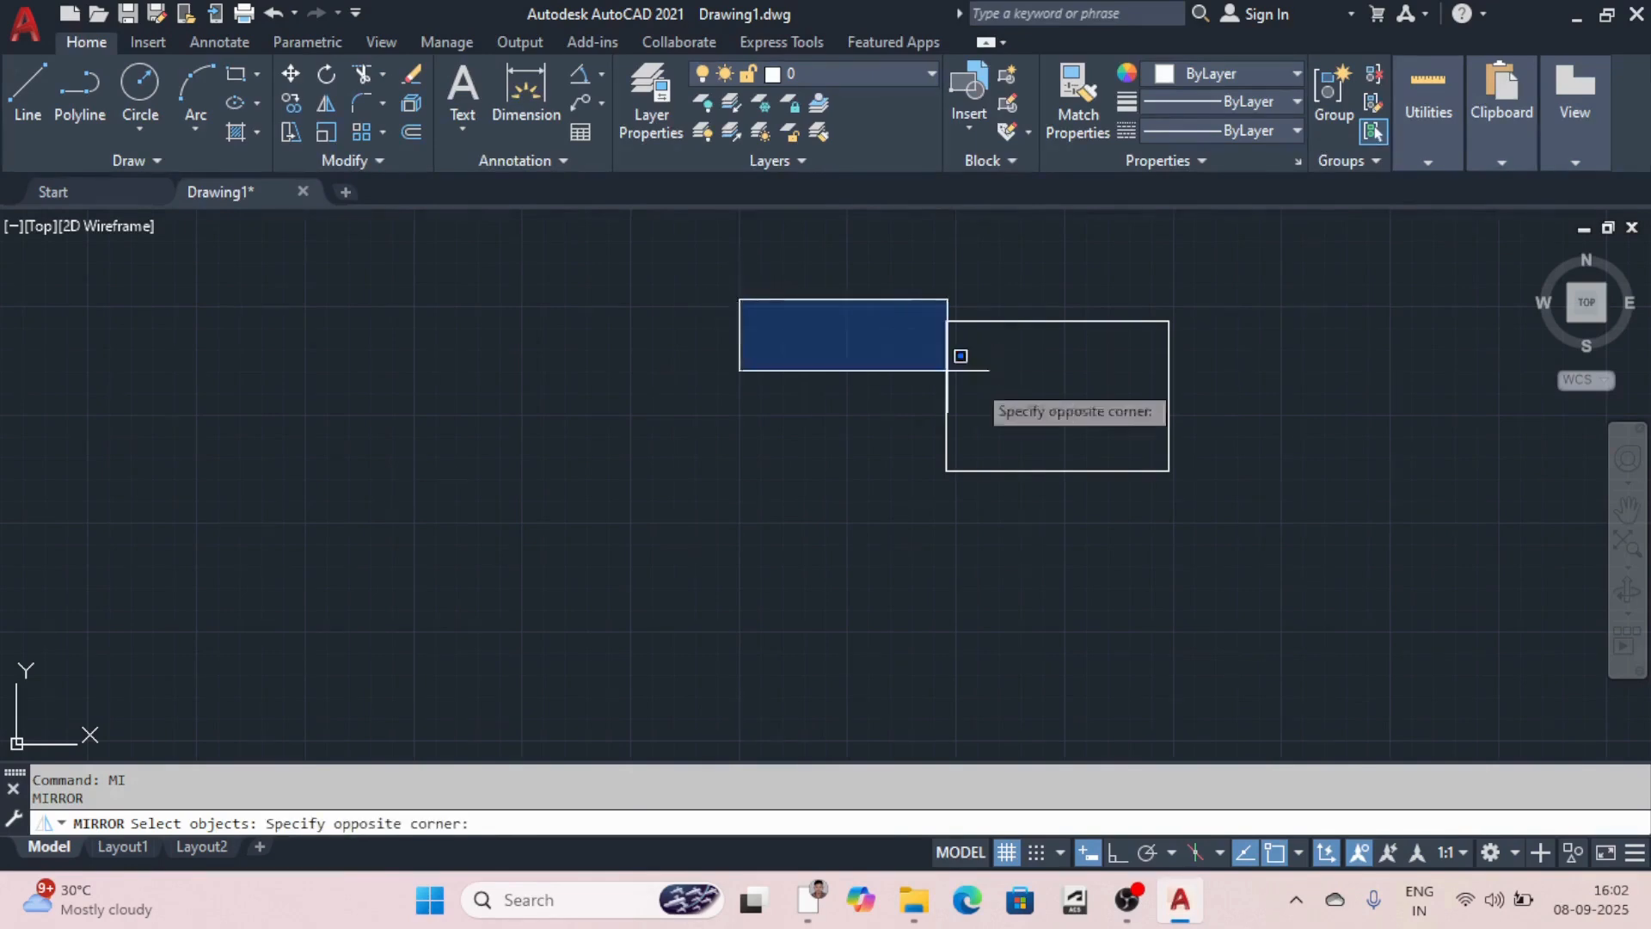
{"action": "left_click", "coordinate": [1308, 571]}
{"action": "key", "text": "Return"}
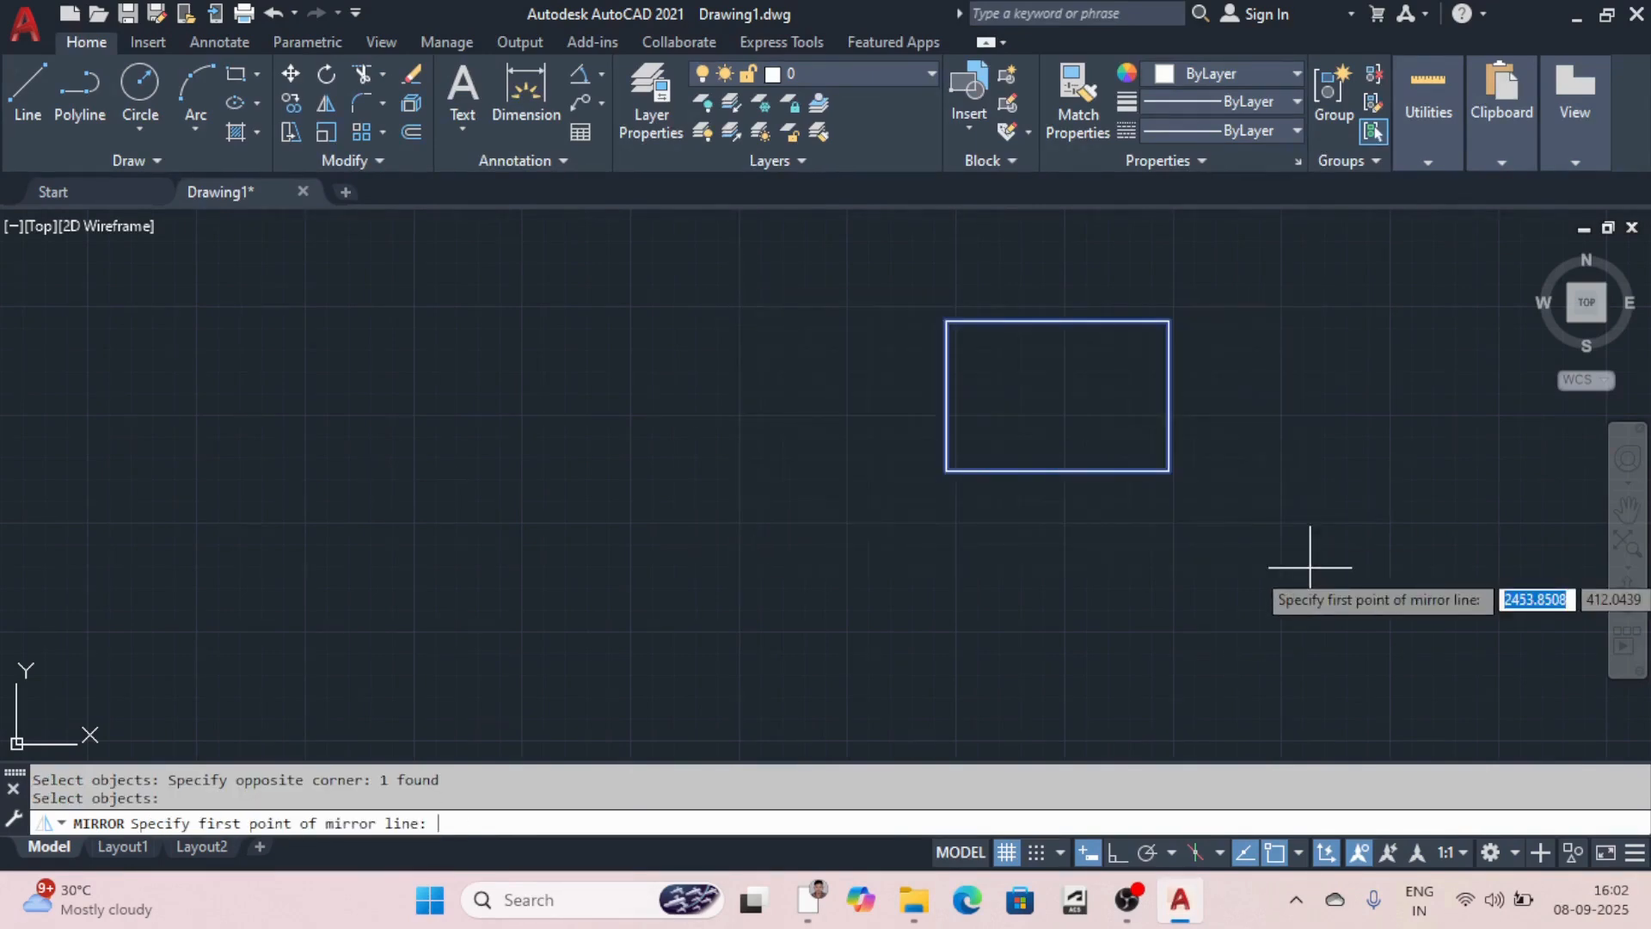
{"action": "left_click", "coordinate": [946, 471]}
{"action": "left_click", "coordinate": [1169, 473]}
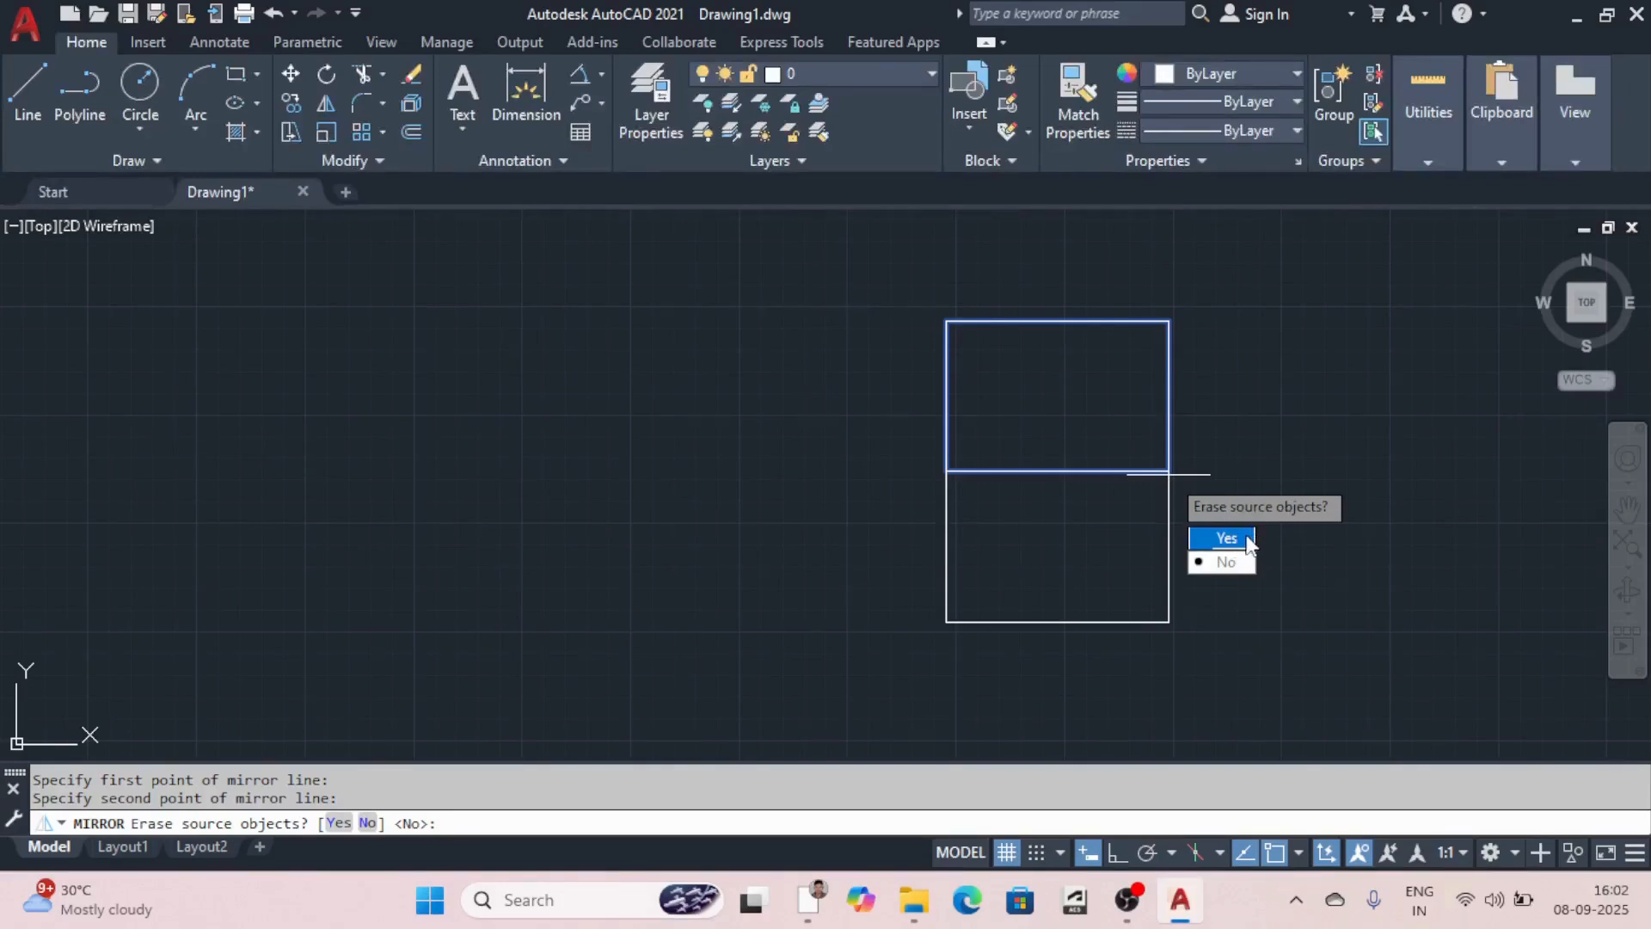
{"action": "left_click", "coordinate": [1226, 561]}
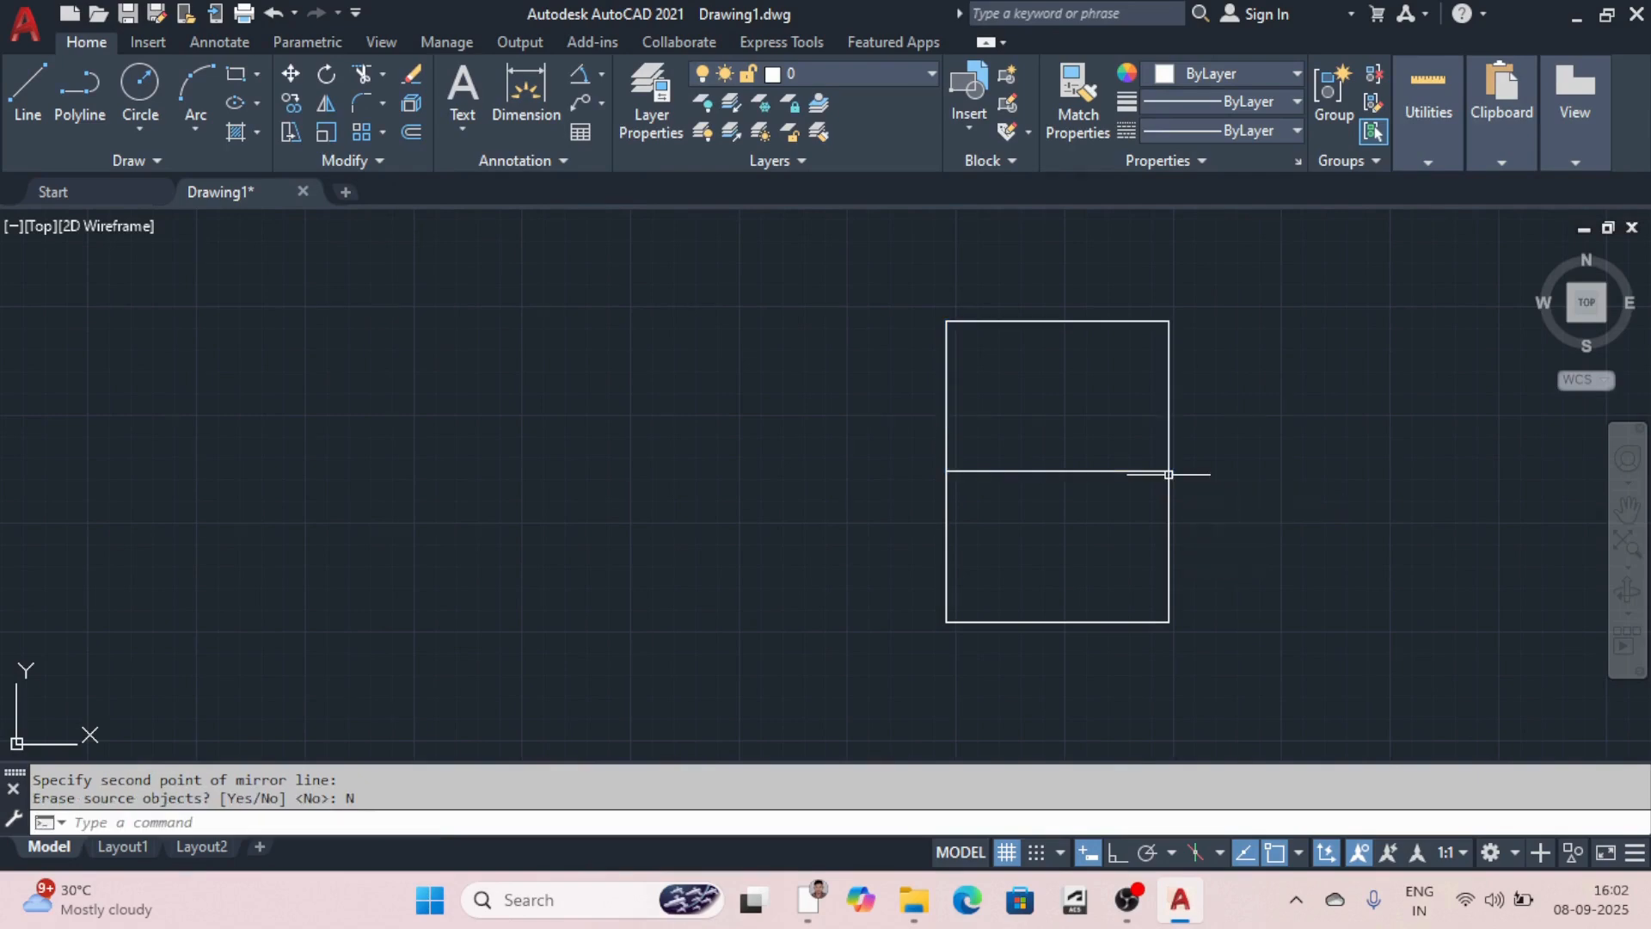
{"action": "scroll", "coordinate": [914, 453], "scroll_direction": "down", "scroll_amount": 3}
{"action": "scroll", "coordinate": [914, 453], "scroll_direction": "up", "scroll_amount": 4}
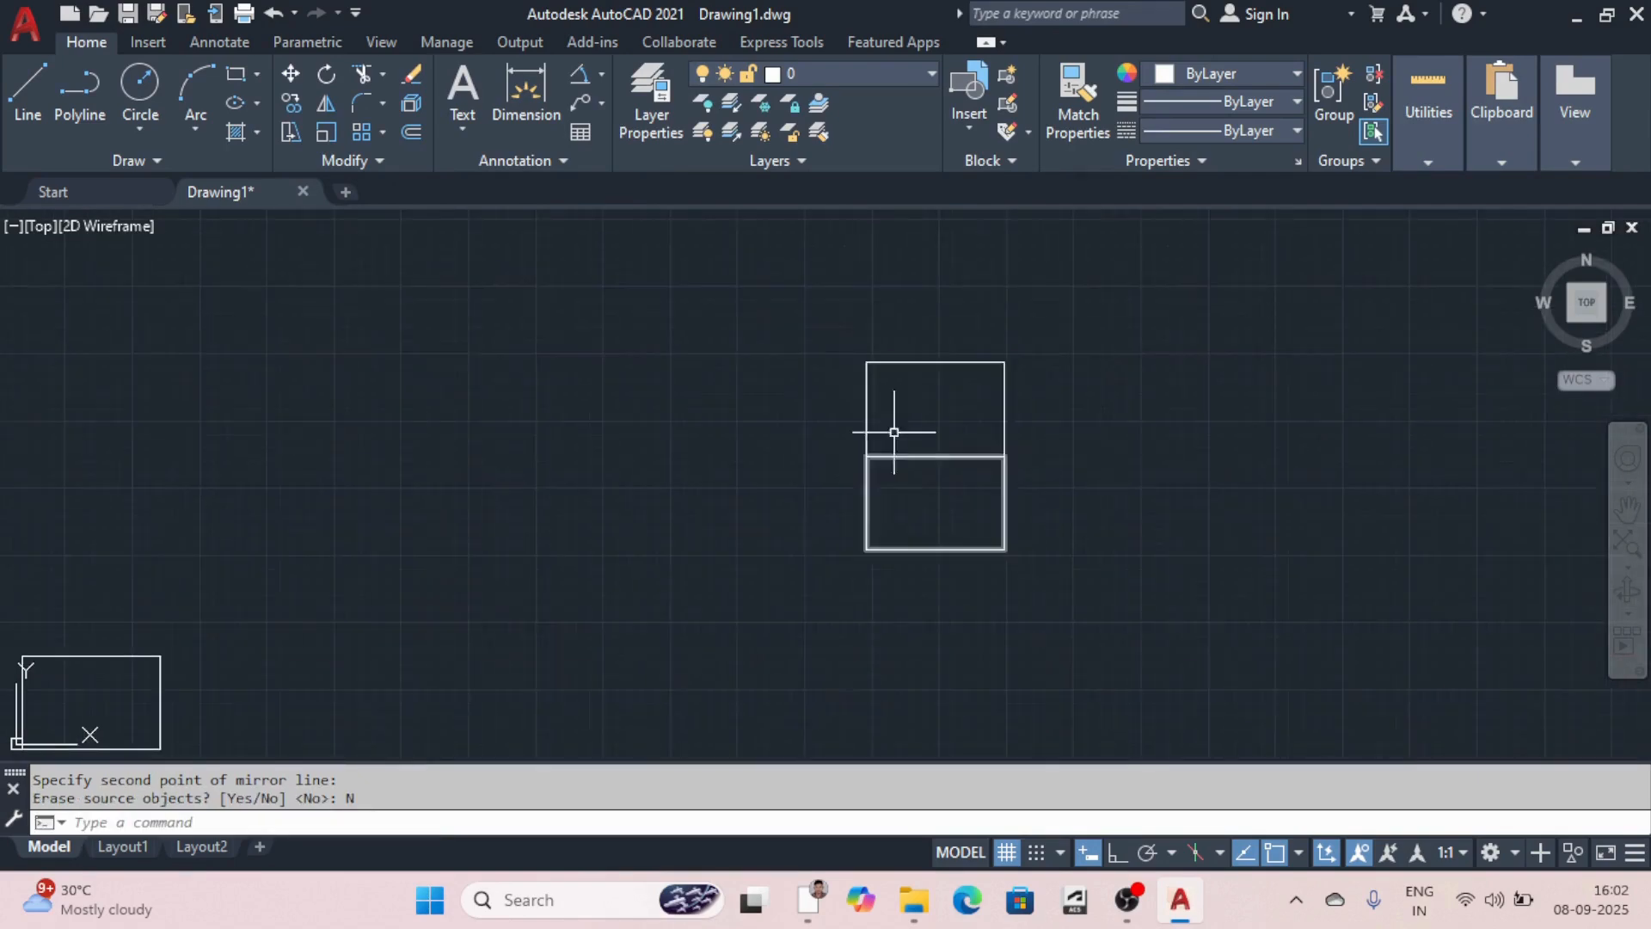
{"action": "middle_click_drag", "start_coordinate": [940, 431], "coordinate": [885, 416]}
{"action": "scroll", "coordinate": [885, 417], "scroll_direction": "up", "scroll_amount": 6}
{"action": "scroll", "coordinate": [841, 363], "scroll_direction": "down", "scroll_amount": 6}
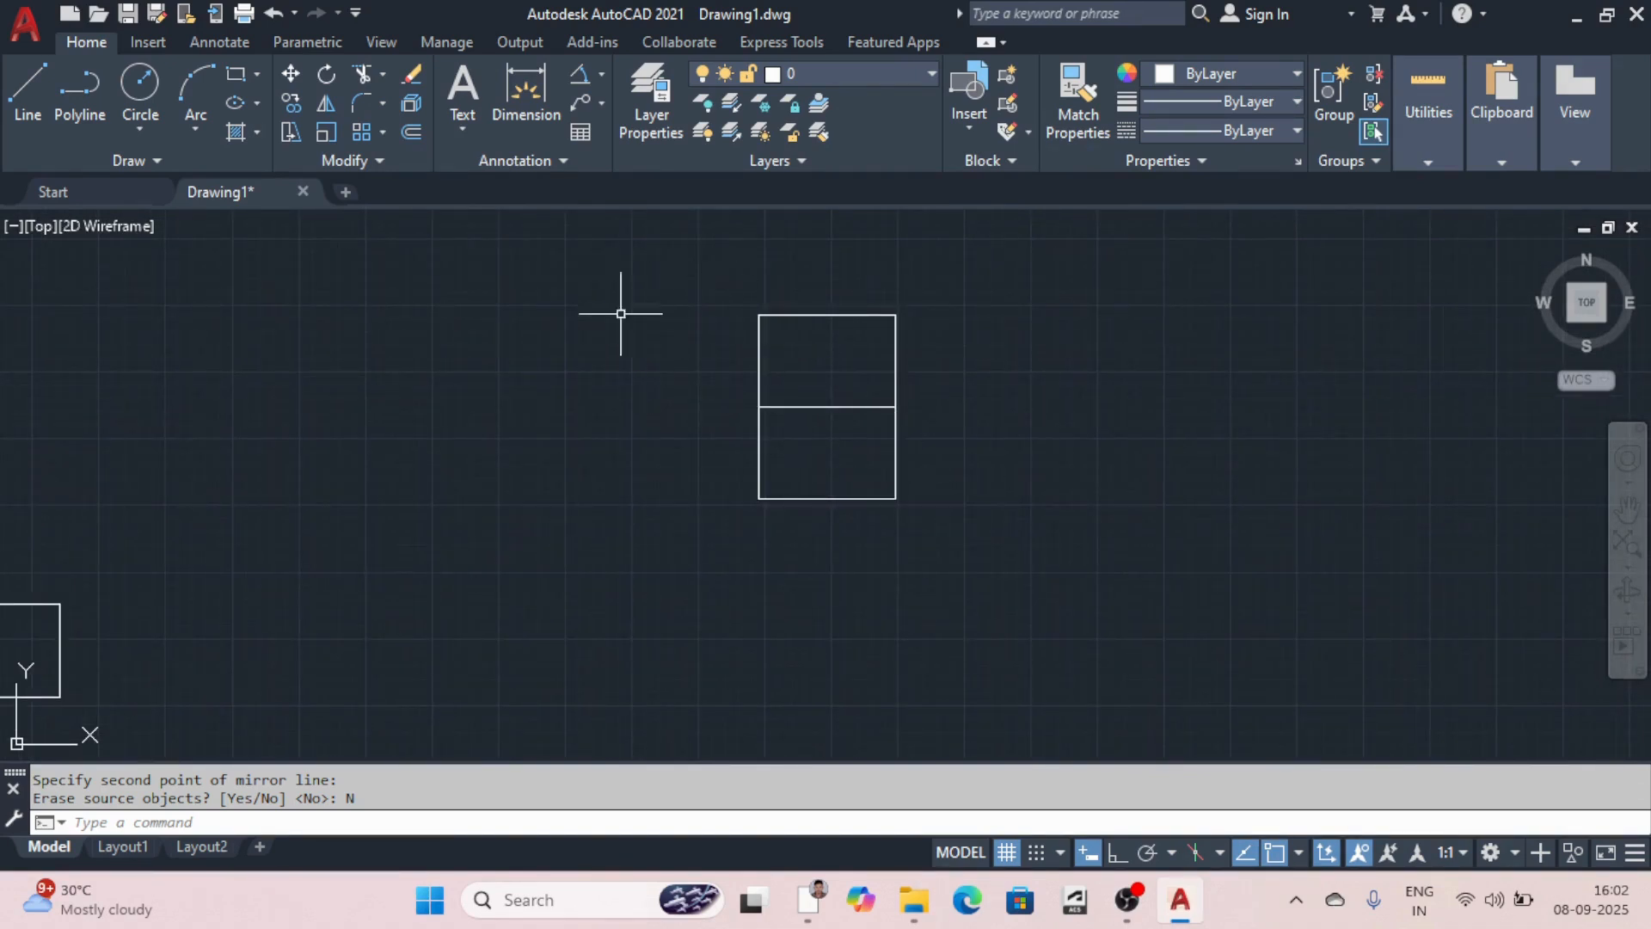
Step: Fillet the upper rectangle's two top corners with a radius of 10, using the Multiple option
{"action": "left_click", "coordinate": [382, 103]}
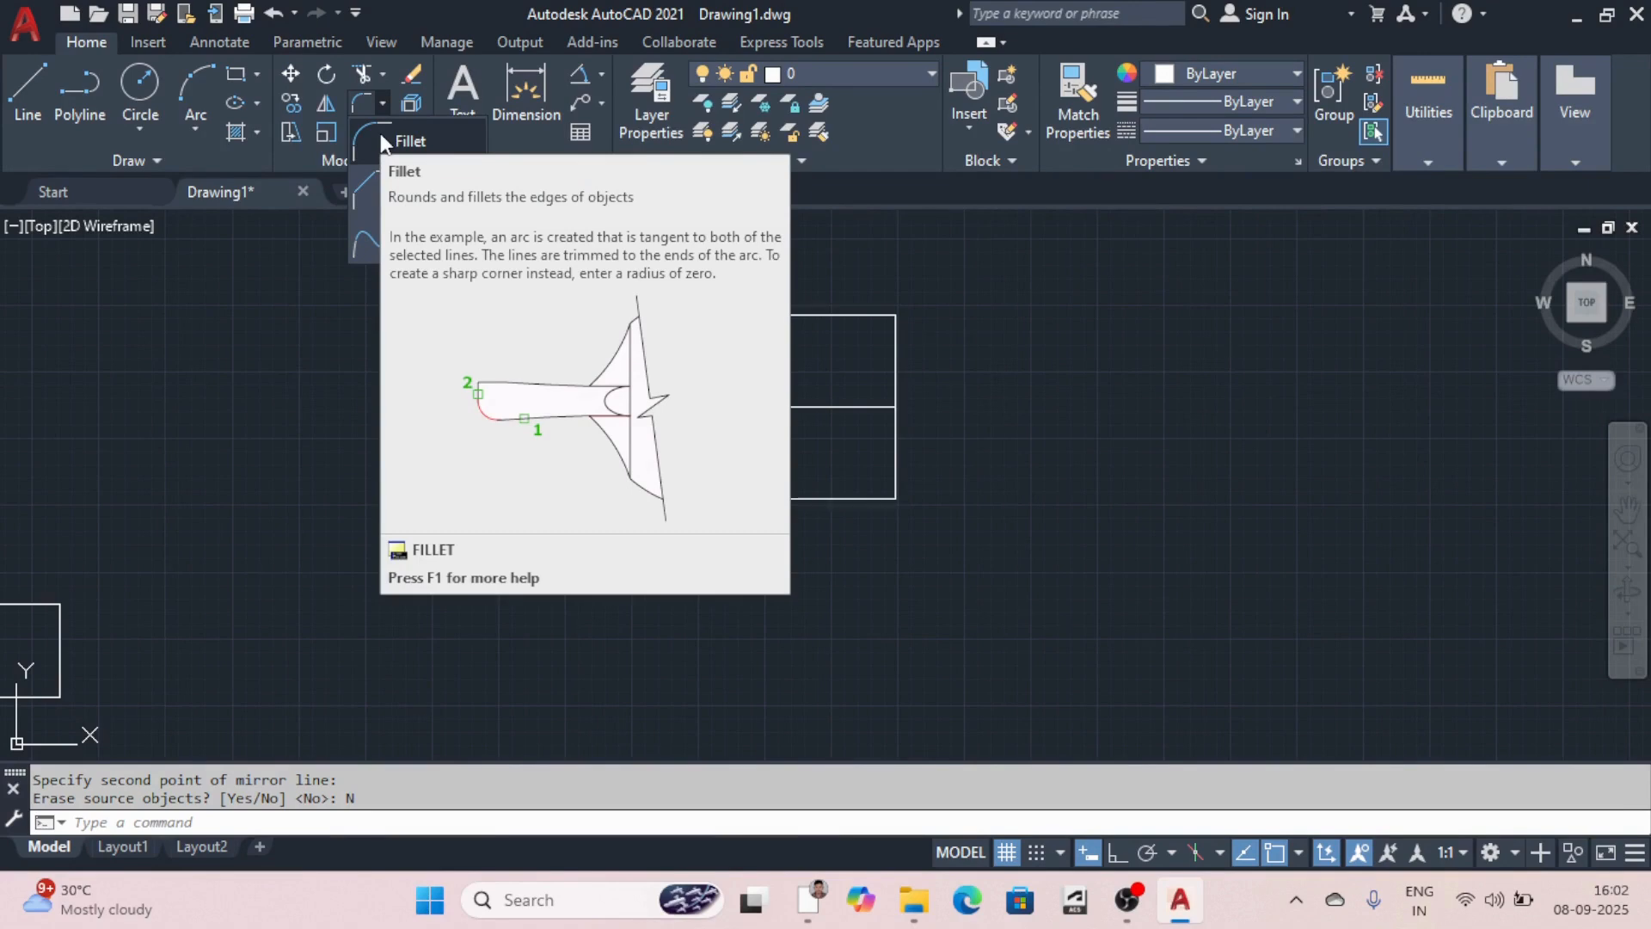
{"action": "scroll", "coordinate": [764, 317], "scroll_direction": "up", "scroll_amount": 5}
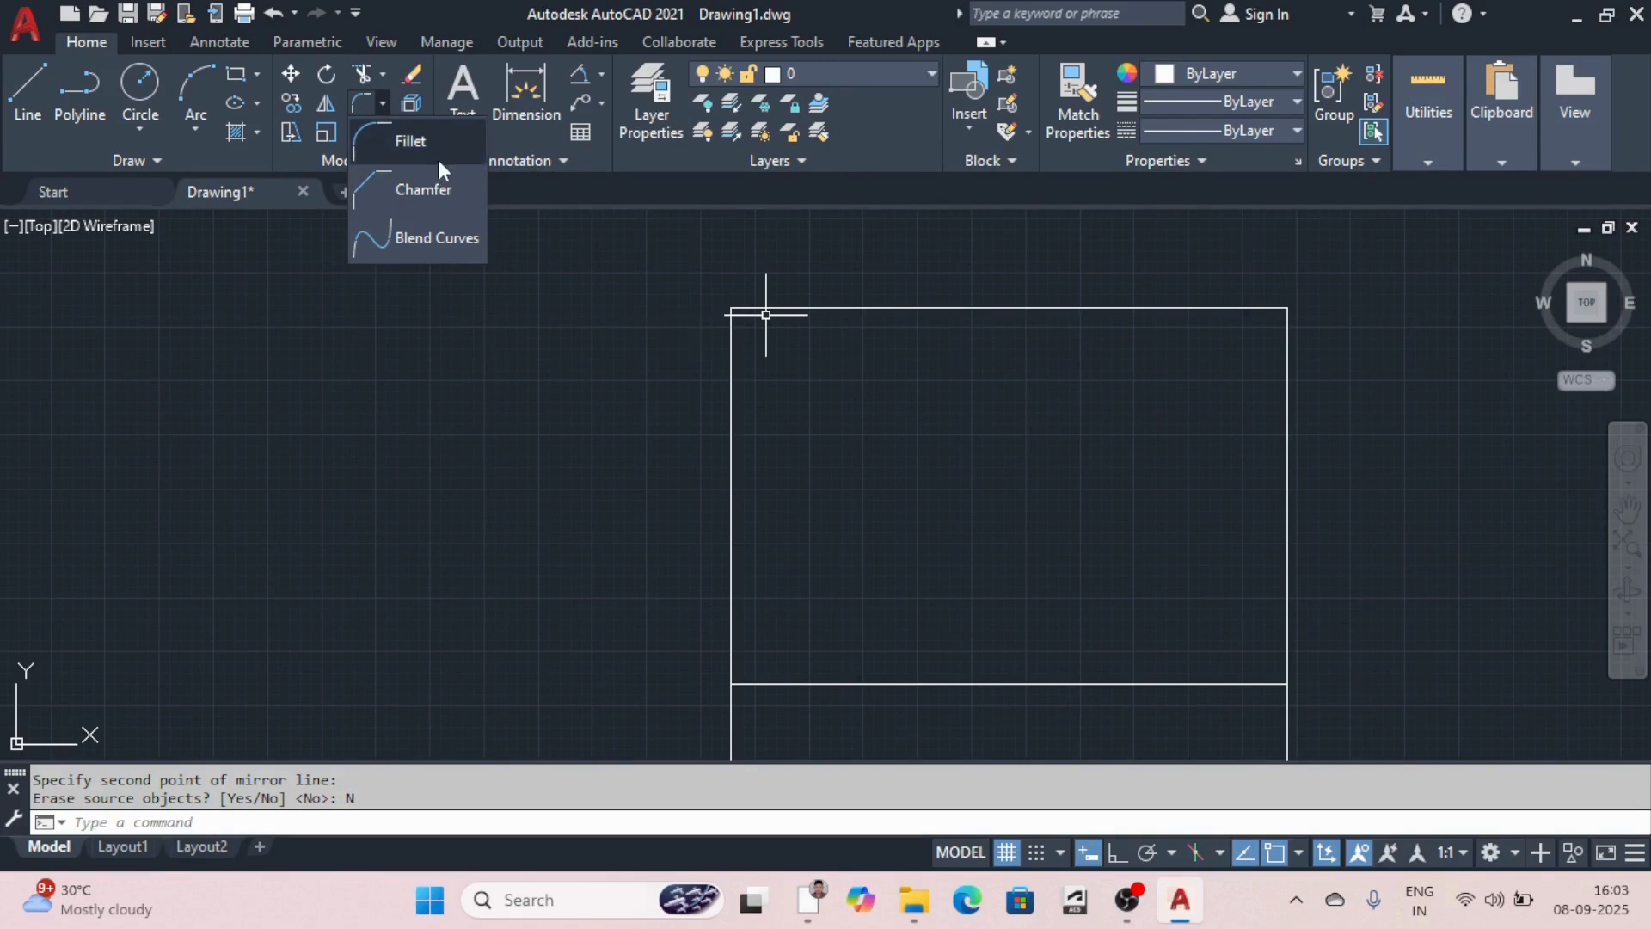
{"action": "left_click", "coordinate": [397, 148]}
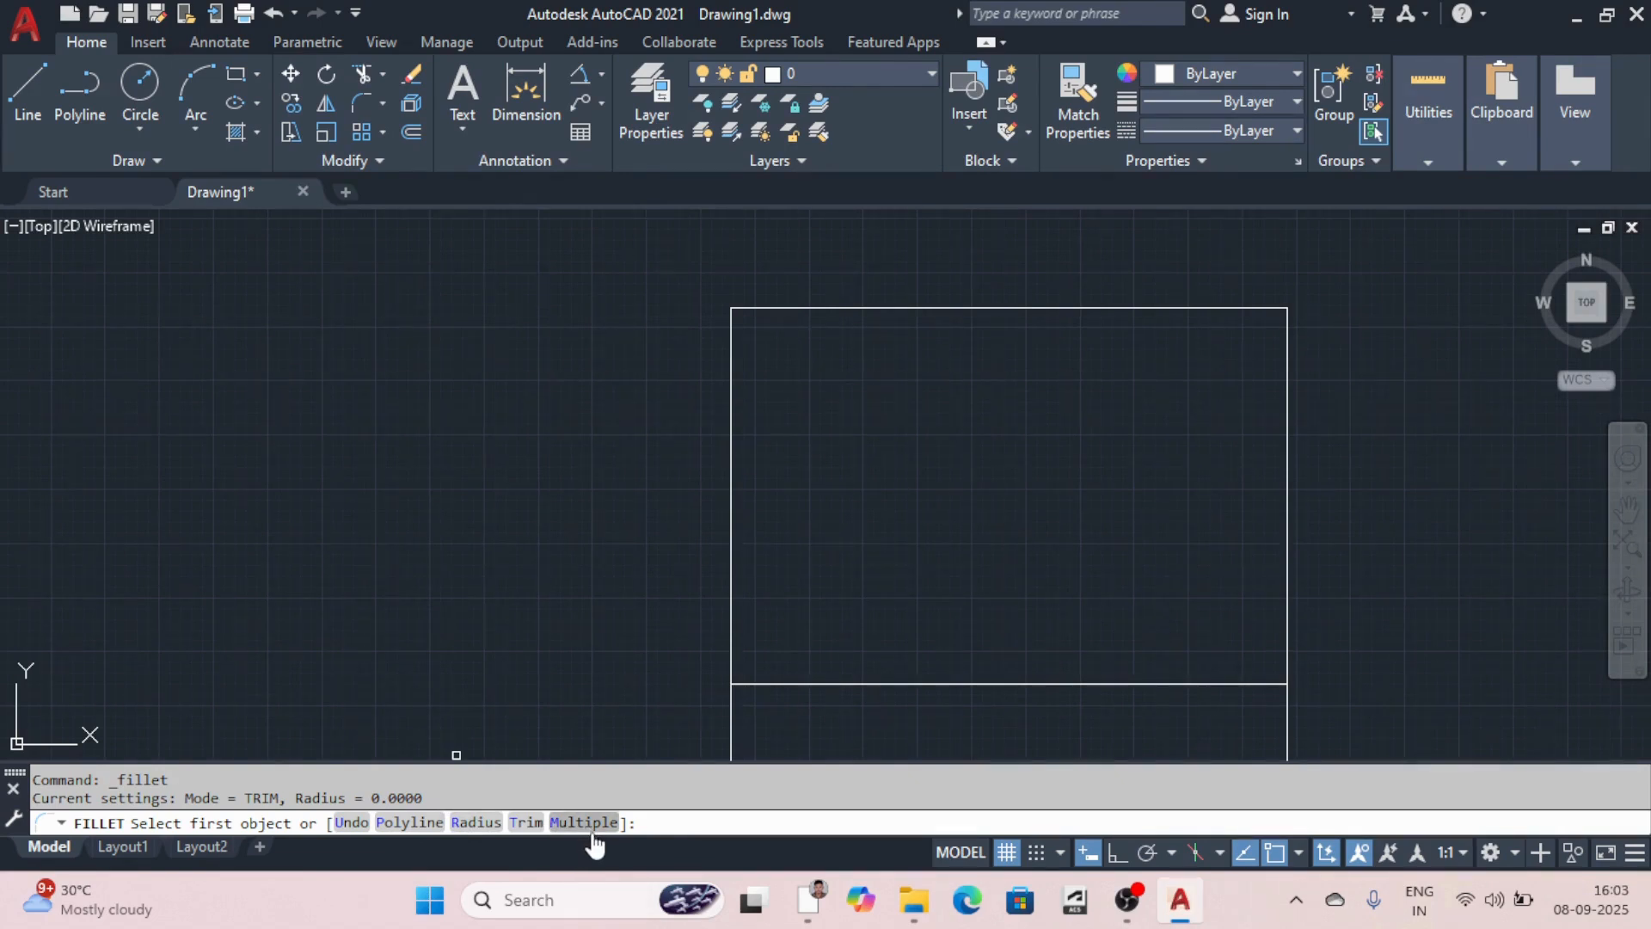
{"action": "left_click", "coordinate": [471, 822]}
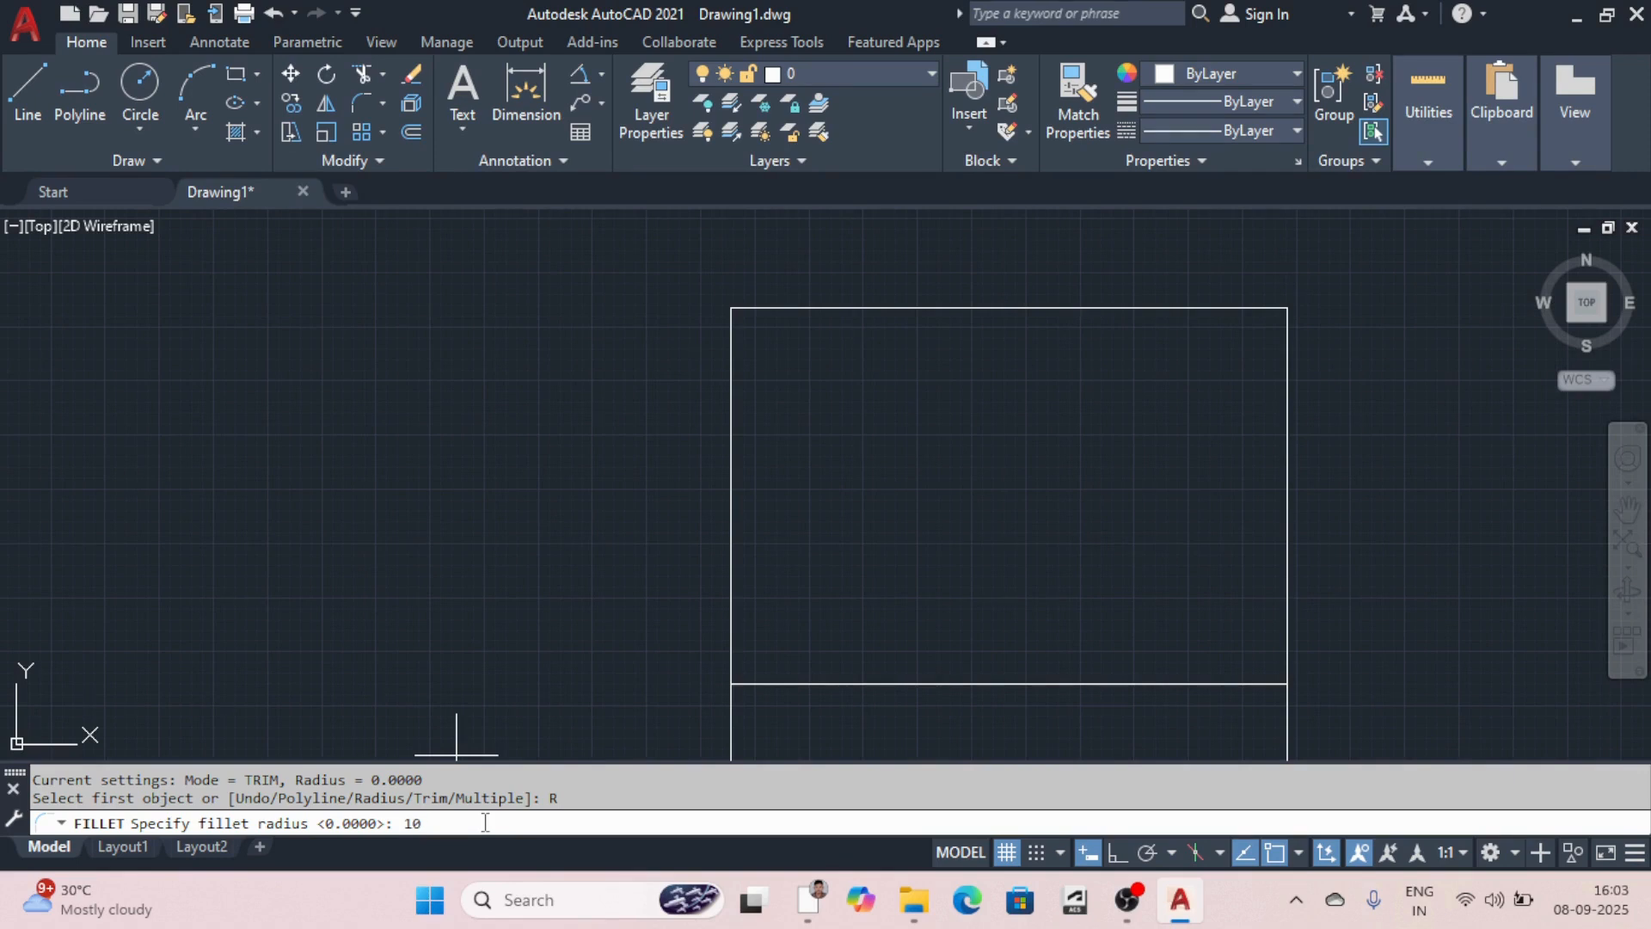
{"action": "type", "text": "10"}
{"action": "key", "text": "Return"}
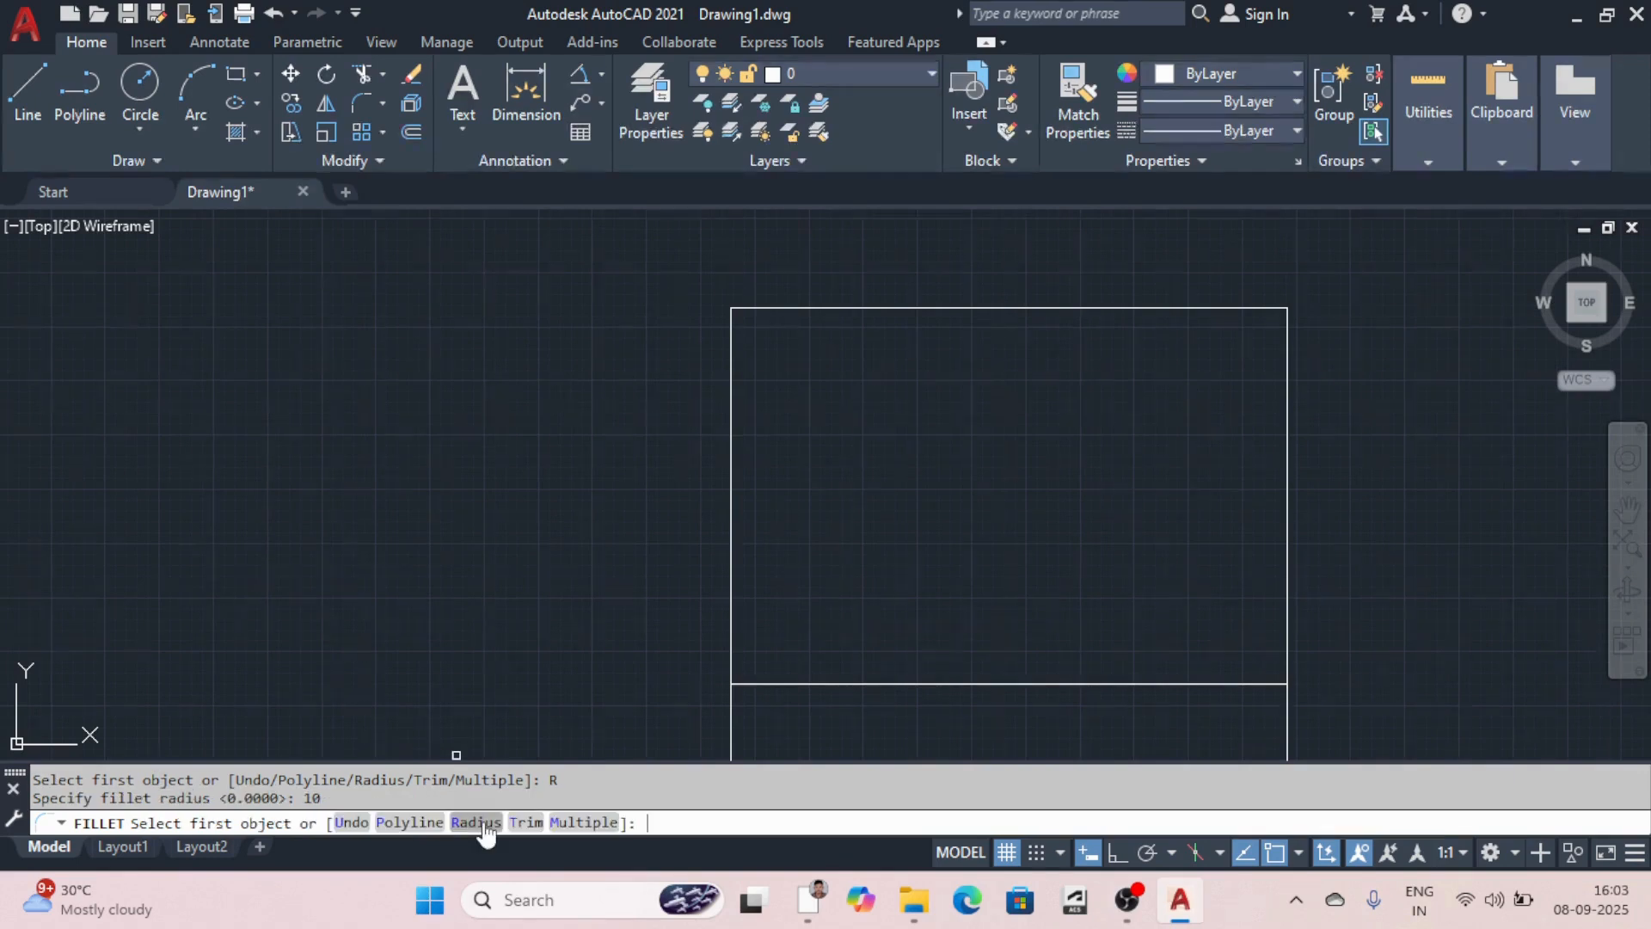
{"action": "left_click", "coordinate": [585, 823]}
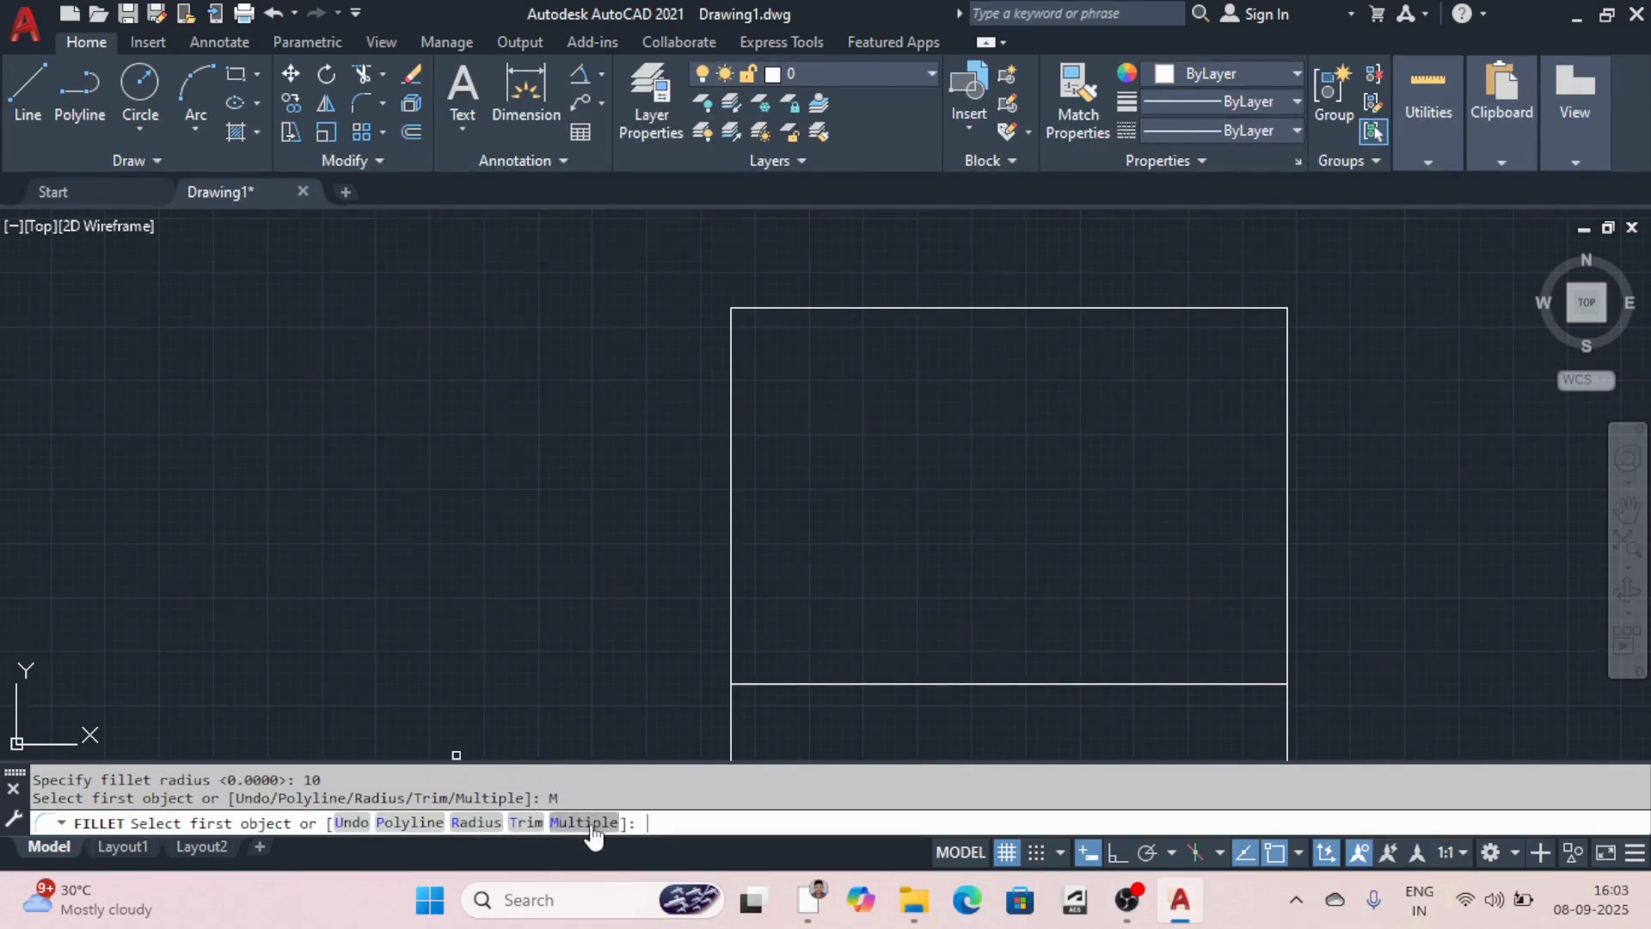
{"action": "left_click", "coordinate": [773, 308]}
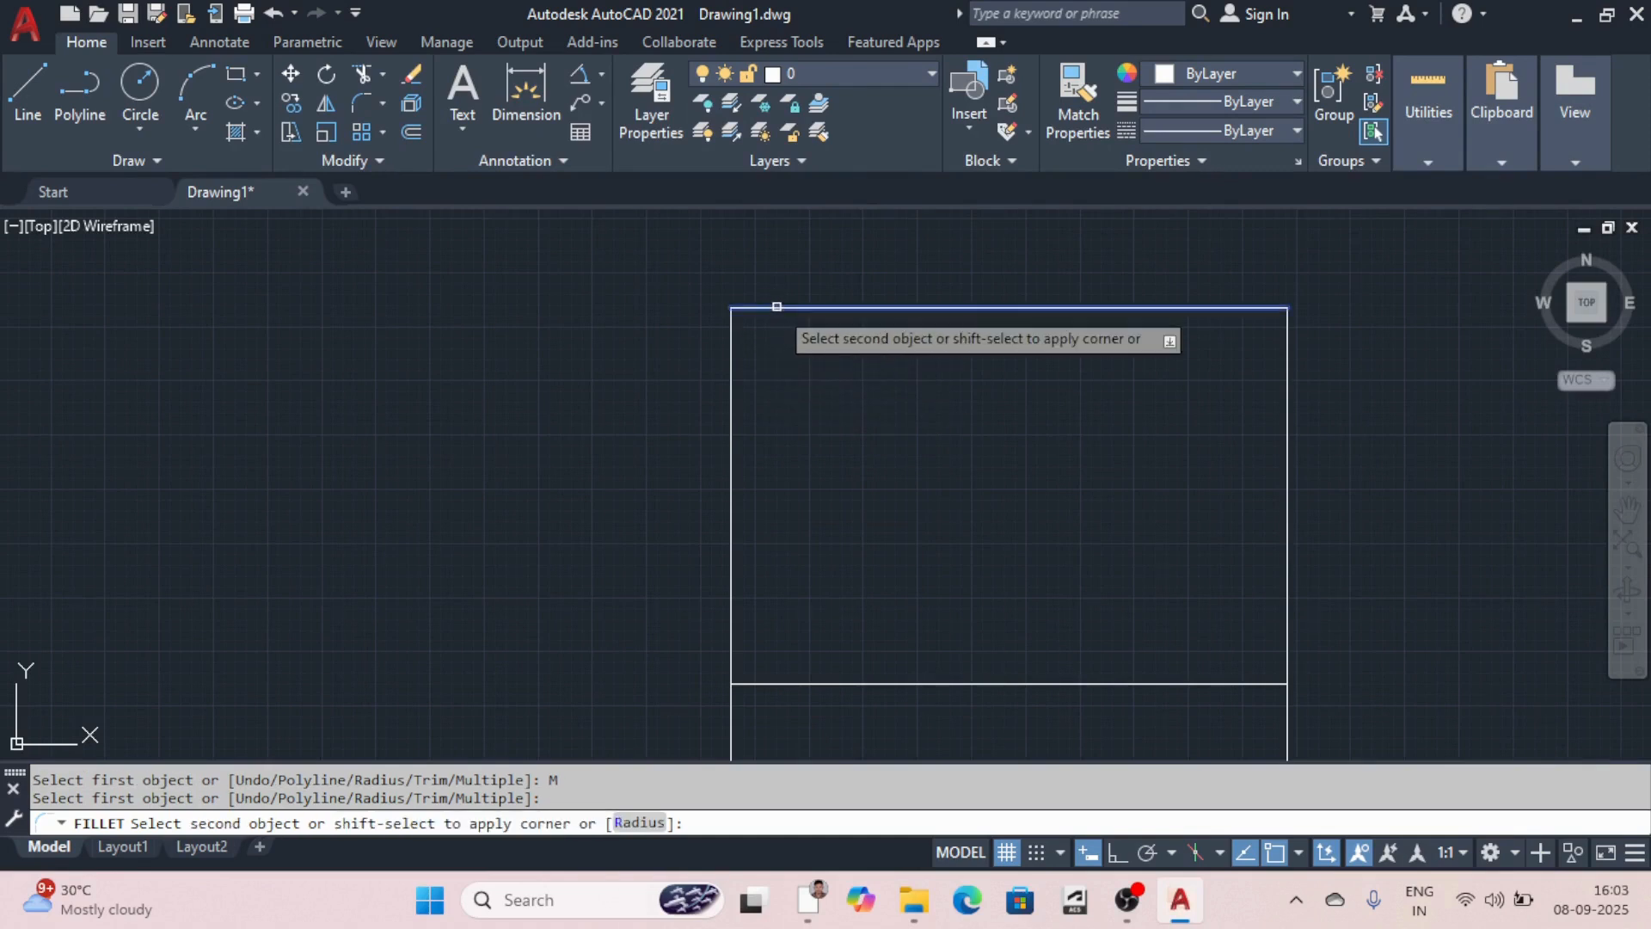
{"action": "left_click", "coordinate": [732, 379]}
{"action": "left_click", "coordinate": [1201, 308]}
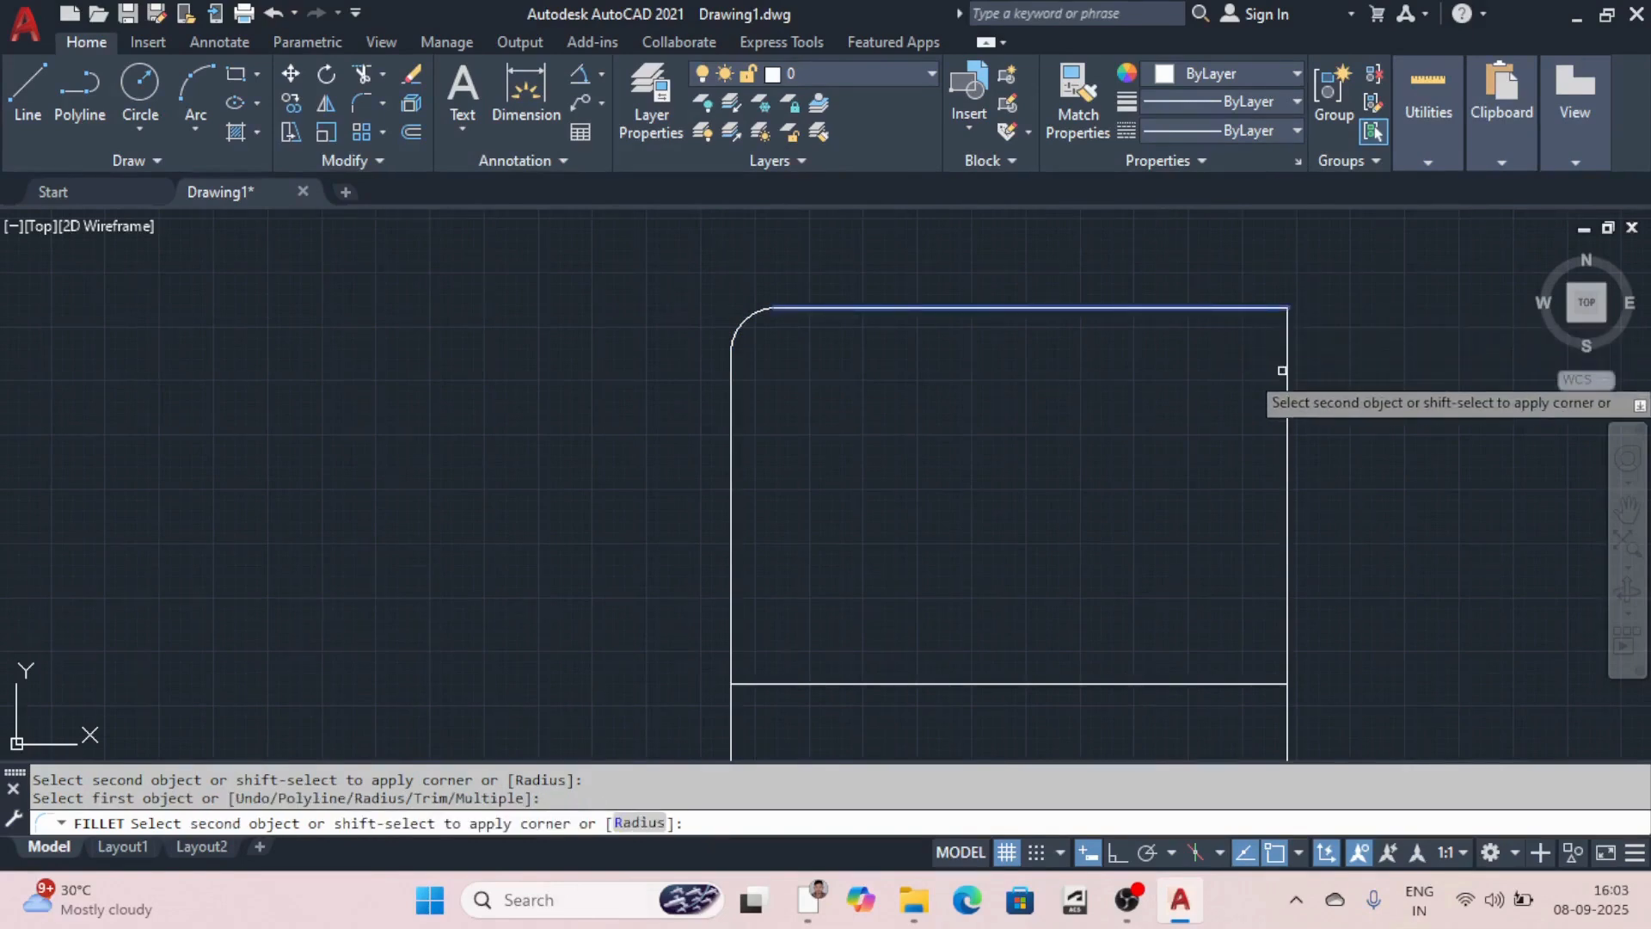
{"action": "left_click", "coordinate": [1285, 404]}
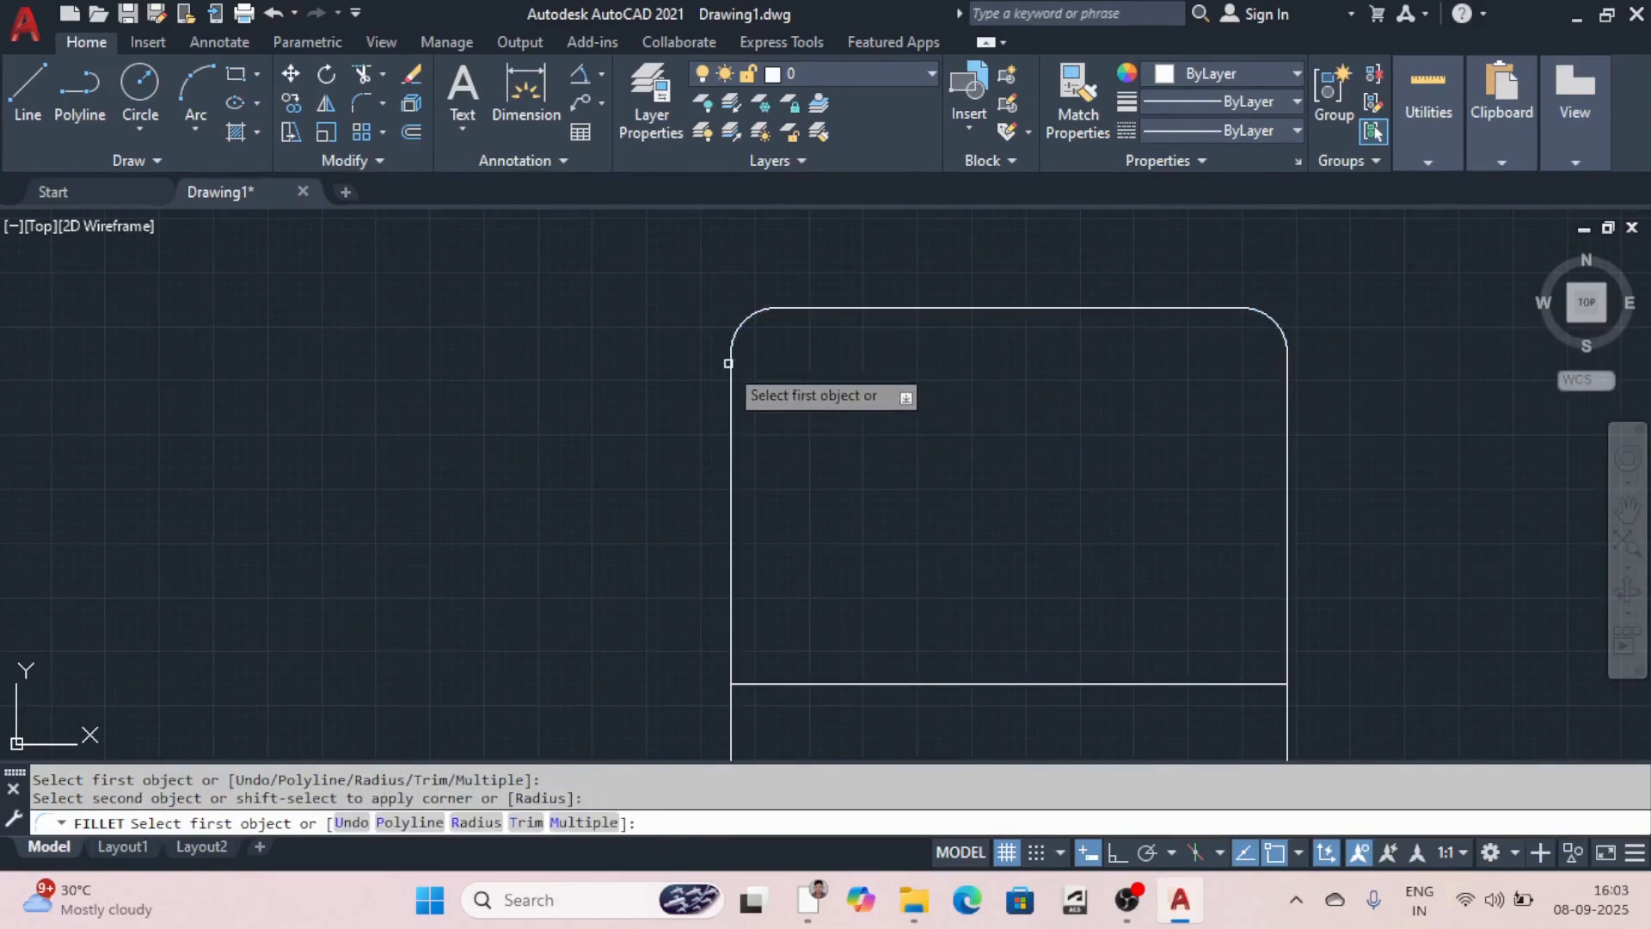
Step: Within the same Fillet command, round the lower rectangle's two bottom corners with the radius of 10
{"action": "scroll", "coordinate": [751, 384], "scroll_direction": "down", "scroll_amount": 4}
{"action": "scroll", "coordinate": [826, 438], "scroll_direction": "up", "scroll_amount": 4}
{"action": "scroll", "coordinate": [749, 447], "scroll_direction": "down", "scroll_amount": 4}
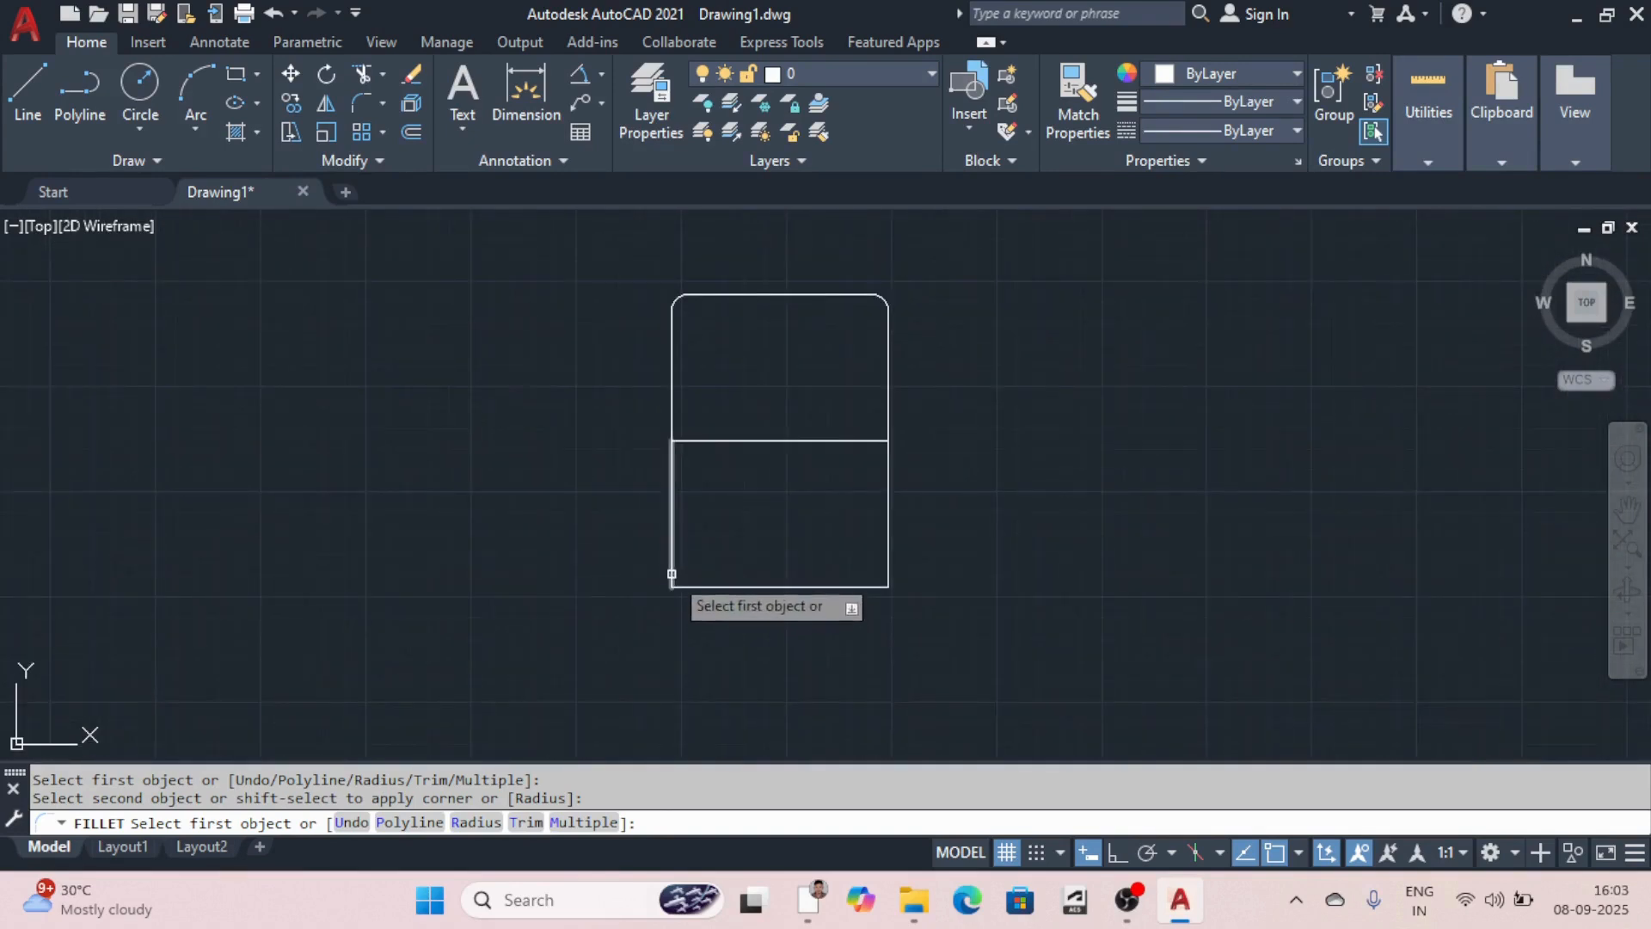
{"action": "left_click", "coordinate": [673, 564]}
{"action": "left_click", "coordinate": [693, 585]}
{"action": "left_click", "coordinate": [859, 586]}
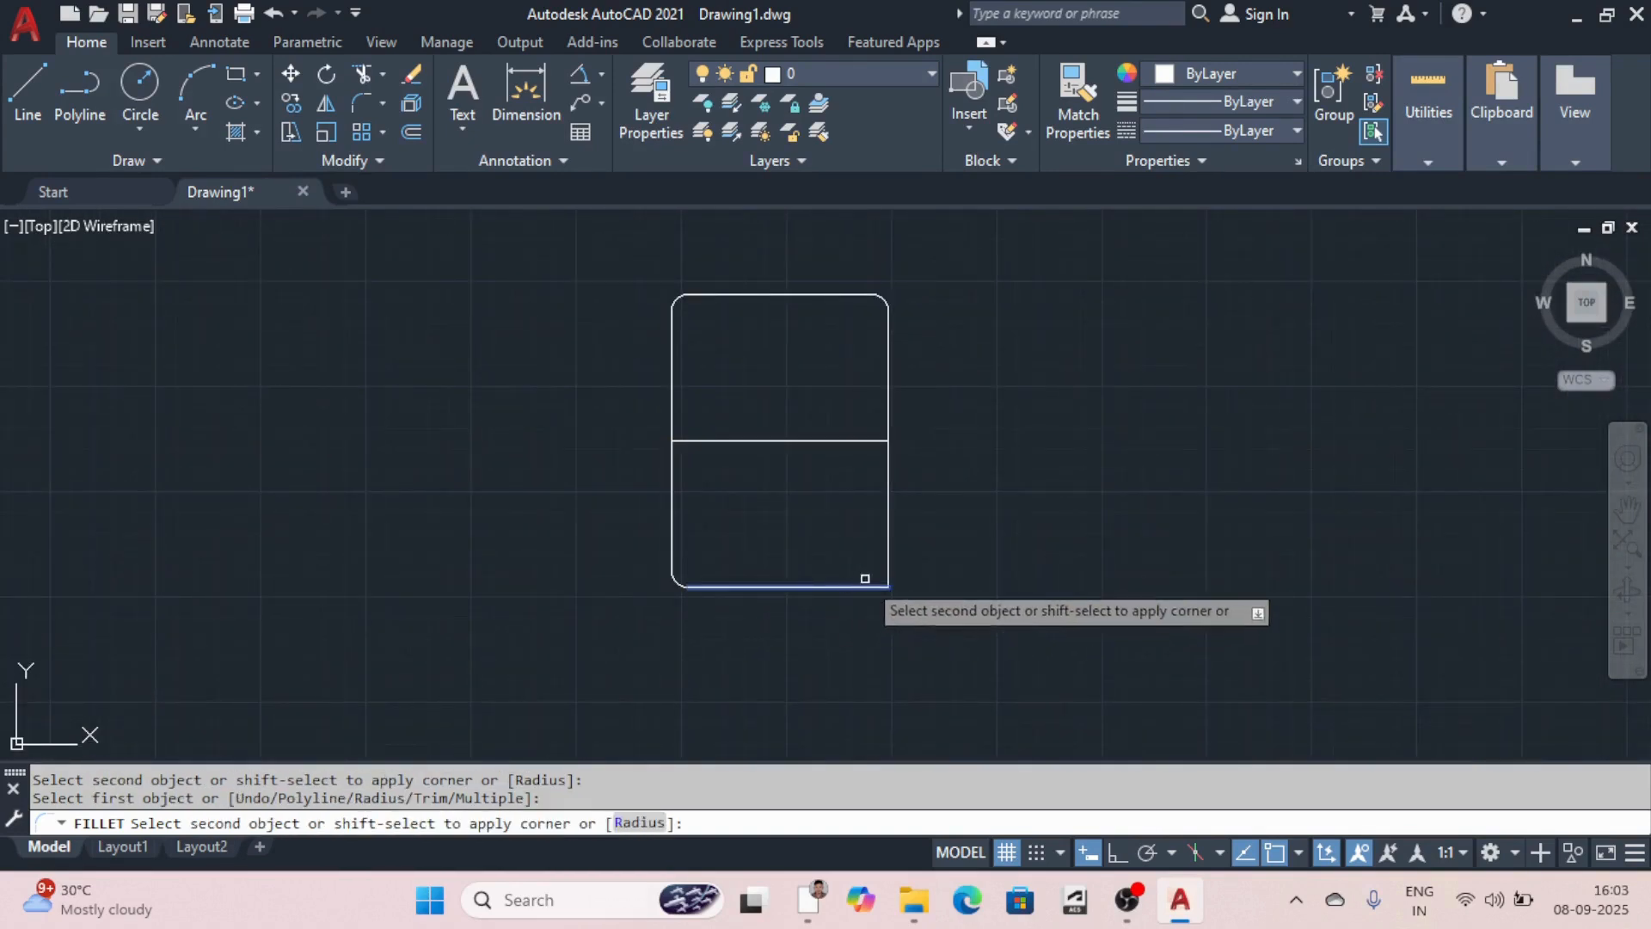
{"action": "left_click", "coordinate": [887, 559]}
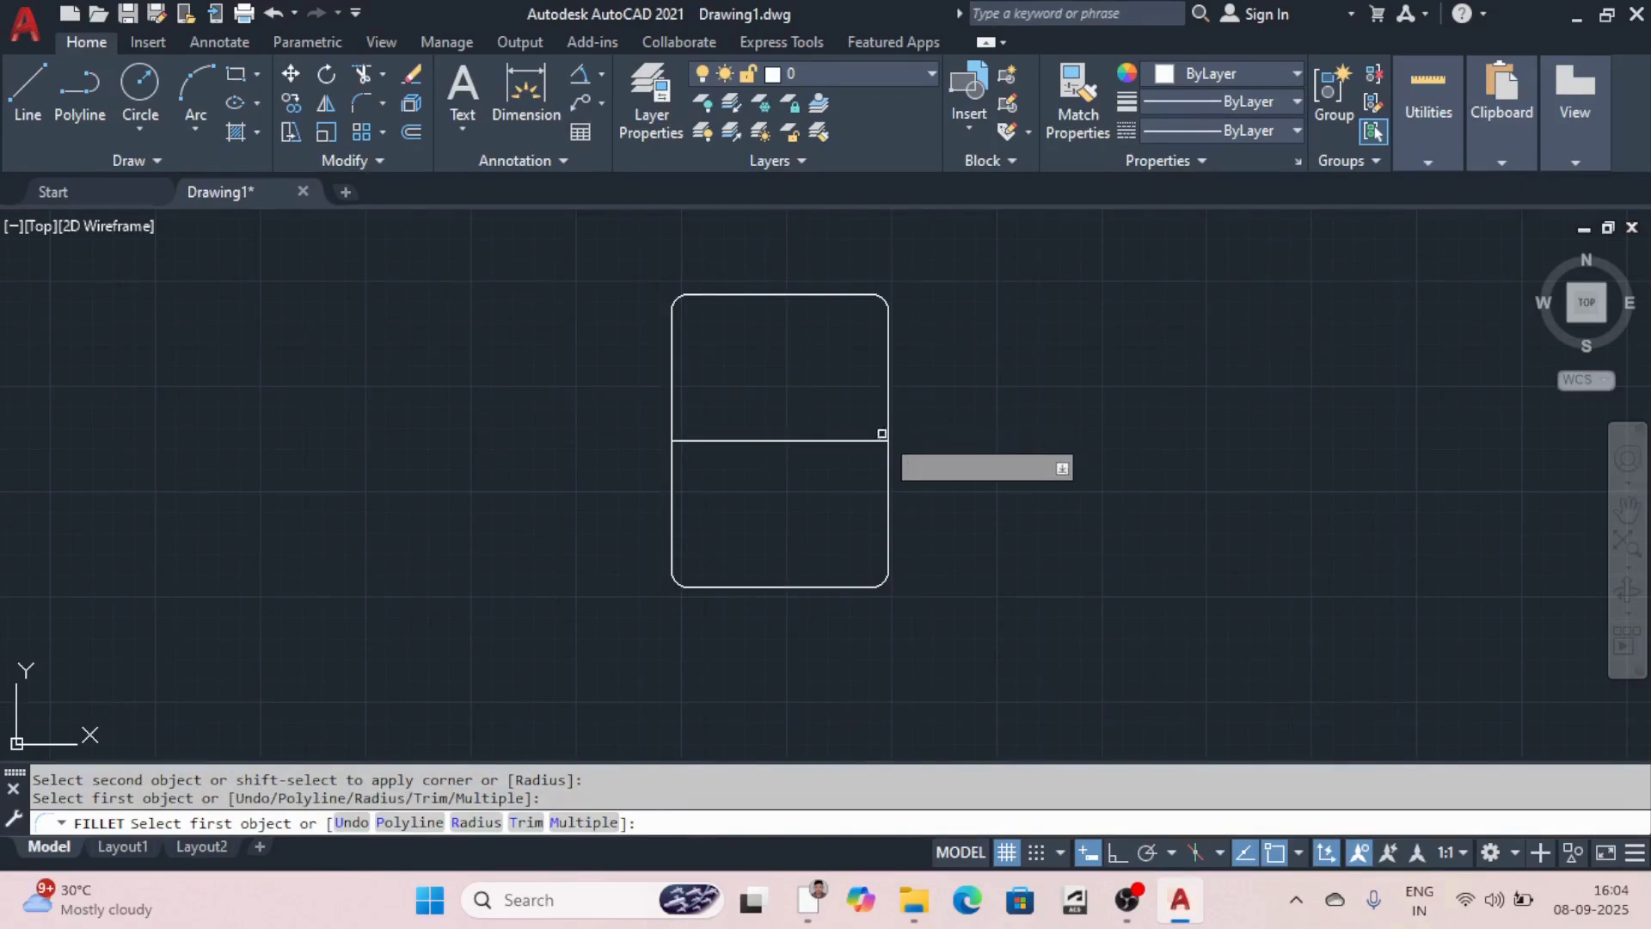
Step: Fillet both rectangles' right corners where they meet at the shared middle edge, continuing with the radius of 10
{"action": "left_click", "coordinate": [874, 440]}
{"action": "scroll", "coordinate": [887, 438], "scroll_direction": "up", "scroll_amount": 5}
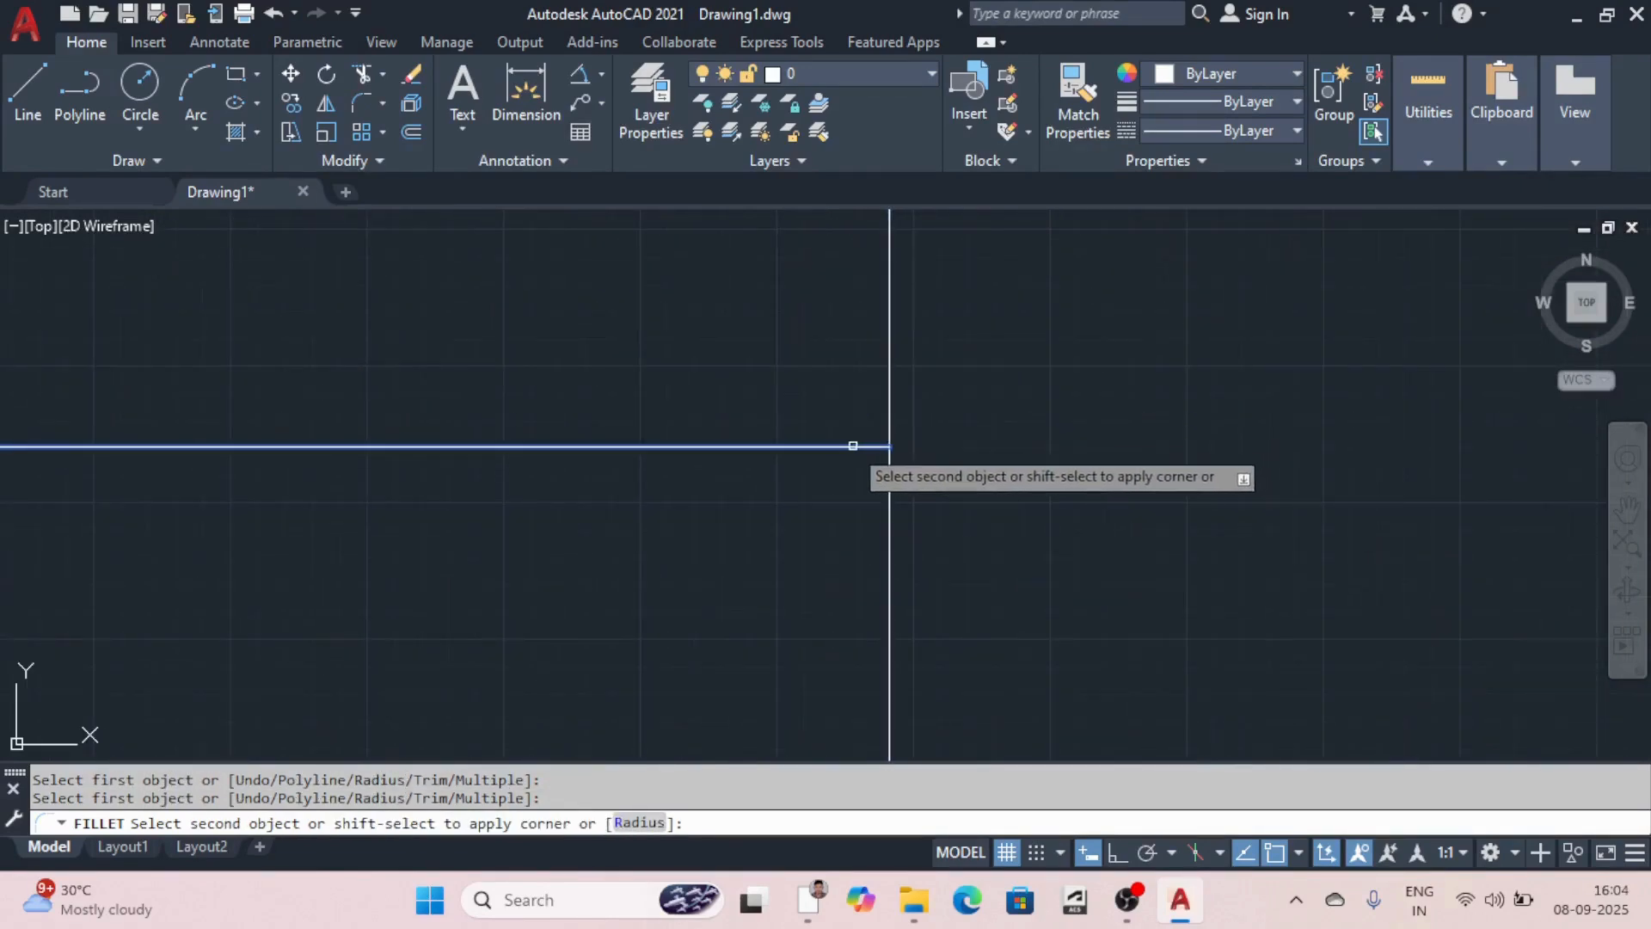
{"action": "left_click", "coordinate": [889, 391]}
{"action": "left_click", "coordinate": [856, 446]}
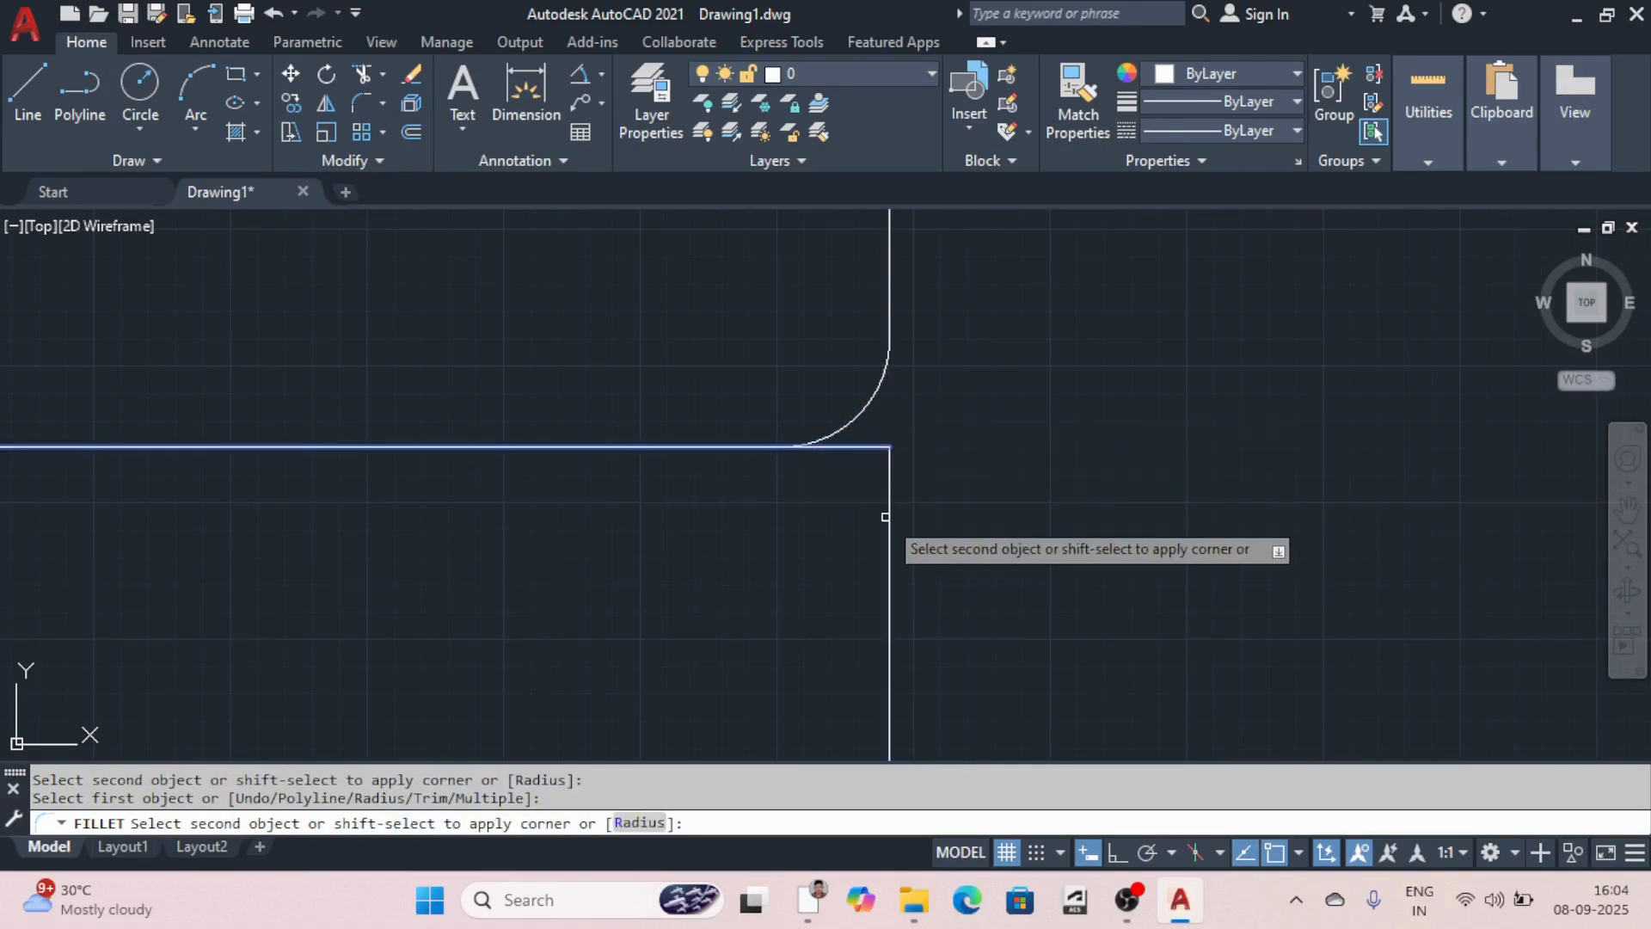
{"action": "scroll", "coordinate": [905, 526], "scroll_direction": "down", "scroll_amount": 5}
{"action": "left_click", "coordinate": [908, 532]}
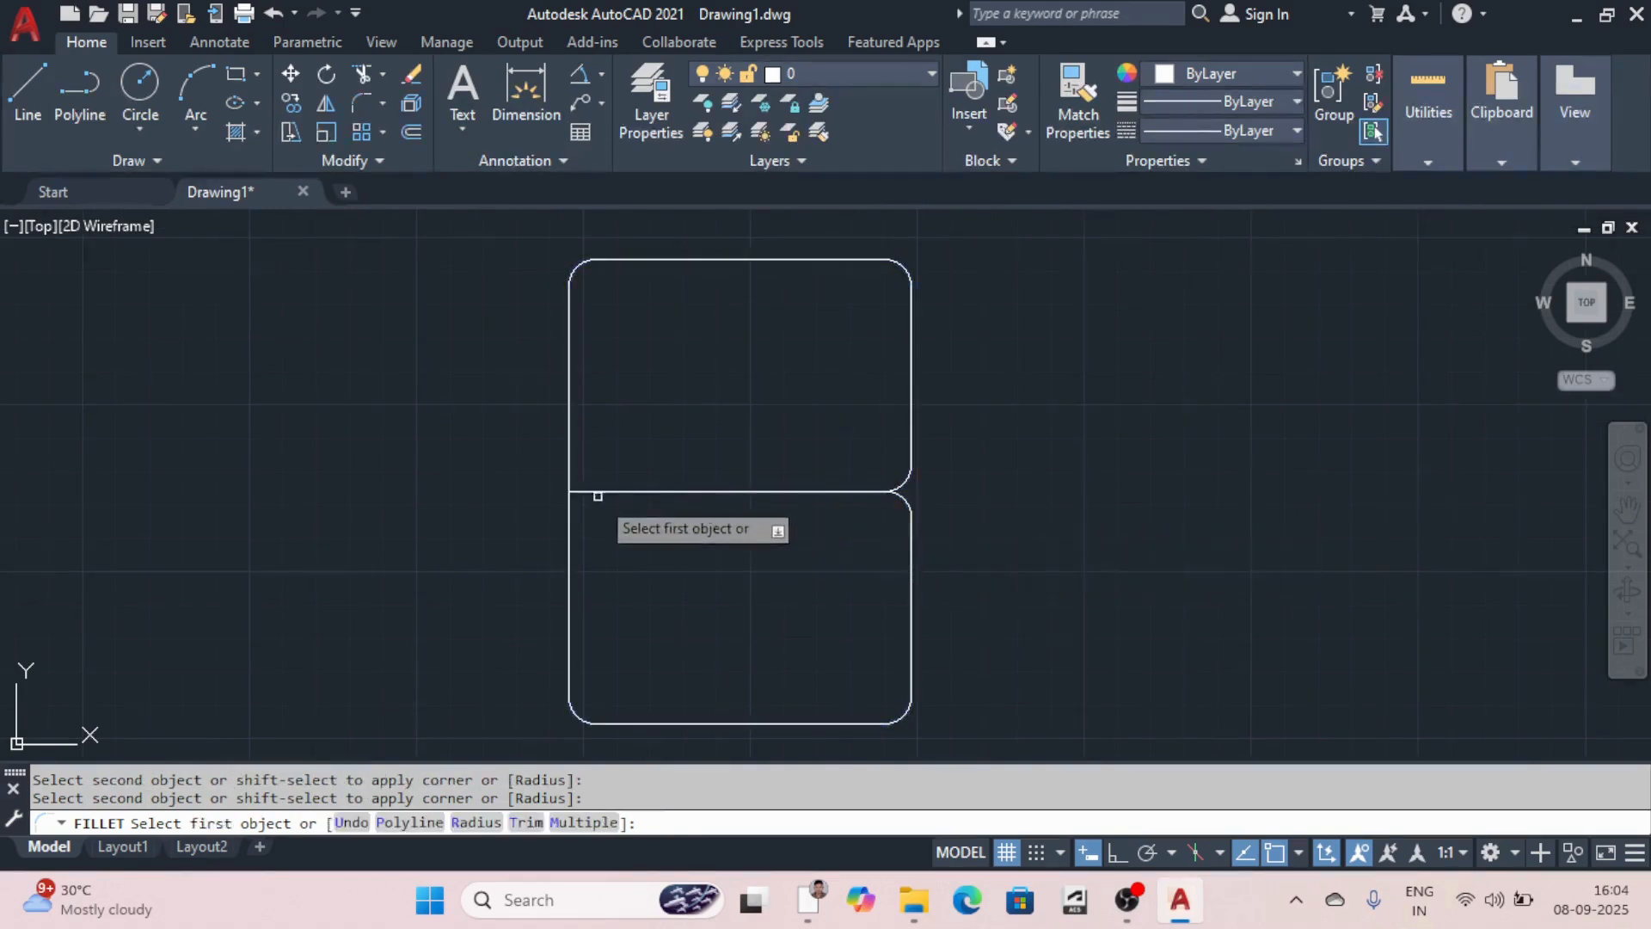
Step: Within the same Fillet command, round the lower rectangle's top-left corner at the shared edge with the radius of 10
{"action": "scroll", "coordinate": [593, 489], "scroll_direction": "up", "scroll_amount": 5}
{"action": "left_click", "coordinate": [586, 476]}
{"action": "left_click", "coordinate": [632, 526]}
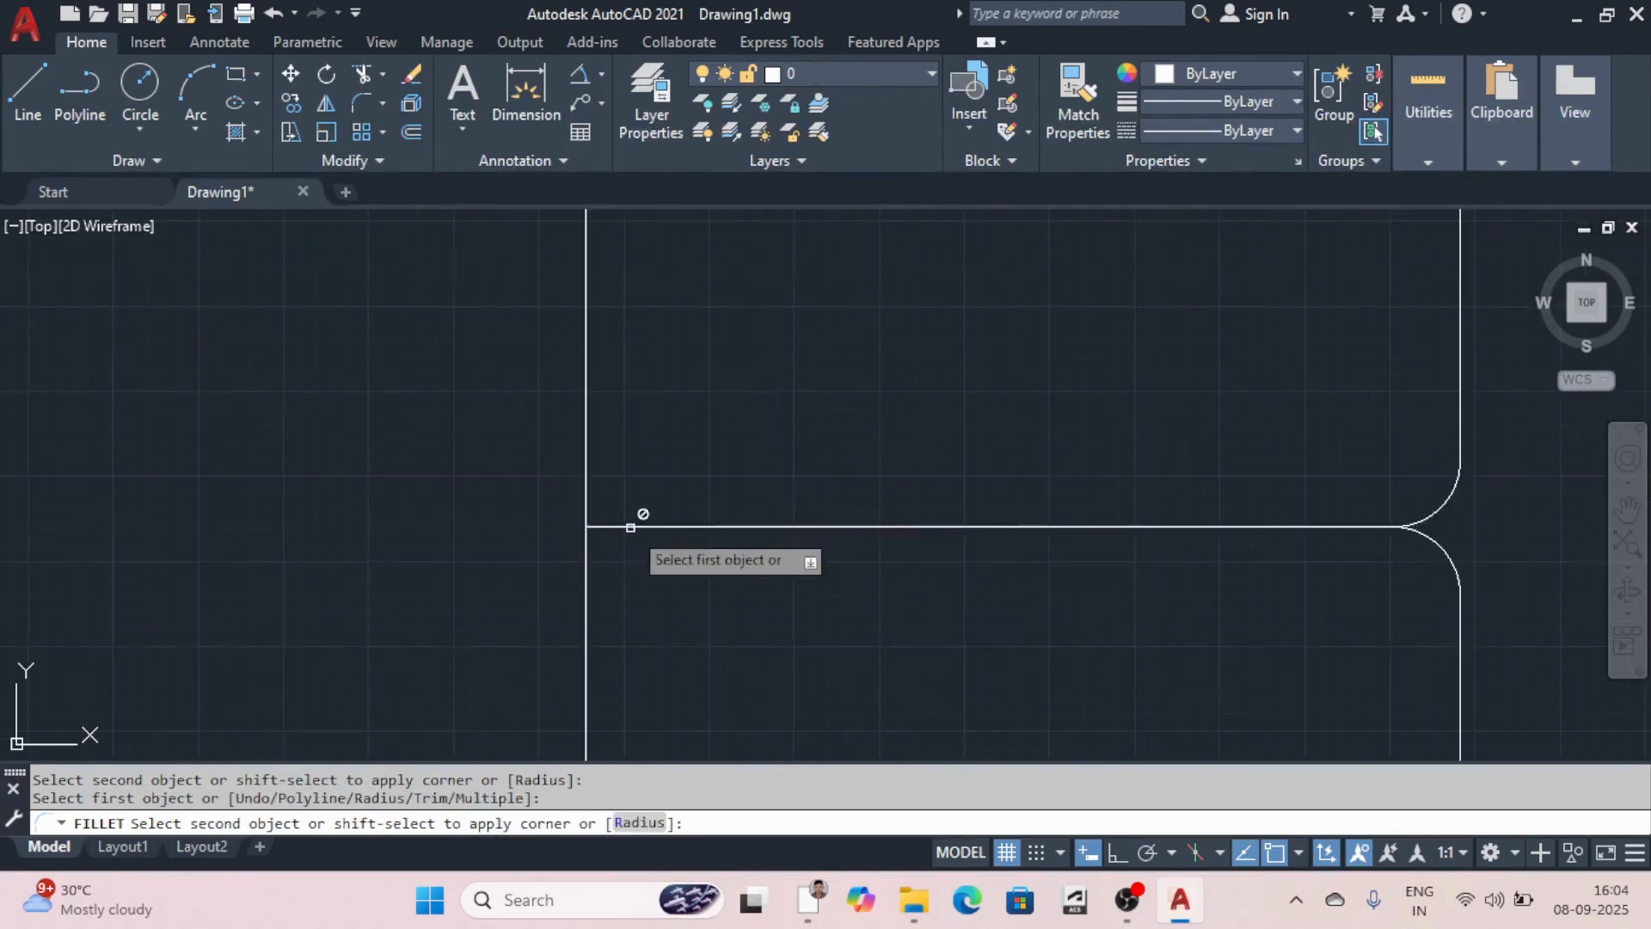
{"action": "left_click", "coordinate": [616, 527]}
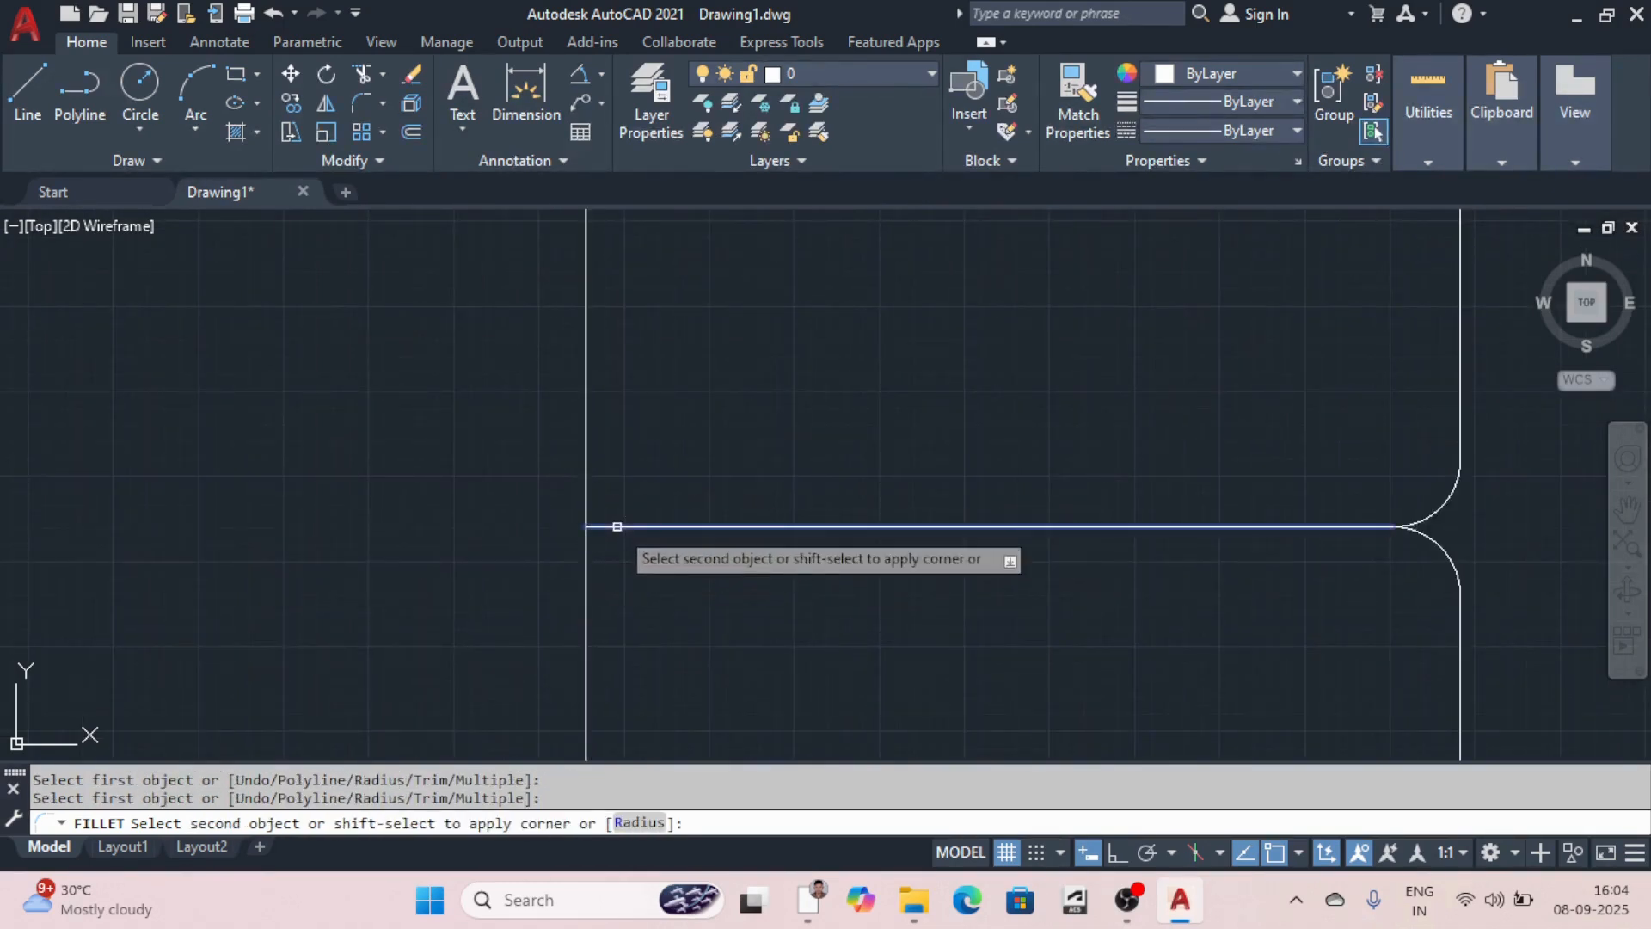
{"action": "left_click", "coordinate": [585, 479]}
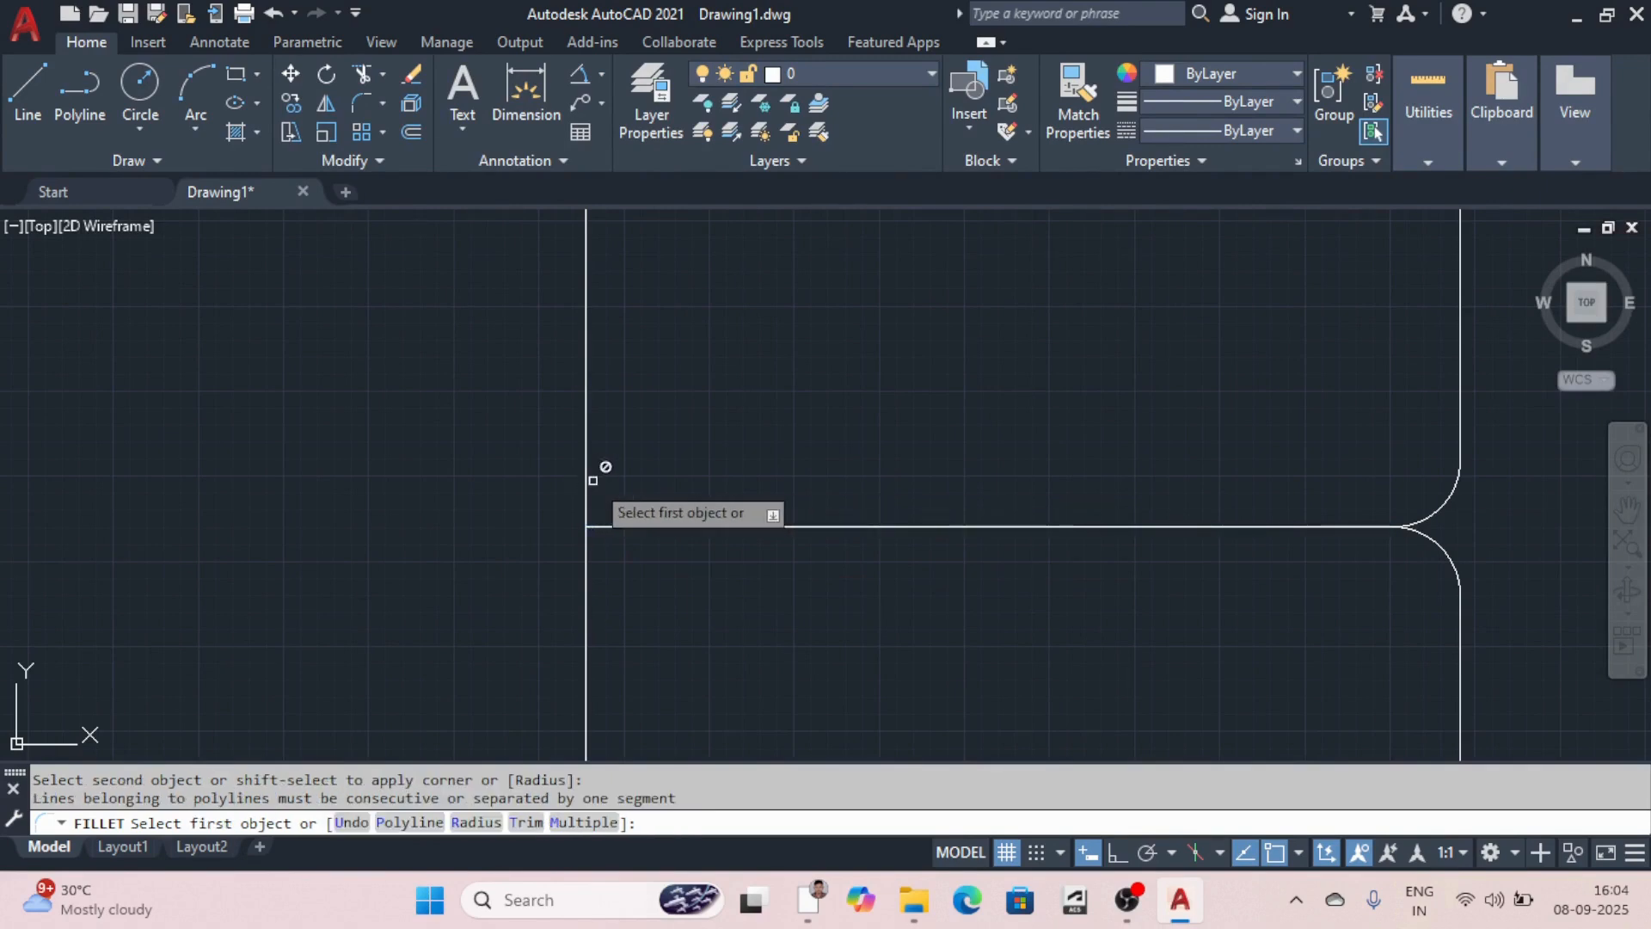
{"action": "left_click", "coordinate": [580, 491]}
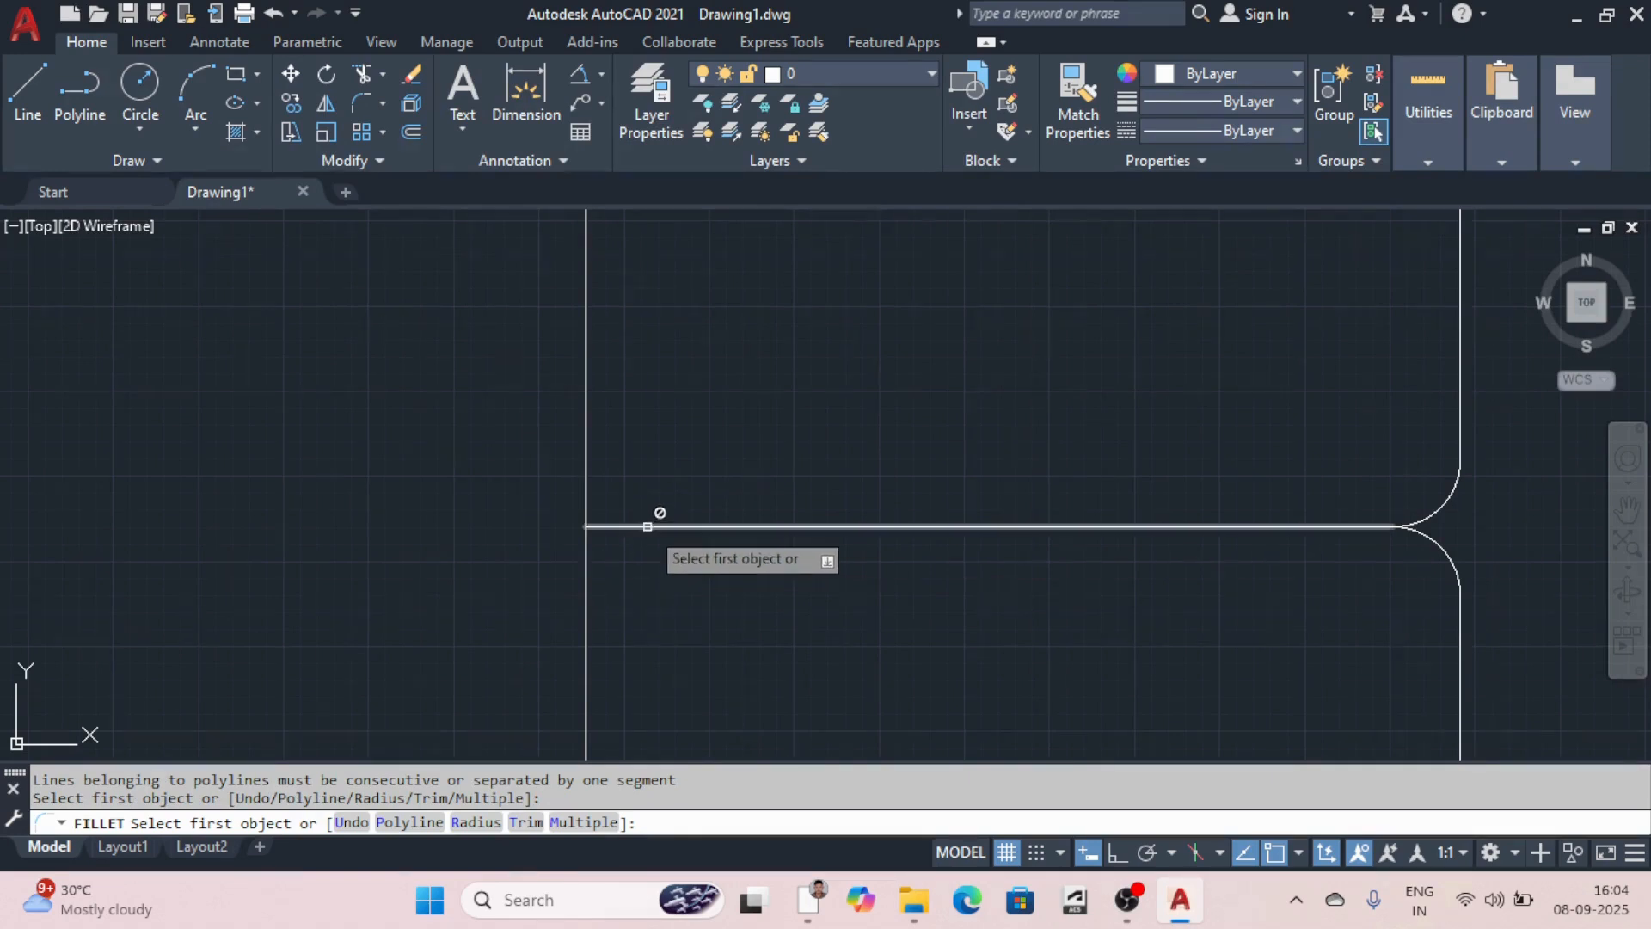
{"action": "left_click", "coordinate": [641, 527]}
{"action": "left_click", "coordinate": [586, 557]}
Step: Round the upper rectangle's bottom-left corner at the shared edge with the radius of 10 and end the Fillet command
{"action": "left_click", "coordinate": [586, 522]}
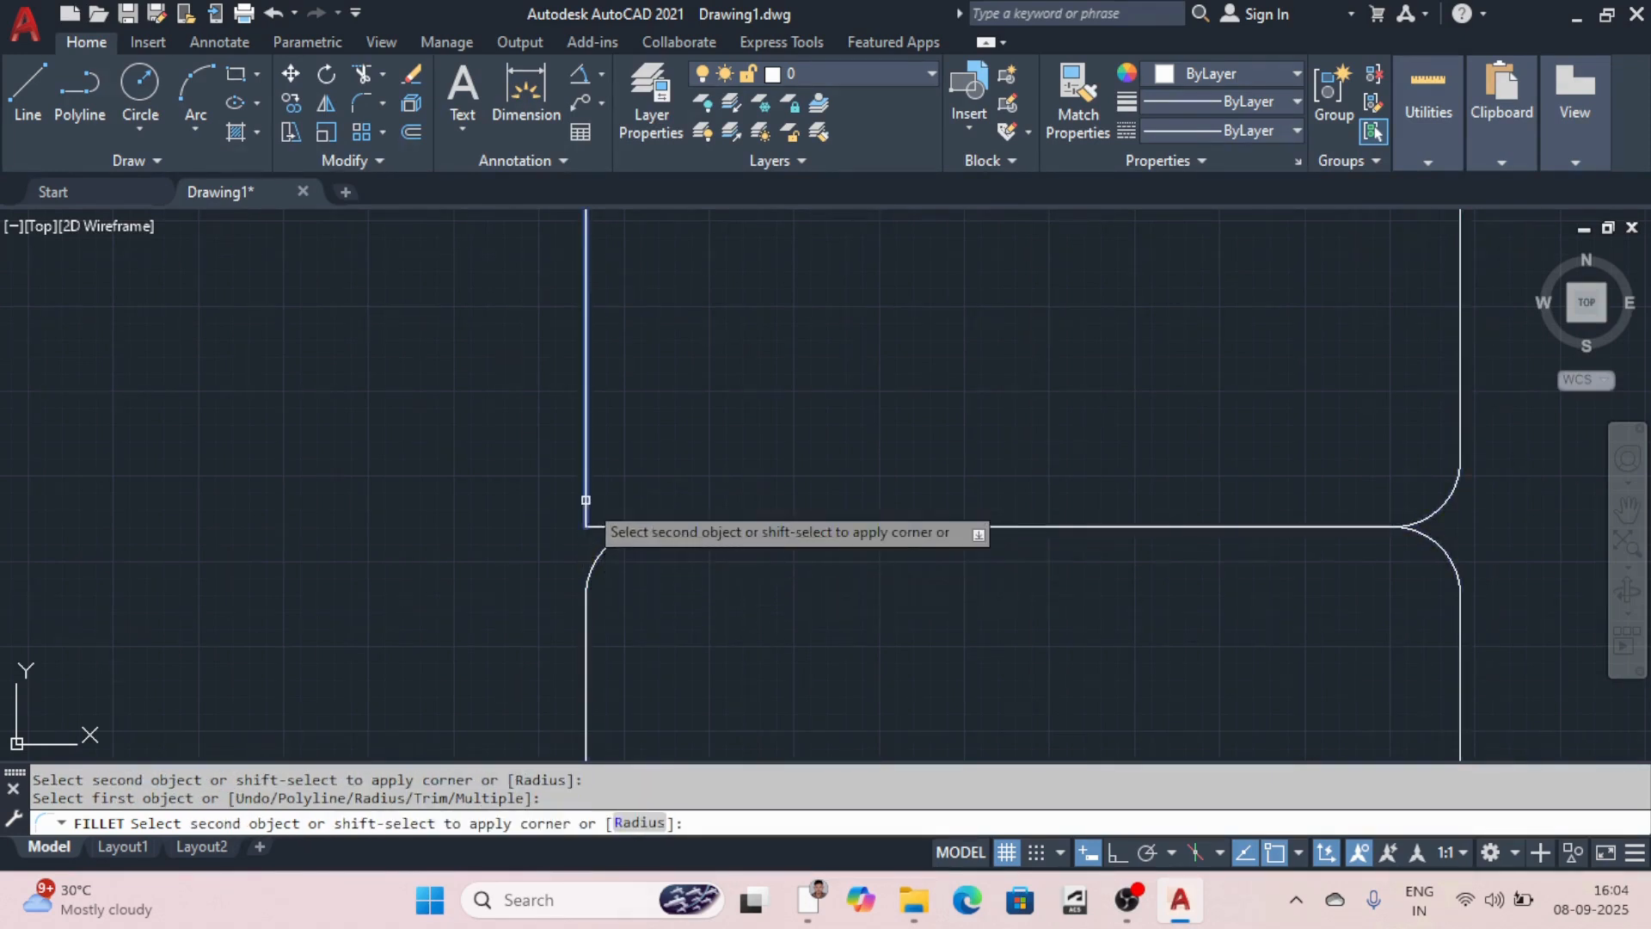
{"action": "left_click", "coordinate": [638, 527]}
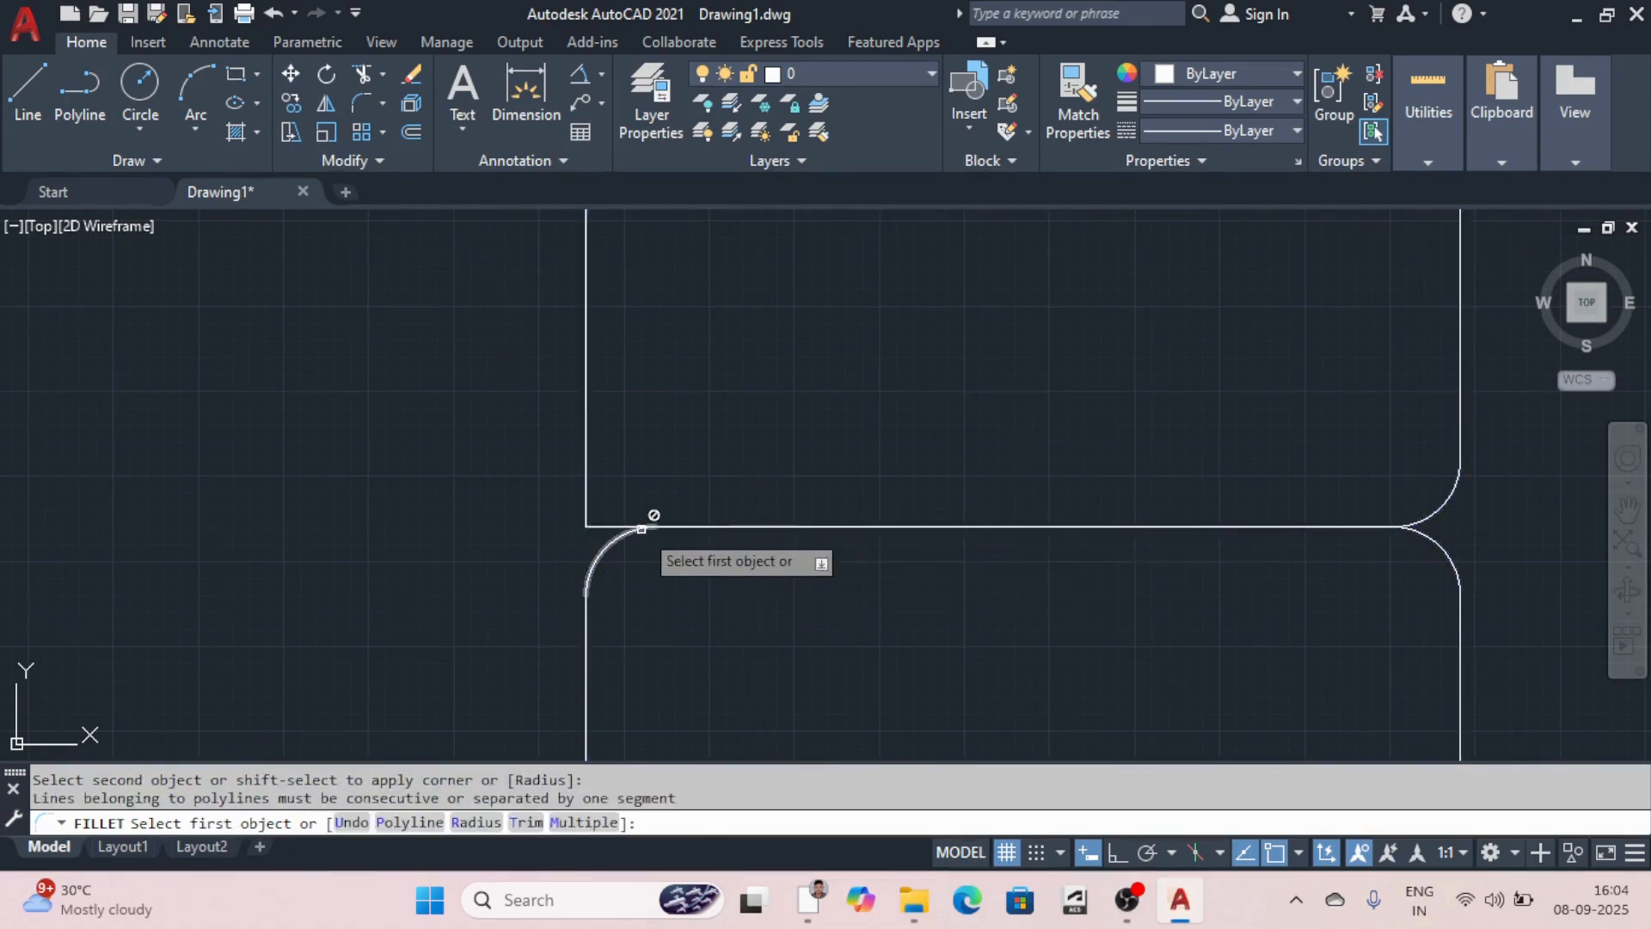
{"action": "left_click", "coordinate": [602, 523]}
{"action": "left_click", "coordinate": [585, 500]}
{"action": "scroll", "coordinate": [740, 473], "scroll_direction": "down", "scroll_amount": 6}
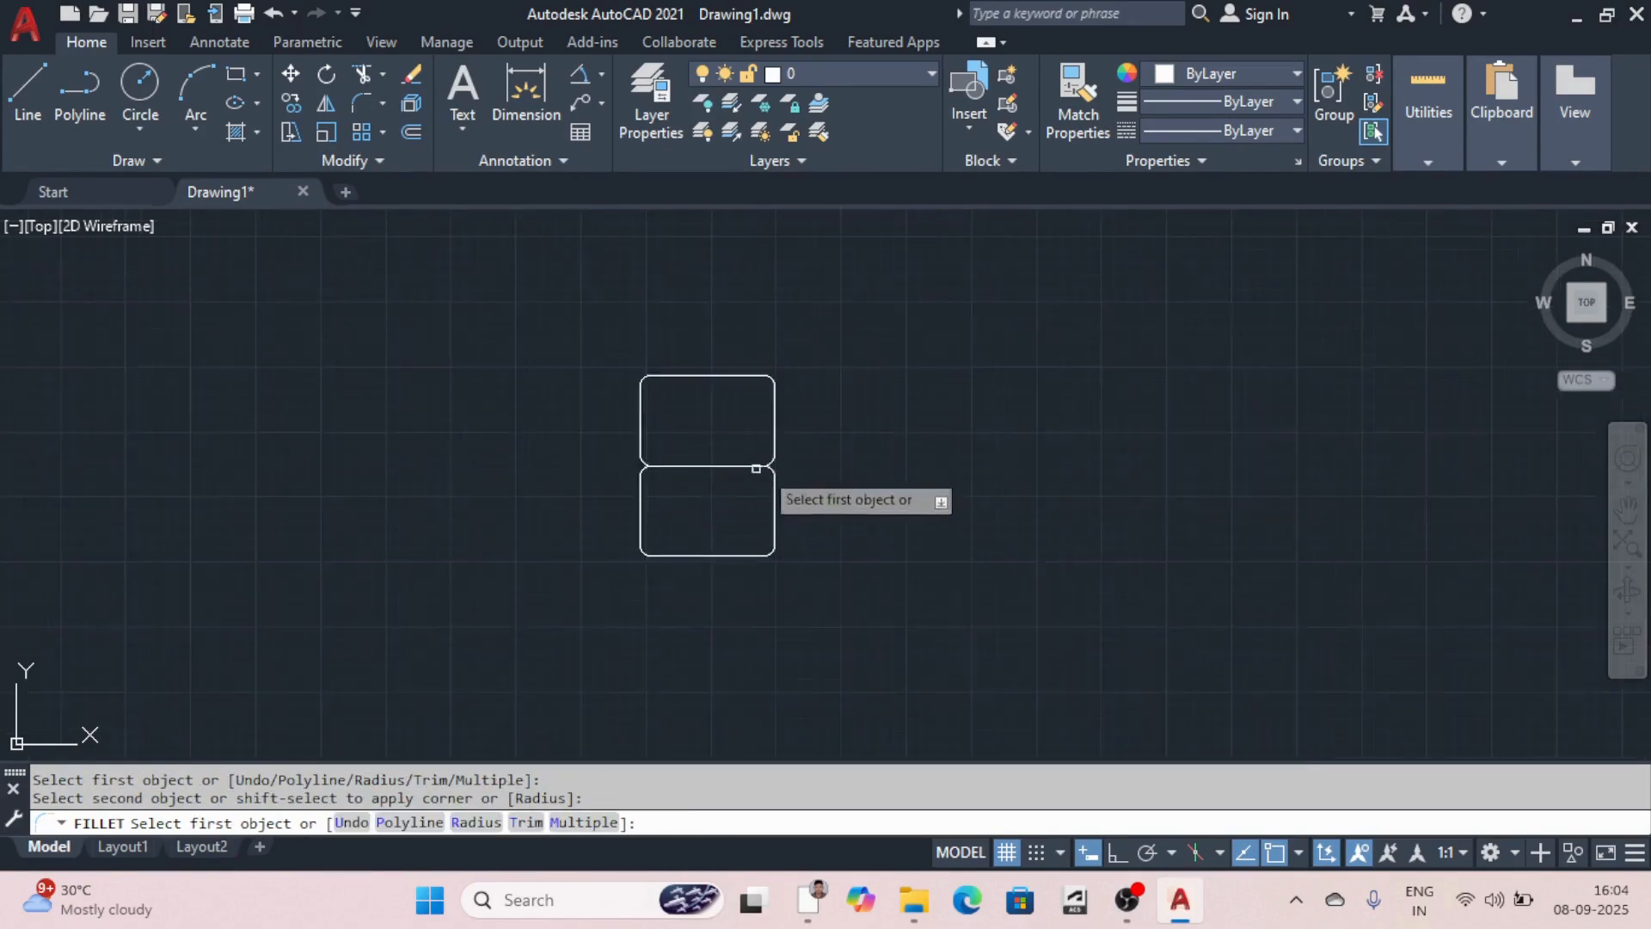
{"action": "scroll", "coordinate": [737, 465], "scroll_direction": "up", "scroll_amount": 3}
{"action": "scroll", "coordinate": [688, 451], "scroll_direction": "down", "scroll_amount": 3}
{"action": "scroll", "coordinate": [675, 443], "scroll_direction": "up", "scroll_amount": 4}
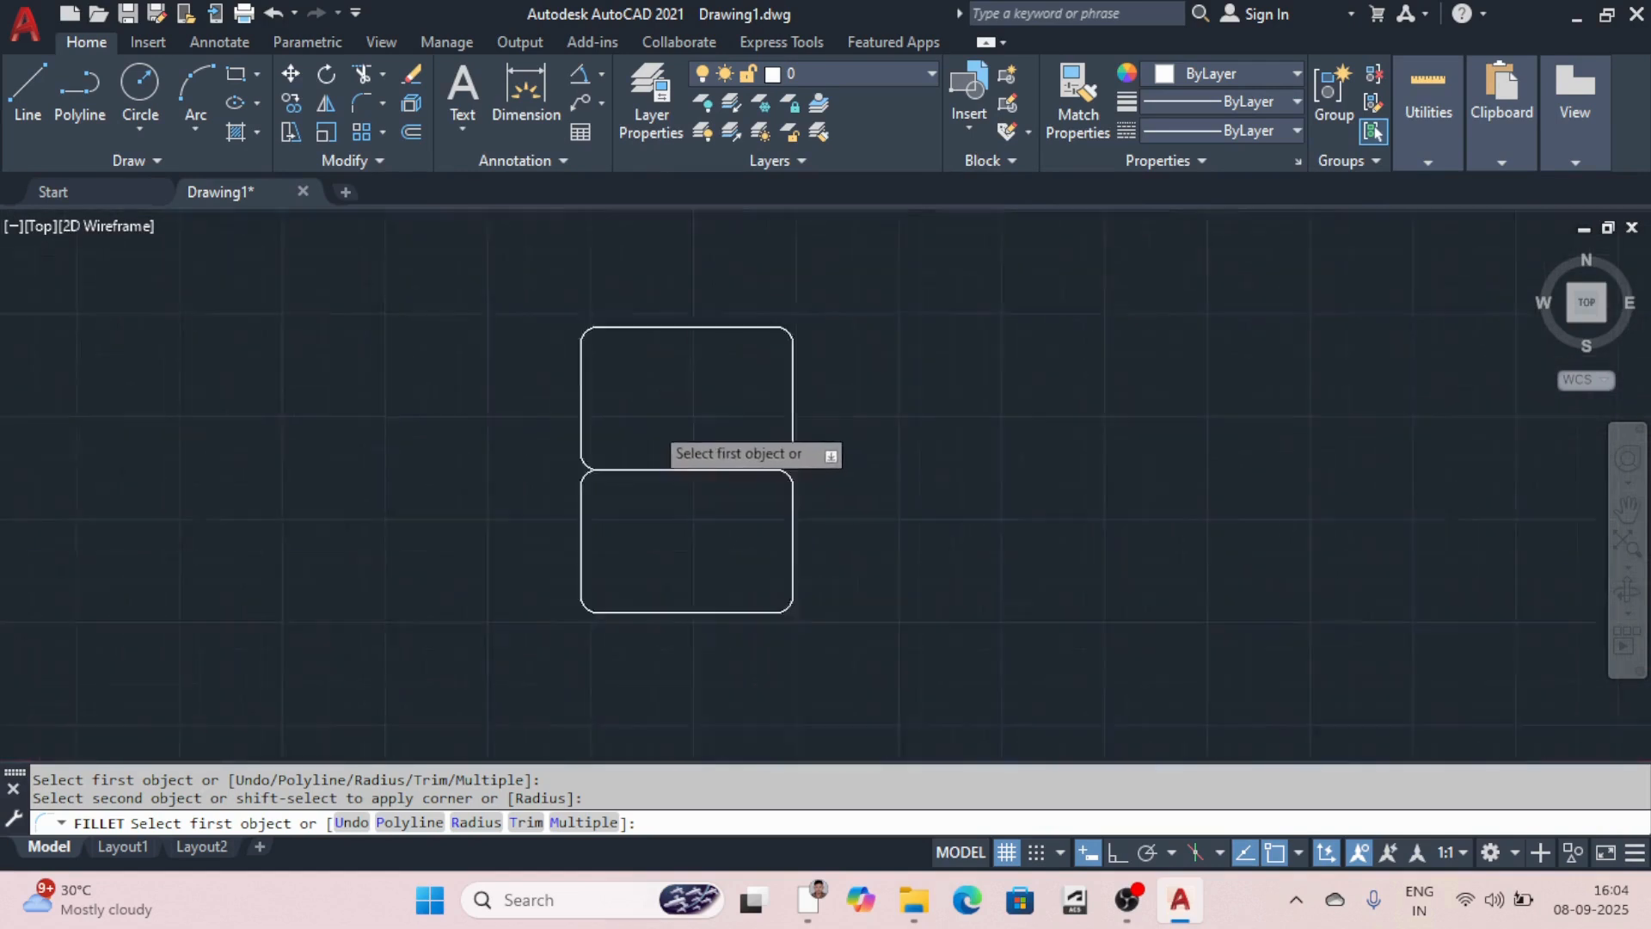
{"action": "key", "text": "Escape"}
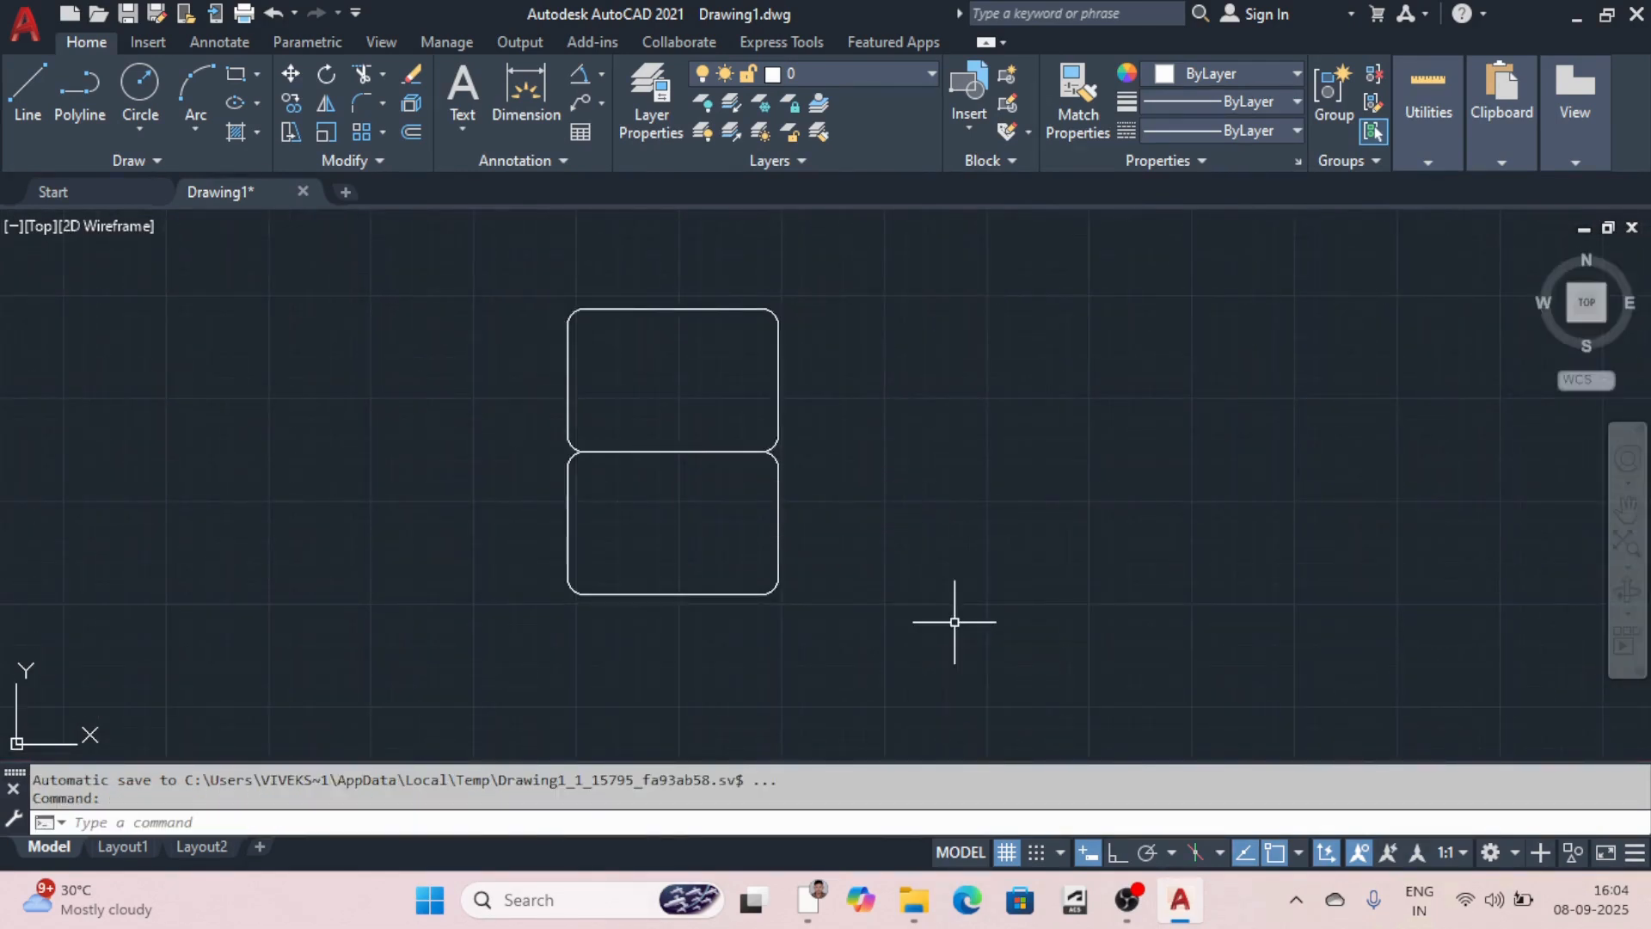
Step: Undo the whole multiple Fillet operation on both rectangles
{"action": "key", "text": "ctrl+z"}
{"action": "scroll", "coordinate": [780, 471], "scroll_direction": "down", "scroll_amount": 4}
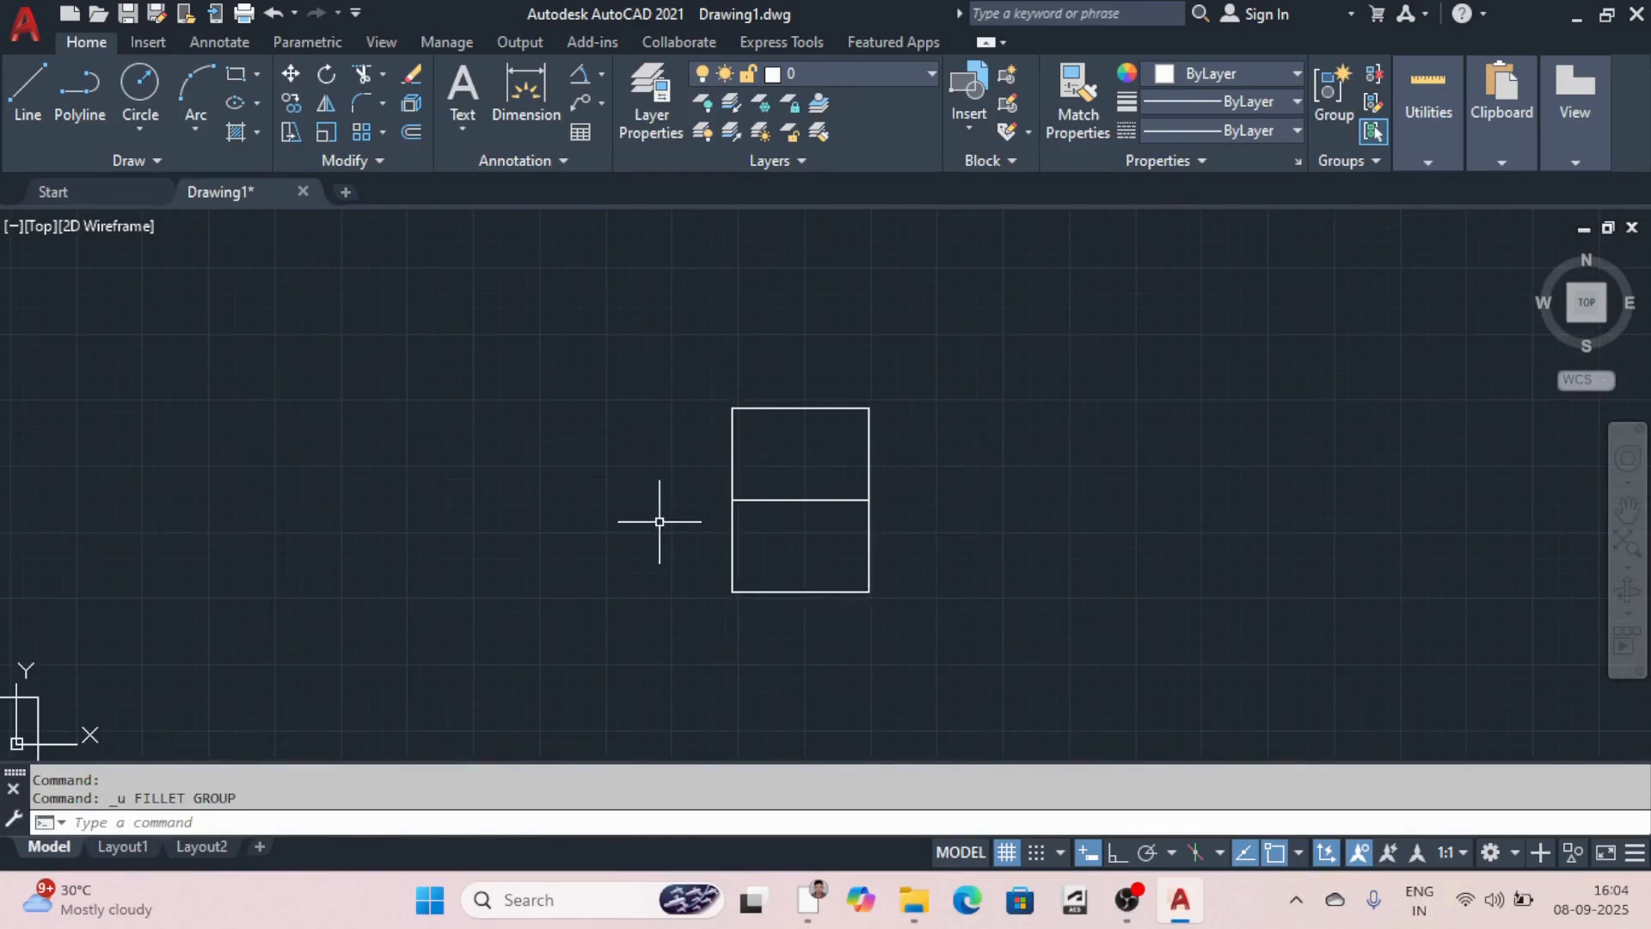
Step: Fillet the upper rectangle's top-left corner with a radius of 15
{"action": "type", "text": "F"}
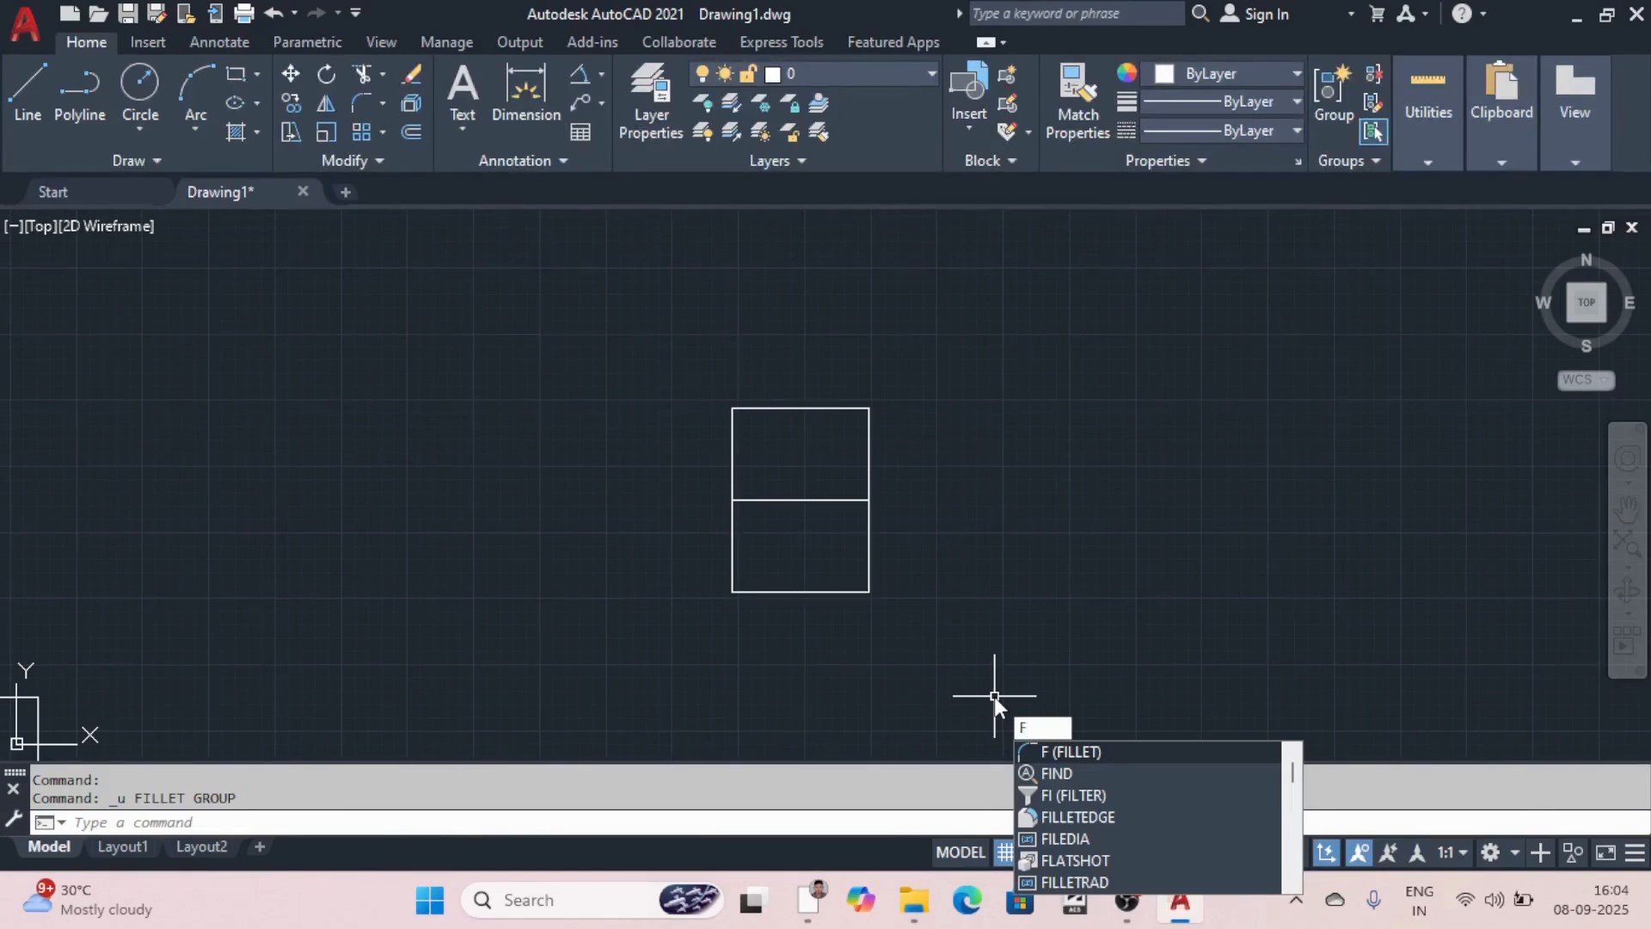
{"action": "key", "text": "Return"}
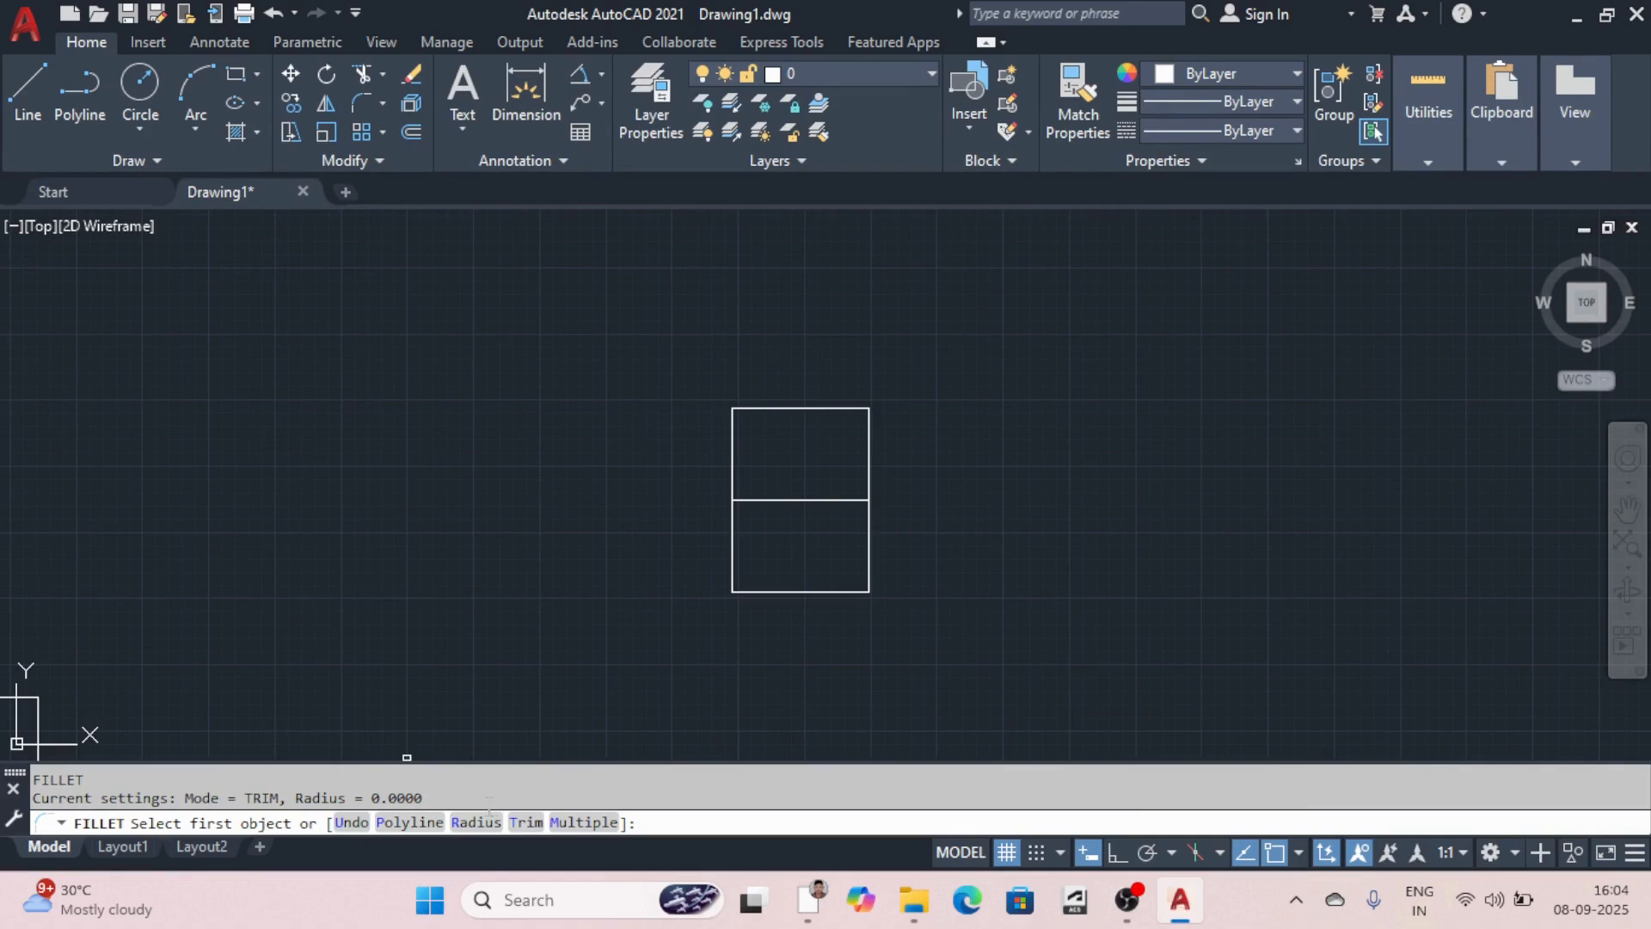
{"action": "left_click", "coordinate": [497, 824]}
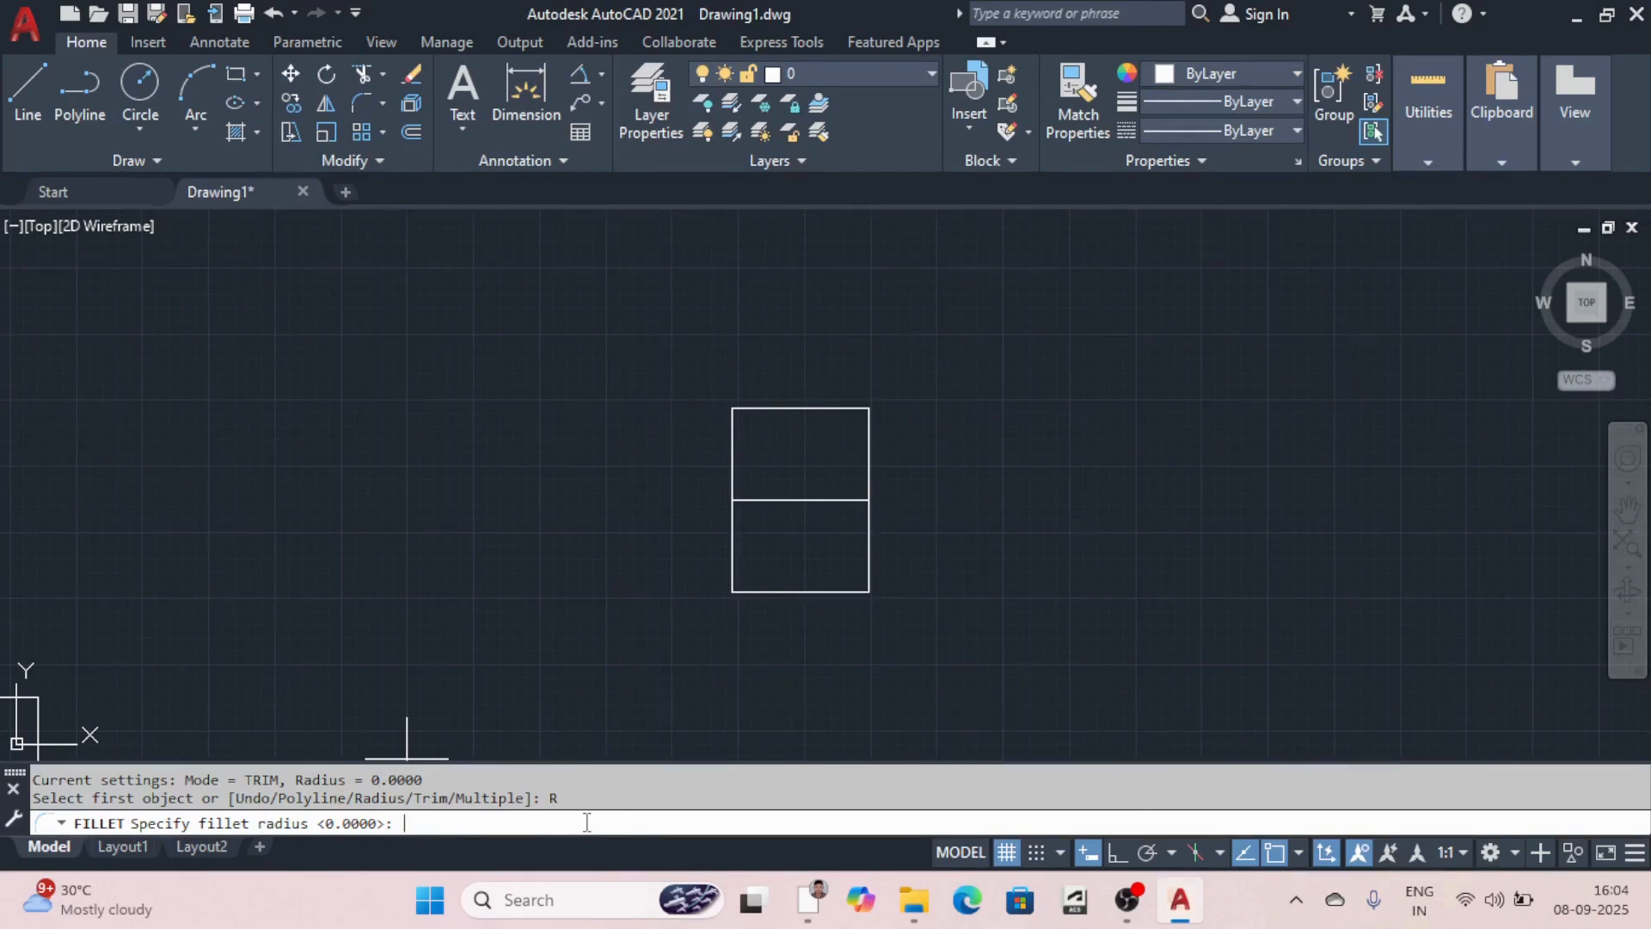
{"action": "key", "text": "Return"}
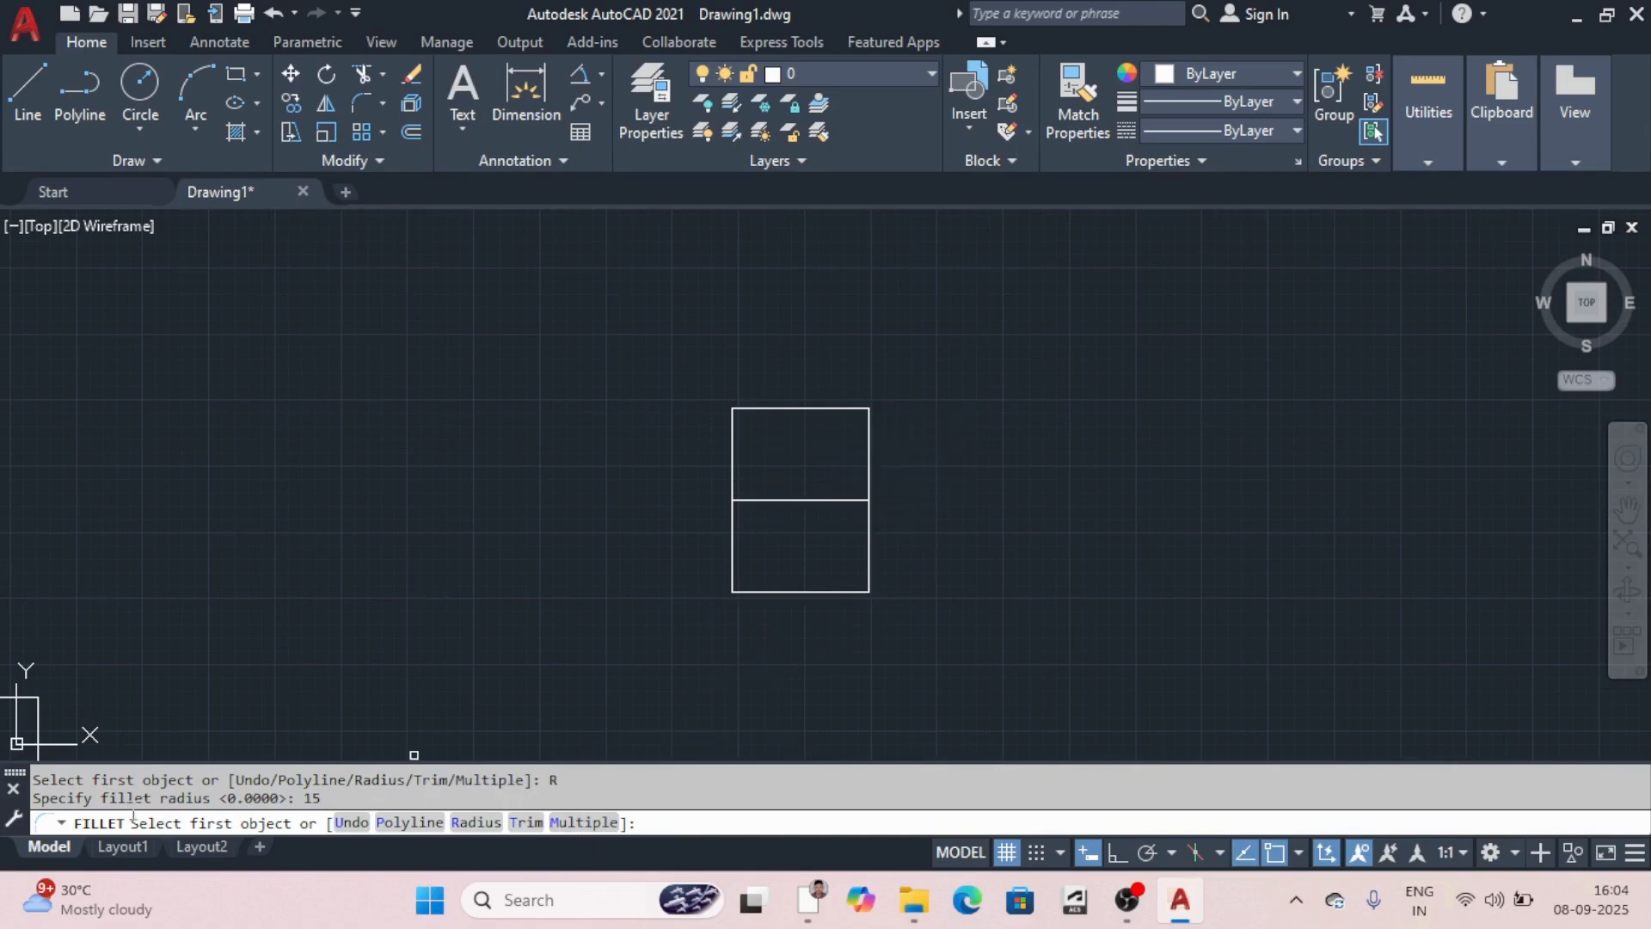
{"action": "left_click", "coordinate": [732, 435]}
{"action": "left_click", "coordinate": [748, 408]}
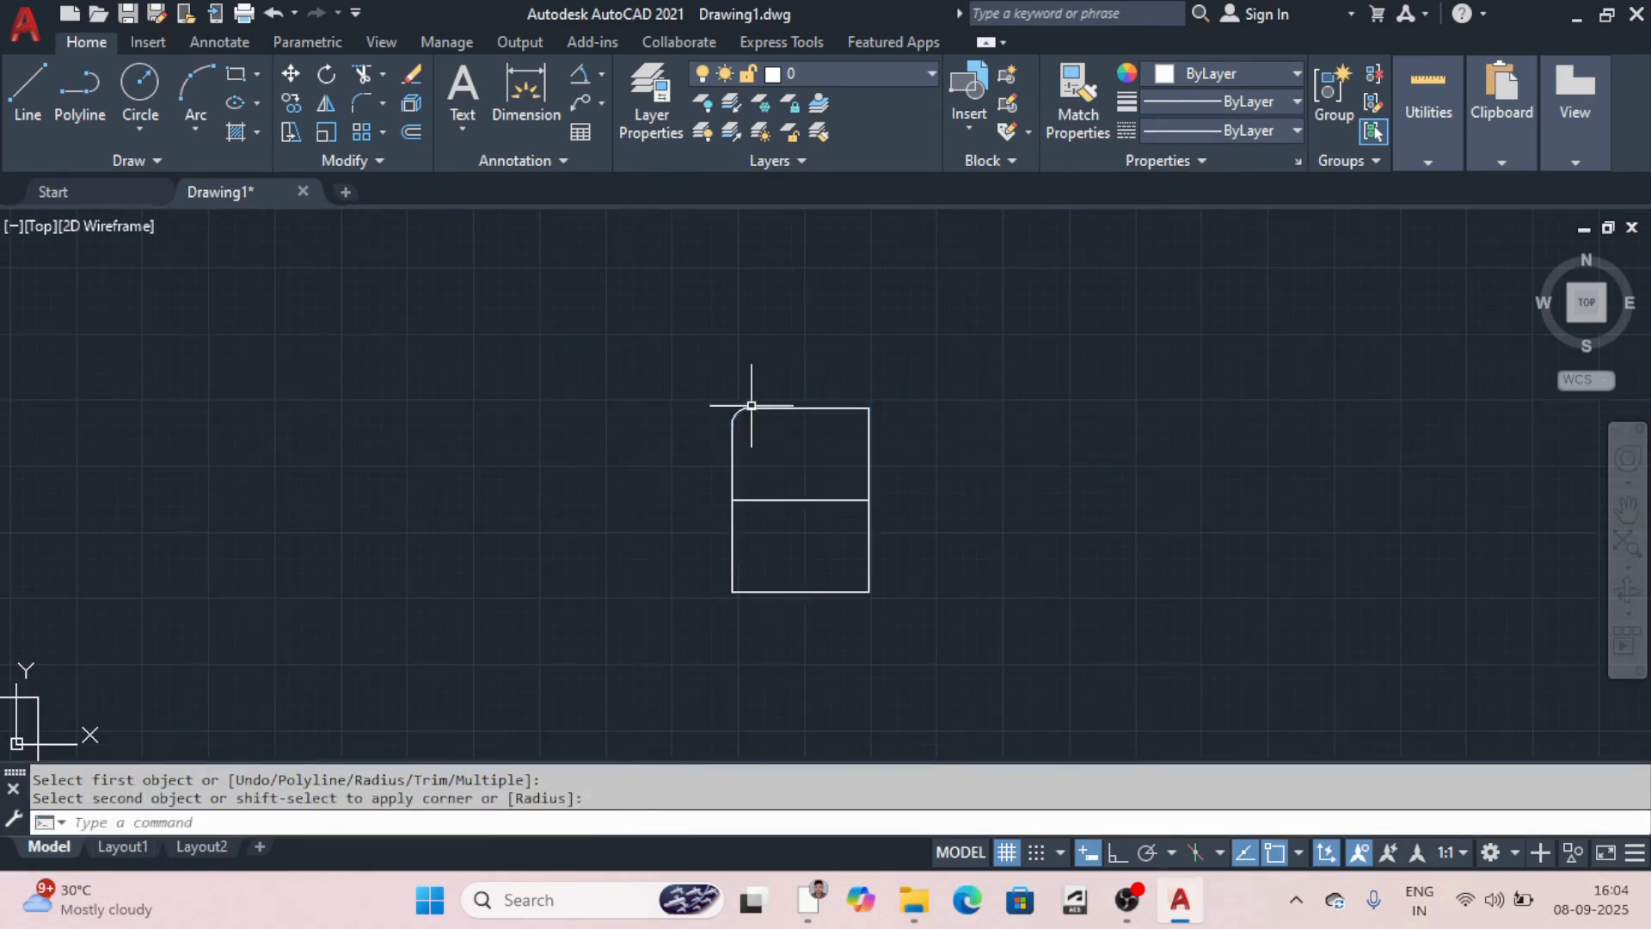
Step: Examine the rounded top-left corner of the upper rectangle up close and in relation to the whole shape
{"action": "scroll", "coordinate": [752, 405], "scroll_direction": "up", "scroll_amount": 2}
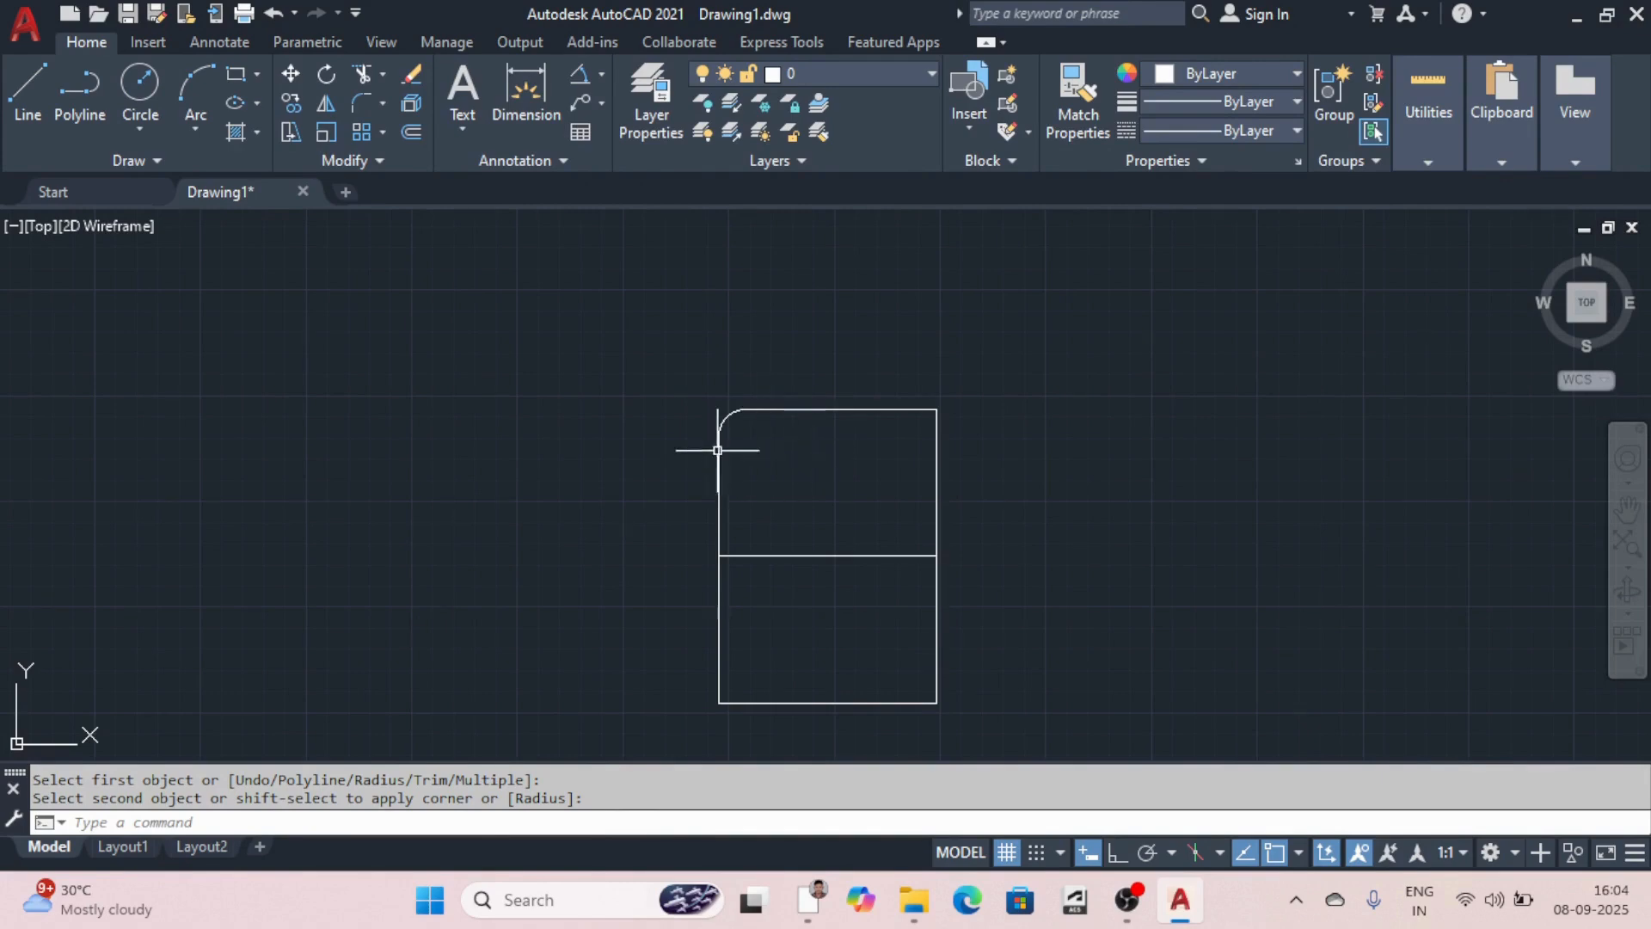
{"action": "scroll", "coordinate": [763, 397], "scroll_direction": "up", "scroll_amount": 3}
{"action": "scroll", "coordinate": [701, 397], "scroll_direction": "up", "scroll_amount": 2}
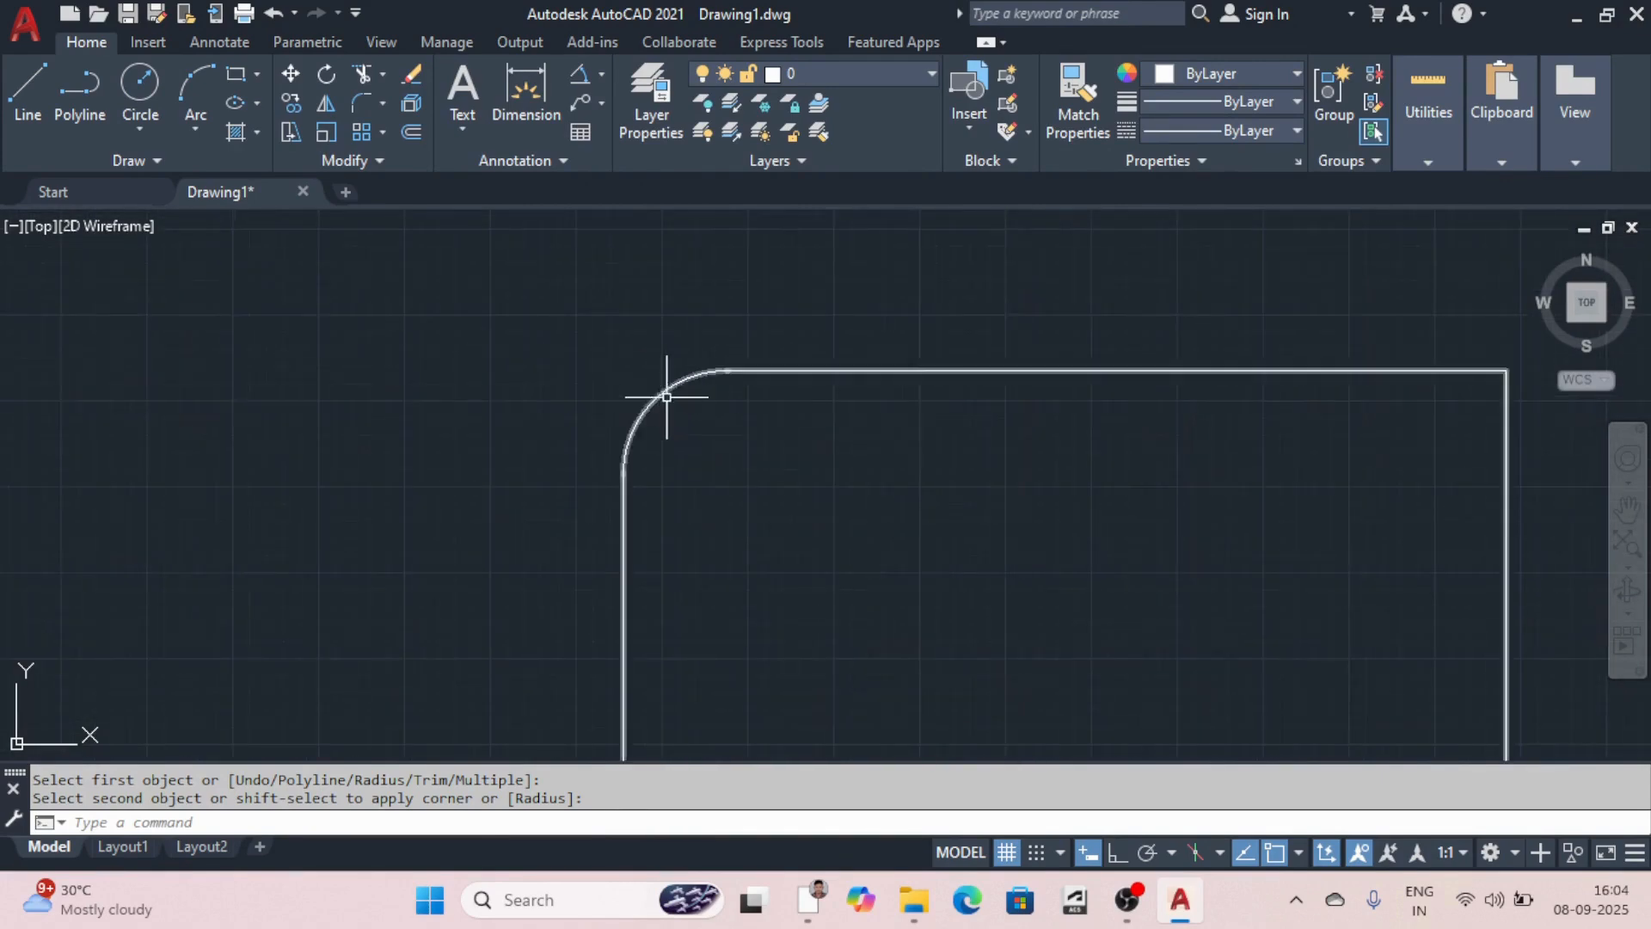
{"action": "scroll", "coordinate": [667, 417], "scroll_direction": "down", "scroll_amount": 2}
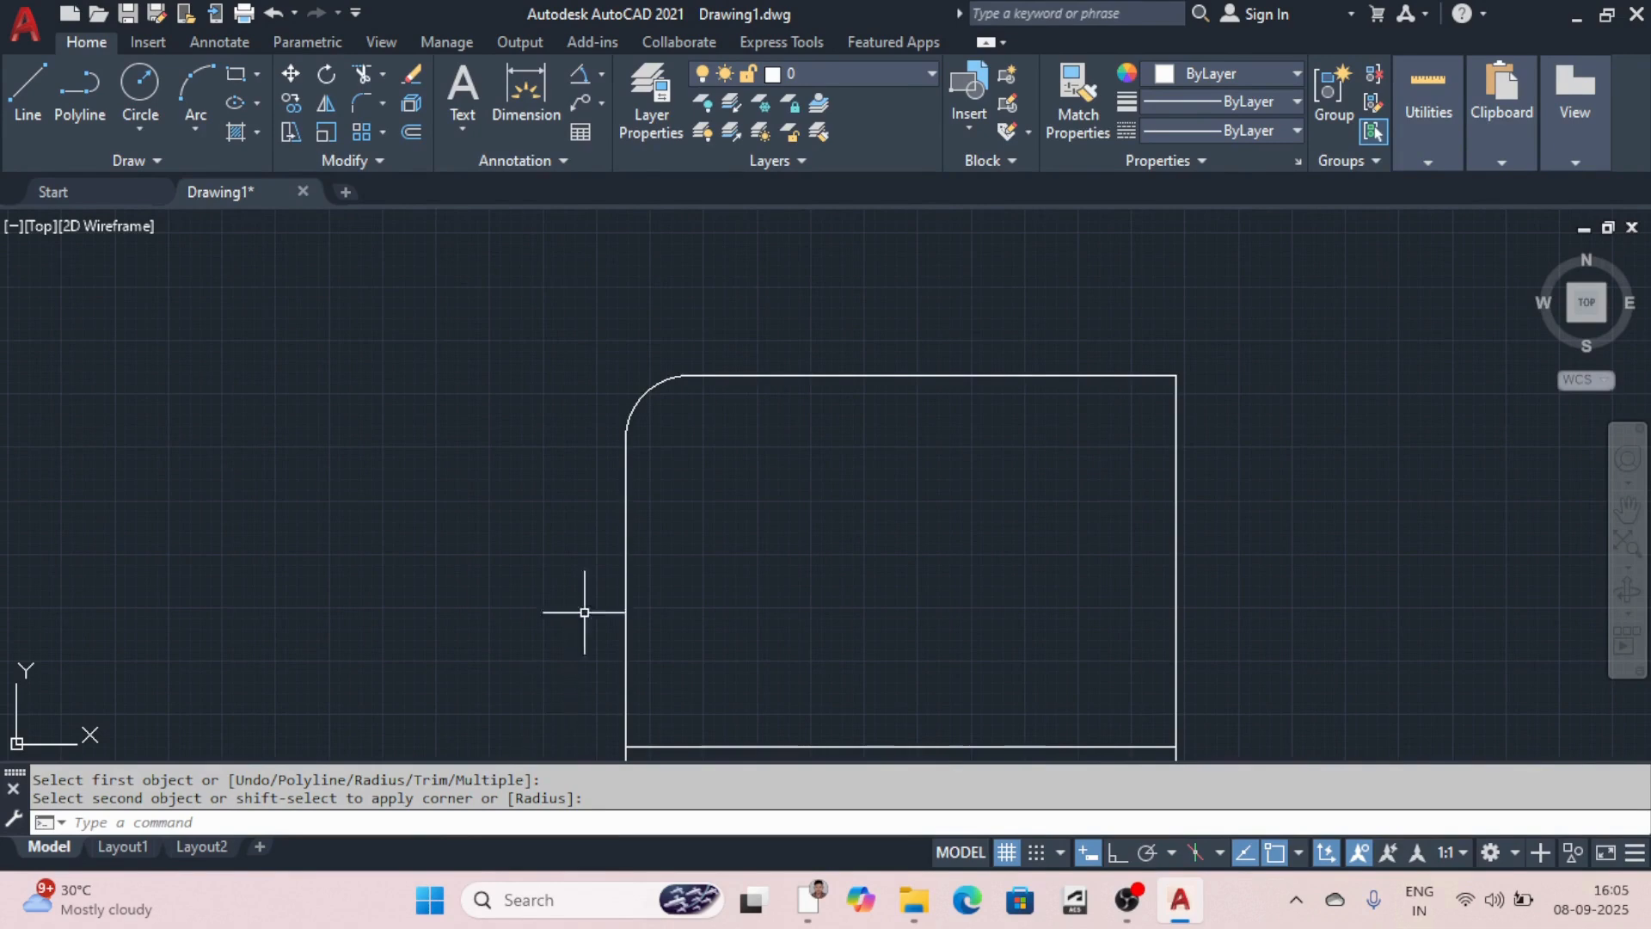
{"action": "scroll", "coordinate": [634, 490], "scroll_direction": "down", "scroll_amount": 2}
{"action": "scroll", "coordinate": [653, 435], "scroll_direction": "up", "scroll_amount": 2}
{"action": "scroll", "coordinate": [635, 474], "scroll_direction": "down", "scroll_amount": 4}
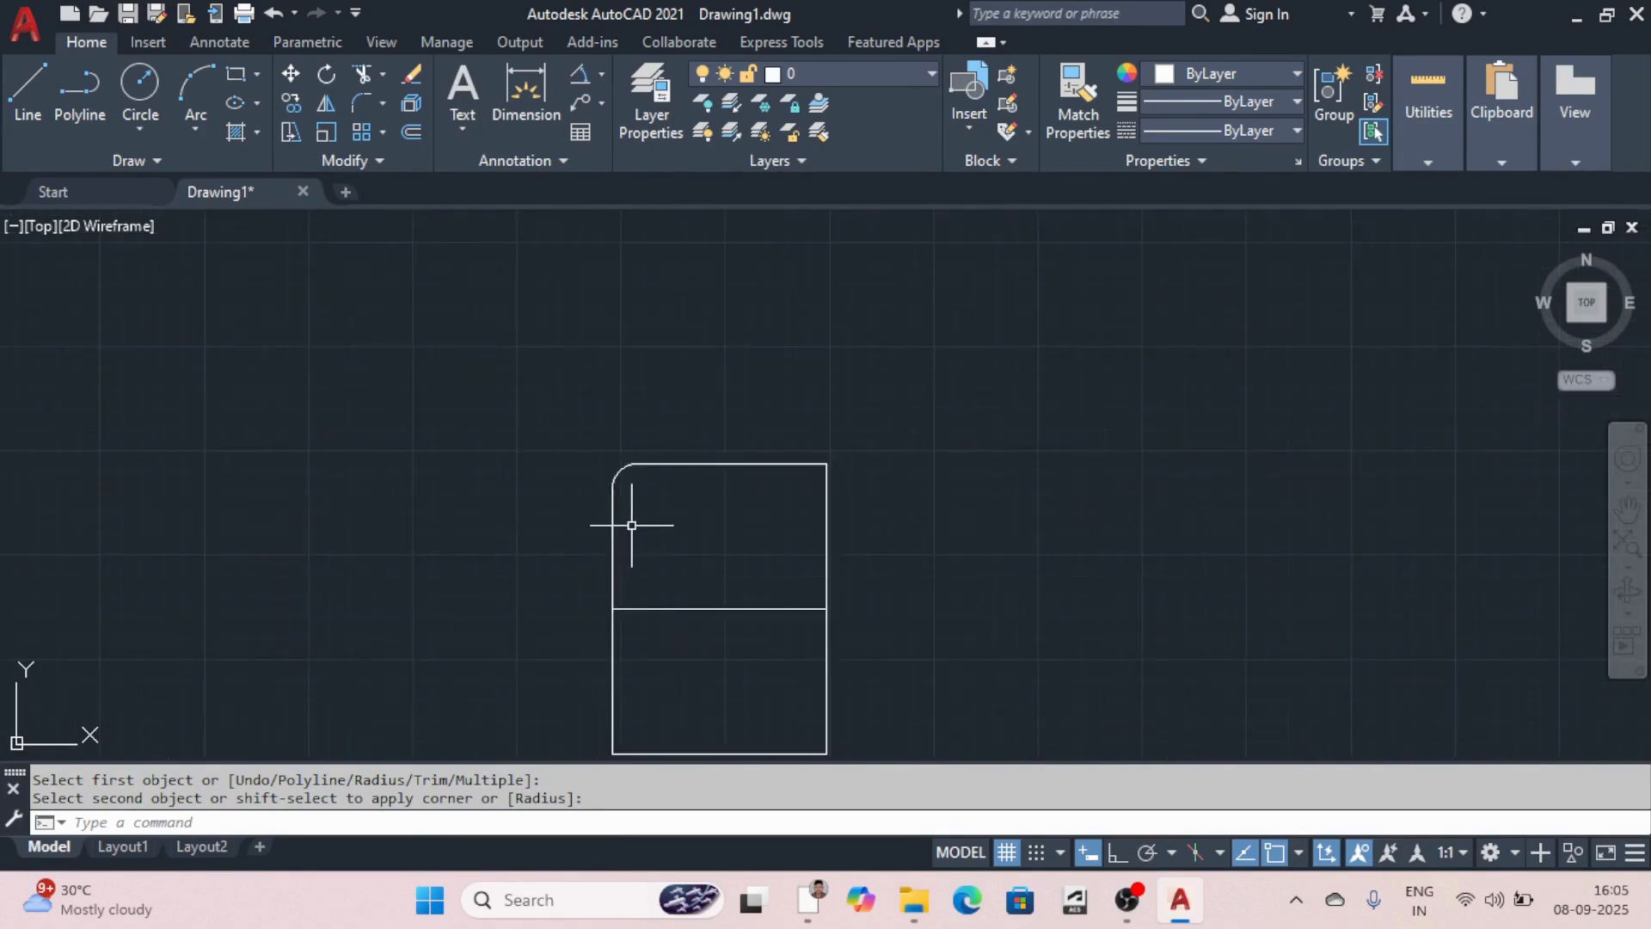
{"action": "scroll", "coordinate": [611, 565], "scroll_direction": "down", "scroll_amount": 2}
{"action": "scroll", "coordinate": [620, 522], "scroll_direction": "up", "scroll_amount": 4}
{"action": "scroll", "coordinate": [619, 522], "scroll_direction": "down", "scroll_amount": 2}
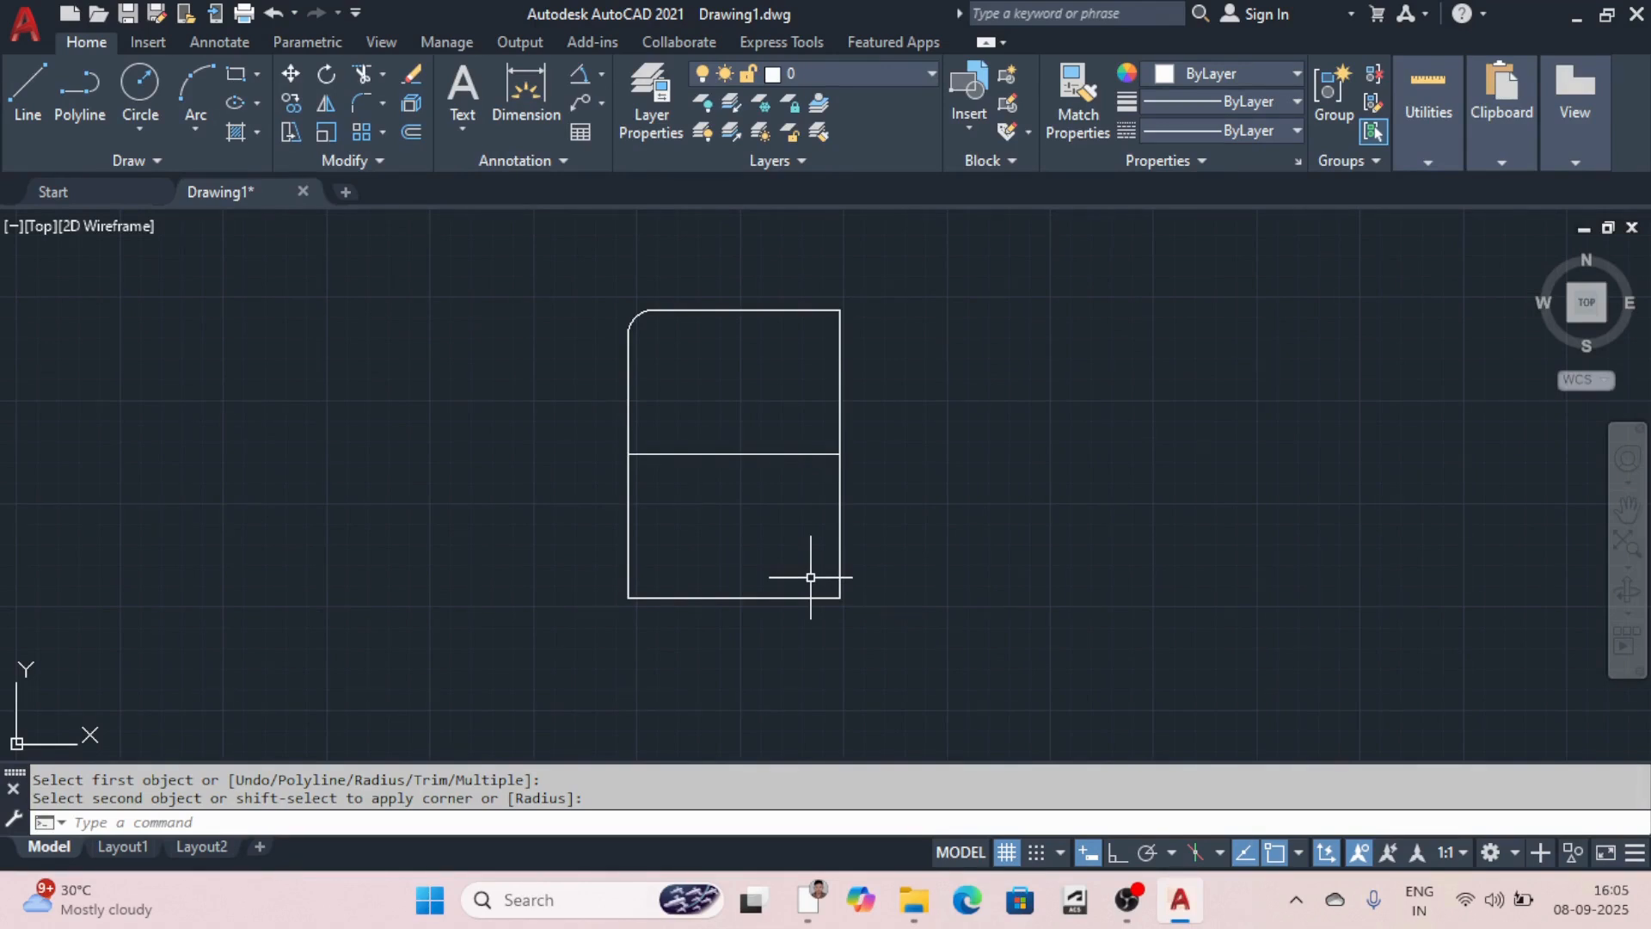
Step: Undo the fillet on the upper rectangle's top-left corner
{"action": "key", "text": "Escape"}
{"action": "key", "text": "Escape"}
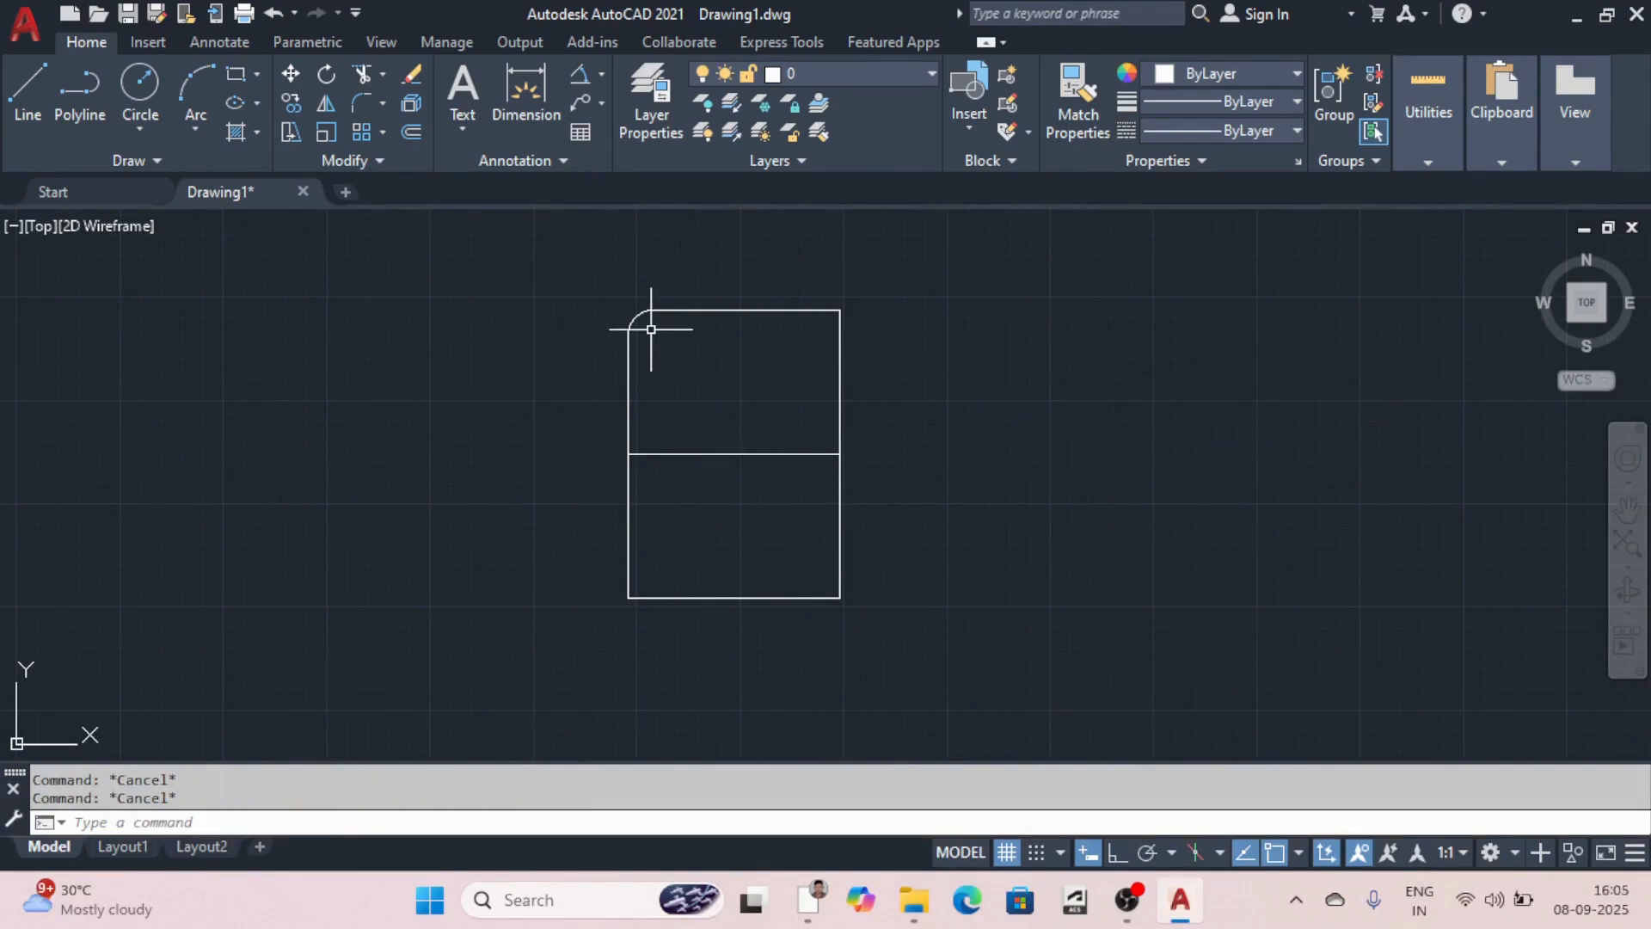
{"action": "key", "text": "ctrl+z"}
{"action": "scroll", "coordinate": [651, 328], "scroll_direction": "down", "scroll_amount": 3}
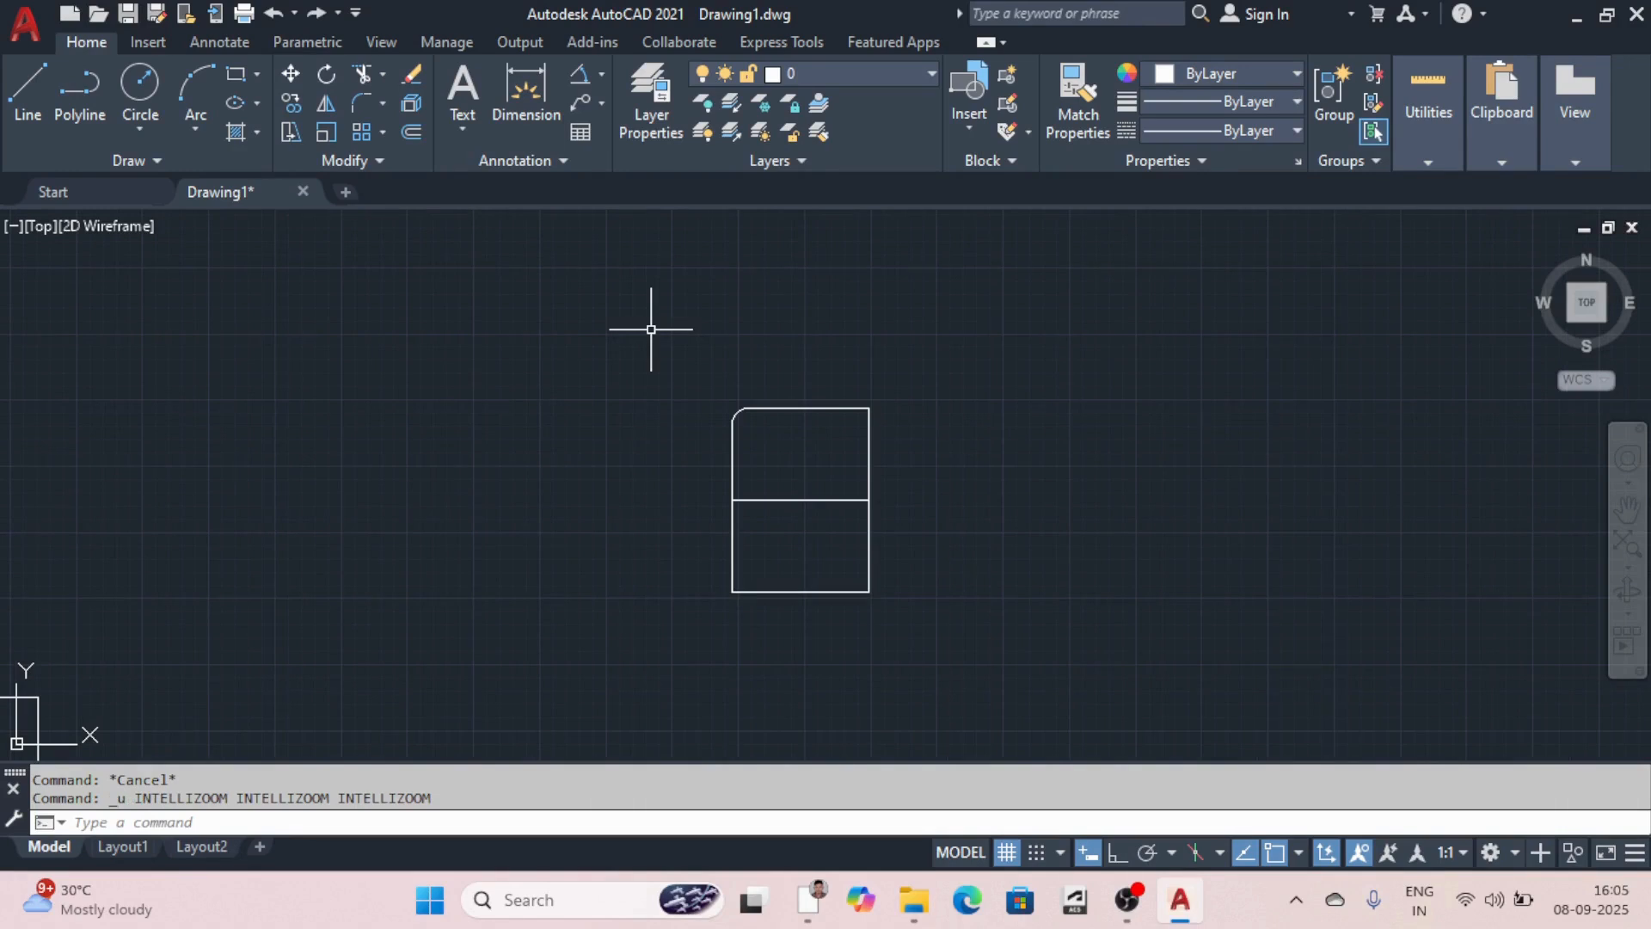
{"action": "key", "text": "ctrl+z"}
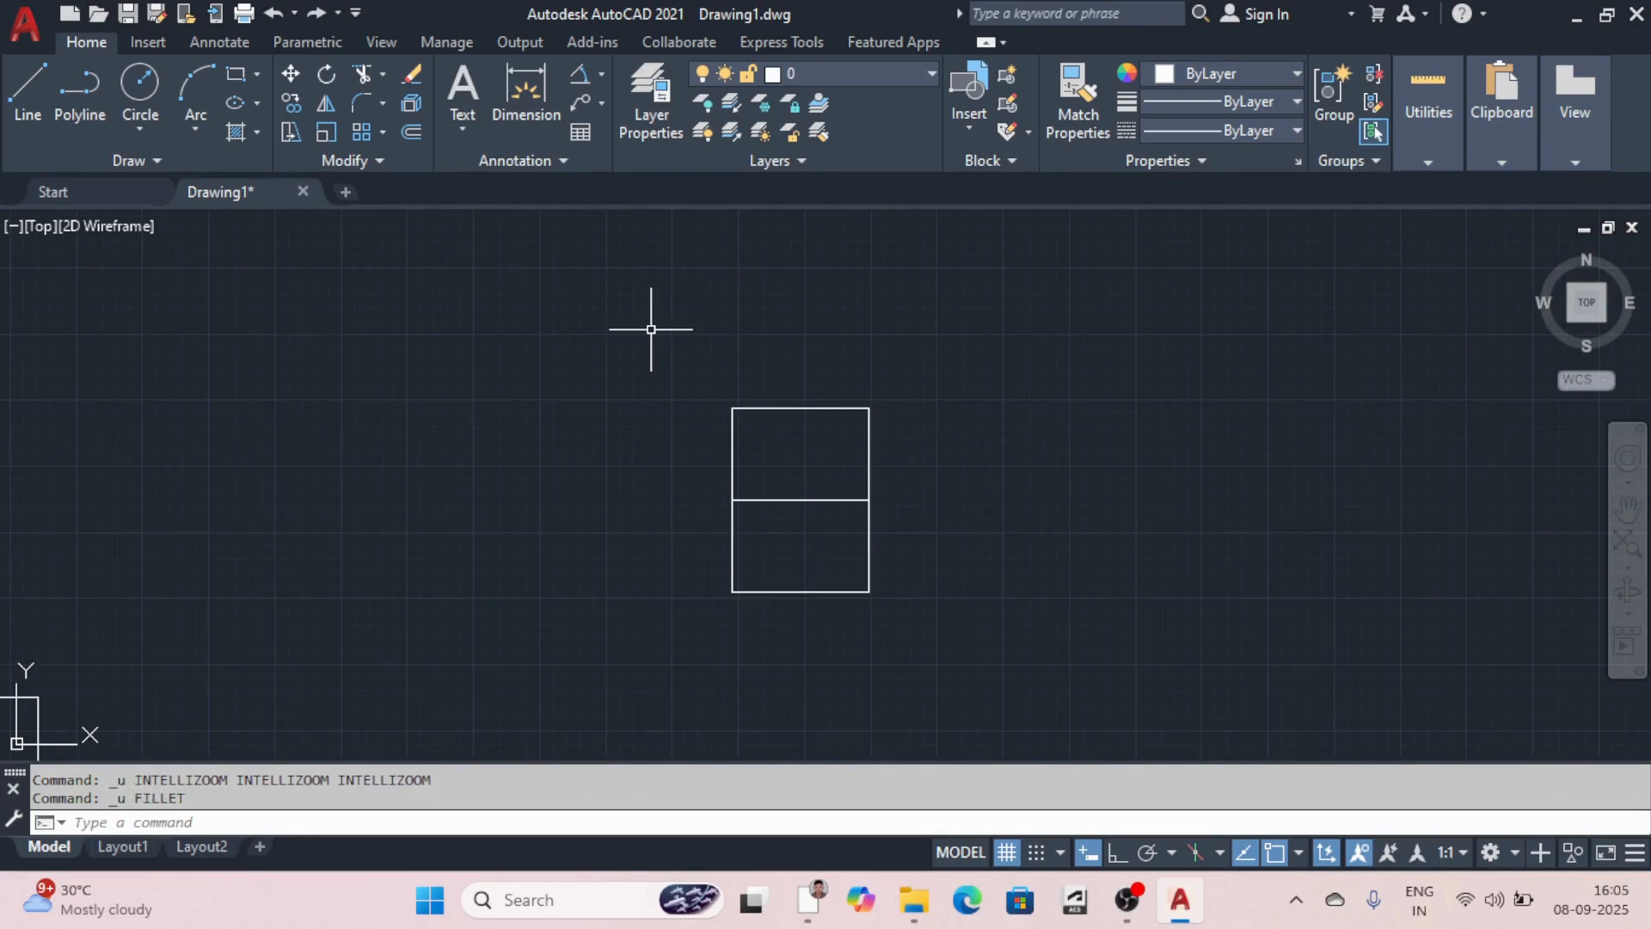
Step: Chamfer the upper rectangle's top-left corner with a first distance of 10 along the top edge and a second distance of 15 along the left edge
{"action": "left_click", "coordinate": [384, 102]}
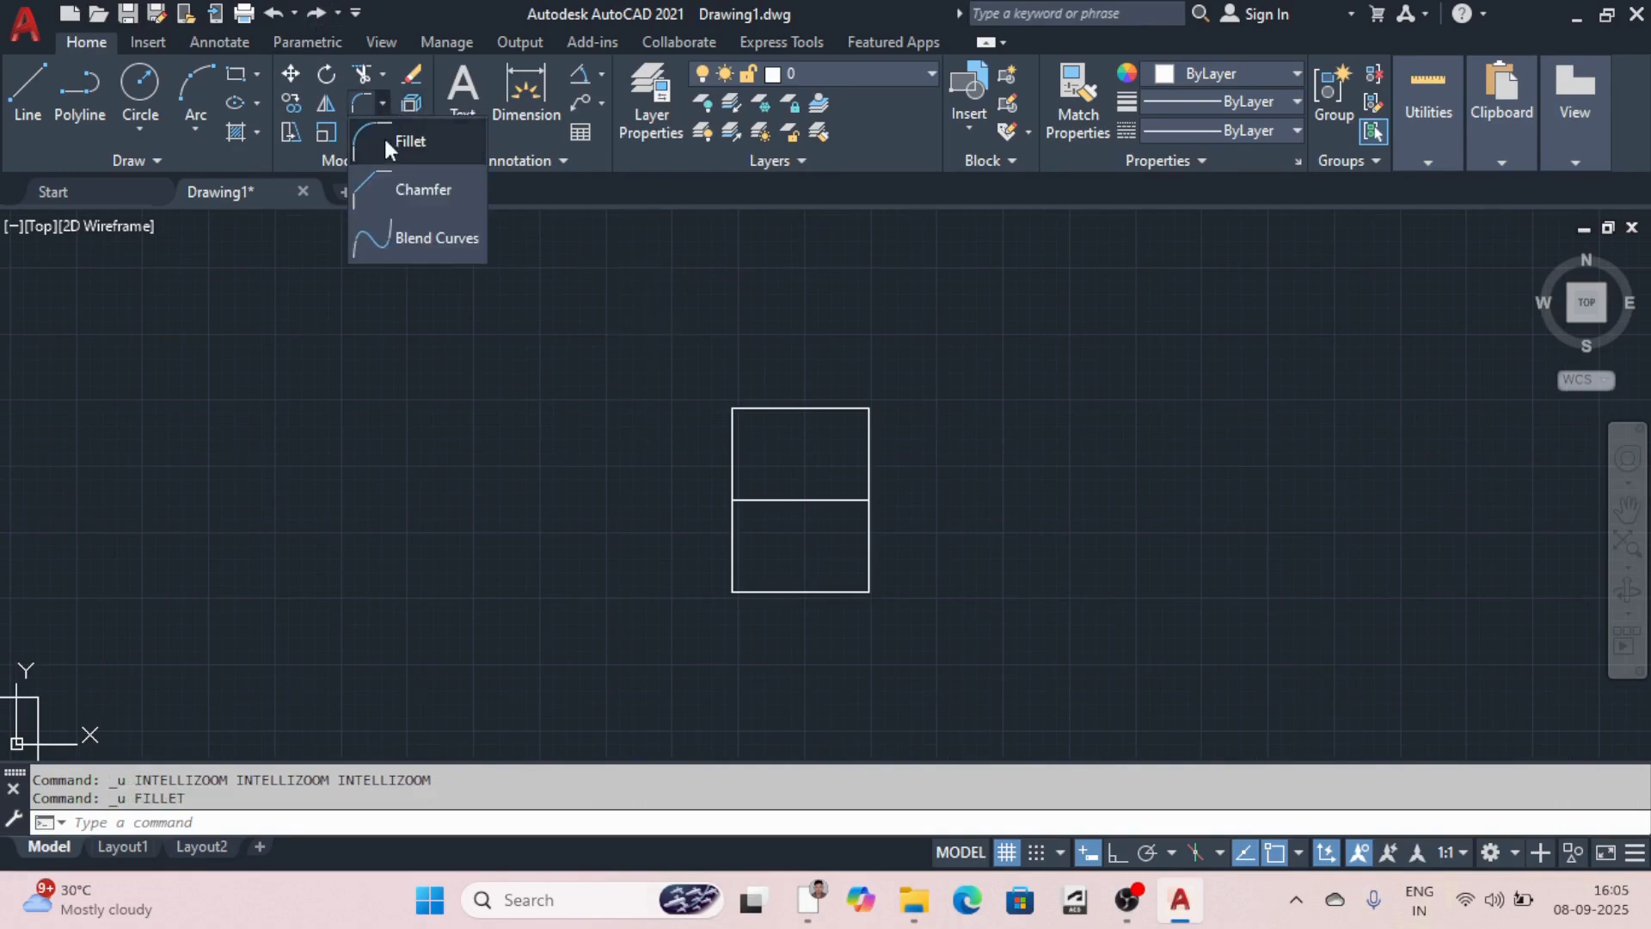
{"action": "left_click", "coordinate": [406, 187]}
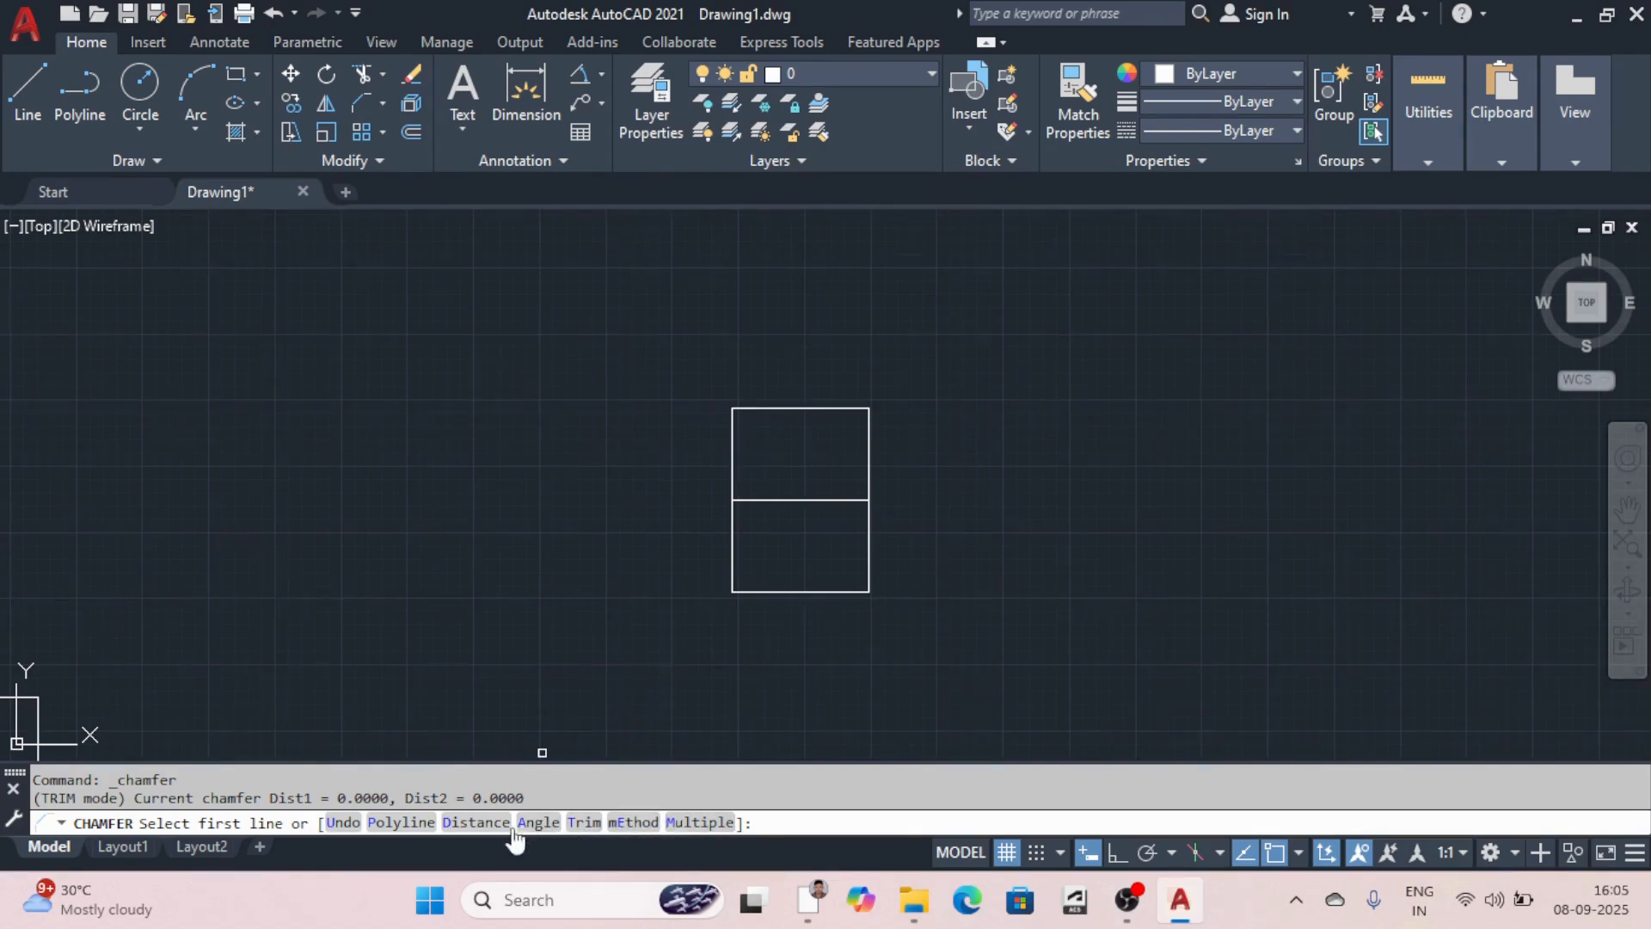
{"action": "left_click", "coordinate": [487, 822]}
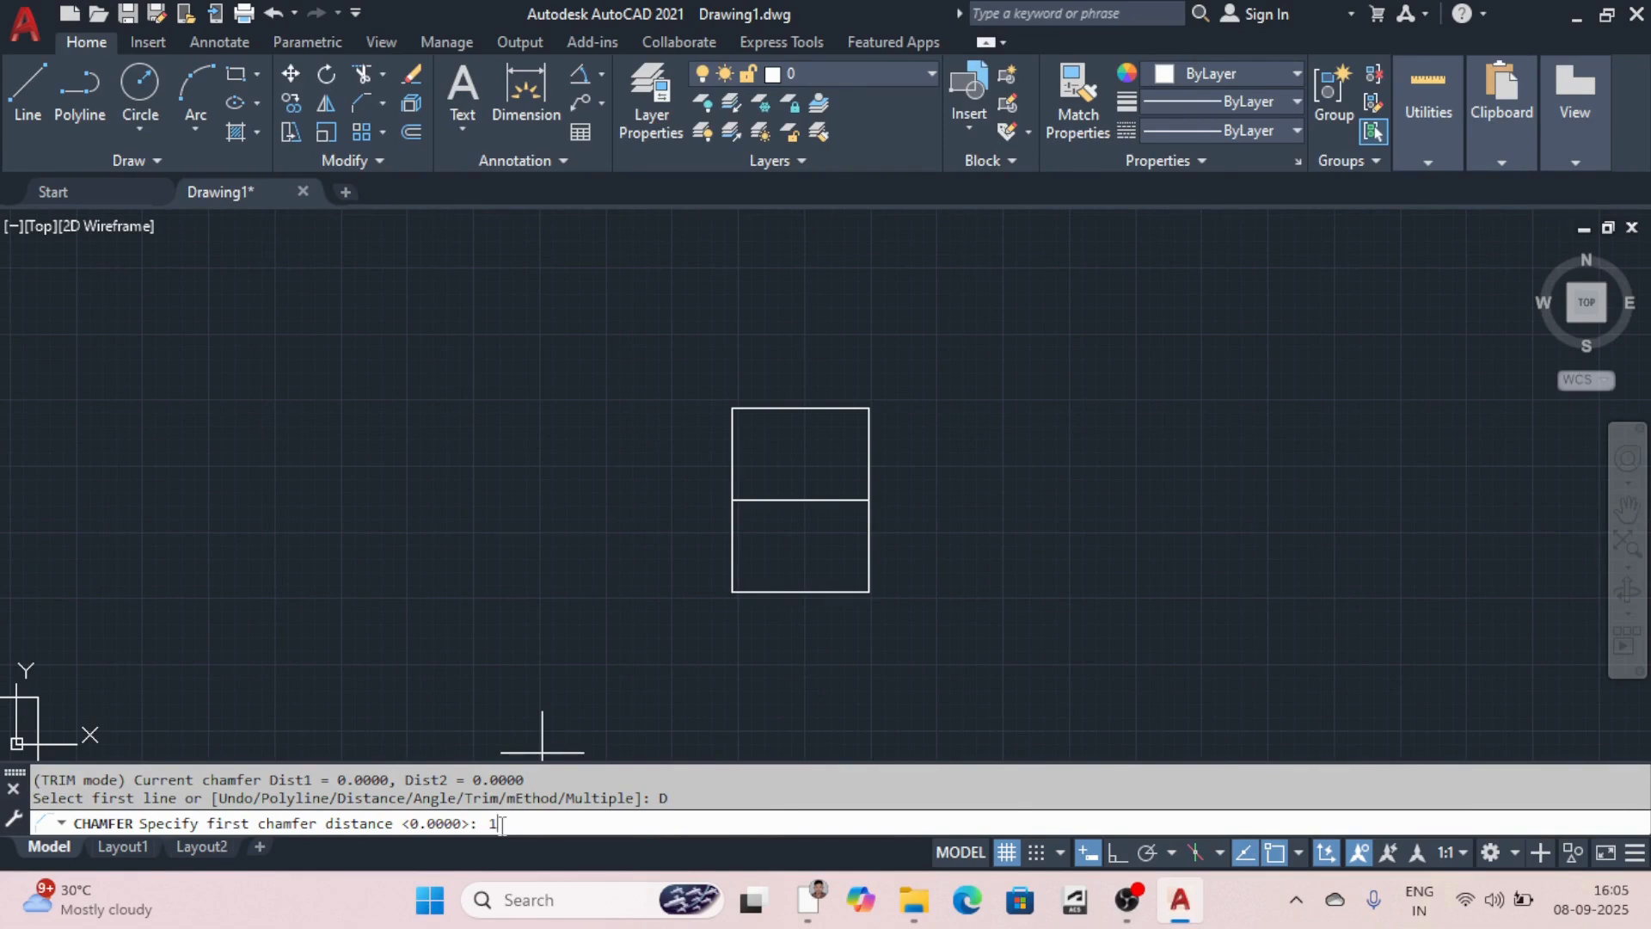
{"action": "key", "text": "Return"}
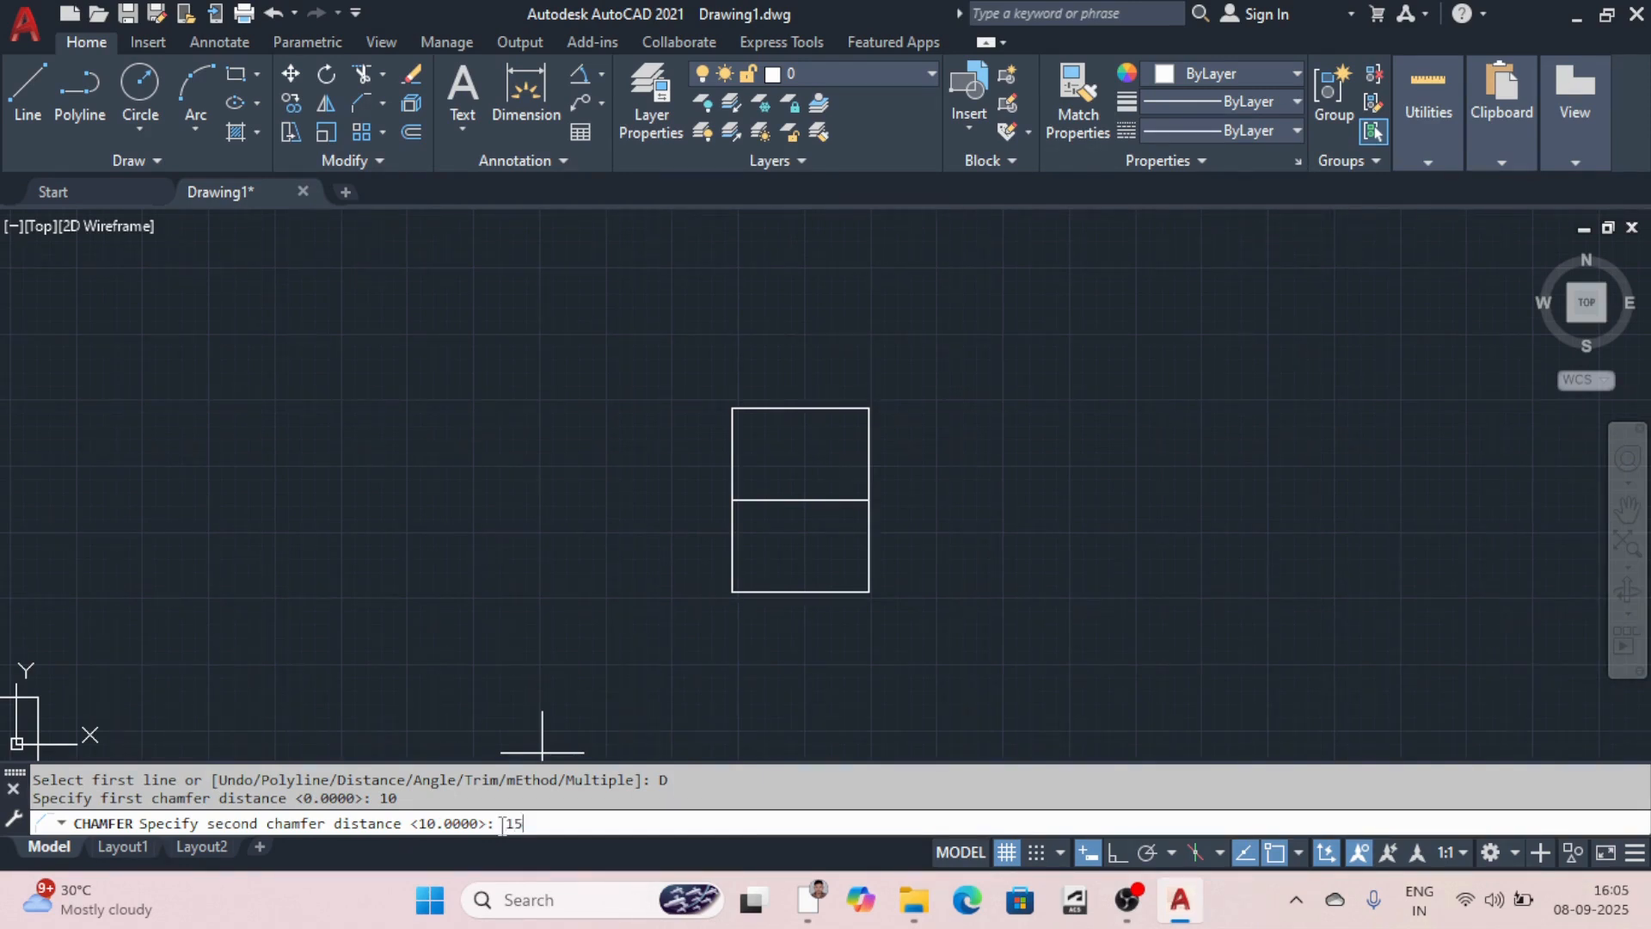
{"action": "key", "text": "Return"}
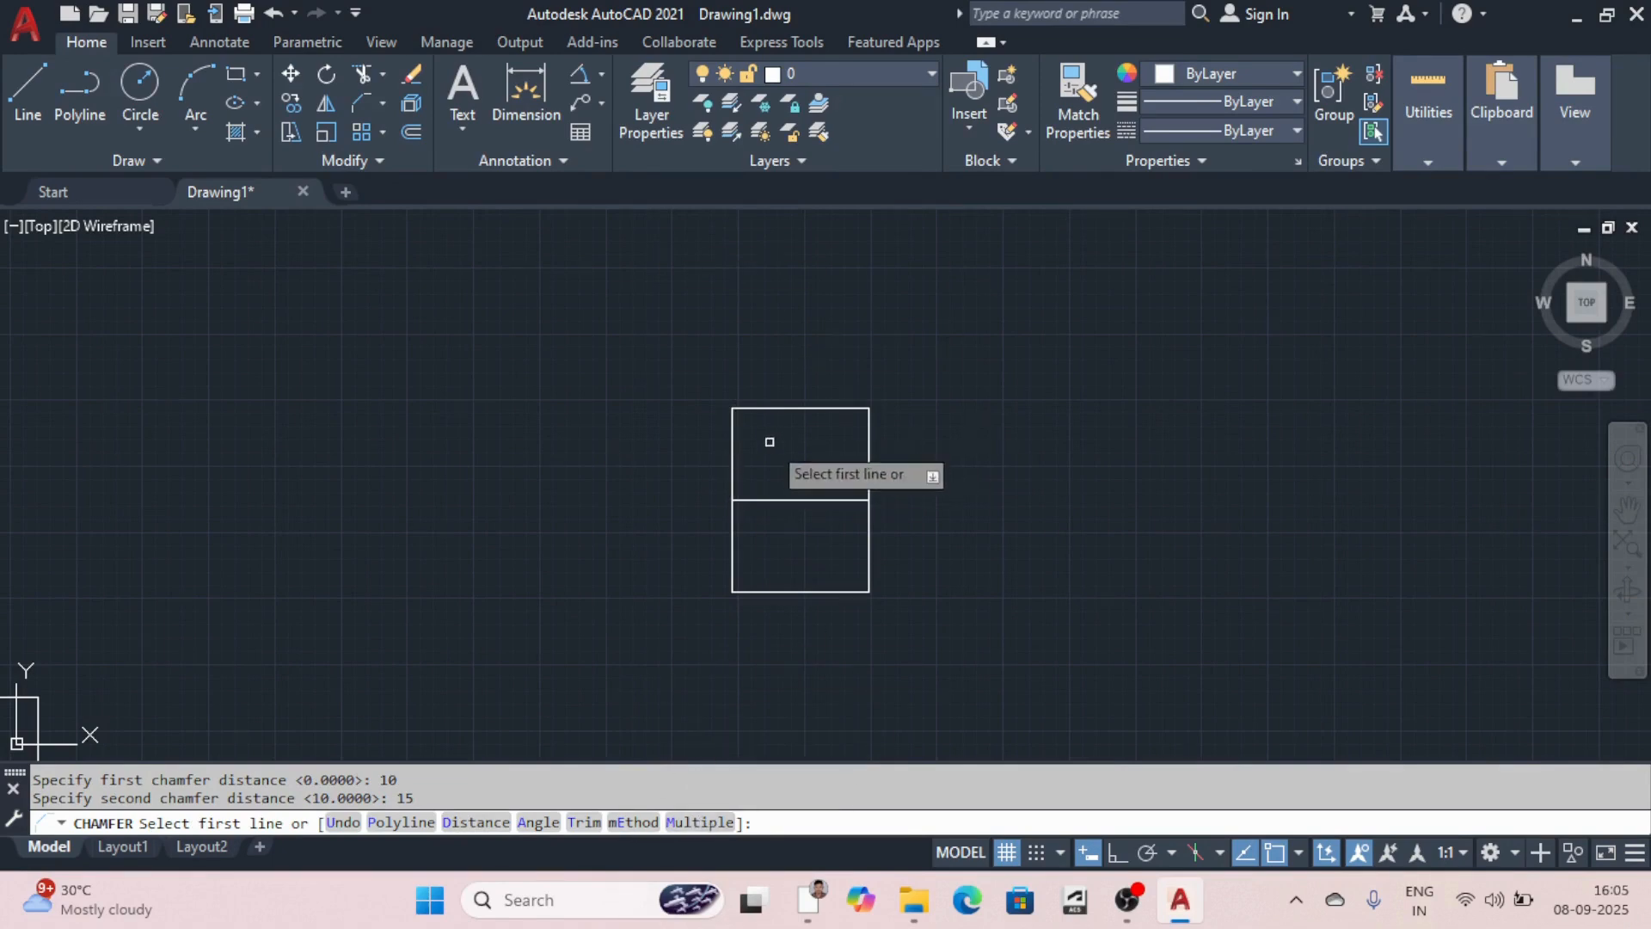
{"action": "scroll", "coordinate": [763, 411], "scroll_direction": "up", "scroll_amount": 4}
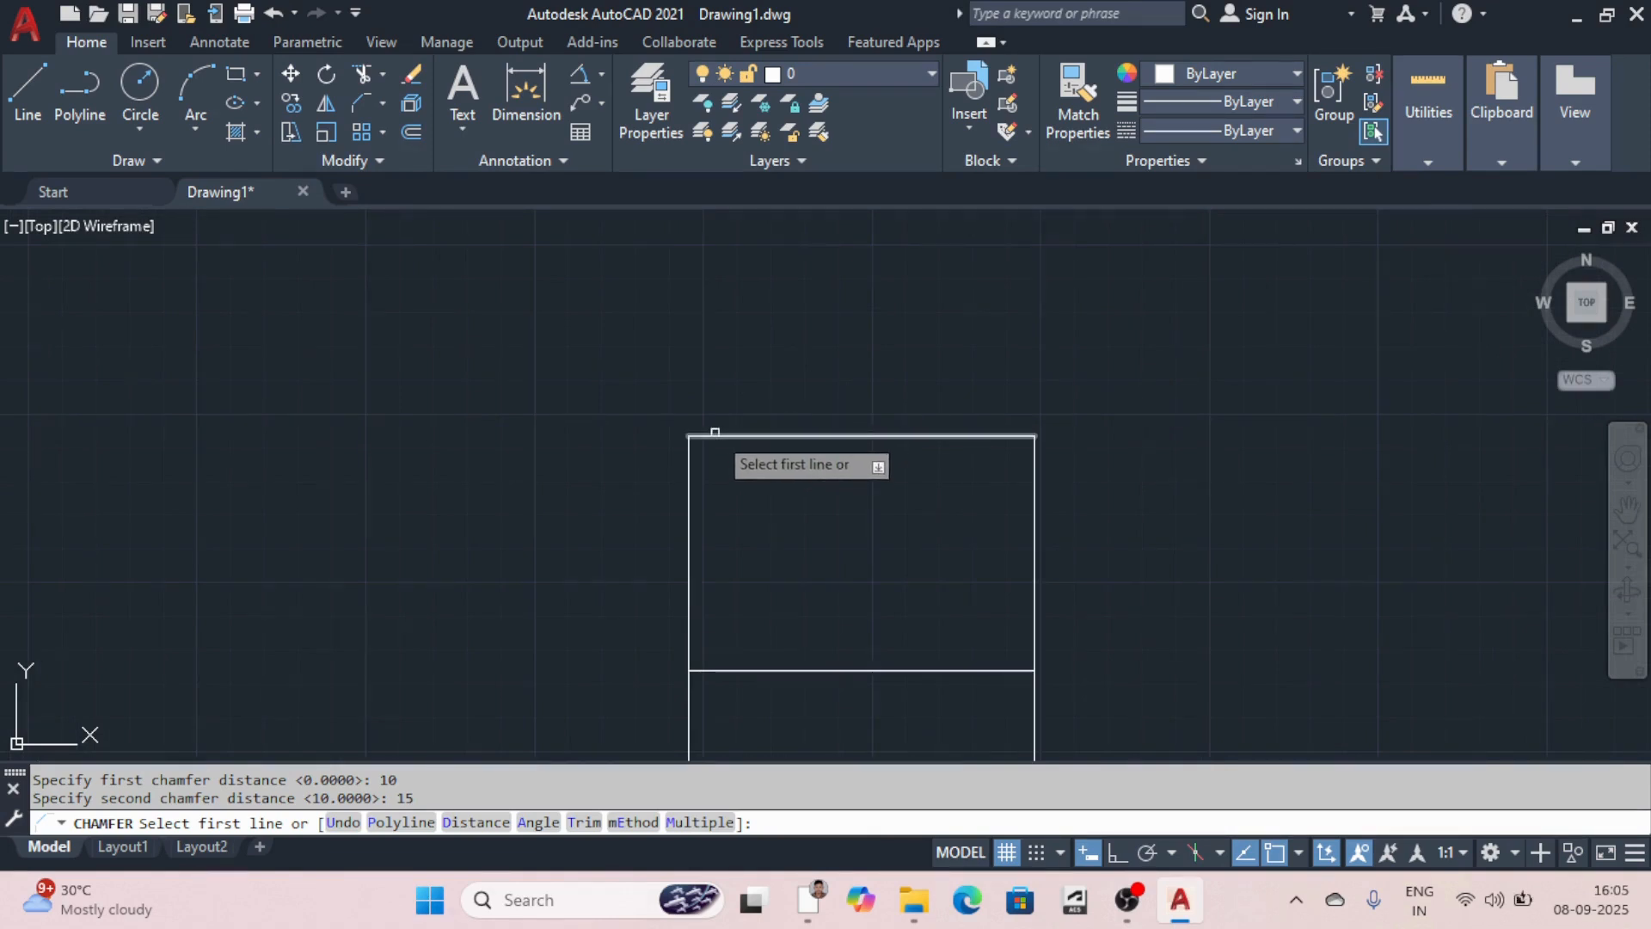
{"action": "left_click", "coordinate": [719, 437]}
{"action": "left_click", "coordinate": [690, 471]}
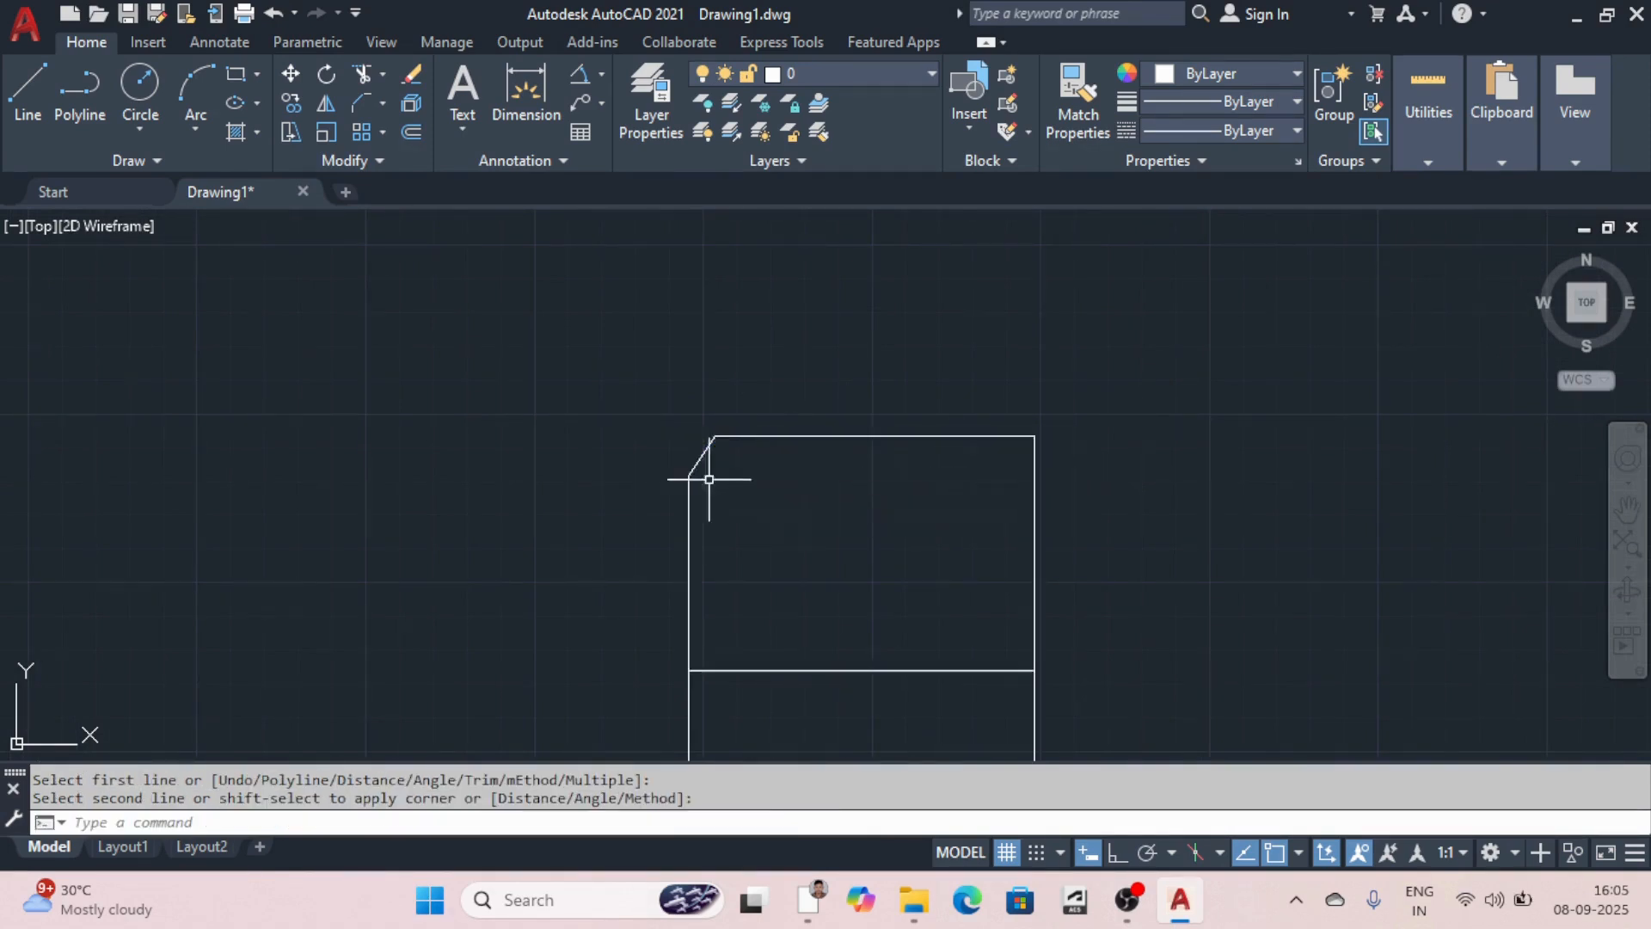
Step: Add a horizontal linear dimension from the chamfer's upper end to the rectangle's original top-left corner, placed along the top edge
{"action": "scroll", "coordinate": [697, 469], "scroll_direction": "up", "scroll_amount": 2}
{"action": "scroll", "coordinate": [696, 467], "scroll_direction": "up", "scroll_amount": 2}
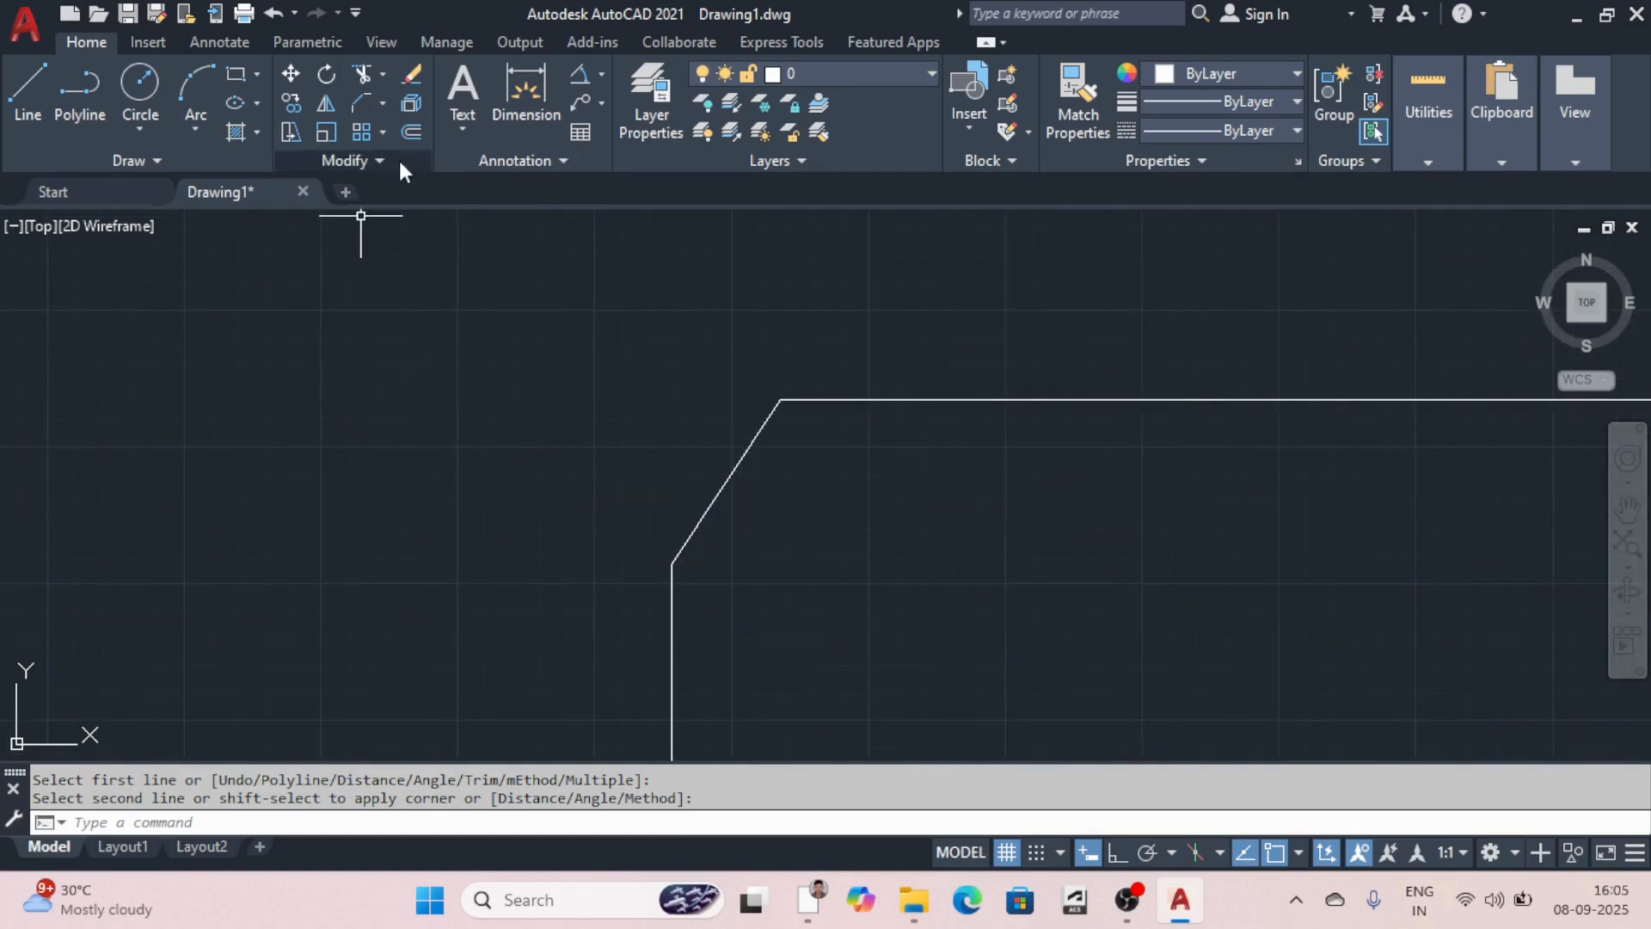
{"action": "left_click", "coordinate": [599, 74]}
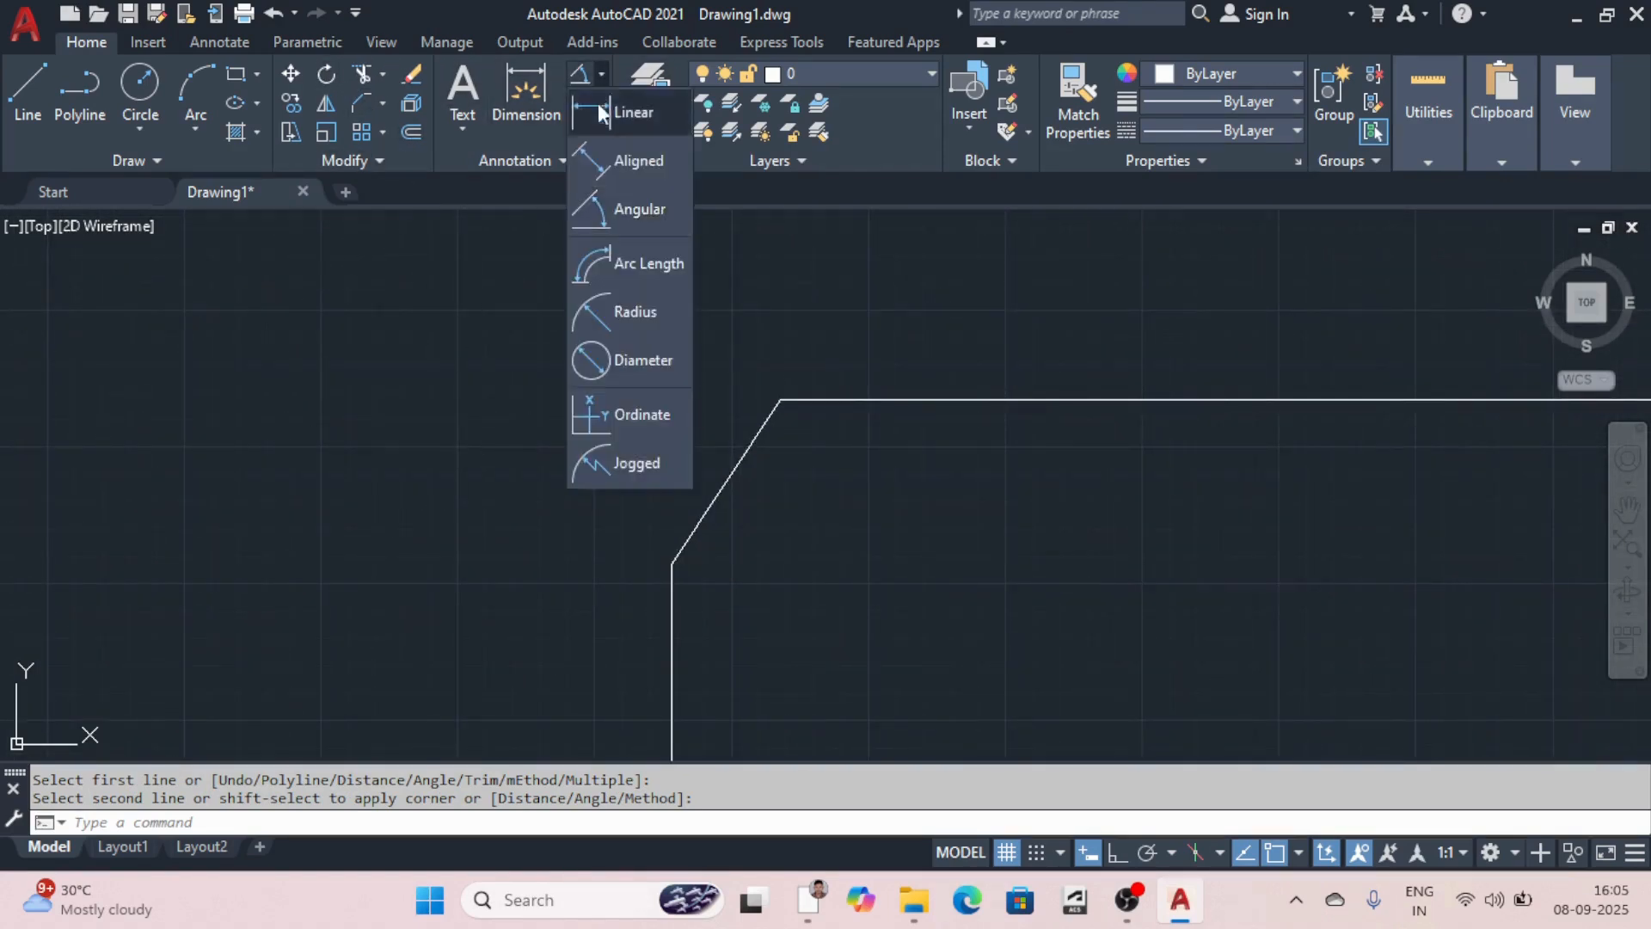
{"action": "left_click", "coordinate": [620, 114]}
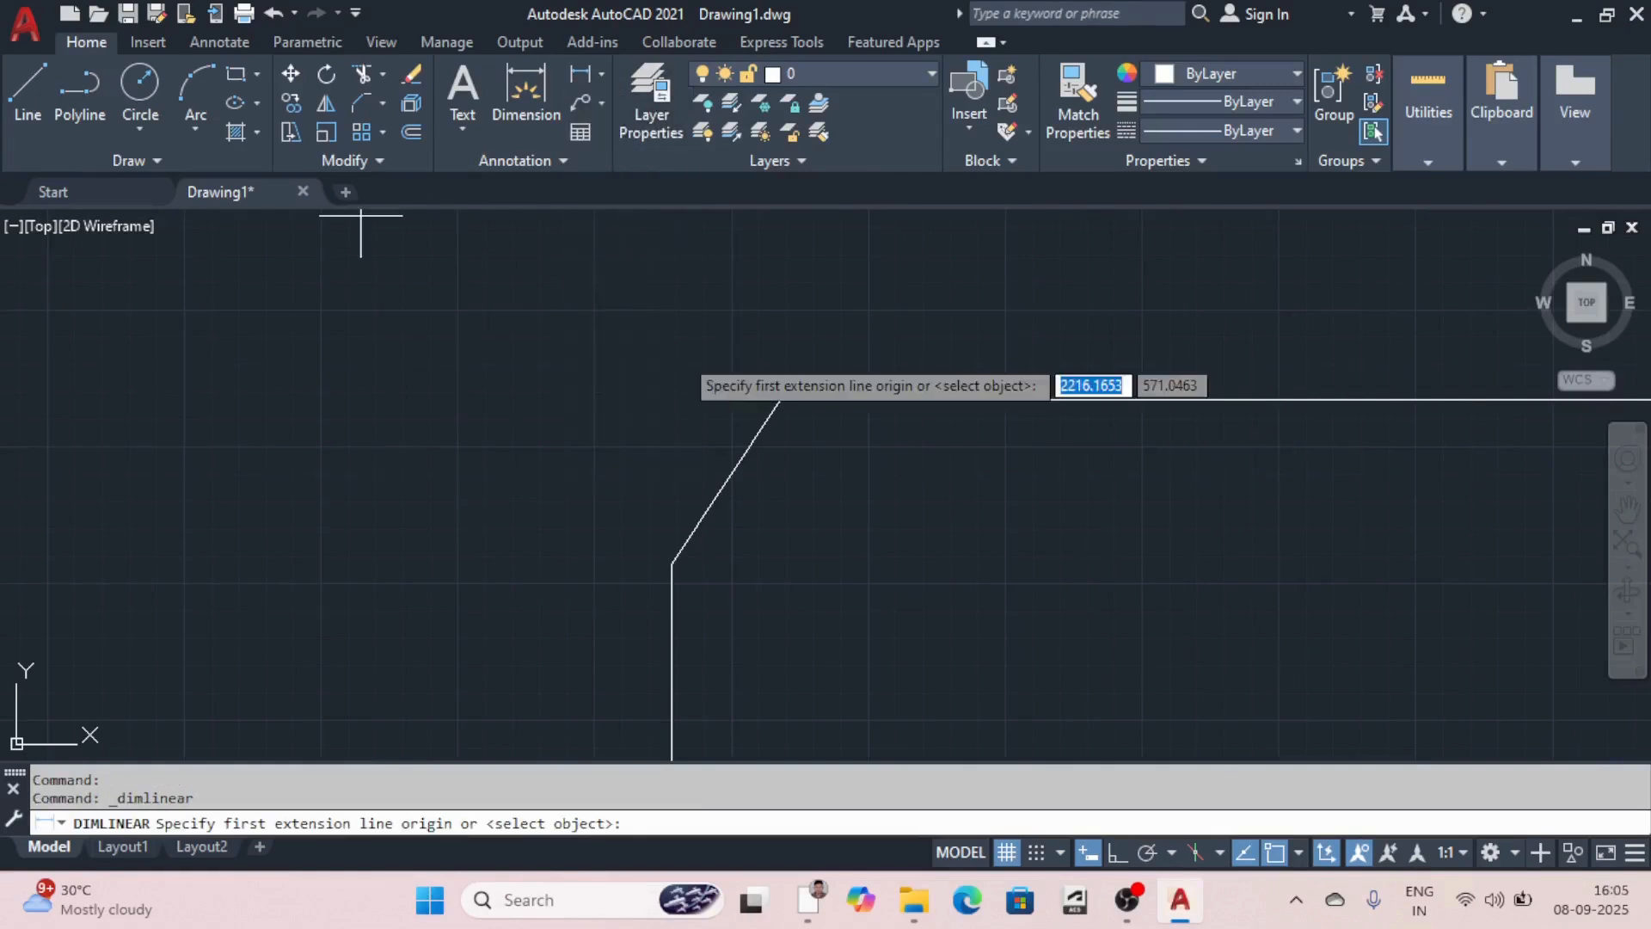
{"action": "left_click", "coordinate": [779, 399]}
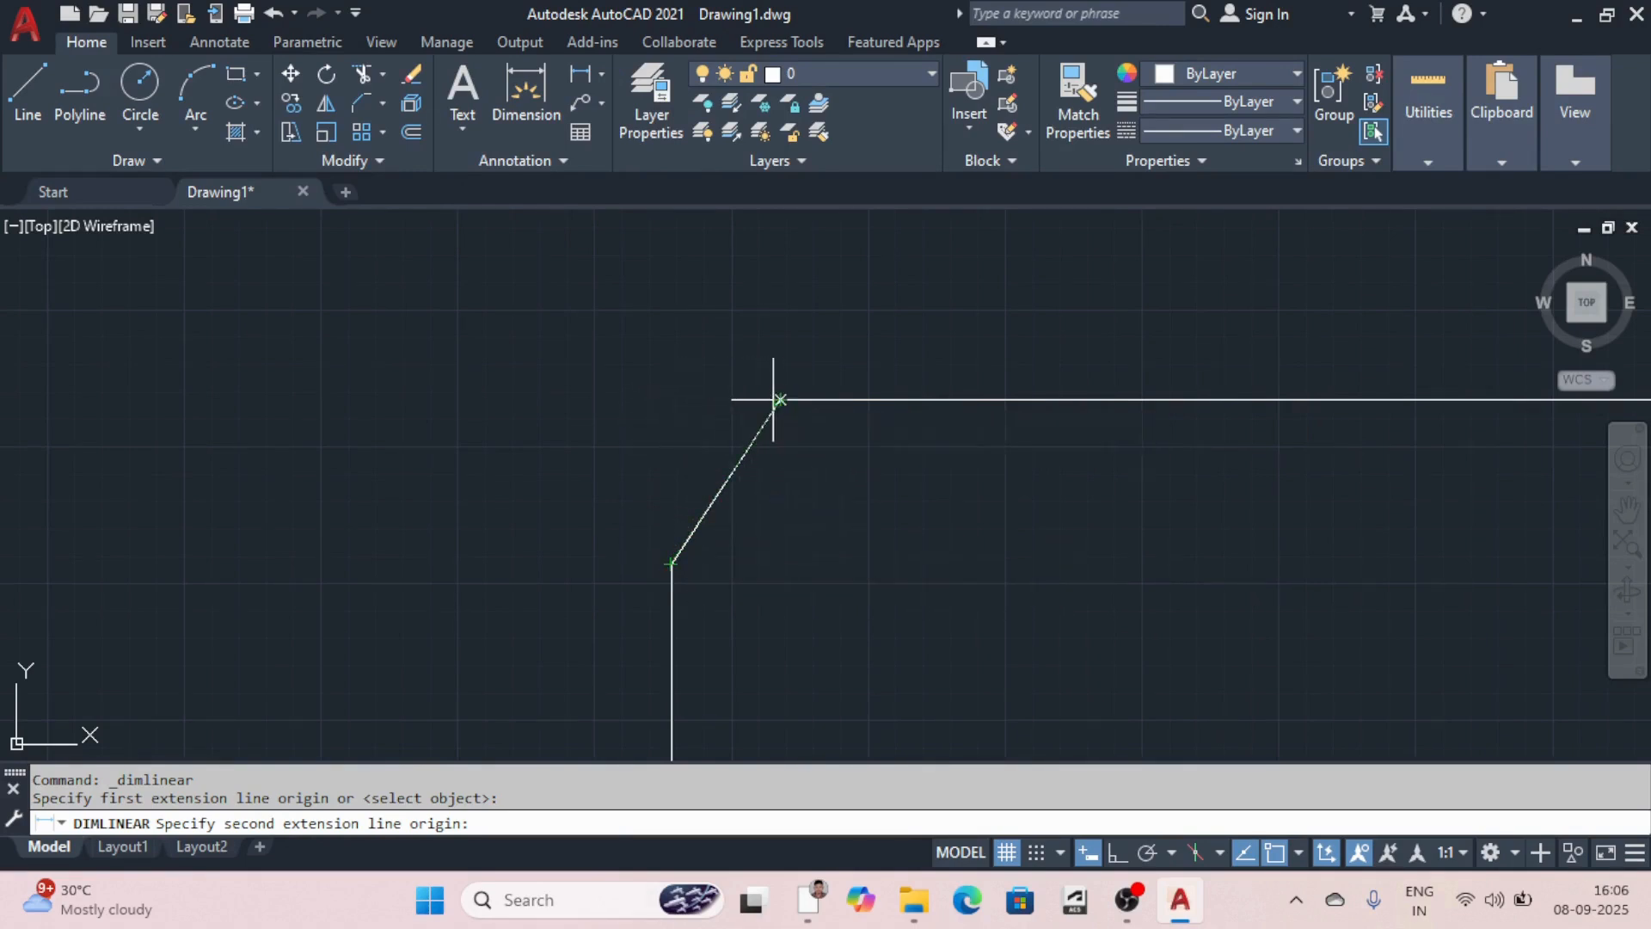
{"action": "left_click", "coordinate": [671, 399]}
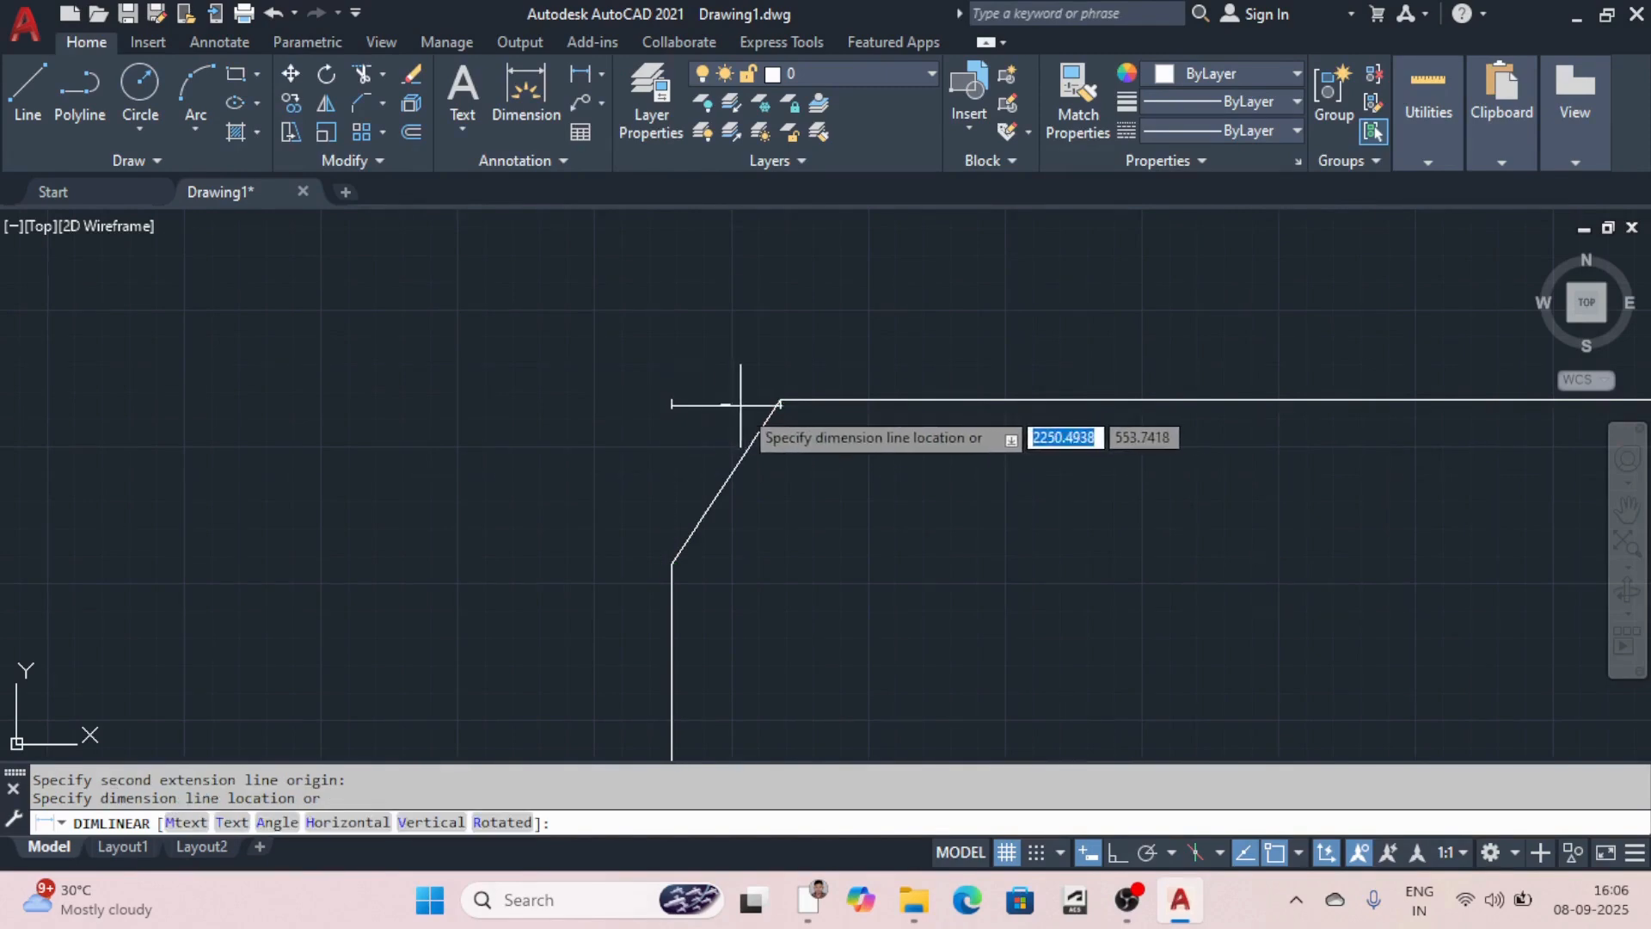
{"action": "scroll", "coordinate": [757, 398], "scroll_direction": "up", "scroll_amount": 5}
{"action": "scroll", "coordinate": [662, 404], "scroll_direction": "up", "scroll_amount": 5}
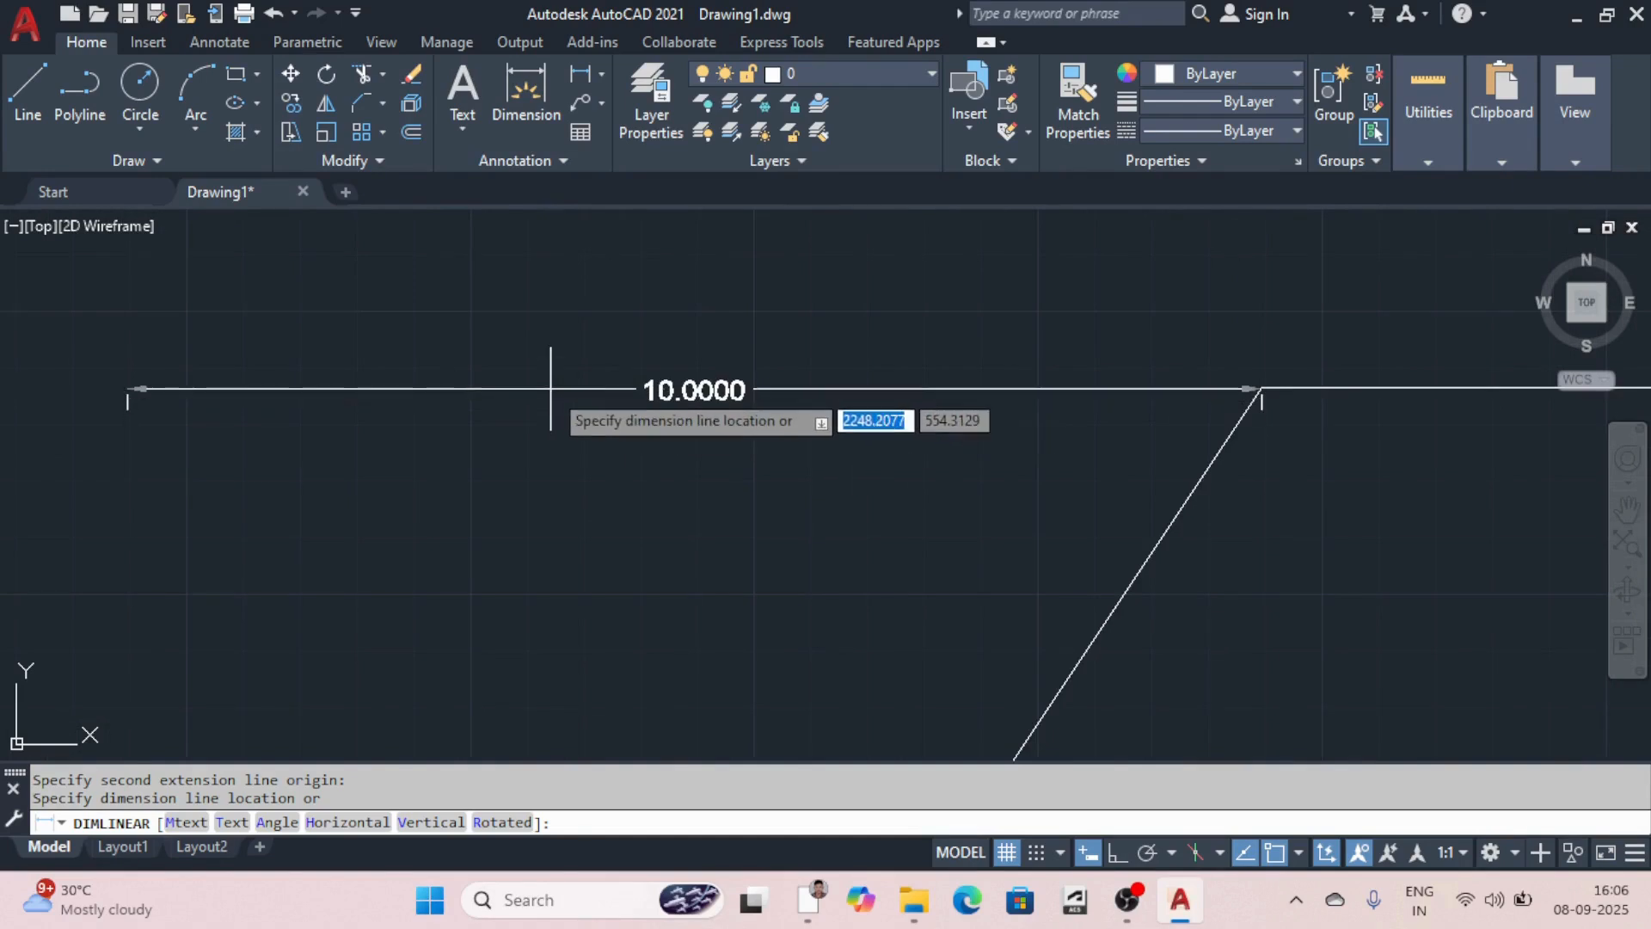
{"action": "left_click", "coordinate": [650, 389]}
Step: Add a vertical linear dimension from the chamfer's lower end up to the original top-left corner, placed beside the left edge
{"action": "scroll", "coordinate": [662, 392], "scroll_direction": "up", "scroll_amount": 2}
{"action": "scroll", "coordinate": [757, 413], "scroll_direction": "down", "scroll_amount": 9}
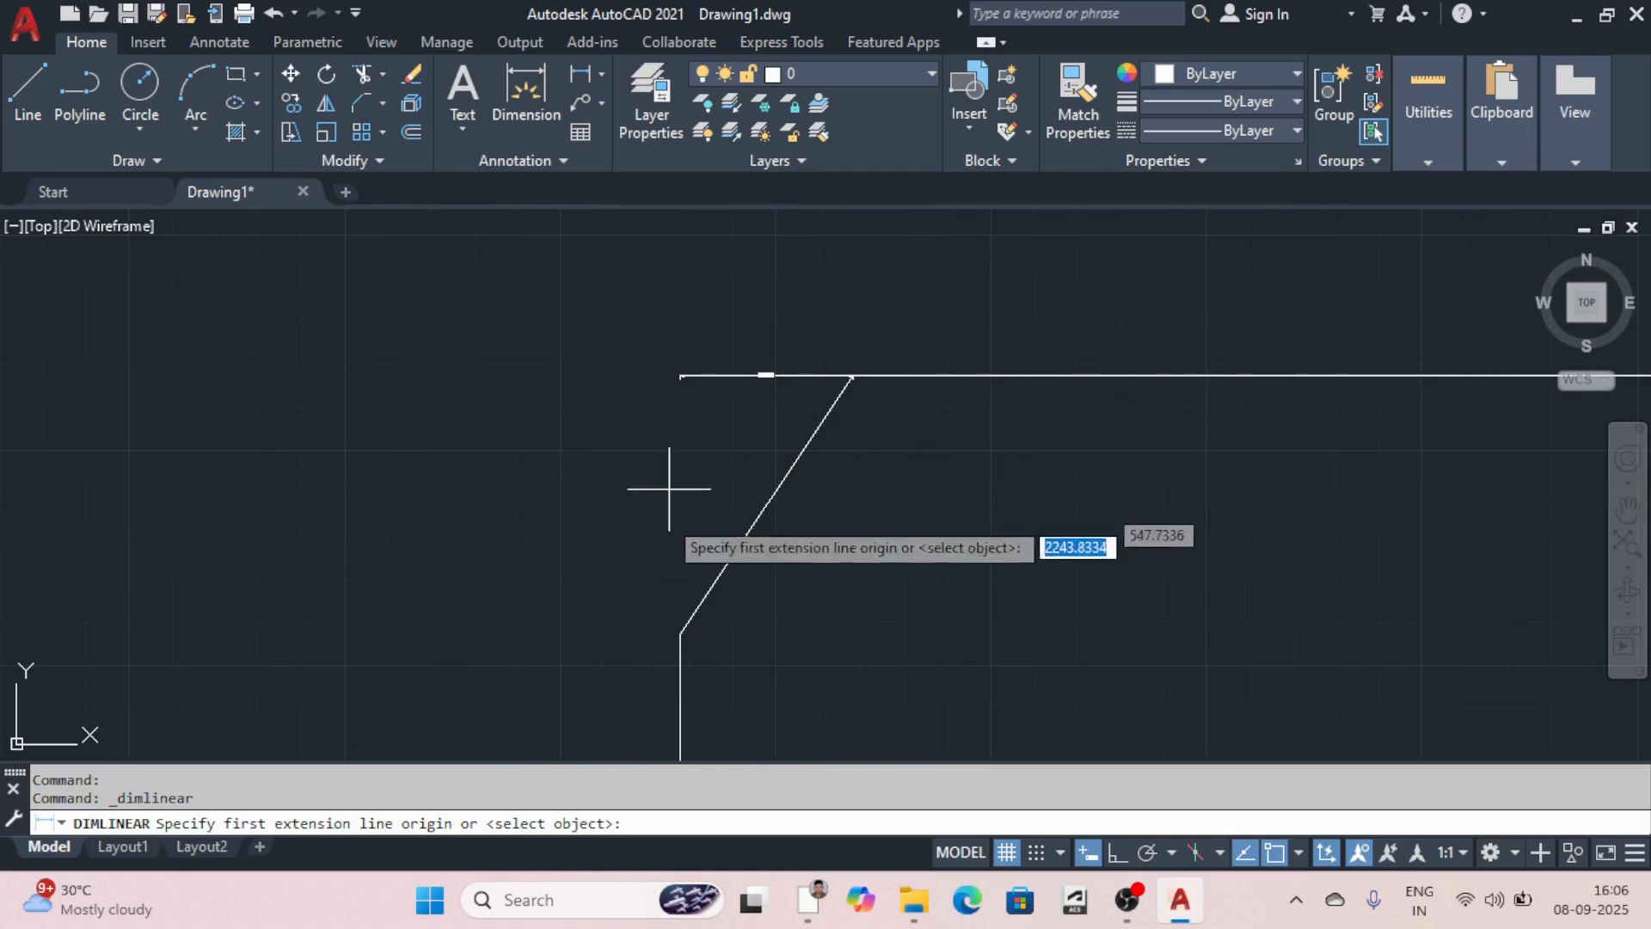
{"action": "left_click", "coordinate": [681, 633]}
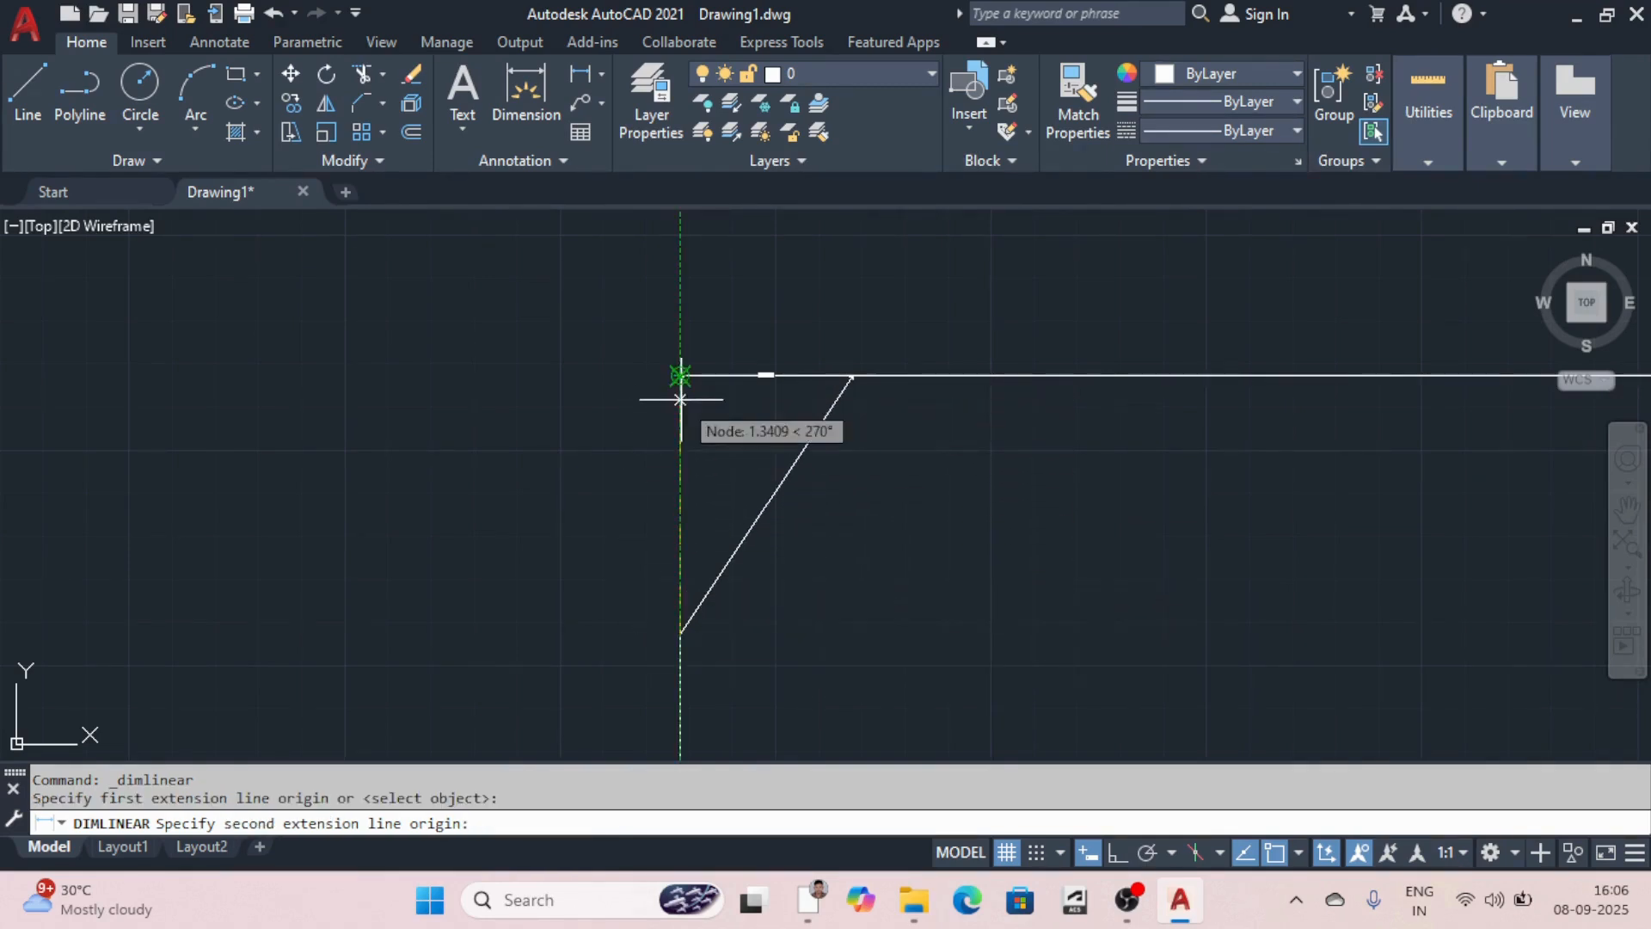
{"action": "scroll", "coordinate": [680, 375], "scroll_direction": "up", "scroll_amount": 3}
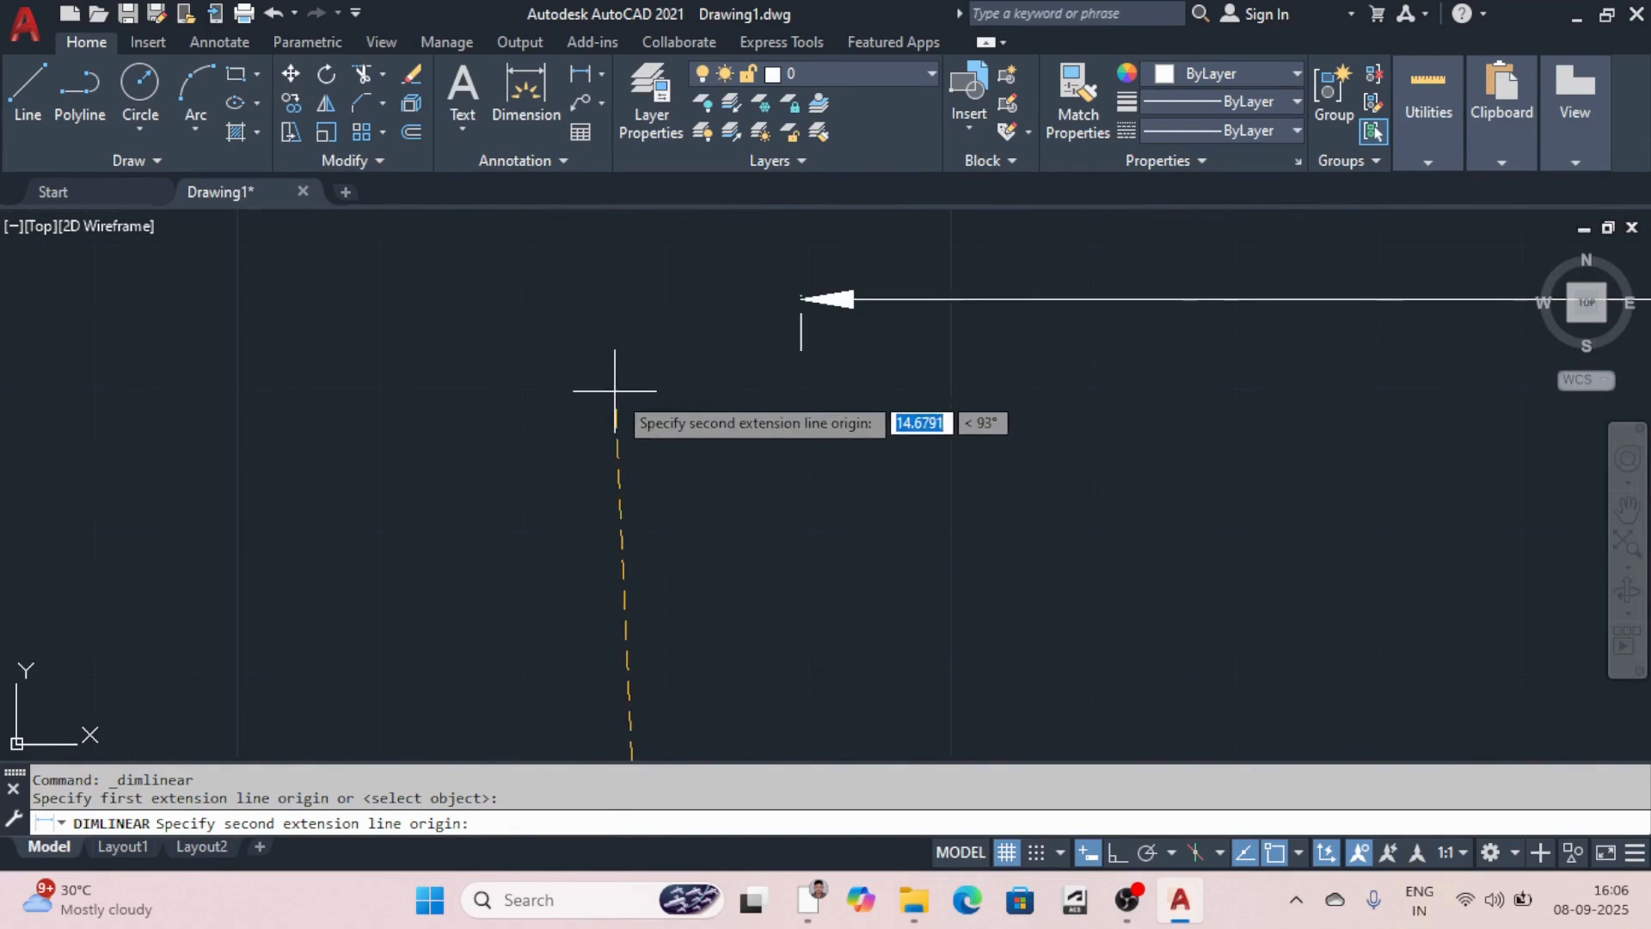
{"action": "left_click", "coordinate": [801, 296]}
{"action": "scroll", "coordinate": [826, 448], "scroll_direction": "down", "scroll_amount": 4}
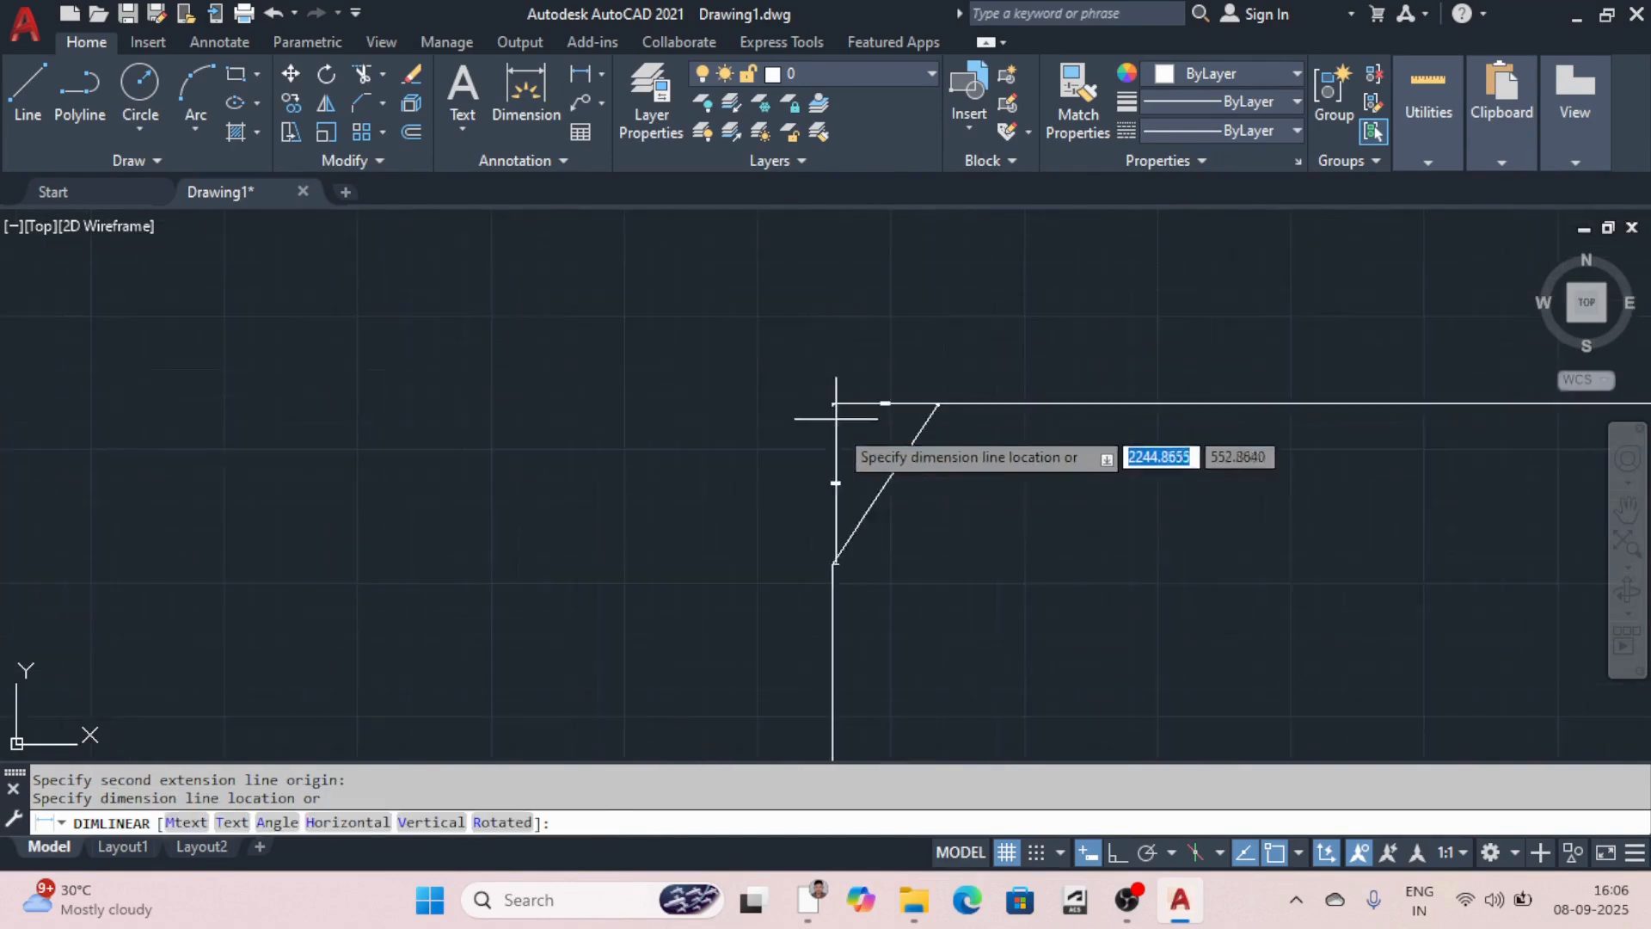
{"action": "scroll", "coordinate": [824, 430], "scroll_direction": "up", "scroll_amount": 5}
{"action": "left_click", "coordinate": [912, 426]}
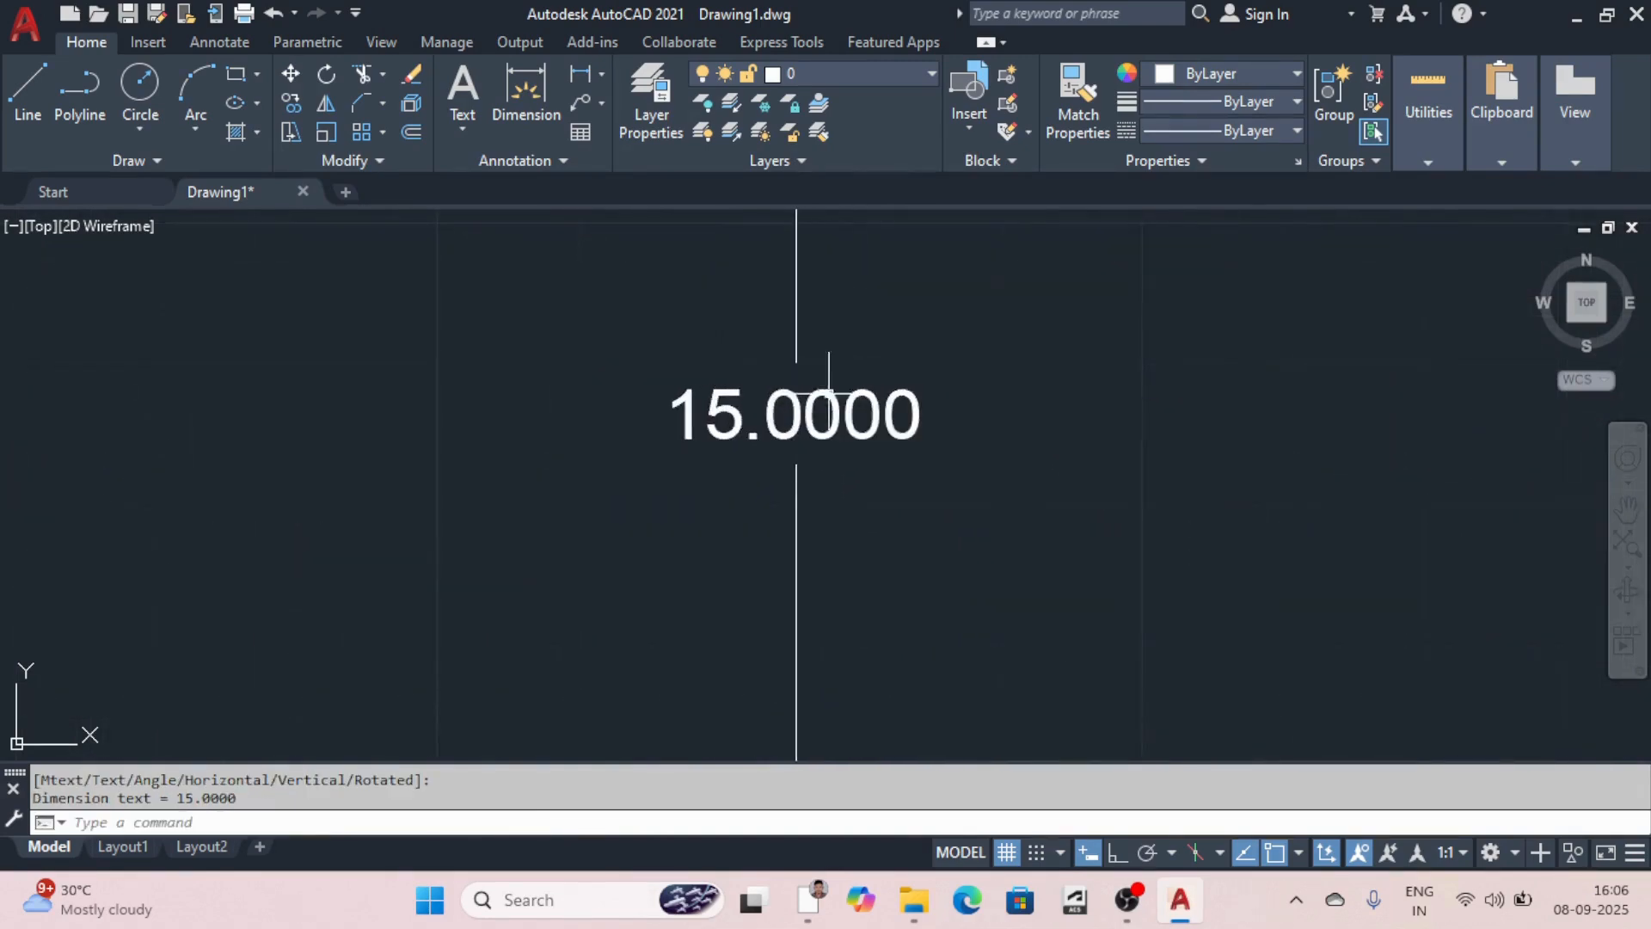
Step: Examine the two chamfer dimensions at the top-left corner up close and in relation to both rectangles
{"action": "scroll", "coordinate": [875, 441], "scroll_direction": "down", "scroll_amount": 5}
{"action": "scroll", "coordinate": [829, 394], "scroll_direction": "down", "scroll_amount": 4}
{"action": "scroll", "coordinate": [748, 357], "scroll_direction": "up", "scroll_amount": 3}
{"action": "scroll", "coordinate": [729, 412], "scroll_direction": "down", "scroll_amount": 5}
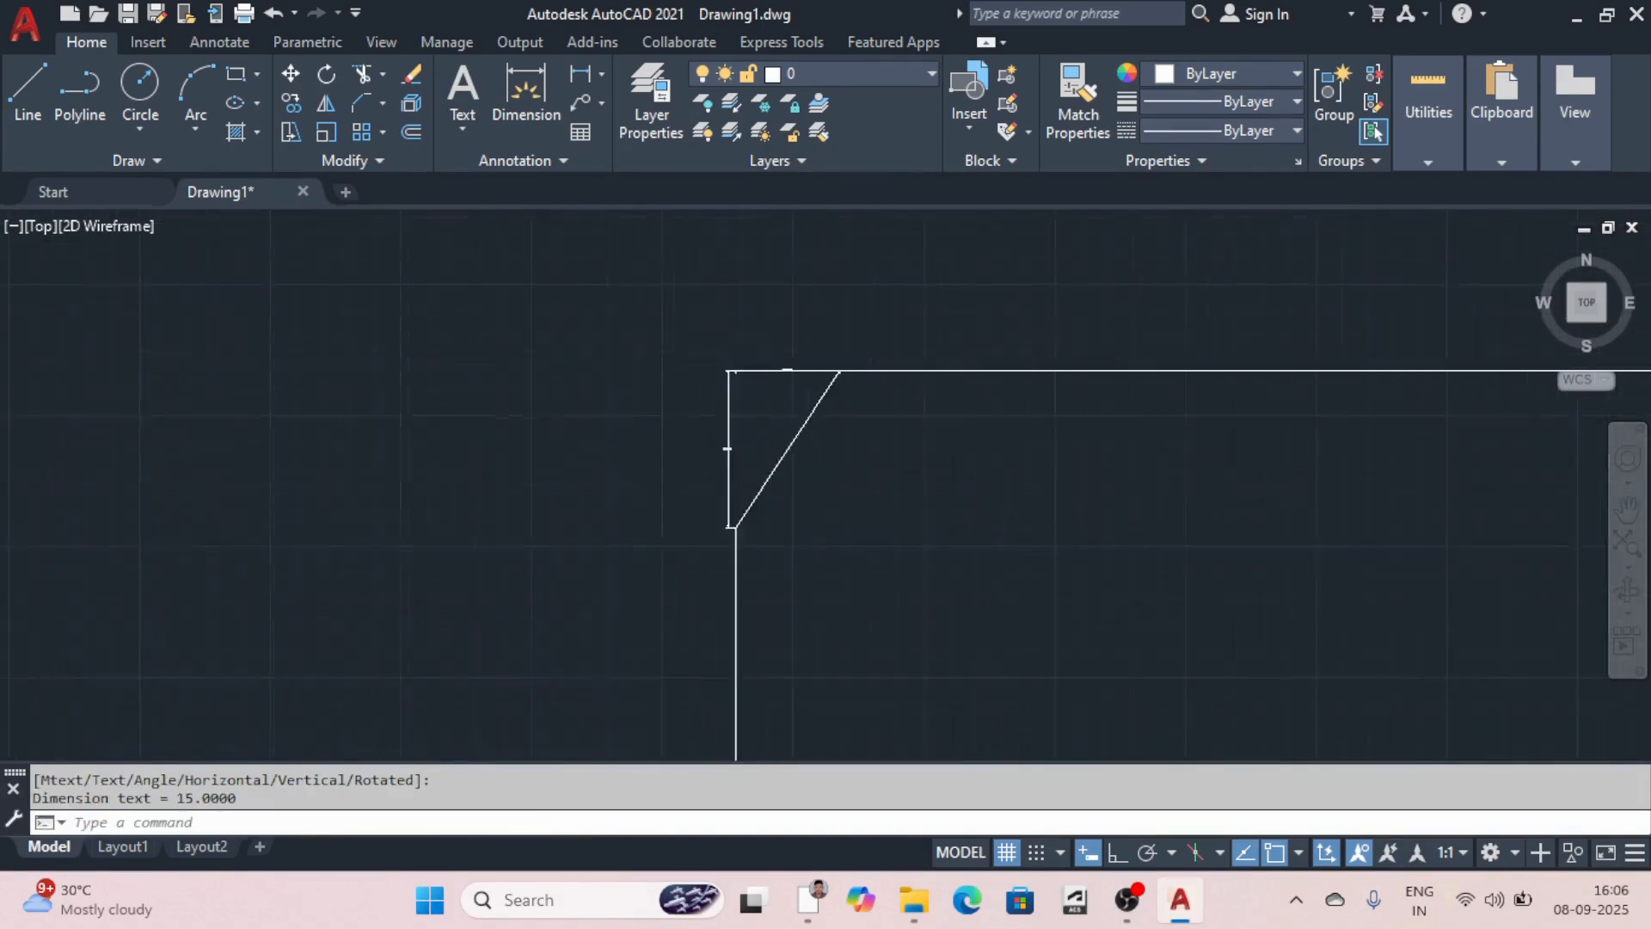
{"action": "scroll", "coordinate": [677, 384], "scroll_direction": "up", "scroll_amount": 4}
{"action": "scroll", "coordinate": [706, 365], "scroll_direction": "up", "scroll_amount": 2}
{"action": "scroll", "coordinate": [771, 379], "scroll_direction": "down", "scroll_amount": 7}
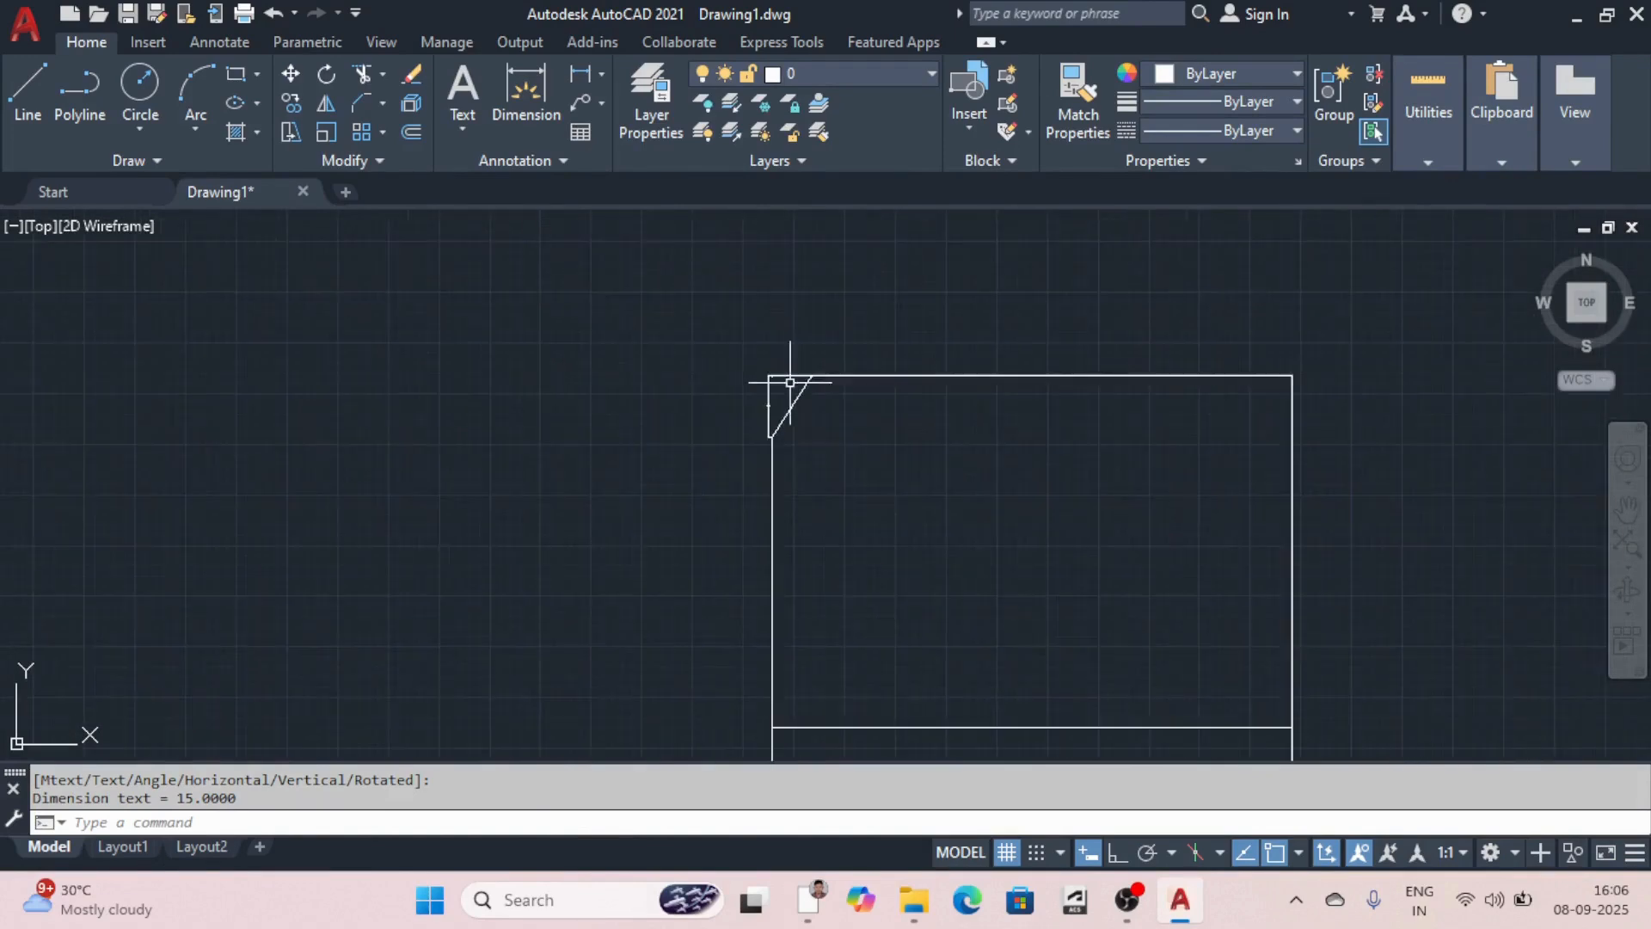
{"action": "scroll", "coordinate": [757, 389], "scroll_direction": "up", "scroll_amount": 8}
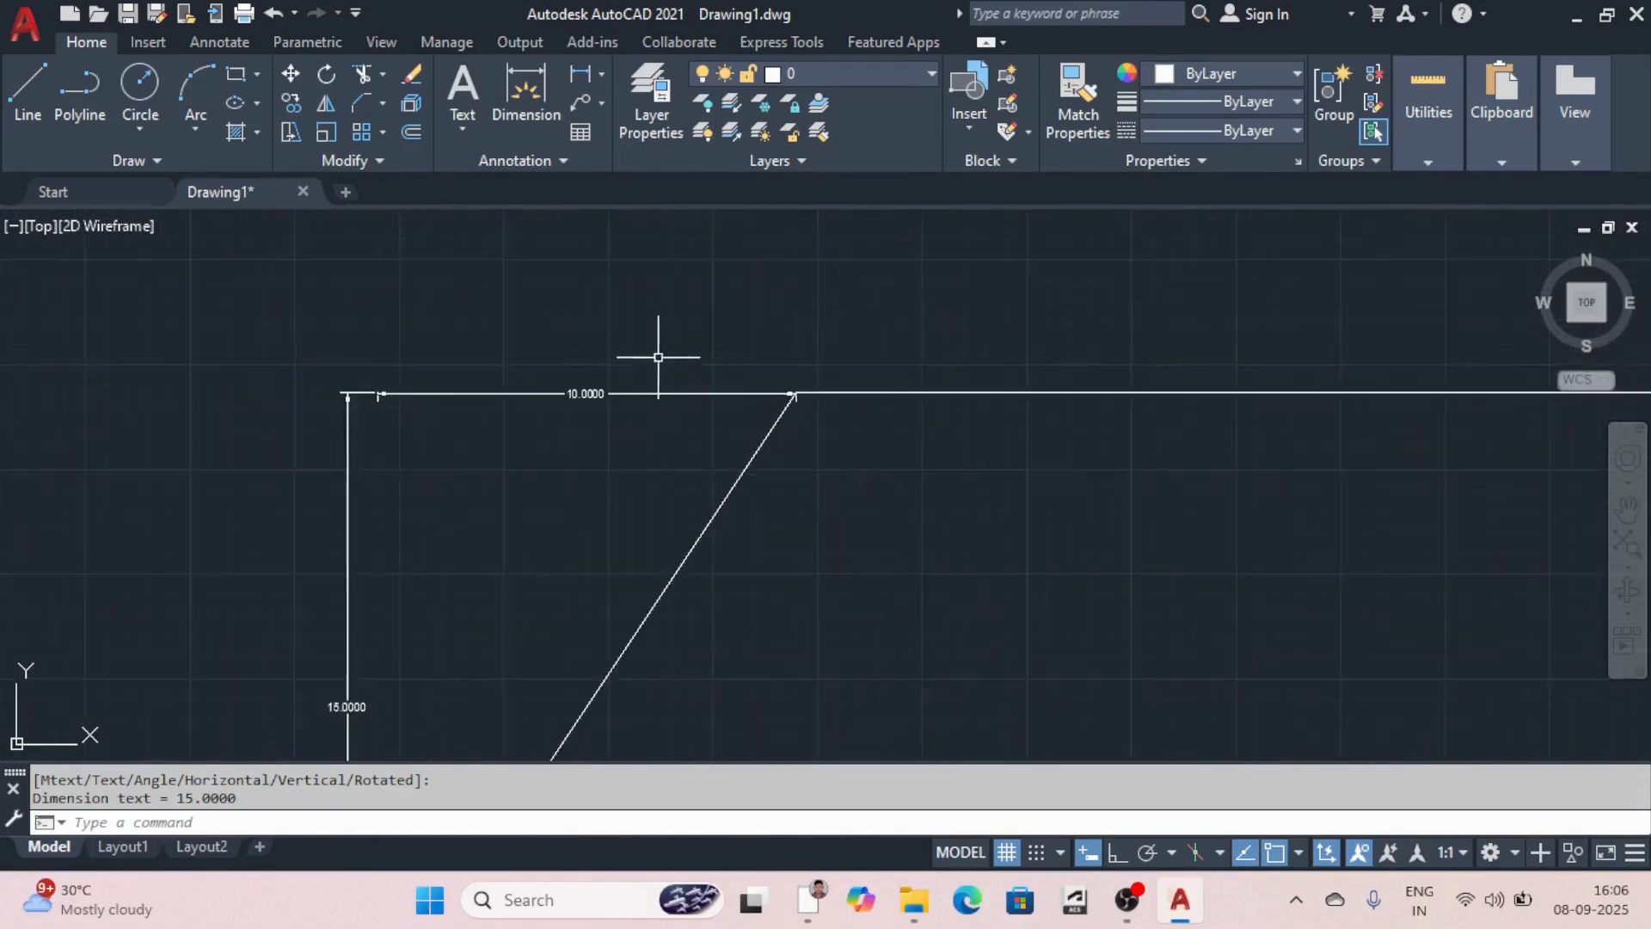
{"action": "scroll", "coordinate": [656, 350], "scroll_direction": "down", "scroll_amount": 3}
{"action": "scroll", "coordinate": [654, 394], "scroll_direction": "down", "scroll_amount": 9}
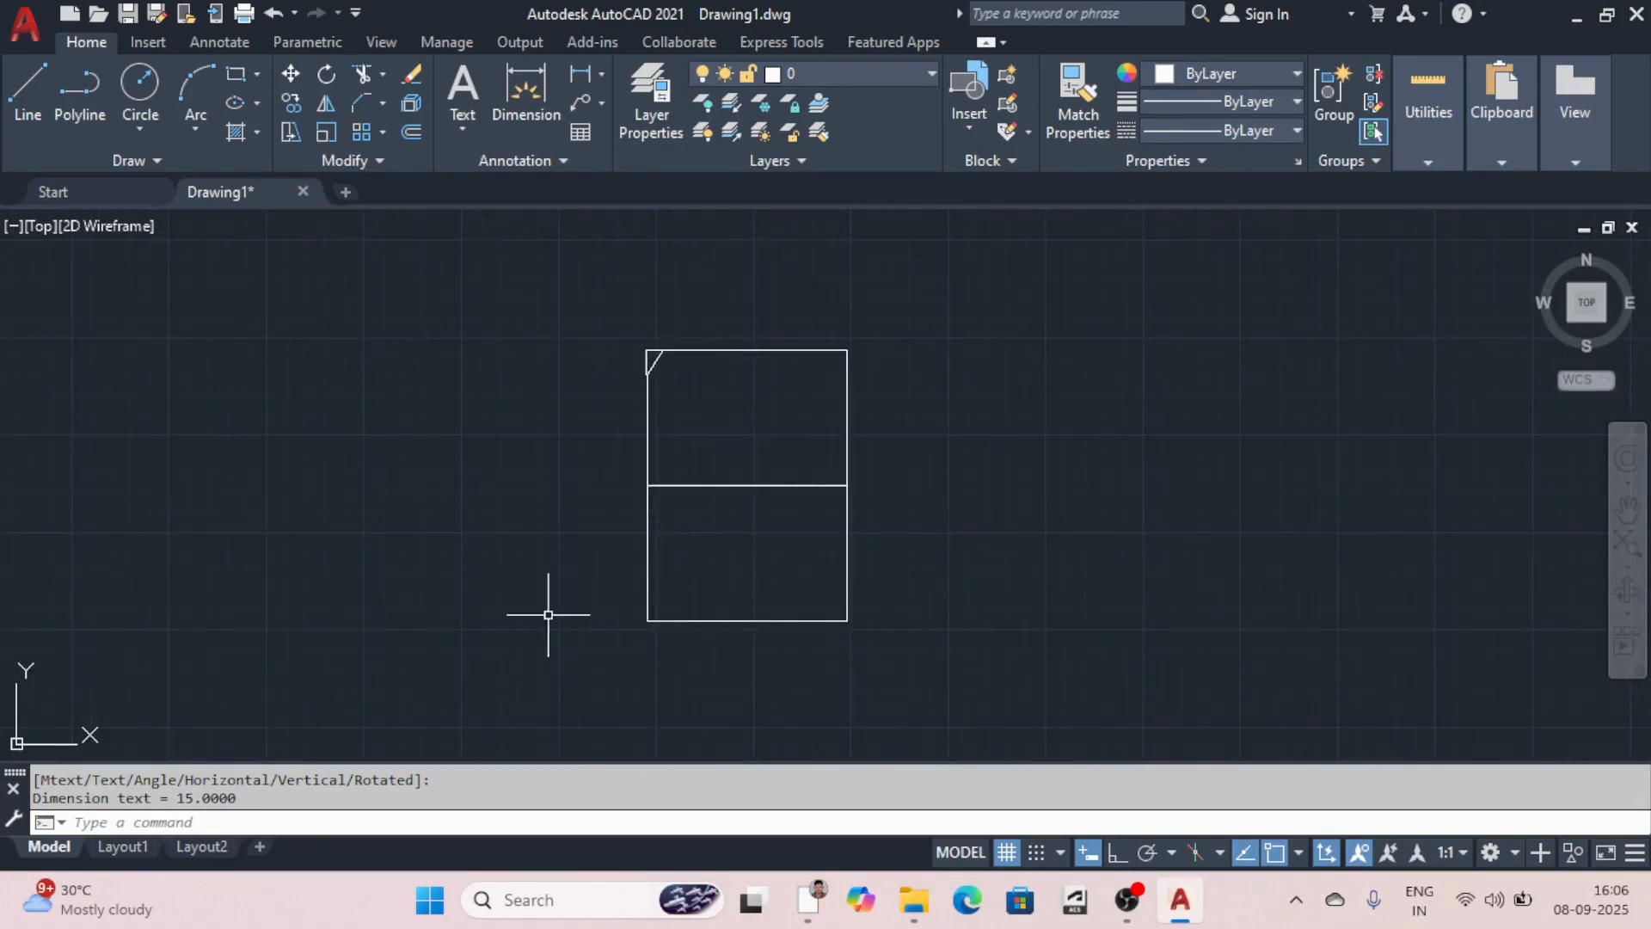
Step: Chamfer the upper rectangle's top-right corner with both distances set to 10, using the Multiple option
{"action": "key", "text": "Escape"}
{"action": "key", "text": "Escape"}
{"action": "type", "text": "C"}
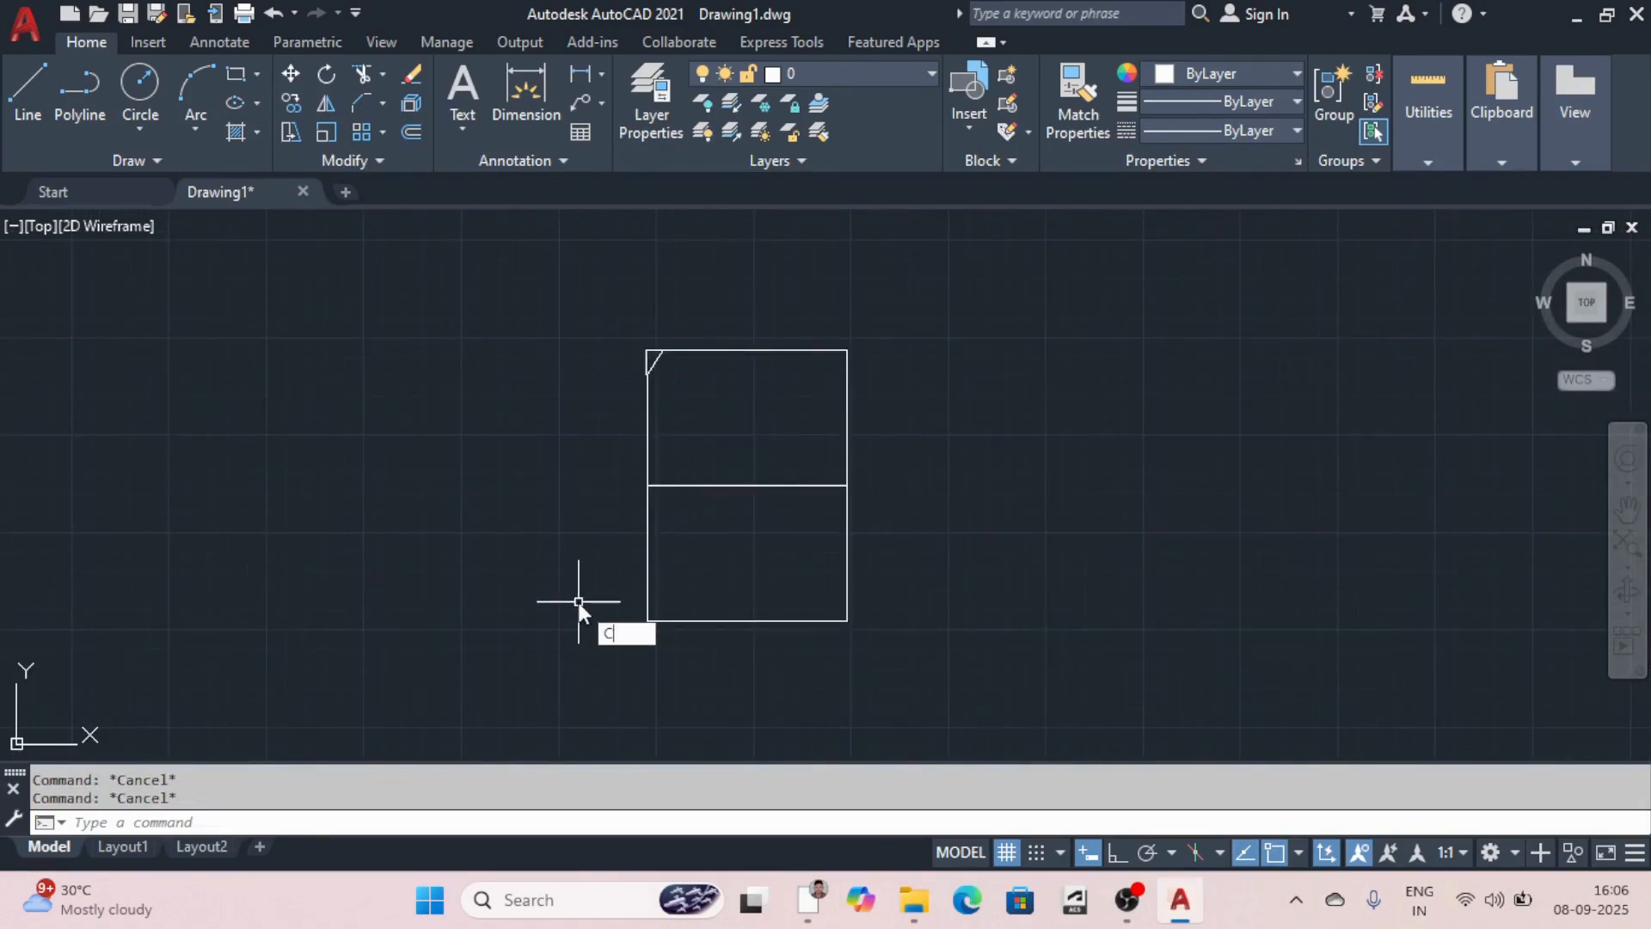
{"action": "type", "text": "H"}
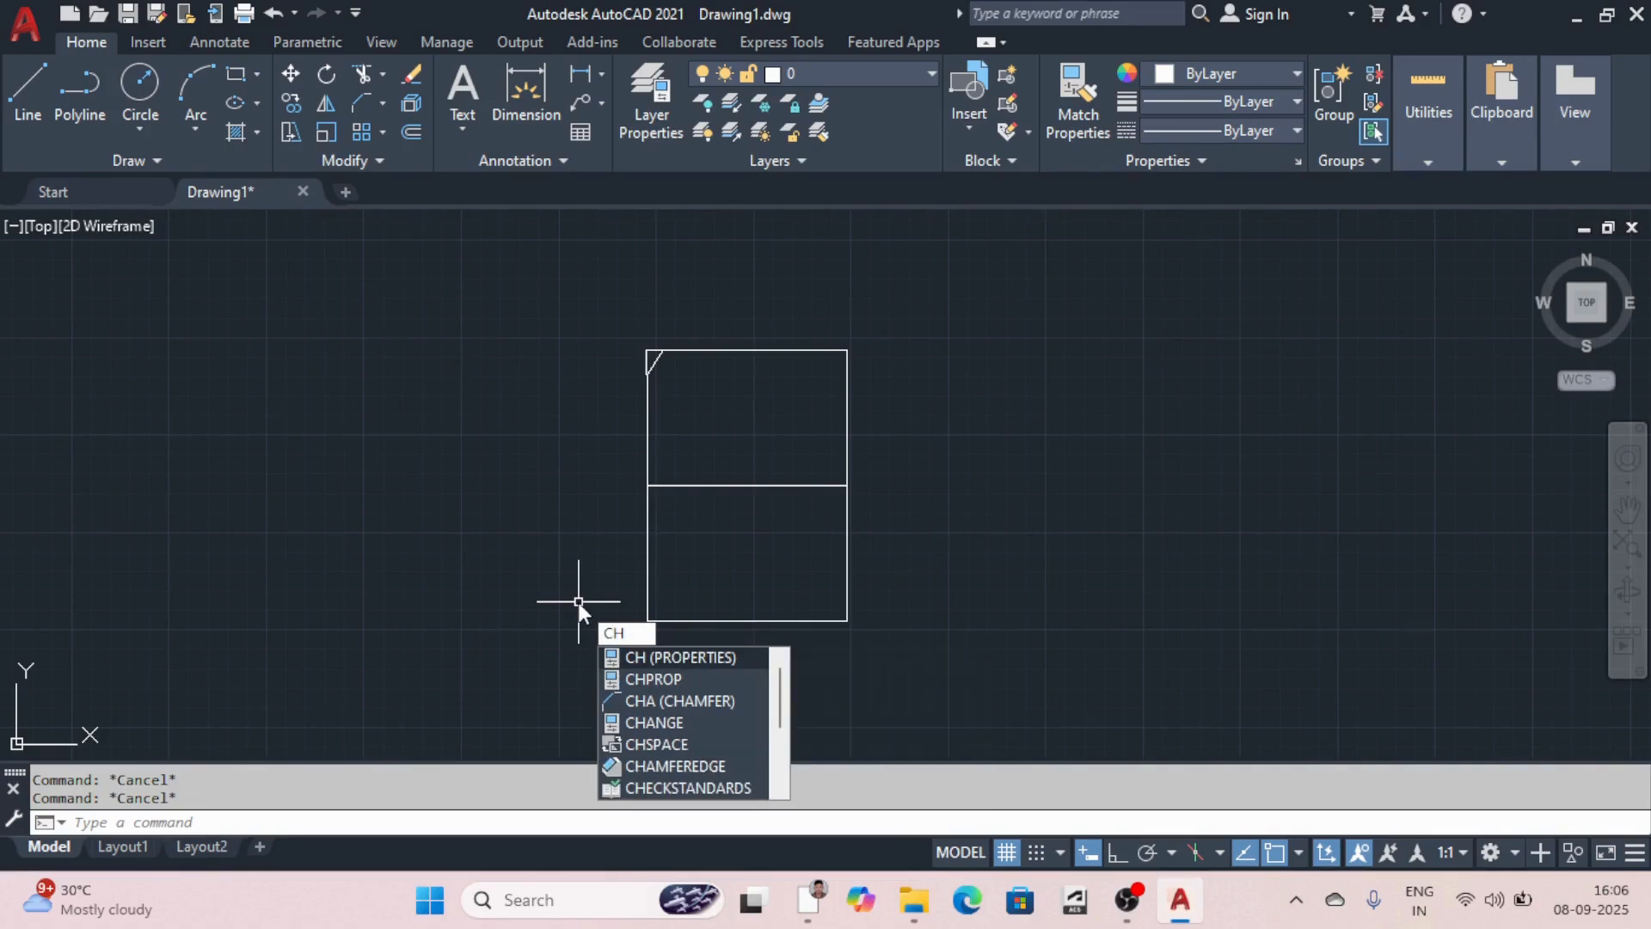
{"action": "type", "text": "A"}
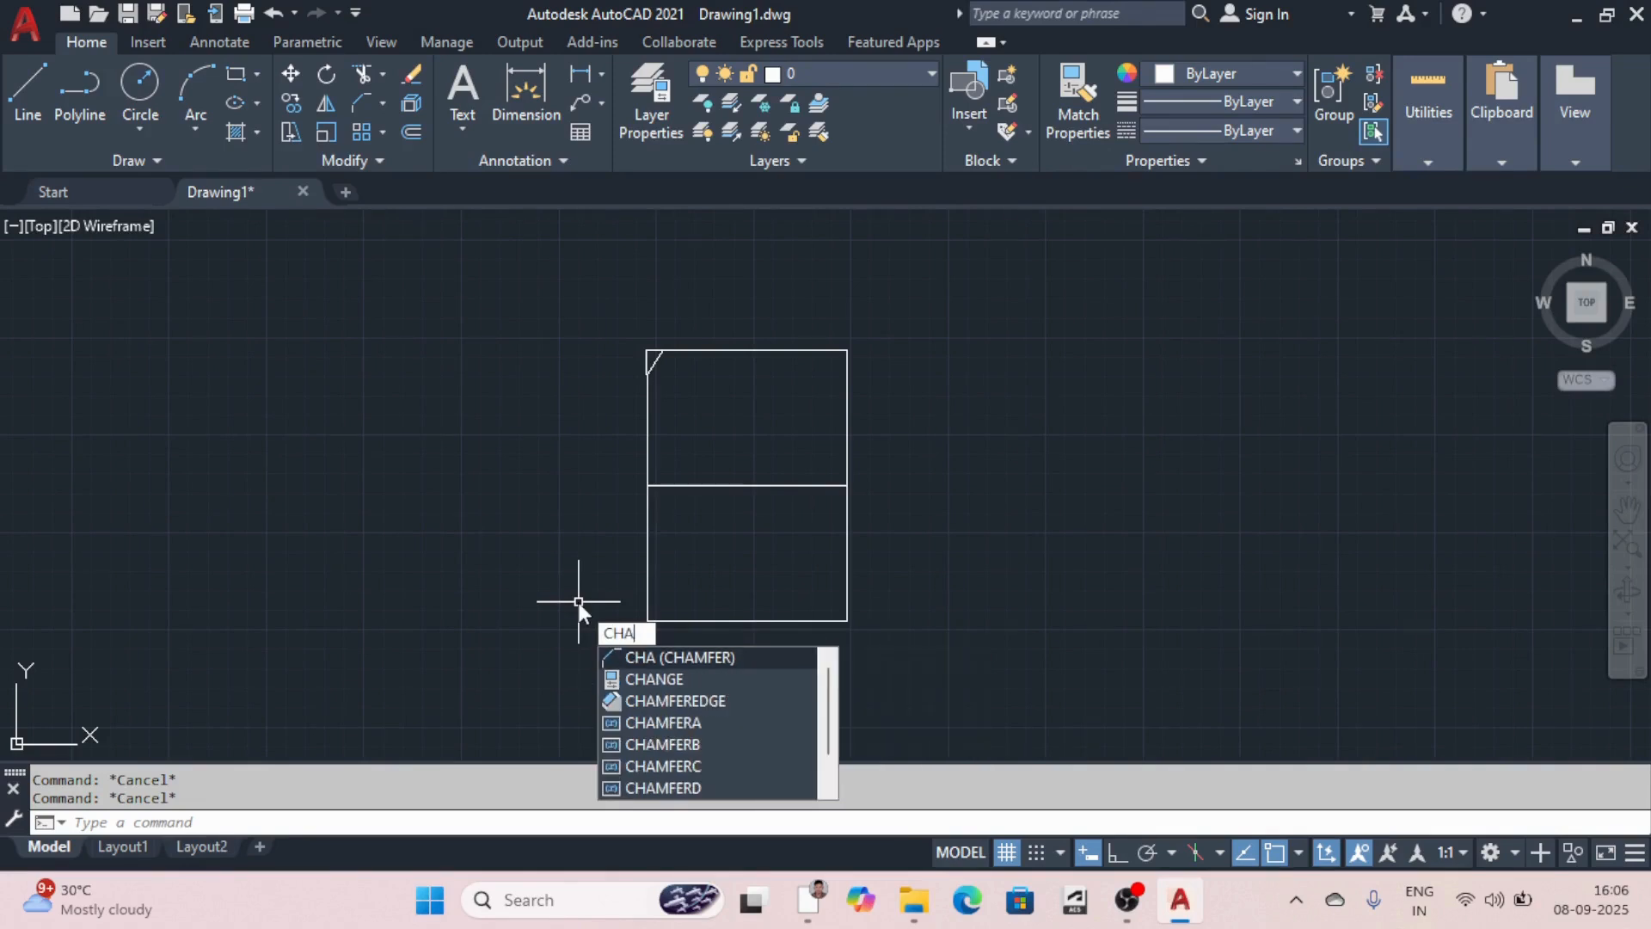
{"action": "key", "text": "Return"}
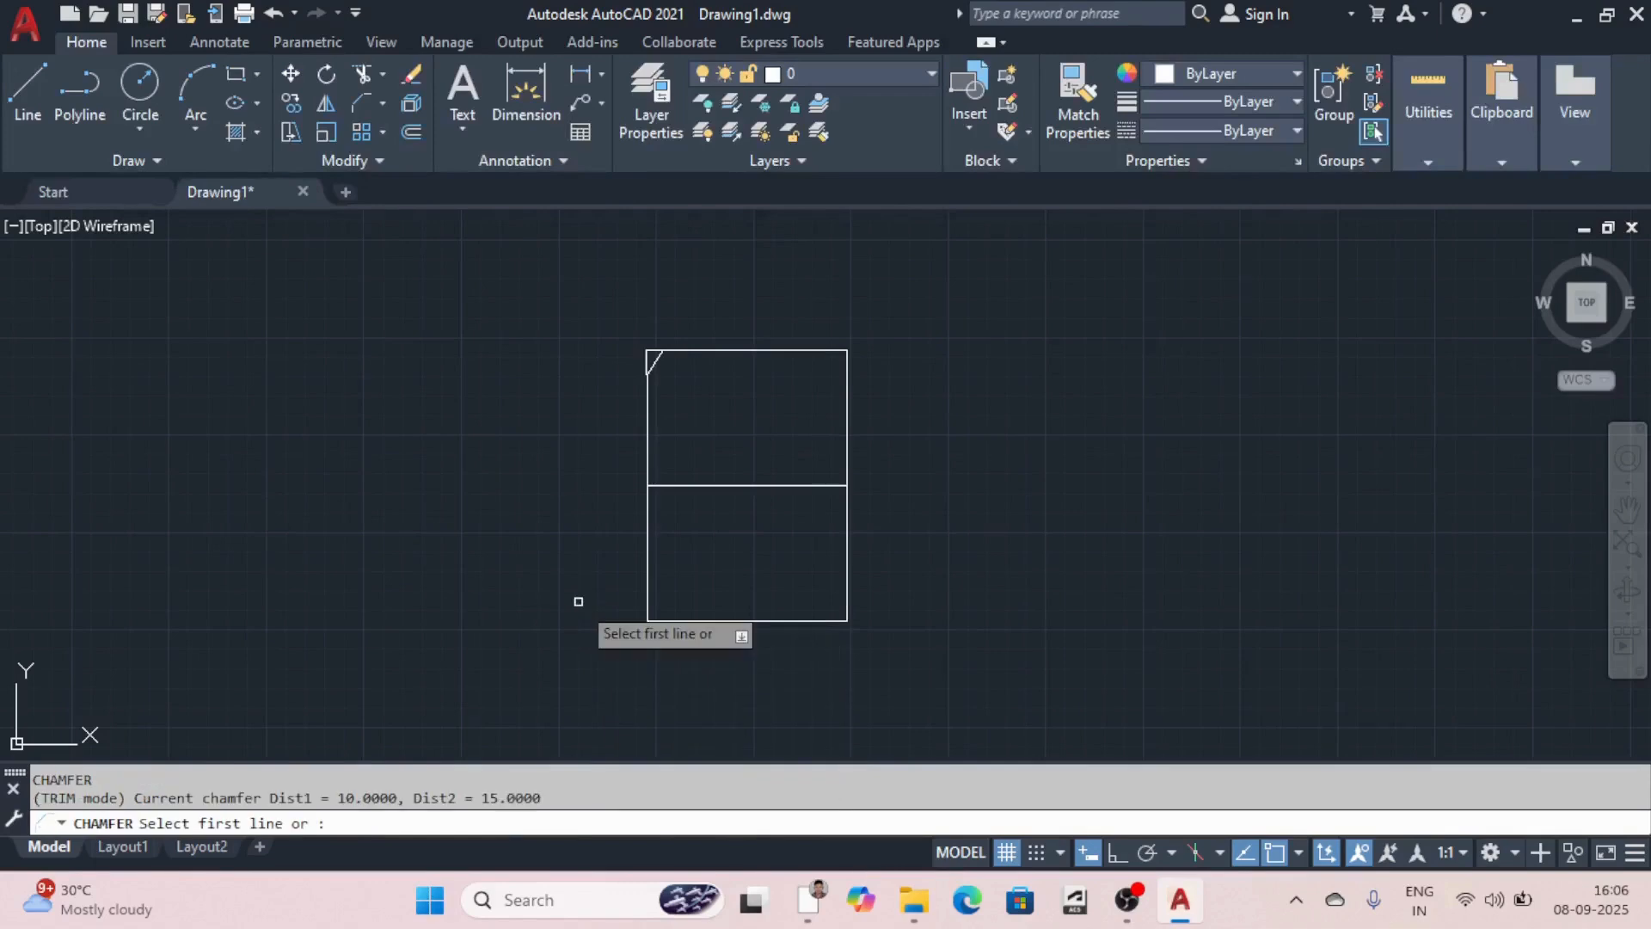
{"action": "left_click", "coordinate": [489, 823]}
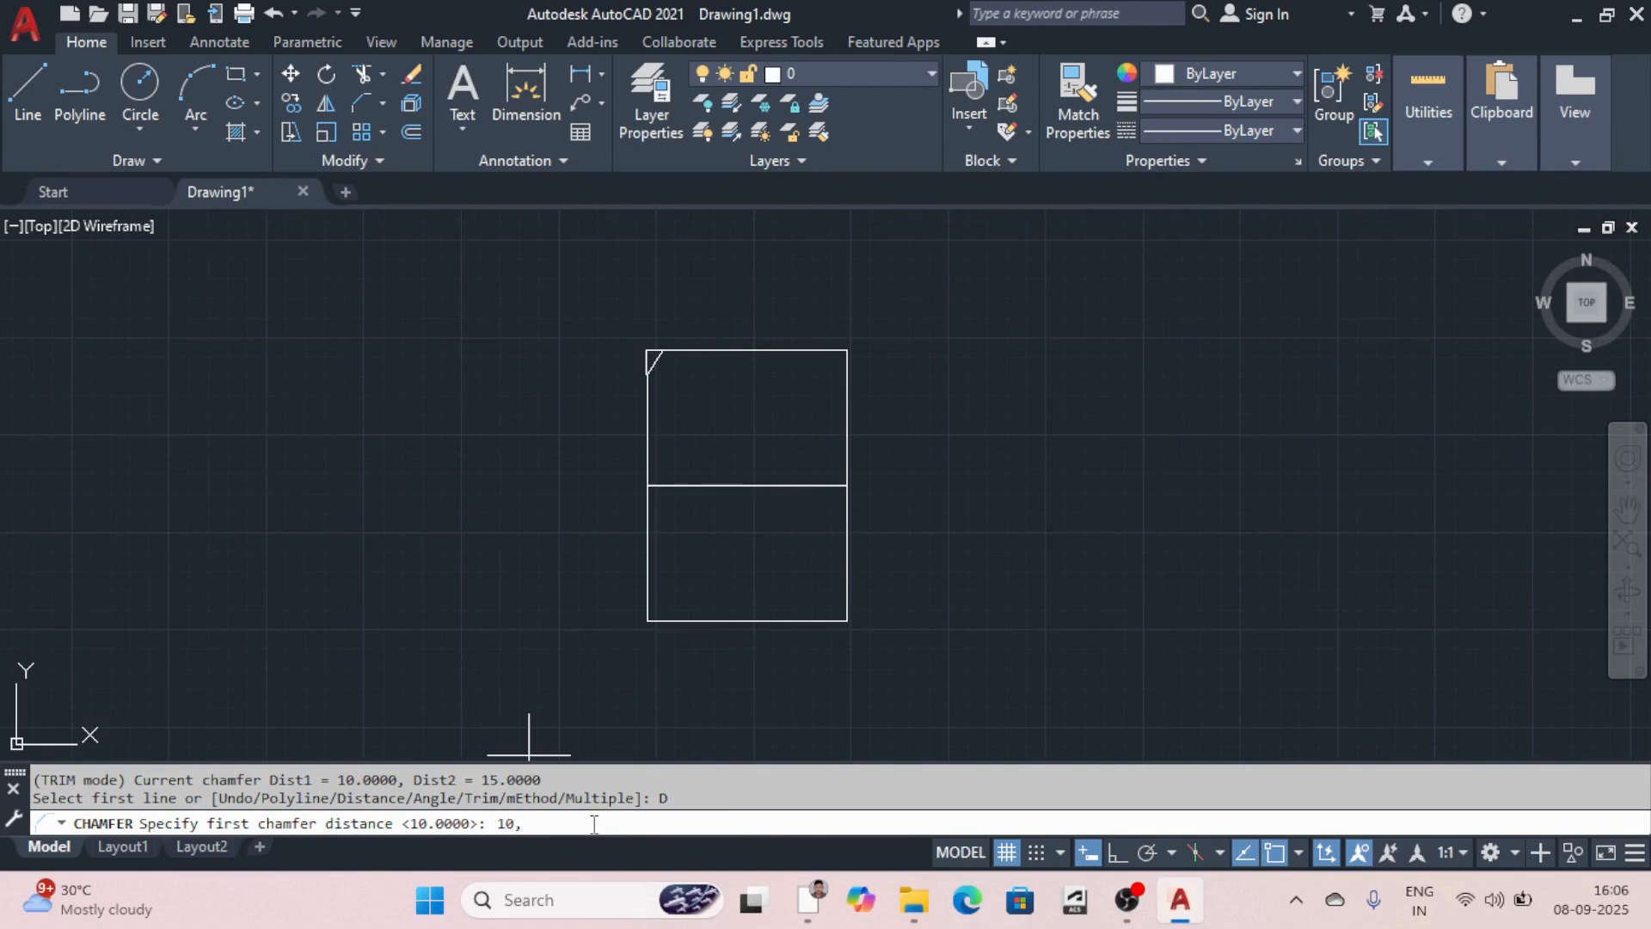
{"action": "key", "text": "Return"}
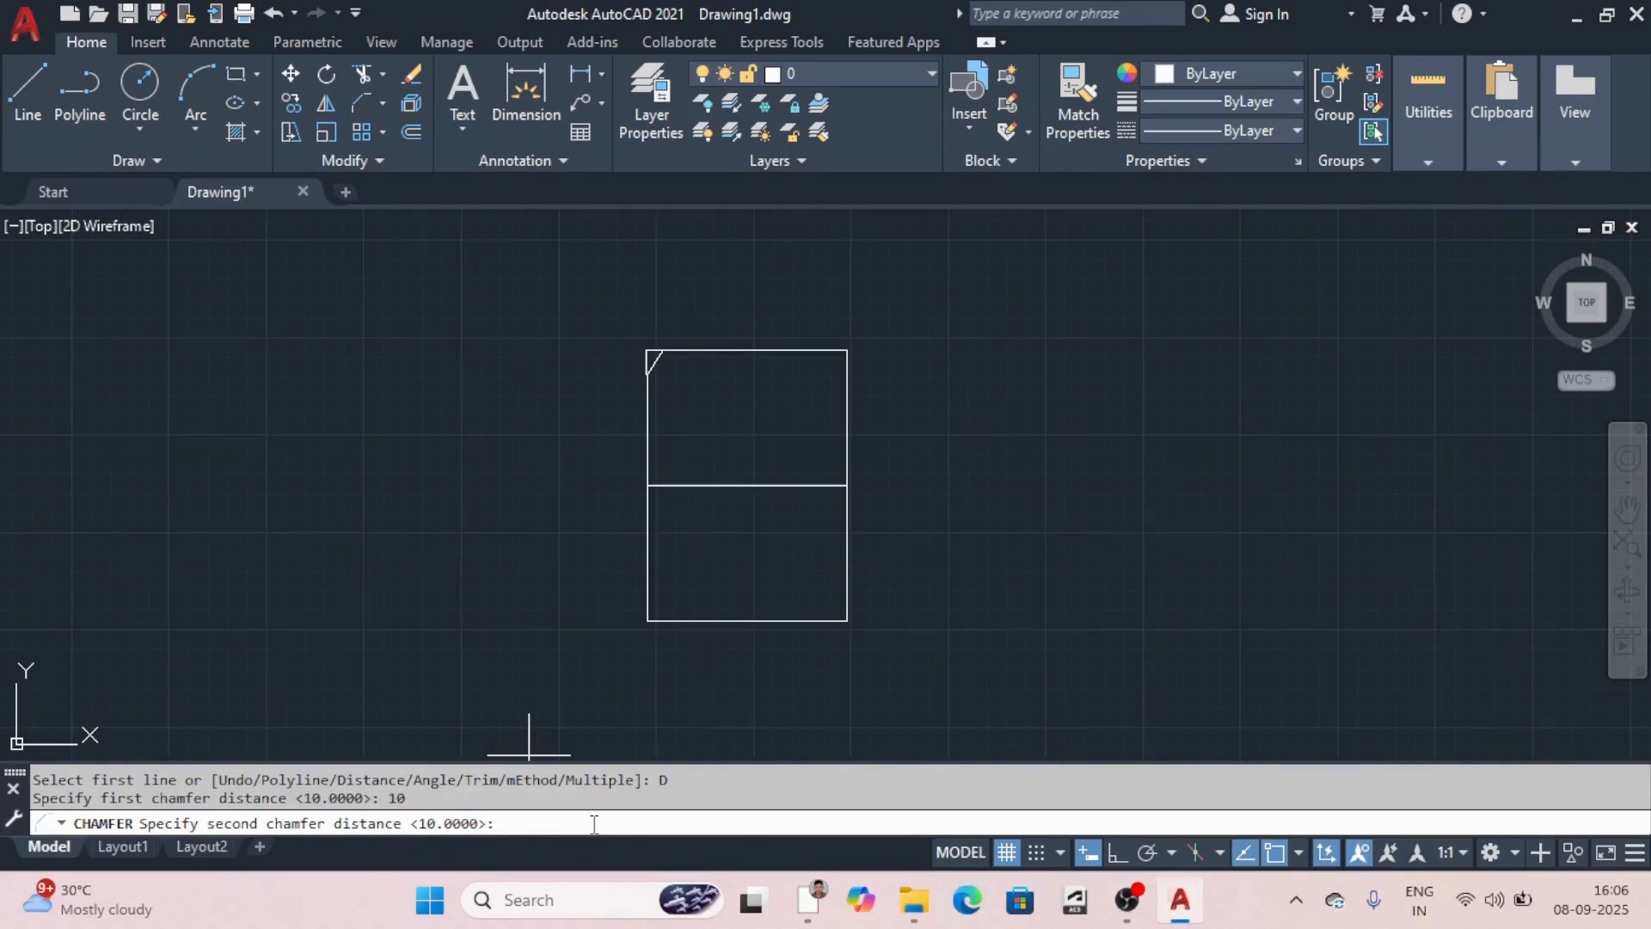
{"action": "key", "text": "Return"}
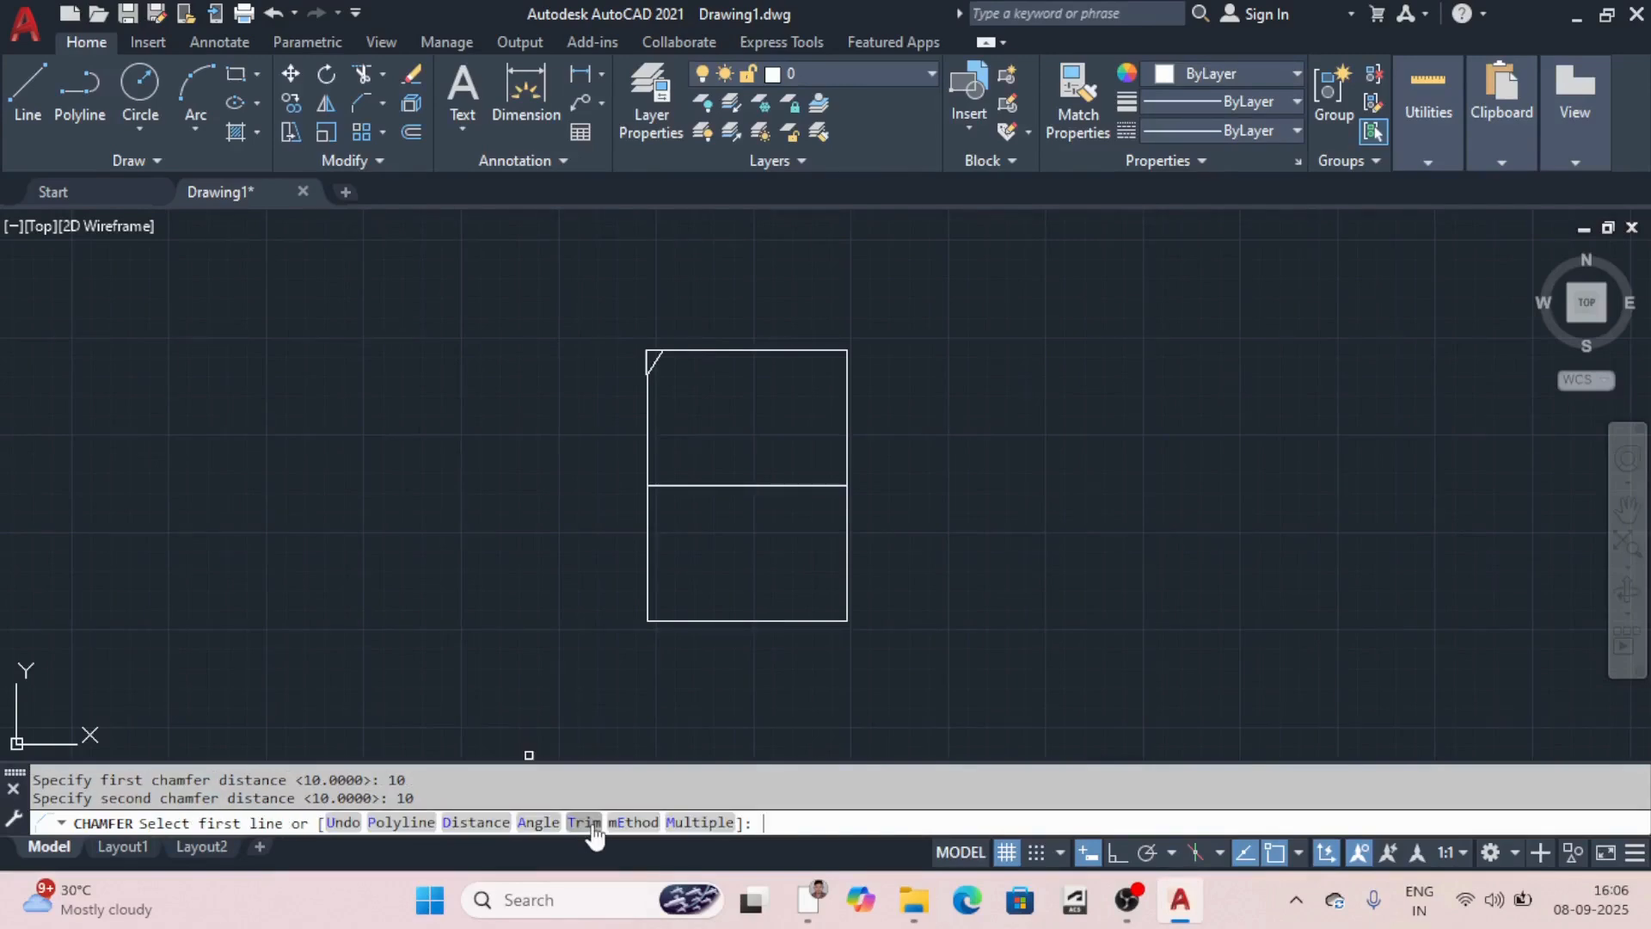
{"action": "scroll", "coordinate": [819, 365], "scroll_direction": "up", "scroll_amount": 6}
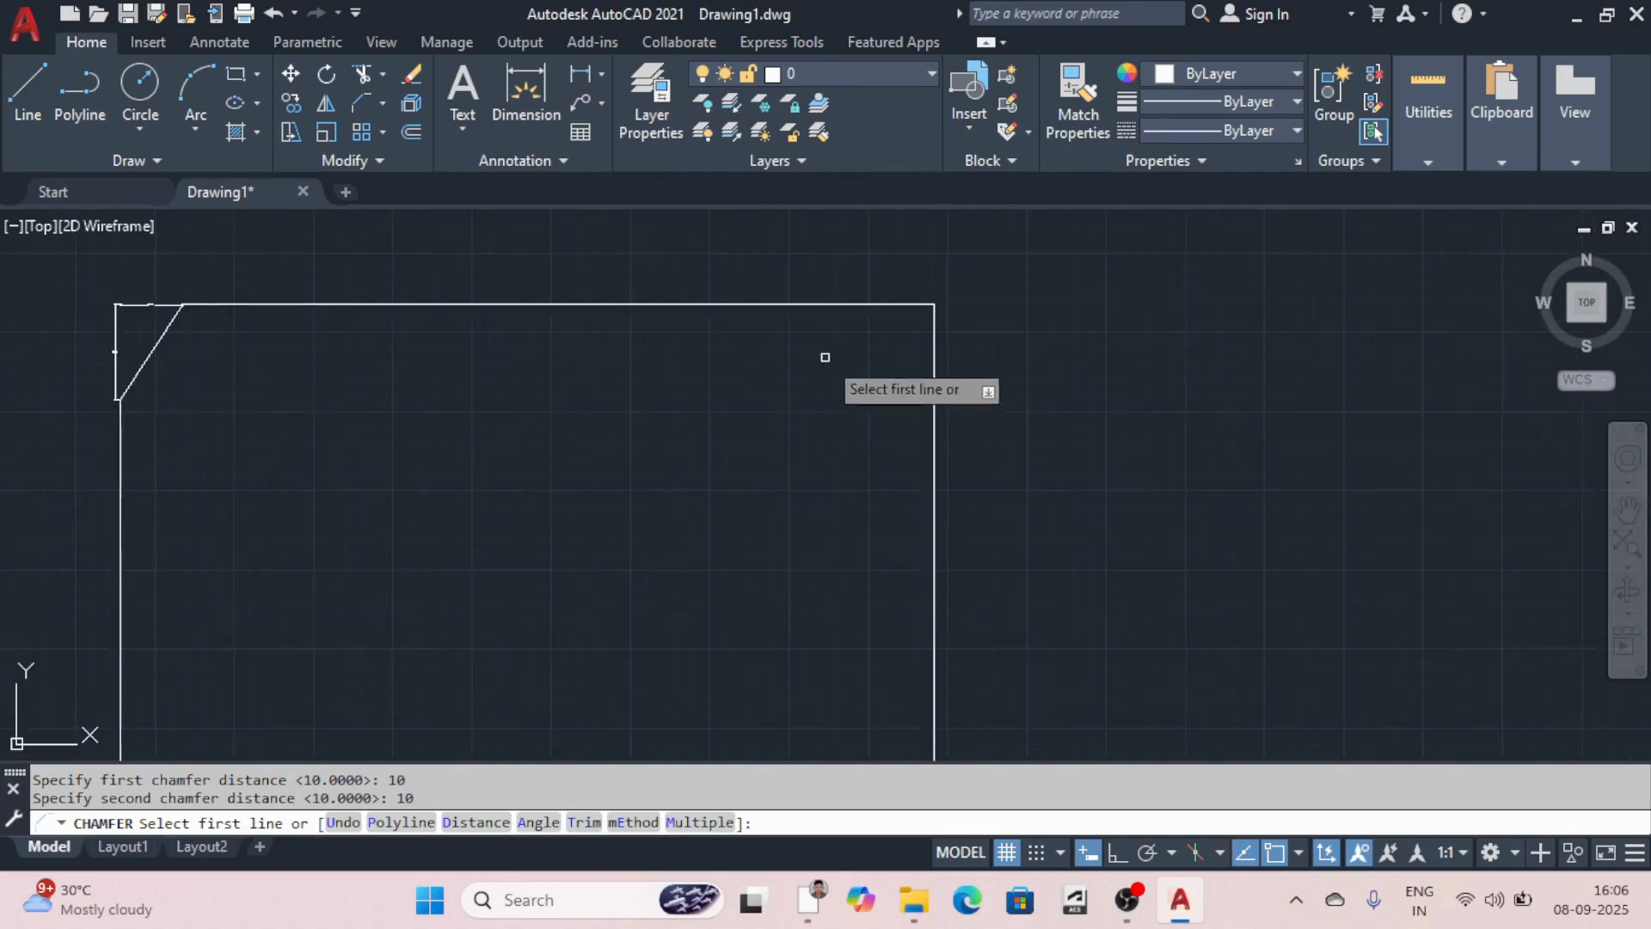
{"action": "left_click", "coordinate": [699, 823]}
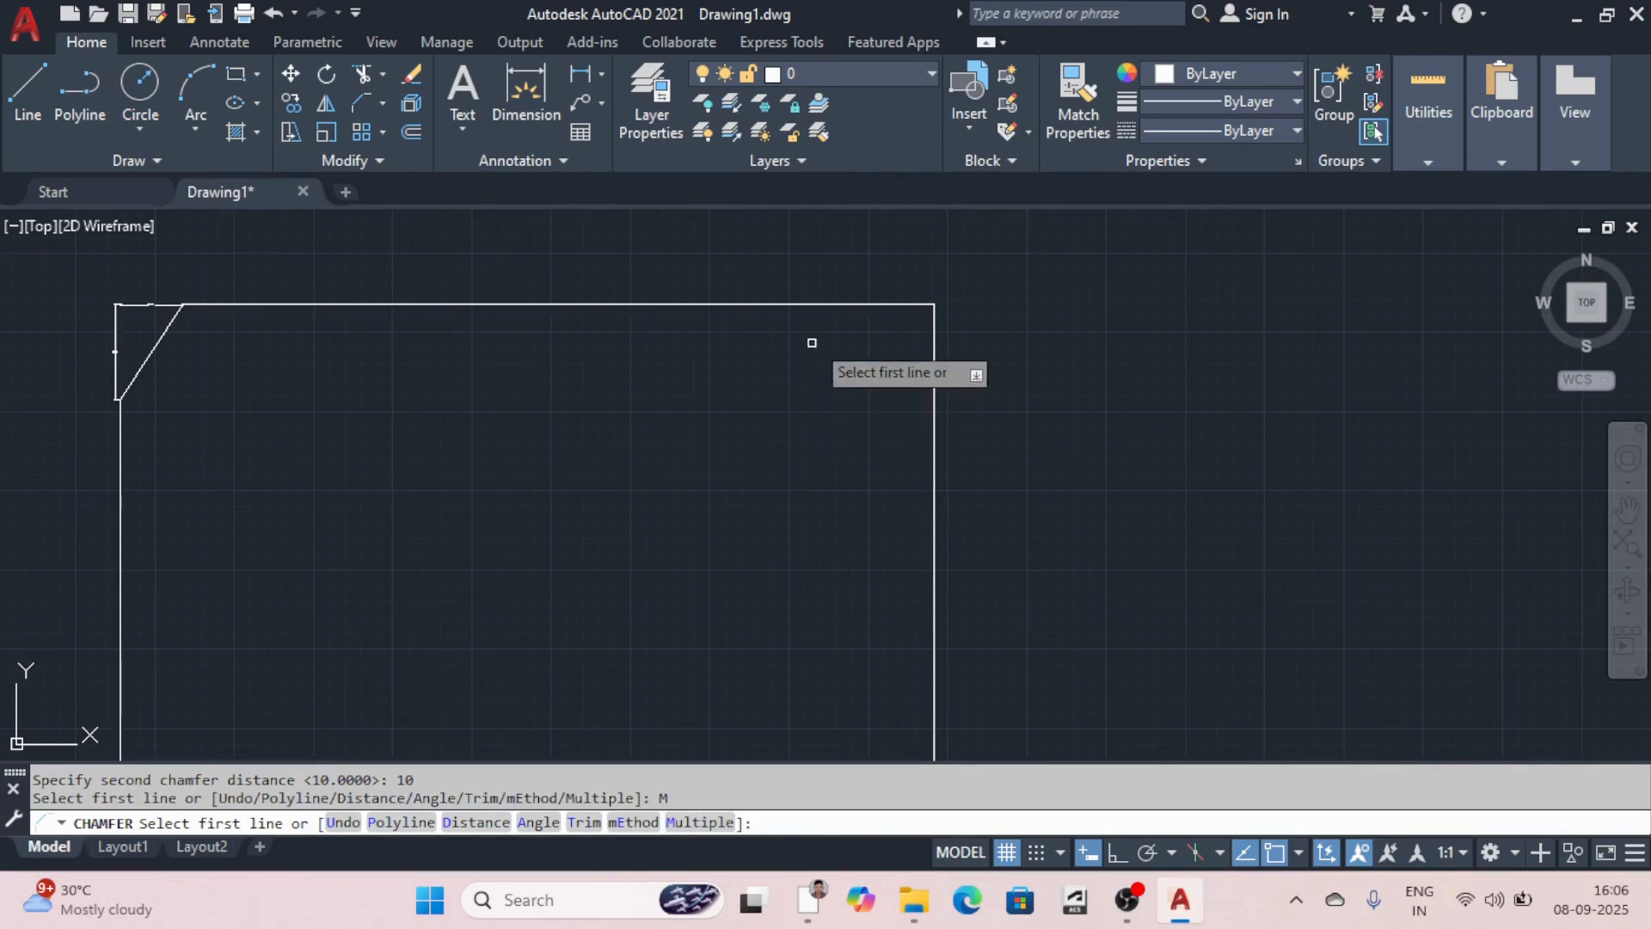
{"action": "left_click", "coordinate": [851, 304]}
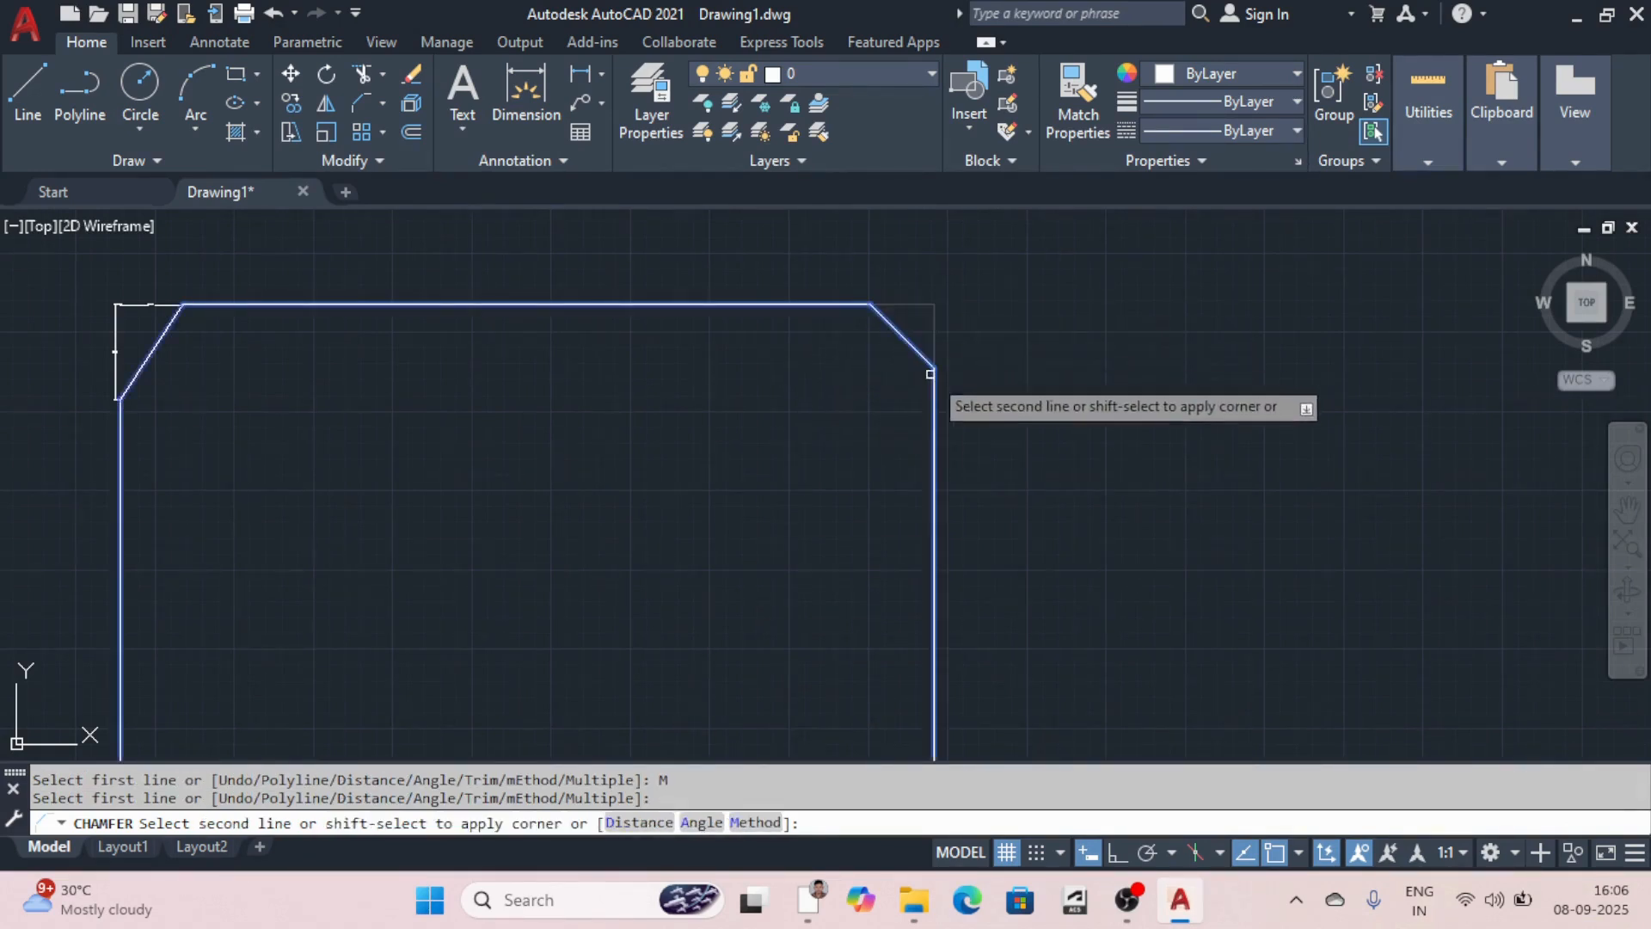
{"action": "left_click", "coordinate": [934, 371]}
Step: Chamfer the lower rectangle's bottom-right and bottom-left corners with the same 10 by 10 distances
{"action": "scroll", "coordinate": [868, 383], "scroll_direction": "down", "scroll_amount": 8}
{"action": "scroll", "coordinate": [877, 441], "scroll_direction": "up", "scroll_amount": 4}
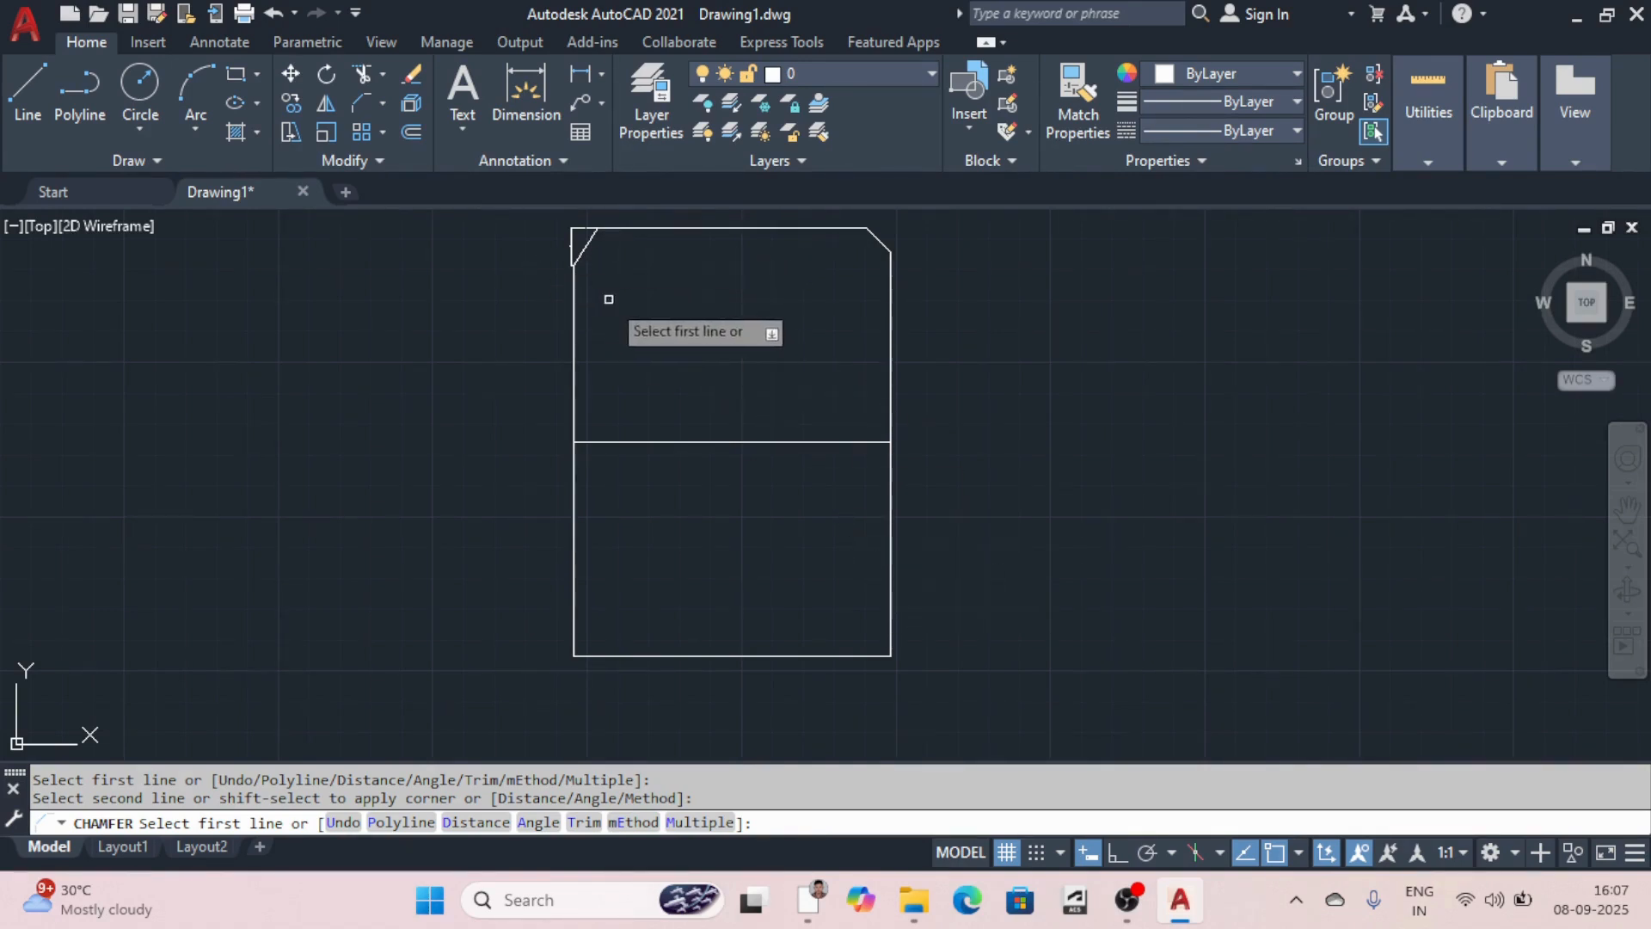
{"action": "left_click", "coordinate": [890, 619]}
{"action": "left_click", "coordinate": [862, 656]}
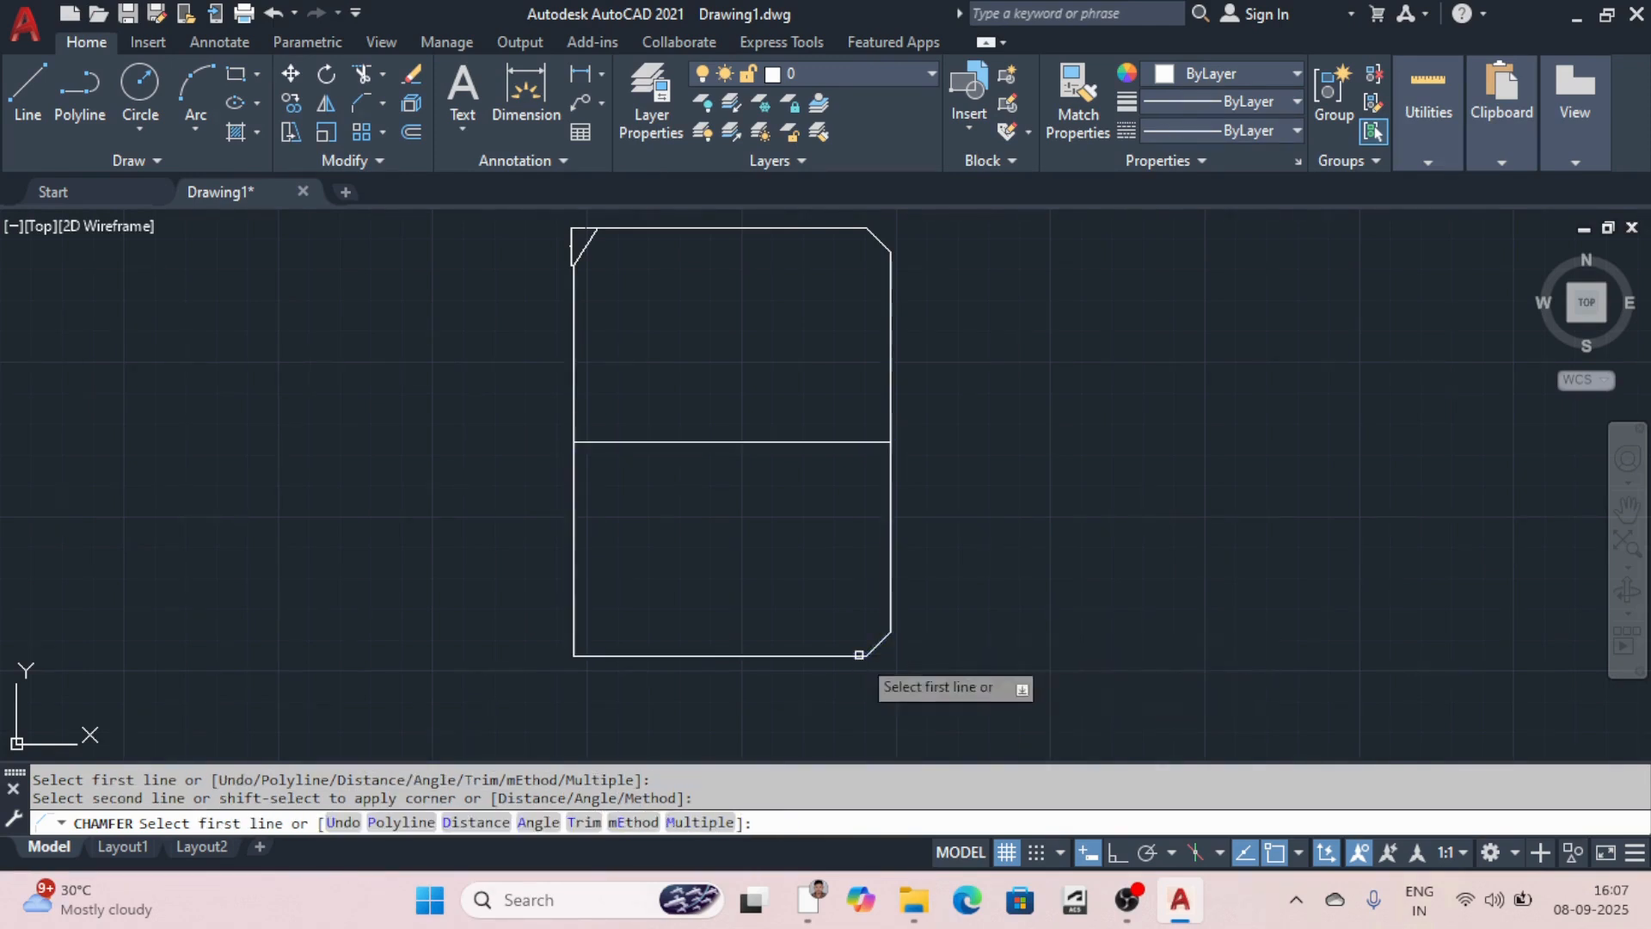
{"action": "left_click", "coordinate": [696, 658]}
{"action": "left_click", "coordinate": [572, 624]}
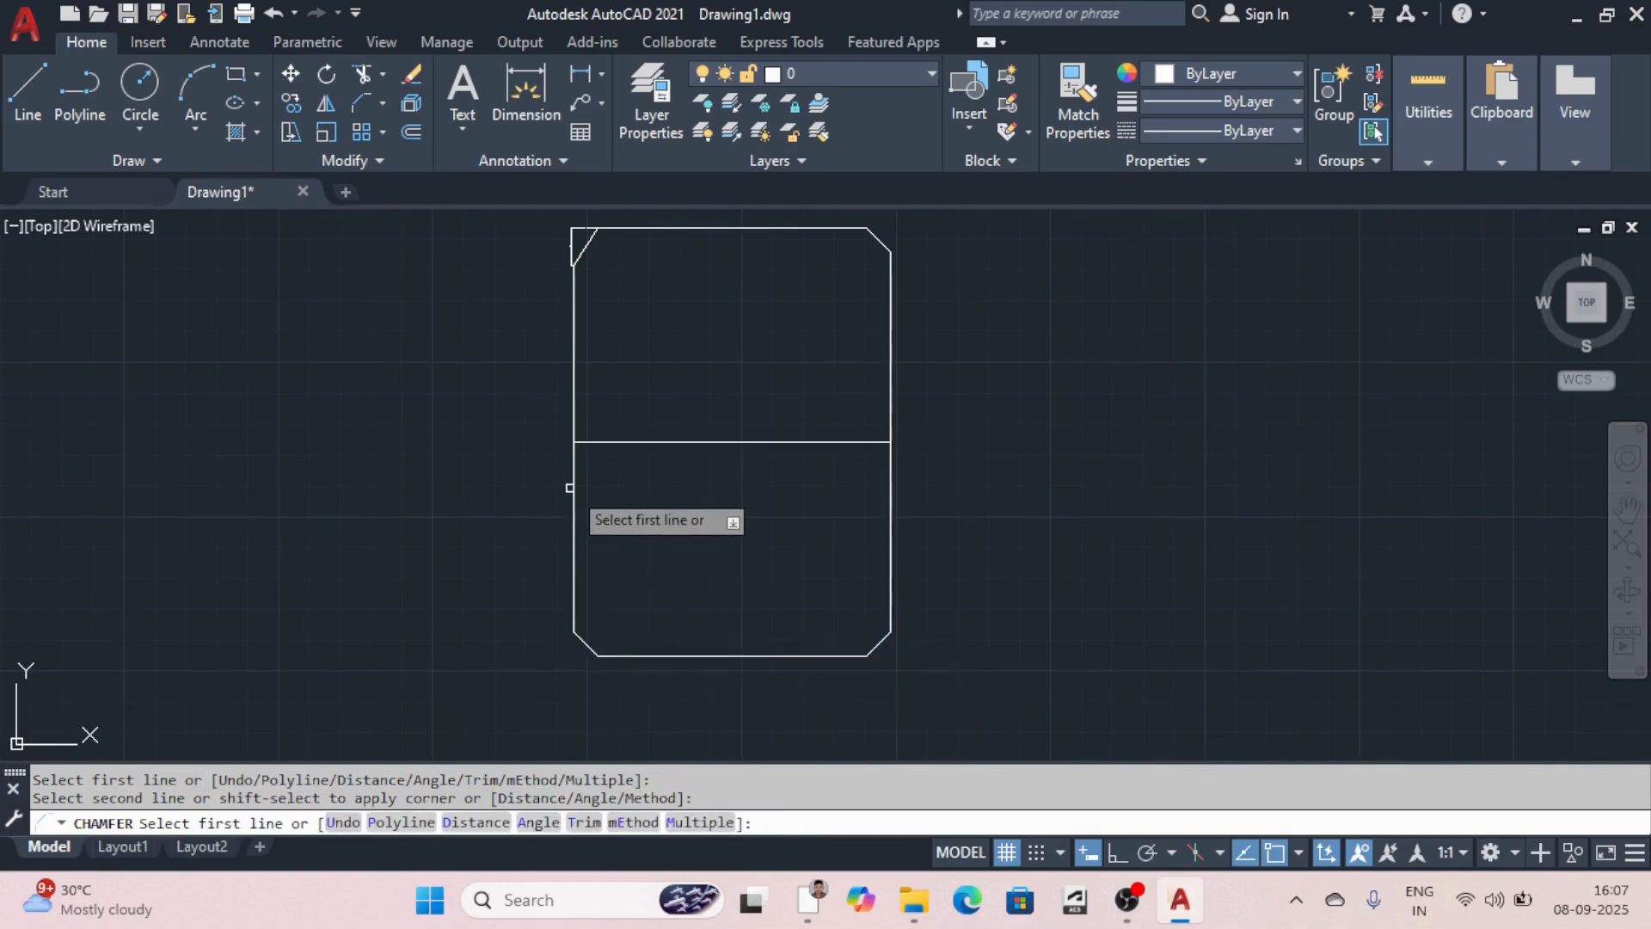
Step: Chamfer the lower rectangle's top-left and top-right corners with the same 10 by 10 distances
{"action": "left_click", "coordinate": [572, 483]}
{"action": "left_click", "coordinate": [701, 443]}
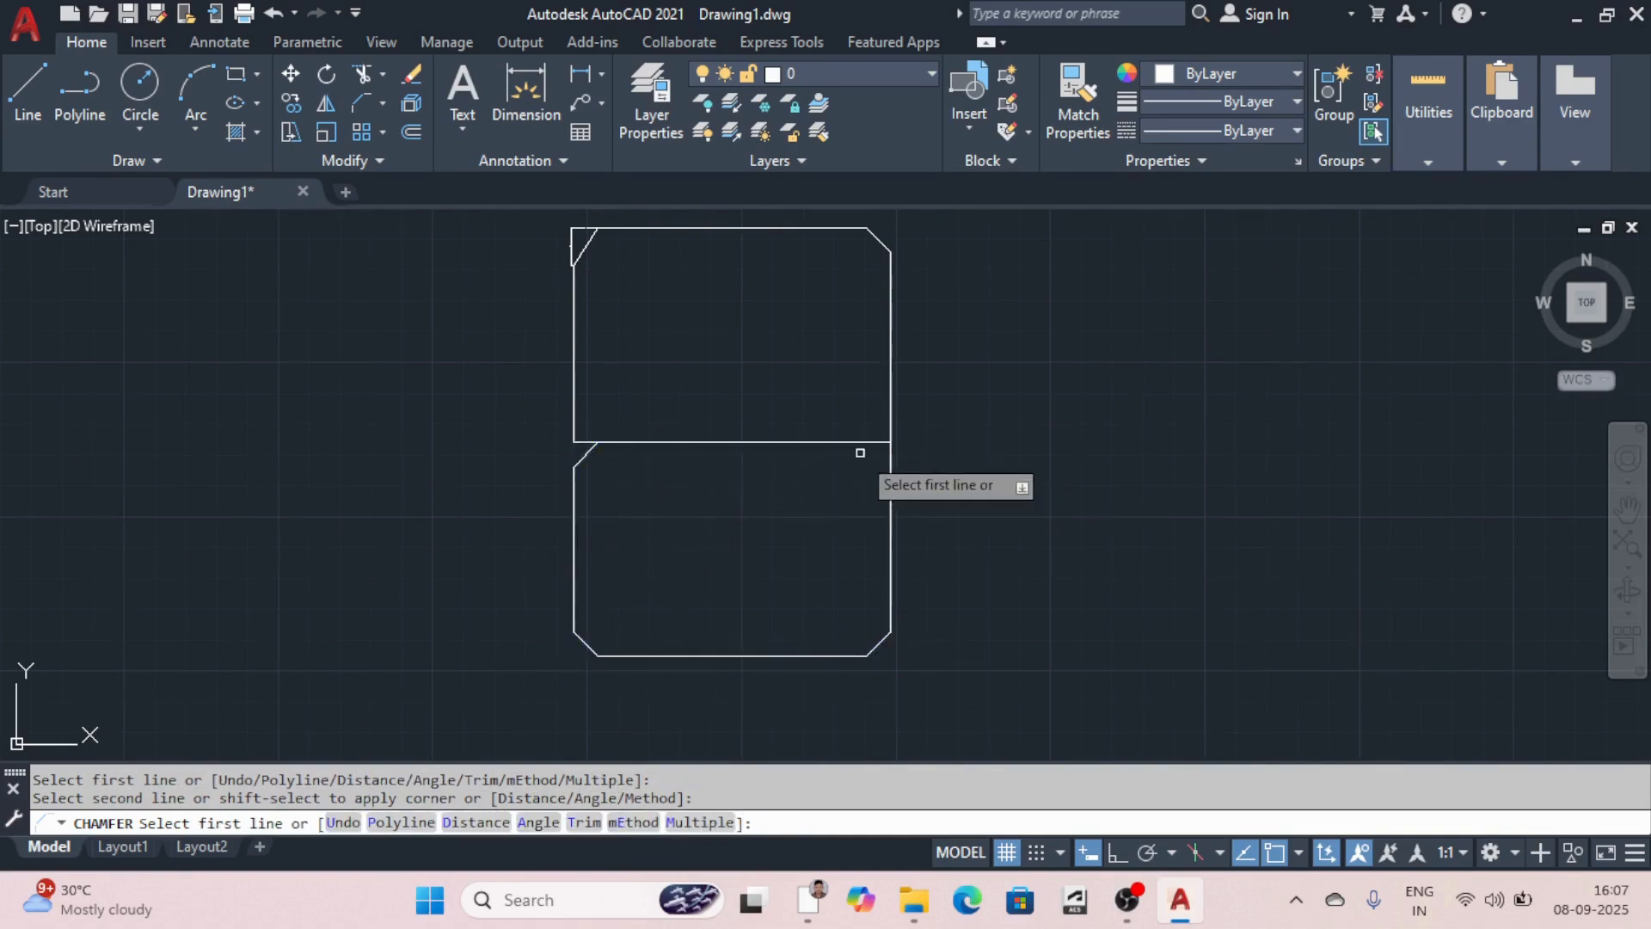
{"action": "left_click", "coordinate": [854, 443]}
{"action": "left_click", "coordinate": [891, 479]}
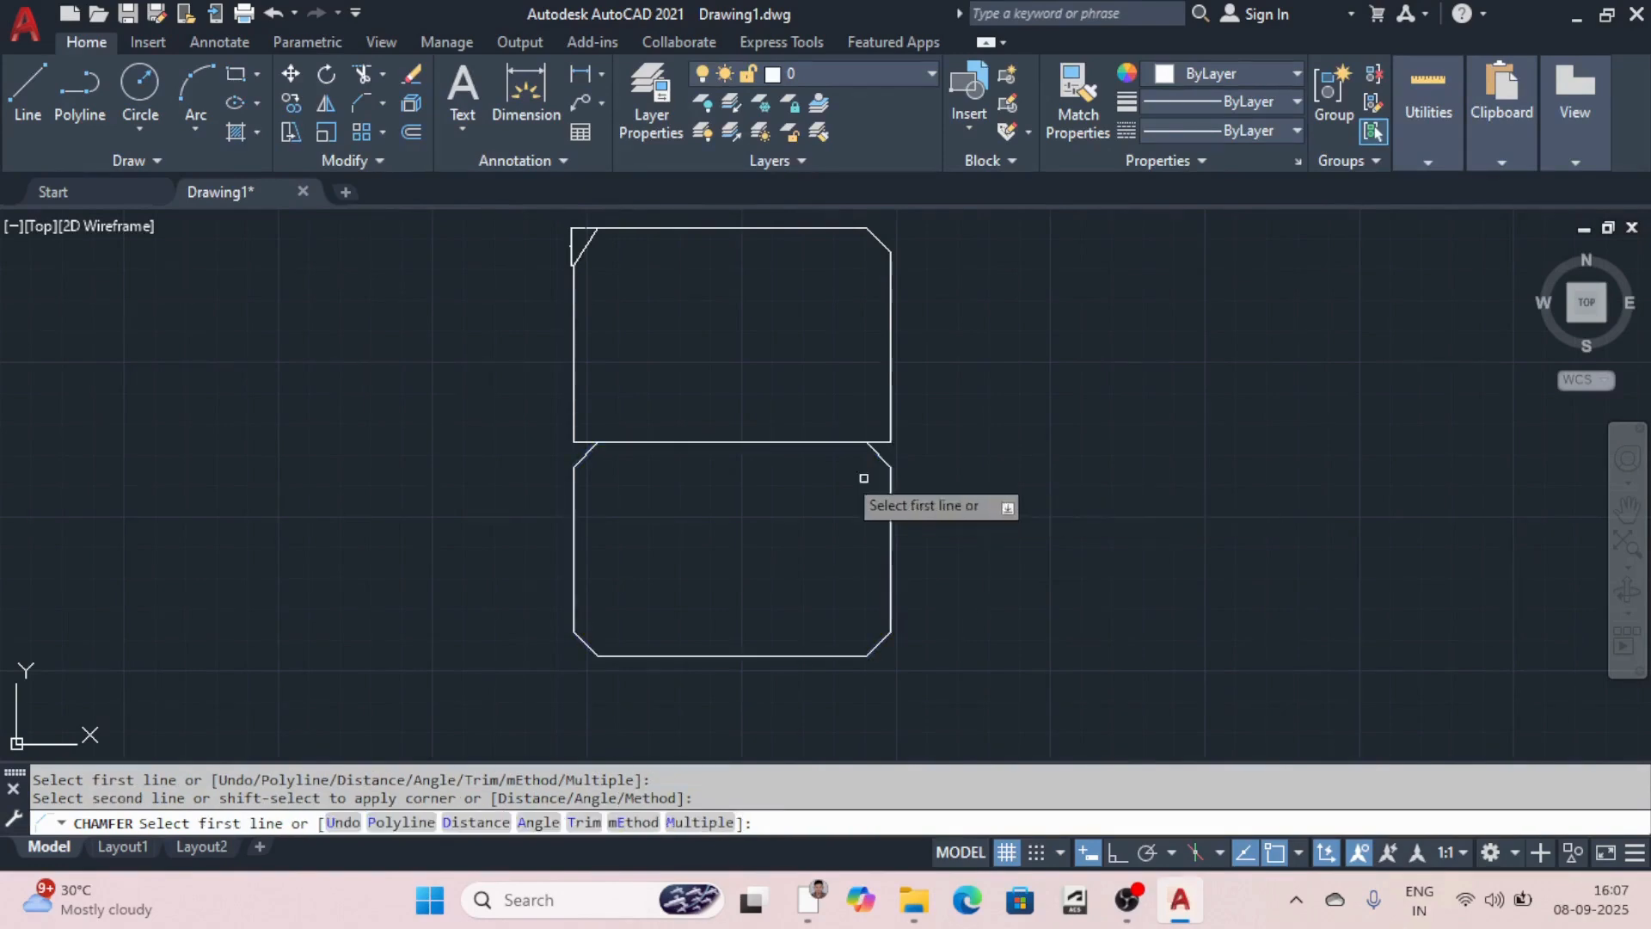
Step: Chamfer the upper rectangle's bottom-left and bottom-right corners at 10 by 10, and end the Chamfer command
{"action": "left_click", "coordinate": [572, 396]}
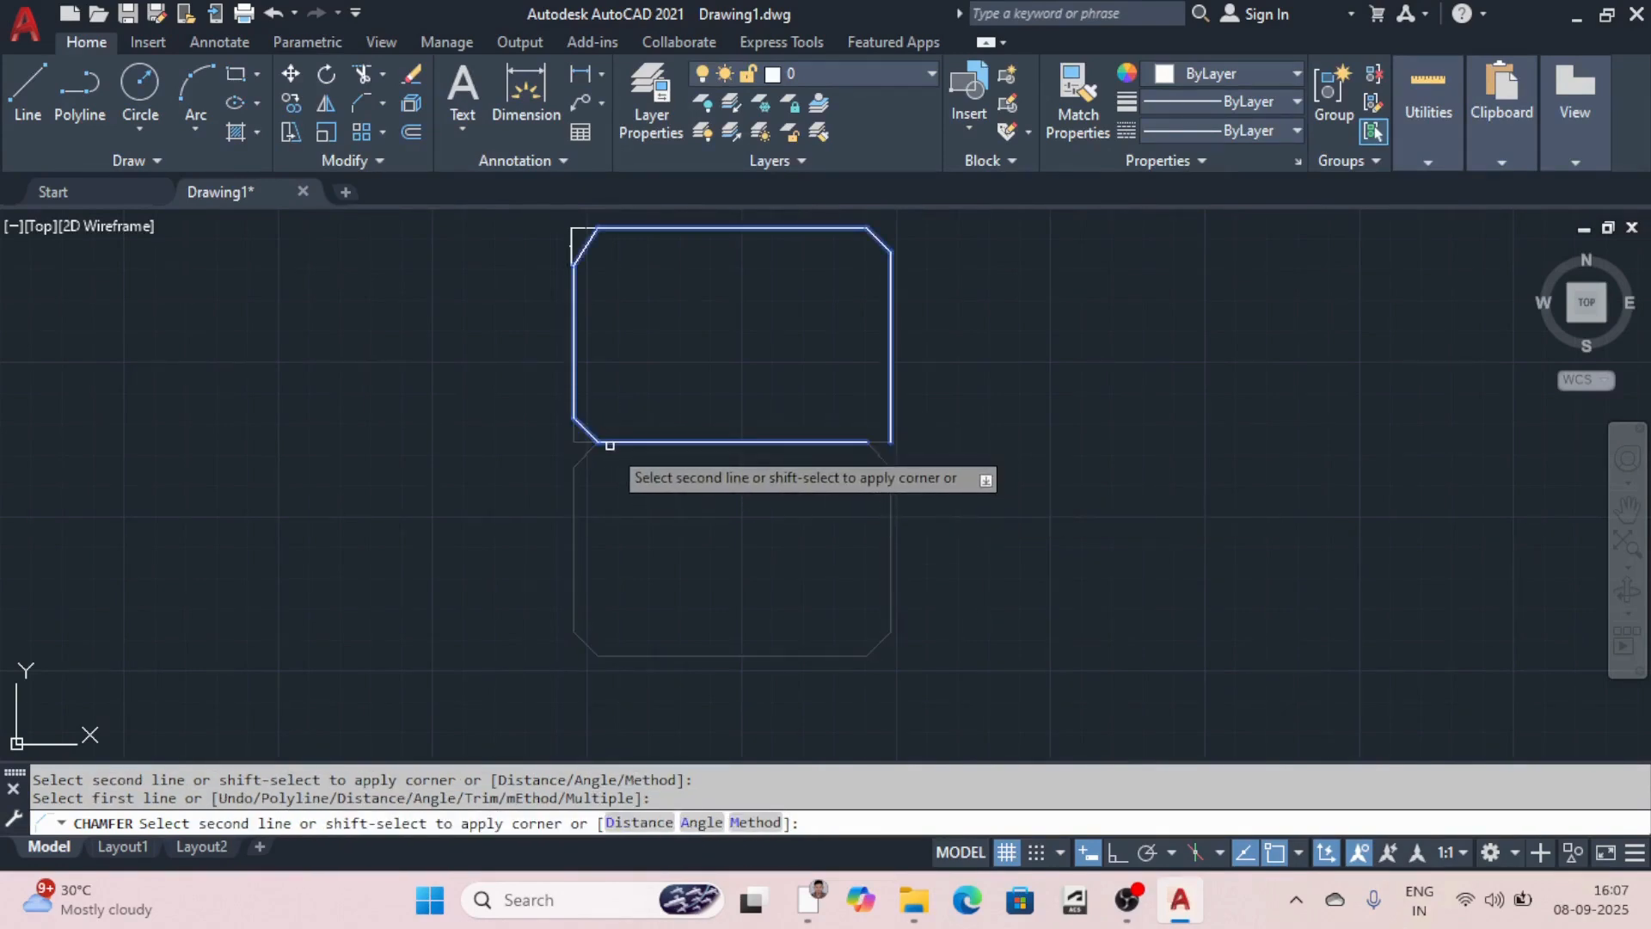
{"action": "left_click", "coordinate": [615, 442]}
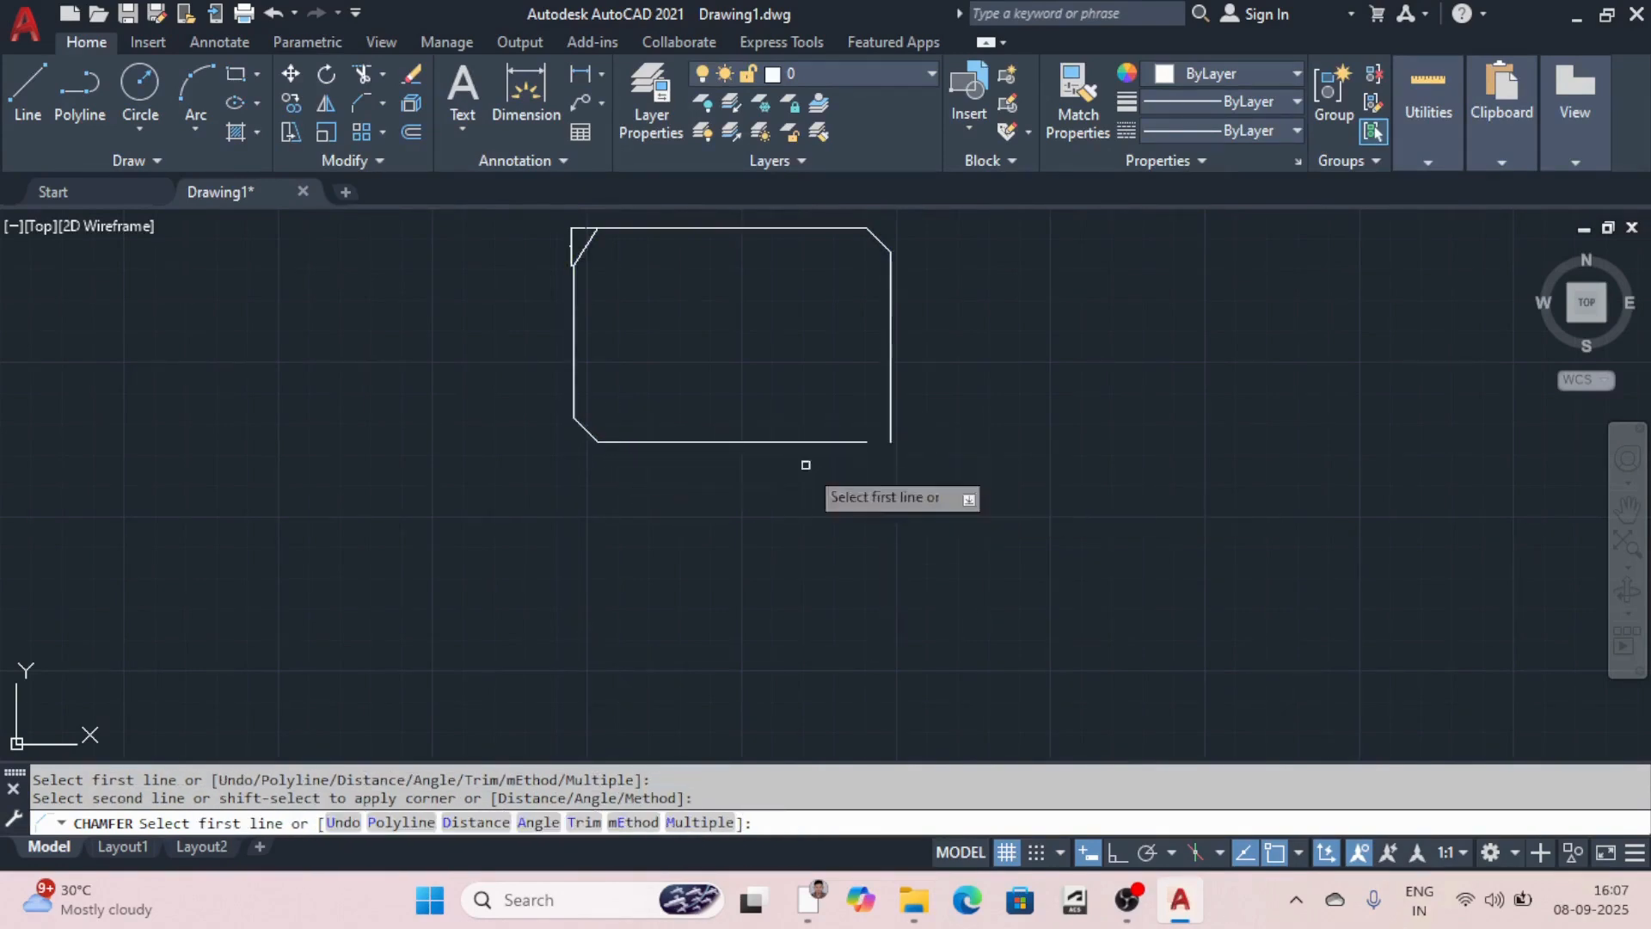
{"action": "left_click", "coordinate": [889, 410]}
{"action": "left_click", "coordinate": [858, 442]}
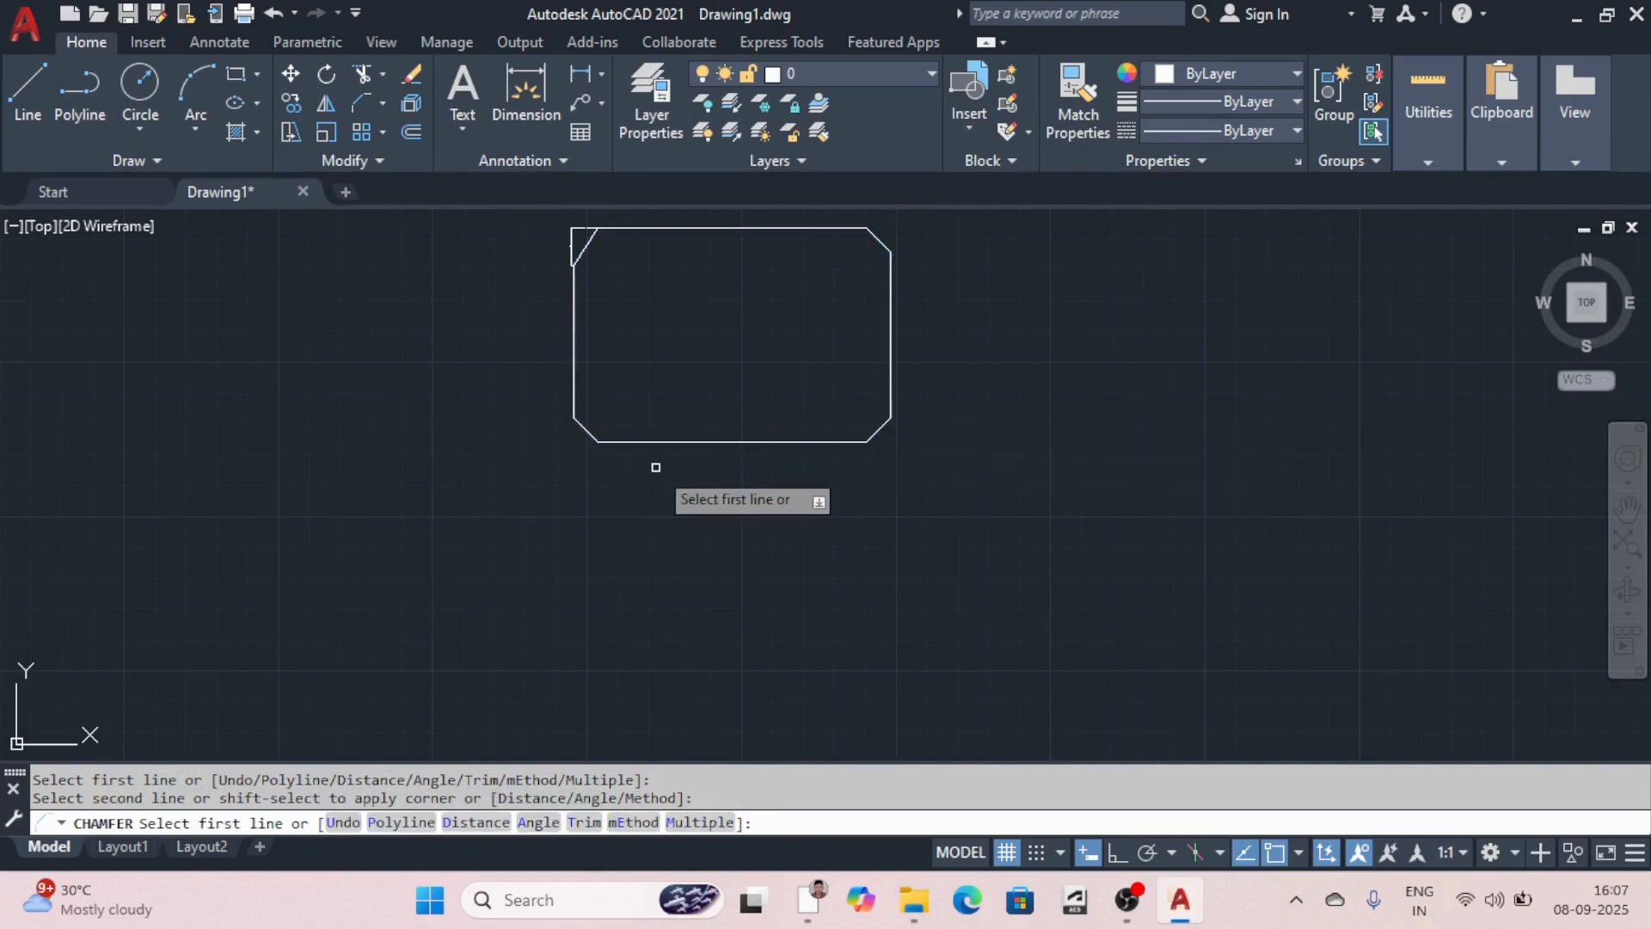
{"action": "scroll", "coordinate": [776, 417], "scroll_direction": "down", "scroll_amount": 4}
{"action": "scroll", "coordinate": [813, 383], "scroll_direction": "up", "scroll_amount": 4}
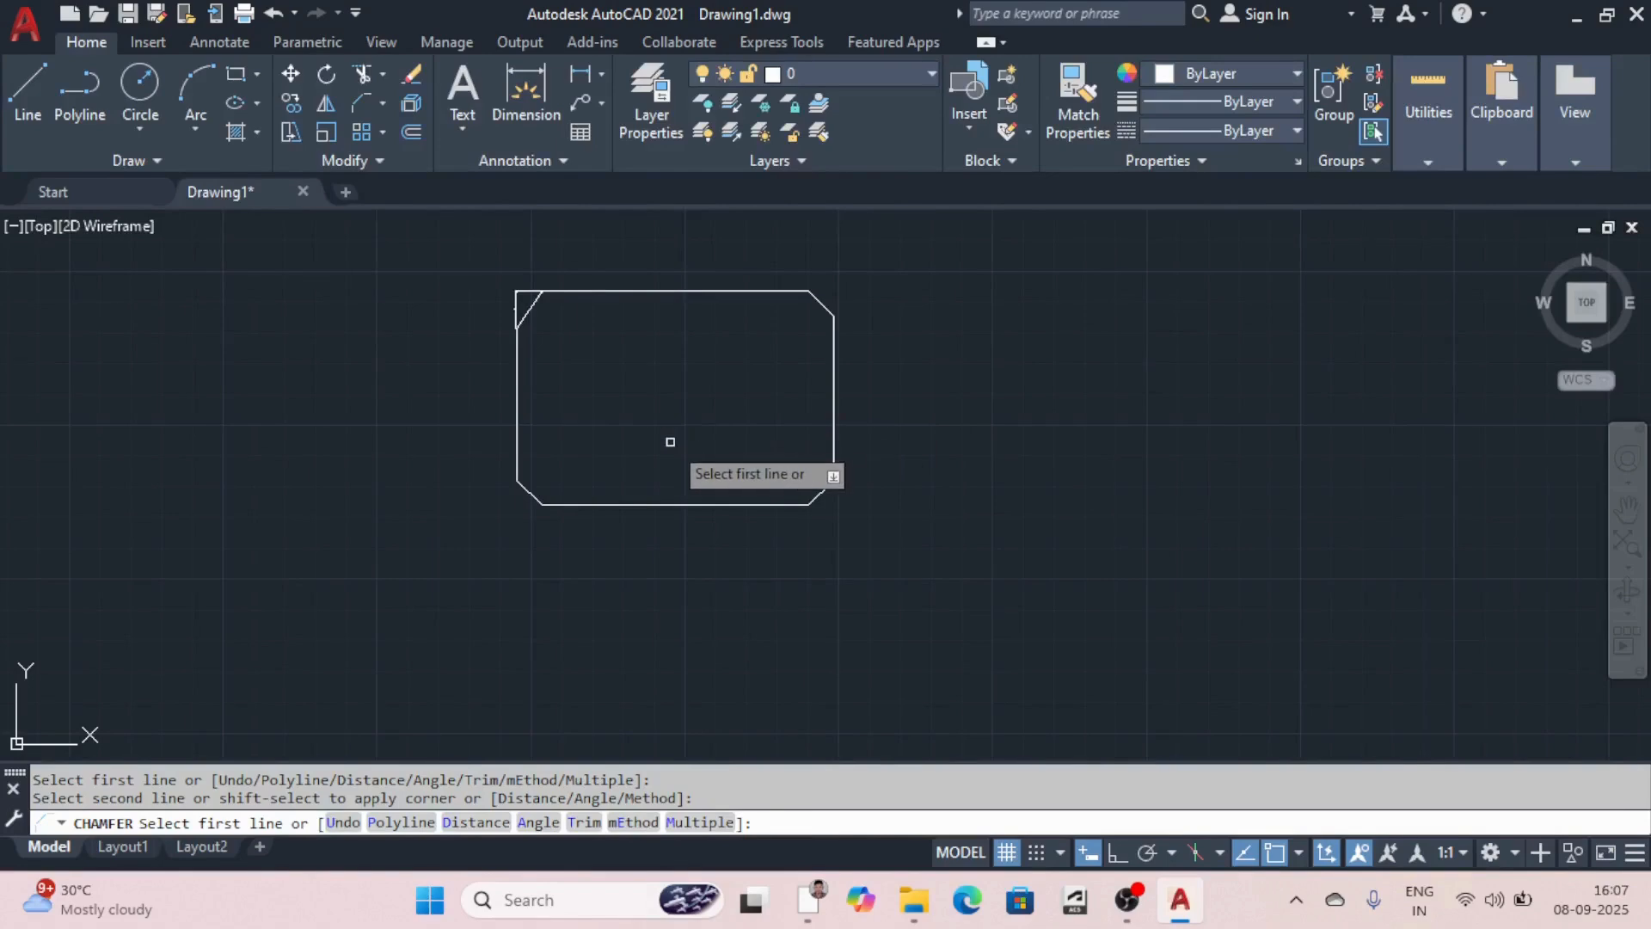
{"action": "key", "text": "Escape"}
{"action": "key", "text": "Escape"}
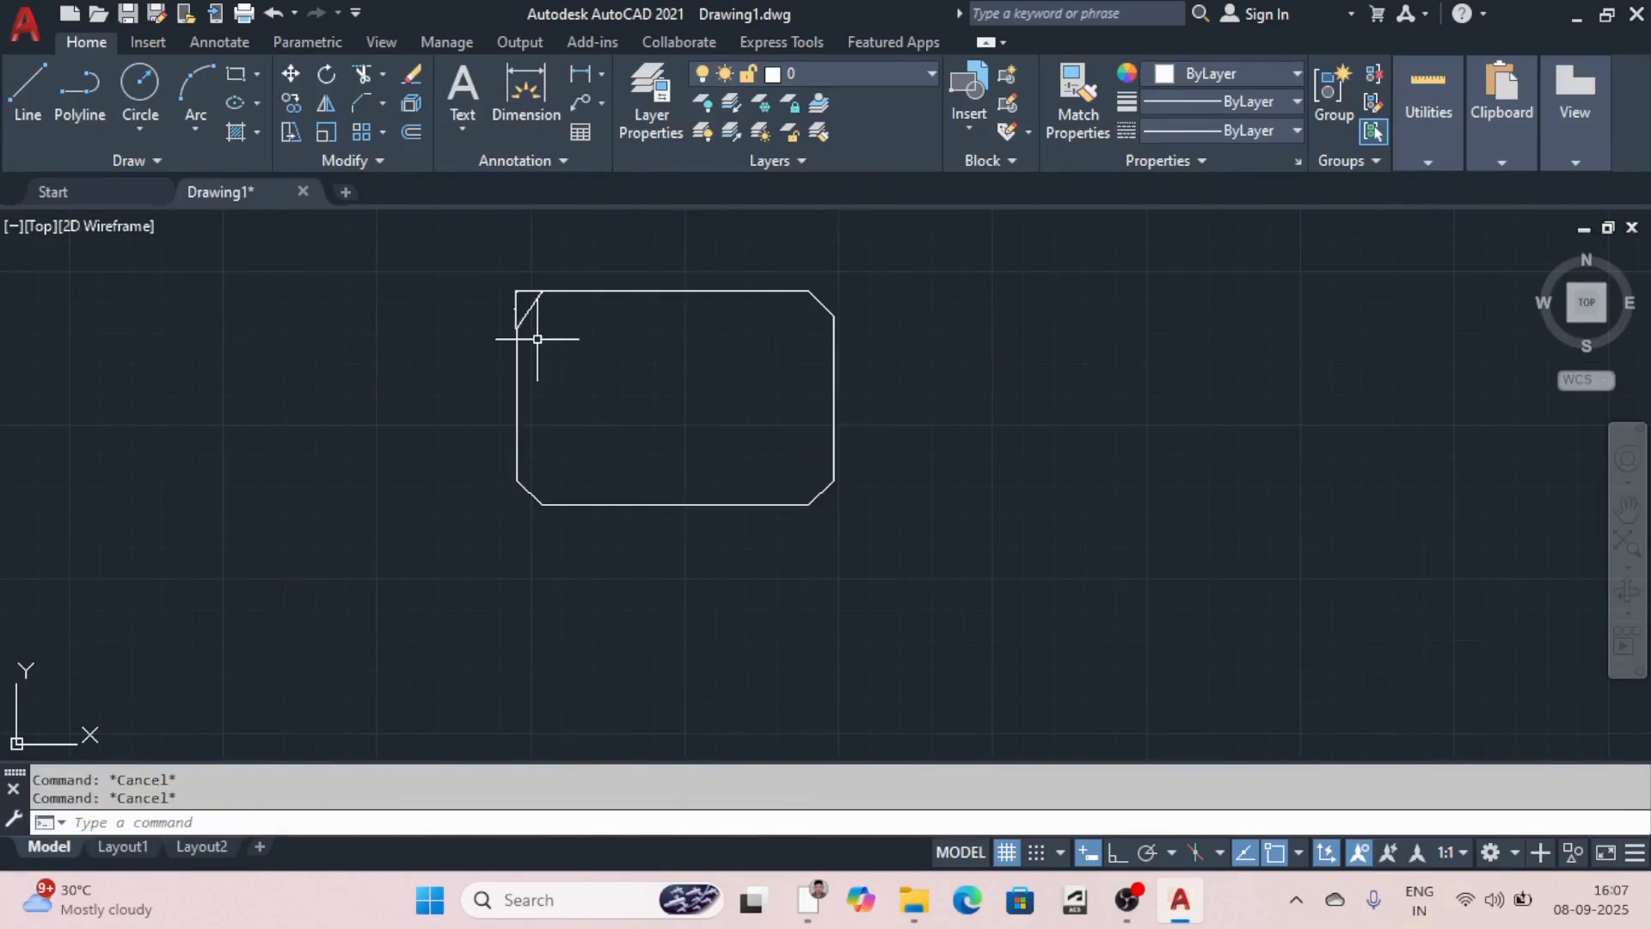
Step: Erase the chamfered rectangle together with the extra lines at its top-left corner
{"action": "left_click", "coordinate": [467, 253]}
{"action": "left_click", "coordinate": [949, 621]}
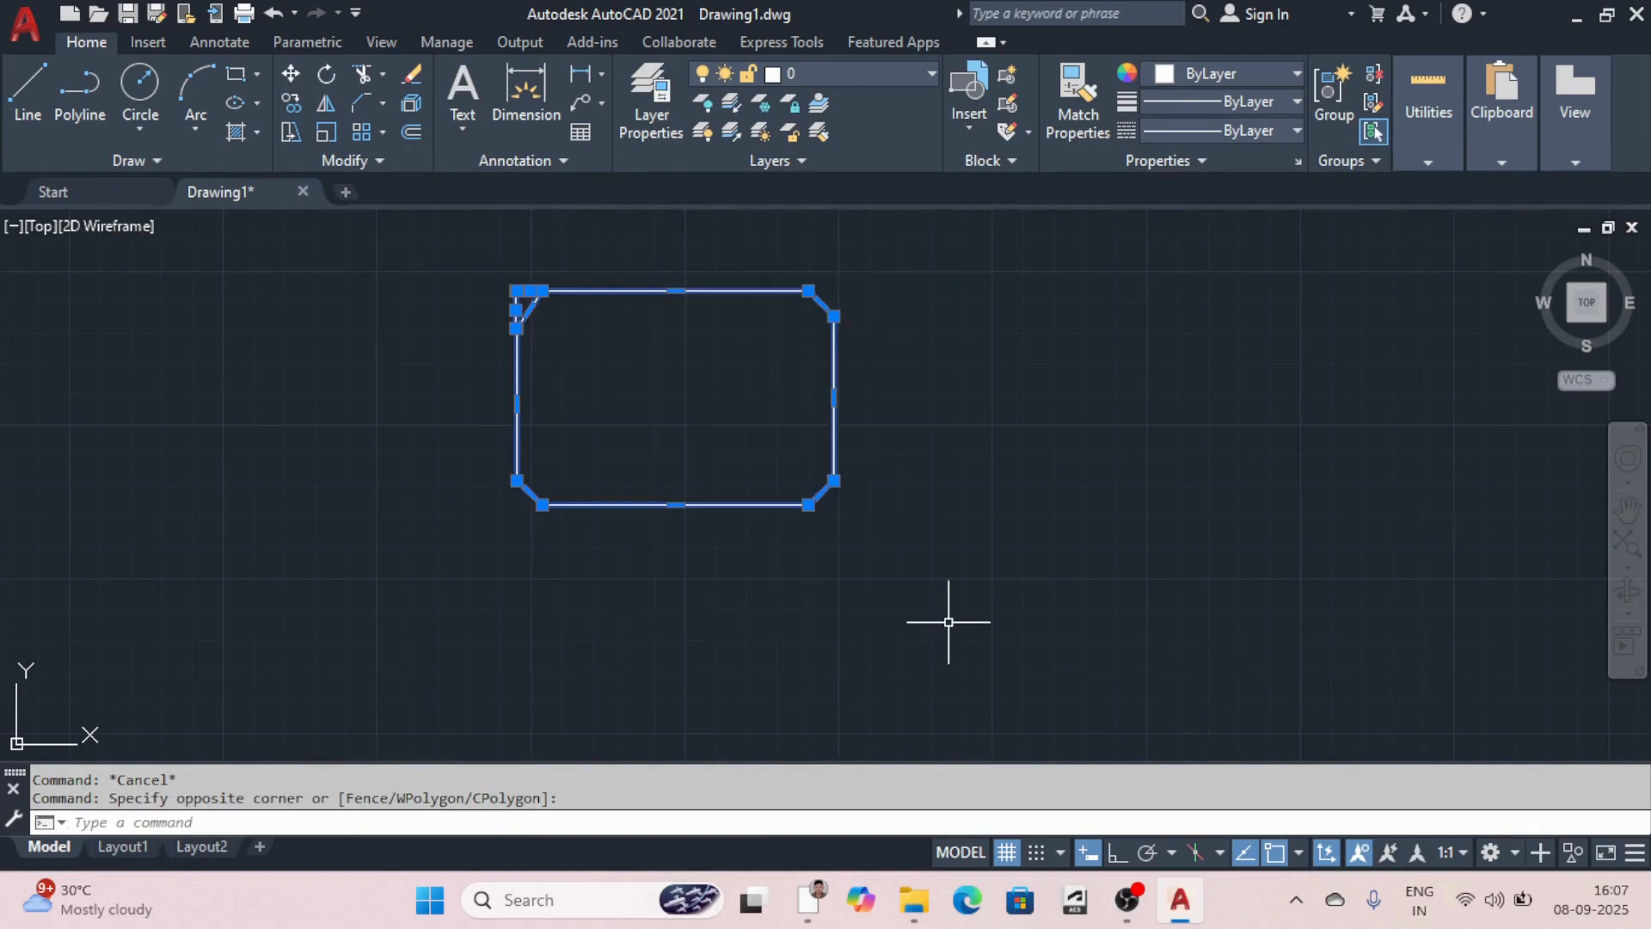
{"action": "key", "text": "Delete"}
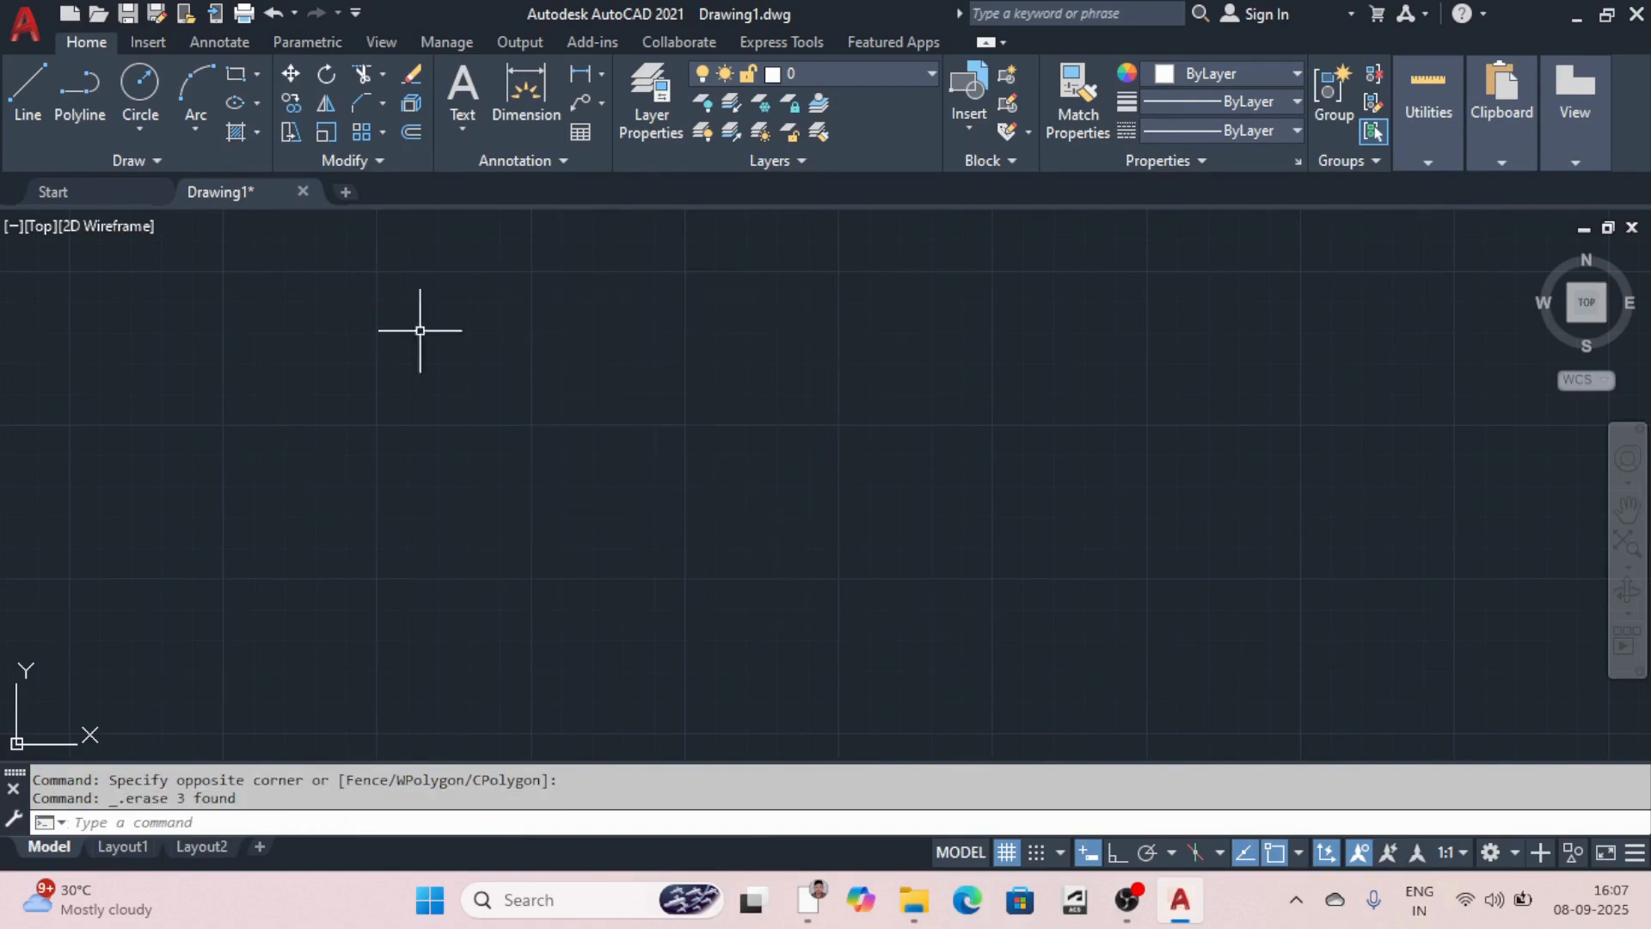
Step: Draw a long, nearly horizontal line across the middle of the empty drawing area
{"action": "left_click", "coordinate": [383, 104]}
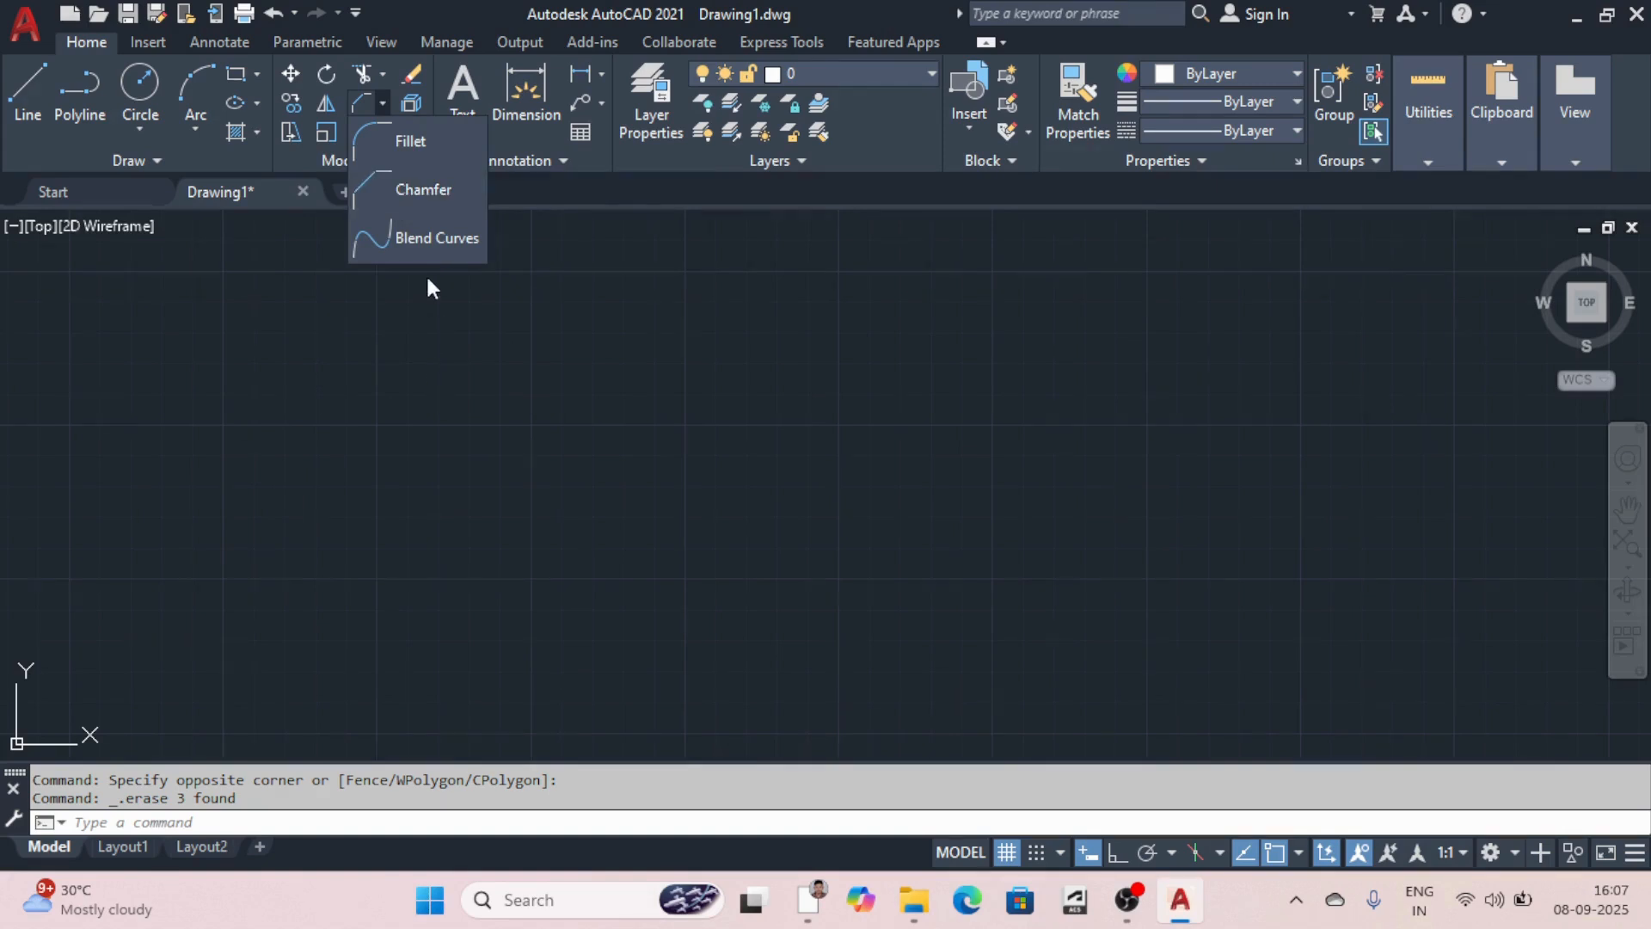
{"action": "left_click", "coordinate": [549, 600]}
{"action": "type", "text": "L"}
{"action": "key", "text": "Return"}
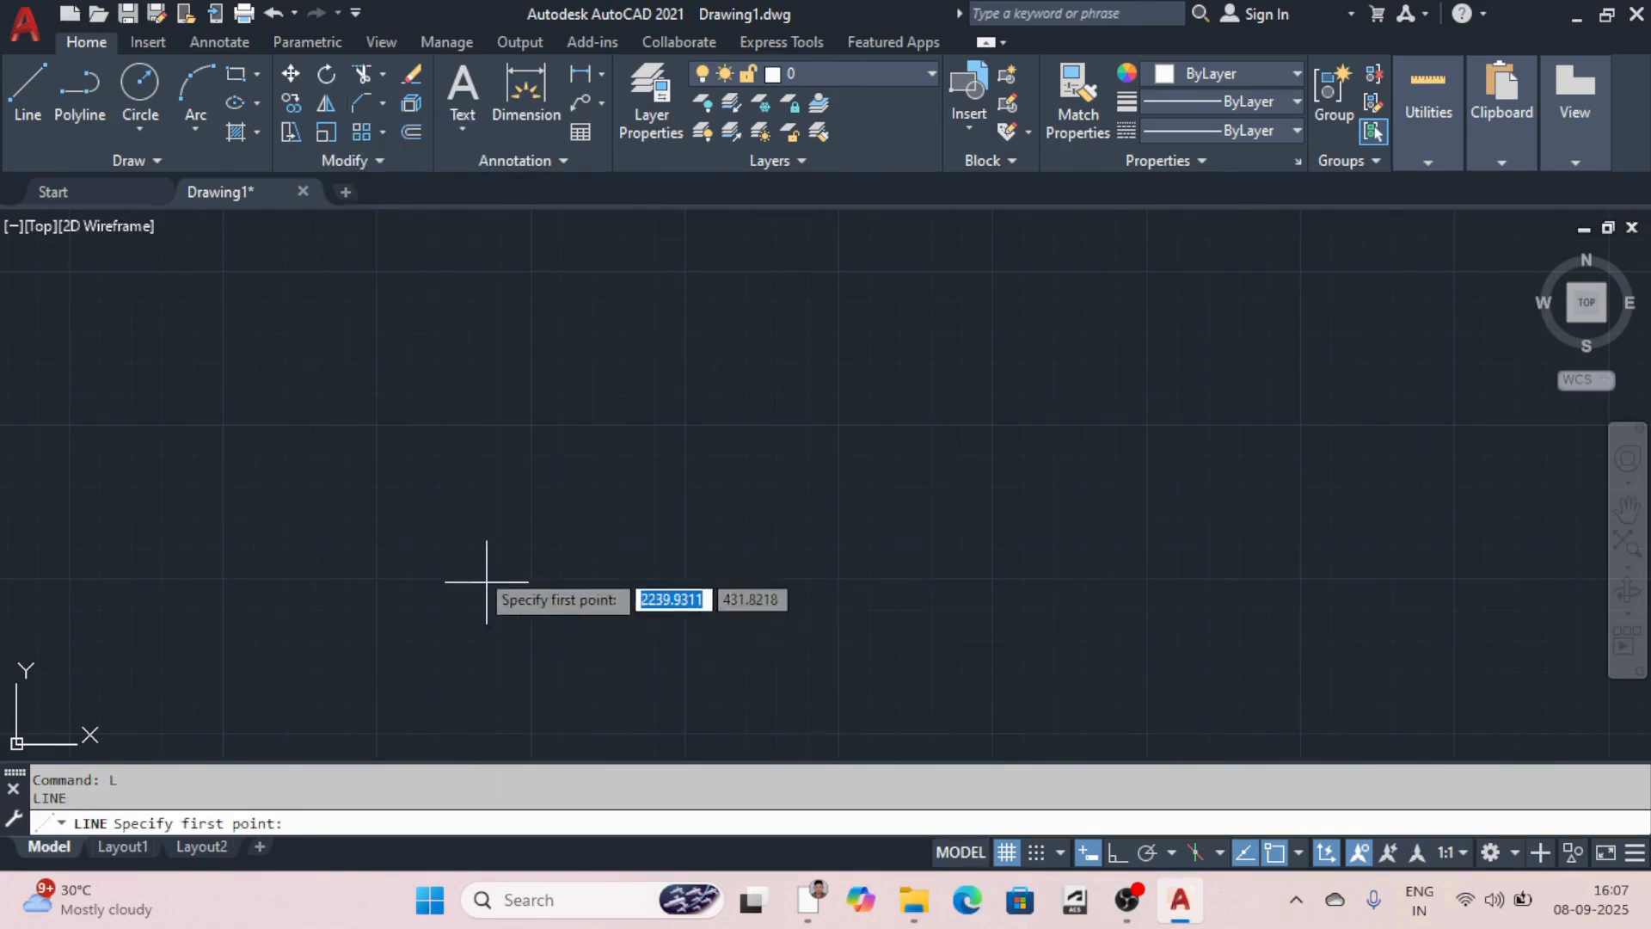
{"action": "left_click", "coordinate": [472, 533]}
{"action": "left_click", "coordinate": [1218, 520]}
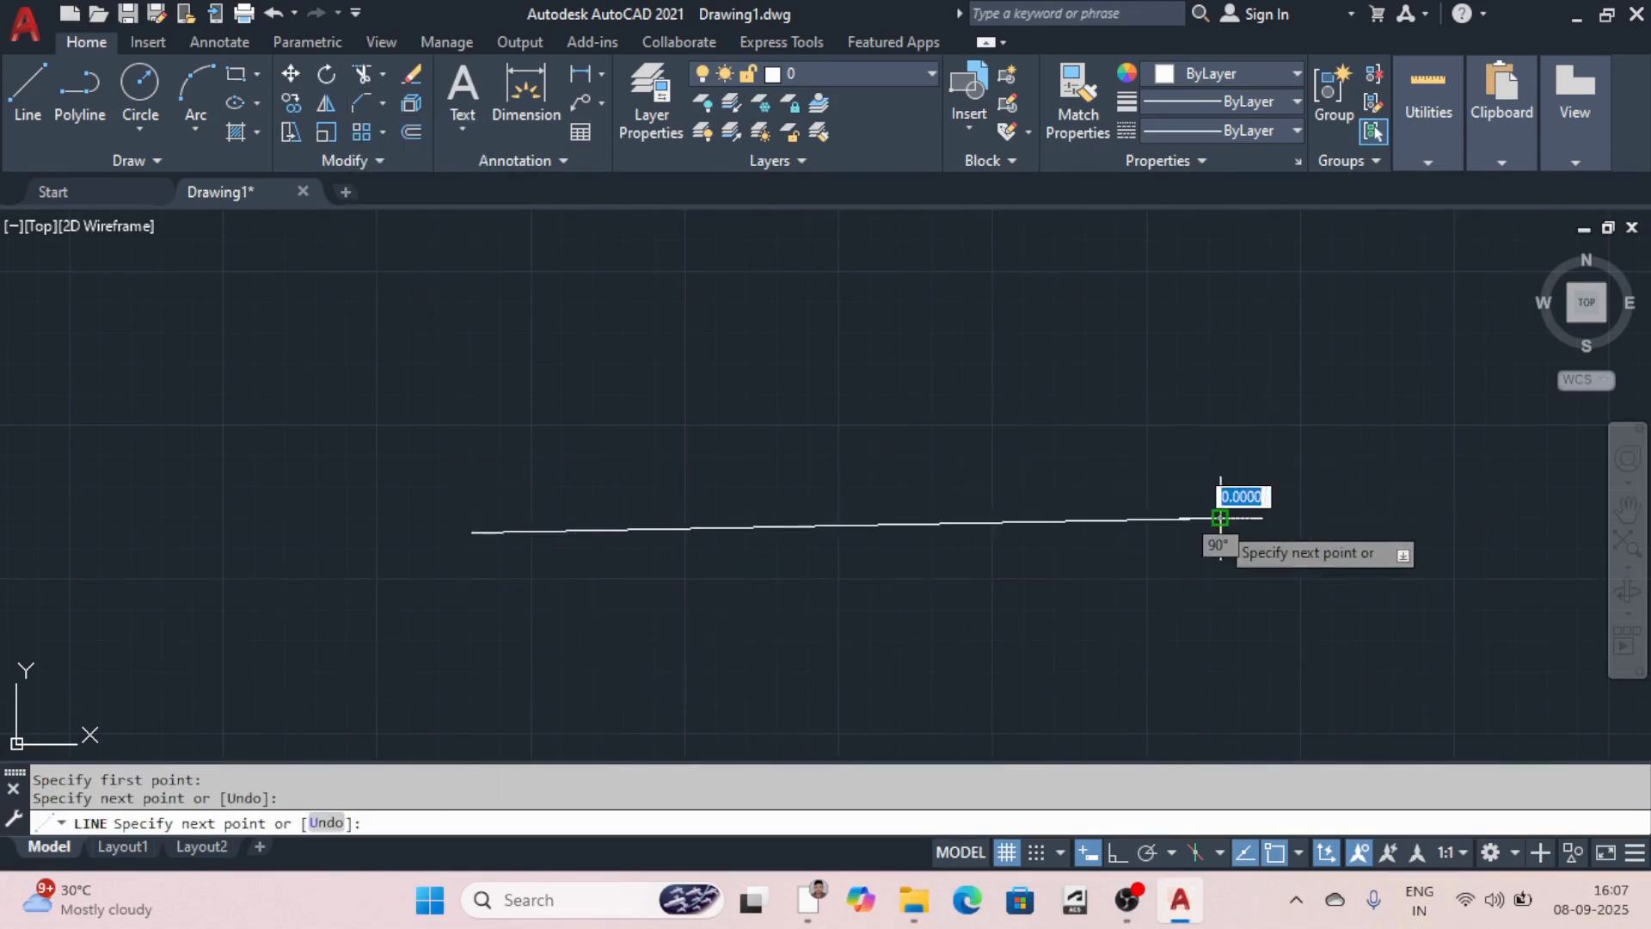
{"action": "key", "text": "Escape"}
Step: Draw a shorter line above the long line's left part, sloping down to the right
{"action": "type", "text": "l"}
{"action": "key", "text": "Return"}
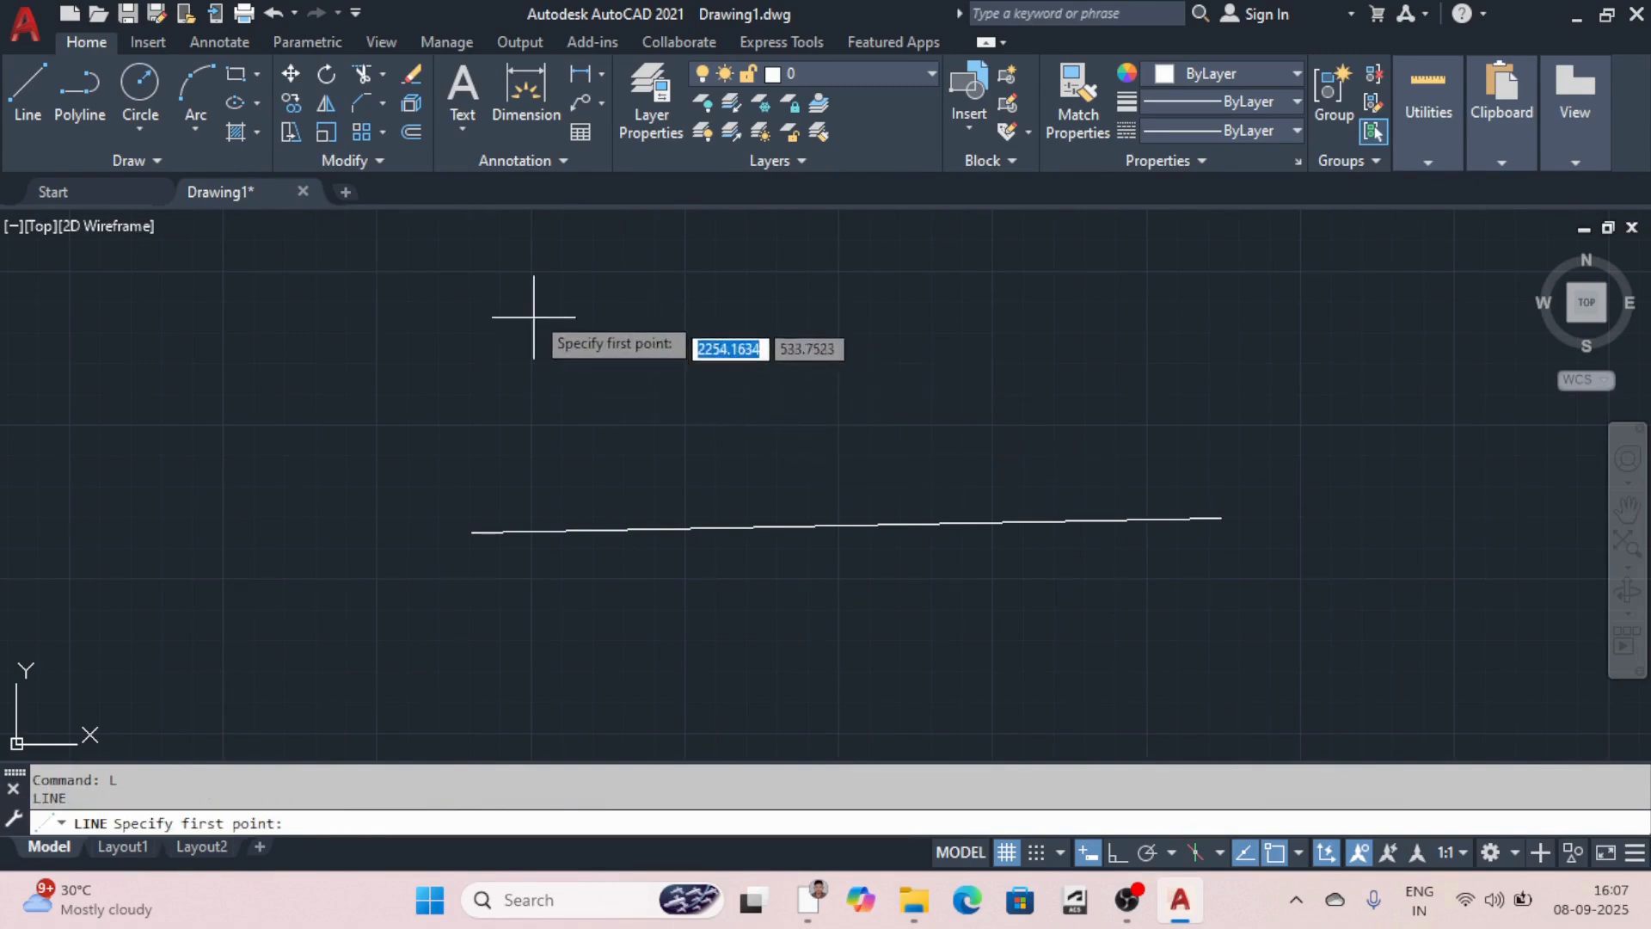
{"action": "left_click", "coordinate": [362, 308]}
{"action": "left_click", "coordinate": [645, 362]}
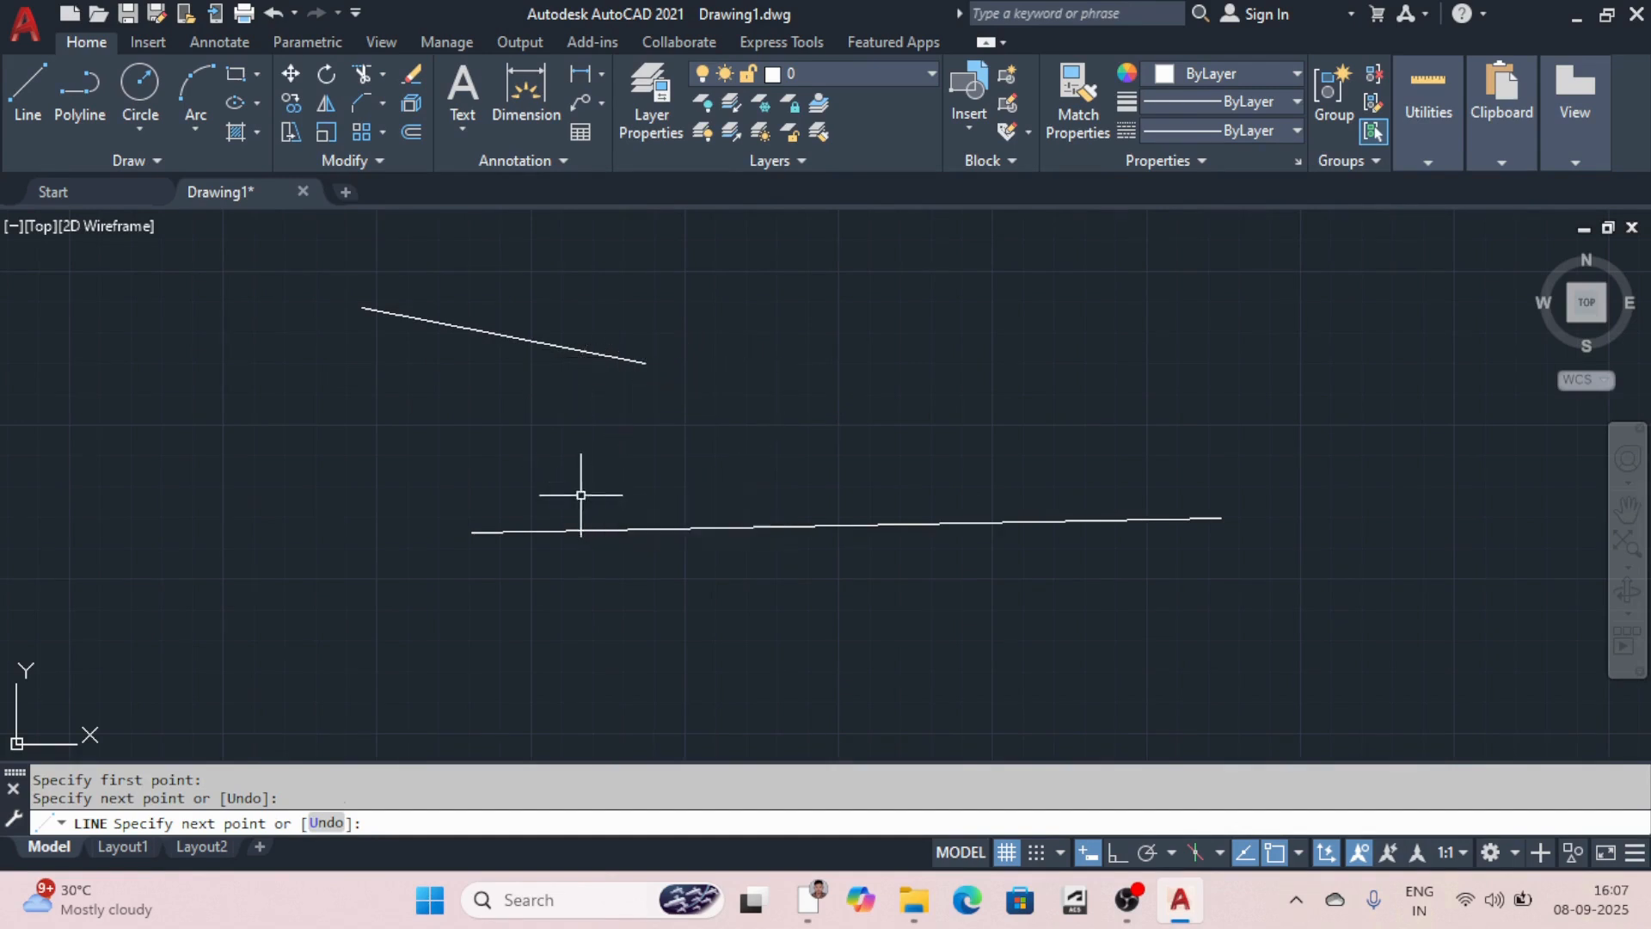
{"action": "key", "text": "Escape"}
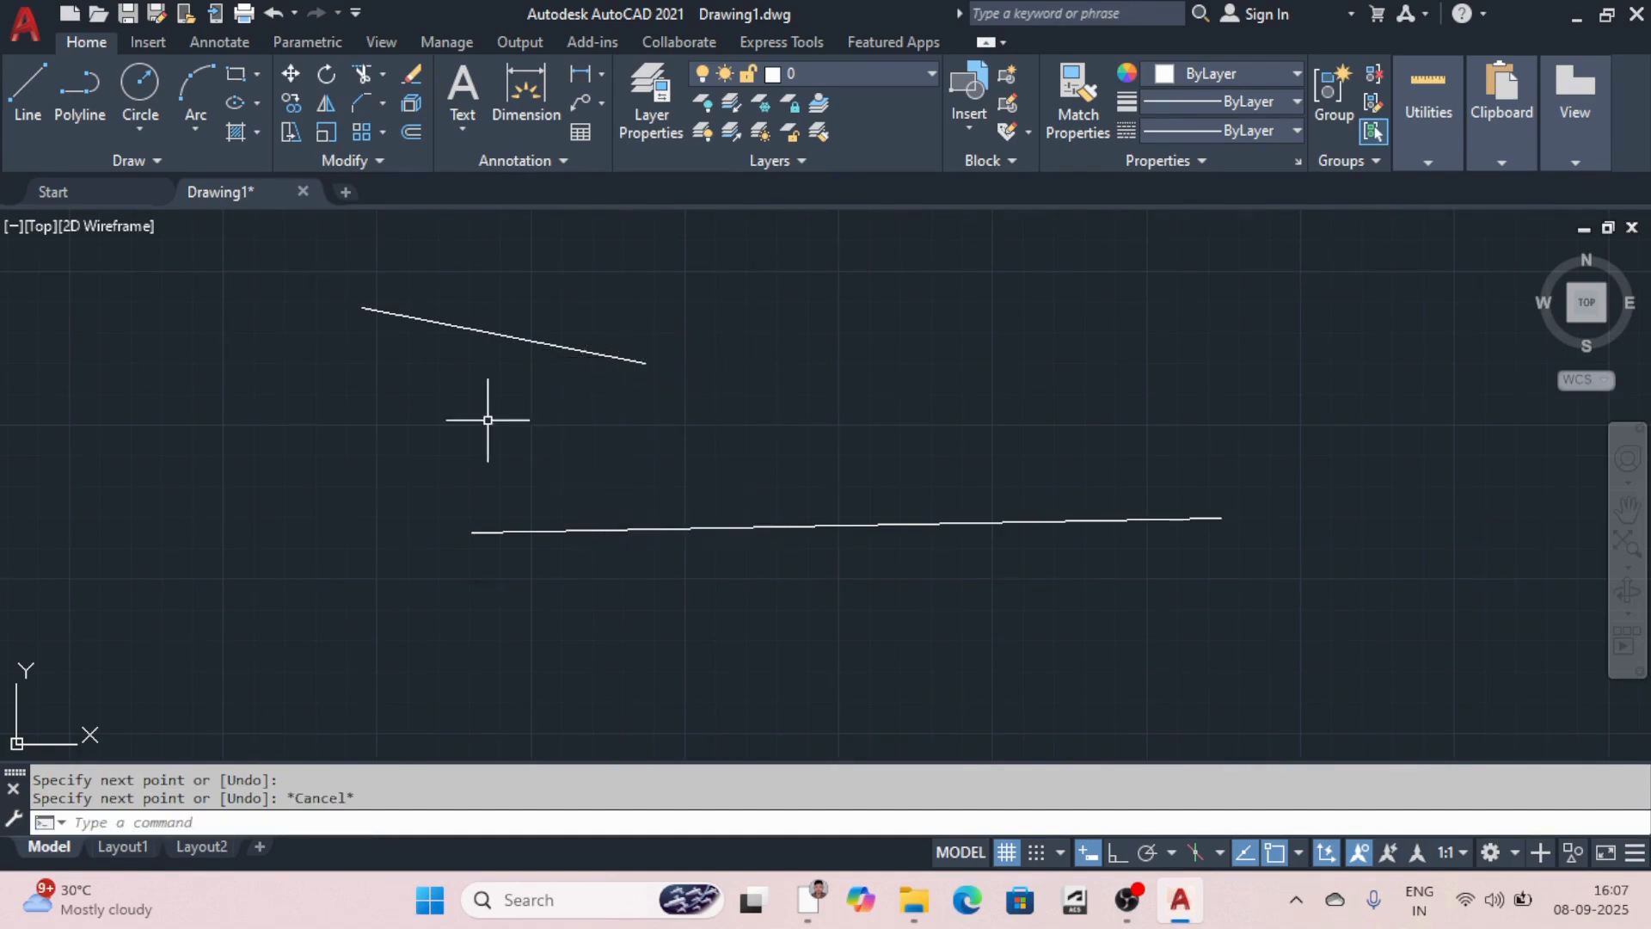
Step: Connect the long line's left end to the short line's right end with Blend Curves
{"action": "left_click", "coordinate": [384, 99]}
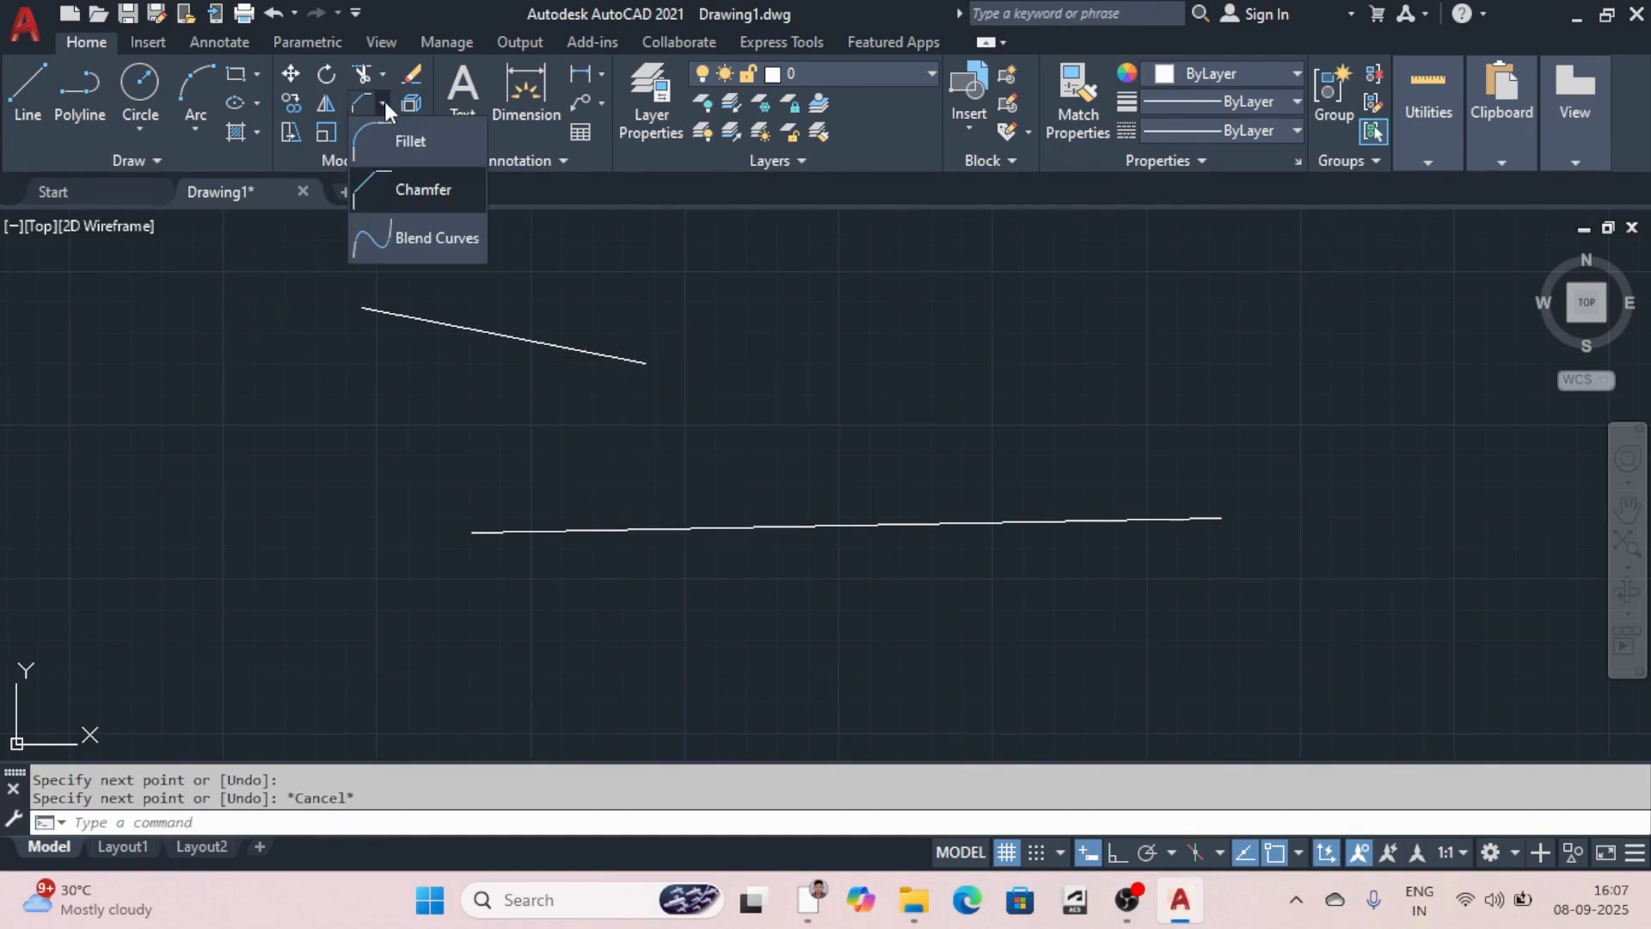
{"action": "left_click", "coordinate": [405, 241]}
{"action": "left_click", "coordinate": [474, 530]}
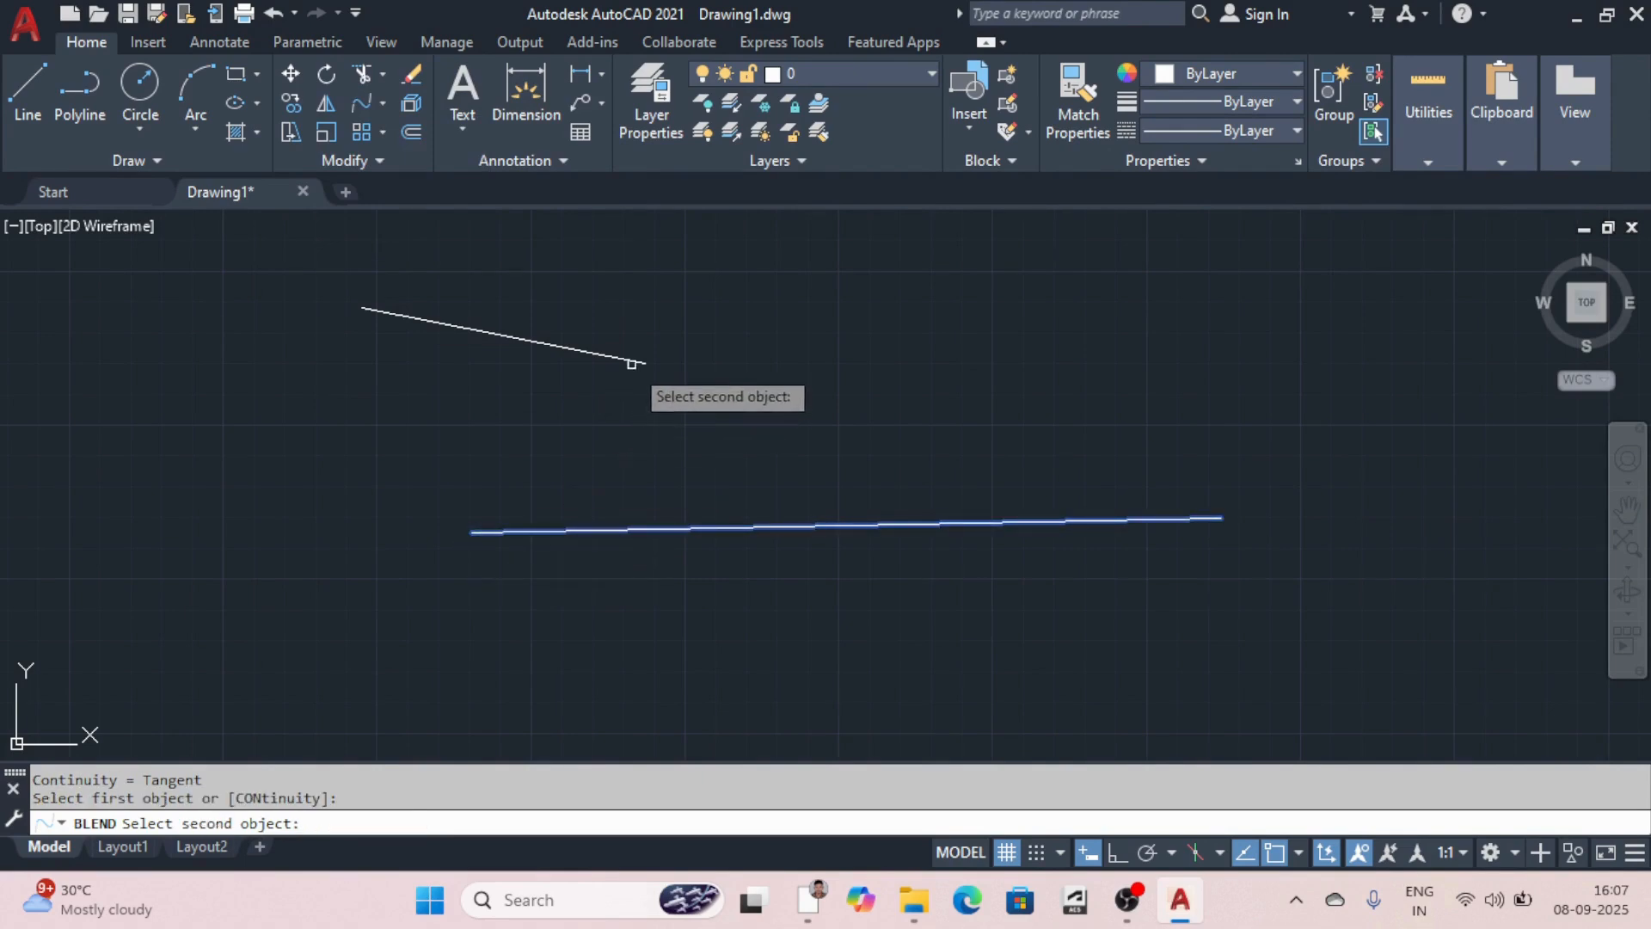
{"action": "left_click", "coordinate": [633, 362]}
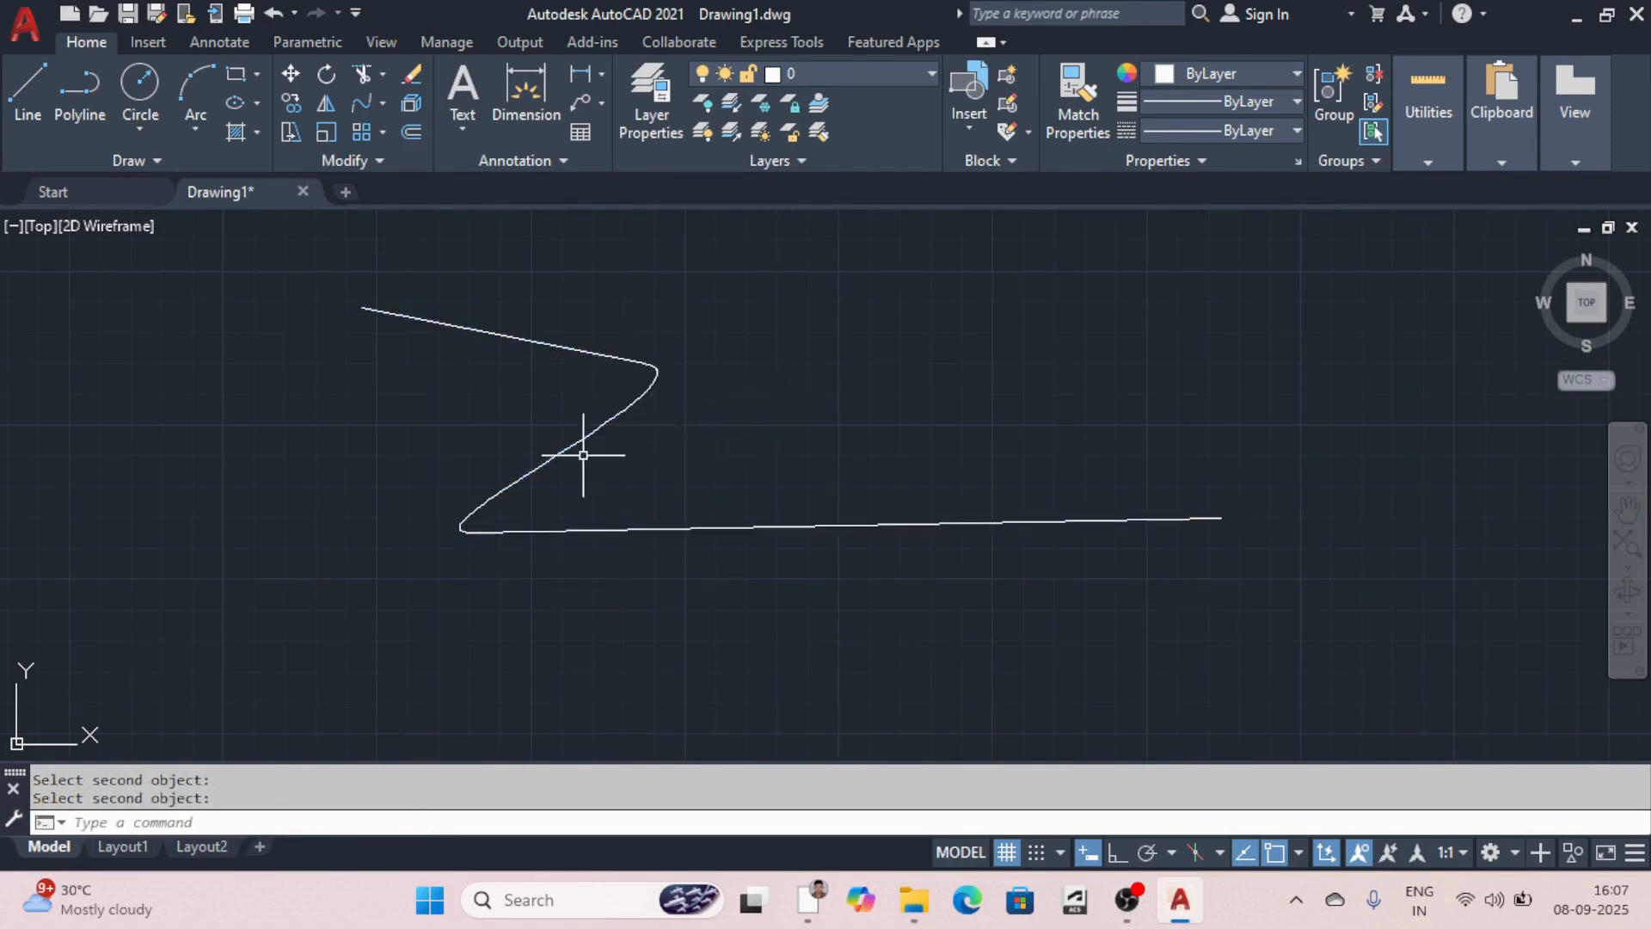
Step: Use the BLEND command to join the short upper line's left end to the long line's right end
{"action": "scroll", "coordinate": [583, 455], "scroll_direction": "down", "scroll_amount": 4}
{"action": "scroll", "coordinate": [597, 431], "scroll_direction": "up", "scroll_amount": 6}
{"action": "scroll", "coordinate": [645, 443], "scroll_direction": "down", "scroll_amount": 5}
{"action": "scroll", "coordinate": [695, 458], "scroll_direction": "up", "scroll_amount": 4}
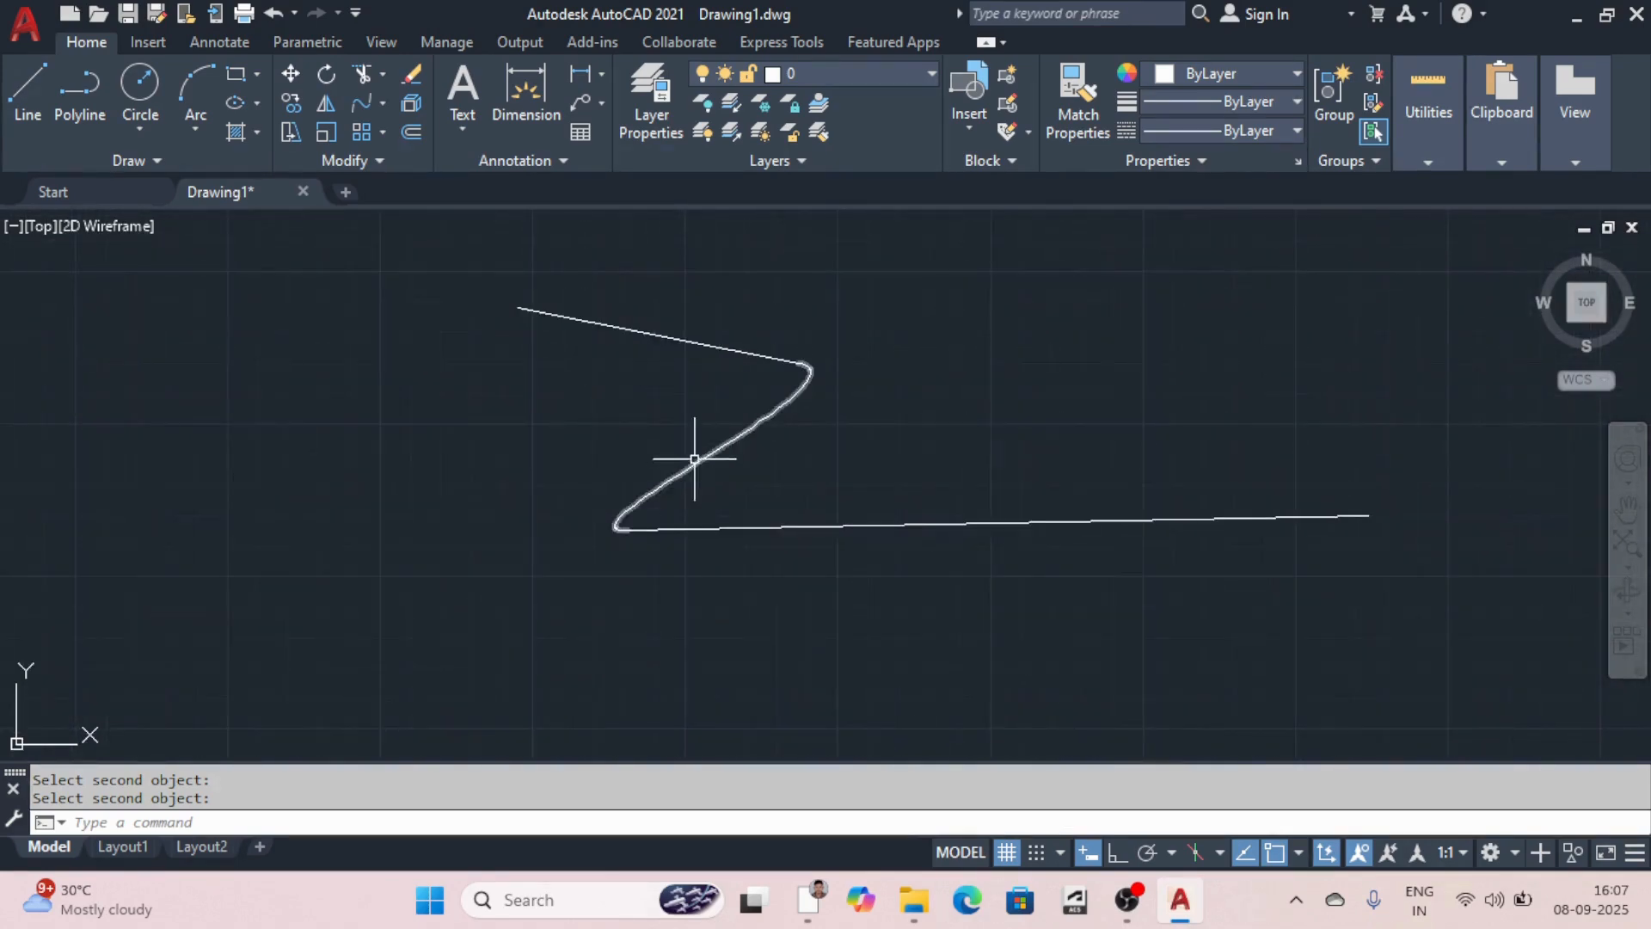
{"action": "scroll", "coordinate": [729, 445], "scroll_direction": "down", "scroll_amount": 4}
{"action": "scroll", "coordinate": [815, 453], "scroll_direction": "up", "scroll_amount": 2}
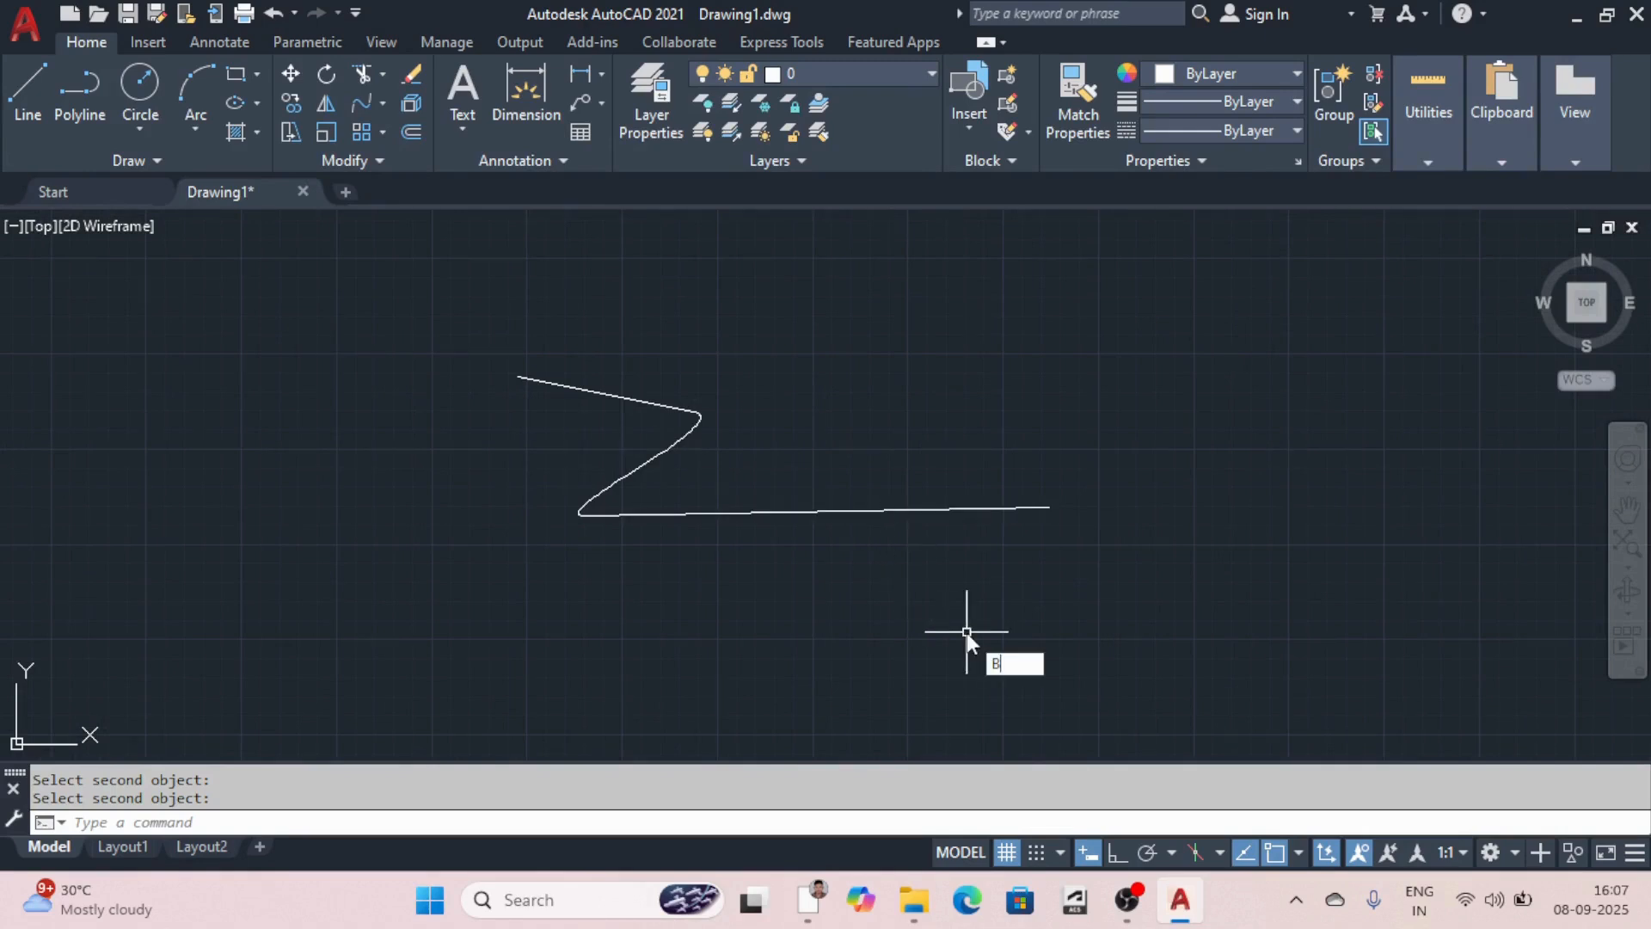
{"action": "type", "text": "LE"}
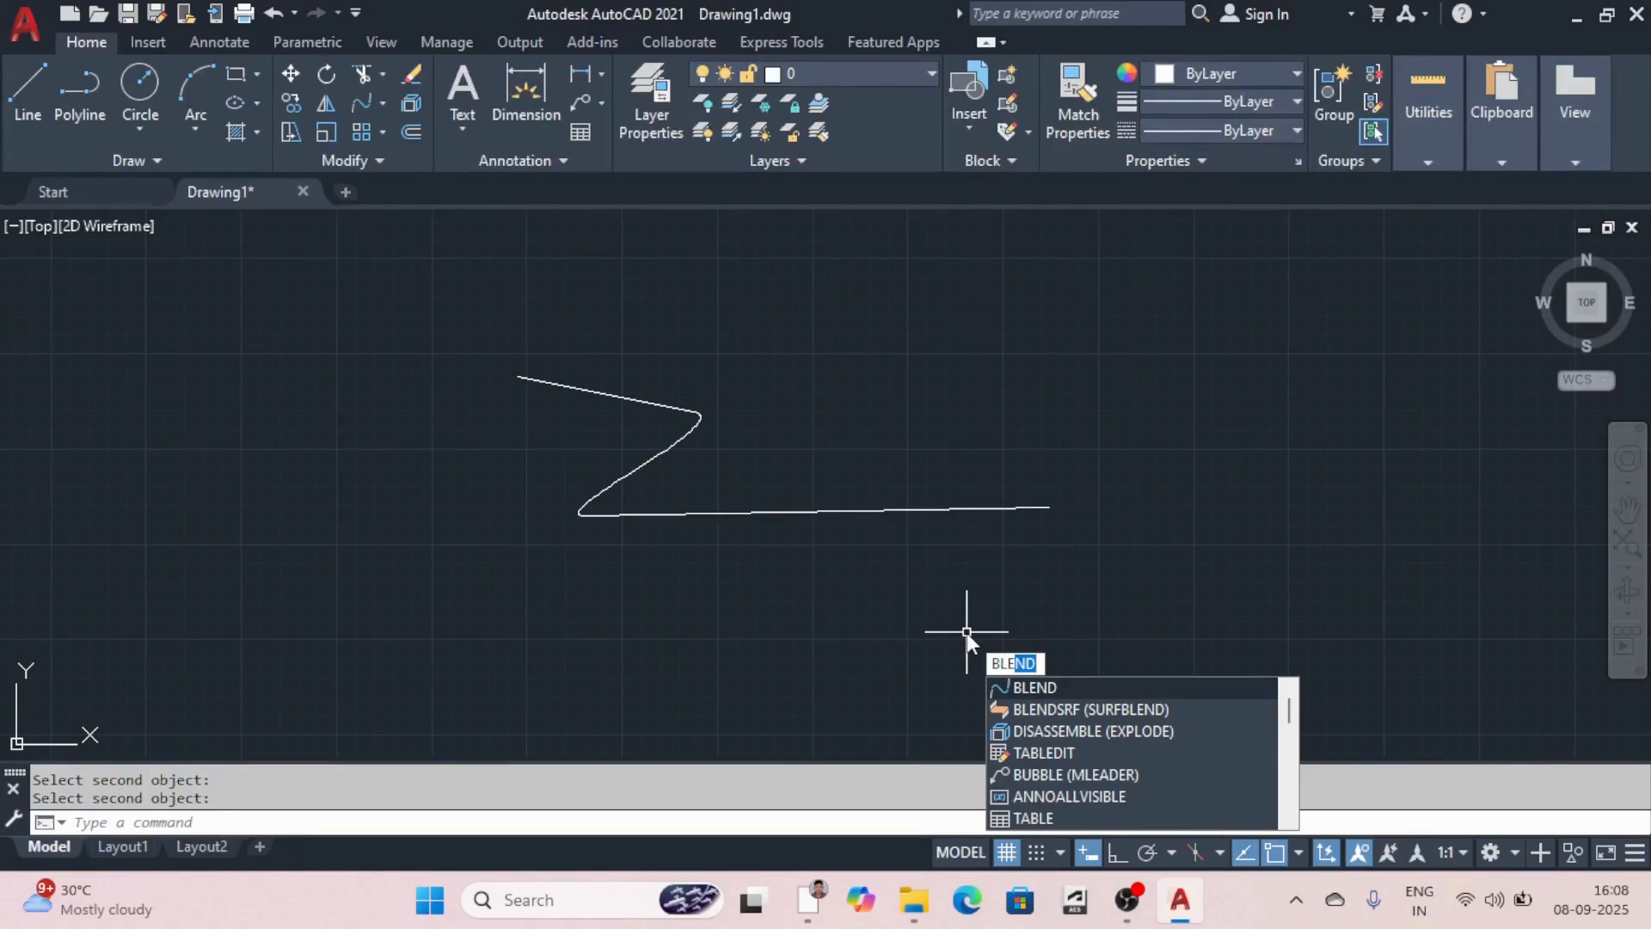
{"action": "type", "text": "ND"}
{"action": "key", "text": "Return"}
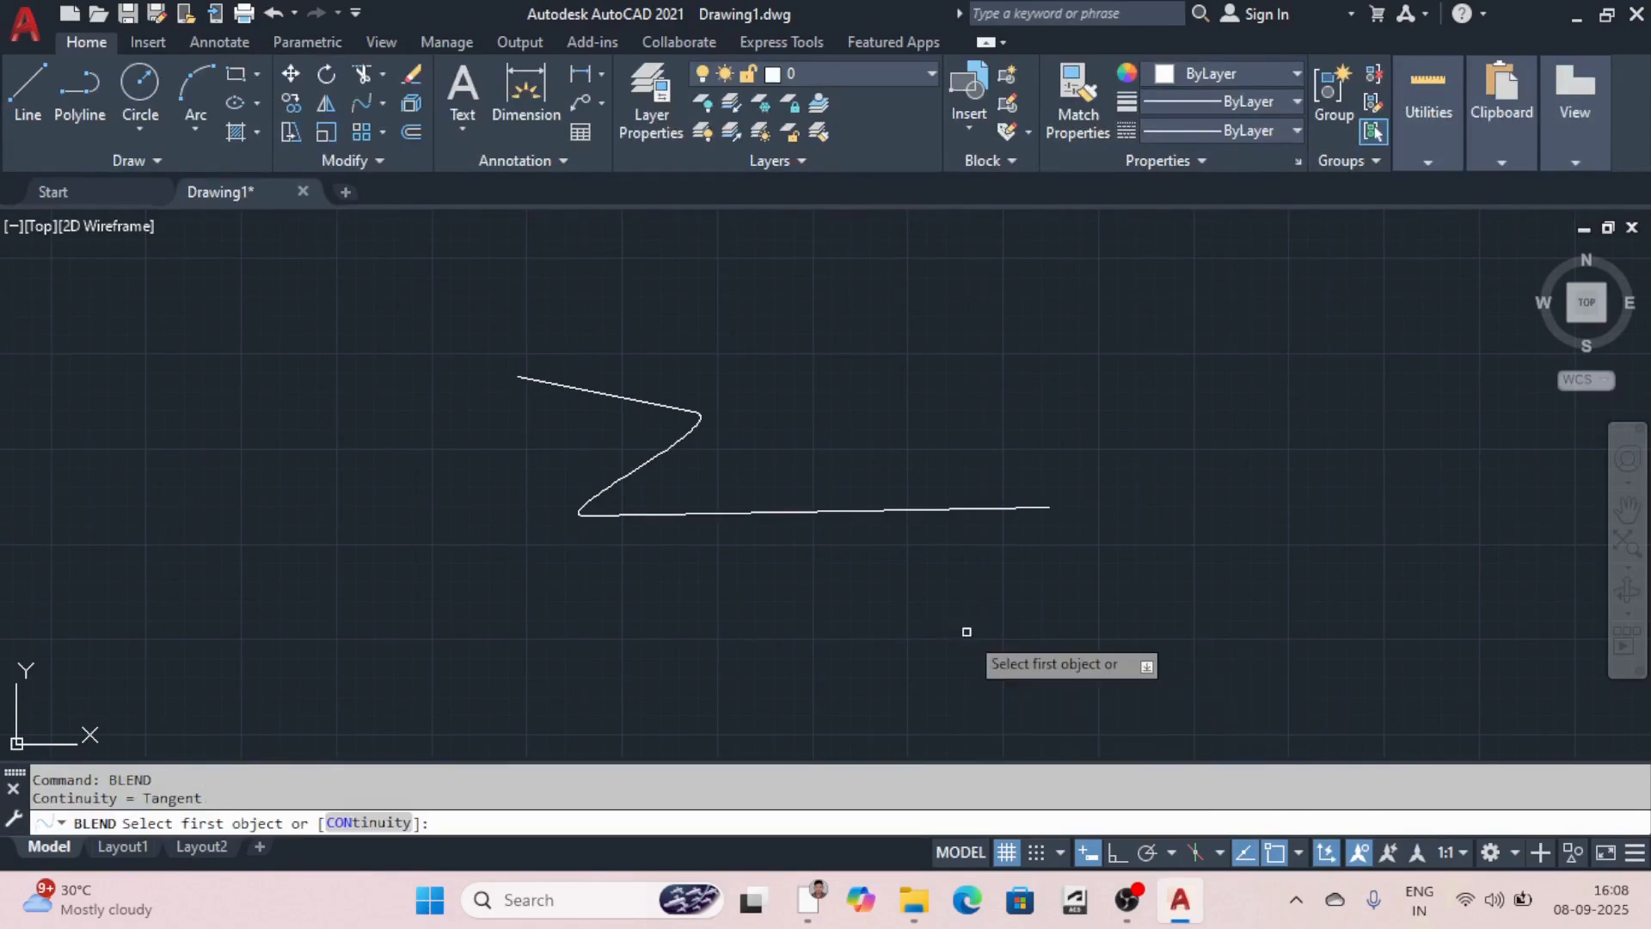
{"action": "left_click", "coordinate": [577, 389]}
{"action": "left_click", "coordinate": [990, 508]}
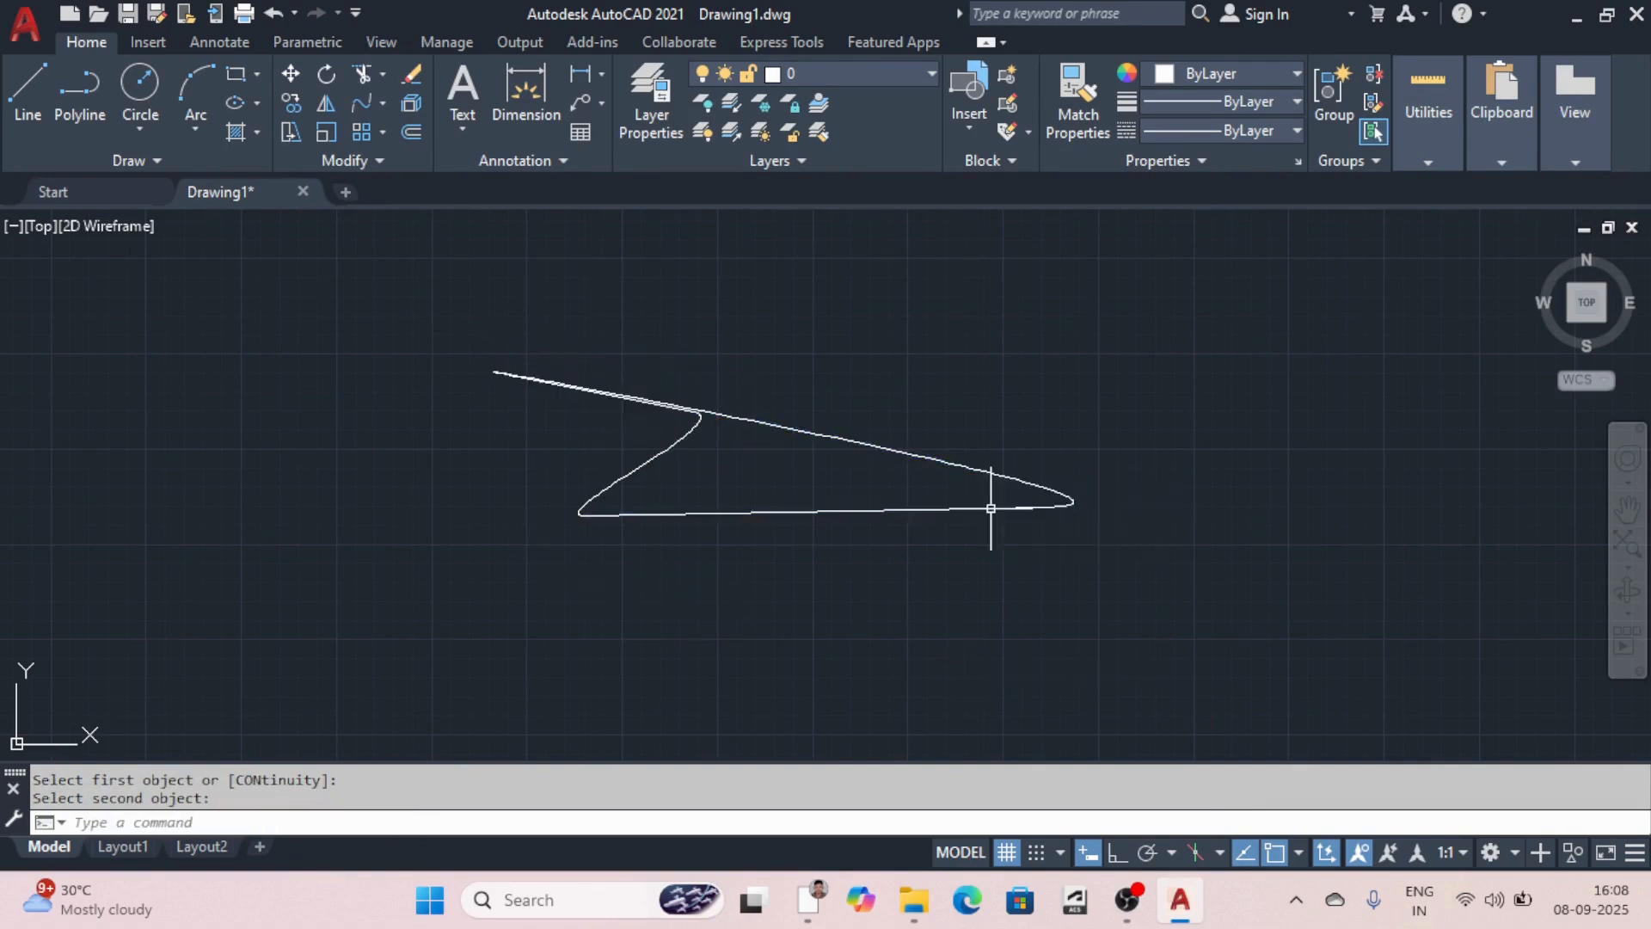
Step: Select the second blend curve and stretch its right control vertex upward to bulge the curve
{"action": "scroll", "coordinate": [780, 434], "scroll_direction": "up", "scroll_amount": 3}
{"action": "scroll", "coordinate": [719, 414], "scroll_direction": "down", "scroll_amount": 3}
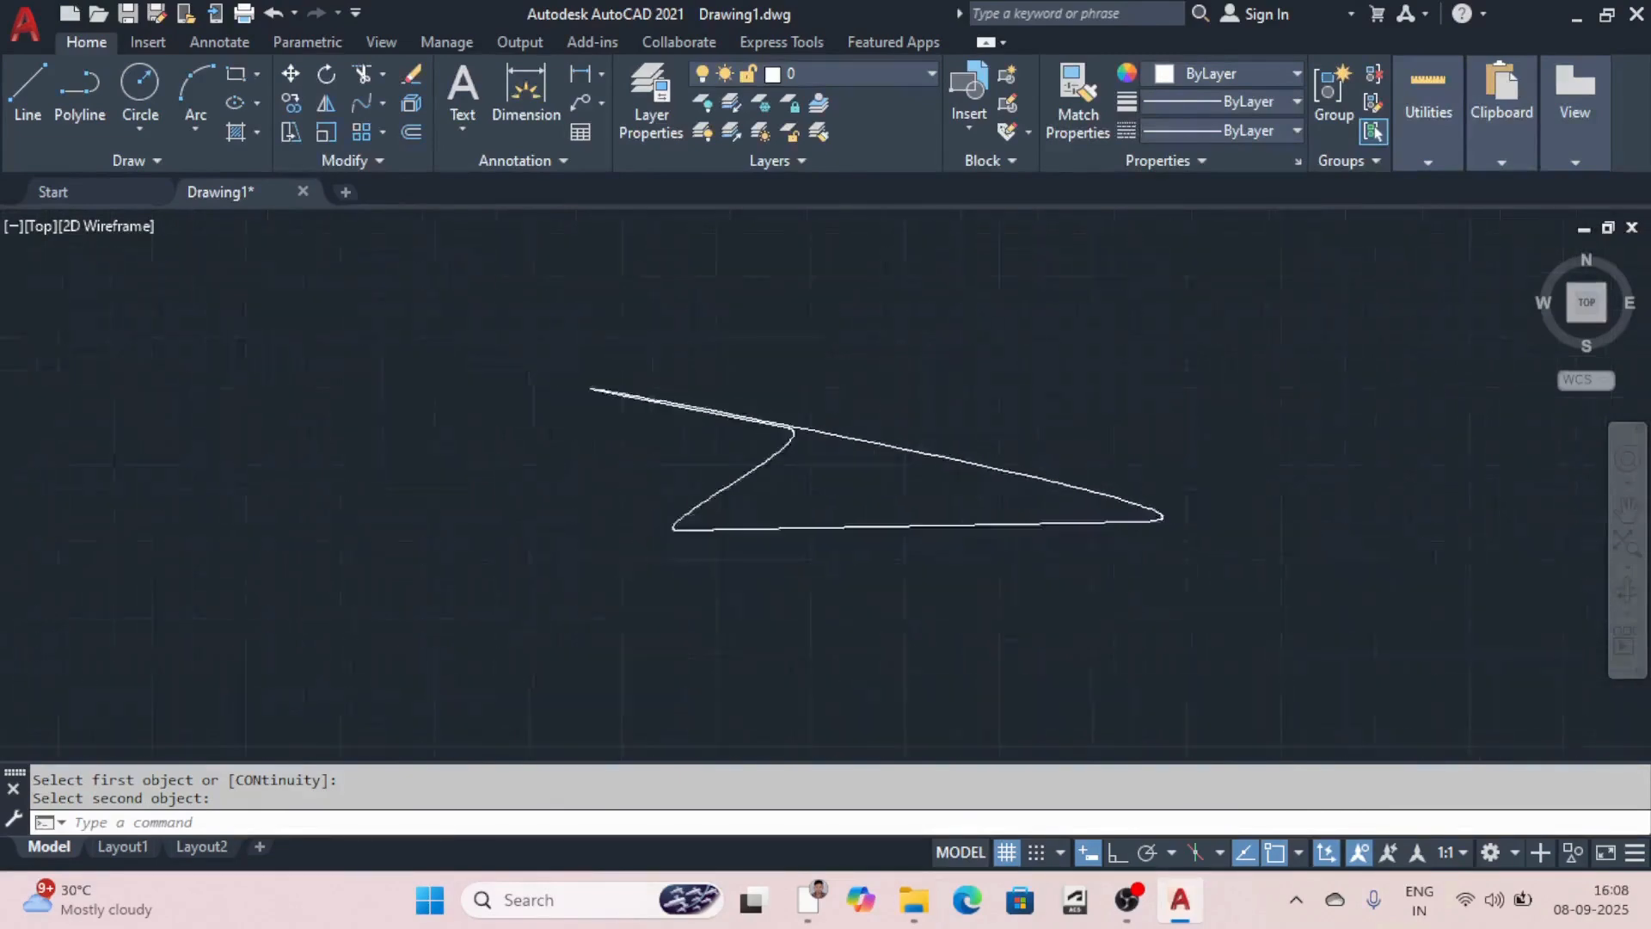
{"action": "scroll", "coordinate": [791, 425], "scroll_direction": "up", "scroll_amount": 3}
{"action": "scroll", "coordinate": [791, 425], "scroll_direction": "up", "scroll_amount": 4}
{"action": "scroll", "coordinate": [796, 383], "scroll_direction": "down", "scroll_amount": 5}
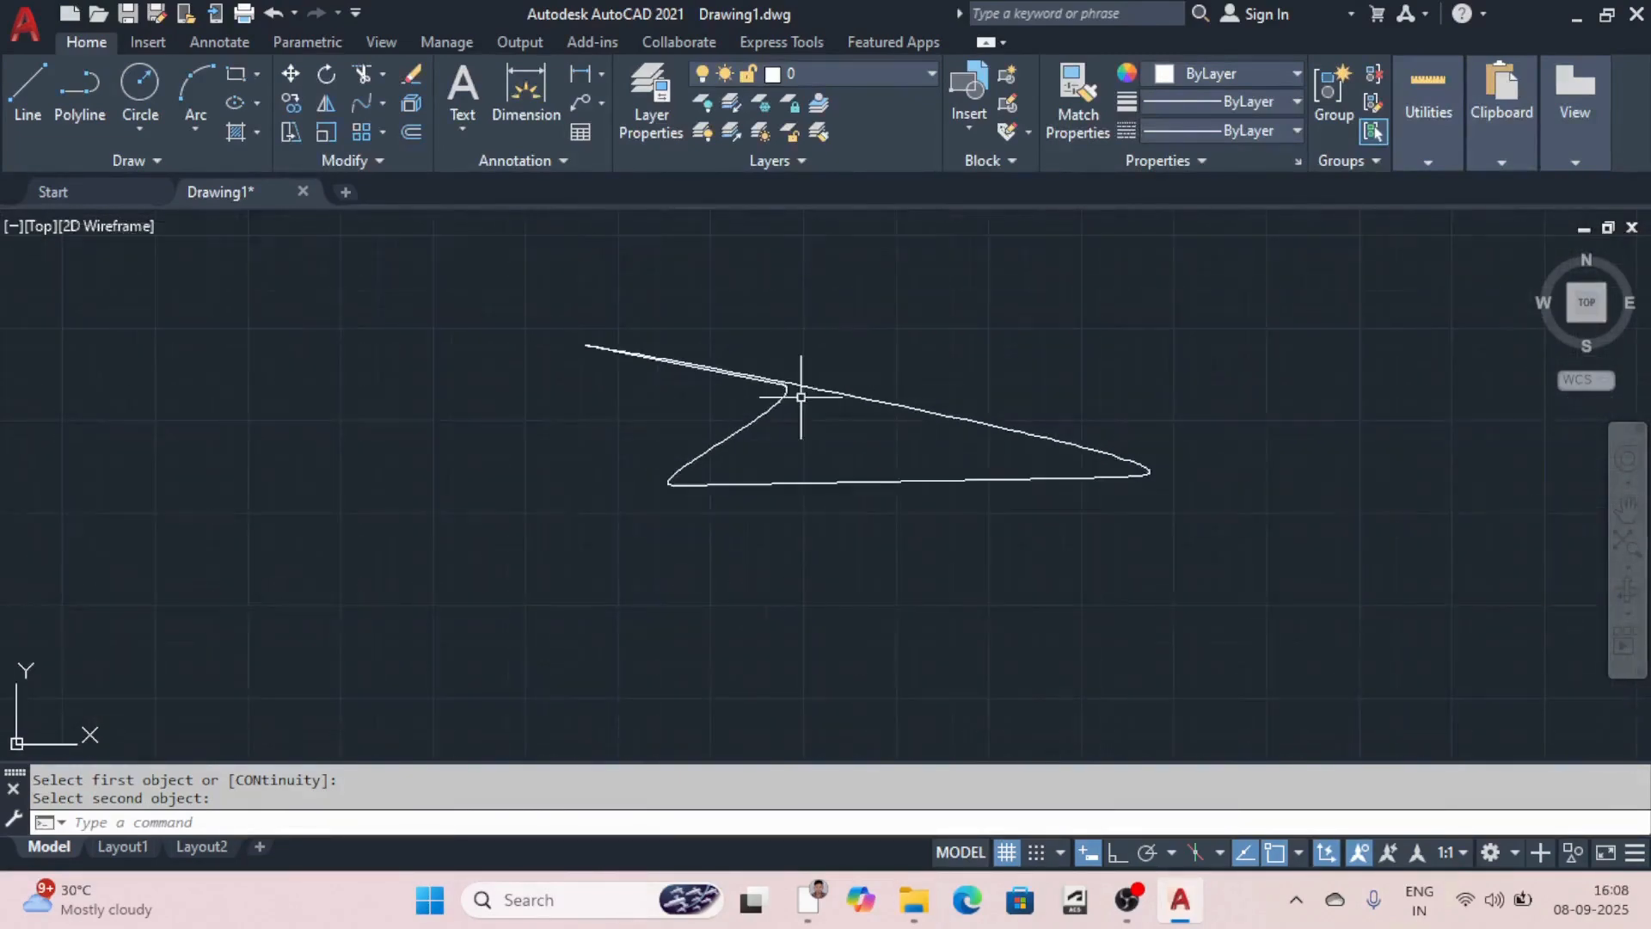
{"action": "scroll", "coordinate": [841, 377], "scroll_direction": "up", "scroll_amount": 3}
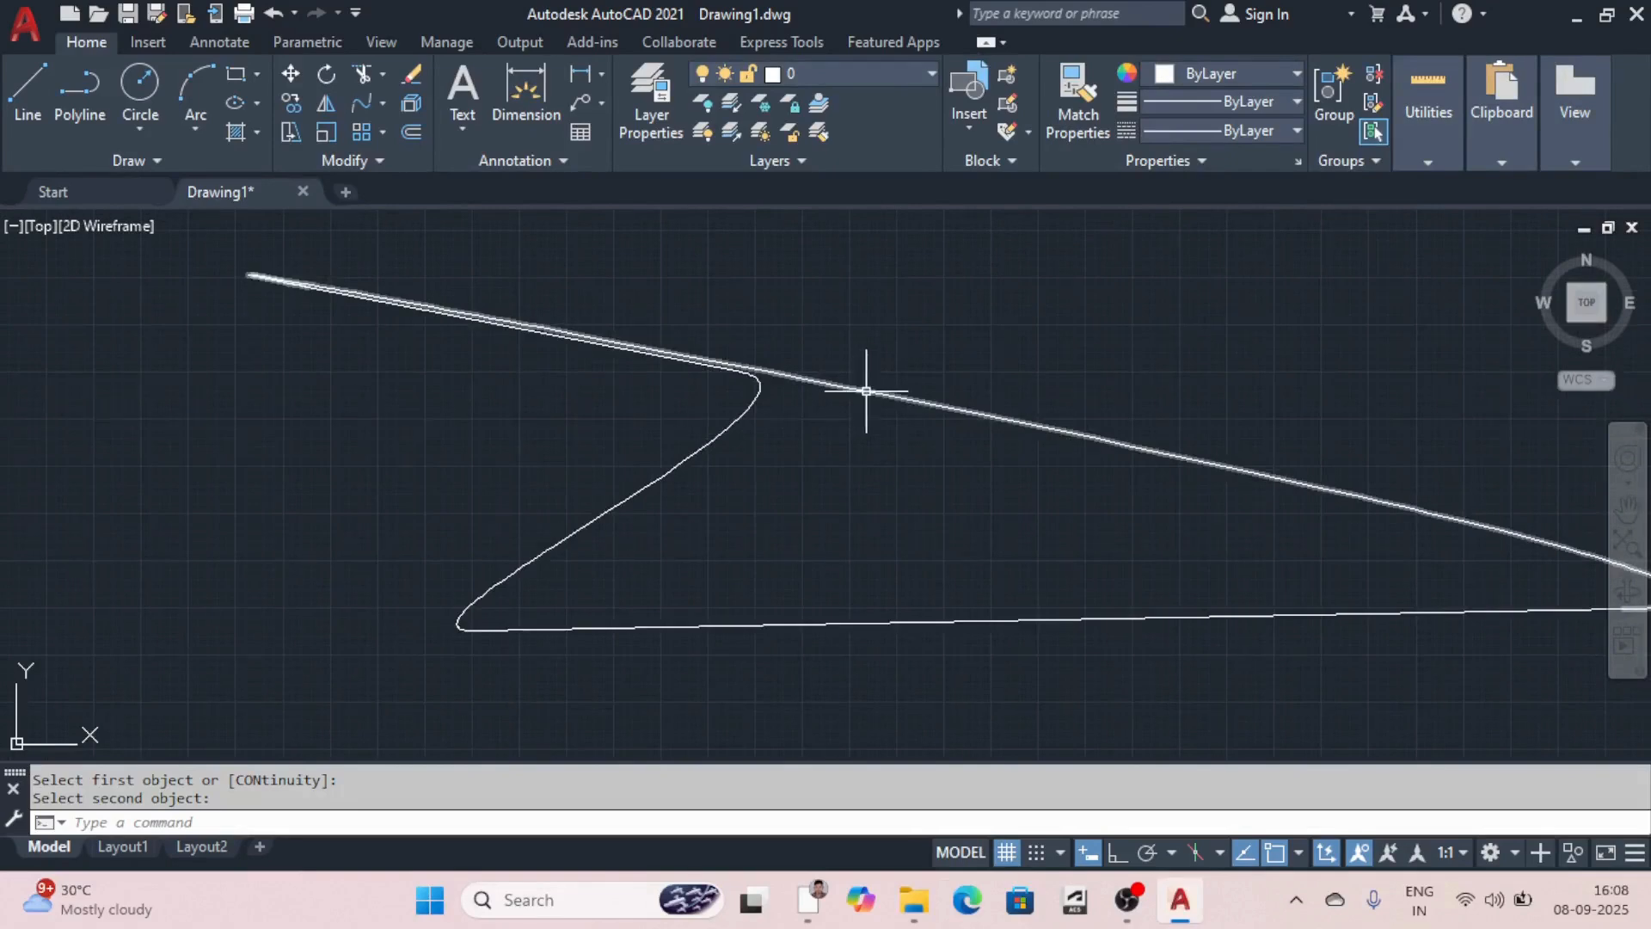
{"action": "left_click", "coordinate": [867, 389]}
{"action": "scroll", "coordinate": [775, 421], "scroll_direction": "down", "scroll_amount": 3}
{"action": "scroll", "coordinate": [729, 530], "scroll_direction": "up", "scroll_amount": 5}
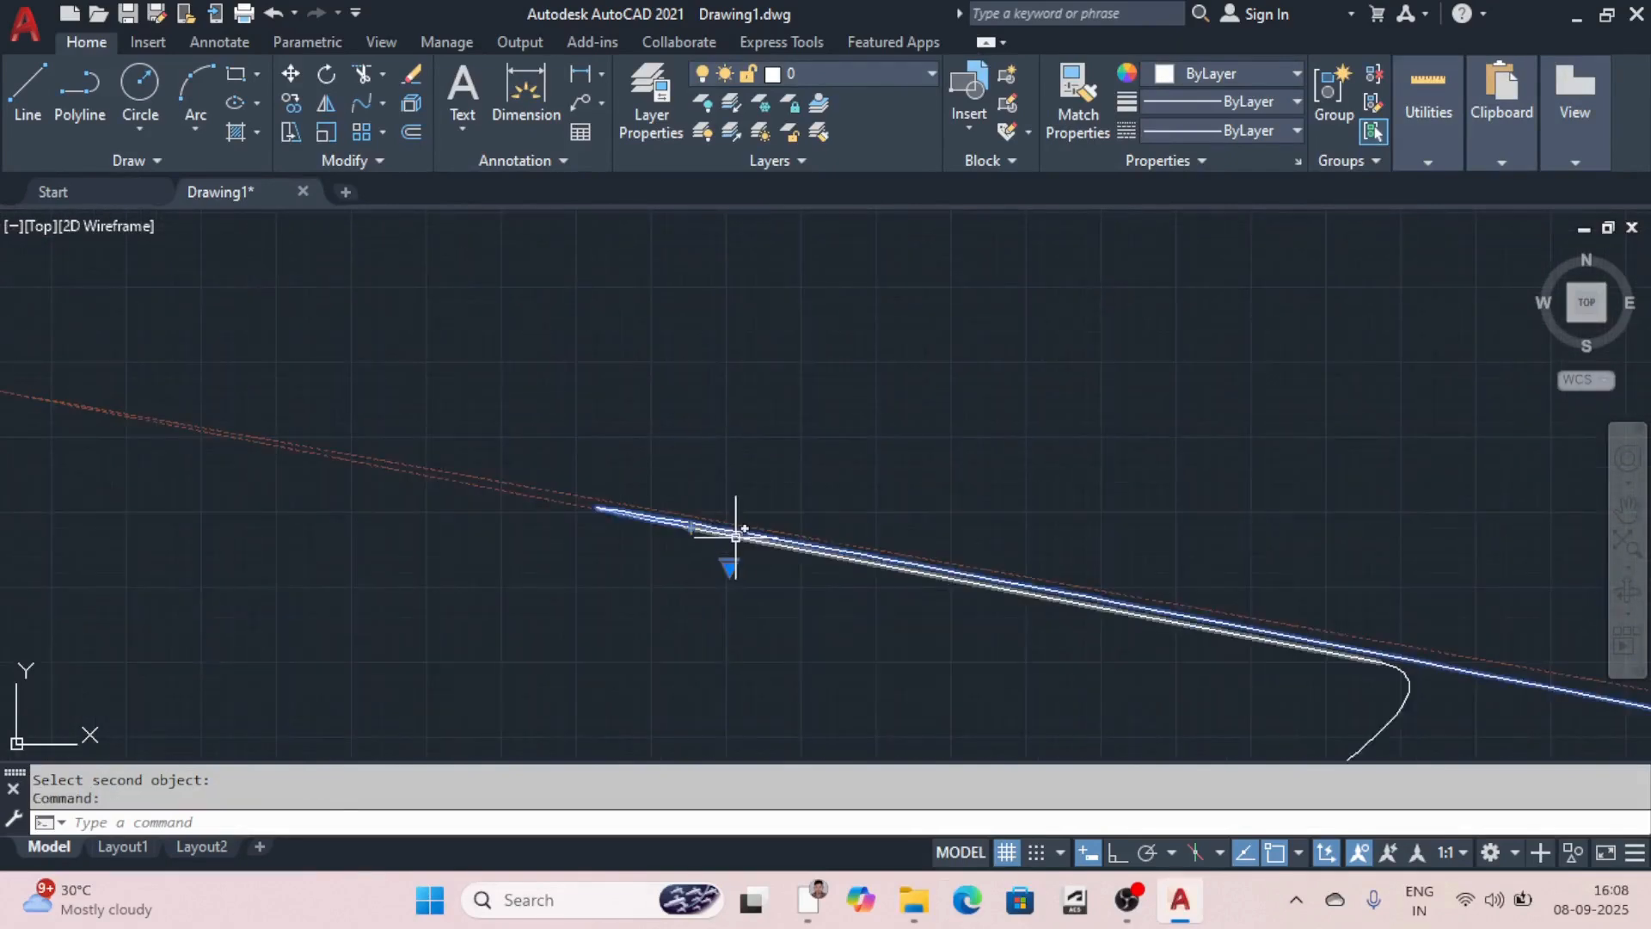
{"action": "scroll", "coordinate": [870, 534], "scroll_direction": "down", "scroll_amount": 3}
{"action": "scroll", "coordinate": [966, 553], "scroll_direction": "up", "scroll_amount": 3}
{"action": "scroll", "coordinate": [873, 551], "scroll_direction": "down", "scroll_amount": 3}
{"action": "scroll", "coordinate": [874, 551], "scroll_direction": "up", "scroll_amount": 4}
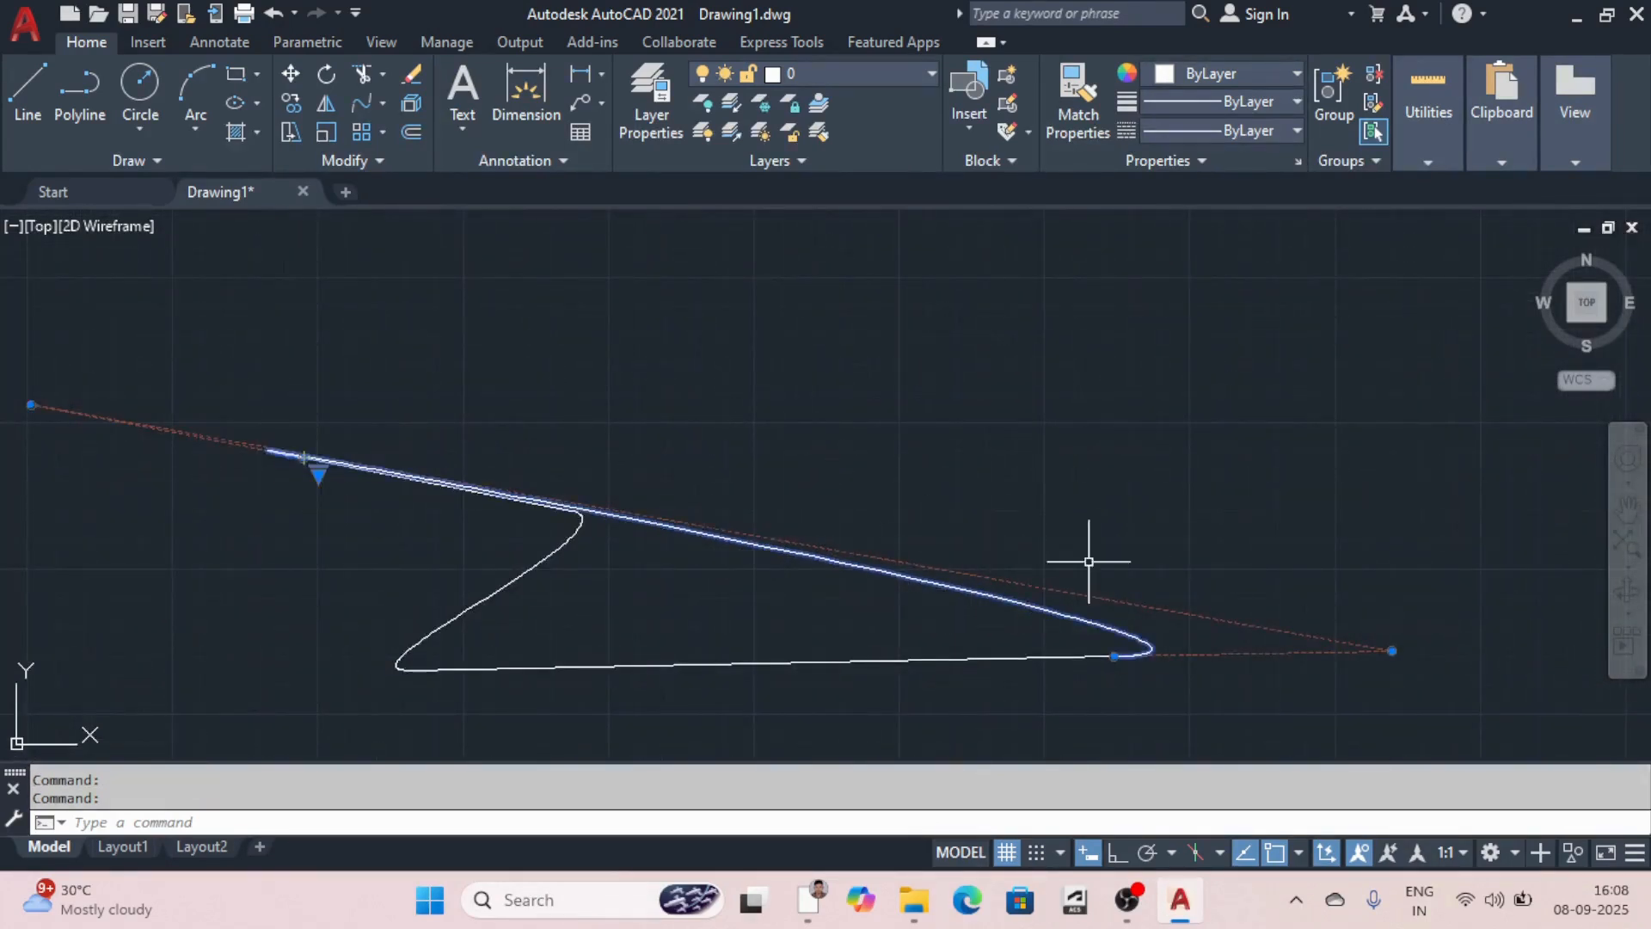
{"action": "left_click", "coordinate": [1394, 651]}
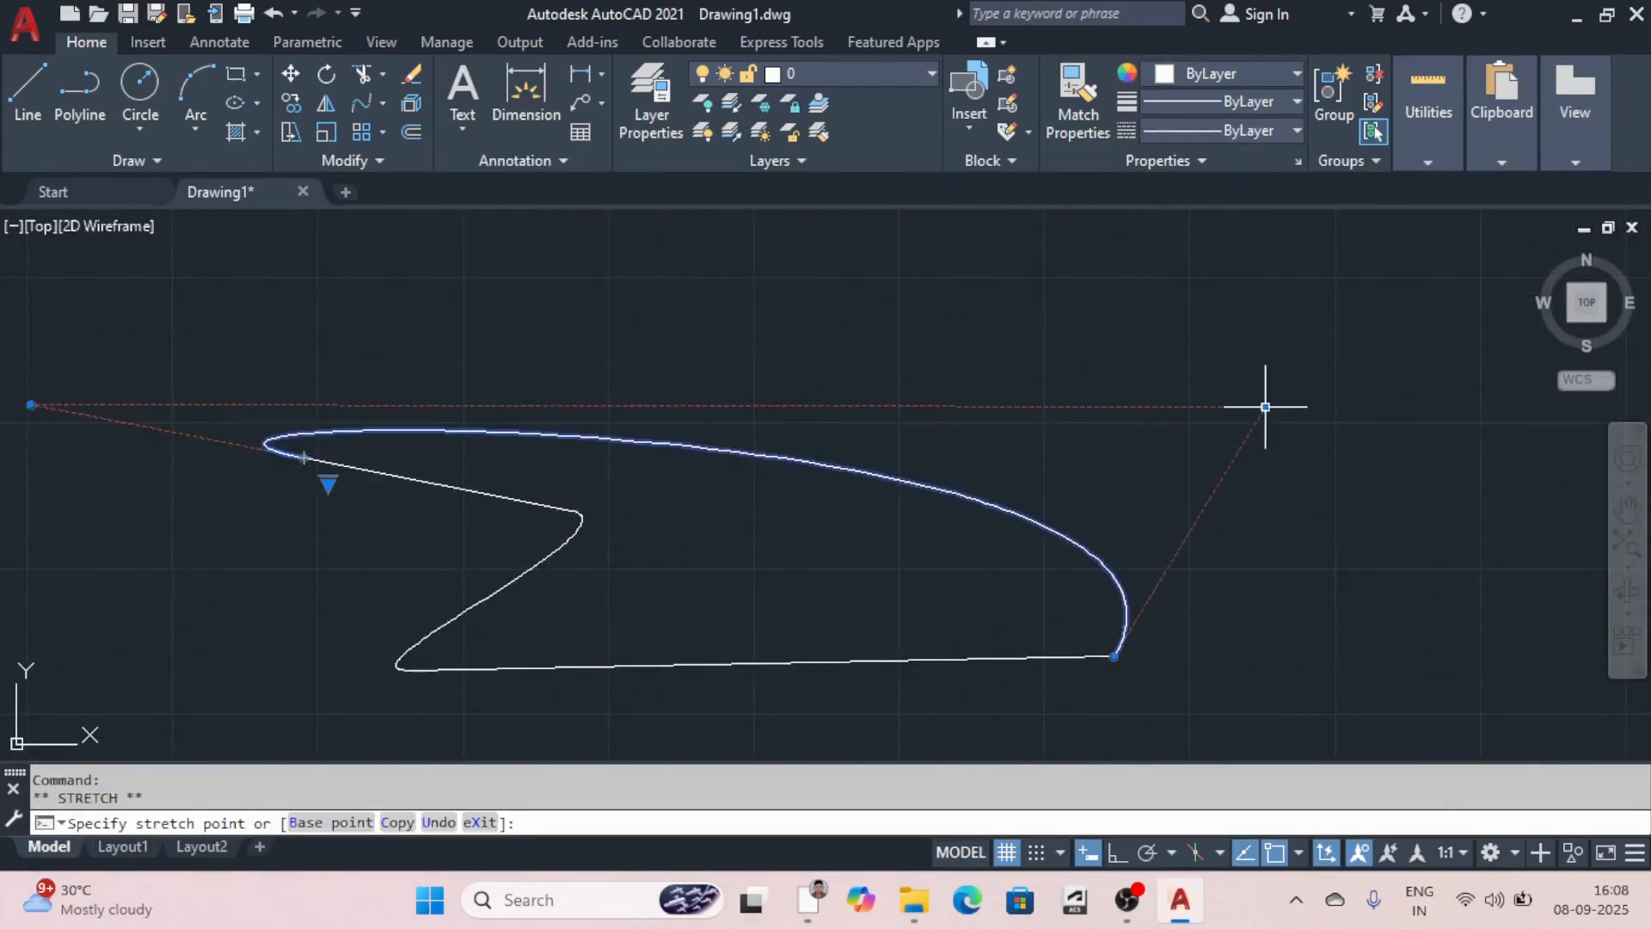
{"action": "left_click", "coordinate": [1268, 410]}
Step: Stretch the blend curve's left control vertex up and to the right, rounding the curve above the upper line
{"action": "scroll", "coordinate": [1357, 465], "scroll_direction": "down", "scroll_amount": 6}
{"action": "scroll", "coordinate": [1118, 446], "scroll_direction": "up", "scroll_amount": 7}
{"action": "scroll", "coordinate": [1028, 474], "scroll_direction": "down", "scroll_amount": 5}
{"action": "scroll", "coordinate": [1029, 474], "scroll_direction": "up", "scroll_amount": 4}
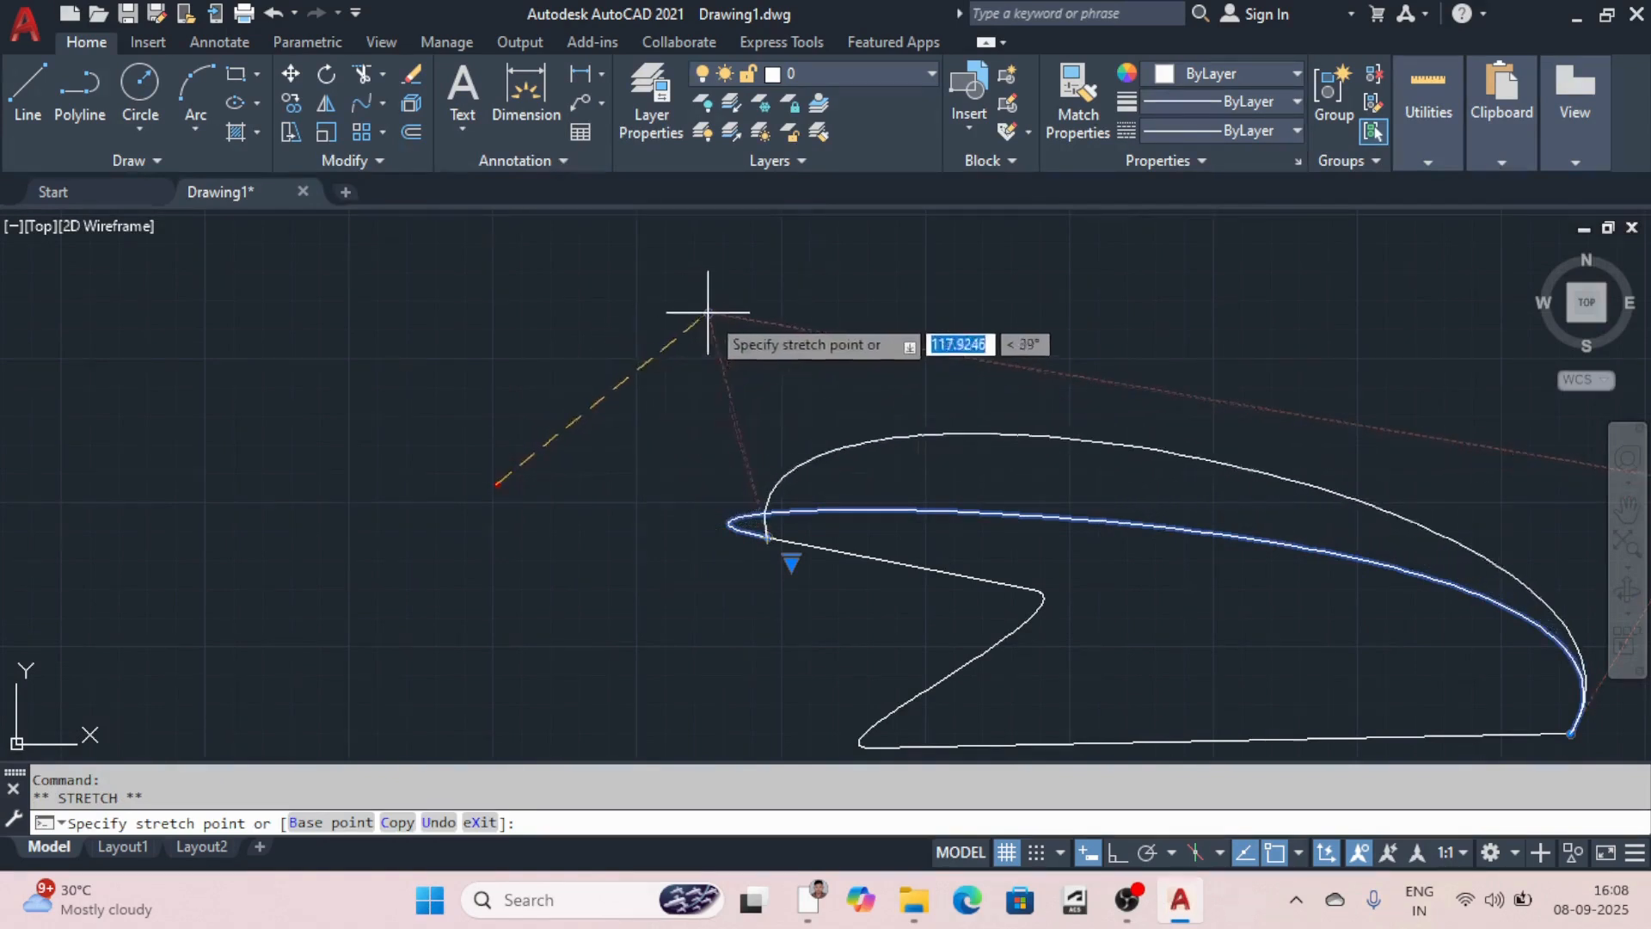
{"action": "scroll", "coordinate": [703, 441], "scroll_direction": "down", "scroll_amount": 5}
{"action": "scroll", "coordinate": [743, 393], "scroll_direction": "up", "scroll_amount": 5}
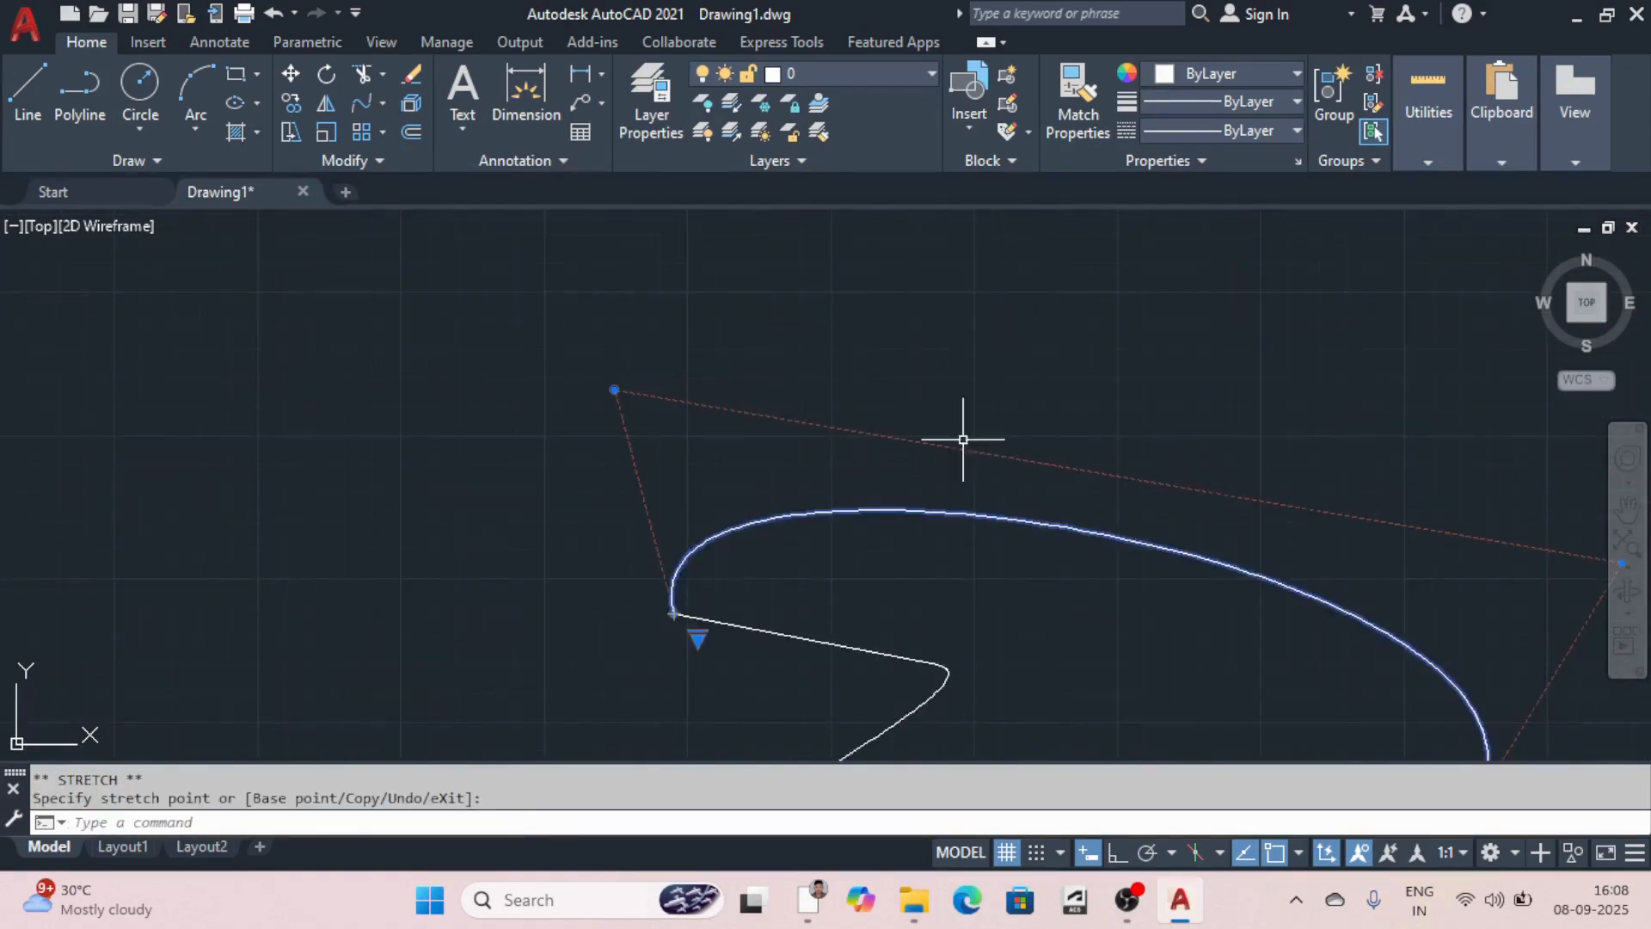
{"action": "left_click", "coordinate": [608, 389]}
{"action": "left_click", "coordinate": [613, 389]}
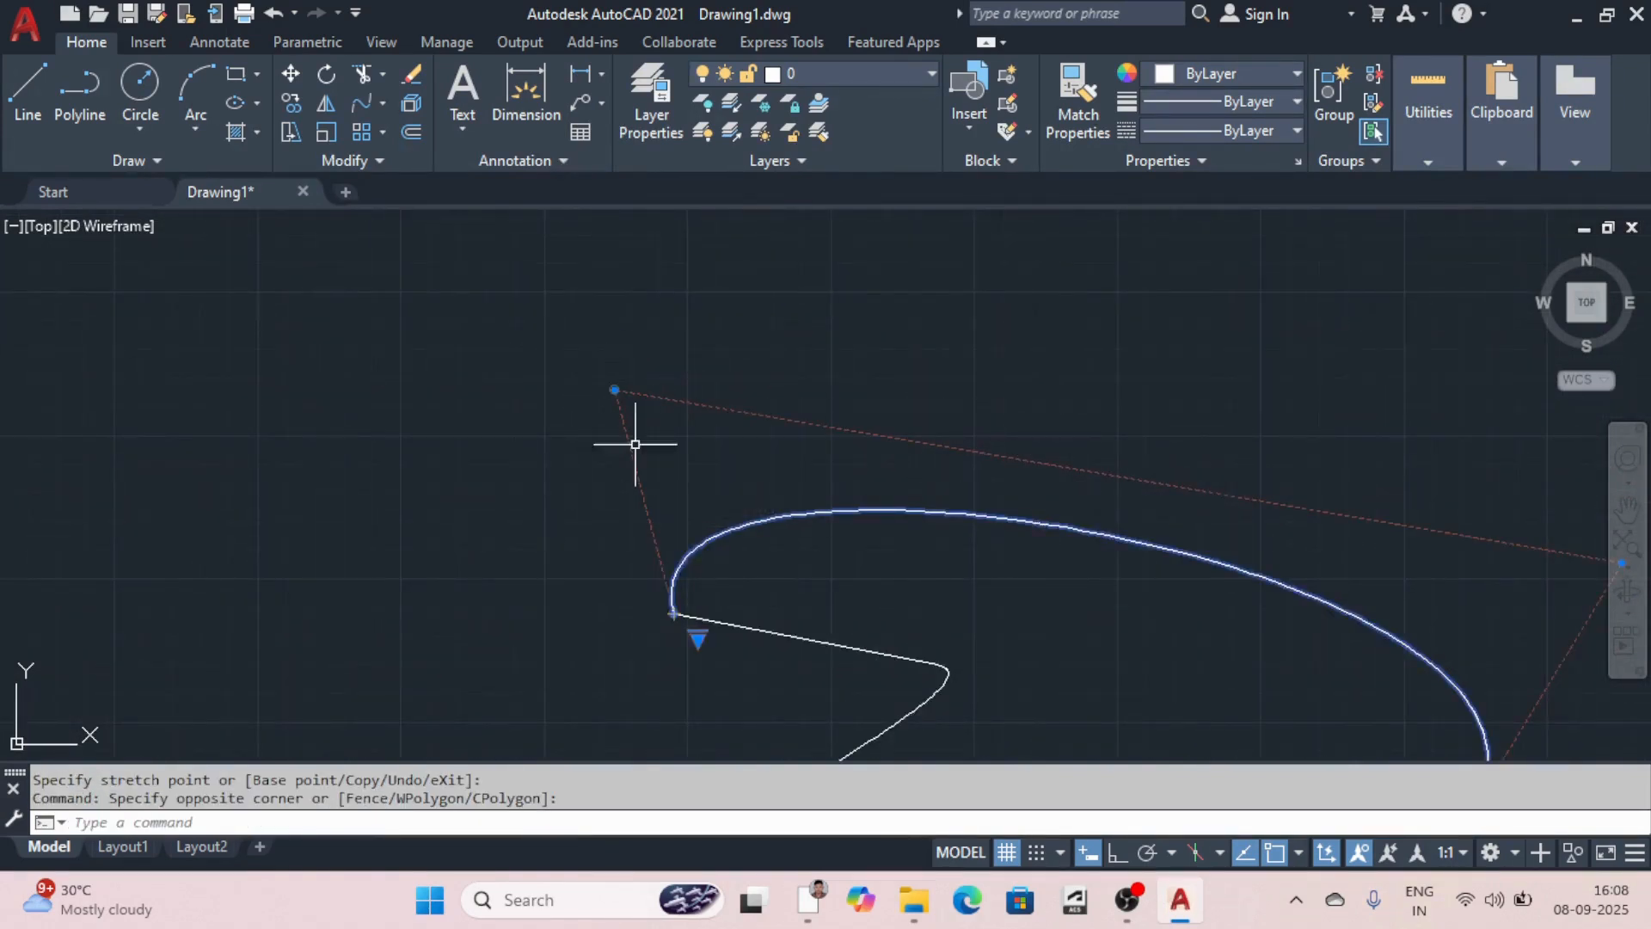
{"action": "left_click", "coordinate": [615, 389]}
{"action": "scroll", "coordinate": [916, 327], "scroll_direction": "down", "scroll_amount": 5}
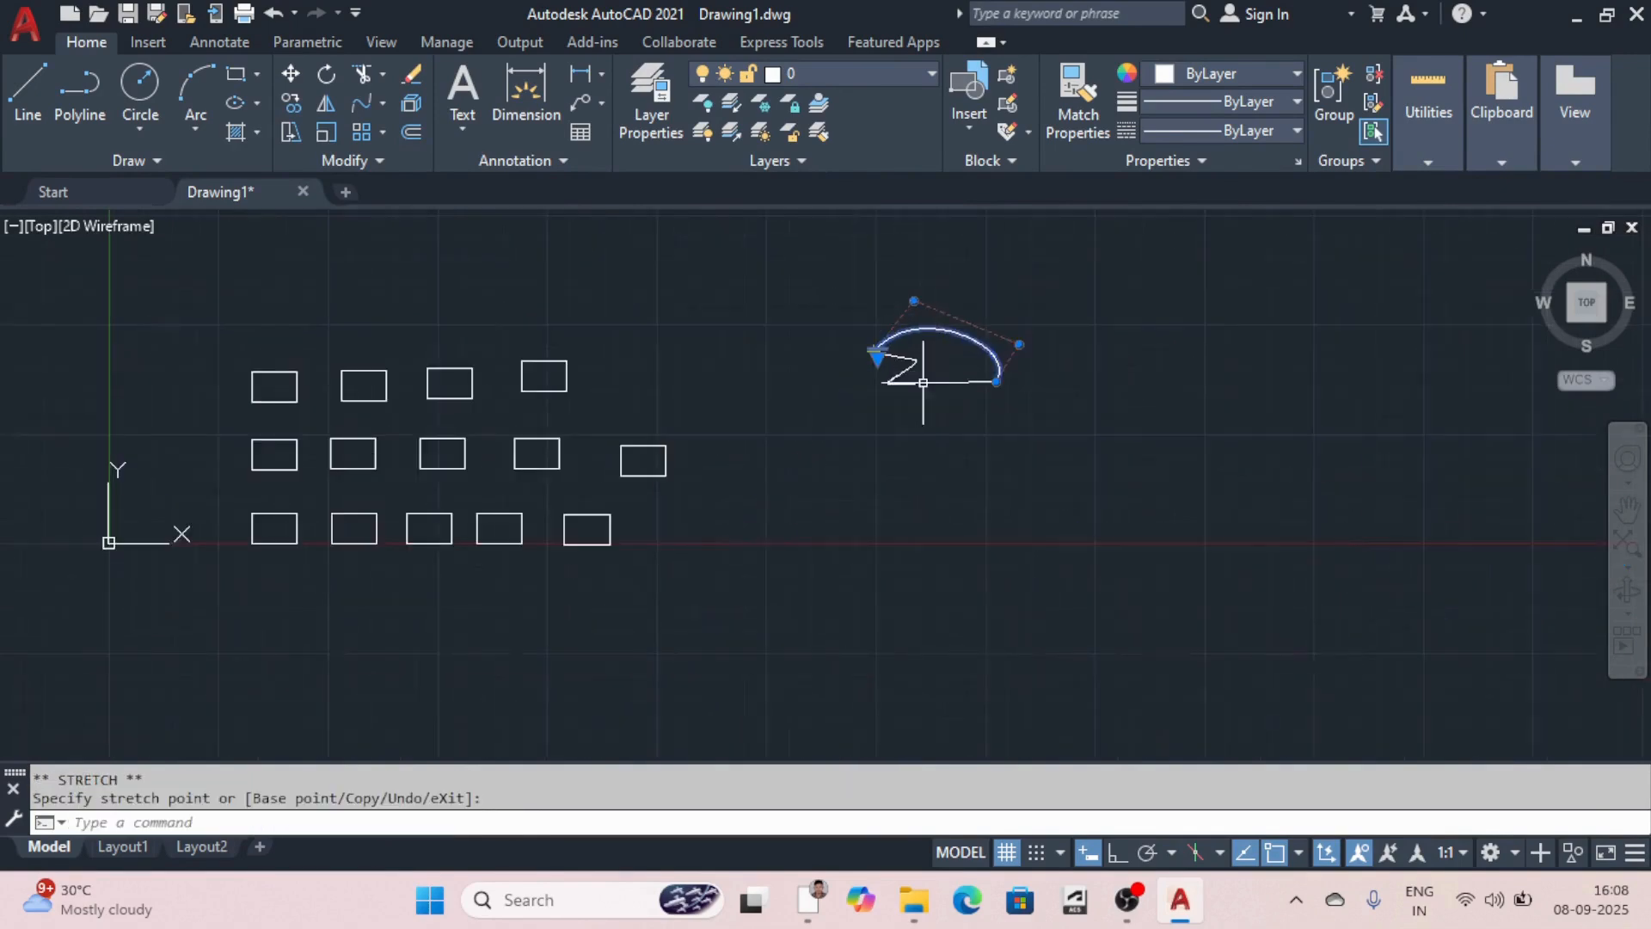
Step: Switch the selected blend curve's display from control vertices to Fit points
{"action": "scroll", "coordinate": [913, 378], "scroll_direction": "up", "scroll_amount": 5}
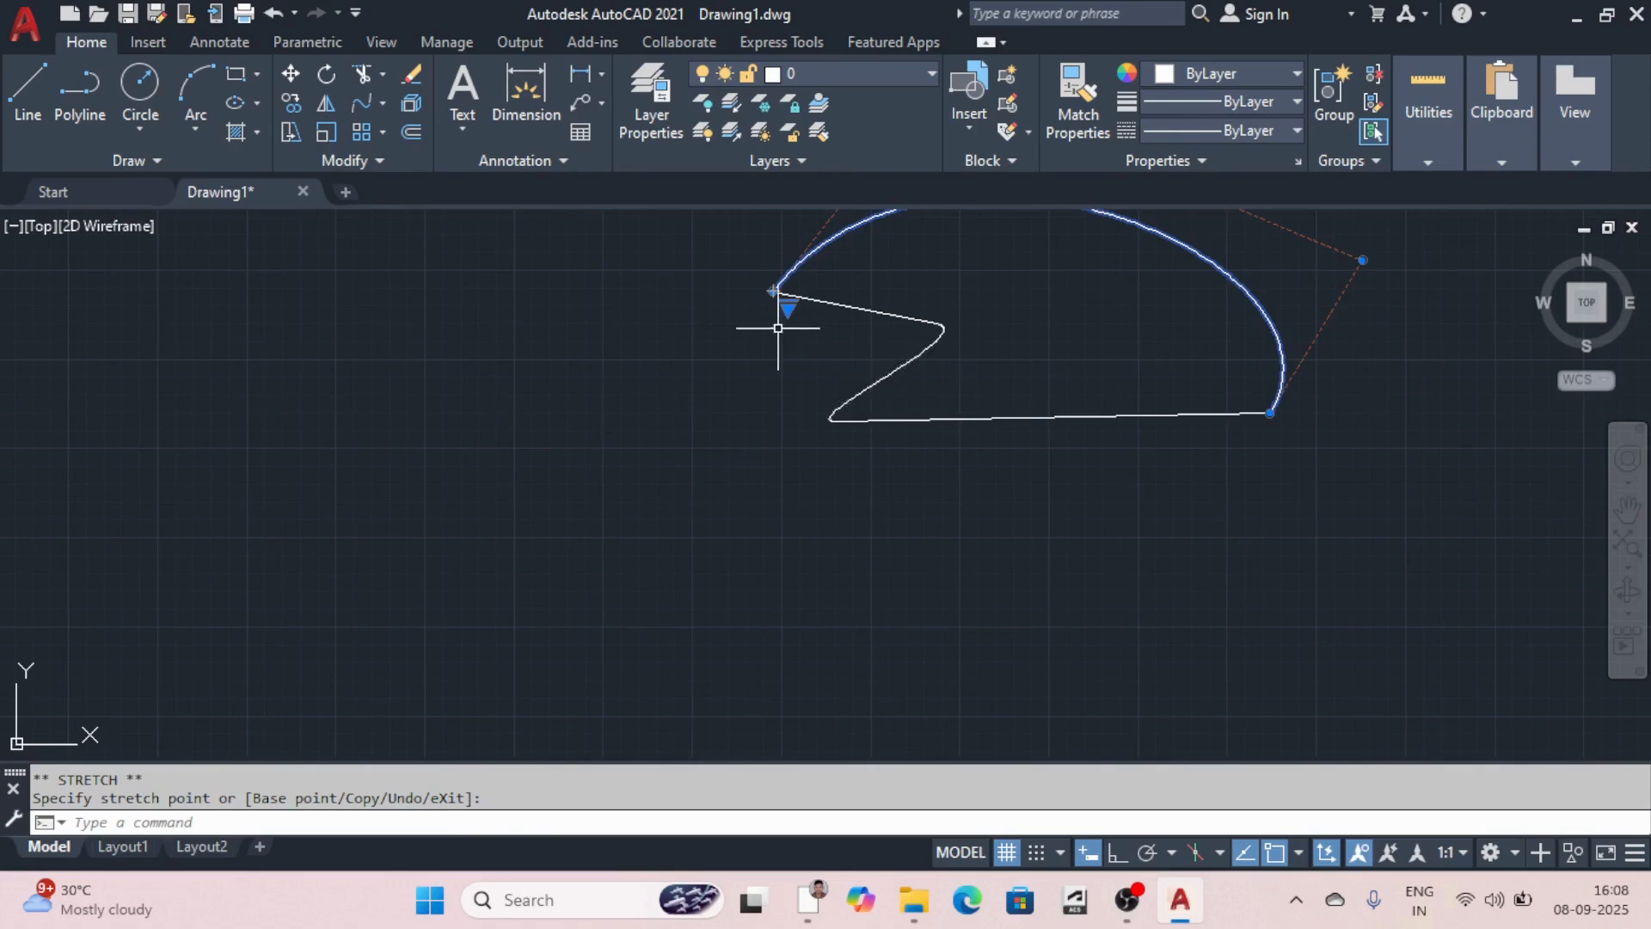
{"action": "scroll", "coordinate": [782, 306], "scroll_direction": "up", "scroll_amount": 4}
{"action": "mouse_move", "coordinate": [785, 312]}
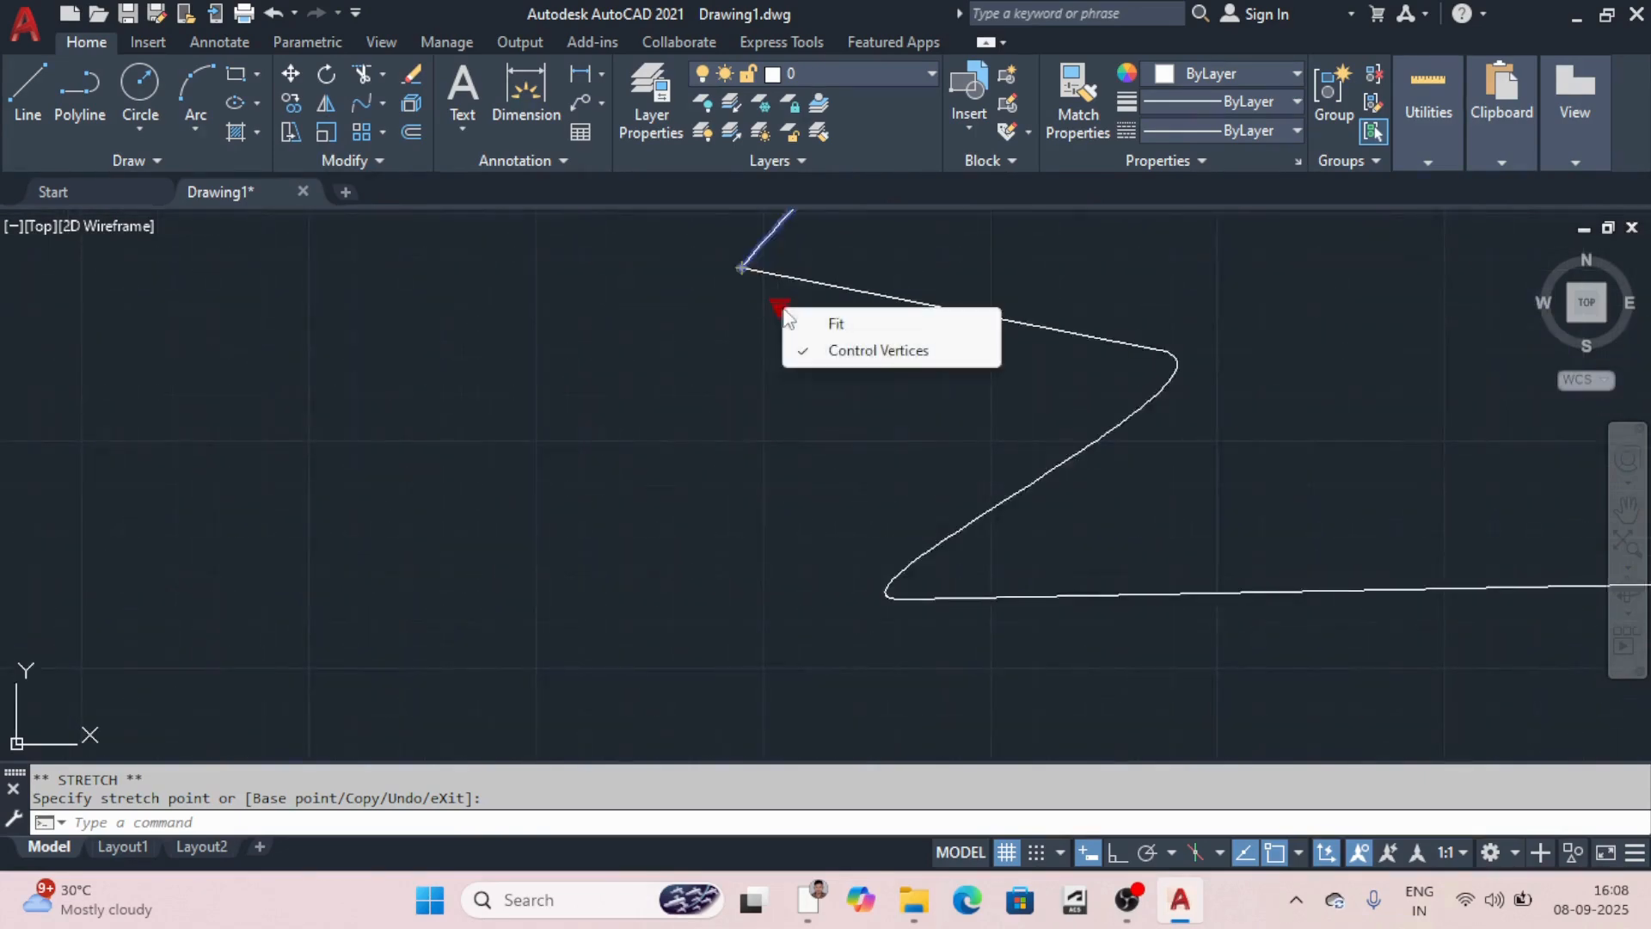
{"action": "left_click", "coordinate": [836, 327]}
{"action": "scroll", "coordinate": [786, 518], "scroll_direction": "down", "scroll_amount": 7}
{"action": "scroll", "coordinate": [887, 447], "scroll_direction": "up", "scroll_amount": 4}
{"action": "scroll", "coordinate": [818, 439], "scroll_direction": "up", "scroll_amount": 4}
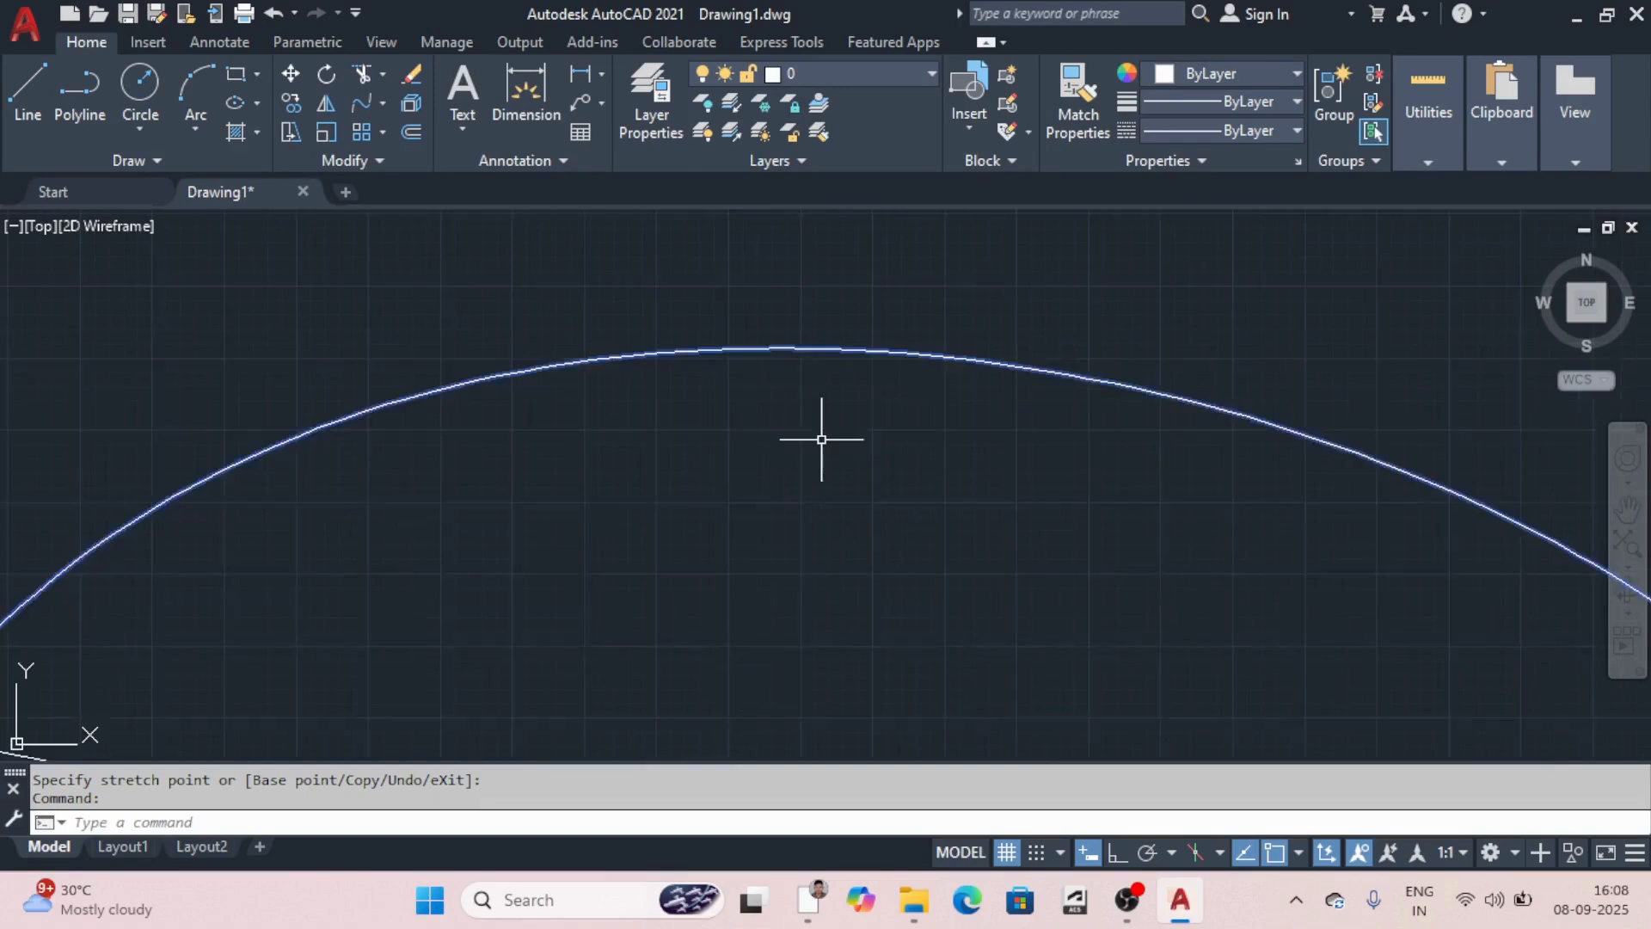
{"action": "scroll", "coordinate": [943, 446], "scroll_direction": "down", "scroll_amount": 4}
{"action": "scroll", "coordinate": [860, 456], "scroll_direction": "up", "scroll_amount": 4}
{"action": "scroll", "coordinate": [777, 464], "scroll_direction": "down", "scroll_amount": 6}
{"action": "scroll", "coordinate": [776, 464], "scroll_direction": "up", "scroll_amount": 5}
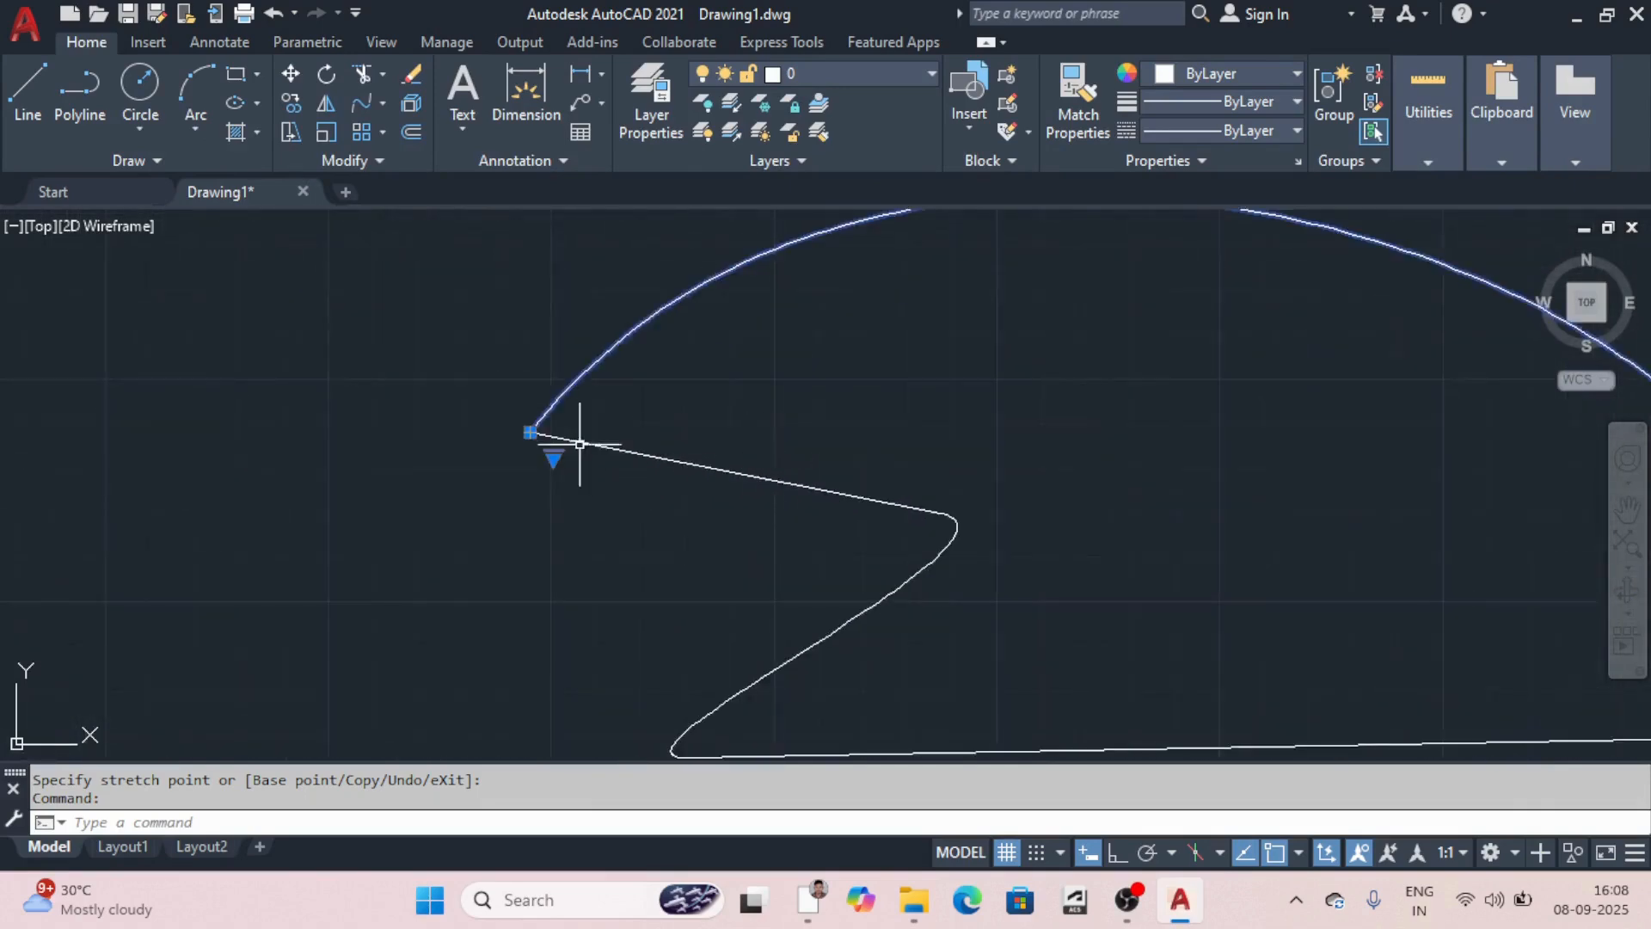
Step: Switch the selected blend curve's display back to Control Vertices
{"action": "scroll", "coordinate": [504, 487], "scroll_direction": "up", "scroll_amount": 3}
{"action": "left_click", "coordinate": [471, 478]}
{"action": "left_click", "coordinate": [435, 538]}
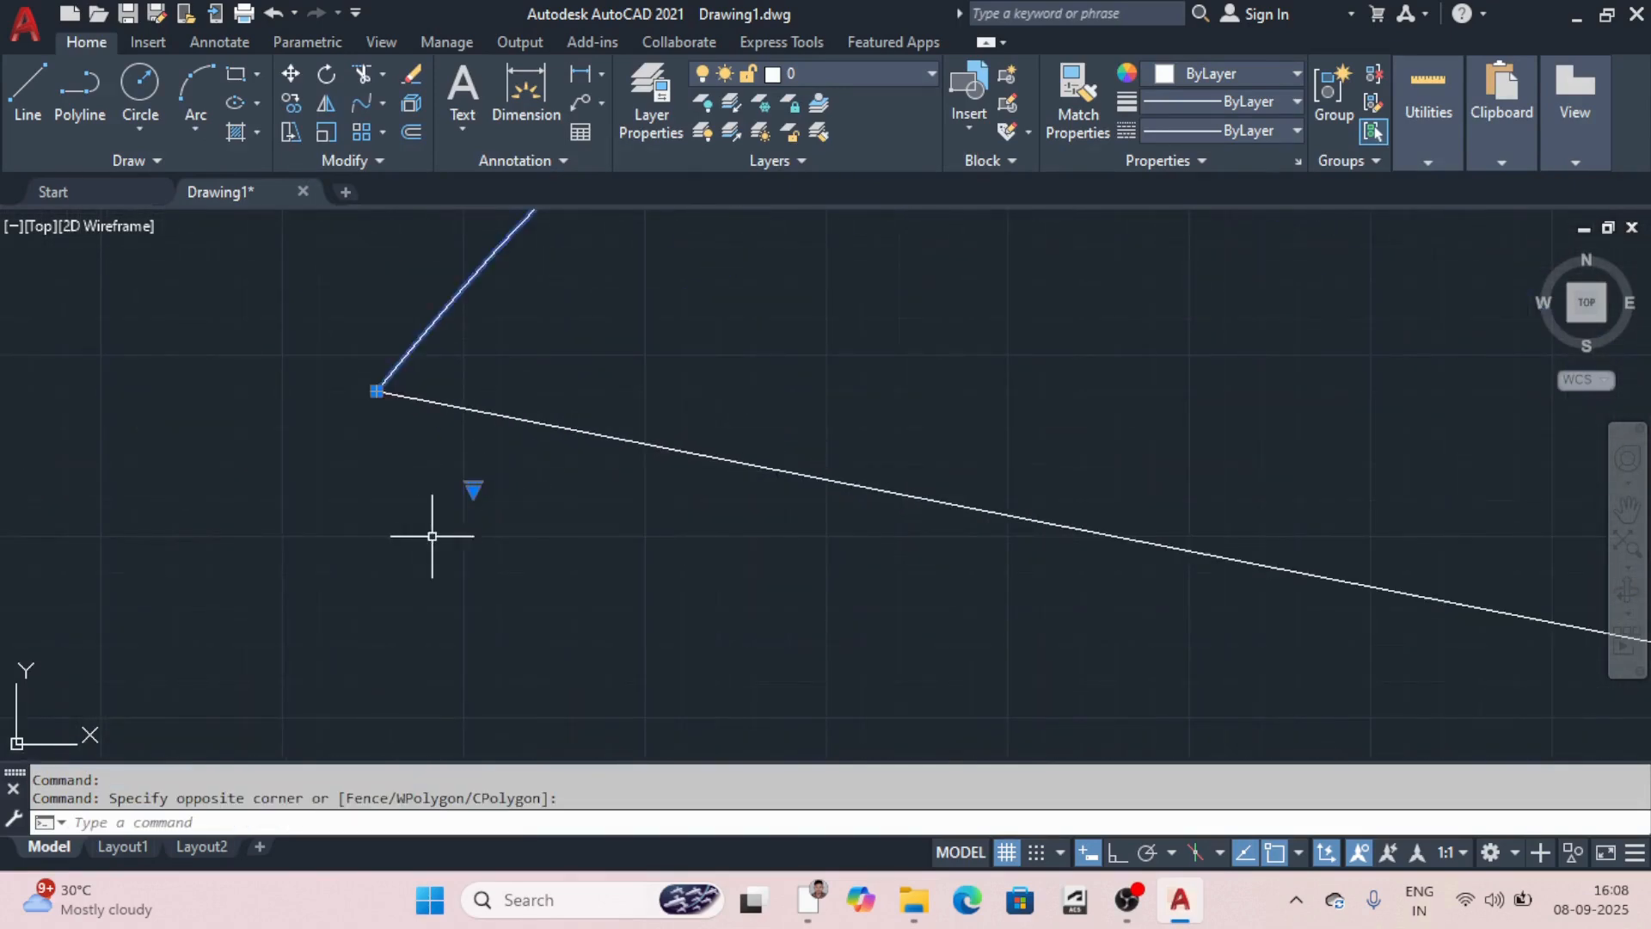
{"action": "mouse_move", "coordinate": [477, 488]}
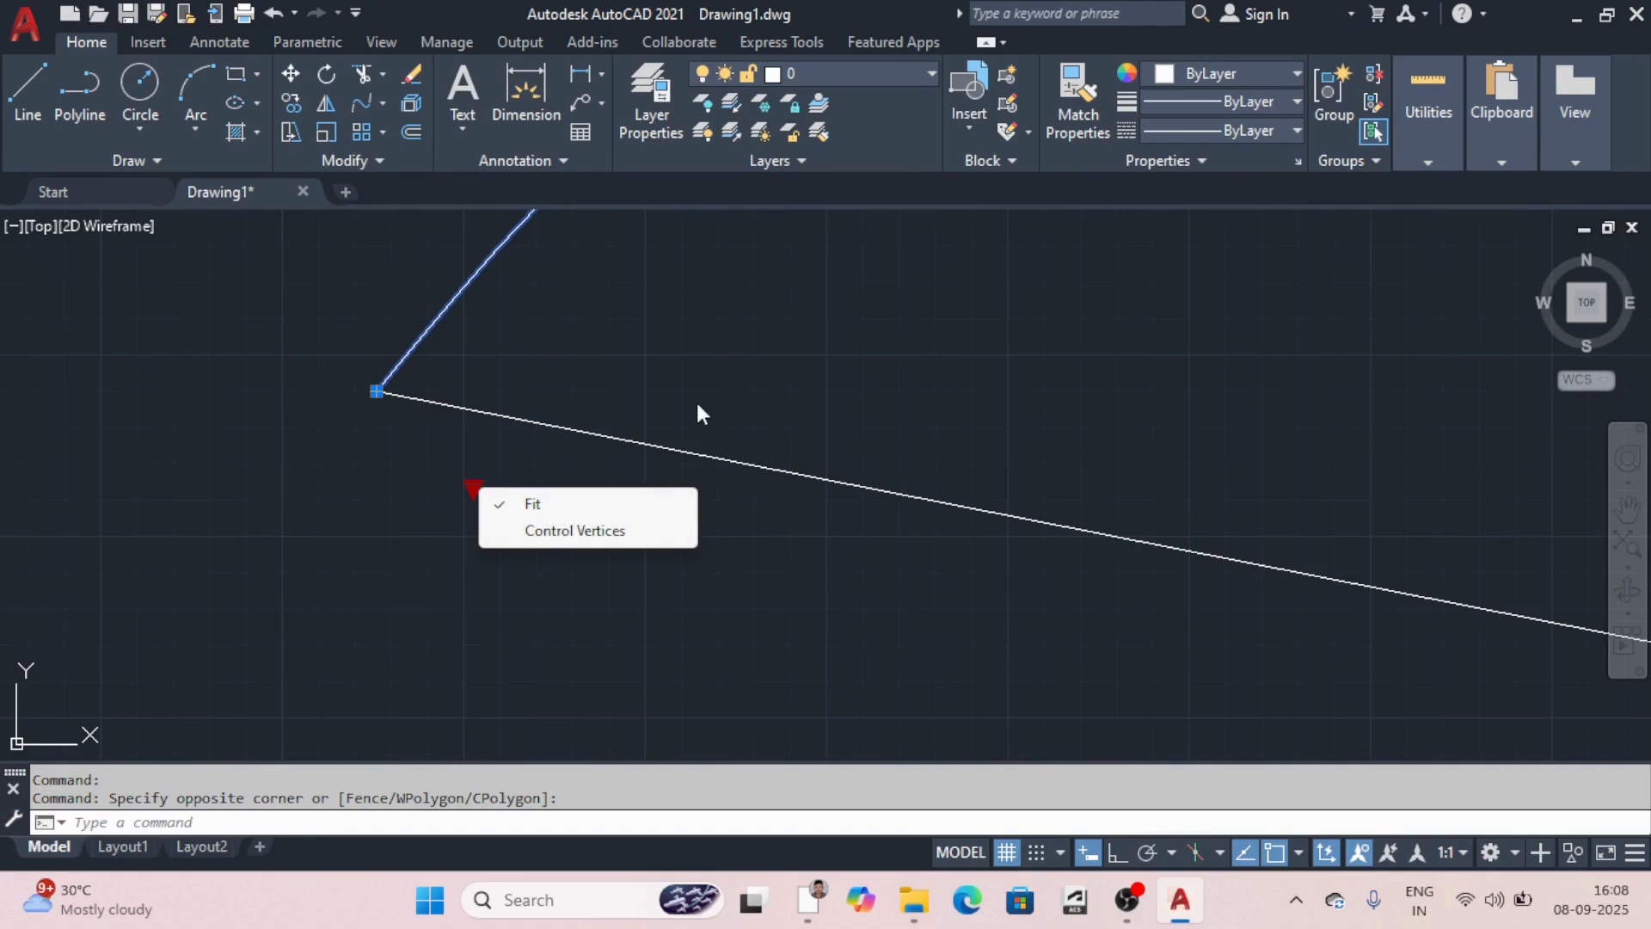
{"action": "left_click", "coordinate": [574, 531]}
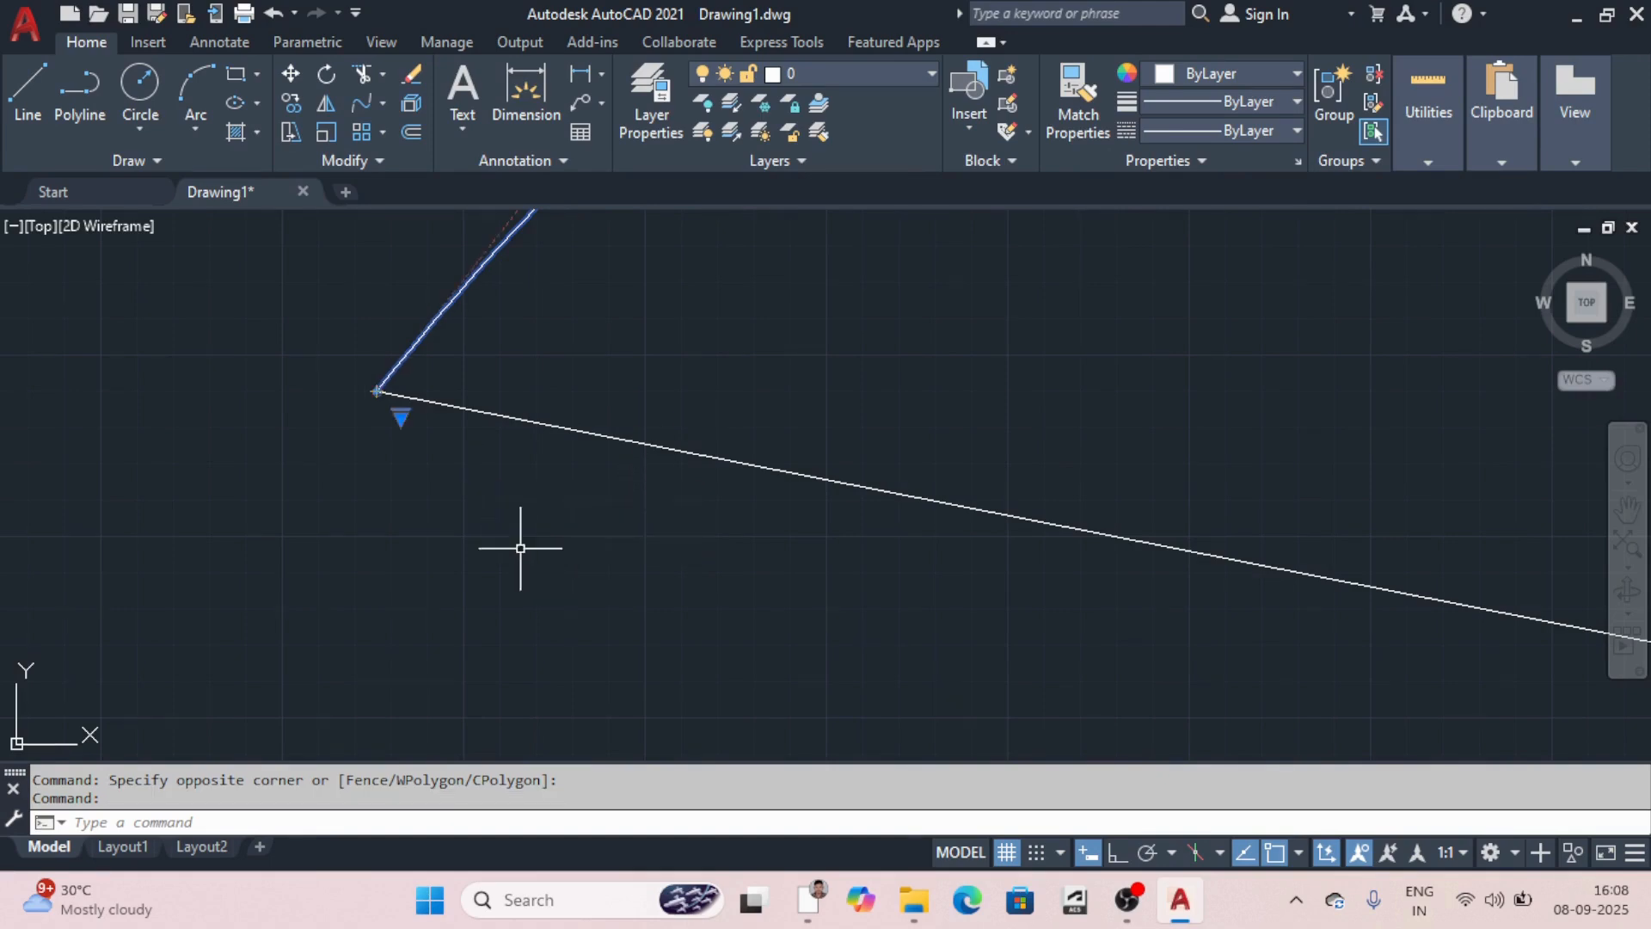
Step: Stretch the blend curve's right control vertex further up and slightly left
{"action": "scroll", "coordinate": [760, 469], "scroll_direction": "down", "scroll_amount": 5}
{"action": "scroll", "coordinate": [821, 438], "scroll_direction": "up", "scroll_amount": 3}
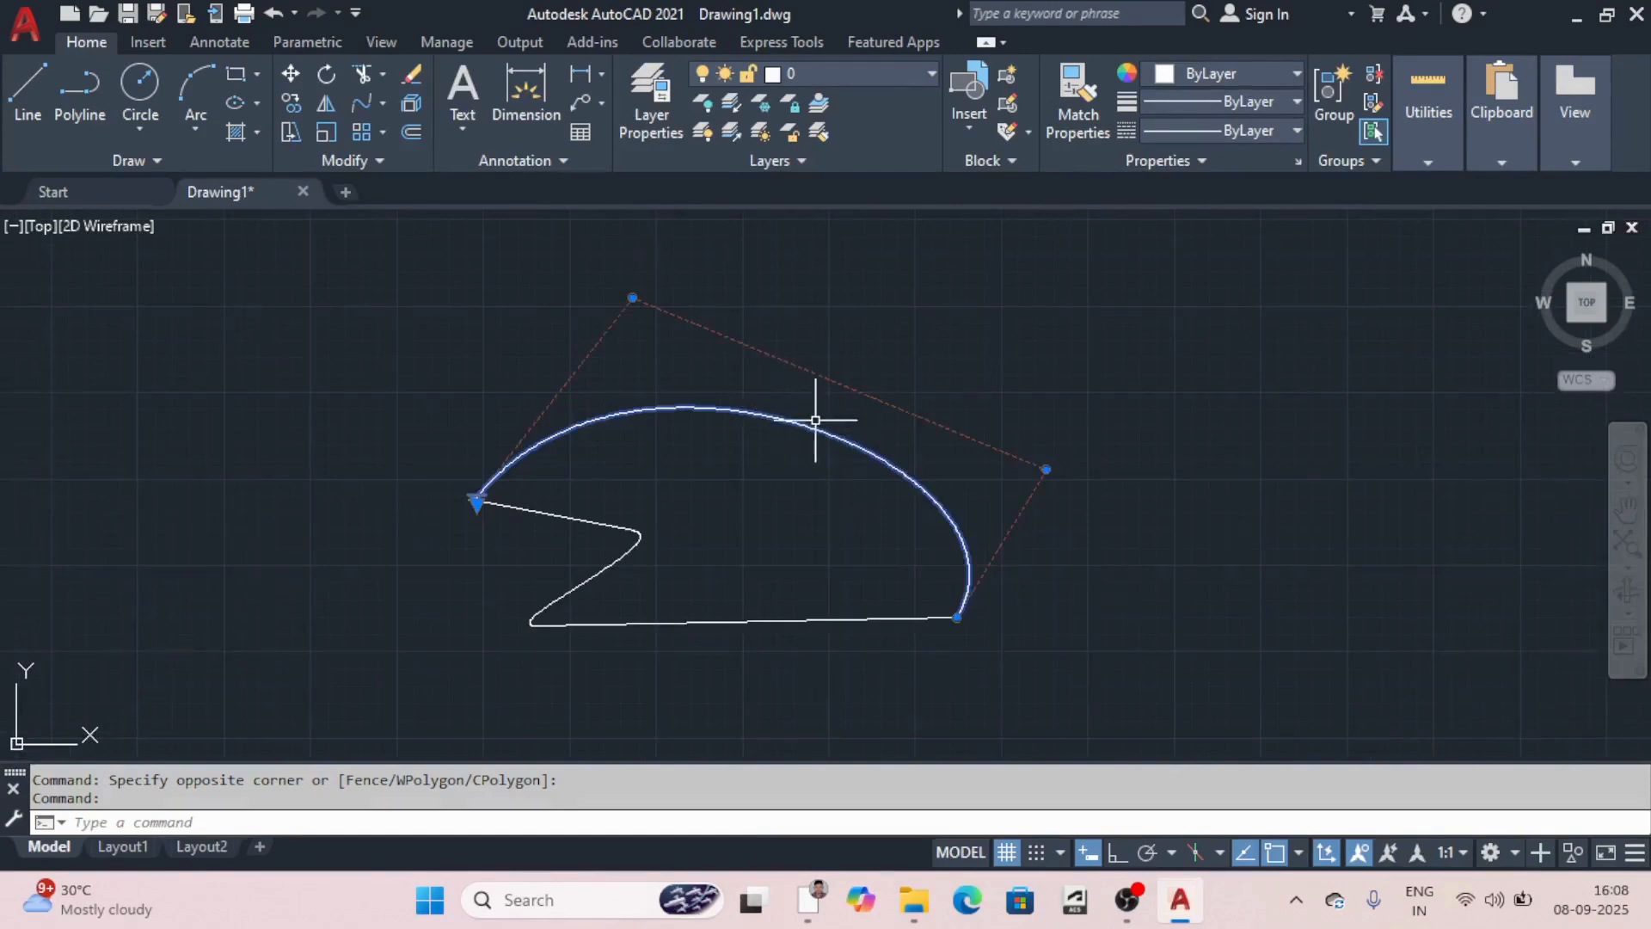
{"action": "left_click", "coordinate": [1047, 470]}
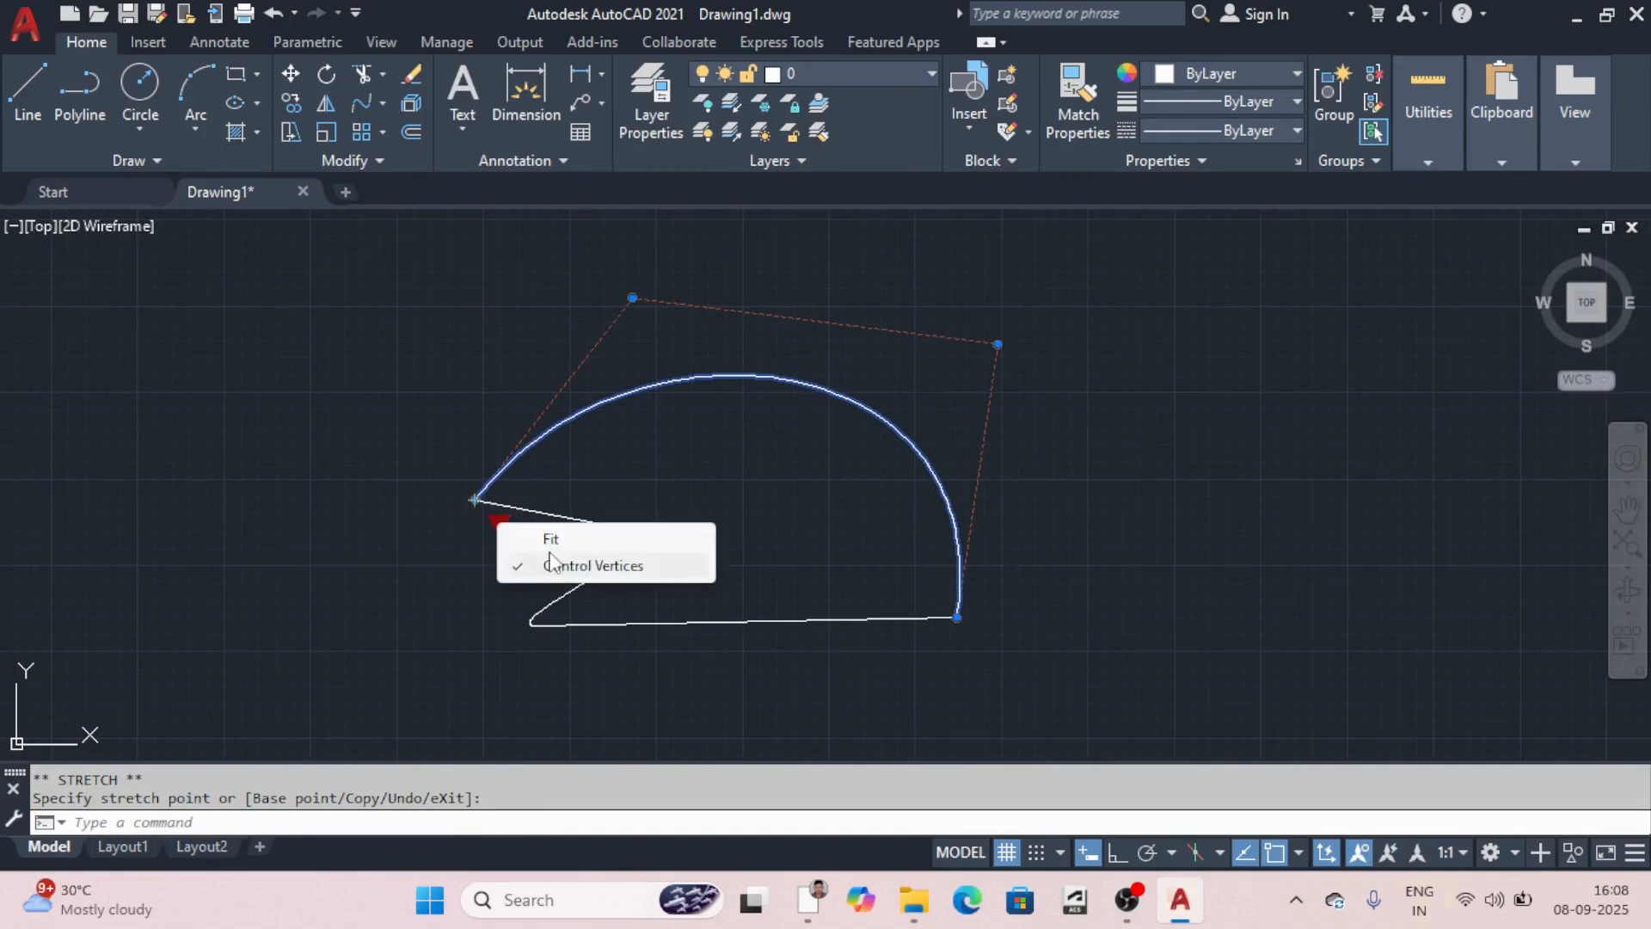
Step: Switch the large upper blend curve's display to Fit points and back to Control Vertices
{"action": "left_click", "coordinate": [535, 533]}
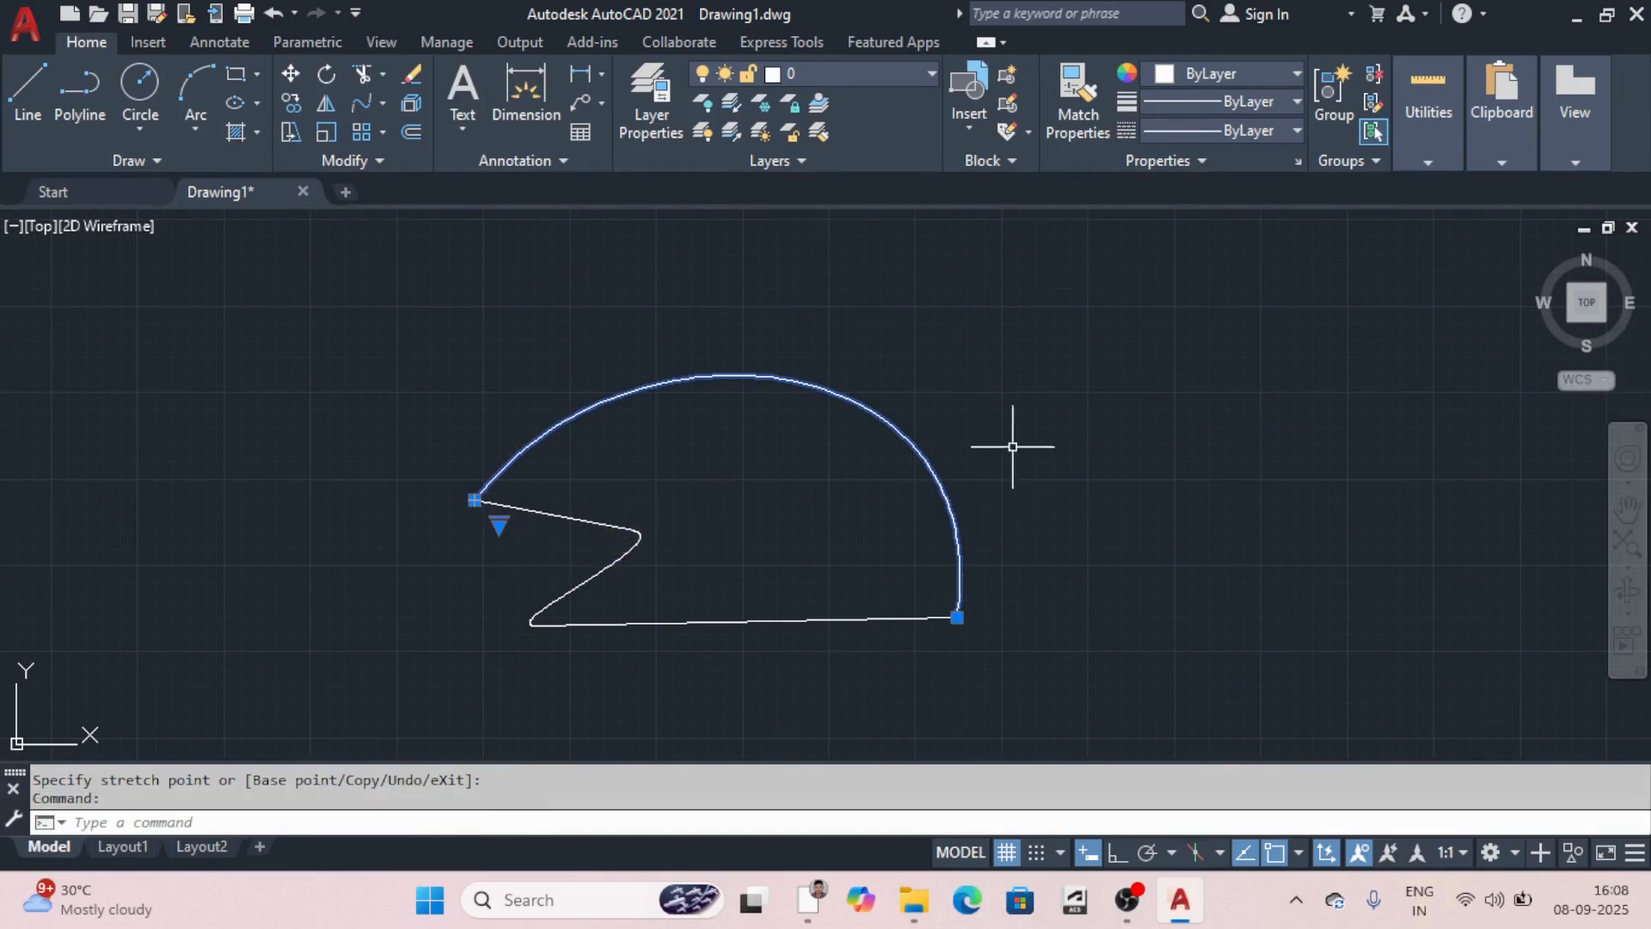
{"action": "mouse_move", "coordinate": [499, 525]}
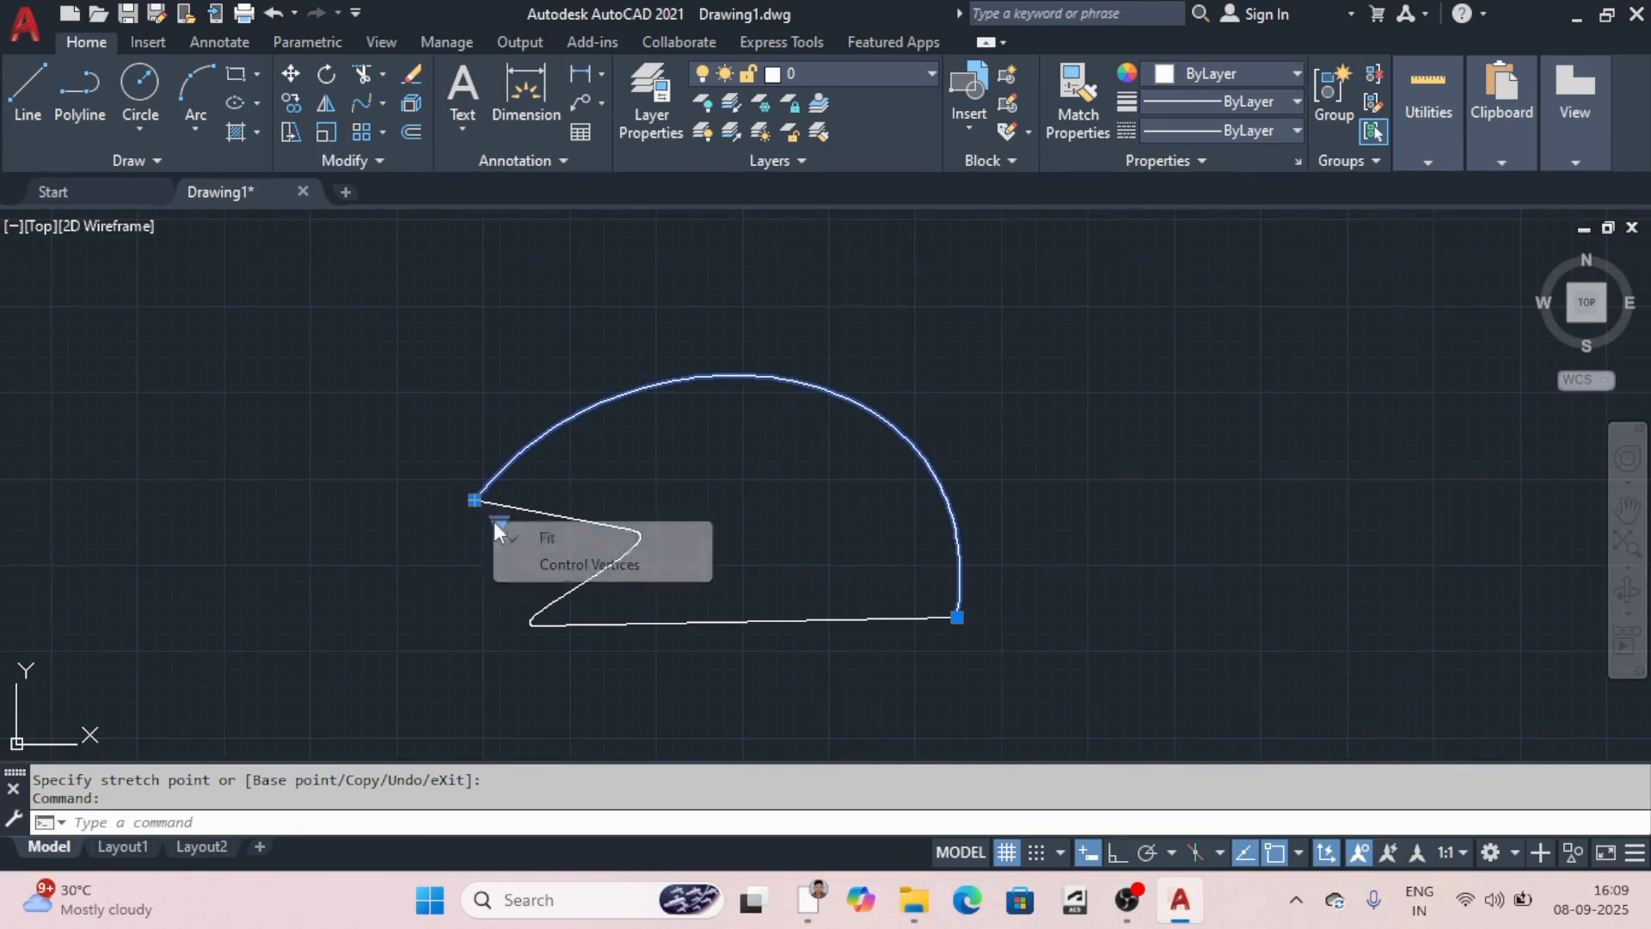
{"action": "left_click", "coordinate": [569, 559]}
Step: Stretch the large upper blend curve's right control vertex up and to the left, and deselect the curve
{"action": "left_click", "coordinate": [999, 344]}
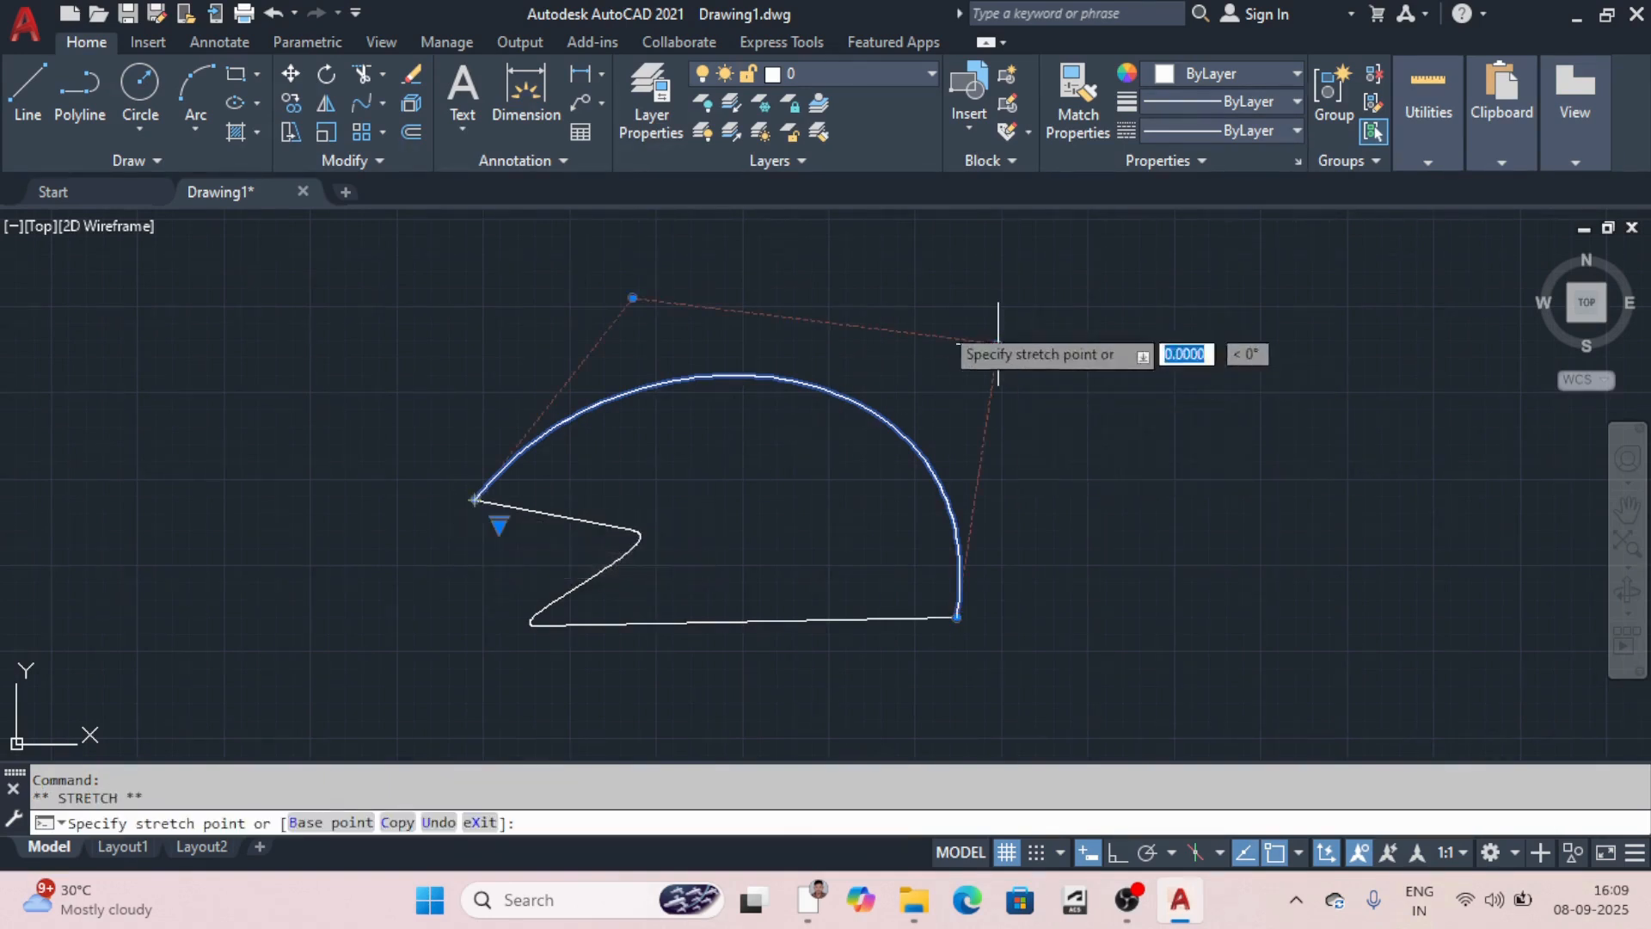
{"action": "left_click", "coordinate": [847, 298]}
{"action": "key", "text": "Escape"}
Step: Select the small S-shaped blend curve and stretch its right control vertex down-left and its left control vertex upward
{"action": "scroll", "coordinate": [683, 537], "scroll_direction": "down", "scroll_amount": 5}
{"action": "scroll", "coordinate": [719, 529], "scroll_direction": "up", "scroll_amount": 8}
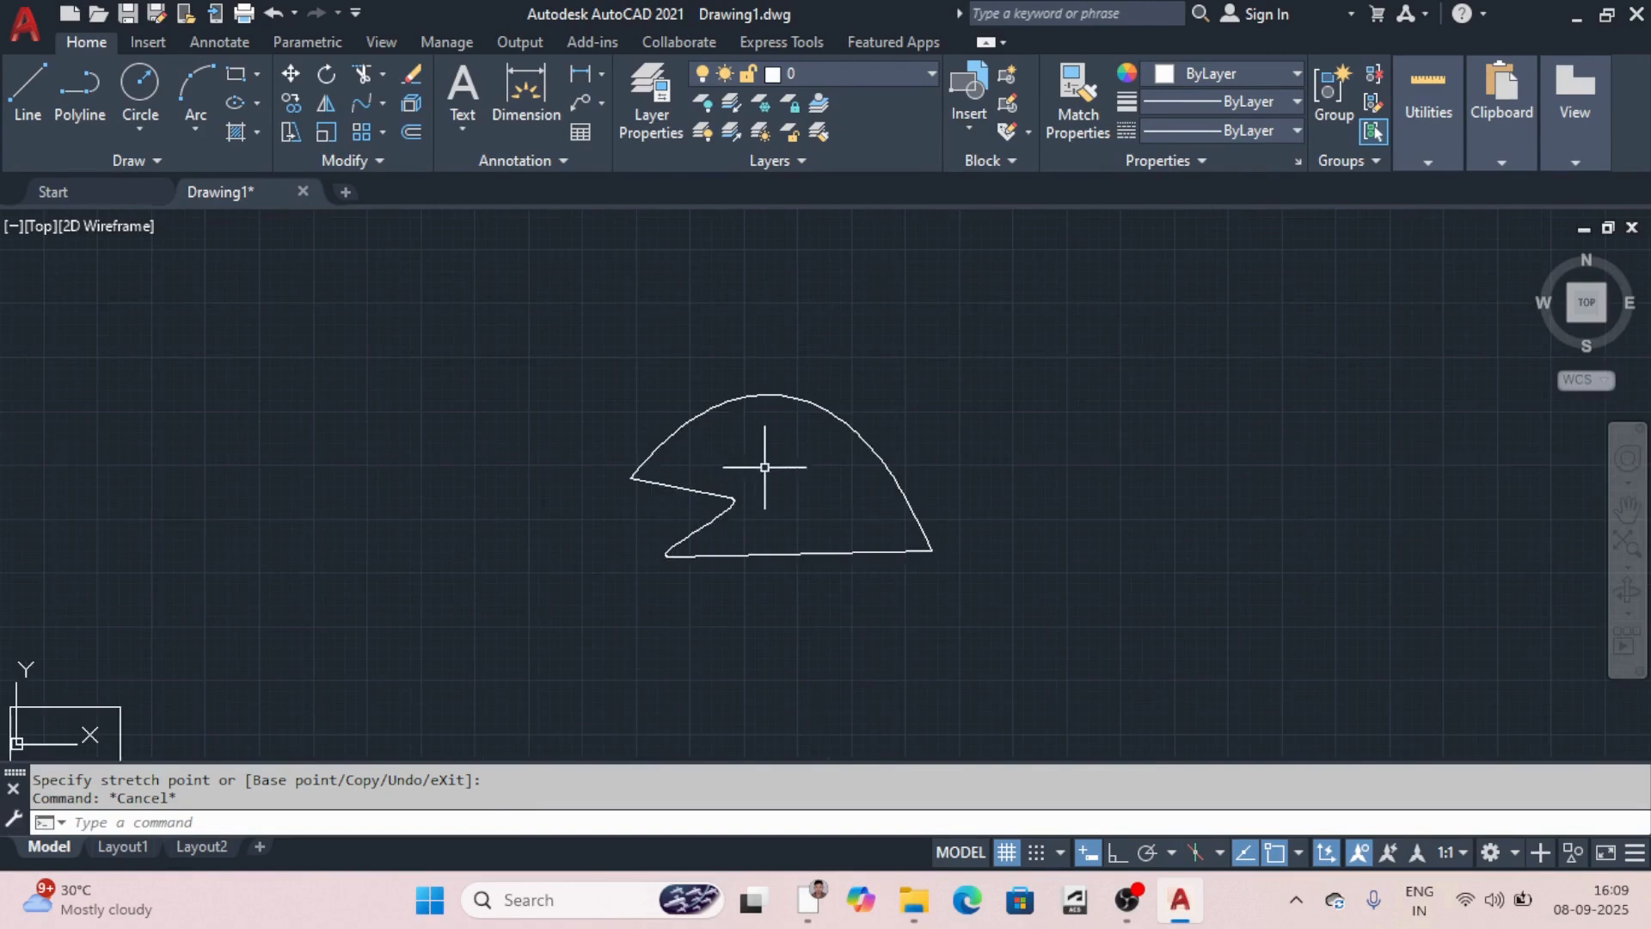
{"action": "scroll", "coordinate": [701, 480], "scroll_direction": "down", "scroll_amount": 8}
{"action": "scroll", "coordinate": [688, 481], "scroll_direction": "up", "scroll_amount": 6}
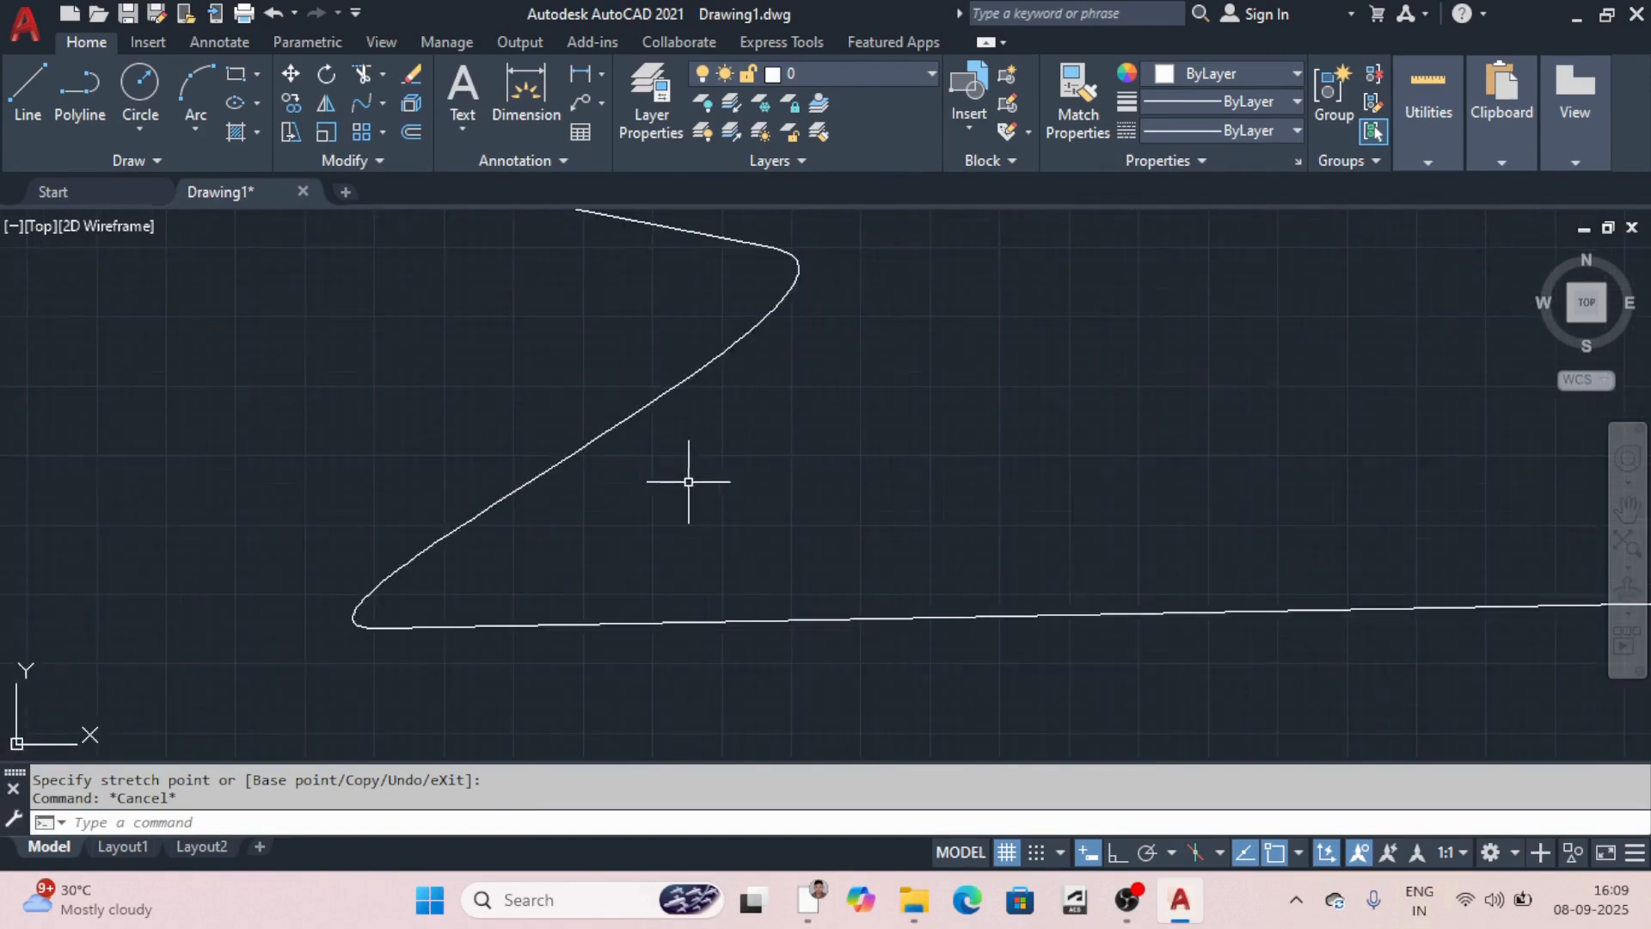
{"action": "left_click", "coordinate": [668, 461]}
{"action": "left_click", "coordinate": [547, 360]}
{"action": "scroll", "coordinate": [798, 522], "scroll_direction": "down", "scroll_amount": 2}
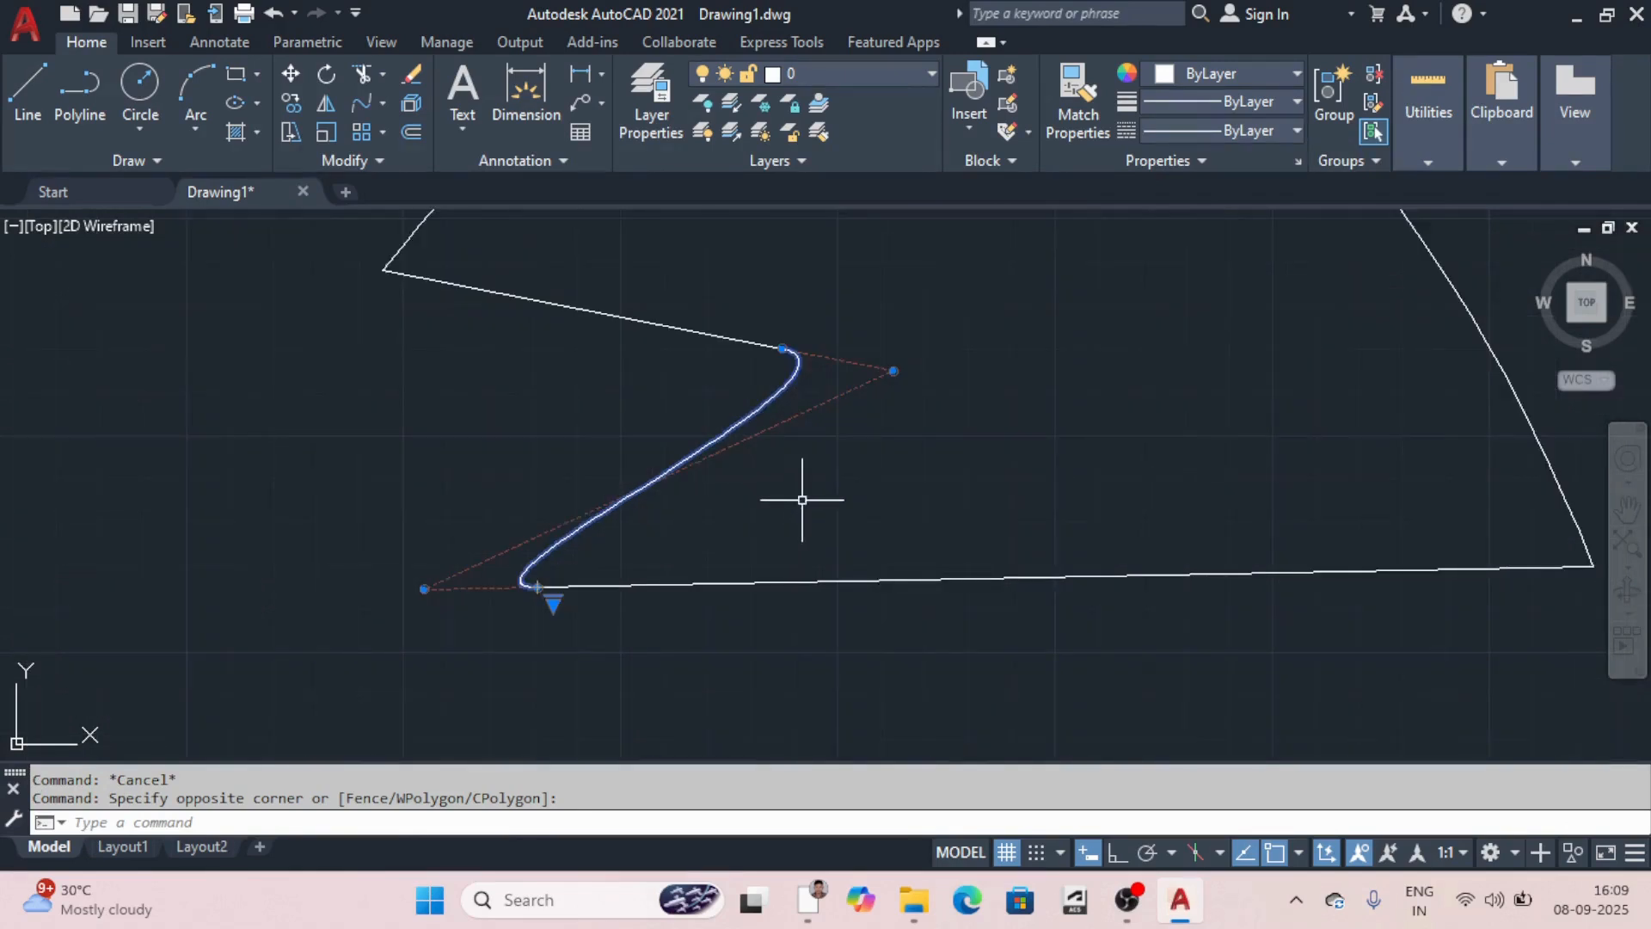
{"action": "left_click", "coordinate": [897, 369]}
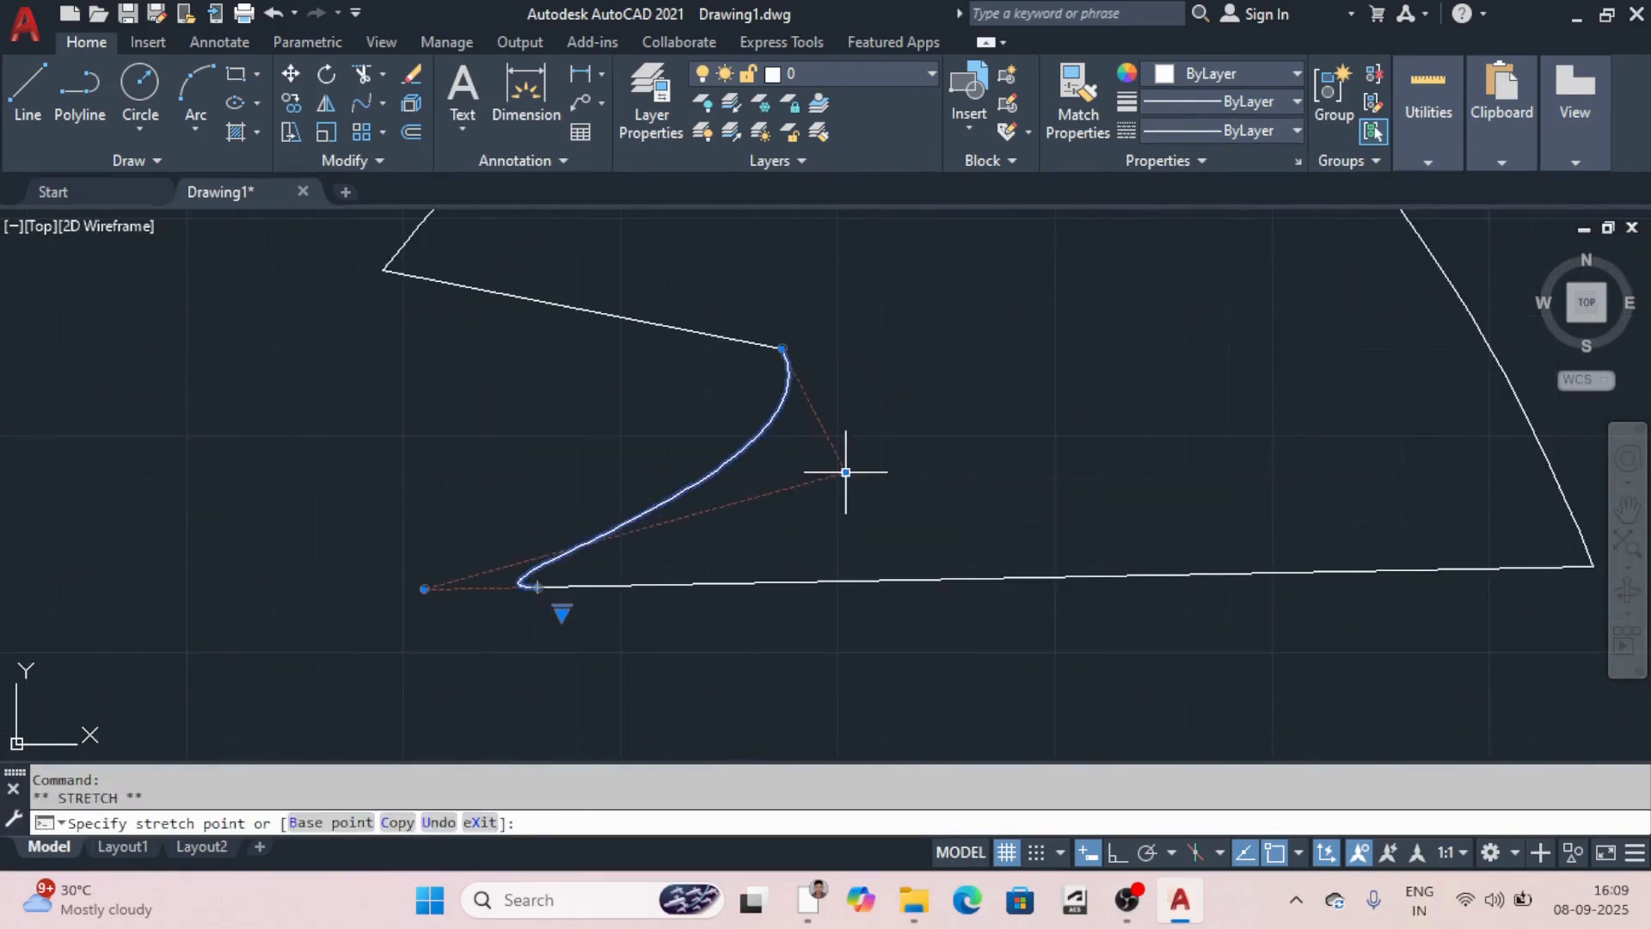
{"action": "left_click", "coordinate": [846, 472]}
{"action": "left_click", "coordinate": [459, 456]}
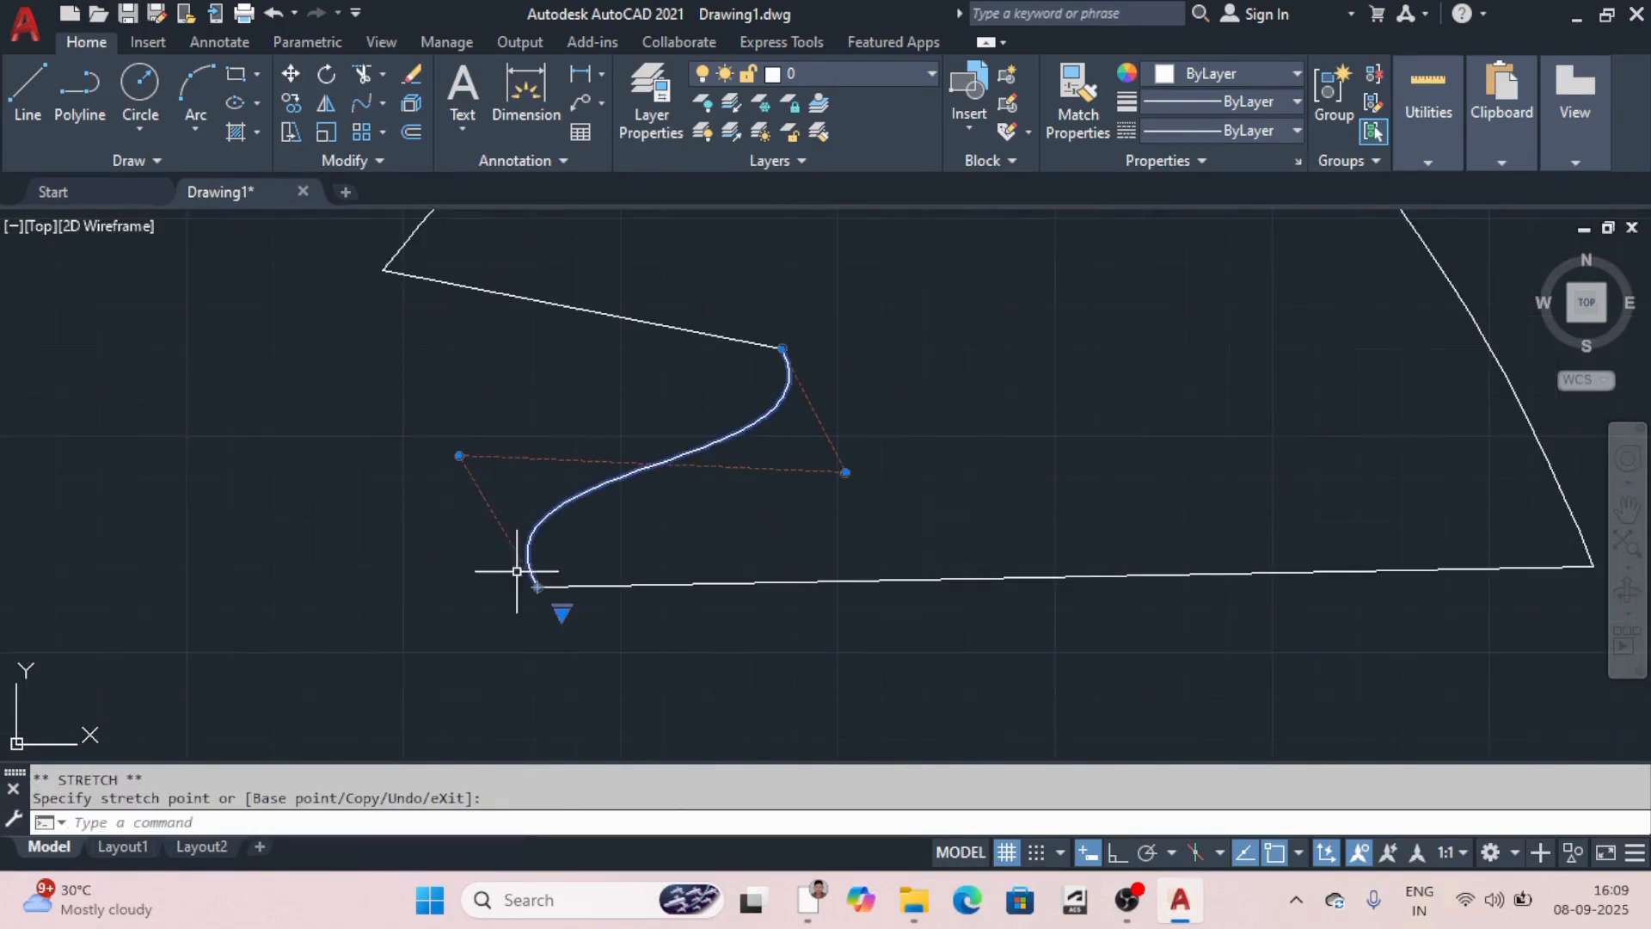
Step: Switch the small blend curve's display to Fit points and try to stretch its lower end point
{"action": "mouse_move", "coordinate": [562, 612]}
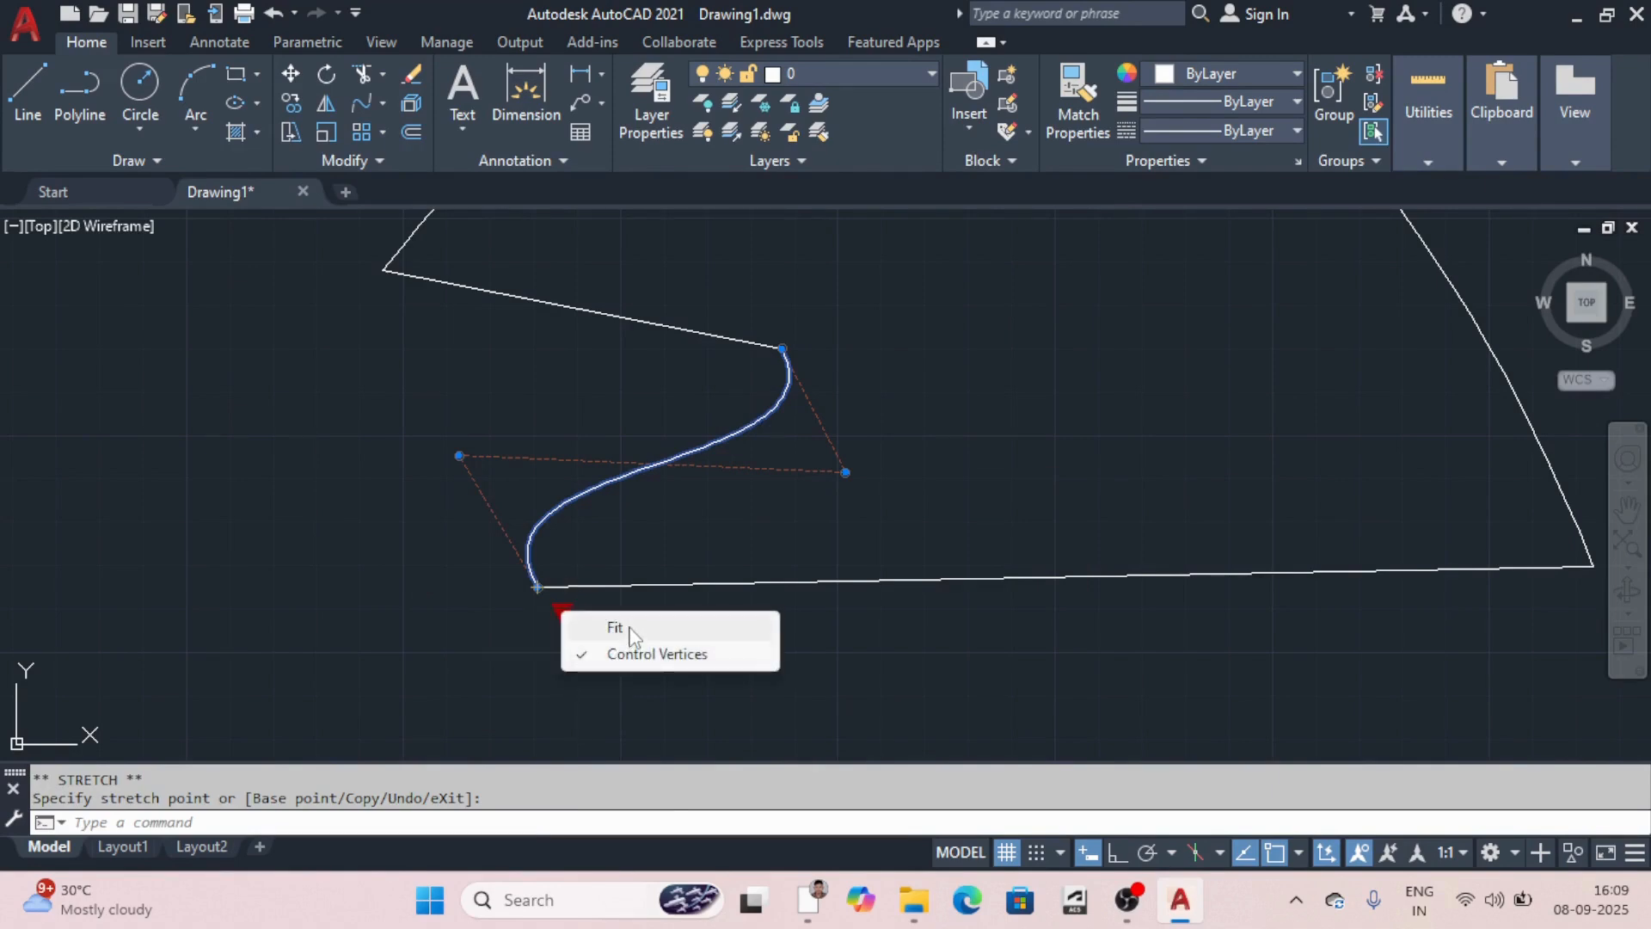
{"action": "left_click", "coordinate": [627, 631]}
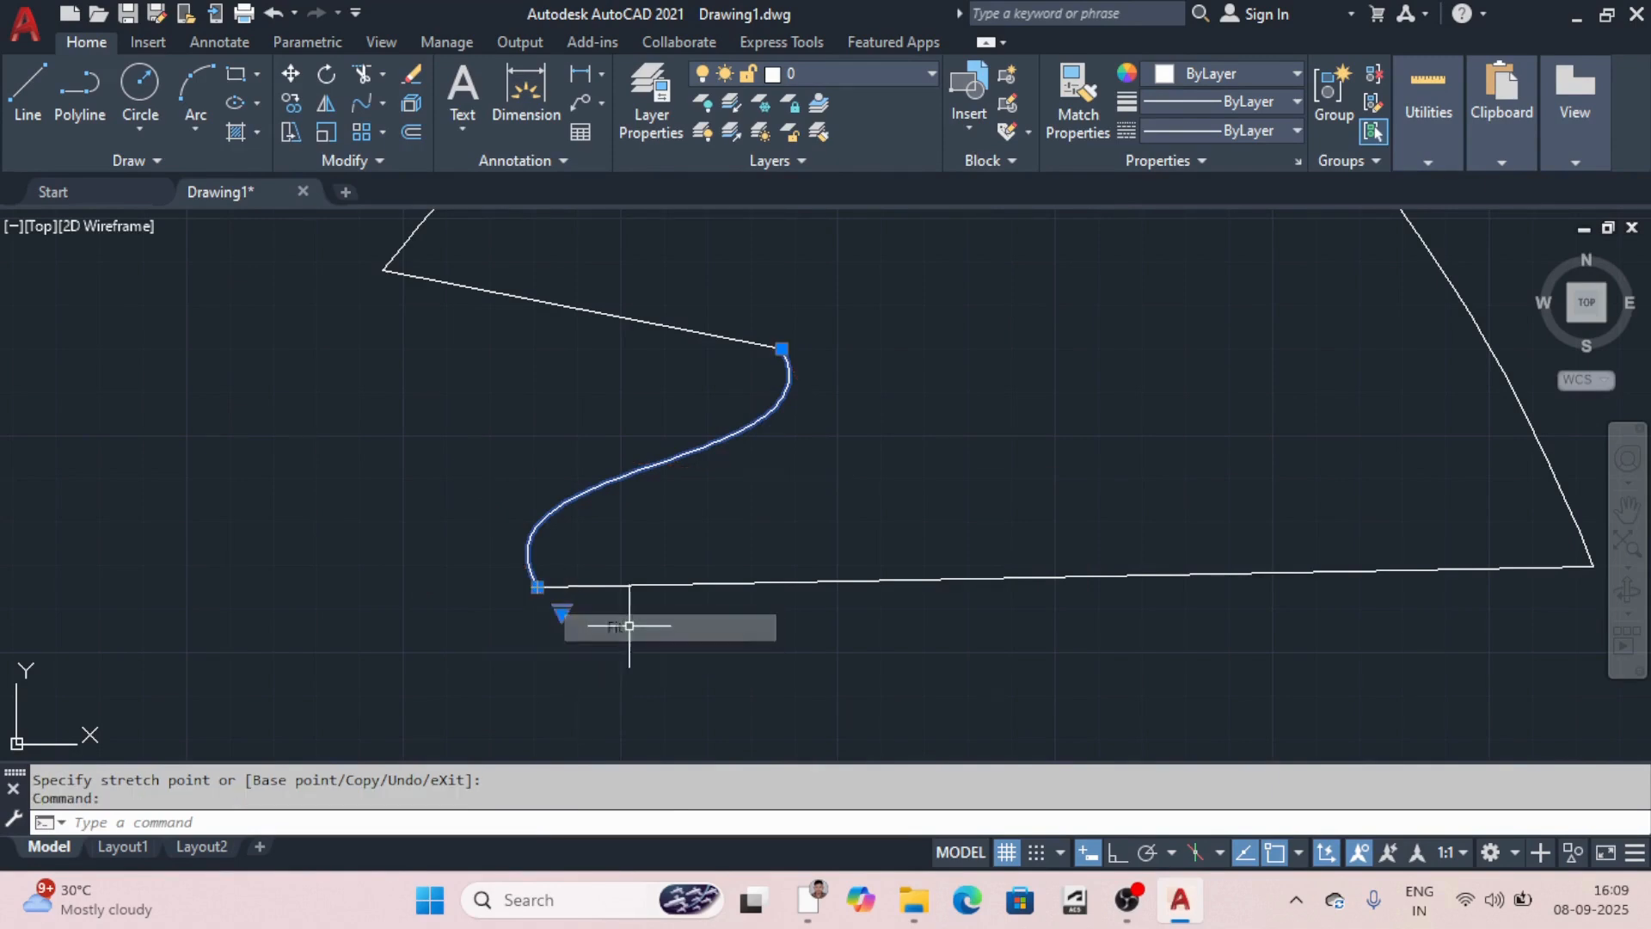
{"action": "left_click", "coordinate": [538, 585]}
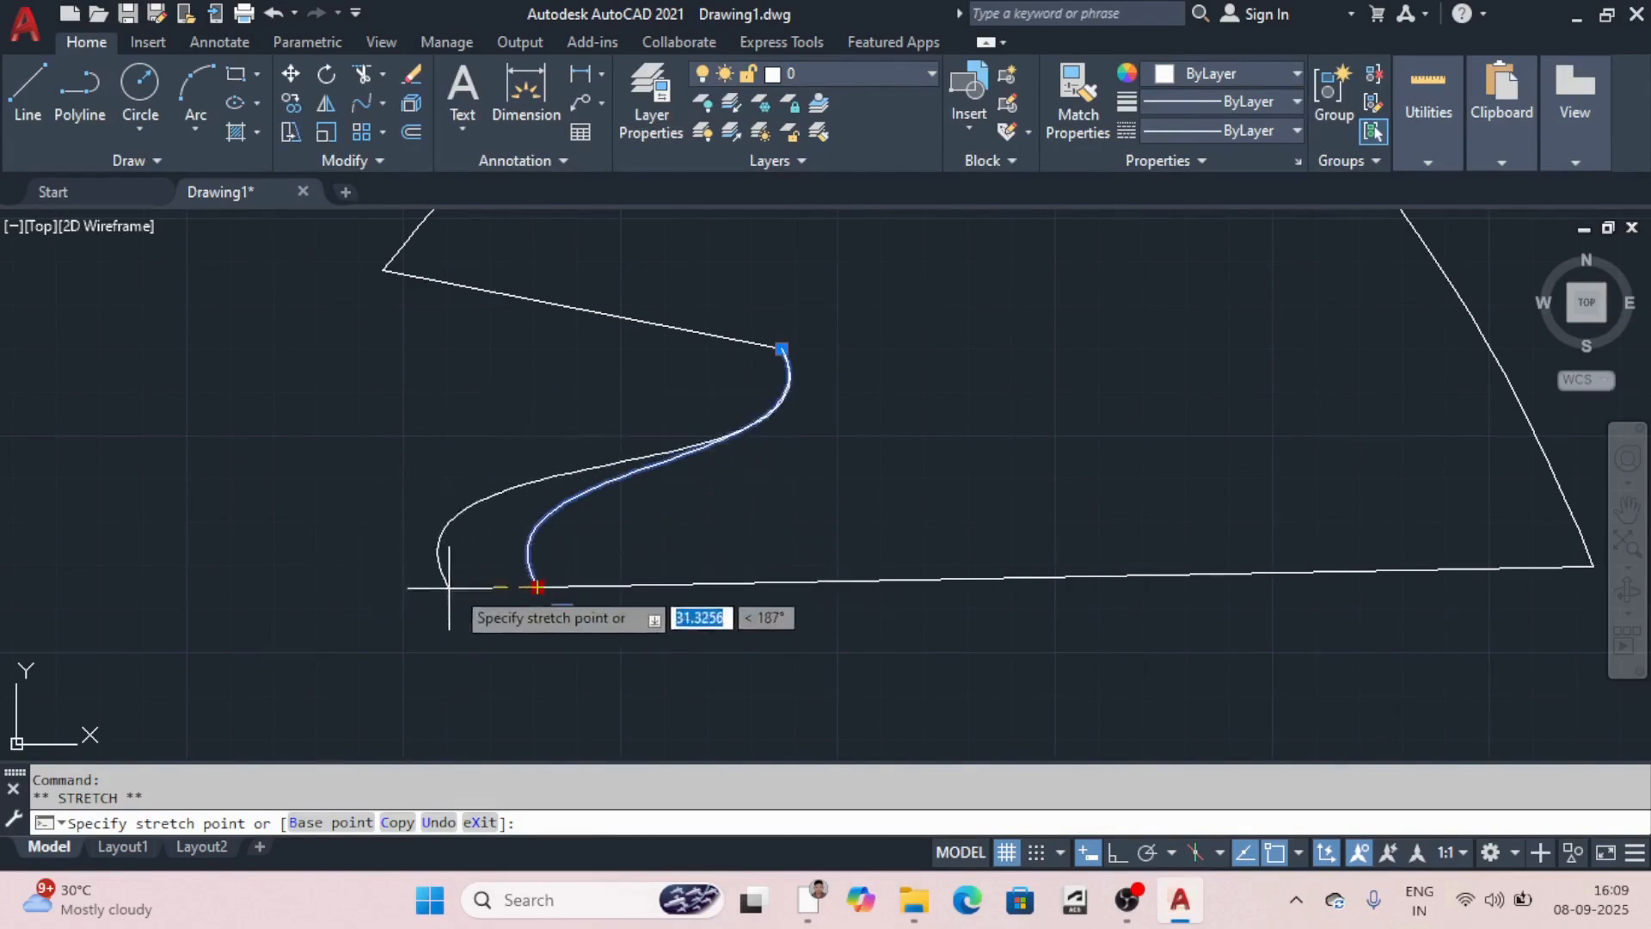
{"action": "left_click", "coordinate": [534, 580]}
{"action": "left_click", "coordinate": [533, 580]}
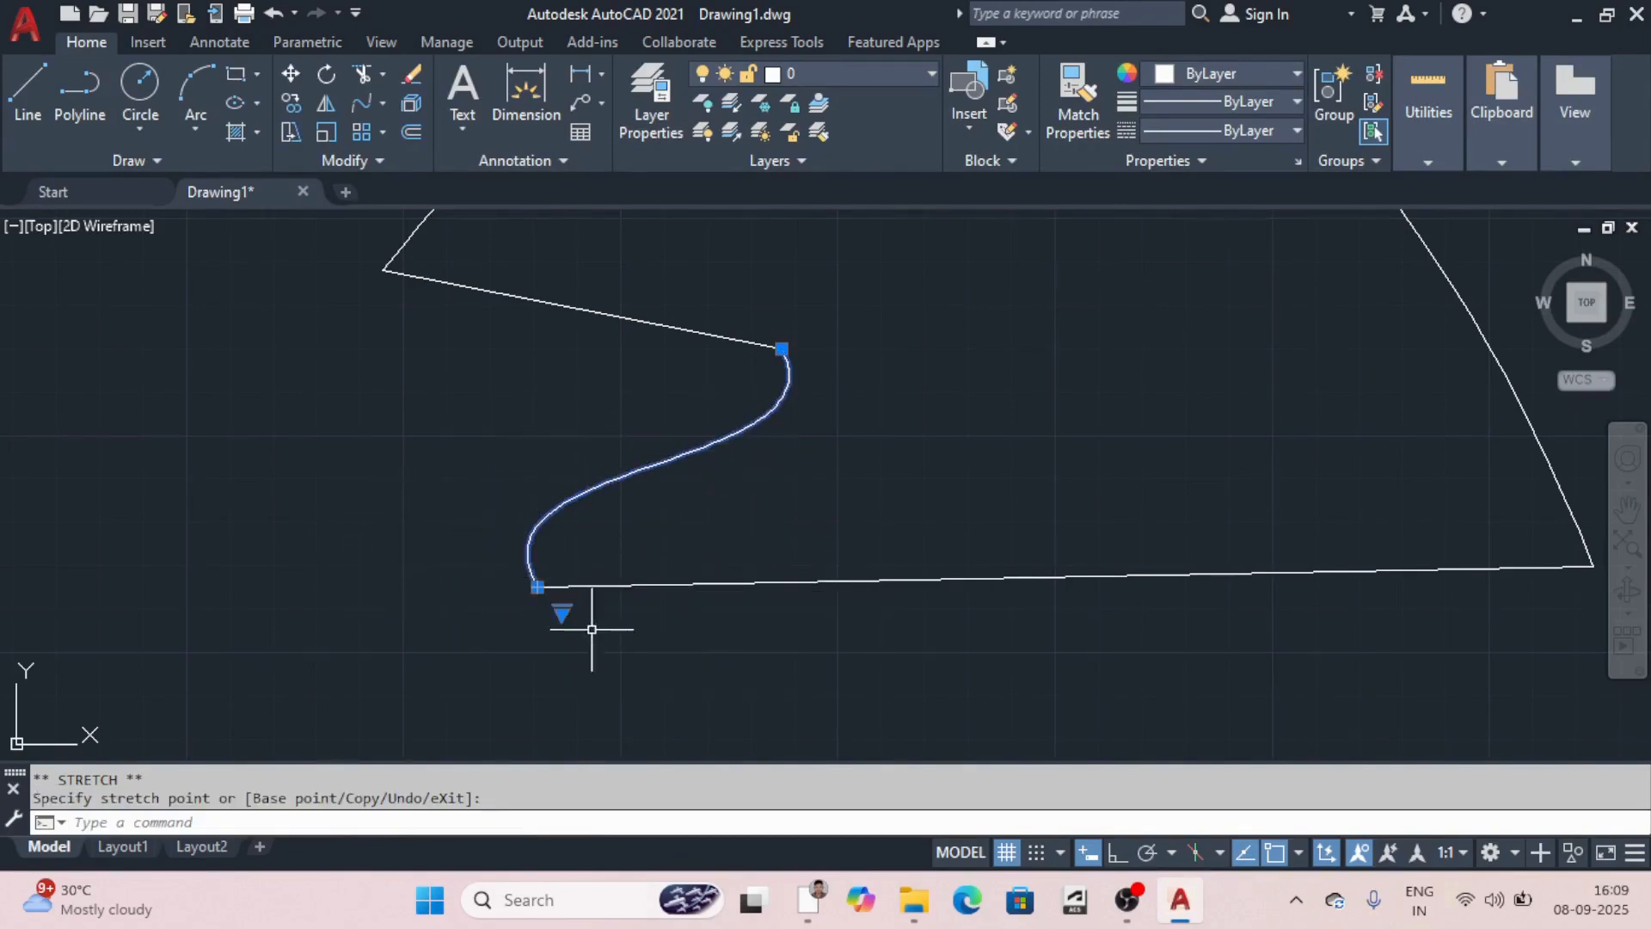
Step: Switch the small blend curve's display back to Control Vertices
{"action": "left_click", "coordinate": [553, 602]}
{"action": "left_click", "coordinate": [561, 611]}
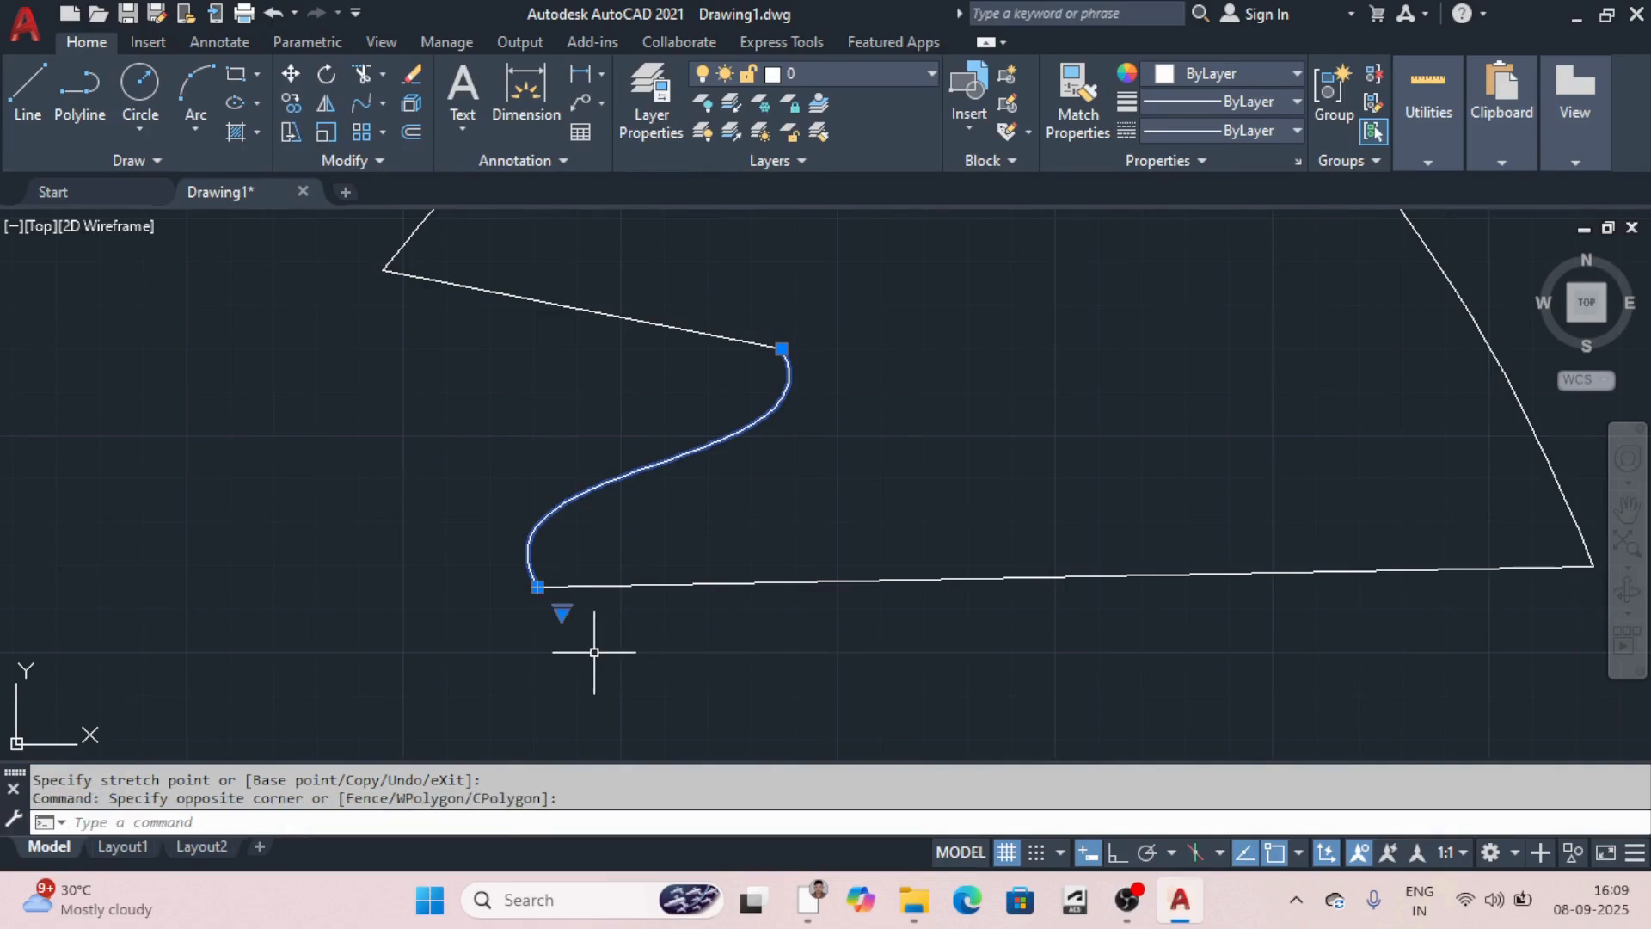
{"action": "left_click", "coordinate": [561, 610]}
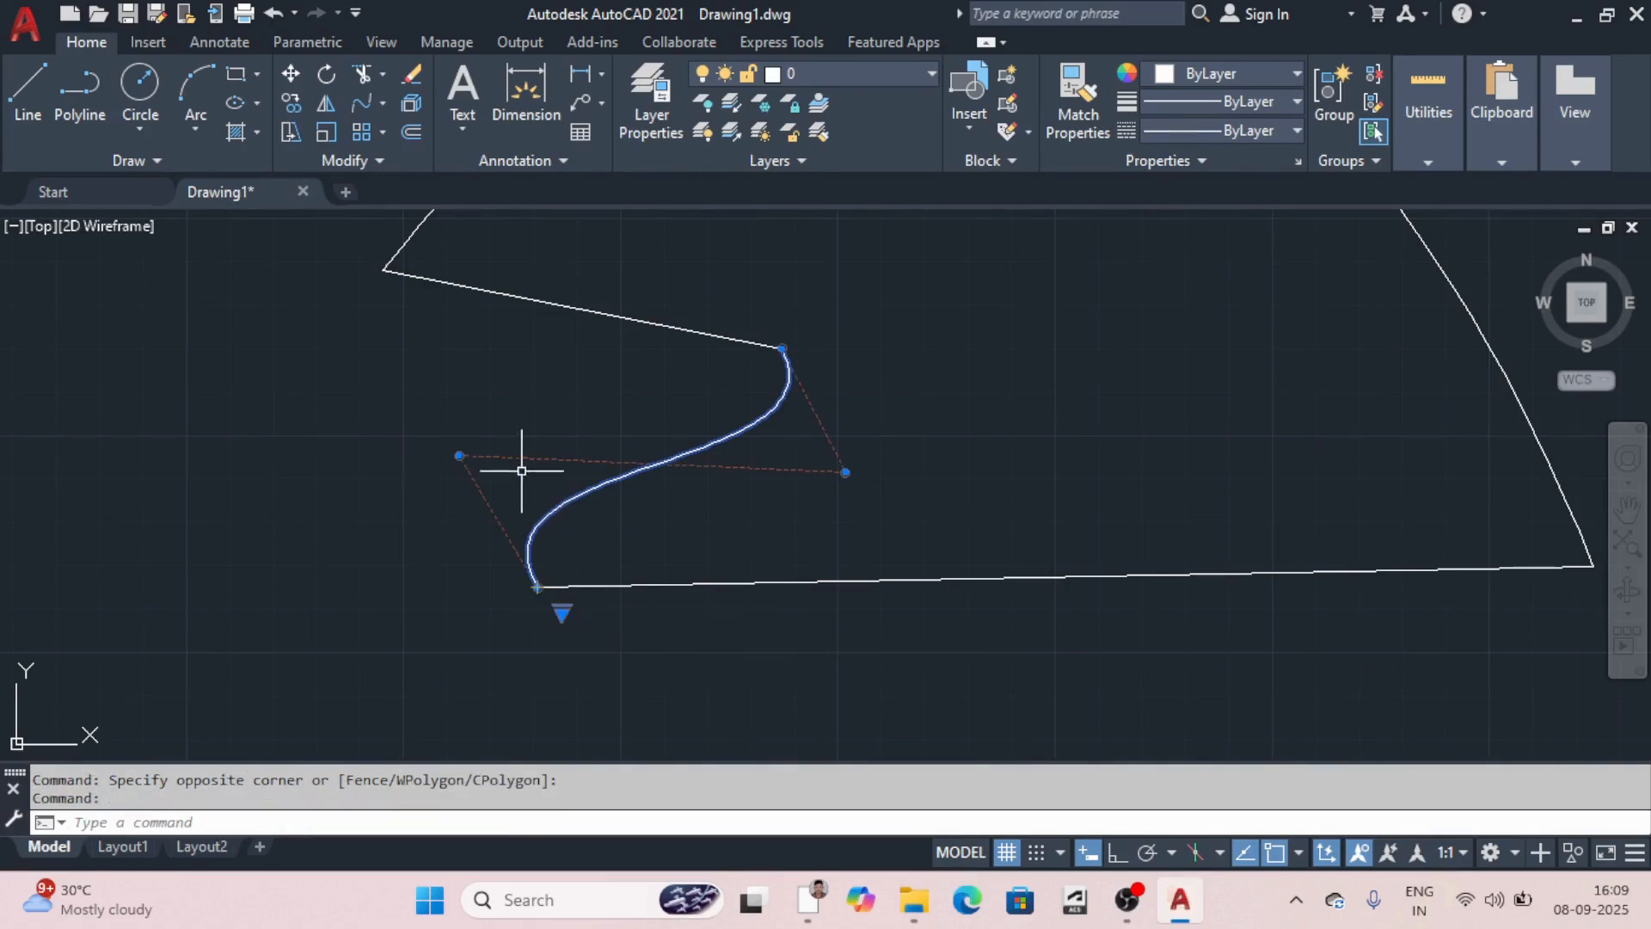
Step: Stretch the small blend curve's right control vertex up-left and its left control vertex across to the curve's right side
{"action": "left_click", "coordinate": [846, 472]}
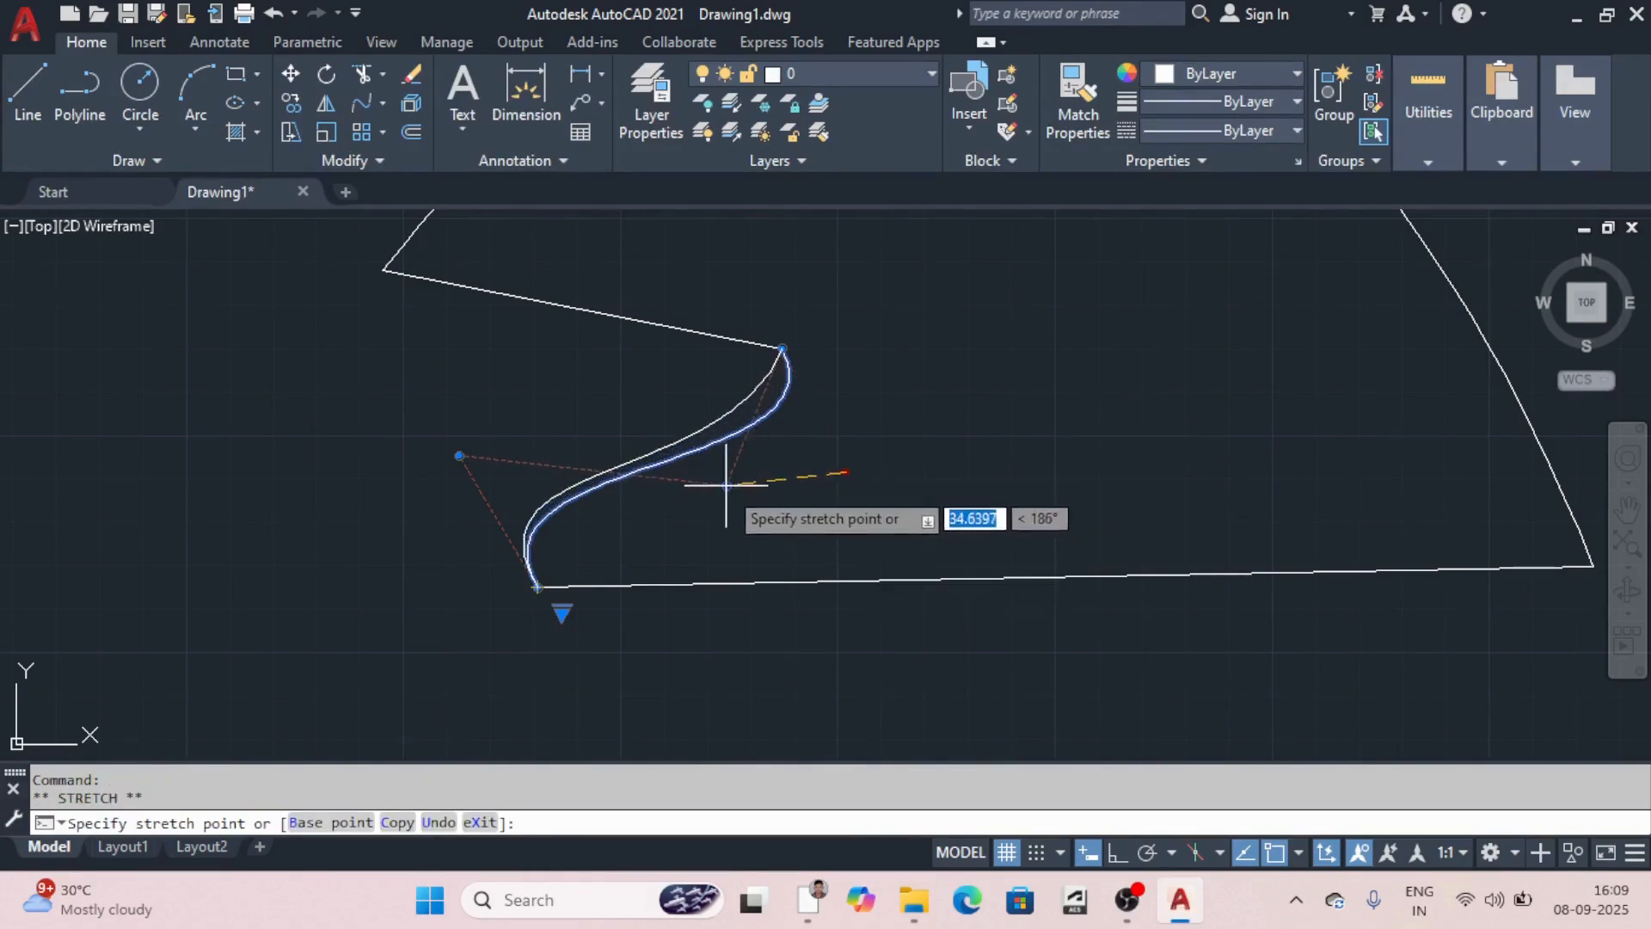
{"action": "left_click", "coordinate": [683, 425]}
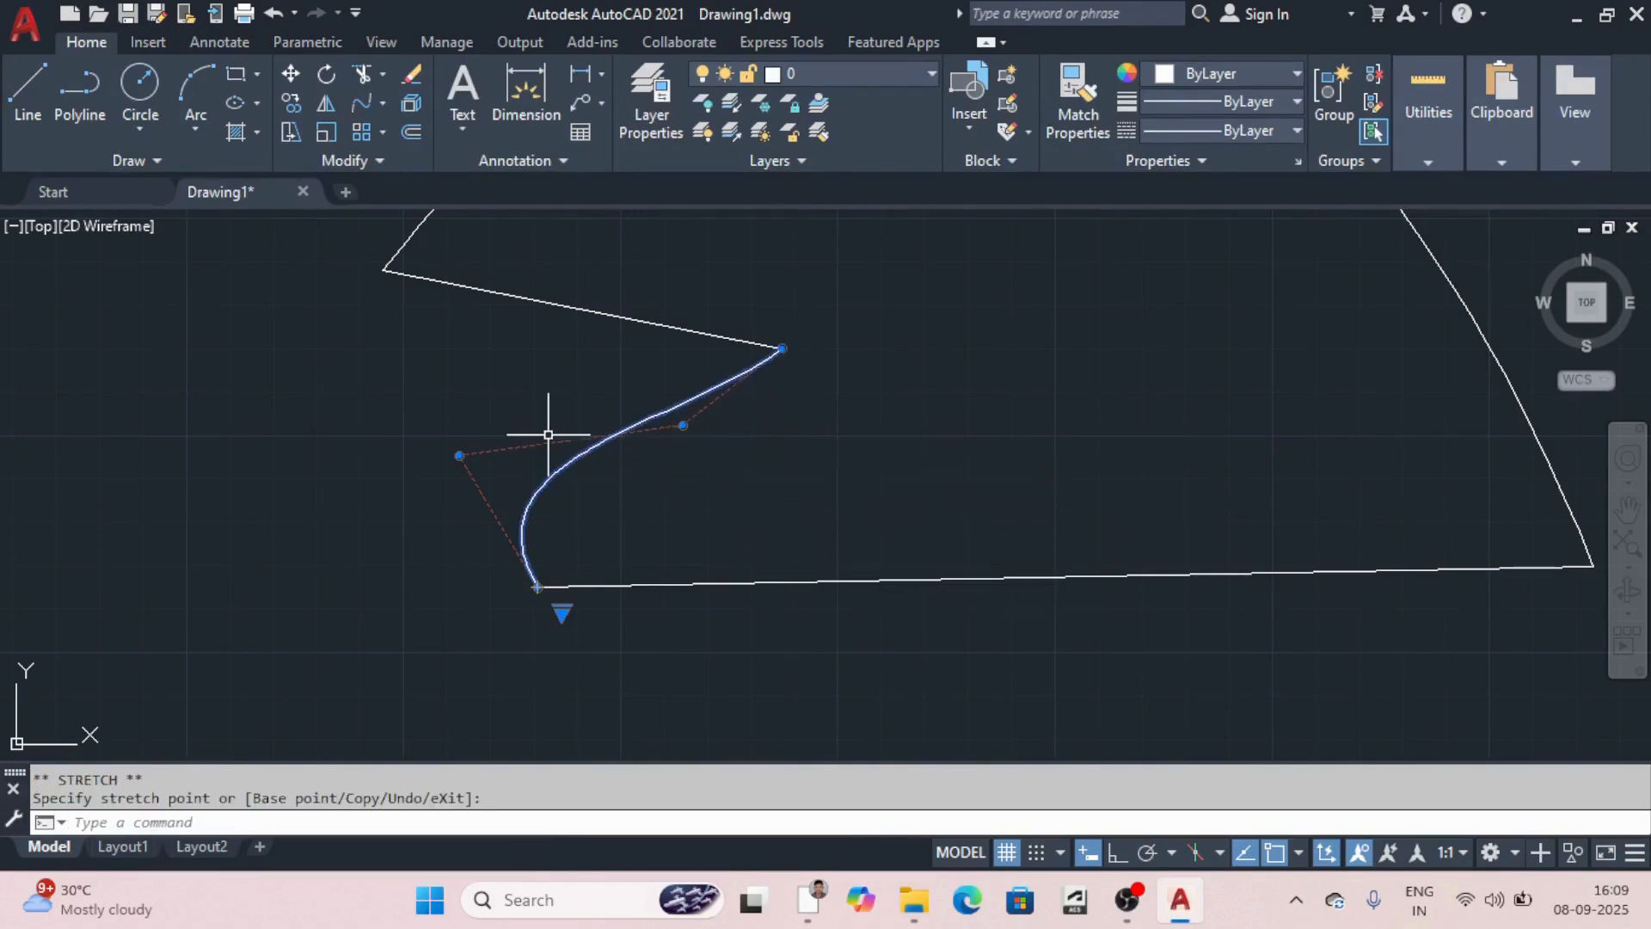
{"action": "left_click", "coordinate": [461, 455]}
{"action": "left_click", "coordinate": [748, 493]}
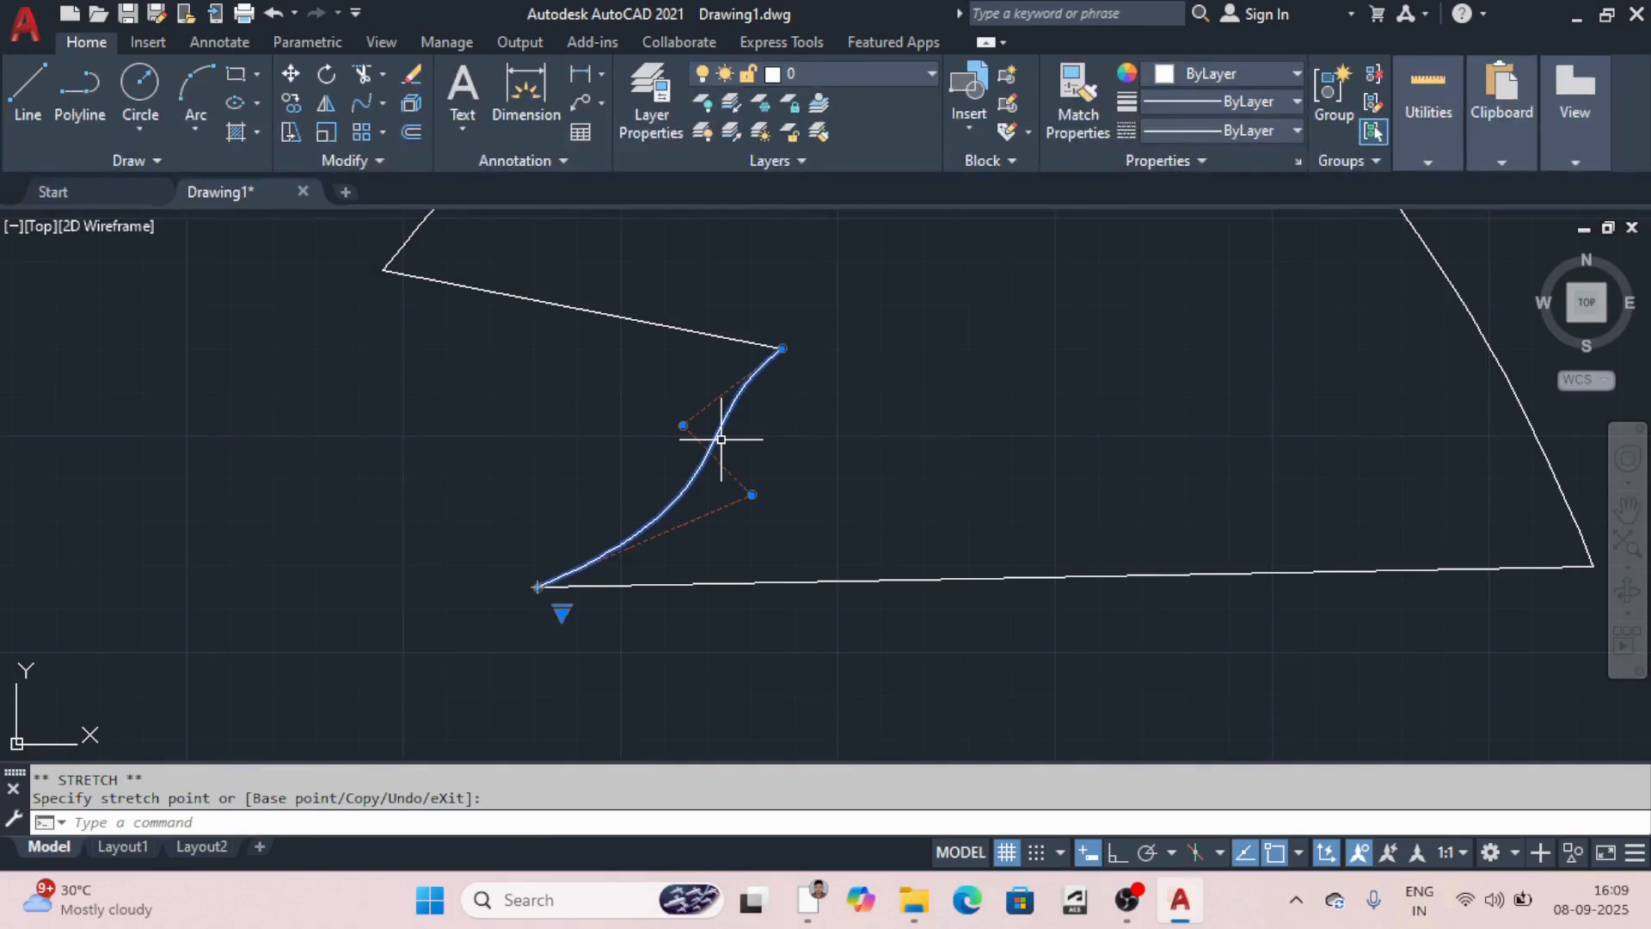
{"action": "scroll", "coordinate": [721, 440], "scroll_direction": "down", "scroll_amount": 9}
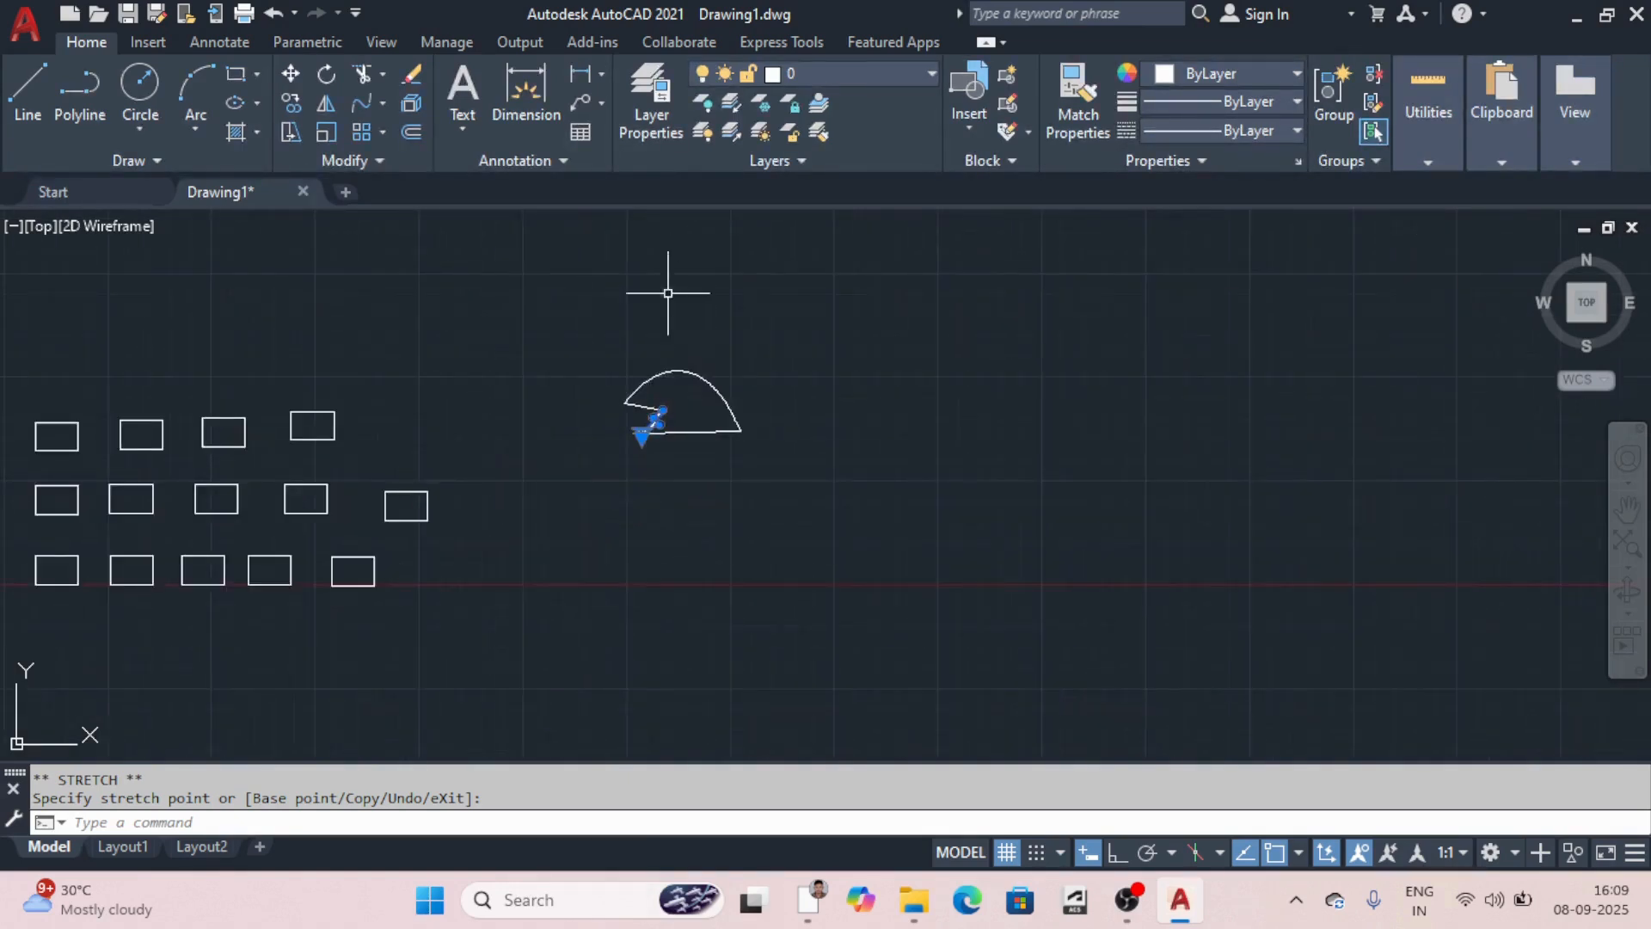
{"action": "scroll", "coordinate": [668, 284], "scroll_direction": "up", "scroll_amount": 8}
{"action": "scroll", "coordinate": [659, 343], "scroll_direction": "down", "scroll_amount": 7}
{"action": "scroll", "coordinate": [675, 378], "scroll_direction": "down", "scroll_amount": 3}
{"action": "scroll", "coordinate": [662, 361], "scroll_direction": "up", "scroll_amount": 6}
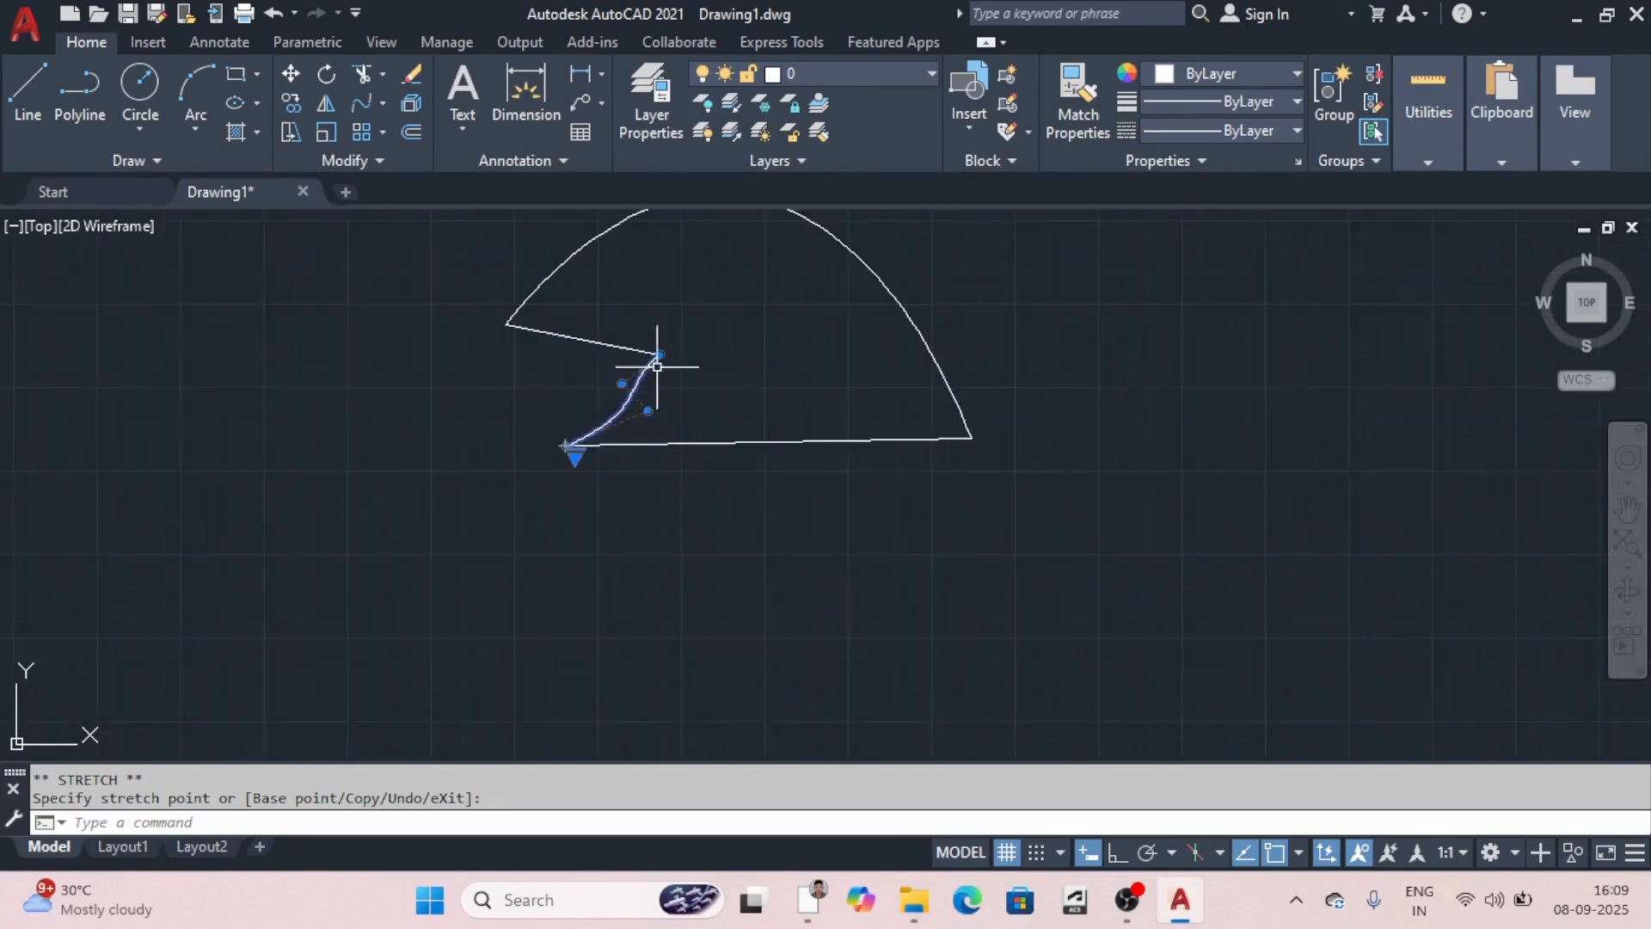
{"action": "scroll", "coordinate": [645, 344], "scroll_direction": "down", "scroll_amount": 7}
{"action": "scroll", "coordinate": [637, 331], "scroll_direction": "up", "scroll_amount": 4}
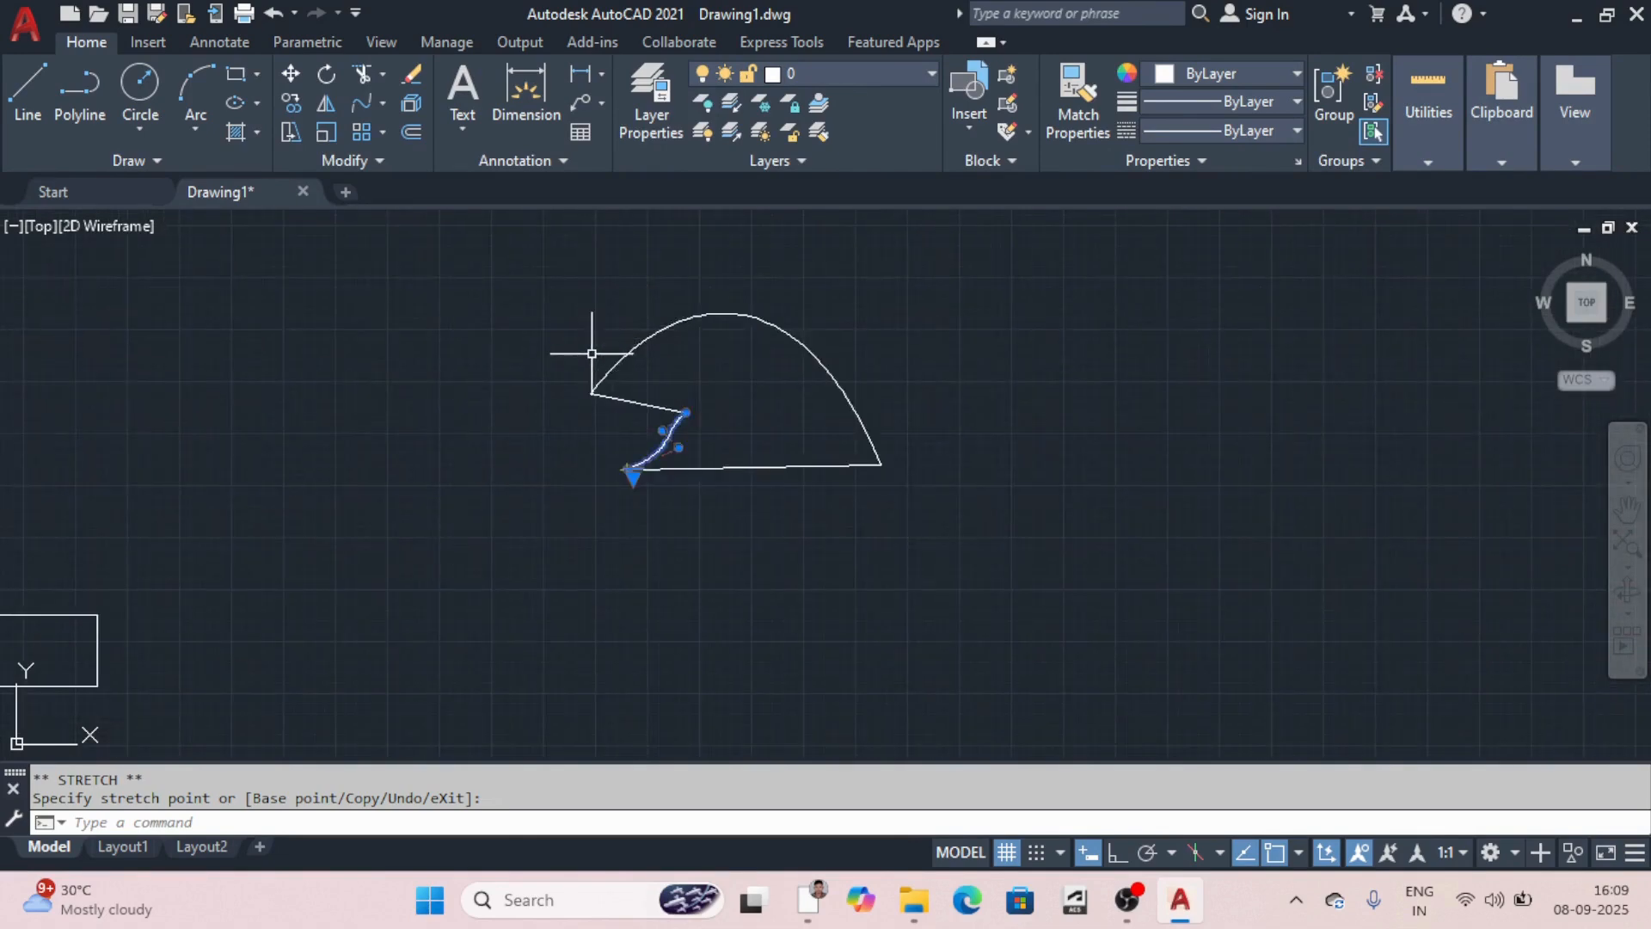